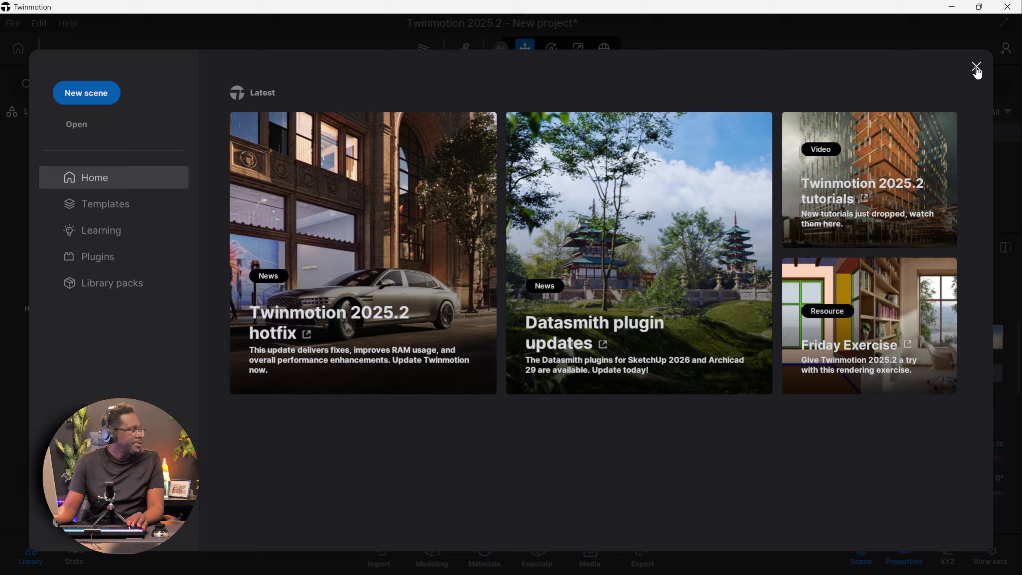
# Step: Close the start screen, restore the Twinmotion window to a smaller size, and move it aside to uncover SketchUp
pyautogui.click(976, 67)
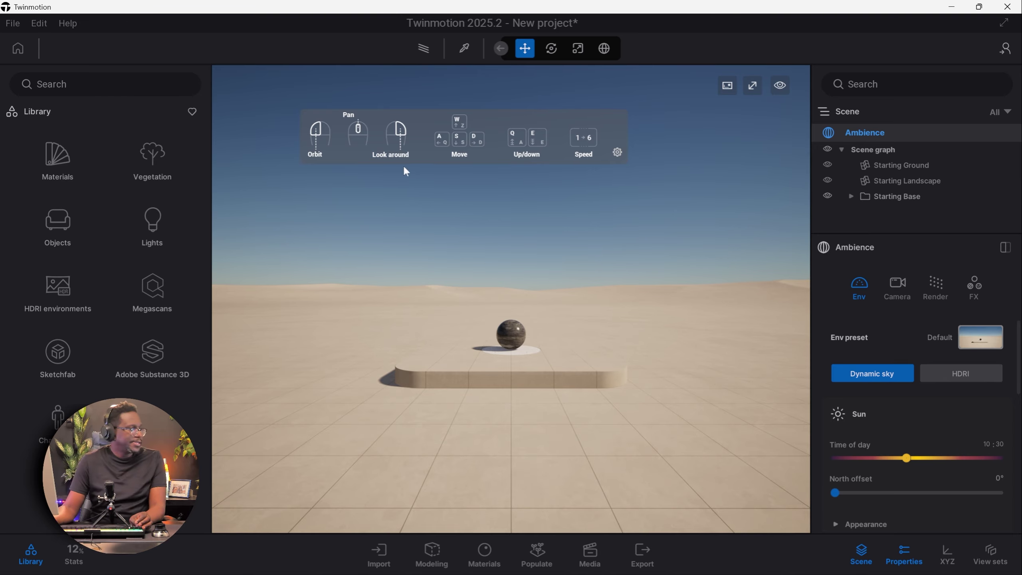
pyautogui.doubleClick(486, 8)
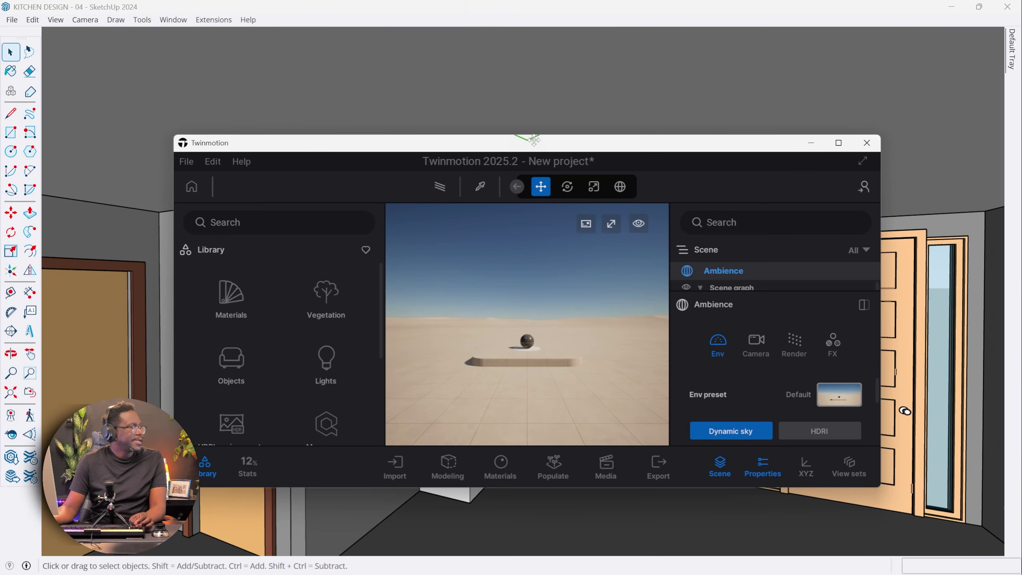
pyautogui.moveTo(536, 142)
pyautogui.mouseDown()
pyautogui.moveTo(615, 148)
pyautogui.moveTo(675, 278)
pyautogui.moveTo(612, 320)
pyautogui.mouseUp()
# Step: Switch to SketchUp, place its restored window beside Twinmotion, and frame the kitchen in its view
pyautogui.click(468, 16)
pyautogui.rightClick(401, 46)
pyautogui.click(470, 19)
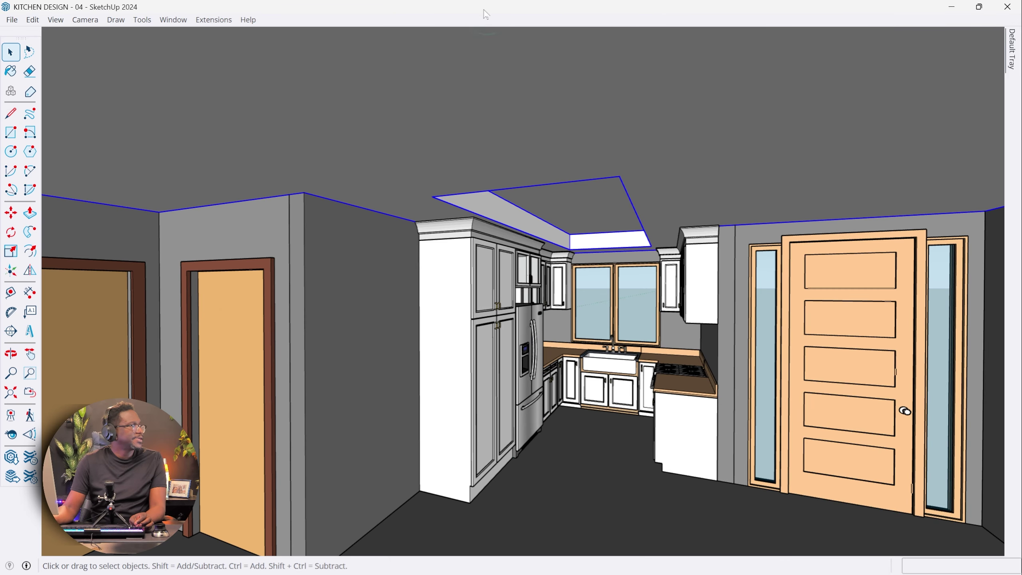
pyautogui.doubleClick(483, 11)
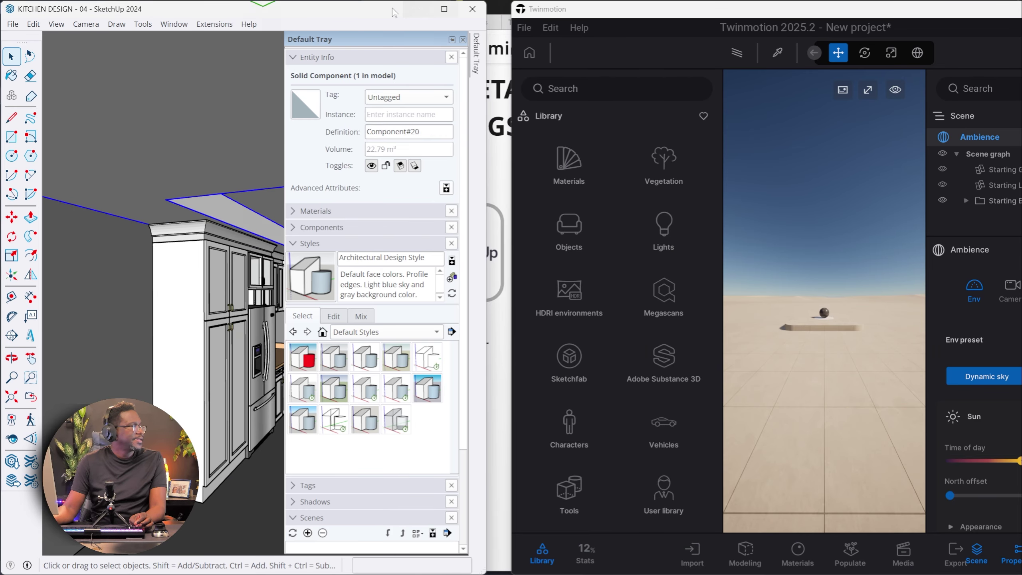
pyautogui.moveTo(365, 9); pyautogui.dragTo(270, 288)
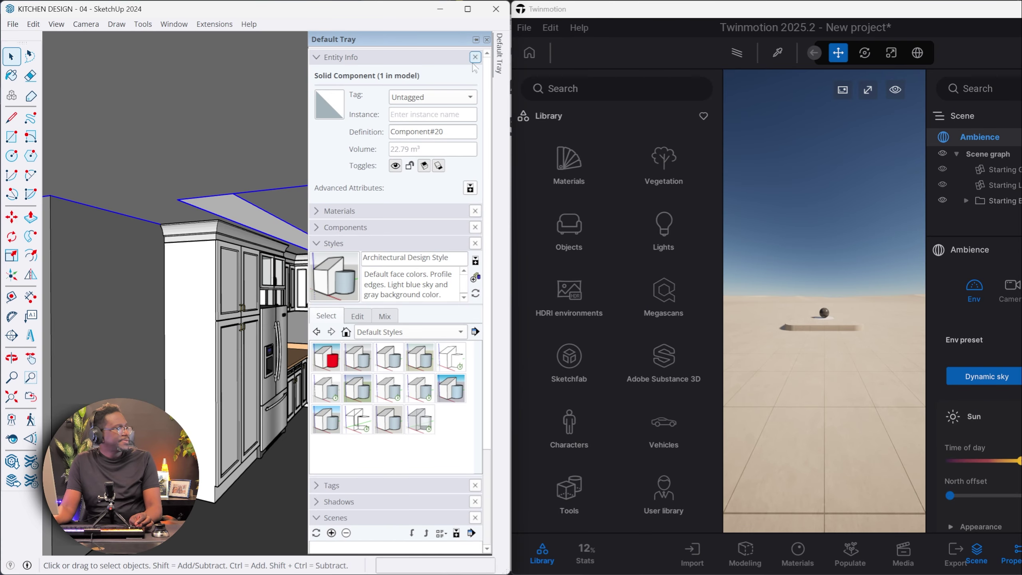
pyautogui.moveTo(290, 257)
pyautogui.mouseDown(button='middle')
pyautogui.moveTo(285, 349)
pyautogui.moveTo(360, 491)
pyautogui.moveTo(328, 475)
pyautogui.mouseUp(button='middle')
pyautogui.scroll(3, 338, 473)
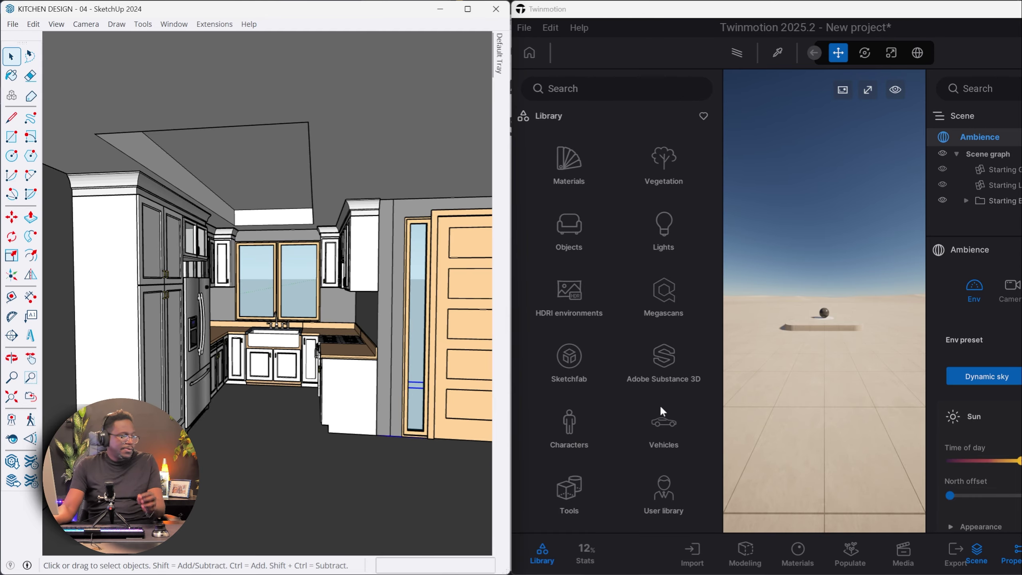
# Step: Hide Twinmotion's Library and Scene panels, then widen its window and fit it fully on screen
pyautogui.click(543, 556)
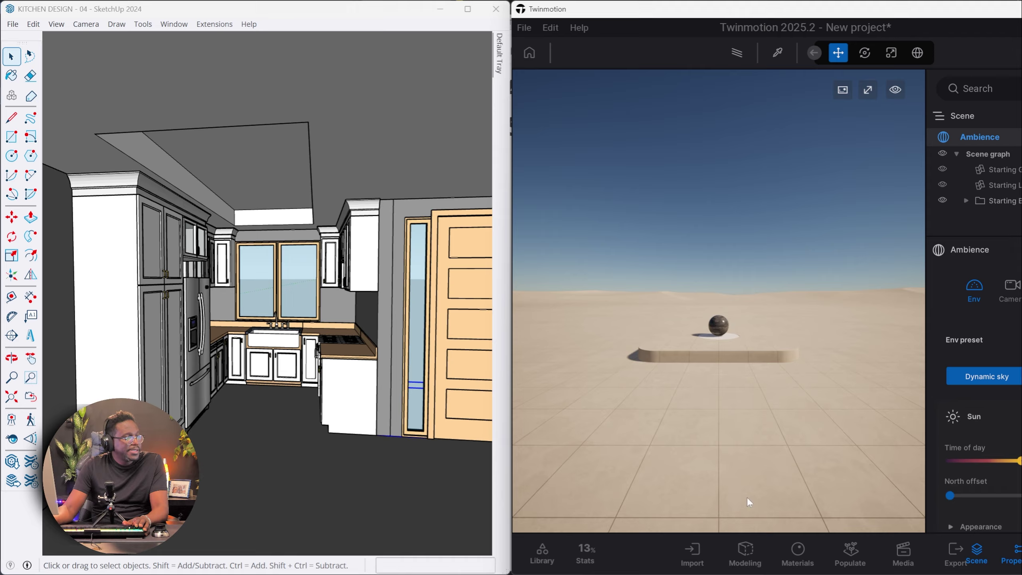
pyautogui.click(977, 554)
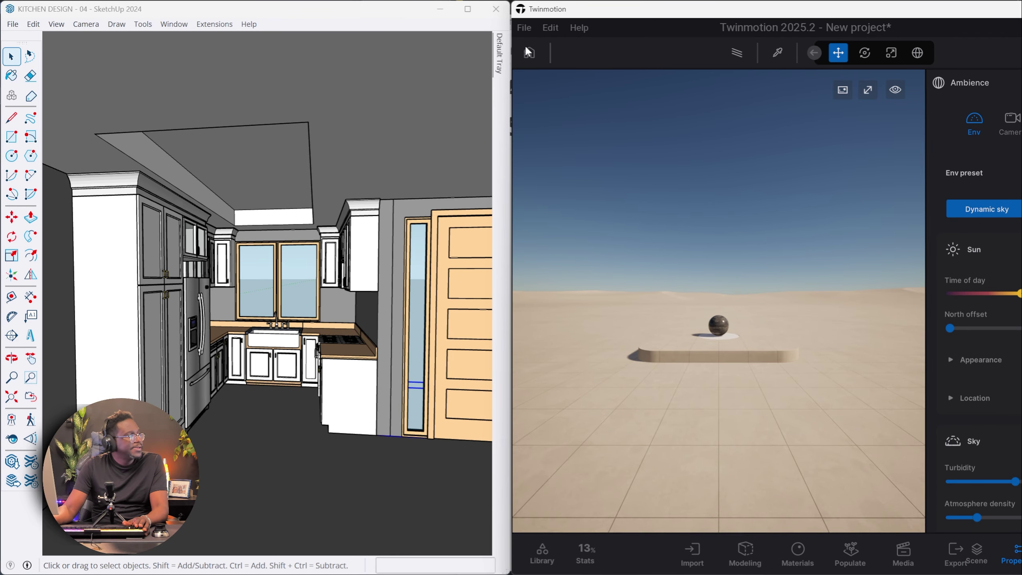
pyautogui.moveTo(513, 73); pyautogui.dragTo(324, 75)
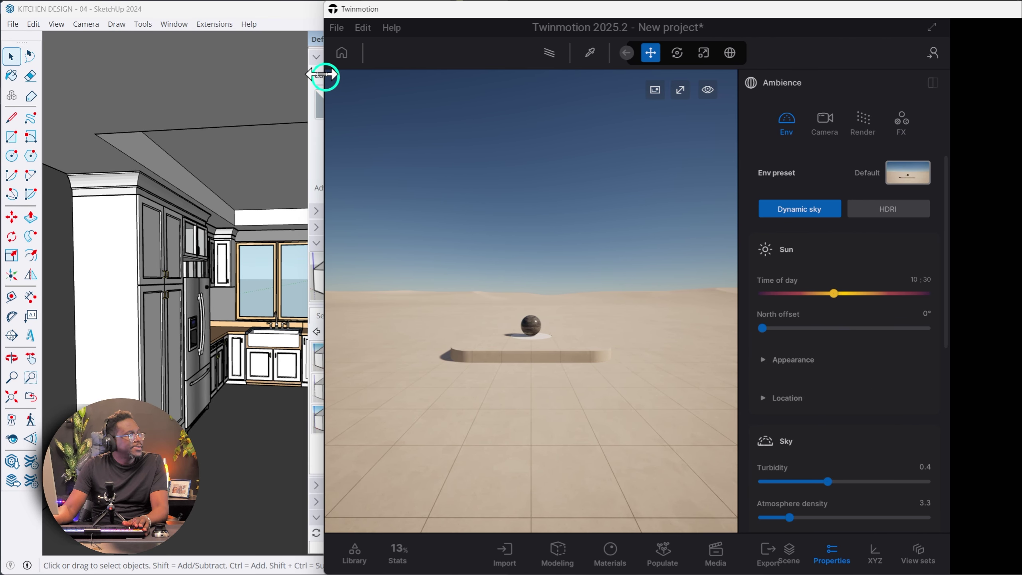
pyautogui.moveTo(881, 11); pyautogui.dragTo(774, 15)
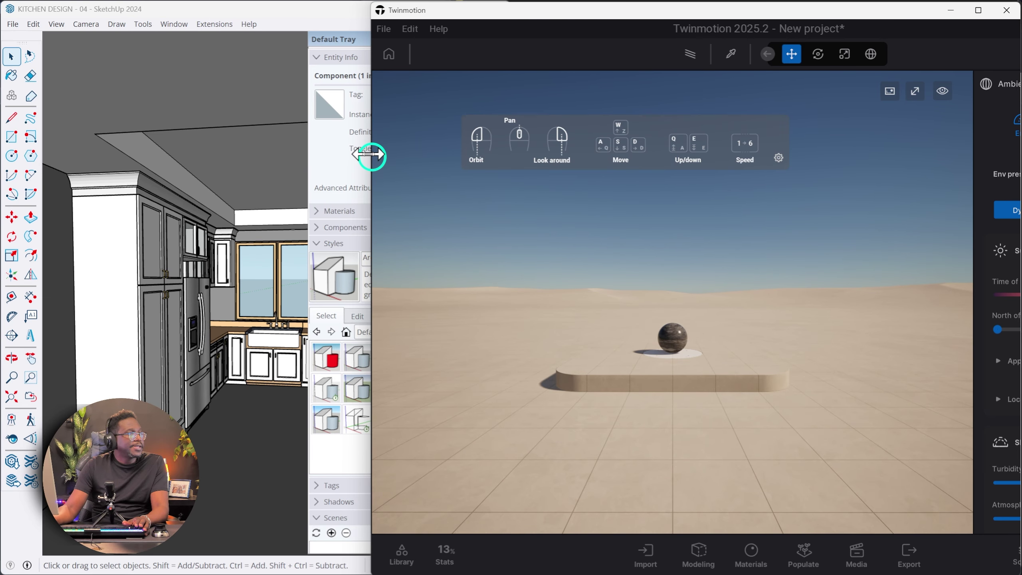
pyautogui.moveTo(372, 155); pyautogui.dragTo(266, 155)
# Step: Narrow the SketchUp window, hide Twinmotion's Properties panel, and adjust the Twinmotion window's edge to sit beside SketchUp
pyautogui.click(183, 15)
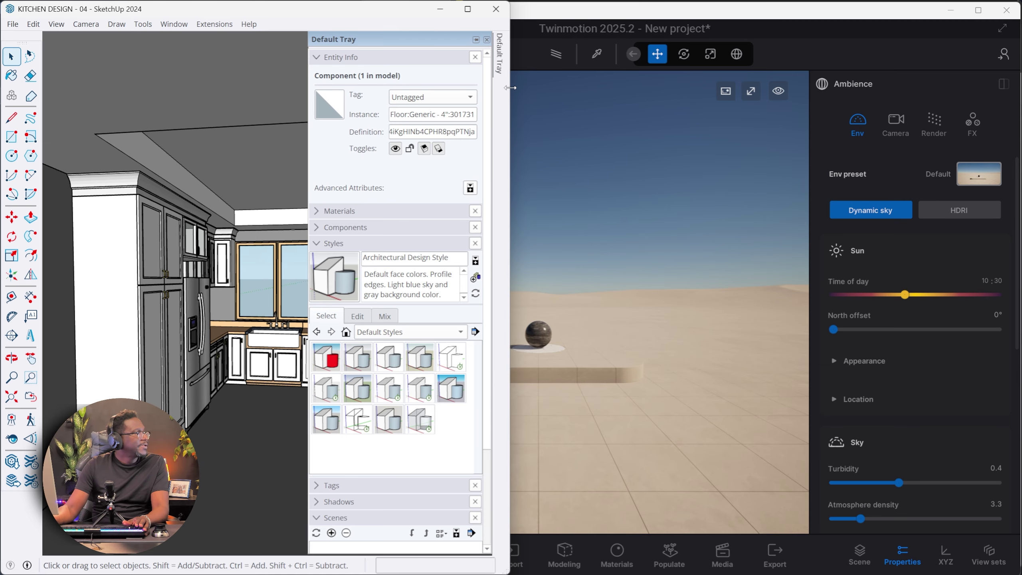
pyautogui.moveTo(510, 88); pyautogui.dragTo(337, 93)
pyautogui.click(494, 18)
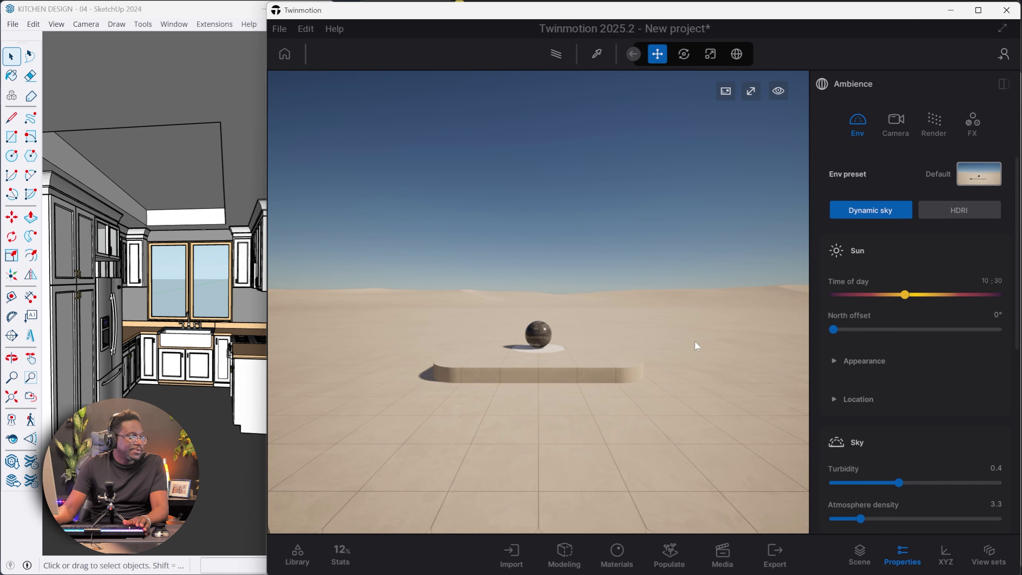
pyautogui.click(902, 554)
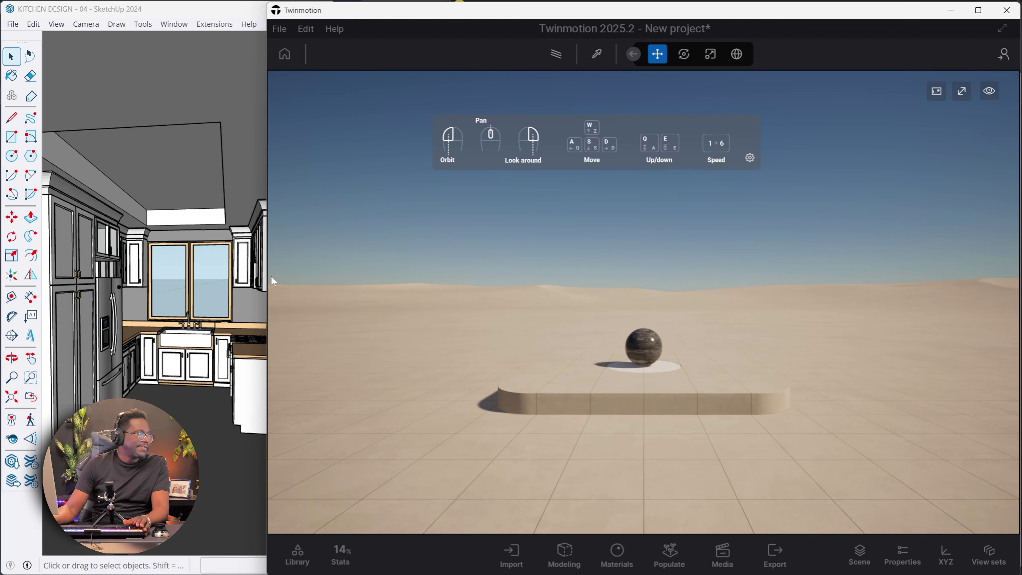
pyautogui.moveTo(263, 290)
pyautogui.mouseDown()
pyautogui.moveTo(338, 290)
pyautogui.moveTo(324, 289)
pyautogui.mouseUp()
# Step: Delete the Starting Base folder with its contents from the Twinmotion scene
pyautogui.click(680, 344)
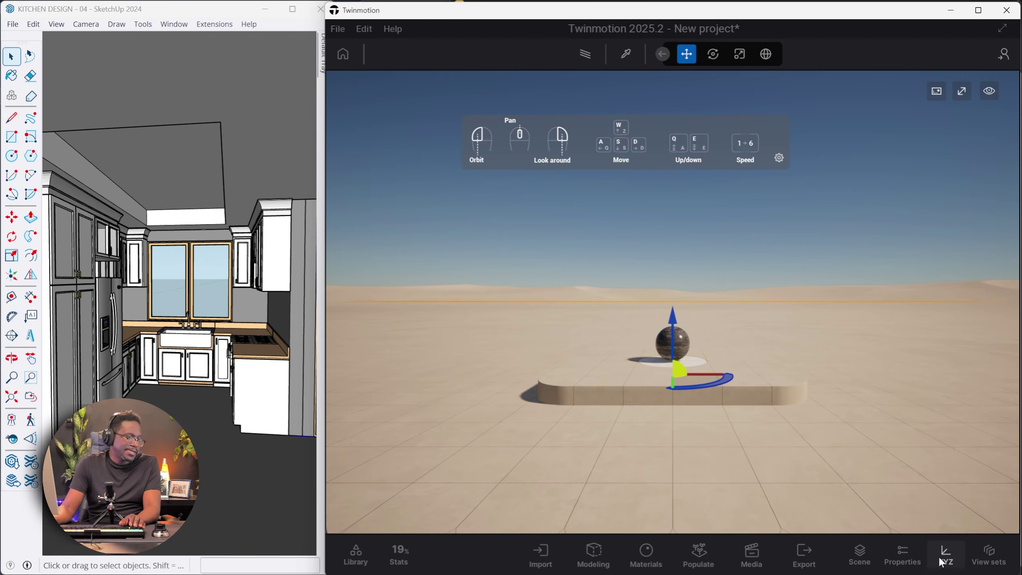
pyautogui.click(860, 555)
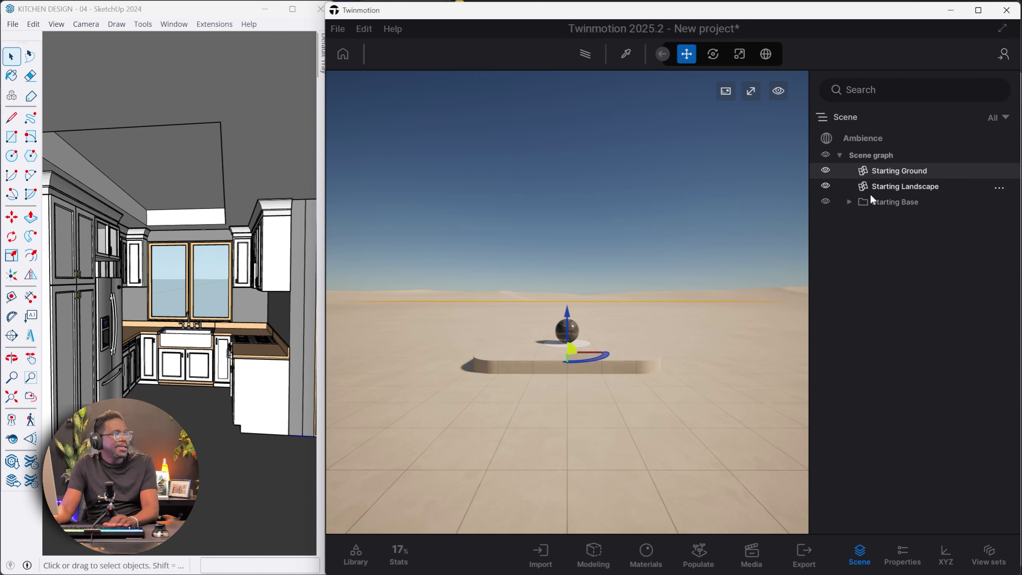
pyautogui.click(849, 202)
pyautogui.click(898, 202)
pyautogui.press('Delete')
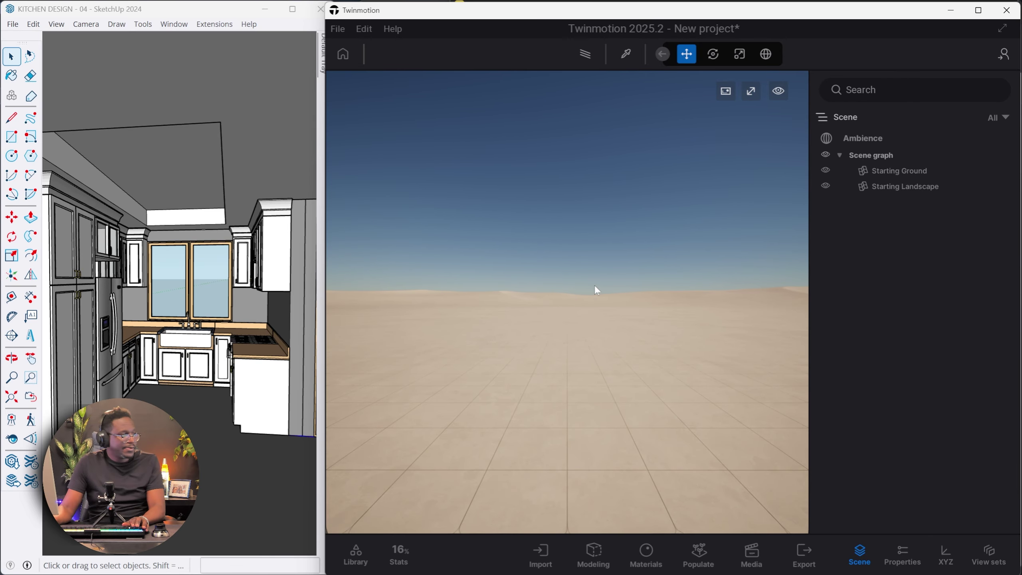
# Step: Import the SketchUp - Untitled_1 source as a Direct Link with Full precision normals enabled
pyautogui.click(524, 555)
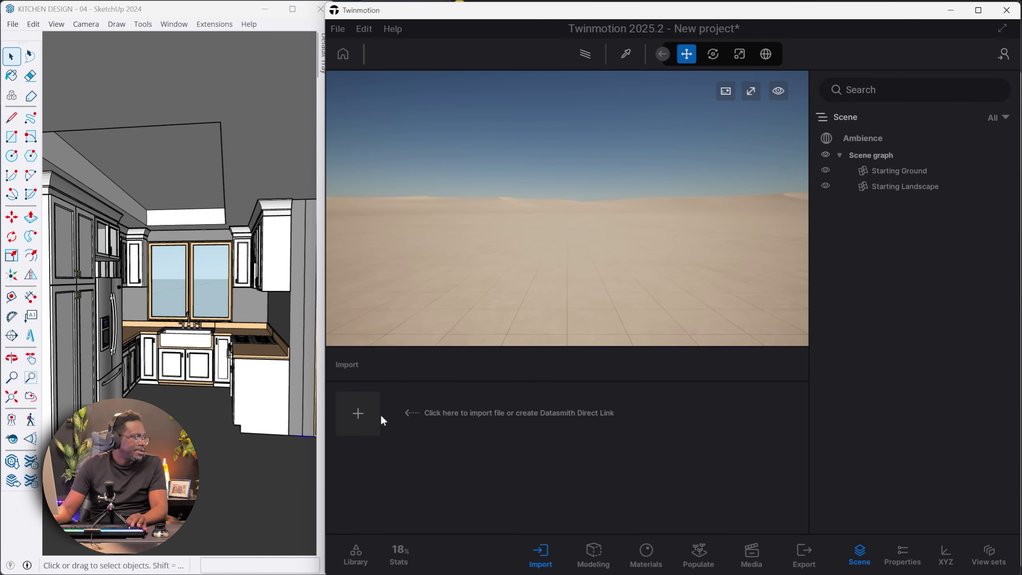
pyautogui.click(360, 414)
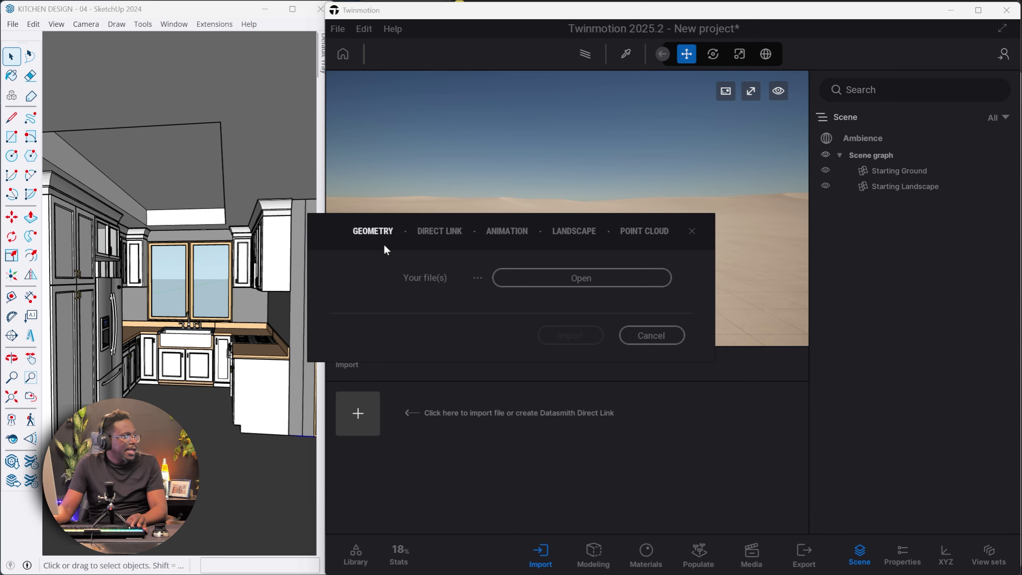
pyautogui.click(446, 235)
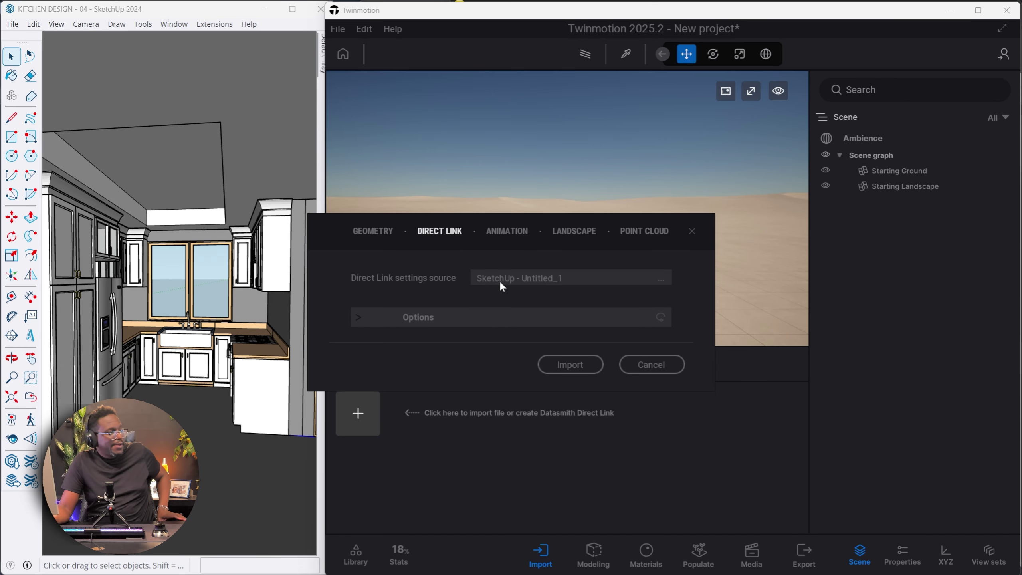
pyautogui.click(368, 313)
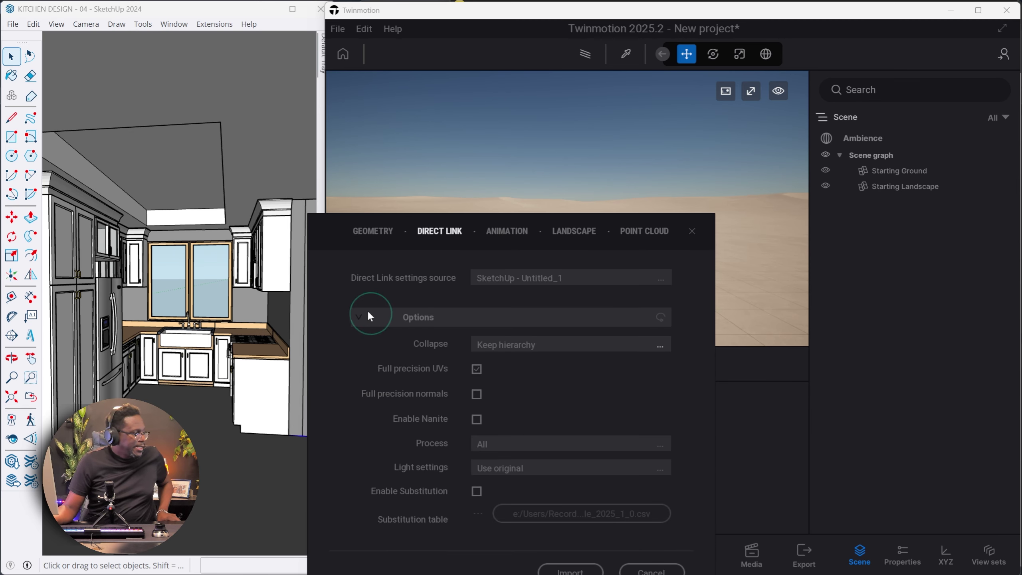
pyautogui.click(474, 396)
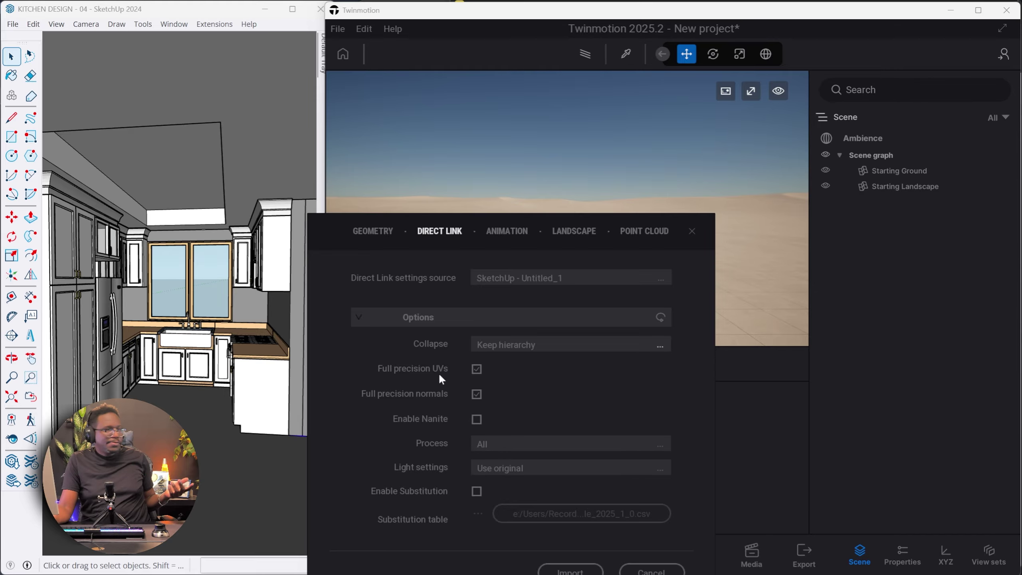
pyautogui.click(398, 319)
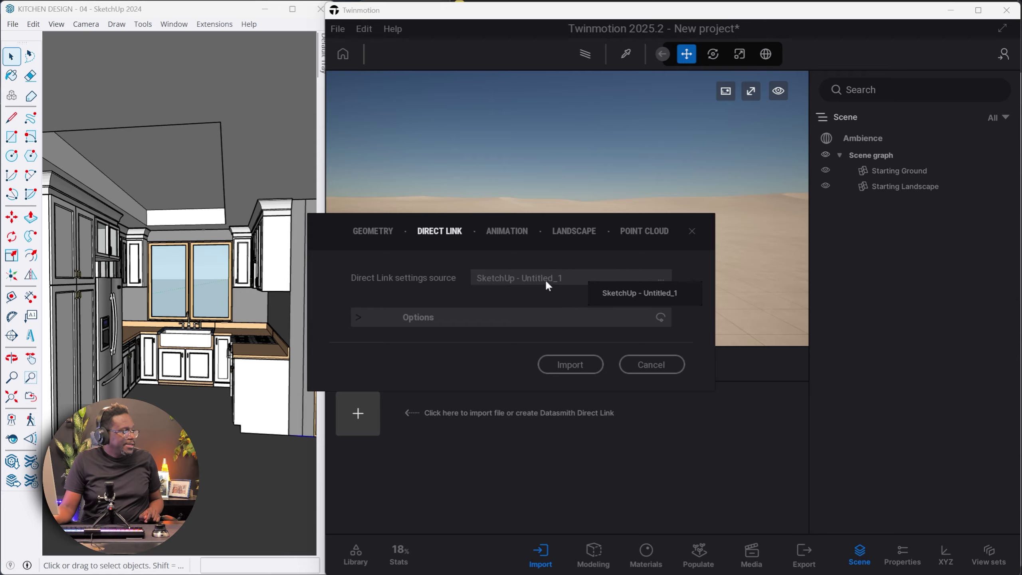
pyautogui.click(576, 365)
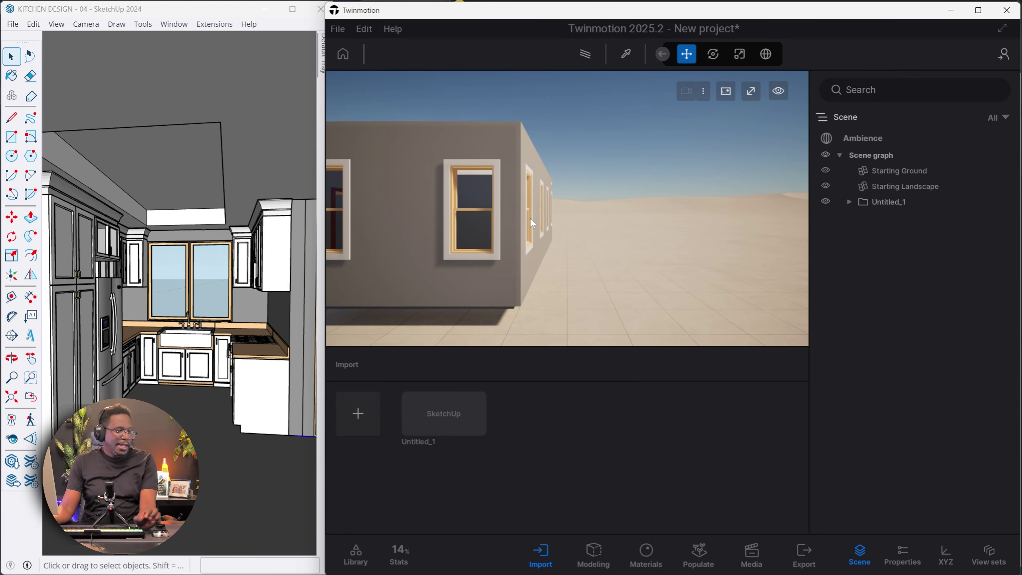
# Step: Check the imported house in Twinmotion, then switch to SketchUp and run a Datasmith Sync of the model
pyautogui.moveTo(530, 218)
pyautogui.mouseDown()
pyautogui.moveTo(552, 273)
pyautogui.moveTo(527, 262)
pyautogui.mouseUp()
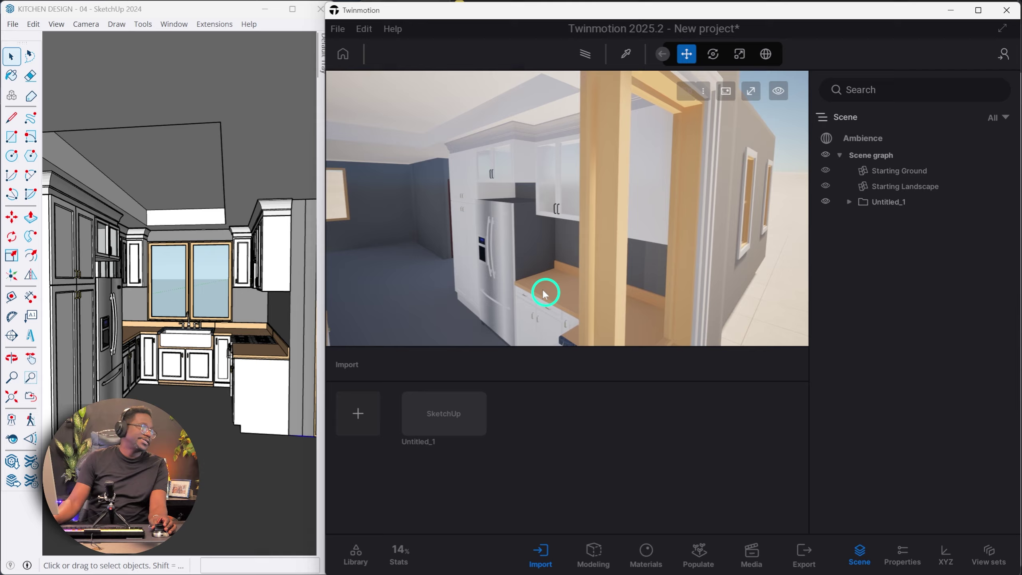
pyautogui.scroll(-5, 544, 291)
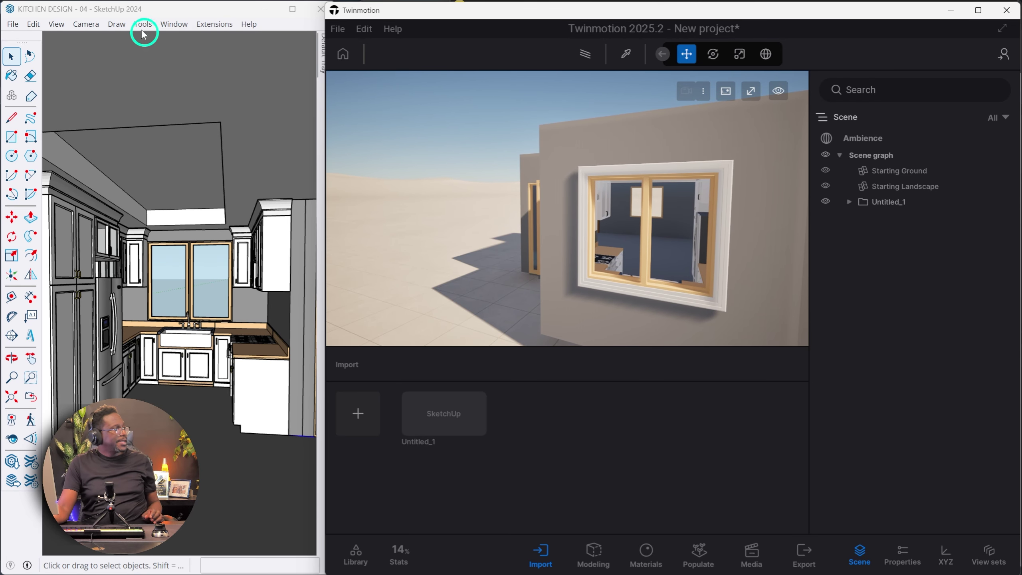
pyautogui.click(231, 15)
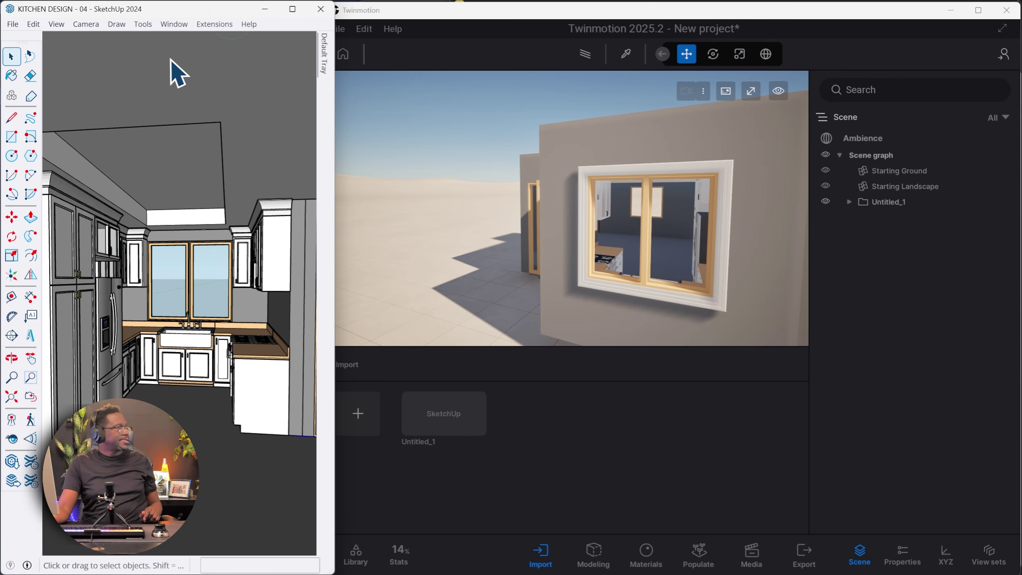
pyautogui.click(219, 26)
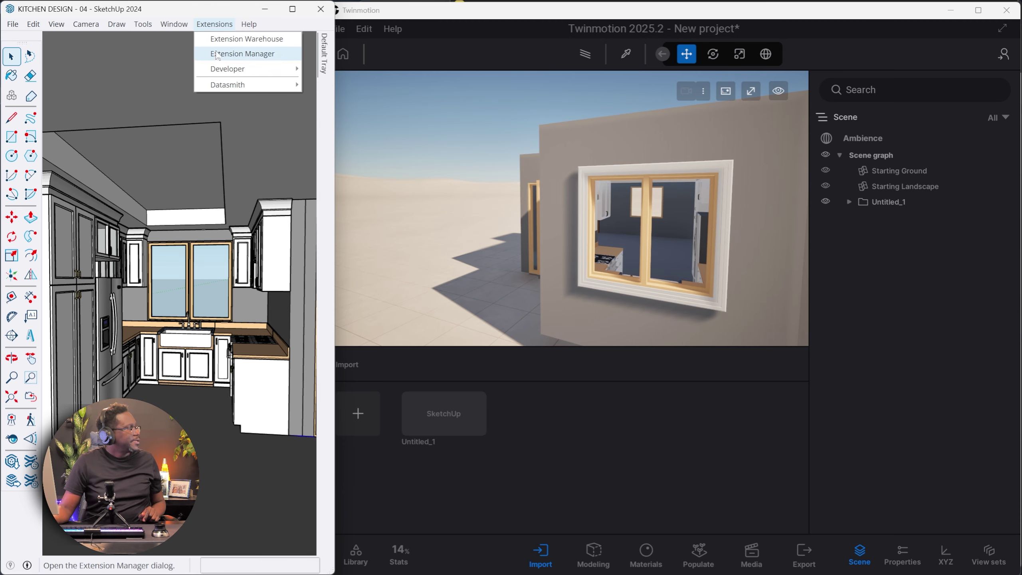
pyautogui.moveTo(226, 89)
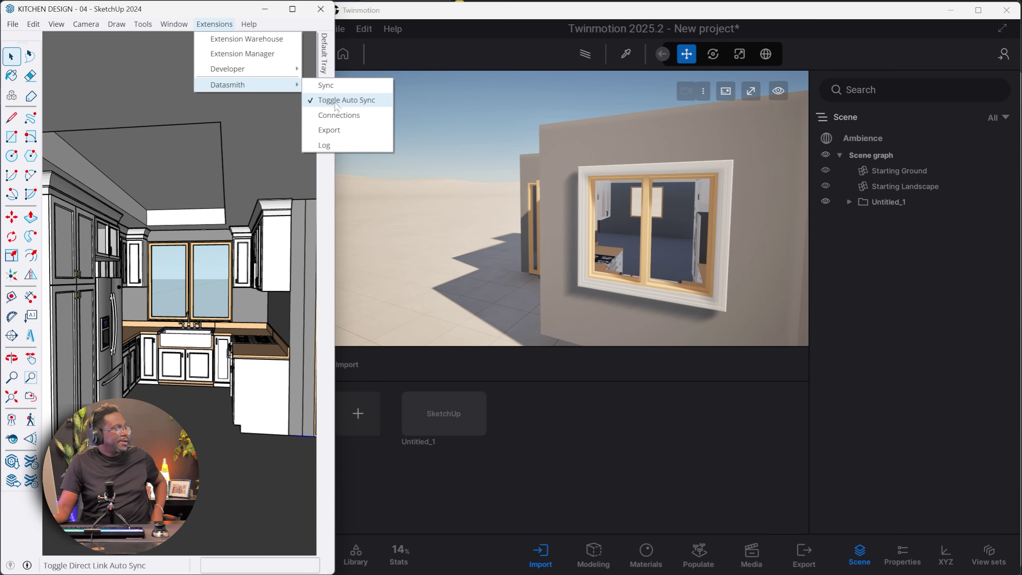
pyautogui.click(328, 85)
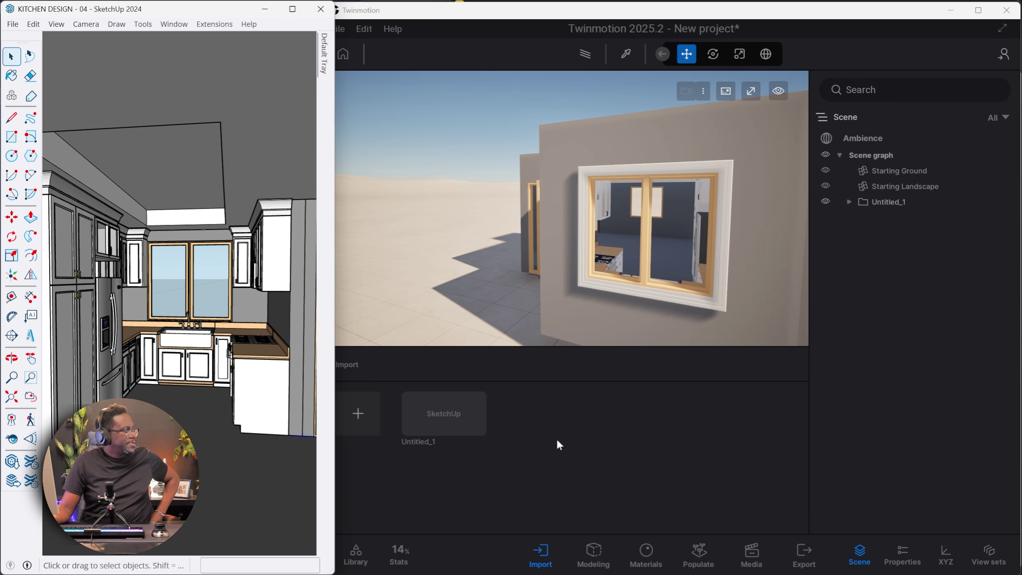
# Step: Bring the Twinmotion view inside the kitchen facing the window, and hide the Scene panel to enlarge the viewport
pyautogui.click(612, 243)
pyautogui.click(688, 99)
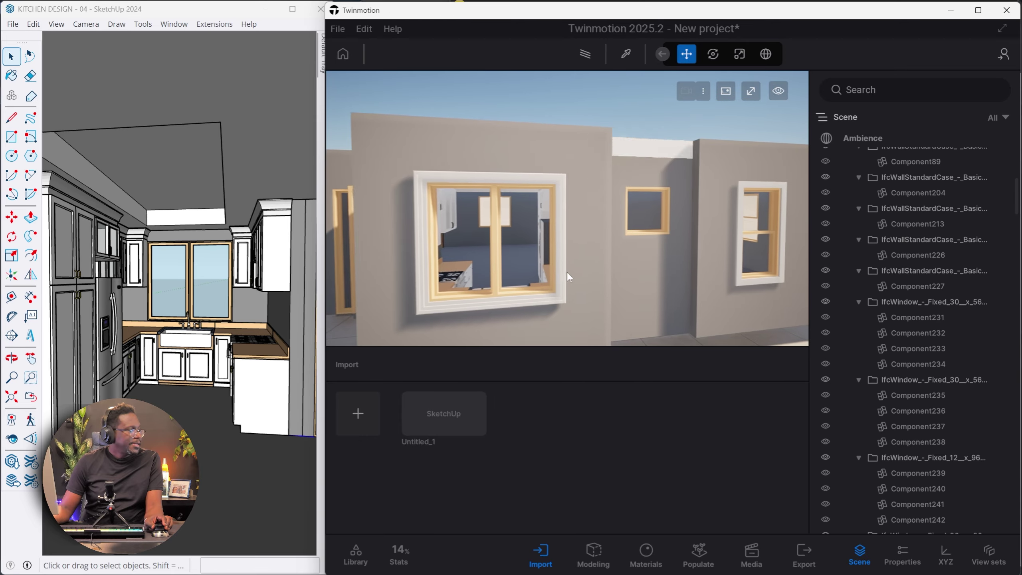
pyautogui.moveTo(506, 280); pyautogui.dragTo(645, 241, button='right')
pyautogui.press('s')
pyautogui.click(751, 555)
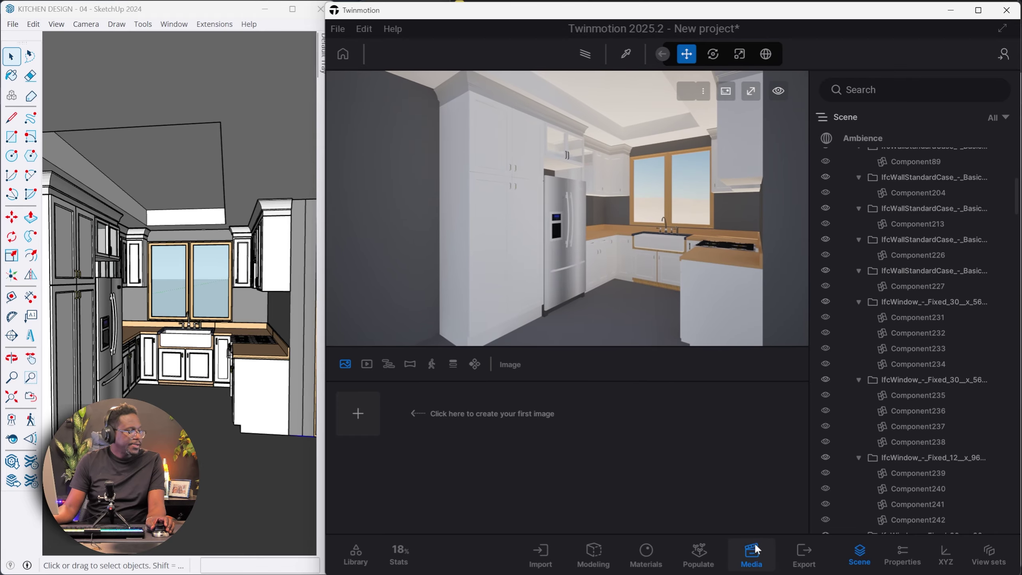
pyautogui.click(751, 556)
pyautogui.click(859, 553)
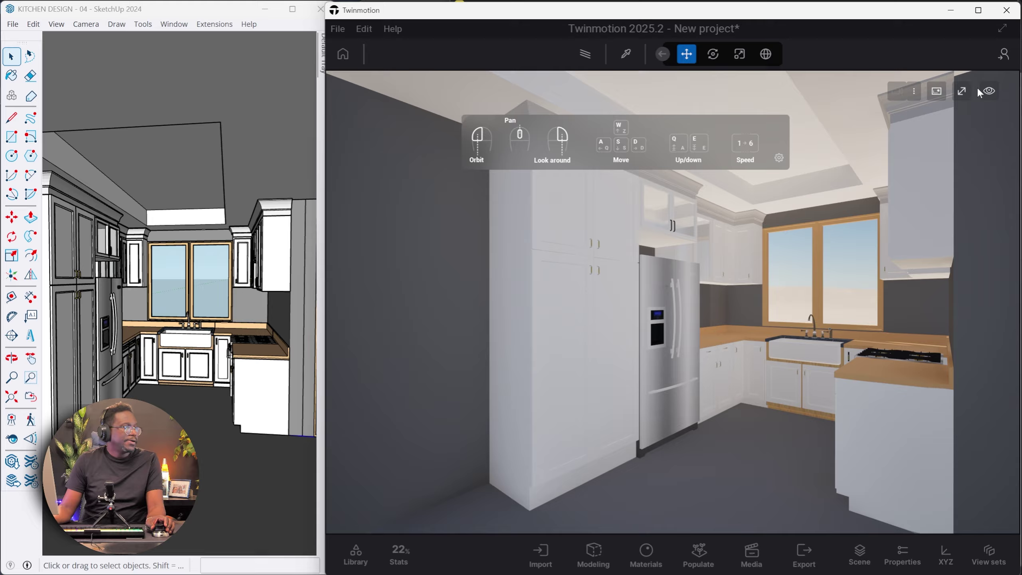
# Step: Synchronize the Twinmotion camera with SketchUp - Untitled_1 : viewport_camera, then move closer to the kitchen sink in SketchUp
pyautogui.click(915, 92)
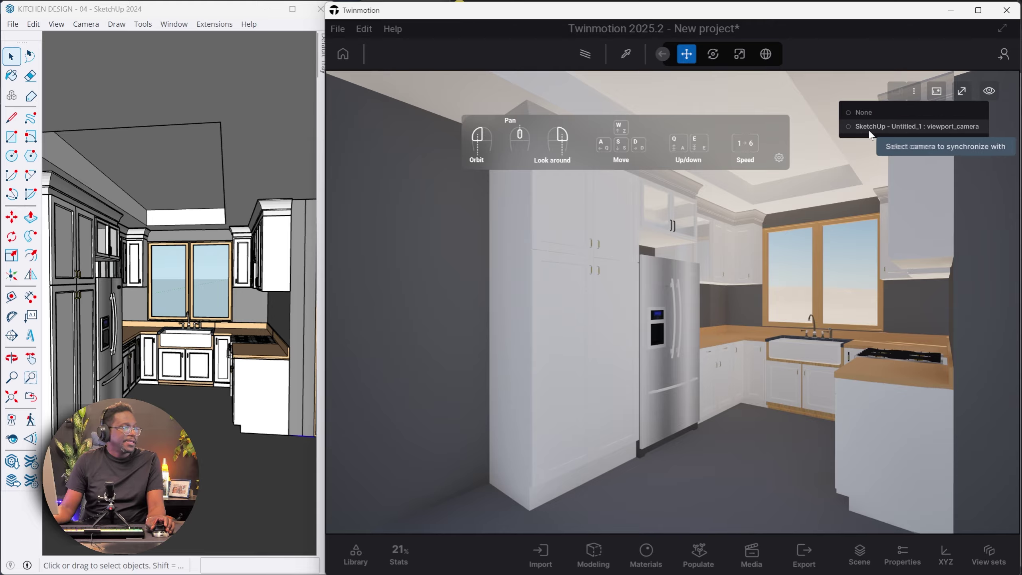
pyautogui.click(903, 126)
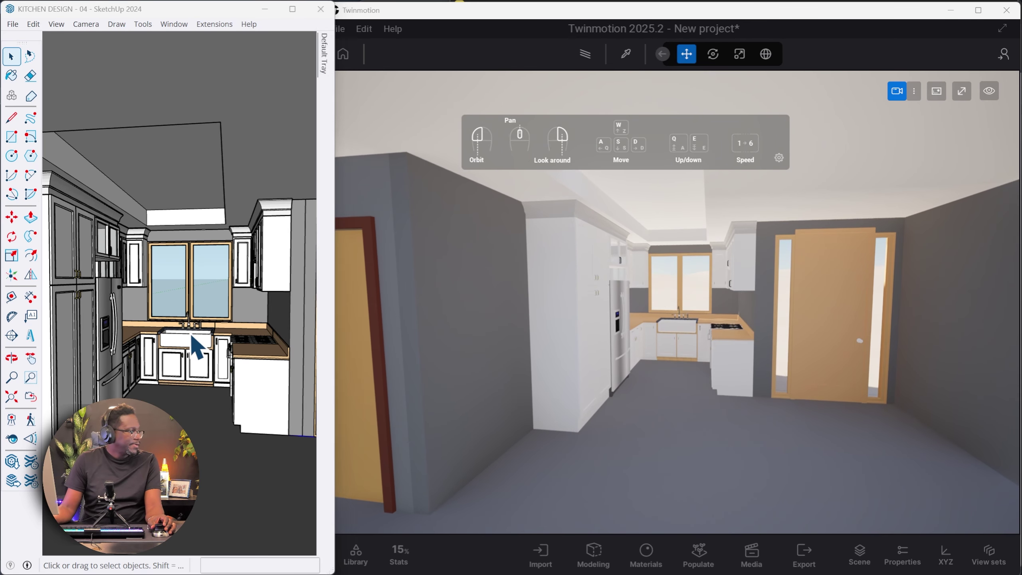
pyautogui.click(245, 345)
pyautogui.scroll(5, 194, 342)
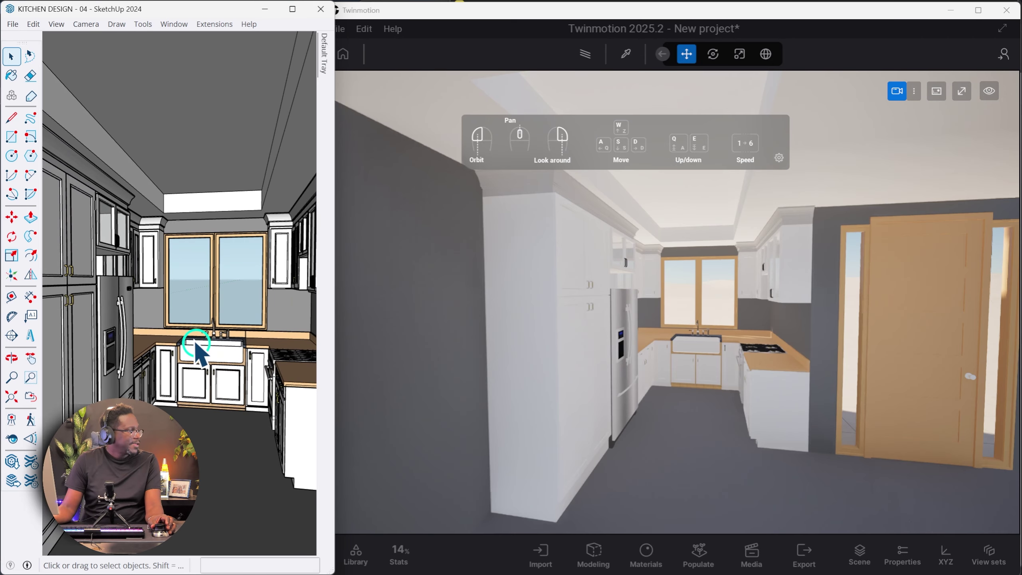
# Step: Resize the Twinmotion and SketchUp windows so they sit side by side, and move the synchronized camera closer to the kitchen
pyautogui.click(693, 288)
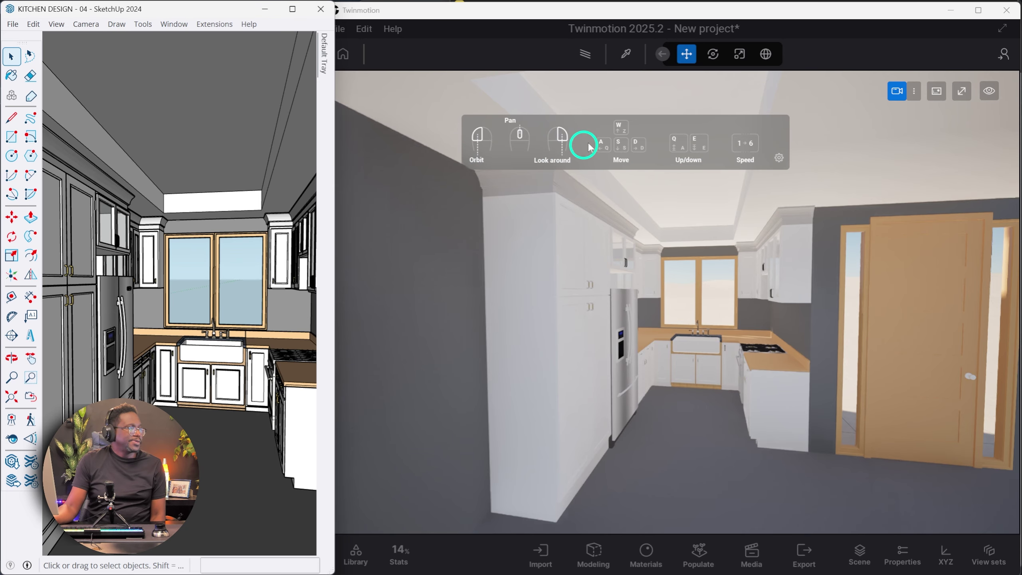
pyautogui.click(775, 163)
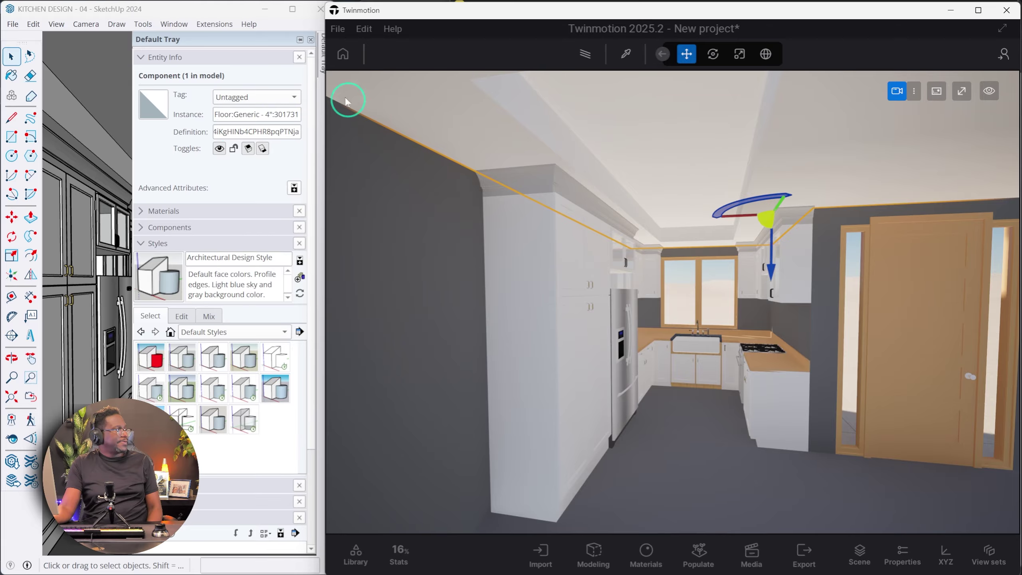
pyautogui.moveTo(326, 30)
pyautogui.mouseDown()
pyautogui.moveTo(404, 183)
pyautogui.moveTo(438, 51)
pyautogui.moveTo(421, 56)
pyautogui.moveTo(448, 63)
pyautogui.mouseUp()
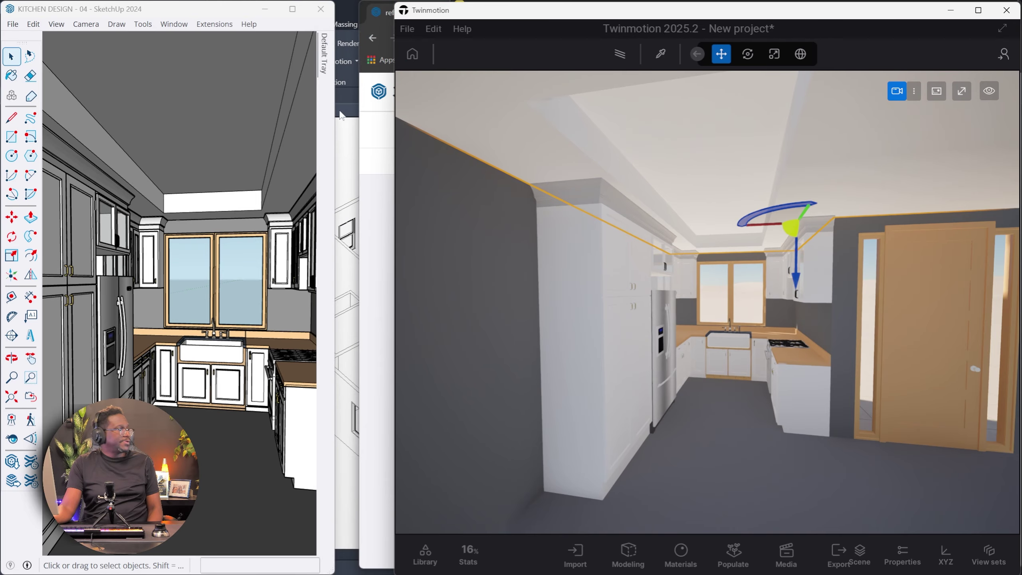
pyautogui.moveTo(336, 114); pyautogui.dragTo(392, 113)
pyautogui.scroll(3, 275, 319)
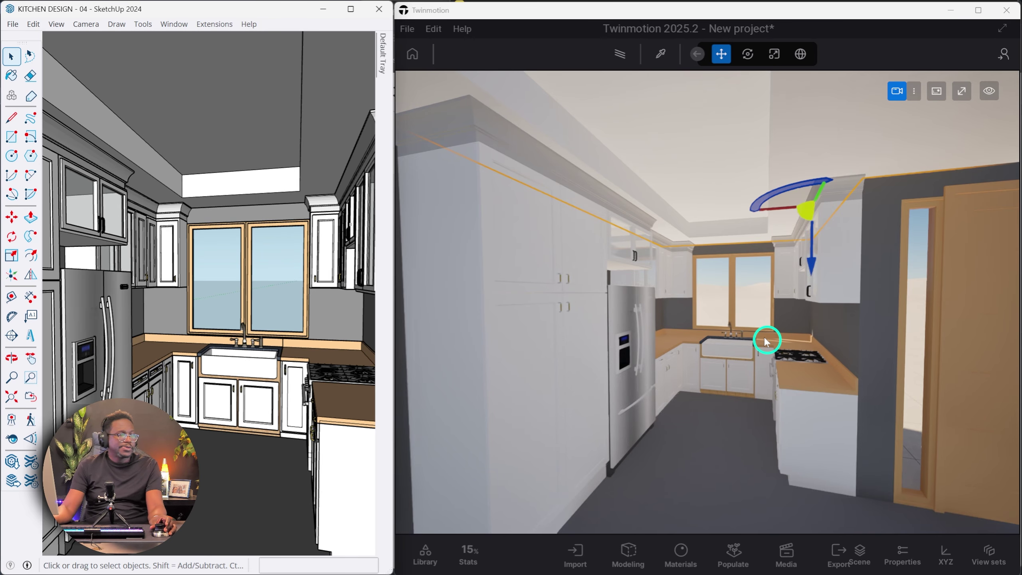
# Step: Switch to the Miro whiteboard, place it beside Twinmotion, and examine the kitchen's marble and paint color references
pyautogui.hotkey('alt', 'Tab')
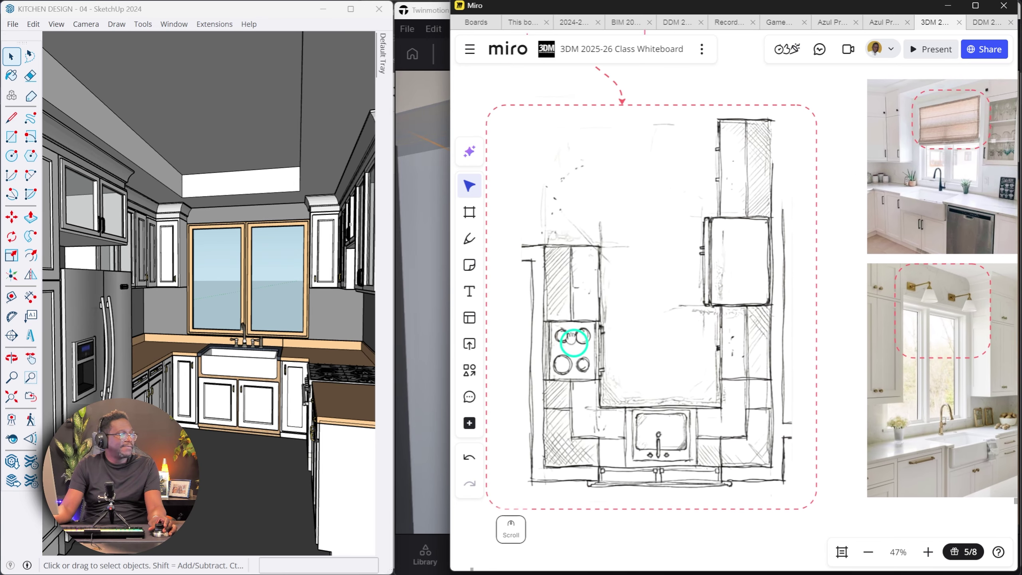
pyautogui.scroll(-10, 570, 346)
pyautogui.scroll(3, 874, 354)
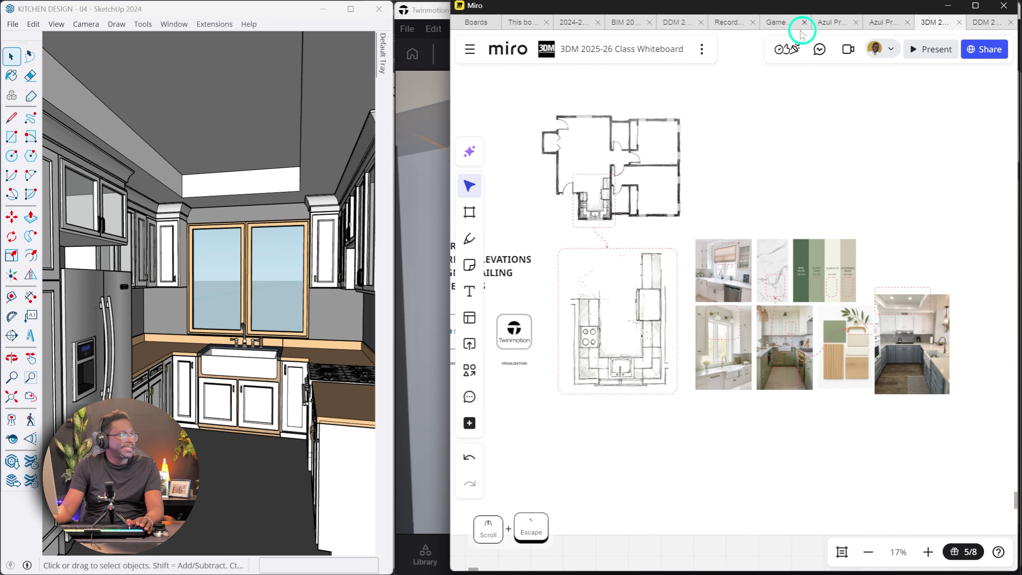
pyautogui.moveTo(807, 23); pyautogui.dragTo(249, 317)
pyautogui.scroll(5, 249, 317)
pyautogui.scroll(2, 251, 316)
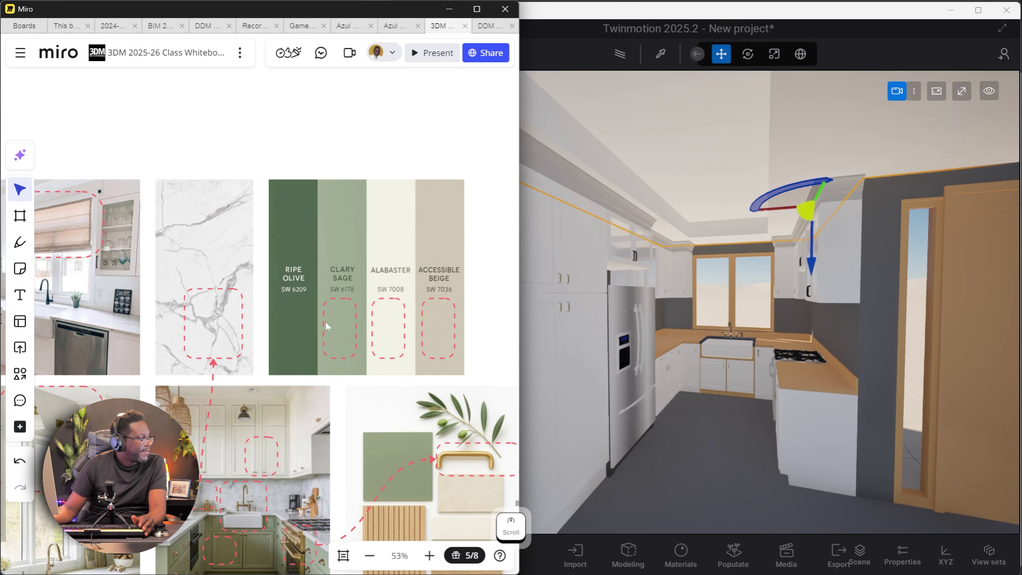
# Step: Switch back to Twinmotion, maximize its window, and pull the view back to show the whole kitchen and front door
pyautogui.click(797, 16)
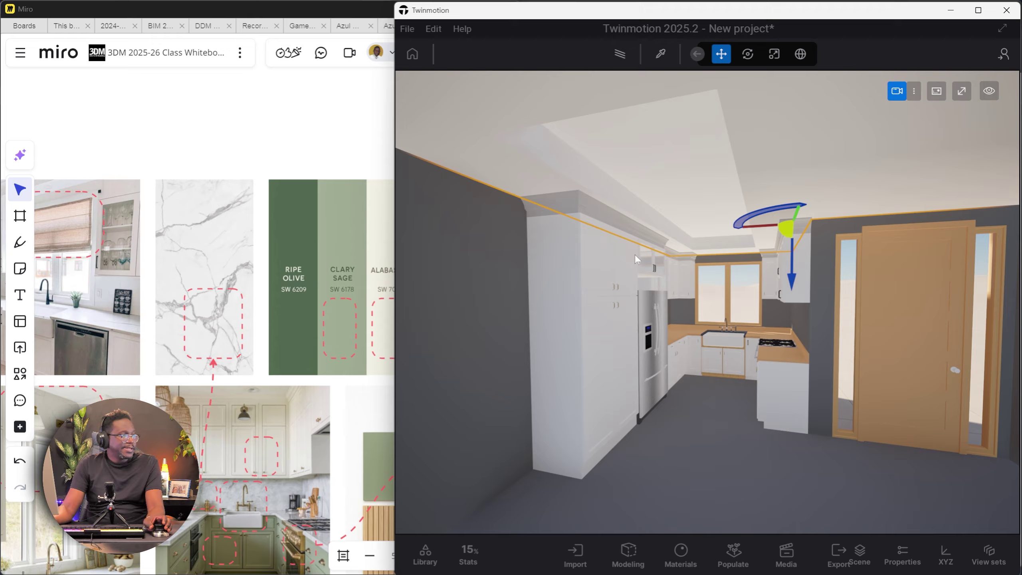
pyautogui.click(333, 12)
pyautogui.doubleClick(632, 15)
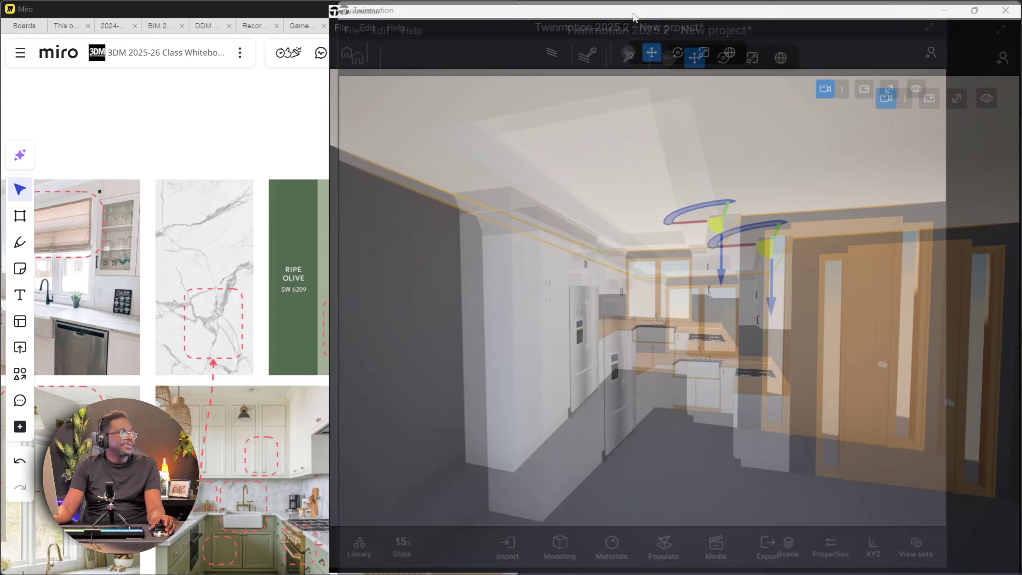
pyautogui.scroll(3, 535, 286)
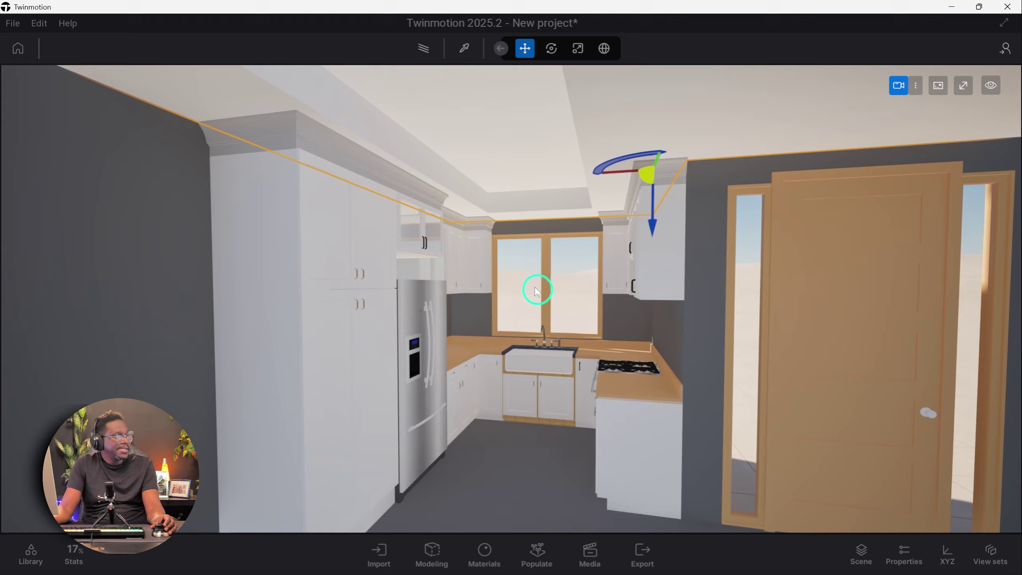
pyautogui.scroll(-5, 535, 285)
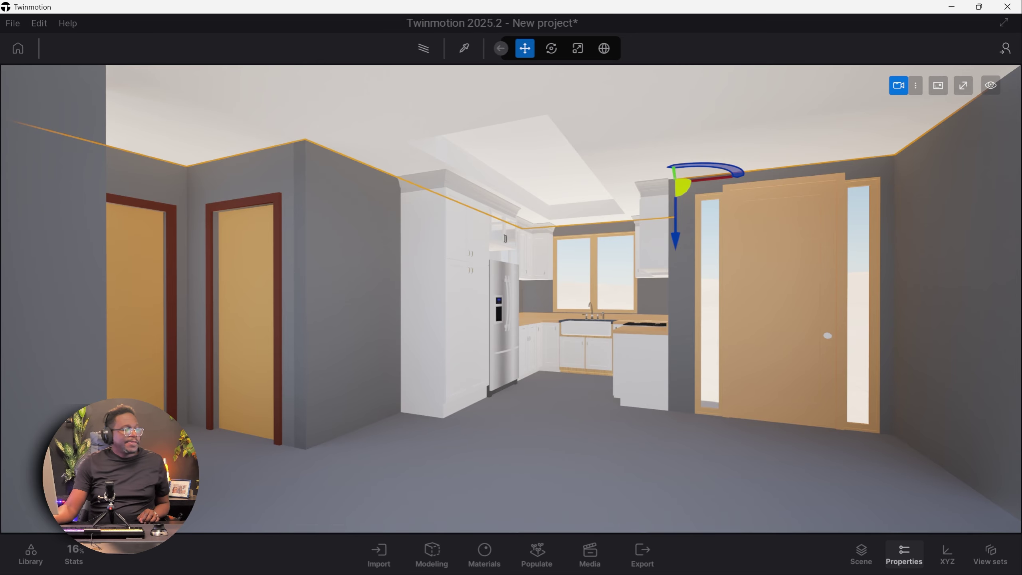
# Step: Show only the scene hierarchy beside the viewport and browse the imported model's object list around Farmhouse+Sink_1
pyautogui.click(904, 557)
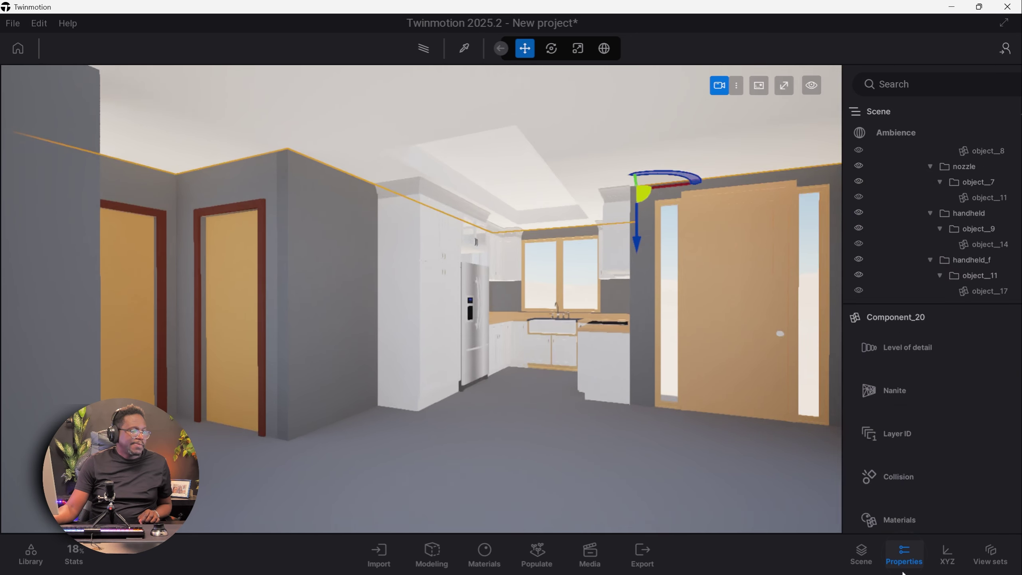
pyautogui.click(898, 559)
pyautogui.click(867, 563)
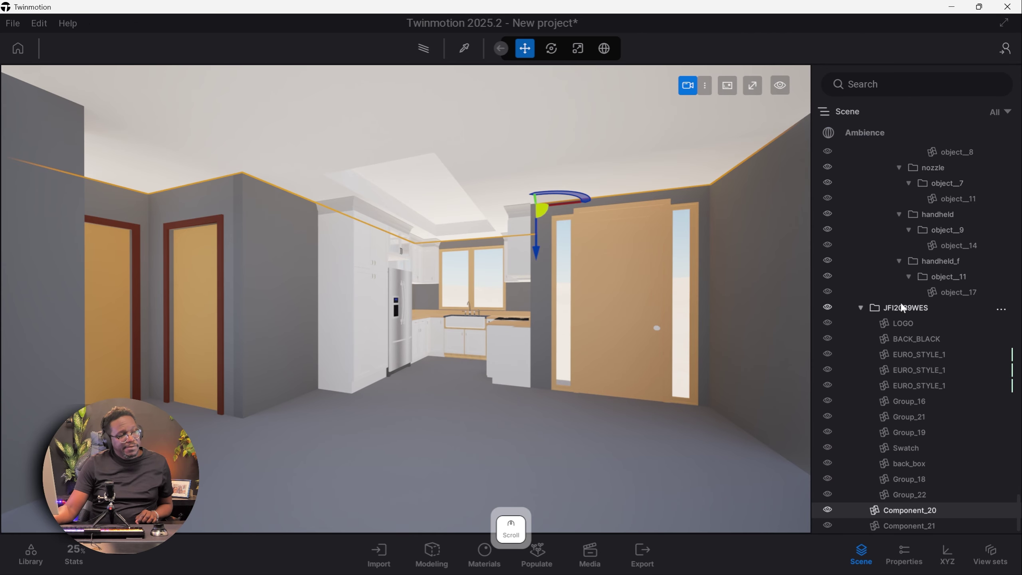
pyautogui.scroll(5, 917, 422)
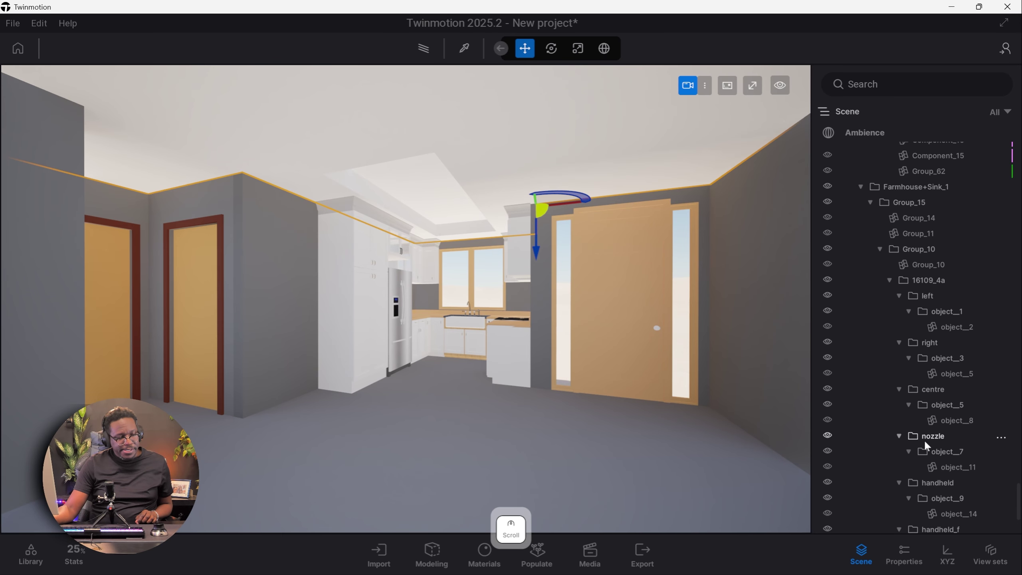
pyautogui.scroll(3, 926, 439)
pyautogui.scroll(1, 919, 310)
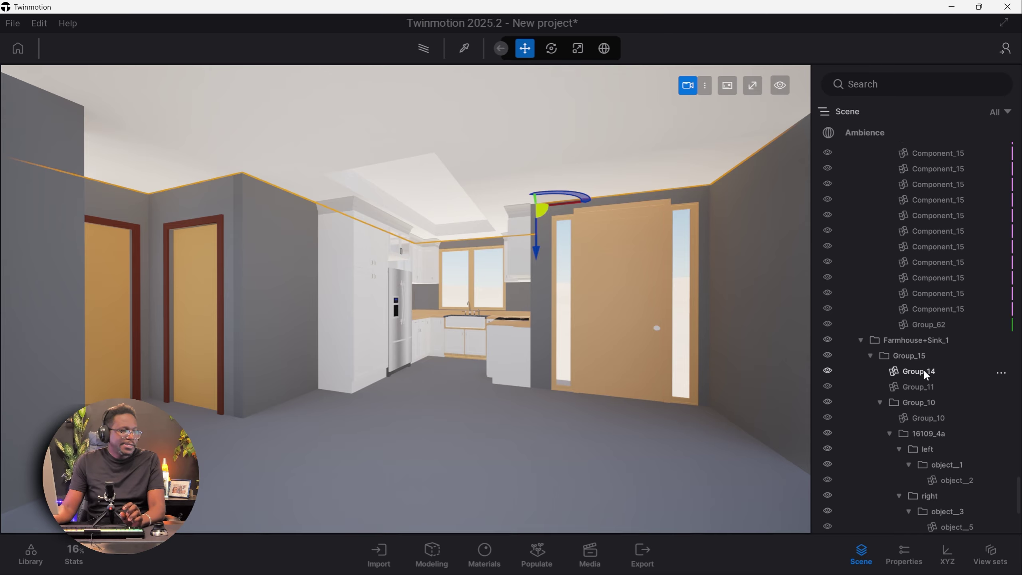
# Step: Select a front door component in the view to locate its hierarchy entry, and return to the start of the hierarchy
pyautogui.click(921, 297)
pyautogui.click(616, 302)
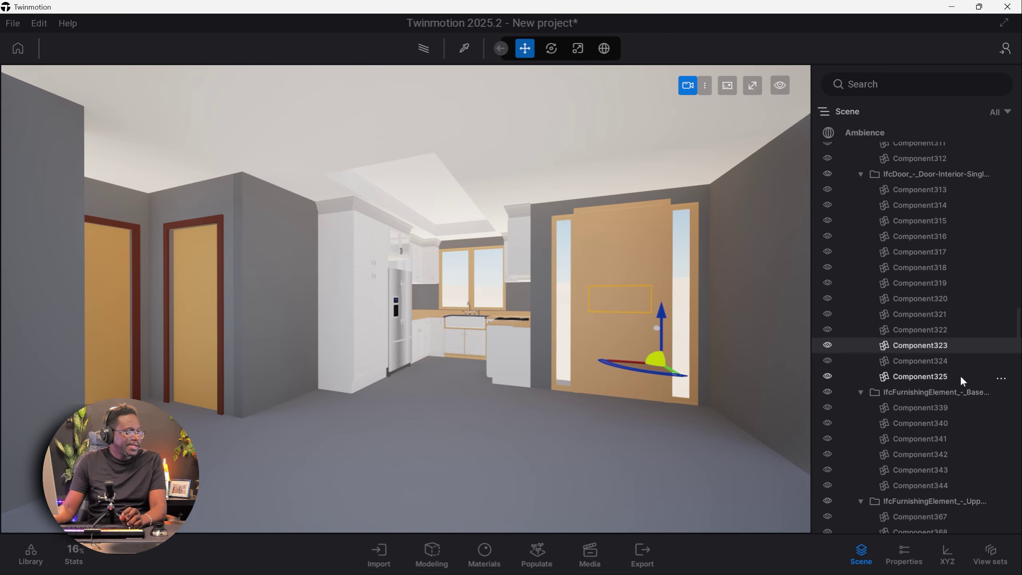
pyautogui.scroll(5, 911, 338)
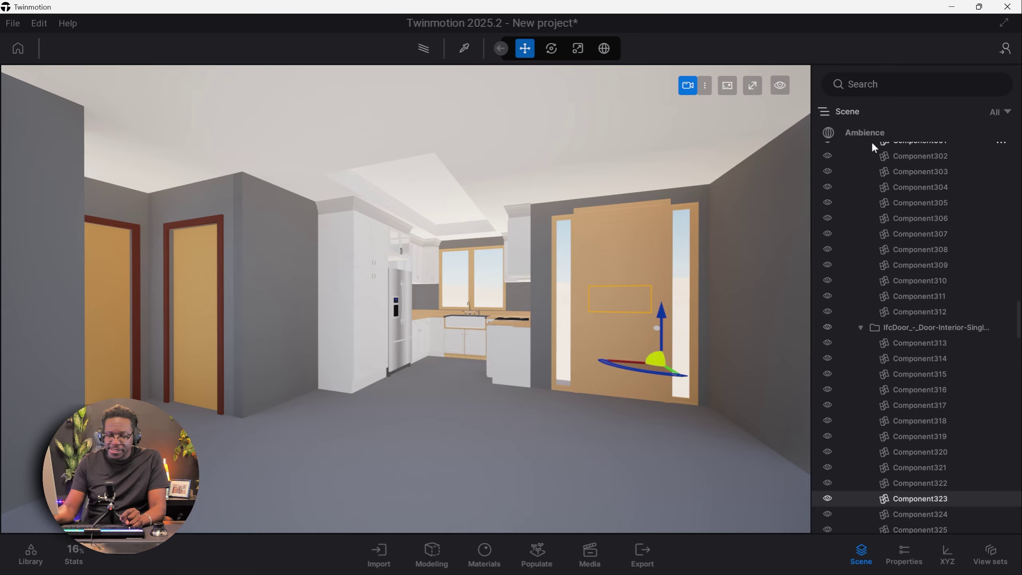
pyautogui.scroll(15, 907, 323)
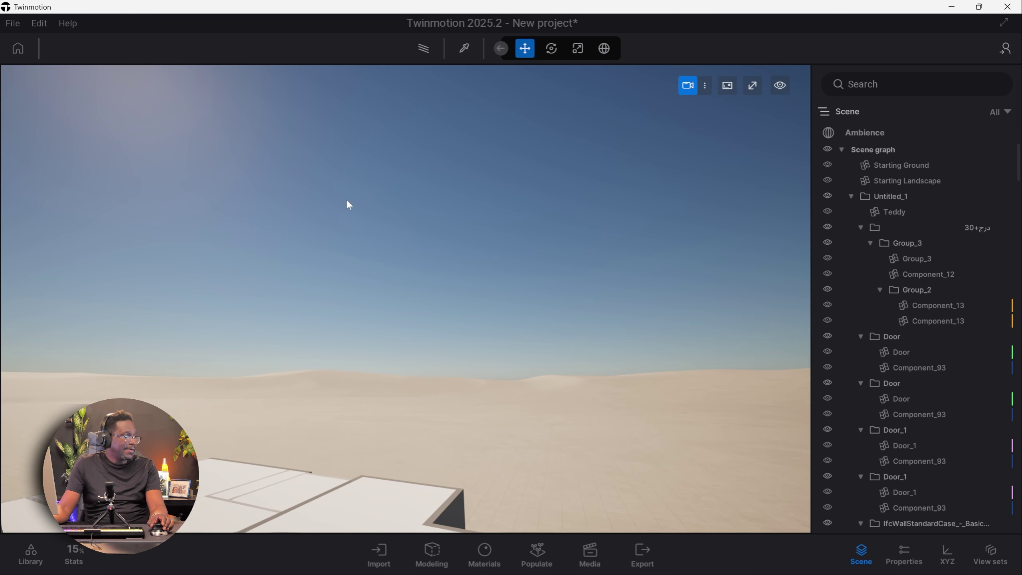
# Step: Look around at the sun and sky, select Ambience, and show its environment properties in a separate column beside the hierarchy
pyautogui.moveTo(347, 199); pyautogui.dragTo(304, 304)
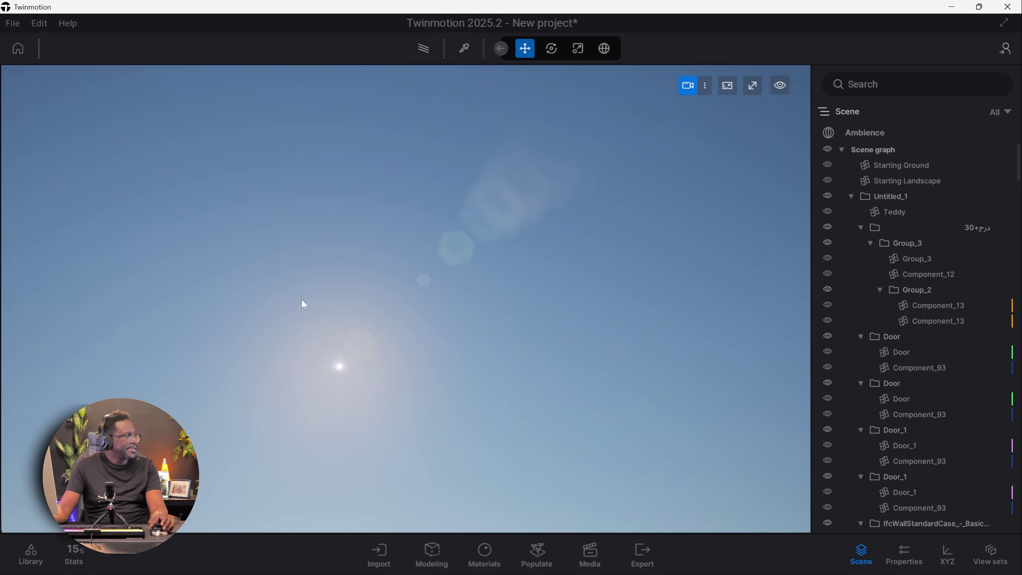
pyautogui.moveTo(347, 362); pyautogui.dragTo(285, 187)
pyautogui.click(847, 138)
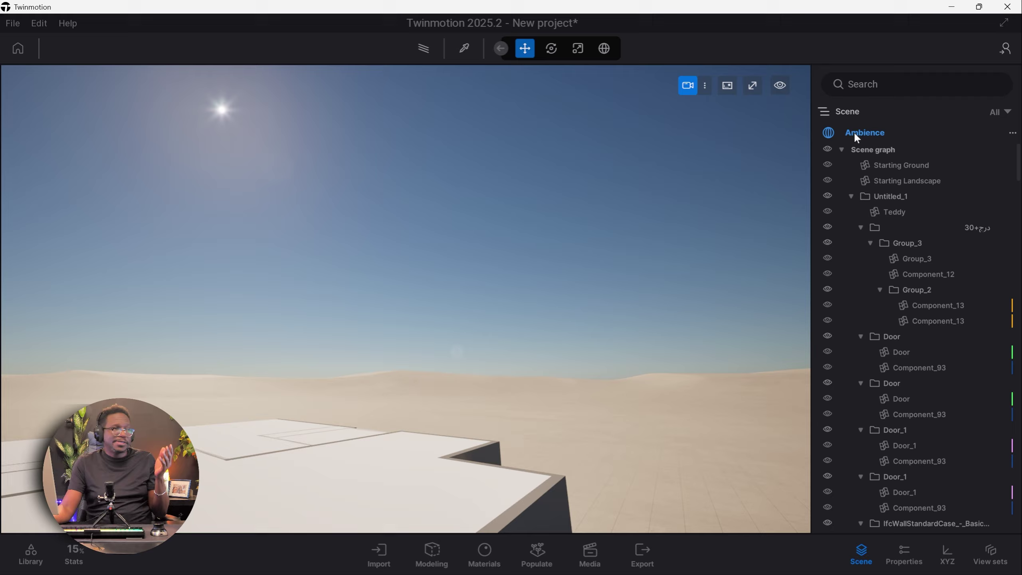
pyautogui.click(855, 133)
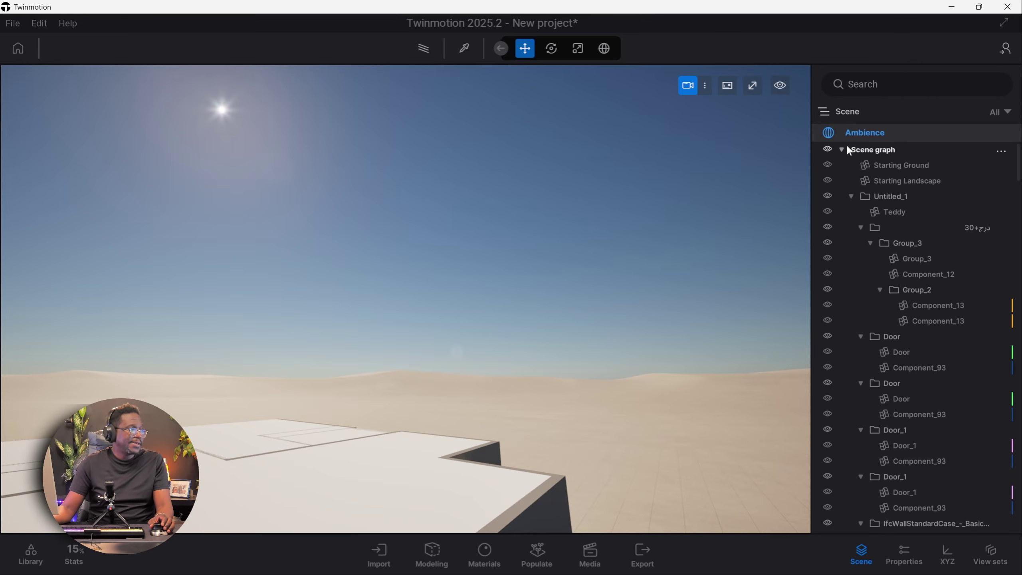
pyautogui.click(905, 555)
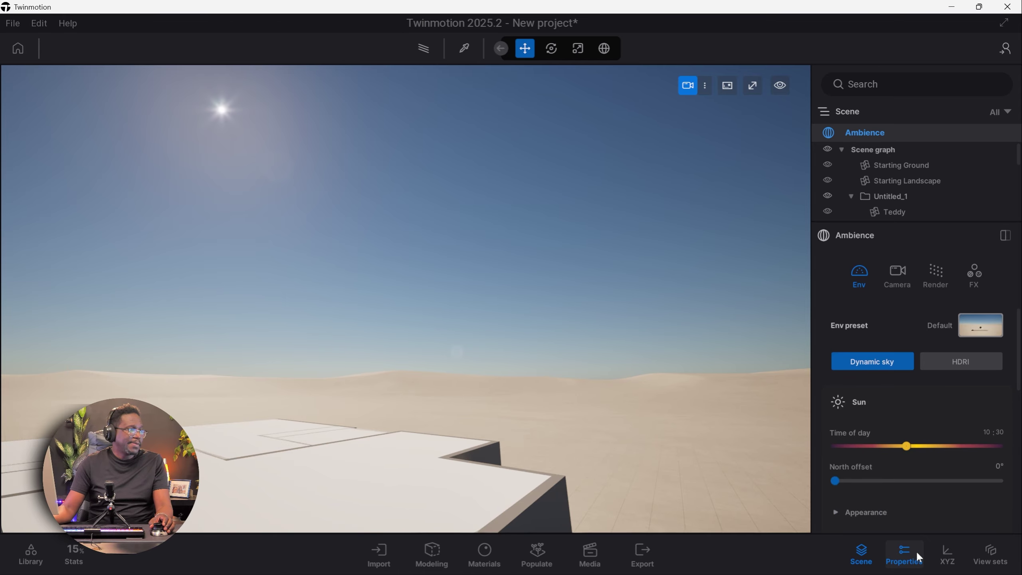
pyautogui.scroll(-7, 881, 383)
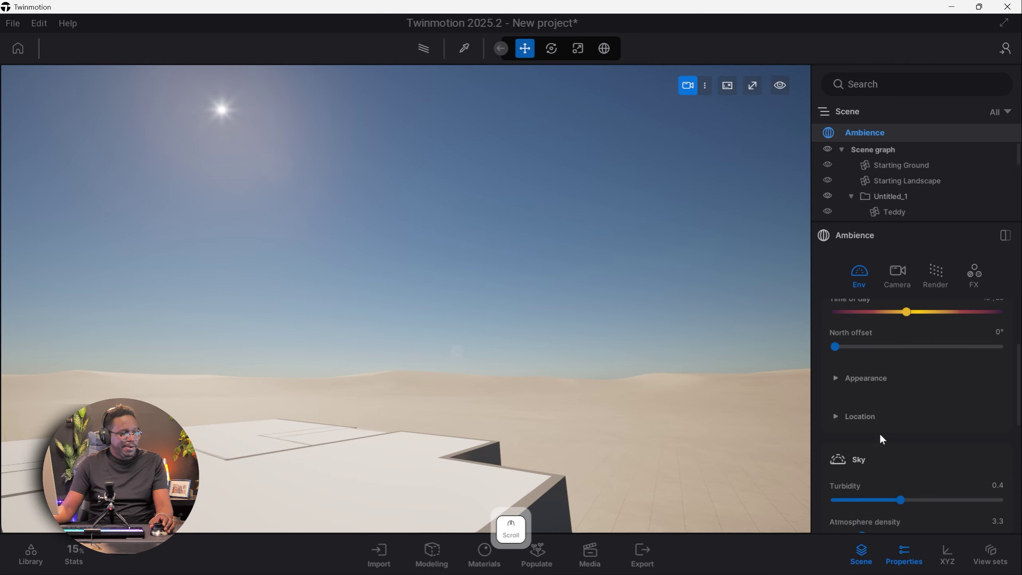
pyautogui.scroll(6, 879, 433)
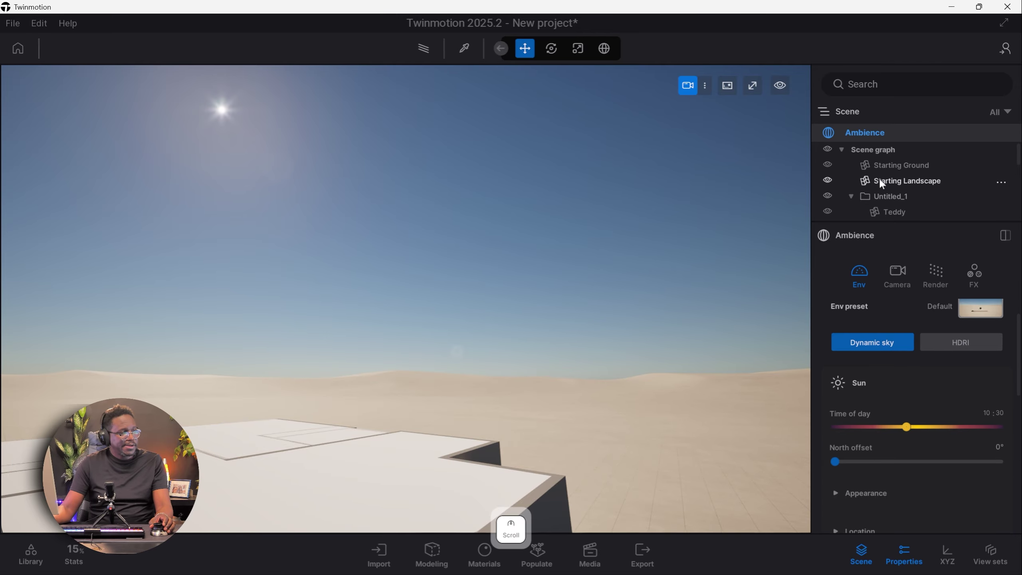
pyautogui.click(1004, 237)
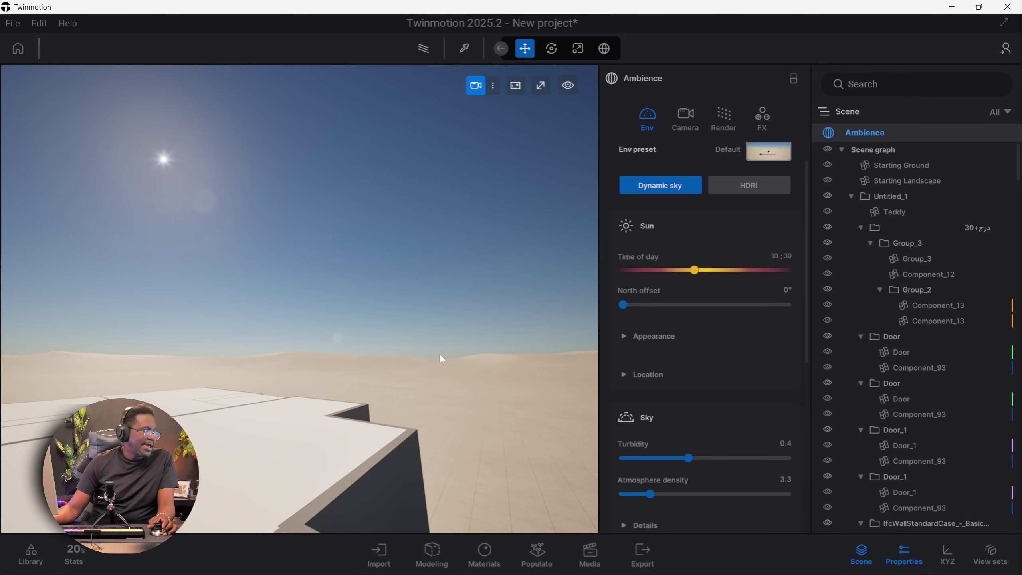
# Step: Select an exterior wall and the Starting Ground in the view to inspect the properties of each
pyautogui.moveTo(442, 356); pyautogui.dragTo(353, 418, button='right')
pyautogui.click(360, 387)
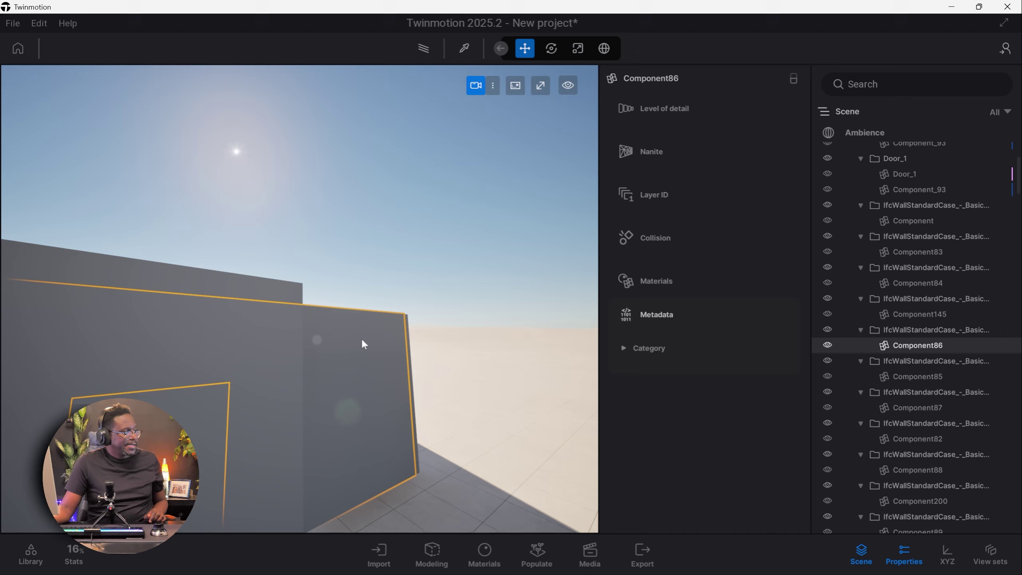
pyautogui.click(464, 466)
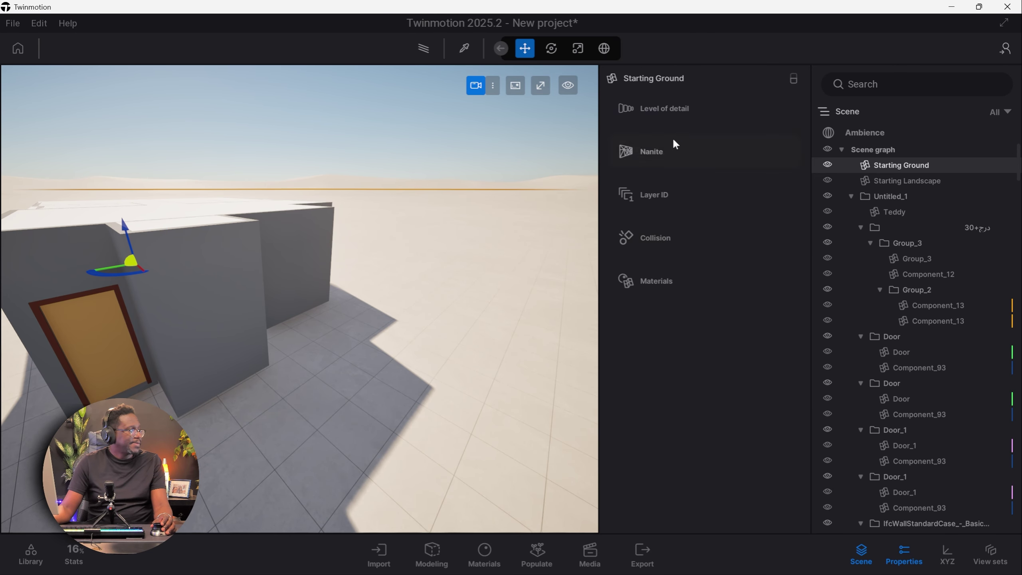
pyautogui.press('Up')
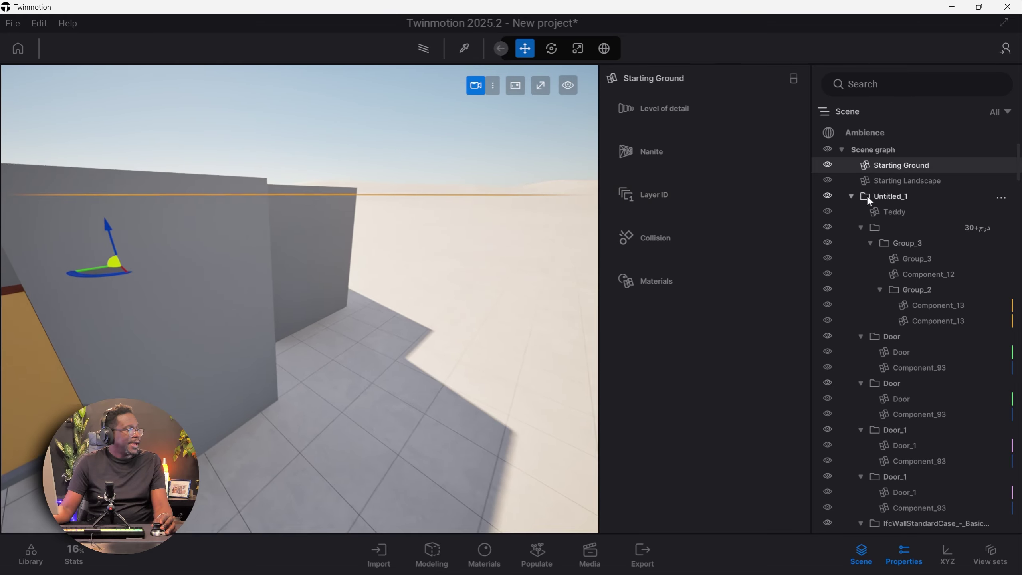
# Step: Select Group_3 and the Door and Door_1 objects in the scene hierarchy to inspect their properties
pyautogui.click(913, 258)
pyautogui.click(901, 353)
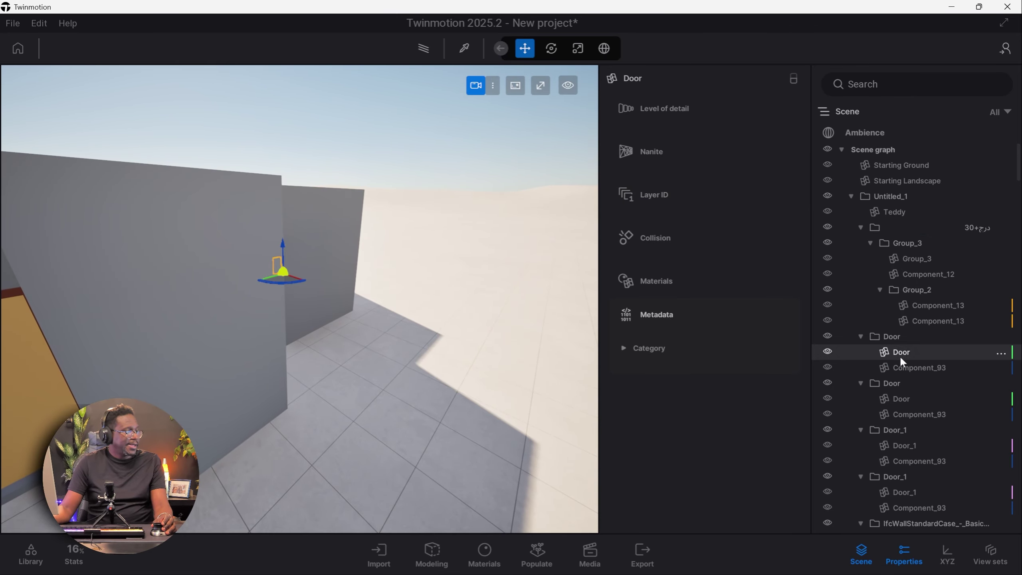
pyautogui.click(901, 399)
pyautogui.click(902, 445)
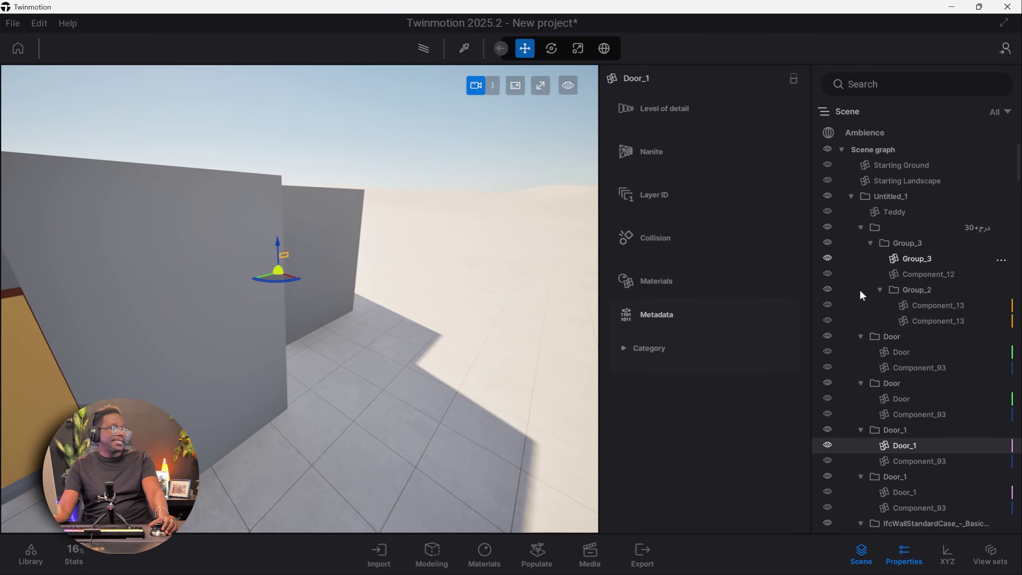
pyautogui.scroll(-3, 906, 410)
pyautogui.click(905, 377)
# Step: Examine the Category metadata of the first IfcWallStandardCase - Basic Wall folder, collapse it, and reselect Ambience
pyautogui.click(912, 410)
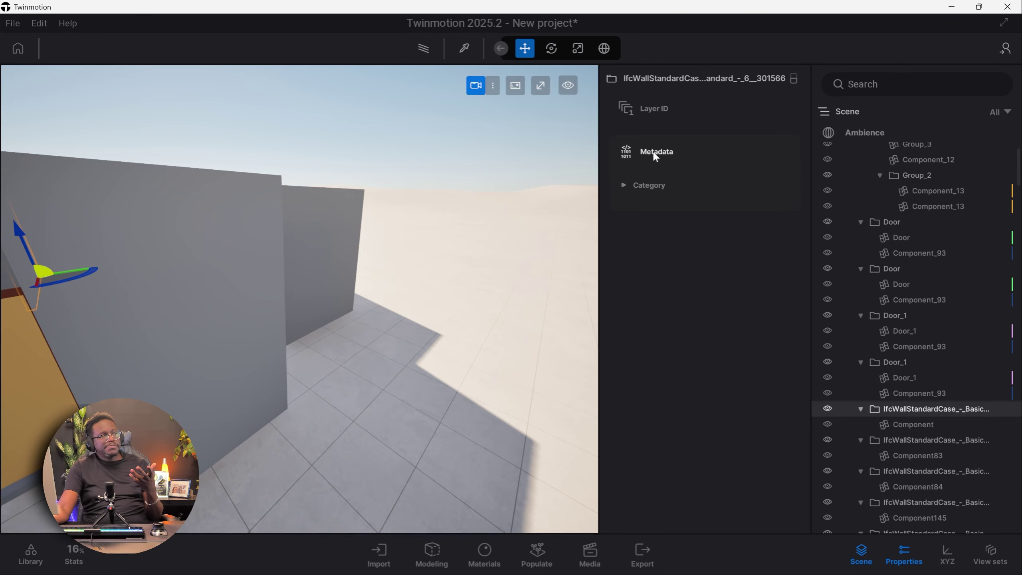
pyautogui.click(622, 185)
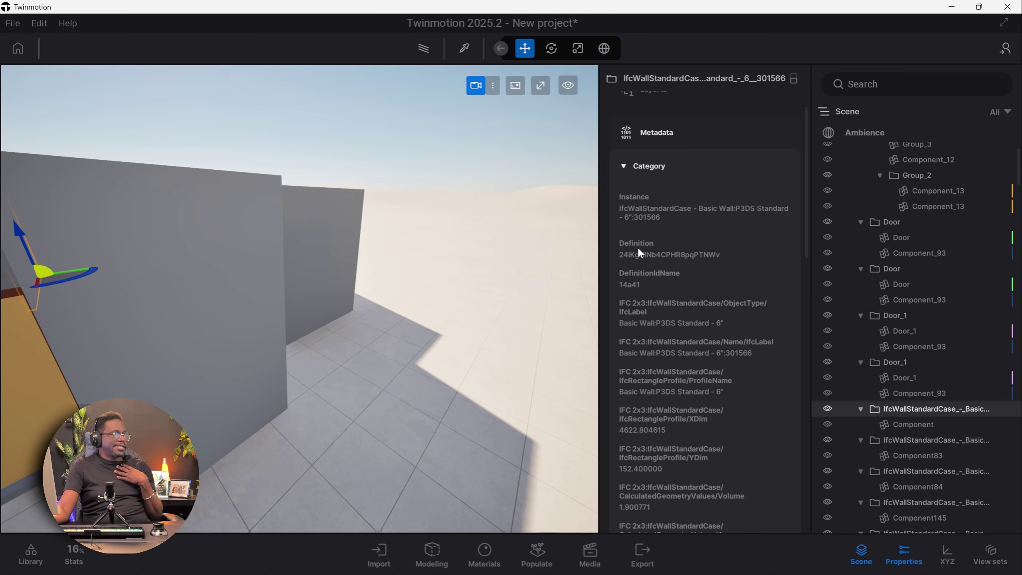
pyautogui.click(626, 169)
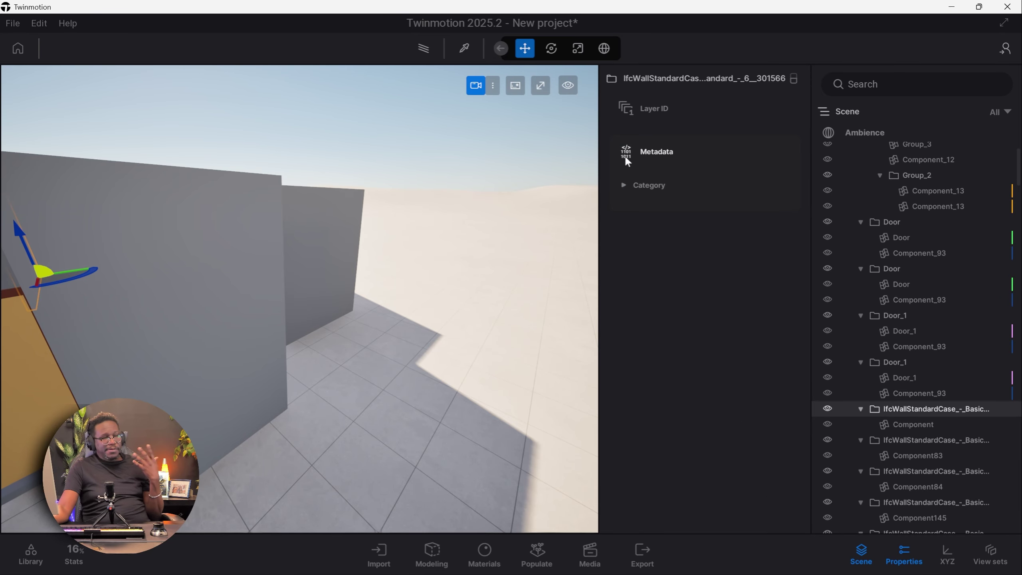
pyautogui.scroll(3, 929, 259)
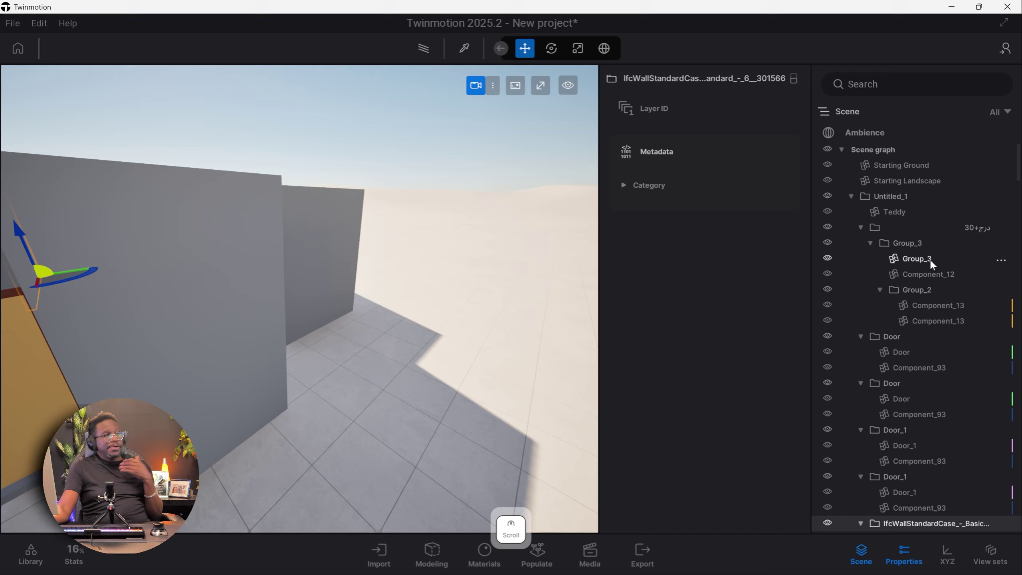
pyautogui.click(867, 135)
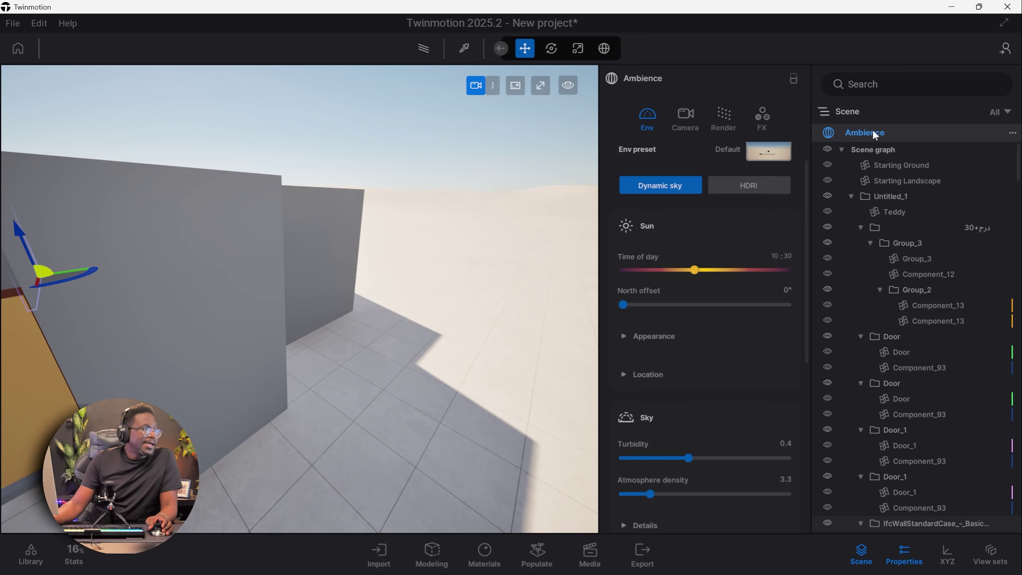
# Step: Preview the scene with the Path tracer in Ambience's Render settings and return to Real time rendering
pyautogui.click(720, 115)
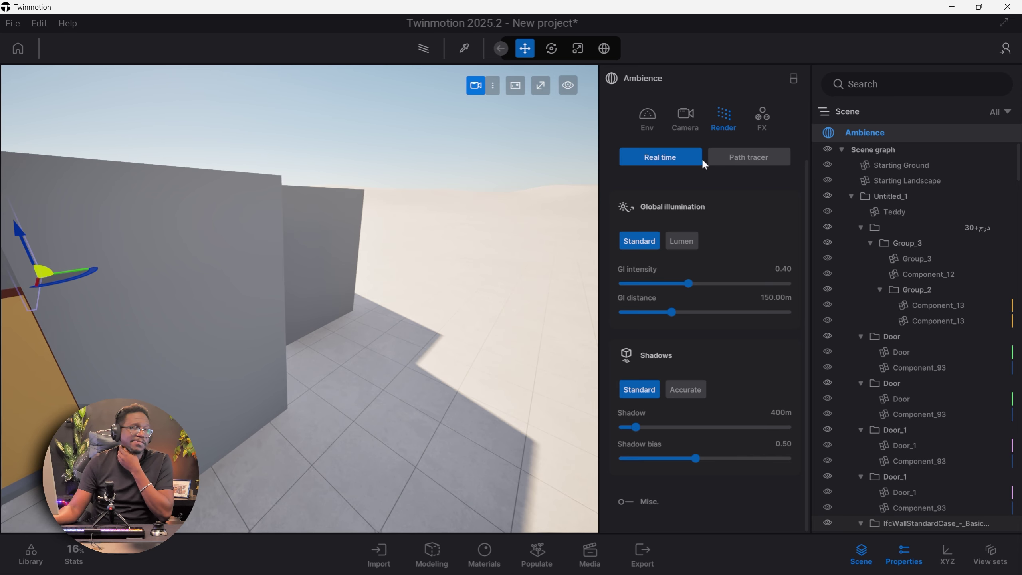
pyautogui.click(742, 157)
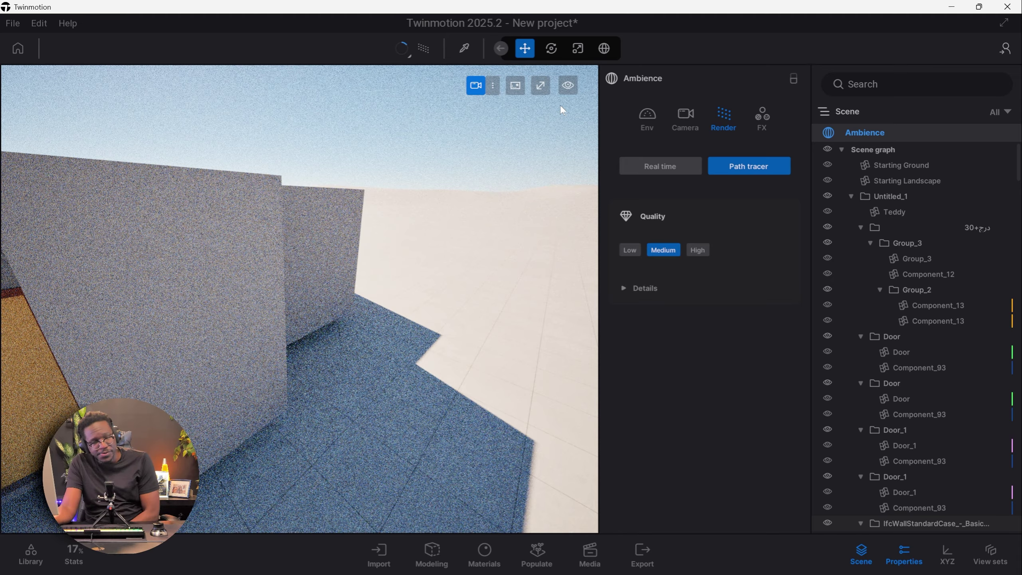
pyautogui.click(665, 169)
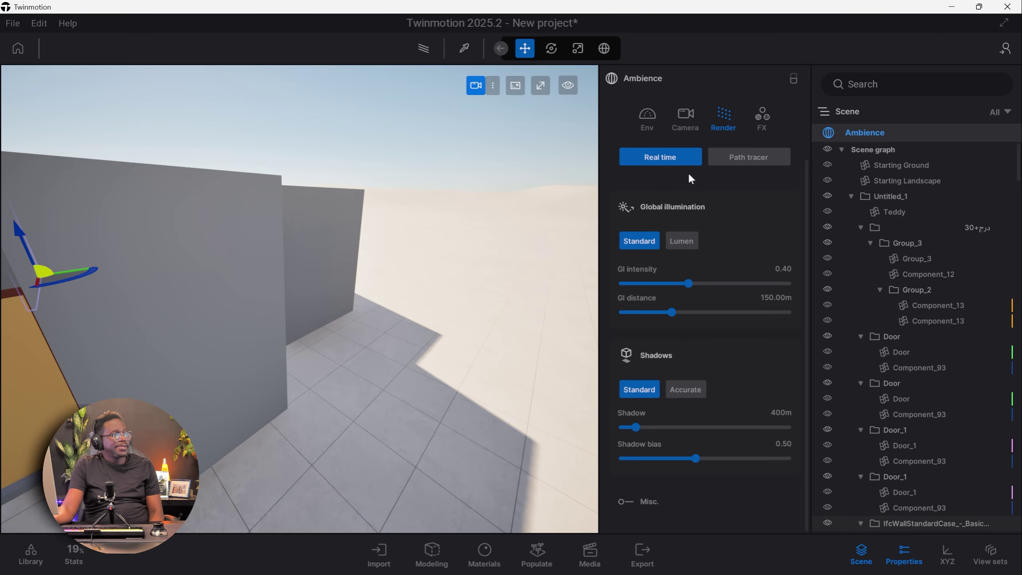
pyautogui.click(734, 159)
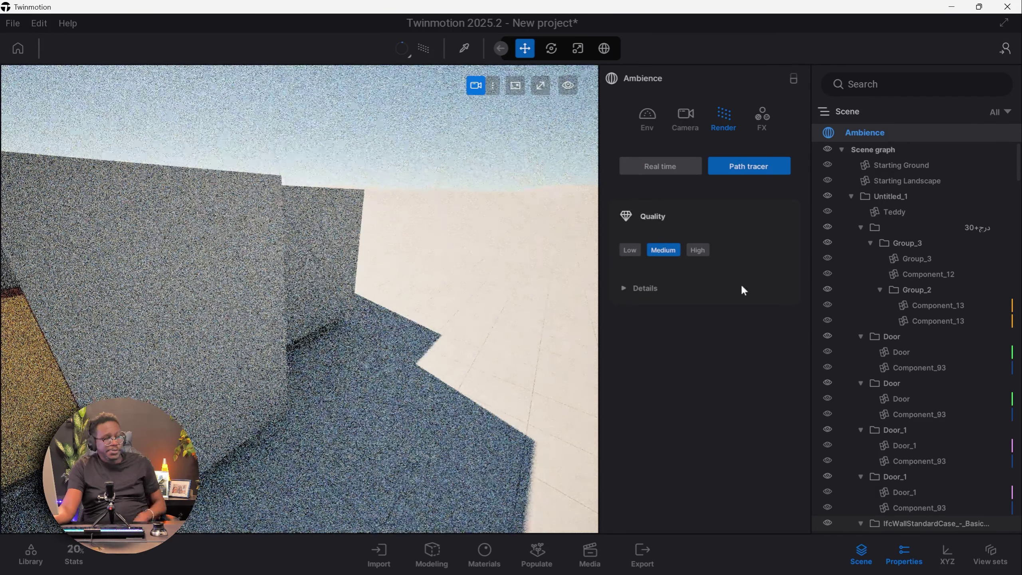
pyautogui.click(660, 165)
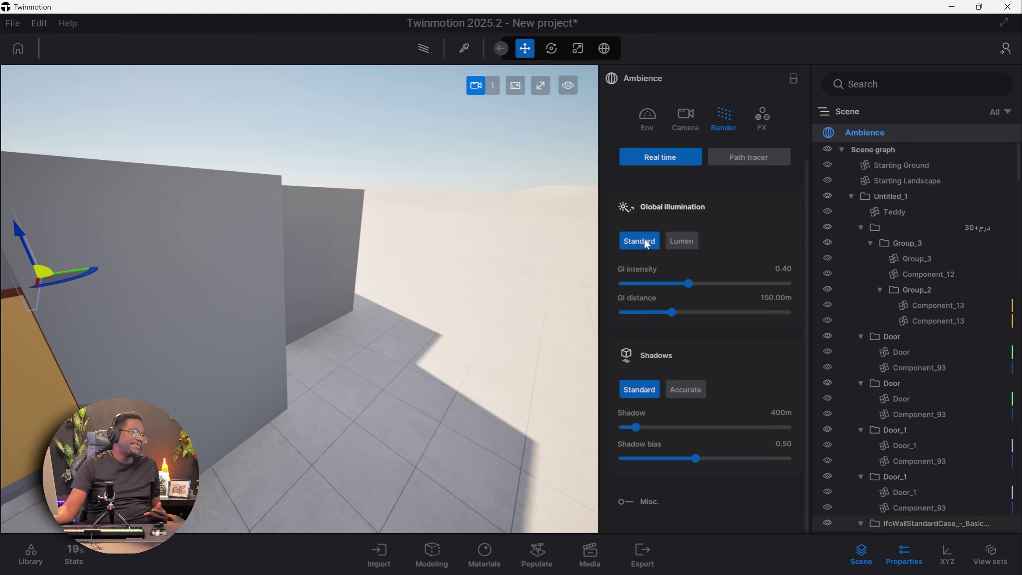
# Step: Compare Standard and Lumen global illumination inside the kitchen and leave it set to Lumen
pyautogui.click(680, 242)
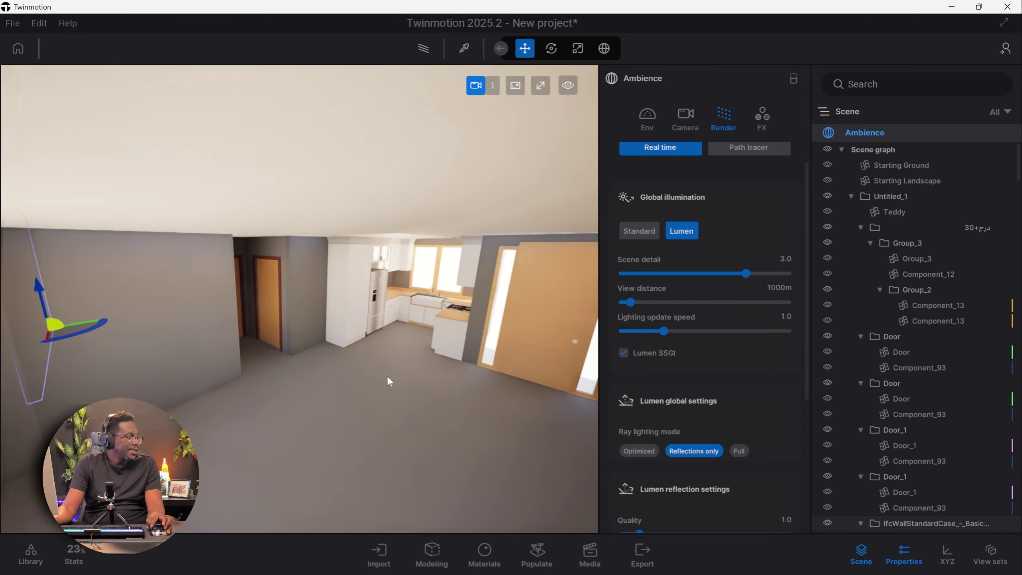
pyautogui.scroll(2, 387, 374)
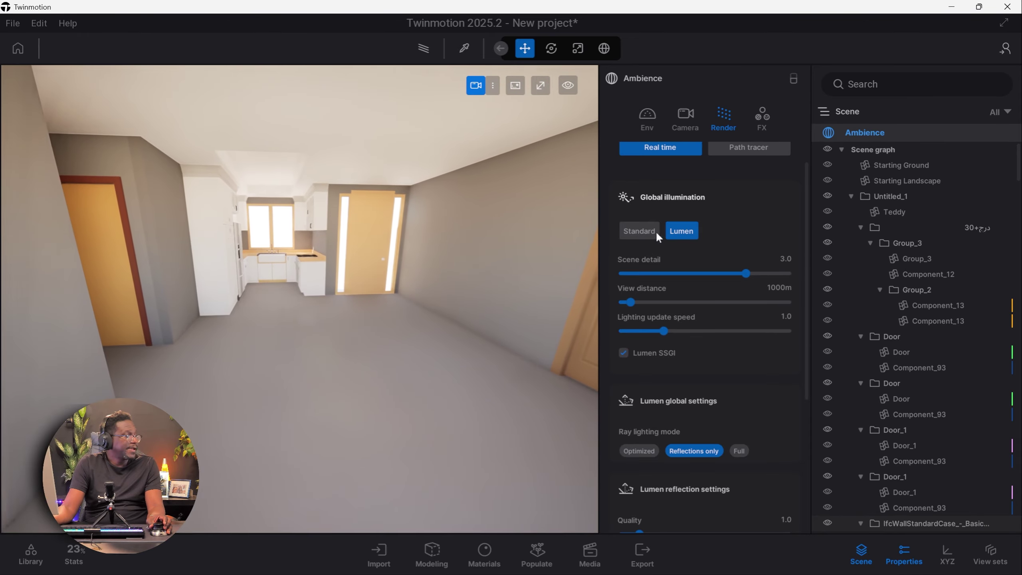
pyautogui.click(645, 230)
pyautogui.click(680, 230)
pyautogui.click(642, 230)
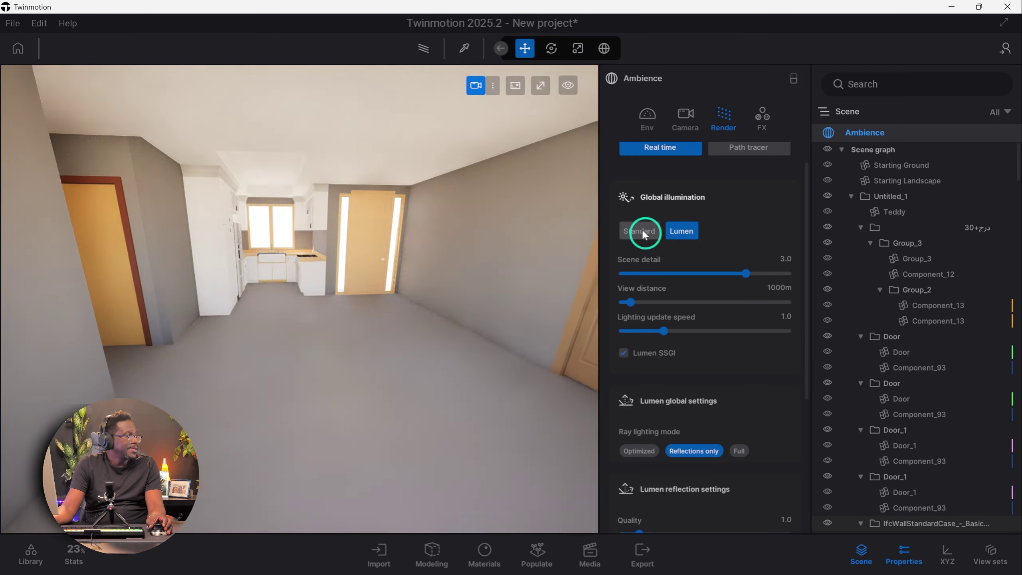
pyautogui.click(685, 233)
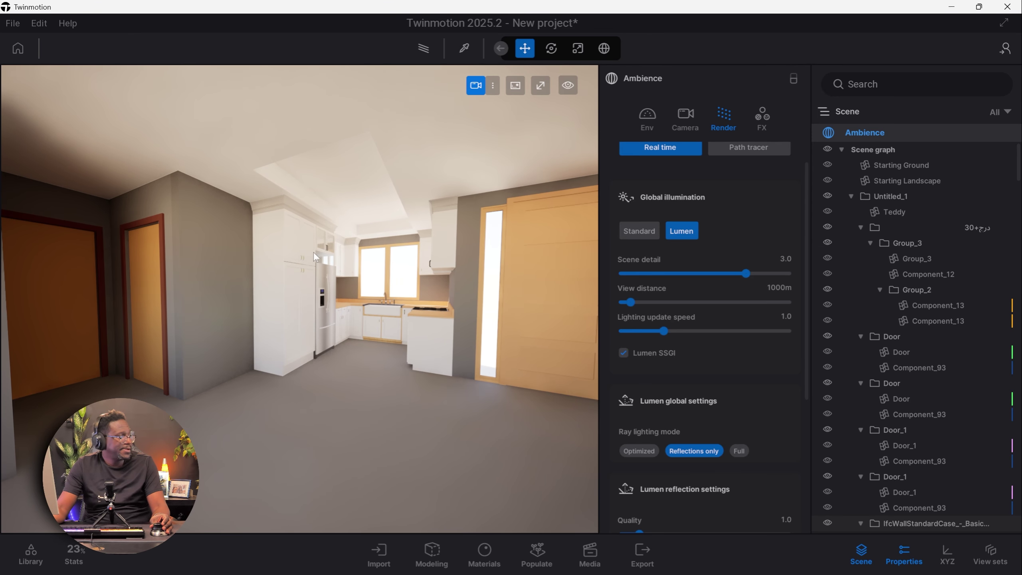
# Step: Select the wall beside the kitchen cabinets, reselect Ambience, and enable Clay render in its FX settings
pyautogui.click(244, 268)
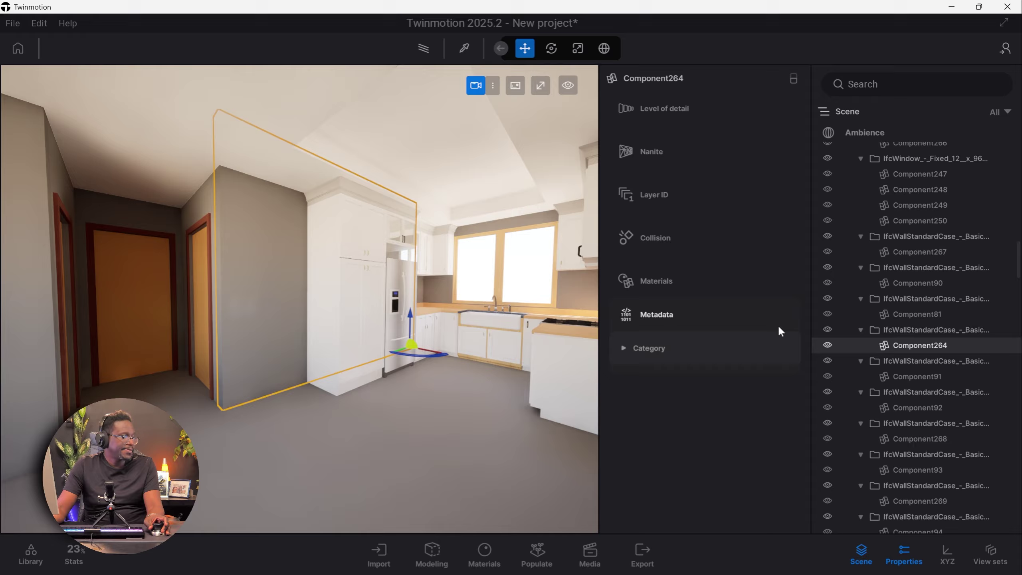
pyautogui.click(864, 132)
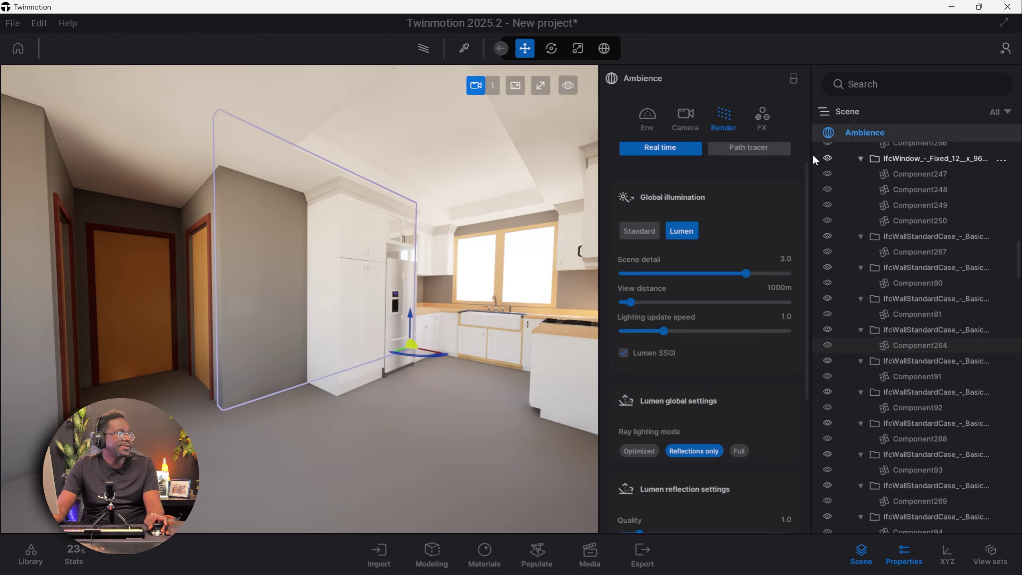
pyautogui.click(765, 117)
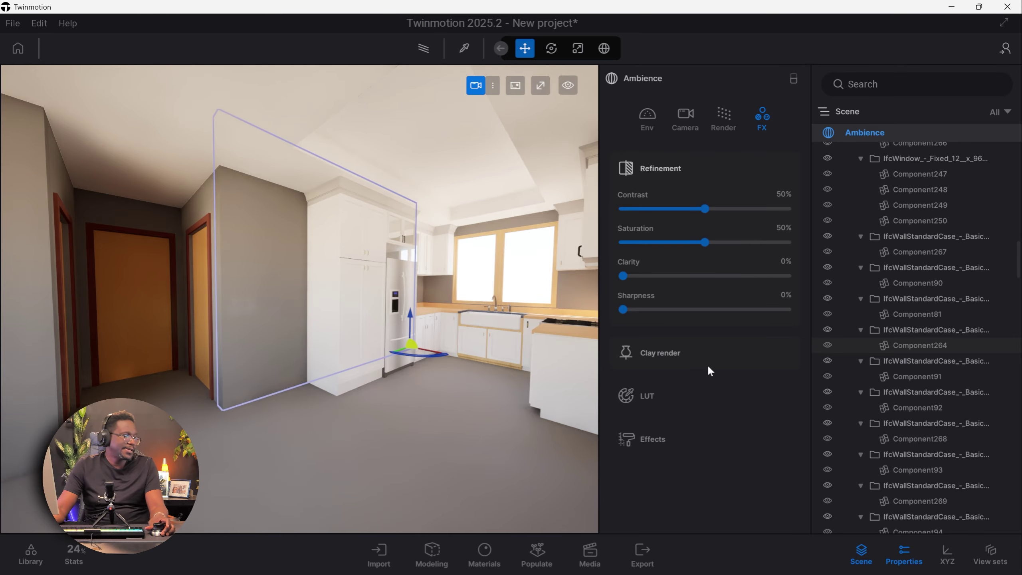
pyautogui.click(636, 356)
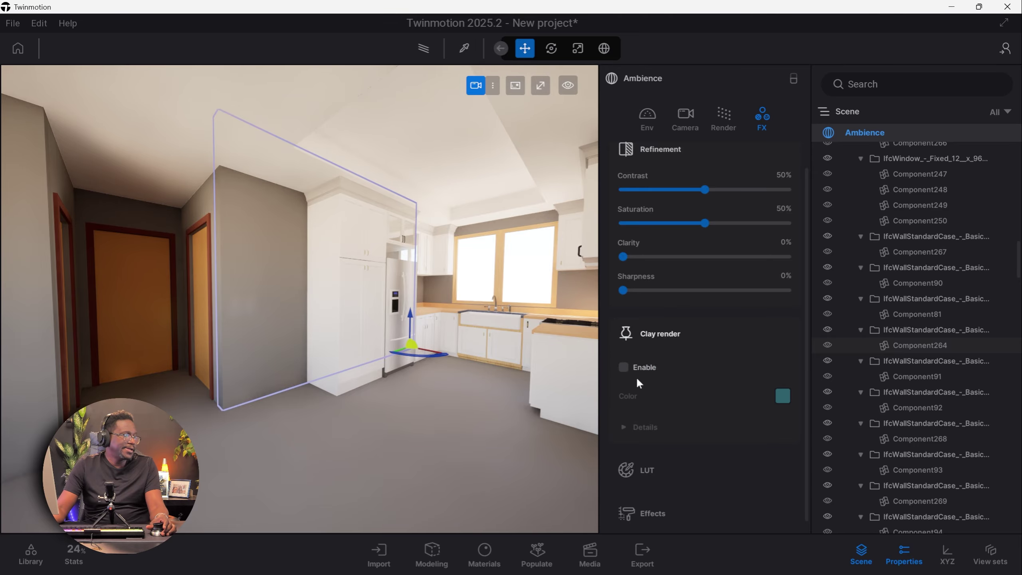
pyautogui.click(623, 367)
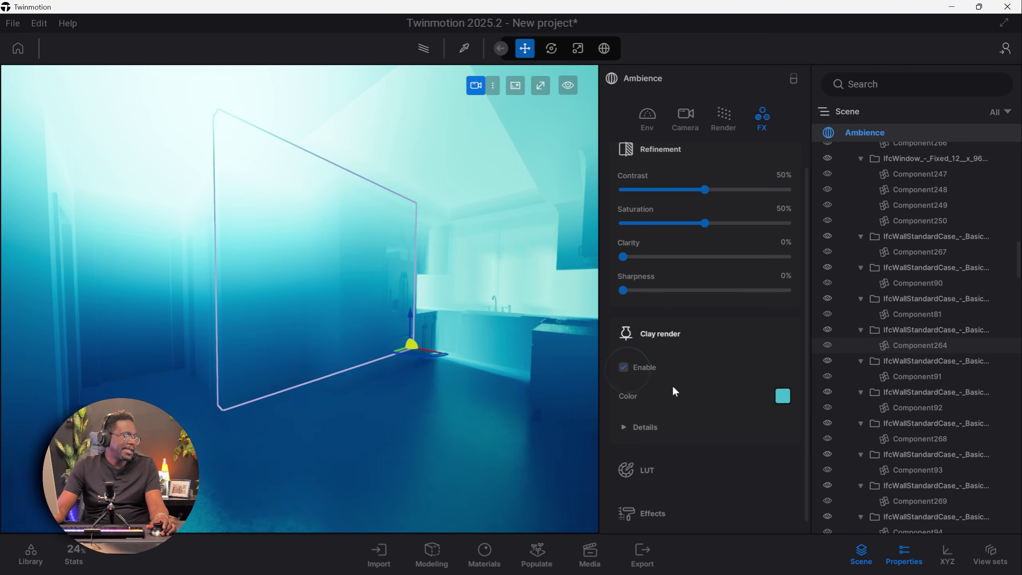
# Step: Change the clay render color to pure white, RGB 255, 255, 255
pyautogui.click(782, 395)
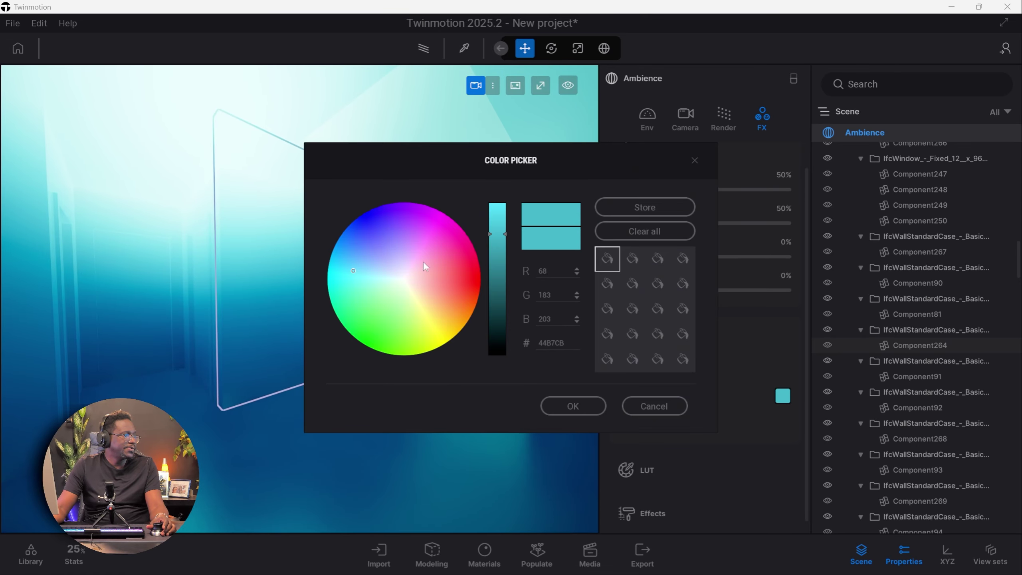
pyautogui.click(403, 278)
pyautogui.moveTo(498, 236); pyautogui.dragTo(498, 201)
pyautogui.doubleClick(554, 272)
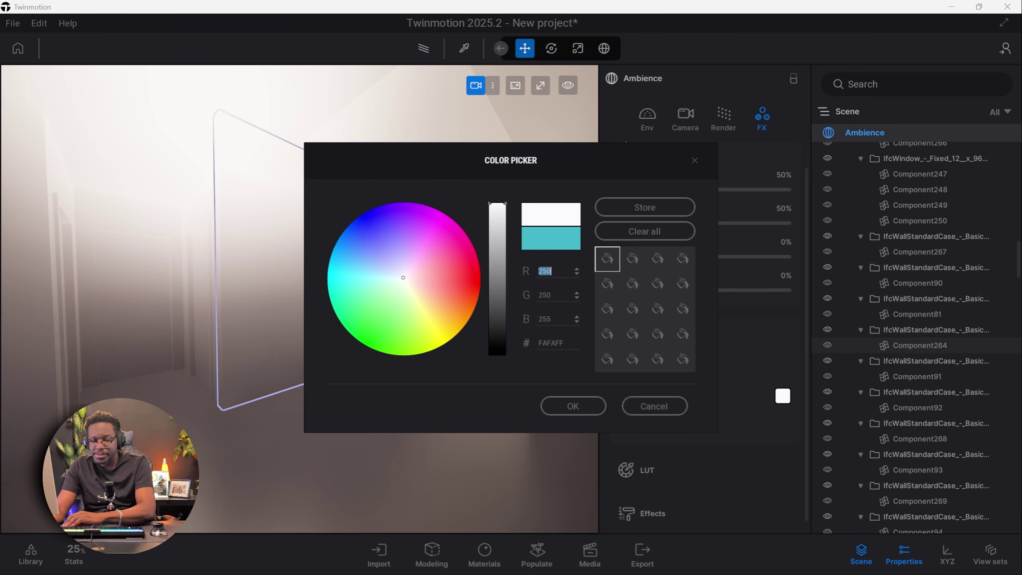
pyautogui.write('255')
pyautogui.click(549, 295)
pyautogui.doubleClick(552, 295)
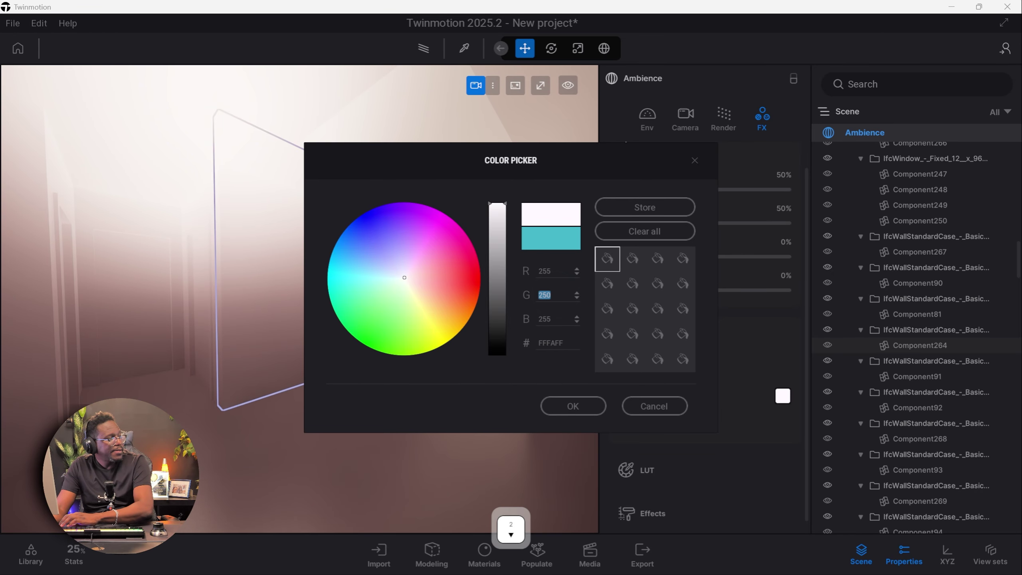
pyautogui.write('255')
pyautogui.doubleClick(554, 319)
pyautogui.click(565, 407)
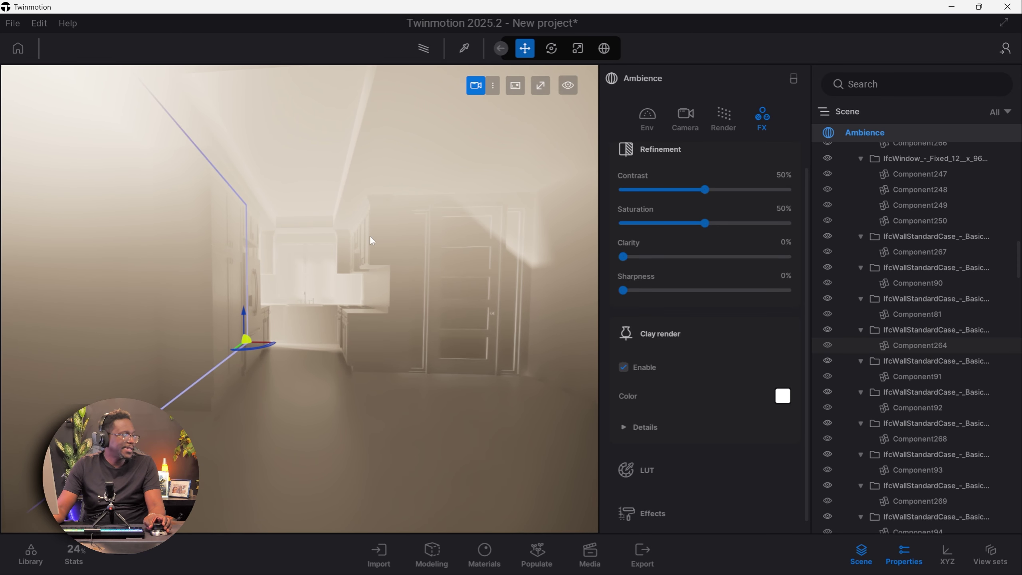
# Step: Expand the clay render details and exclude Glass from the affected elements
pyautogui.click(646, 425)
pyautogui.scroll(-3, 688, 381)
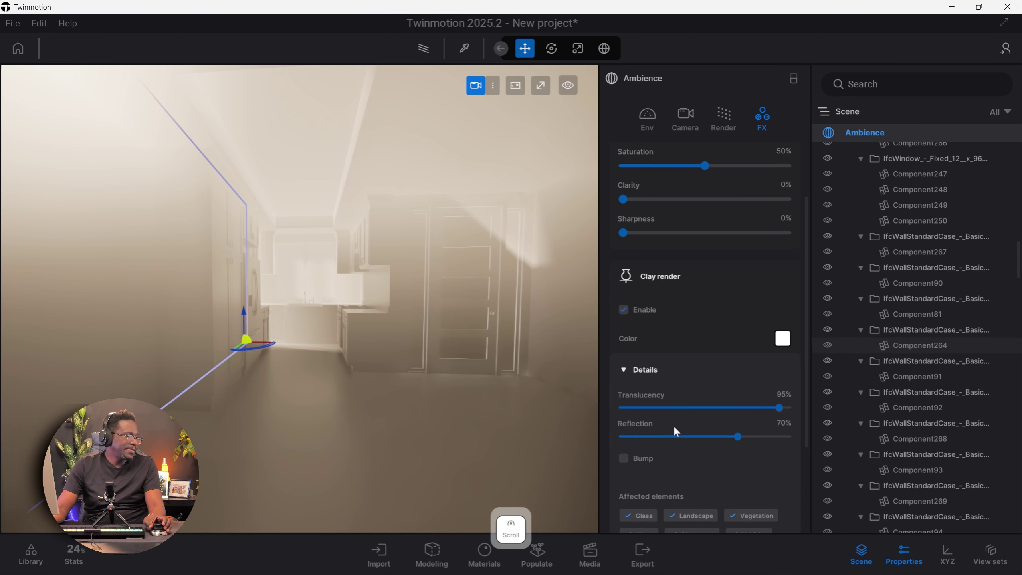
pyautogui.scroll(-1, 651, 459)
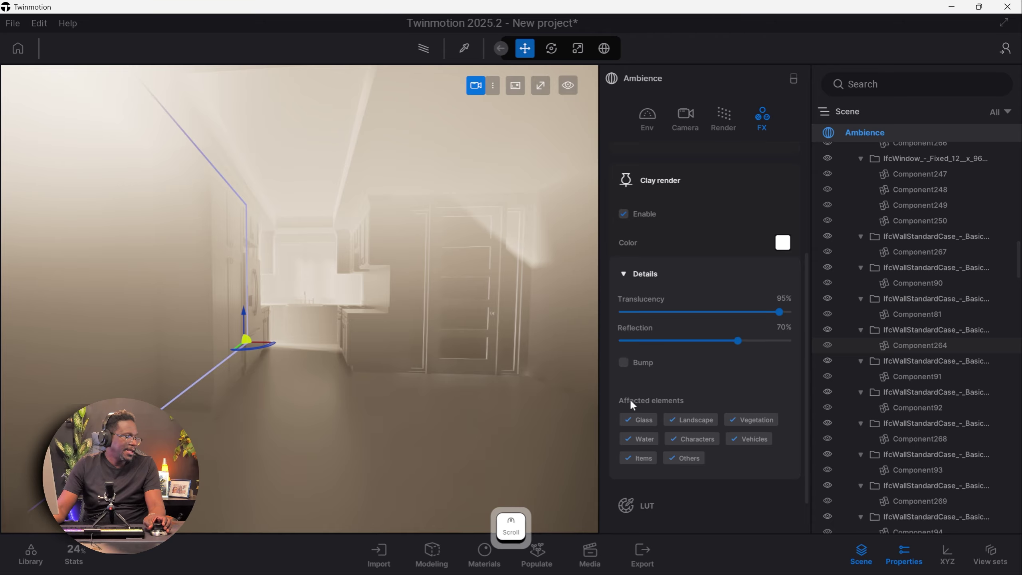
pyautogui.click(640, 420)
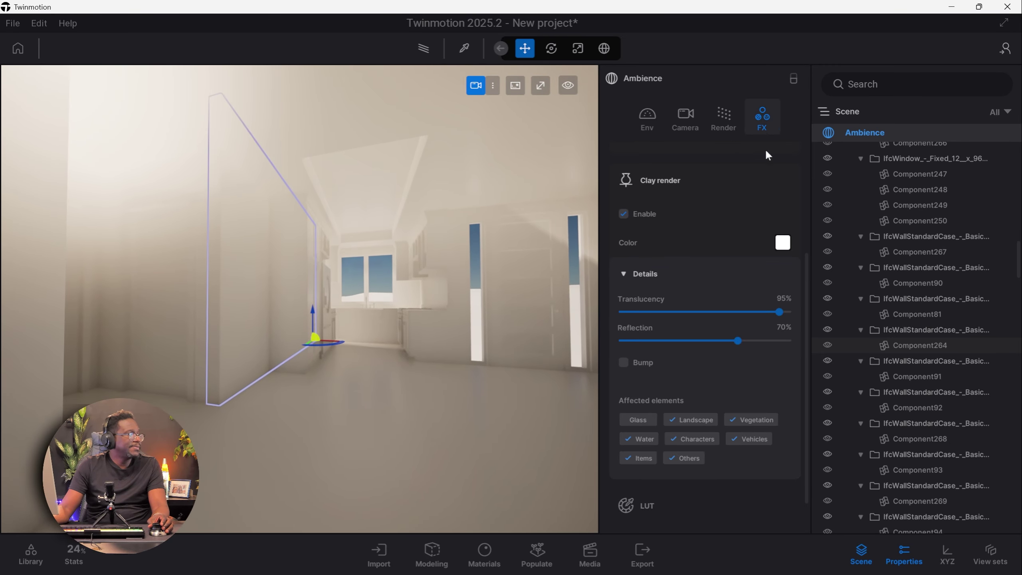
# Step: Darken the clay render color to grey A3A3A3 and look around the kitchen
pyautogui.scroll(3, 765, 156)
pyautogui.click(782, 338)
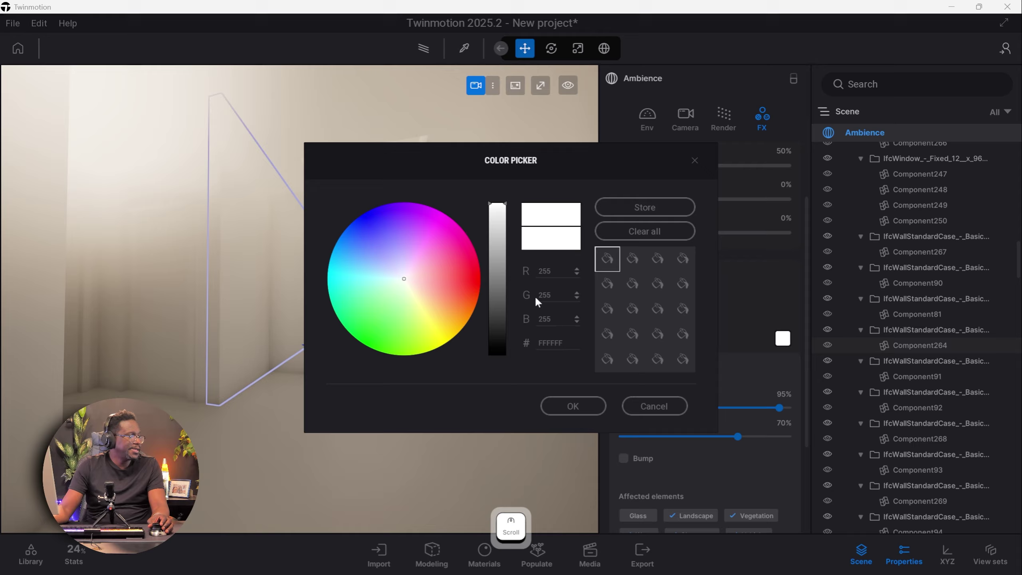
pyautogui.click(562, 271)
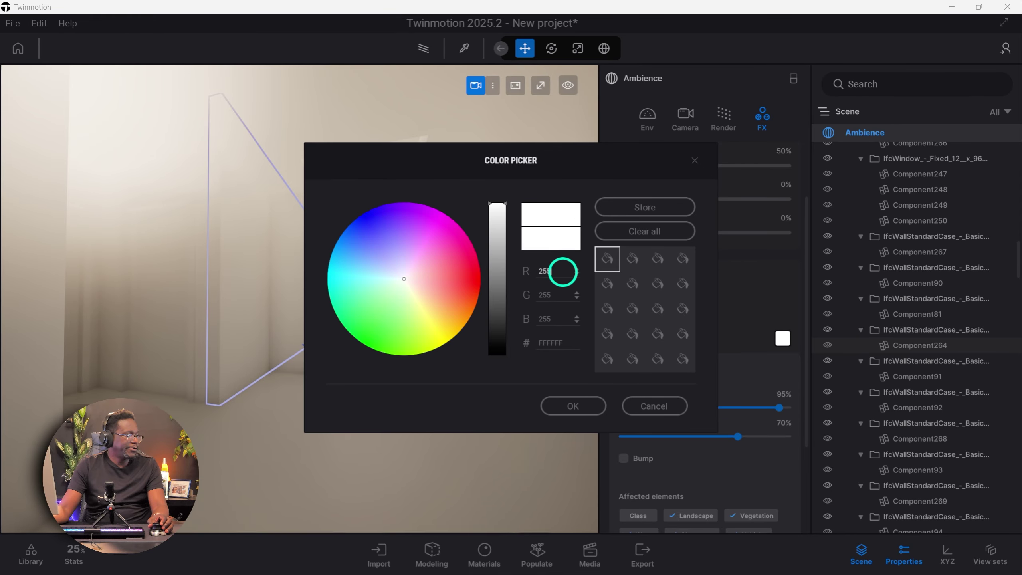
pyautogui.doubleClick(563, 271)
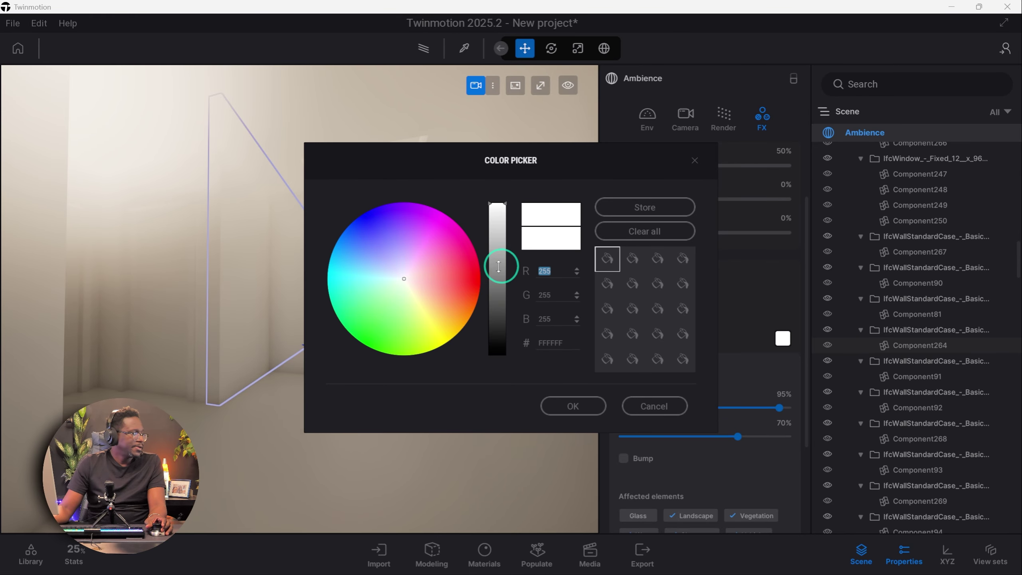
pyautogui.click(498, 266)
pyautogui.click(576, 269)
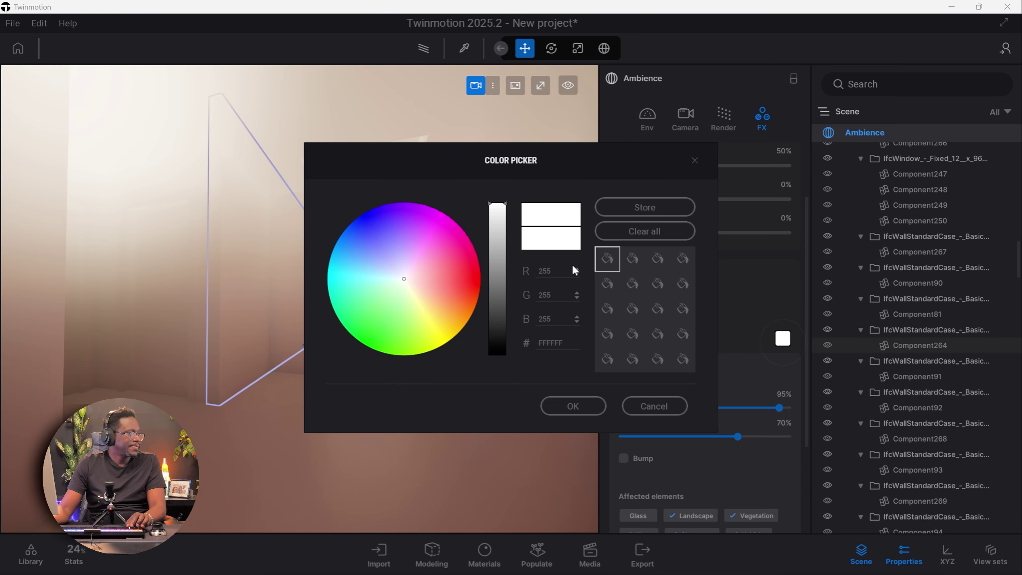
pyautogui.moveTo(497, 207); pyautogui.dragTo(504, 273)
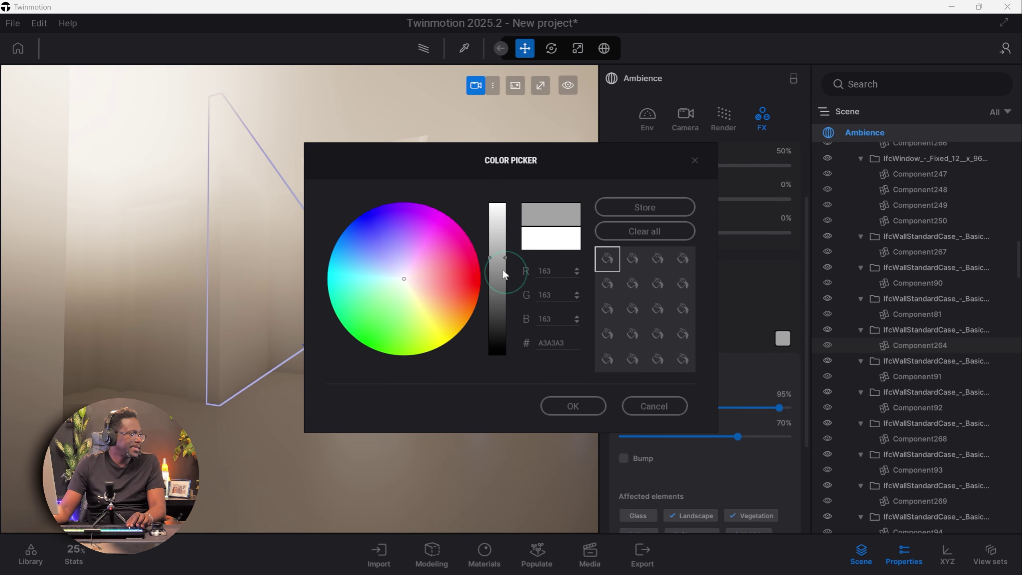
pyautogui.press('Return')
pyautogui.scroll(-4, 529, 399)
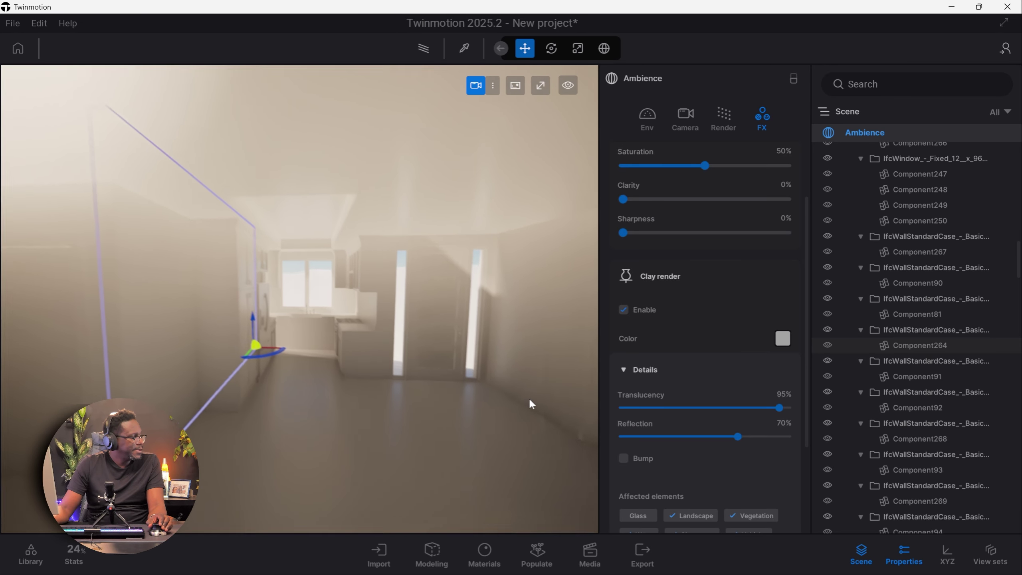
pyautogui.moveTo(525, 390); pyautogui.dragTo(467, 244)
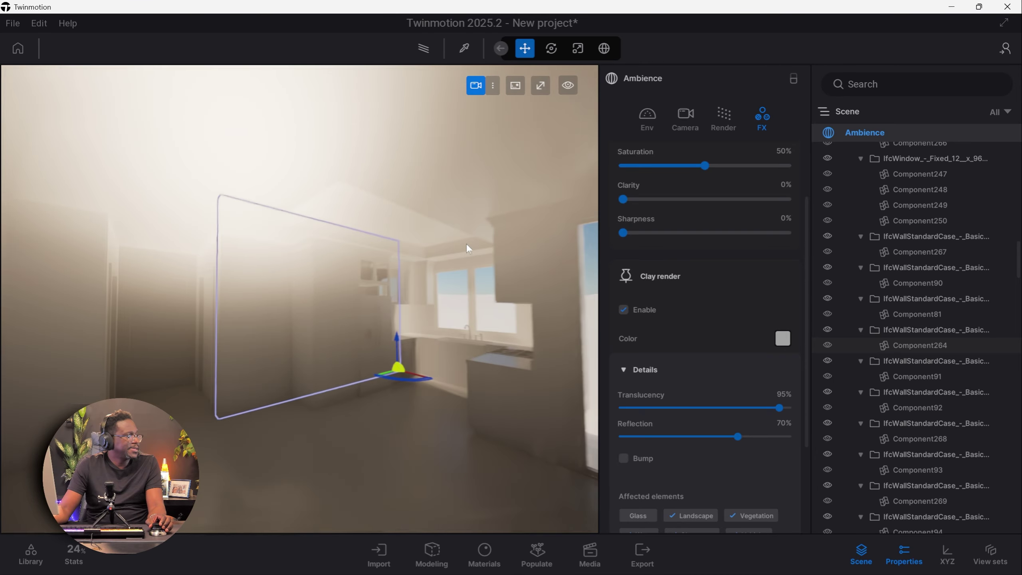
pyautogui.moveTo(326, 285)
pyautogui.mouseDown()
pyautogui.moveTo(581, 354)
pyautogui.moveTo(321, 319)
pyautogui.moveTo(326, 299)
pyautogui.mouseUp()
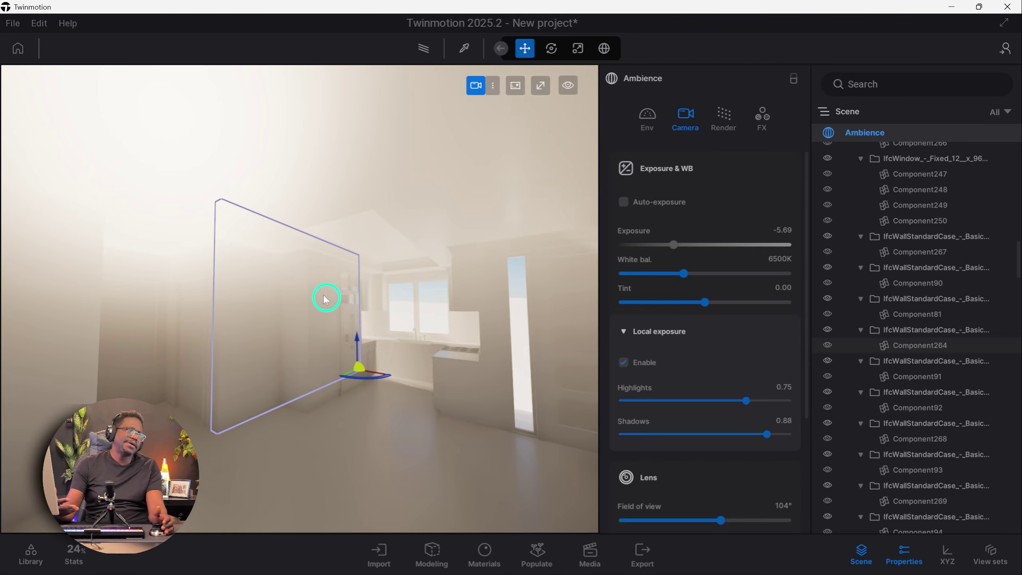
pyautogui.moveTo(324, 296); pyautogui.dragTo(324, 296, button='right')
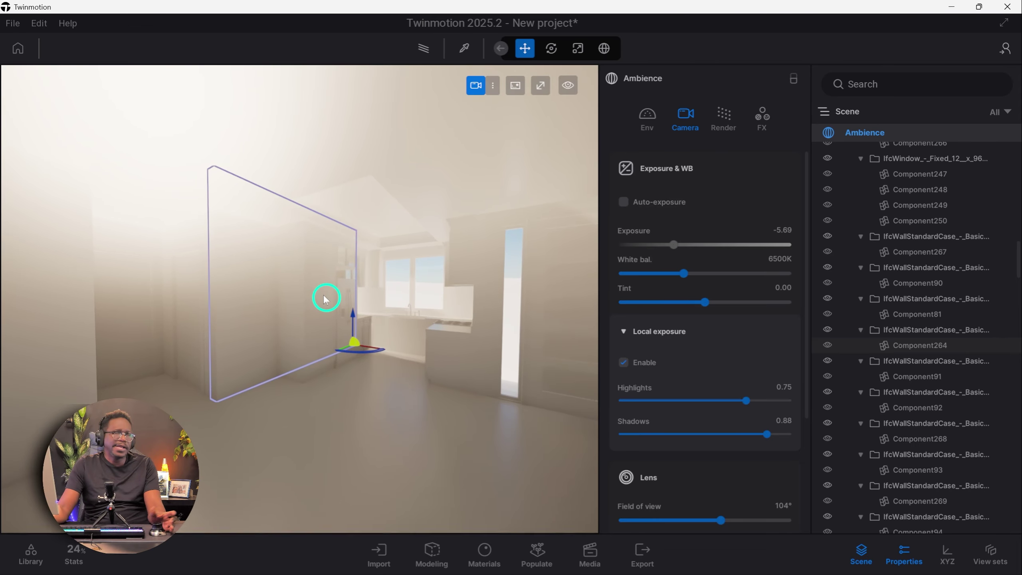
# Step: Switch the environment from Dynamic sky to HDRI, raise the Noon Clear 01 skydome intensity to 100, and look around the sky
pyautogui.click(647, 121)
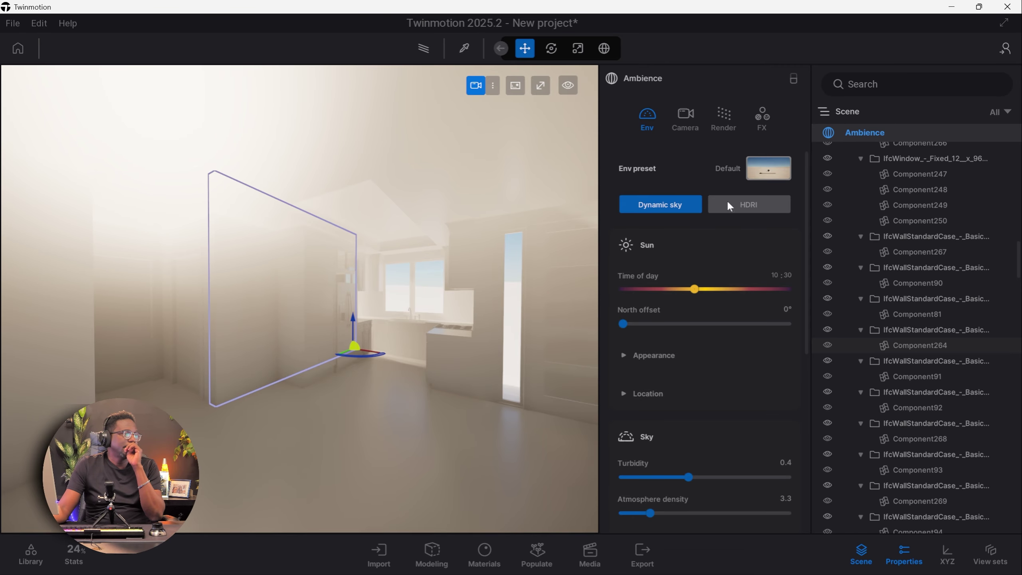
pyautogui.click(746, 209)
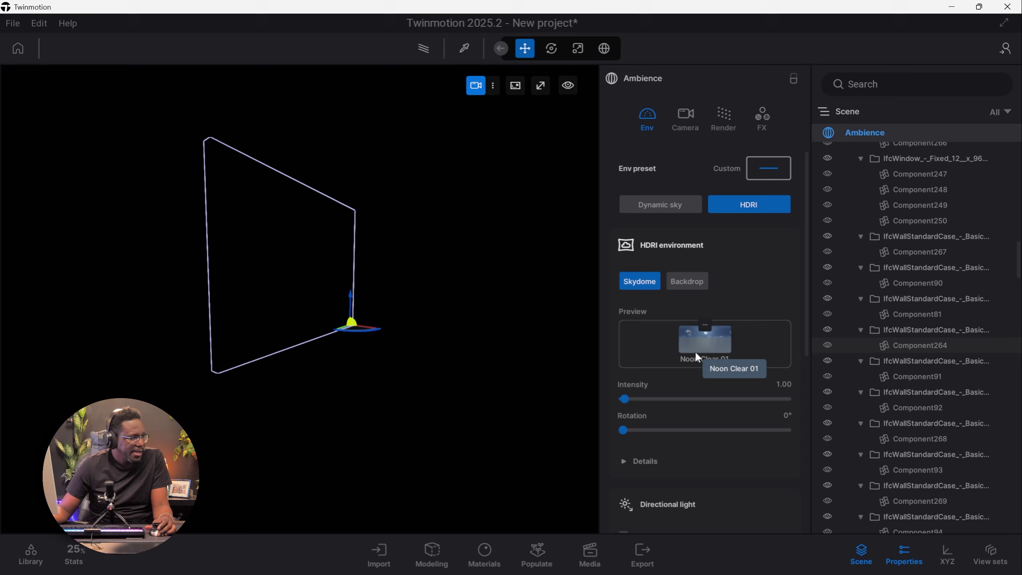
pyautogui.moveTo(624, 398); pyautogui.dragTo(655, 397)
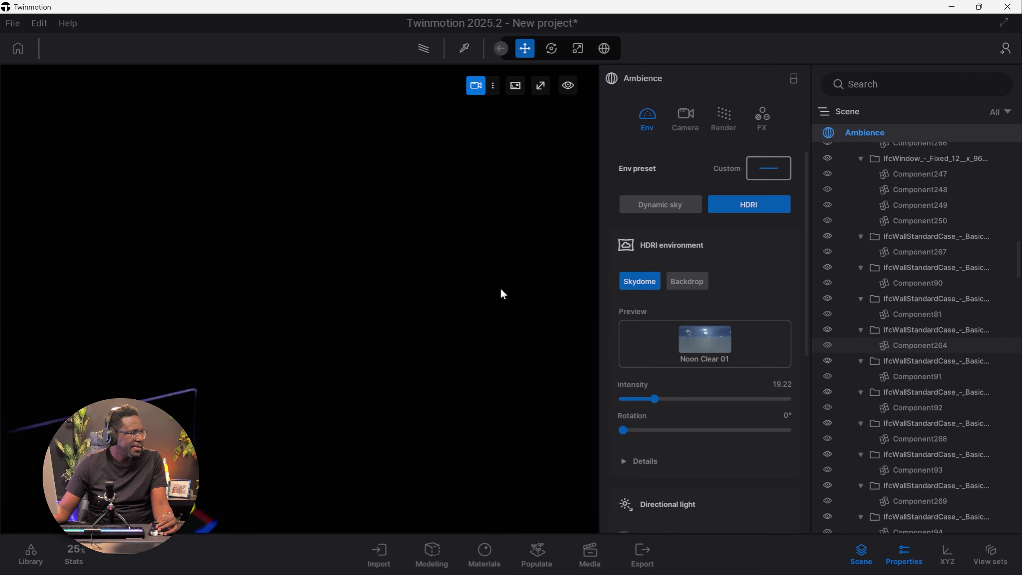
pyautogui.moveTo(654, 398); pyautogui.dragTo(855, 399)
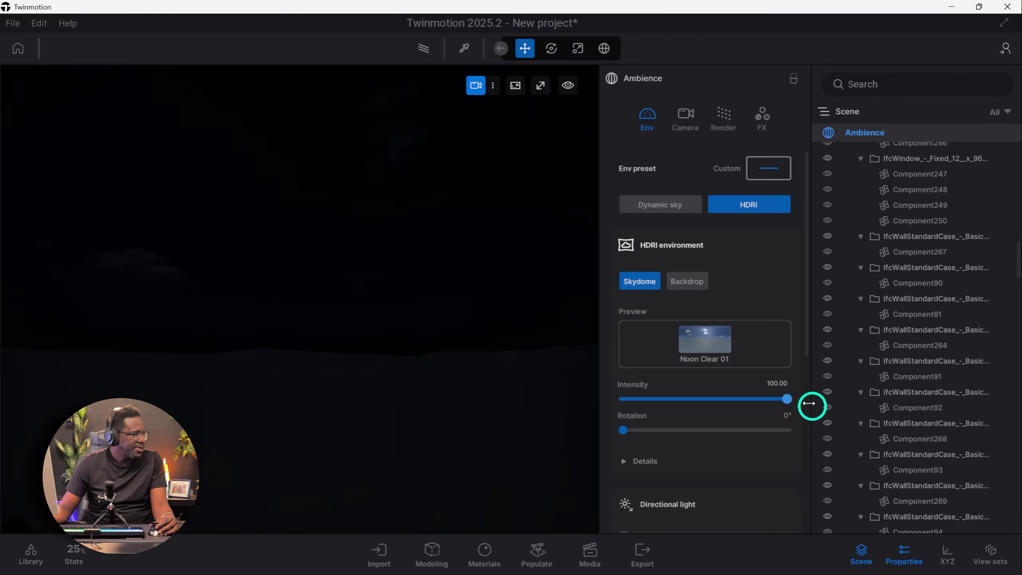
pyautogui.moveTo(355, 333); pyautogui.dragTo(253, 229, button='right')
pyautogui.moveTo(313, 243); pyautogui.dragTo(612, 236, button='right')
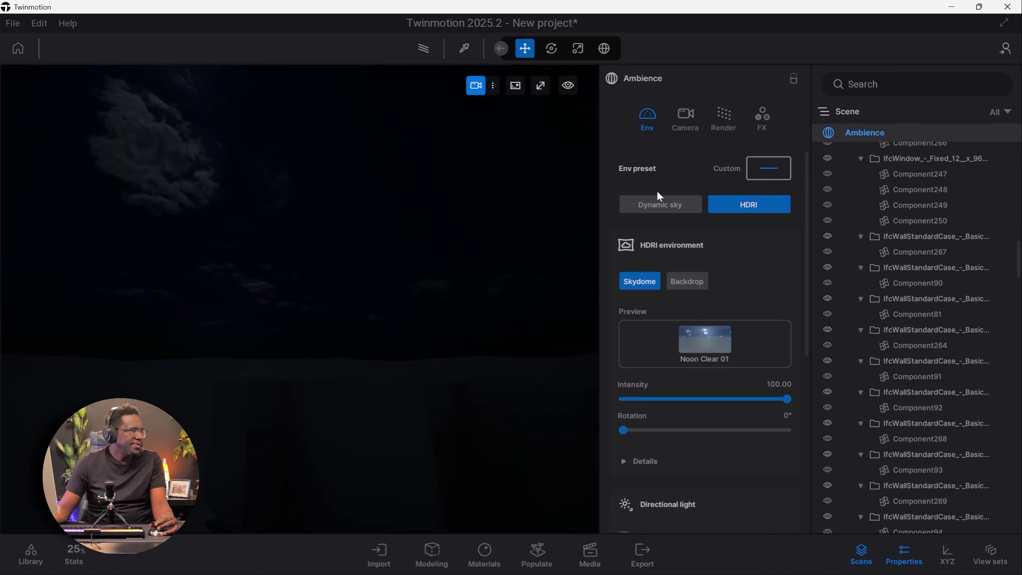
# Step: Toggle the camera's auto-exposure on and off to compare the lighting, and set the manual exposure to 1.00
pyautogui.click(682, 119)
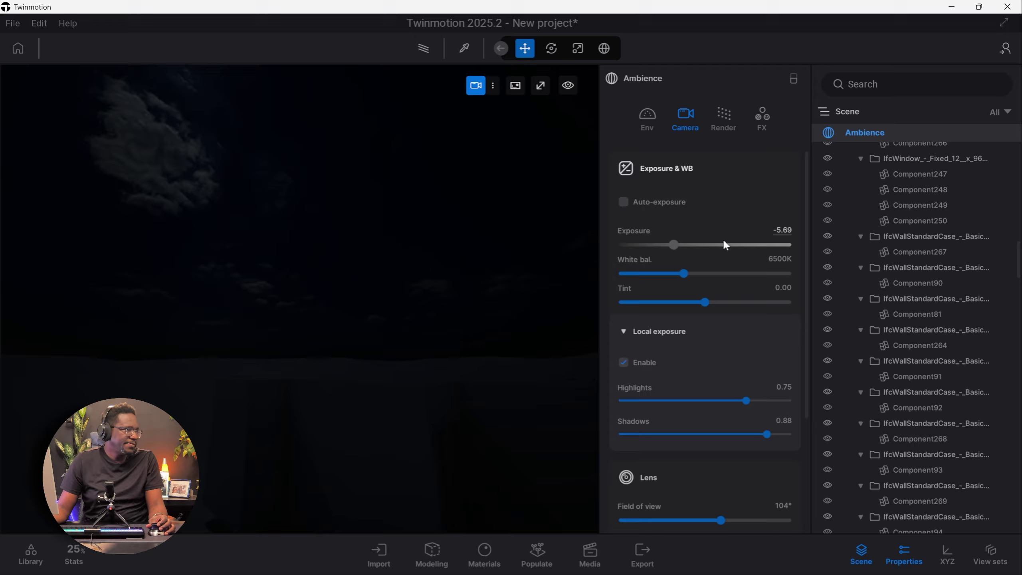
pyautogui.click(666, 203)
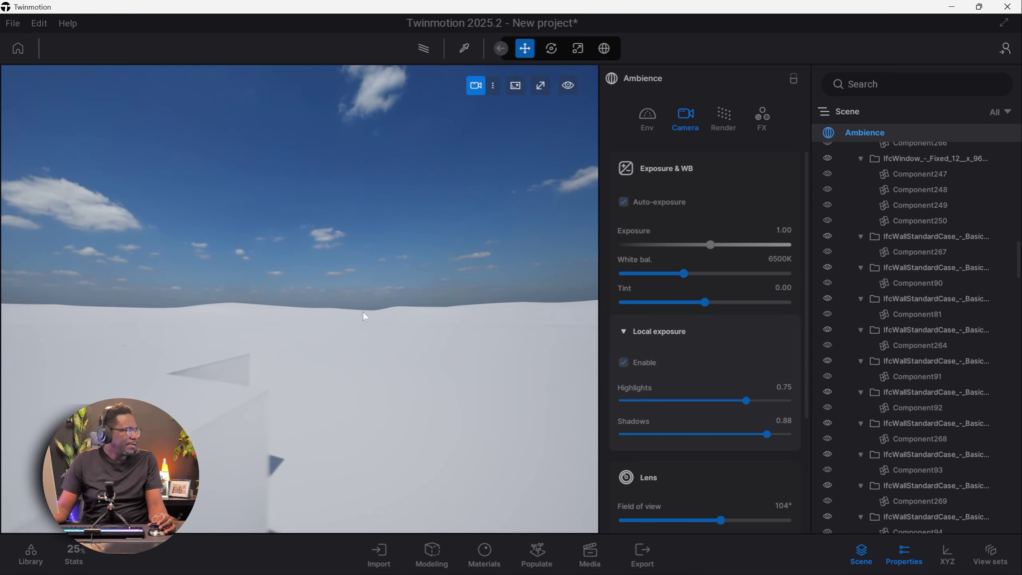
pyautogui.click(623, 202)
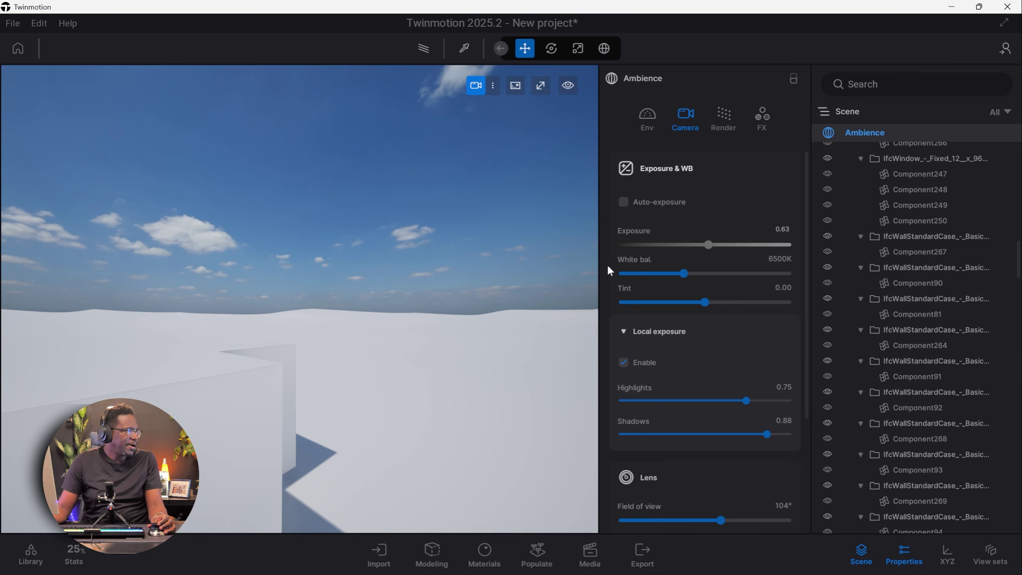
pyautogui.moveTo(710, 244); pyautogui.dragTo(705, 246)
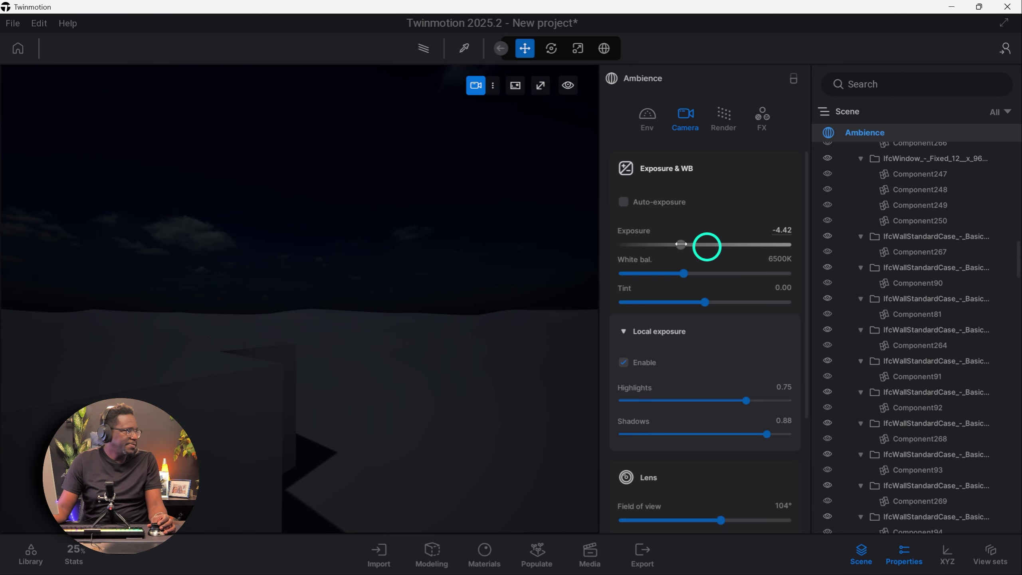
pyautogui.moveTo(681, 244); pyautogui.dragTo(694, 244)
pyautogui.doubleClick(783, 230)
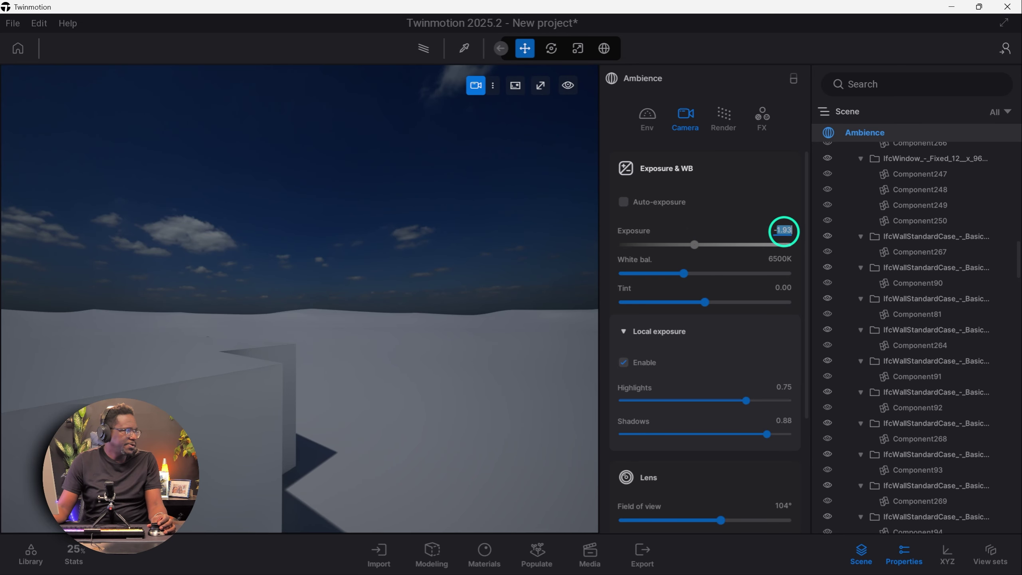
pyautogui.write('1')
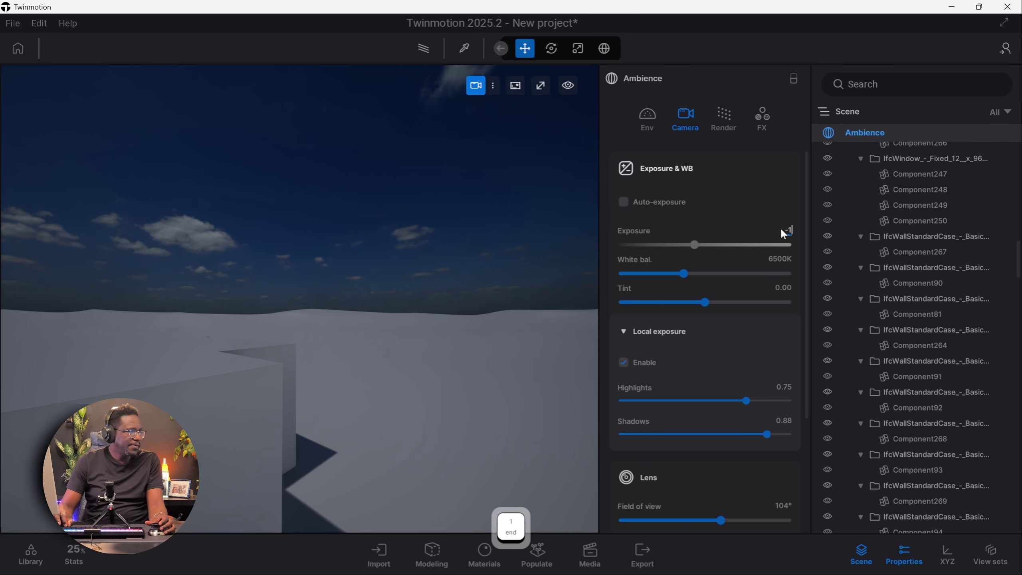
pyautogui.press('Return')
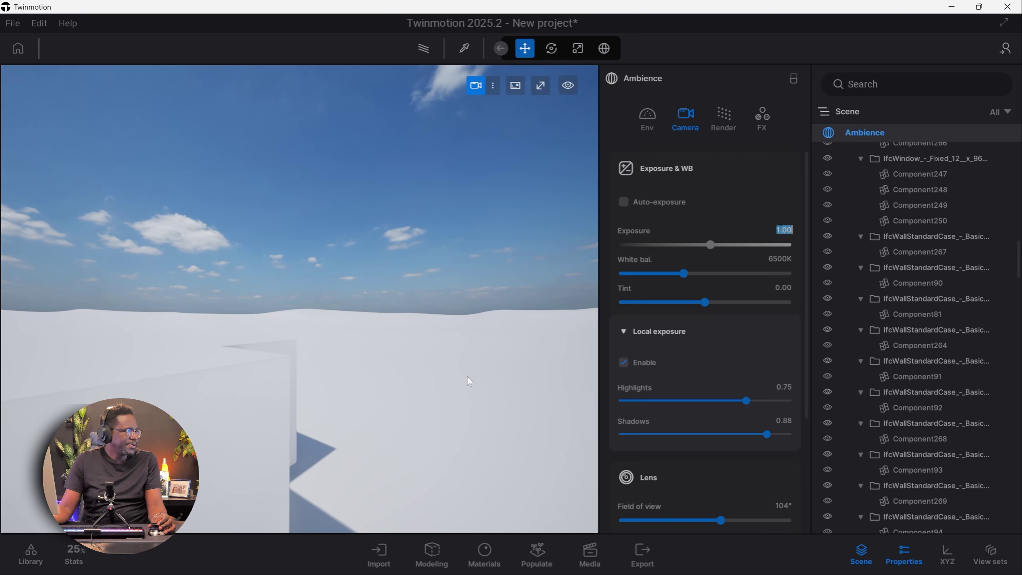
pyautogui.moveTo(468, 379); pyautogui.dragTo(583, 391, button='right')
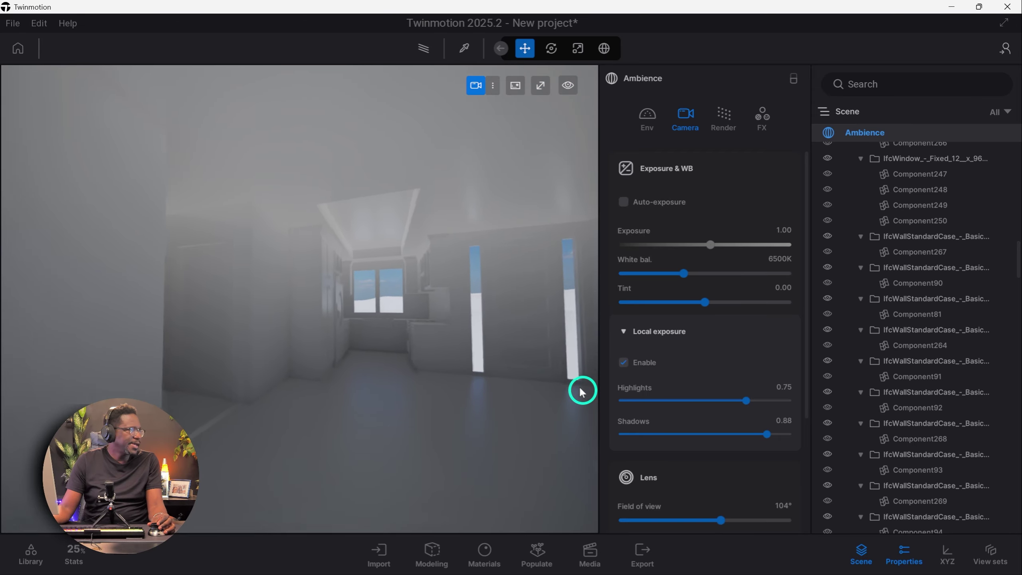
# Step: Lower the HDRI skydome intensity to 50 and look around the kitchen
pyautogui.click(646, 116)
pyautogui.moveTo(785, 400); pyautogui.dragTo(689, 402)
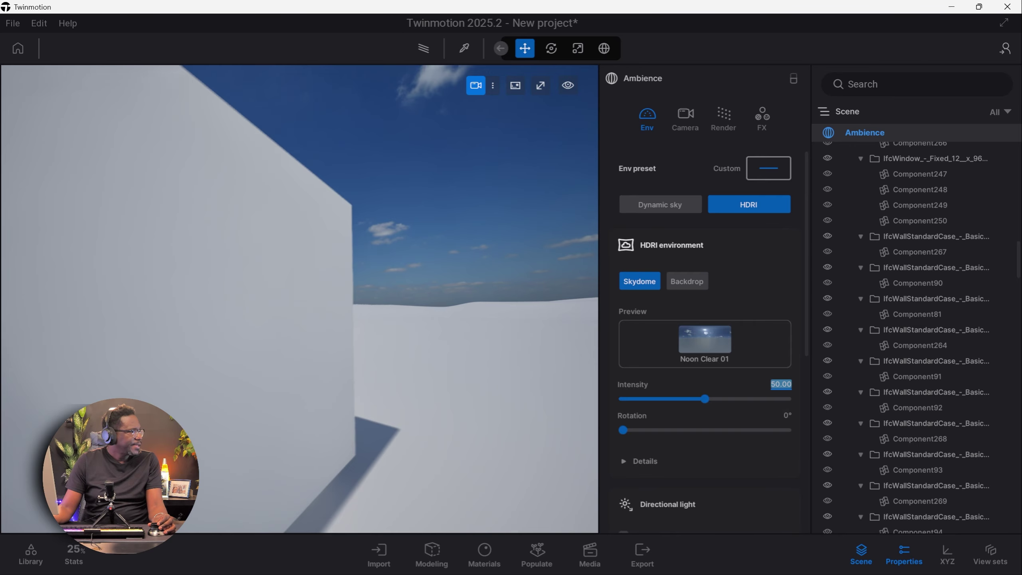
pyautogui.hotkey('ctrl', 's')
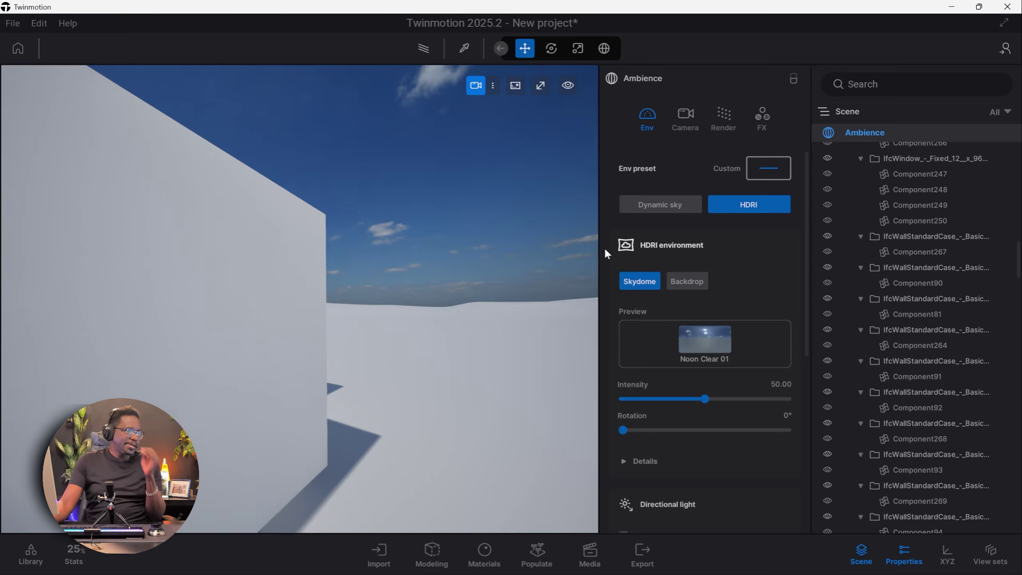
pyautogui.scroll(5, 525, 358)
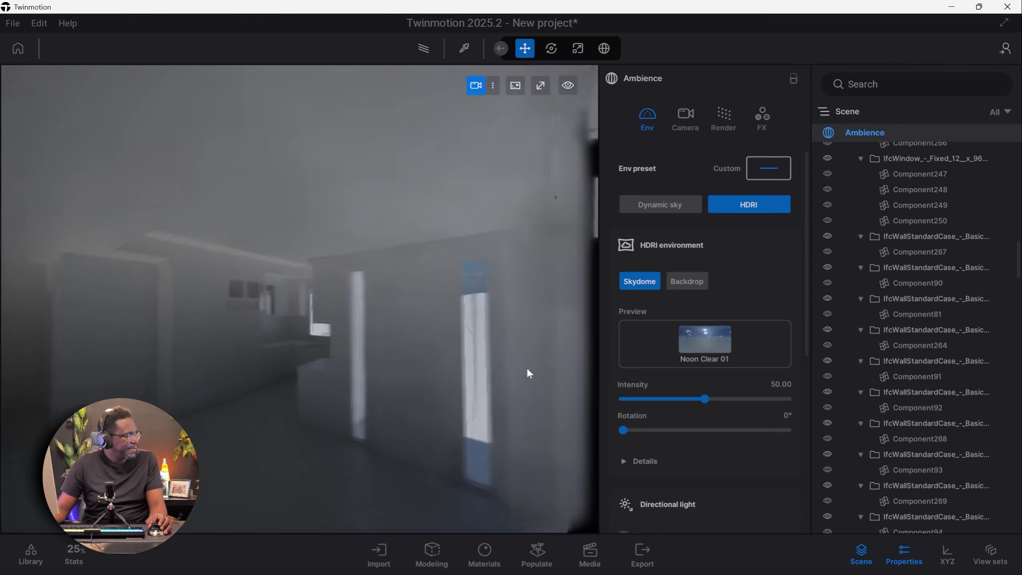
pyautogui.scroll(-4, 576, 353)
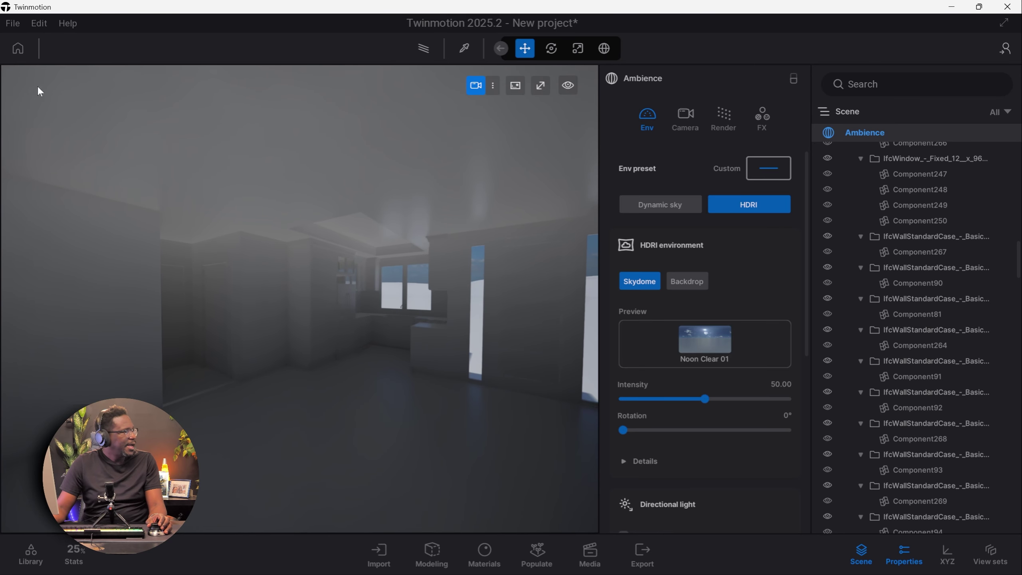
# Step: Open the preferences and examine the auto save interval, number of backups and path in the Save settings
pyautogui.click(39, 23)
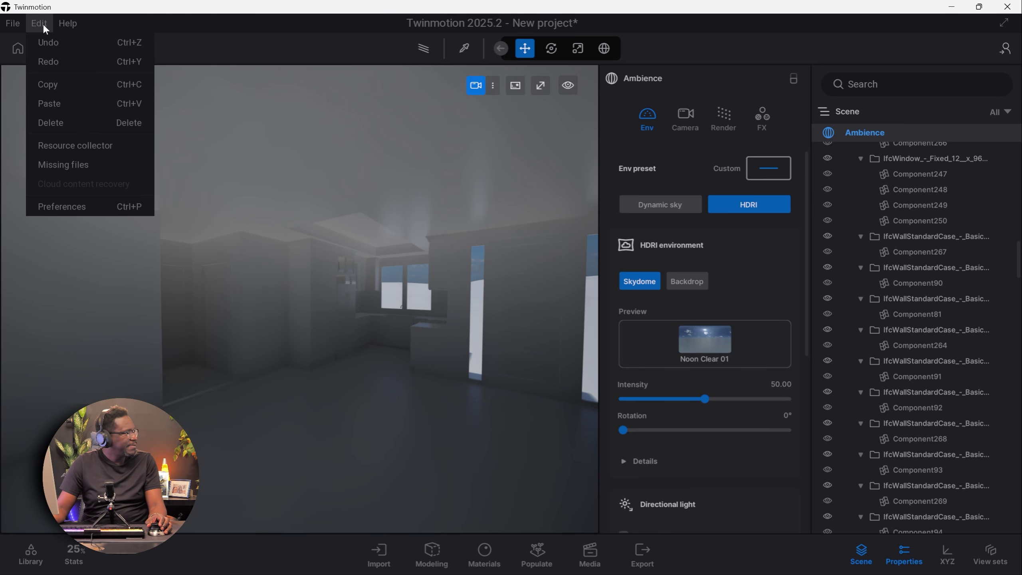
pyautogui.click(66, 205)
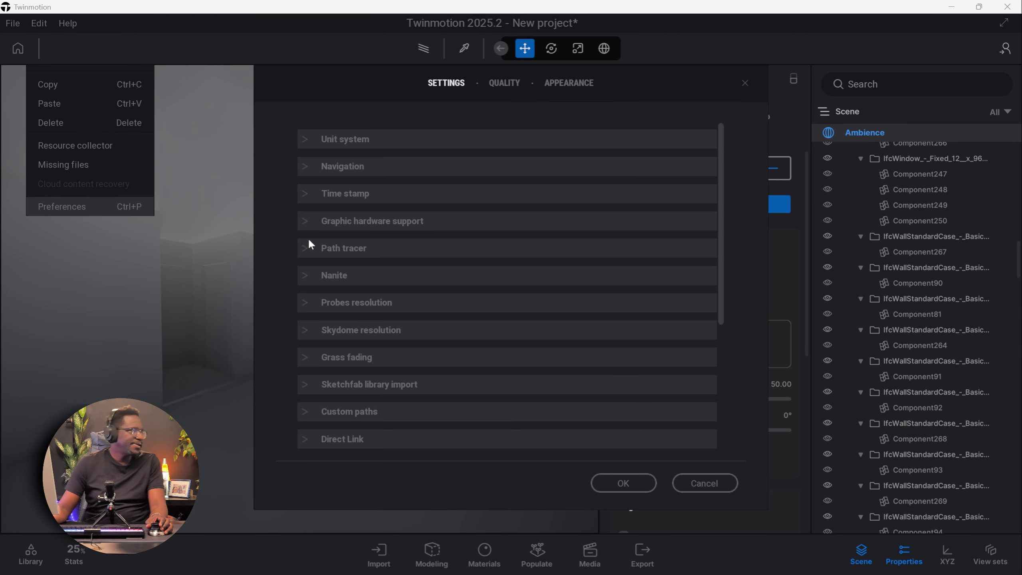
pyautogui.scroll(-5, 552, 264)
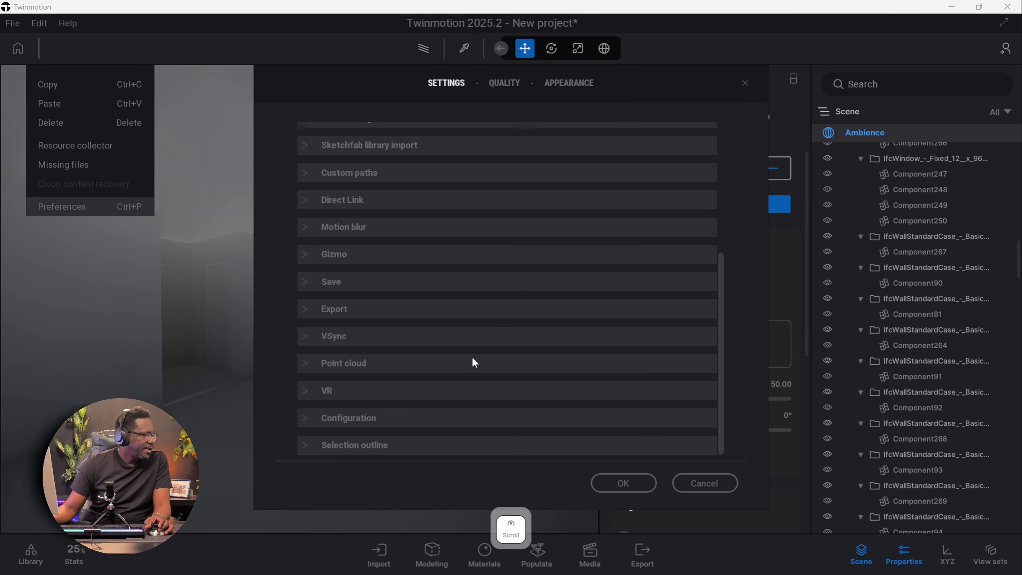
pyautogui.click(330, 291)
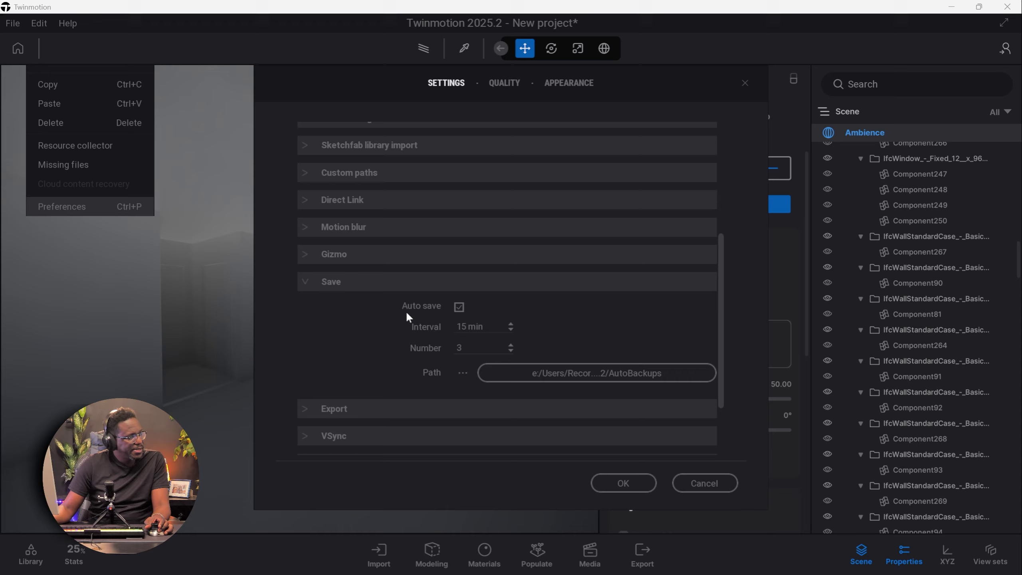
pyautogui.click(350, 284)
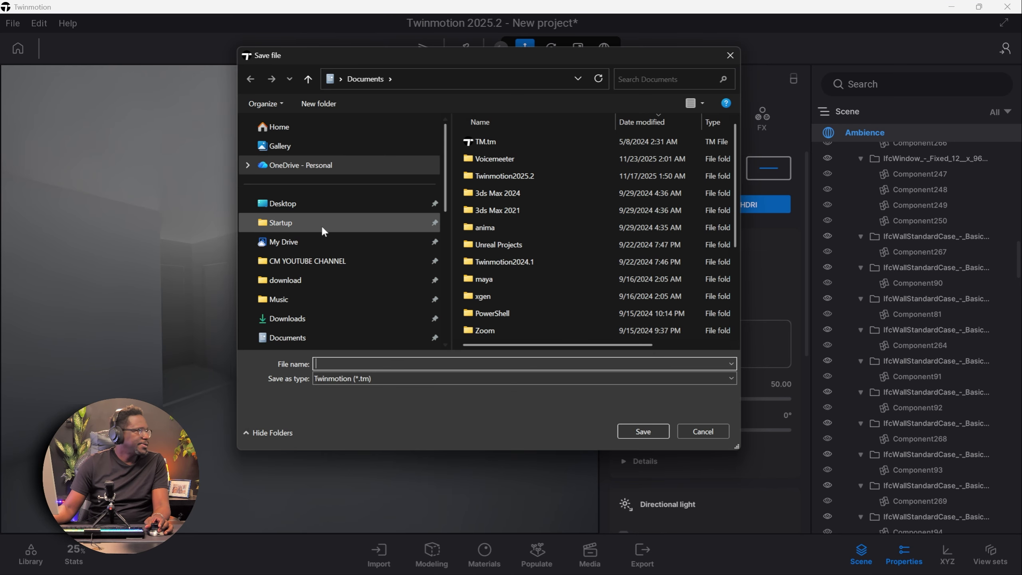
# Step: Save the project as Kitchen - 05 in the TWINMOTION folder of USING TM WITH REVIT
pyautogui.scroll(-1, 337, 283)
pyautogui.scroll(-1, 335, 302)
pyautogui.scroll(-3, 335, 302)
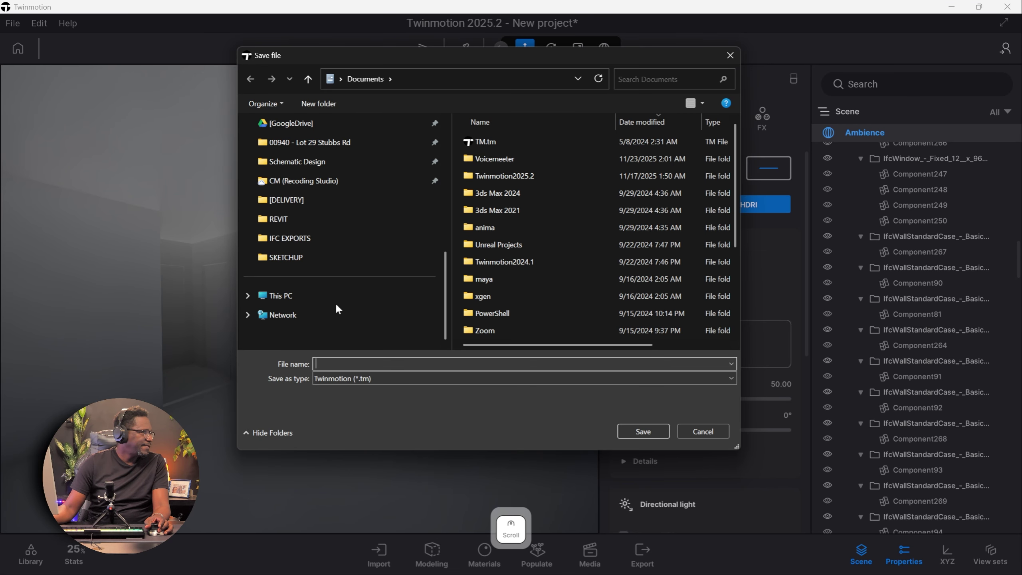
pyautogui.click(315, 254)
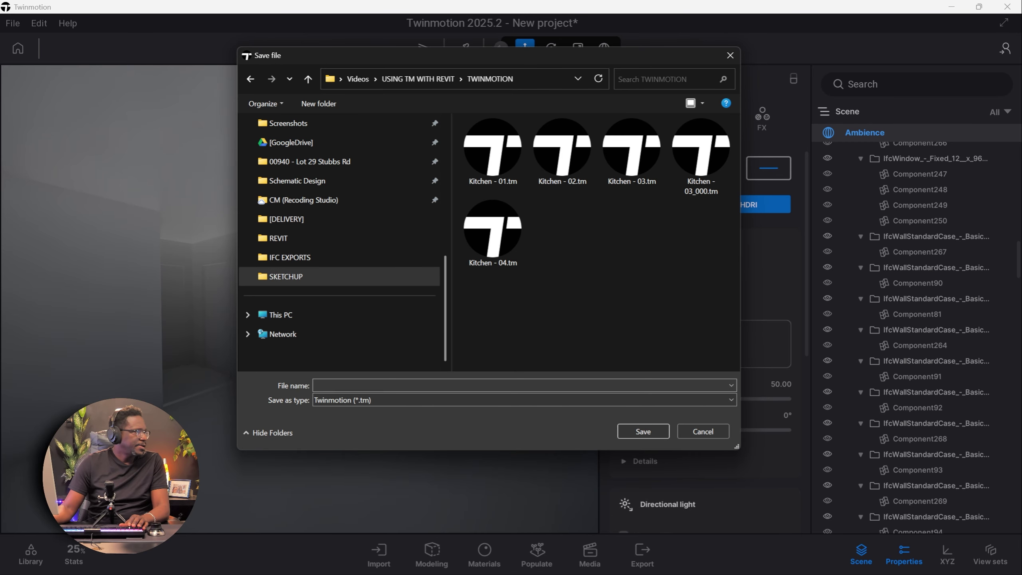
pyautogui.write('Kitchen - 05')
pyautogui.press('Return')
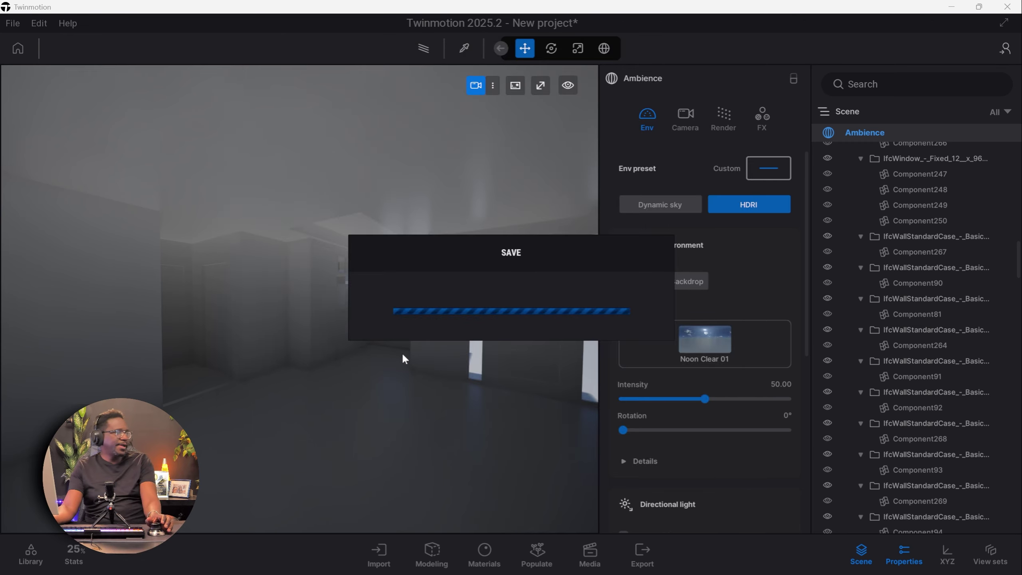
# Step: Rotate the HDRI skydome to 53° and check how the light falls outside and inside the kitchen
pyautogui.keyDown('shift'); pyautogui.moveTo(415, 275); pyautogui.dragTo(474, 264, button='middle'); pyautogui.keyUp('shift')
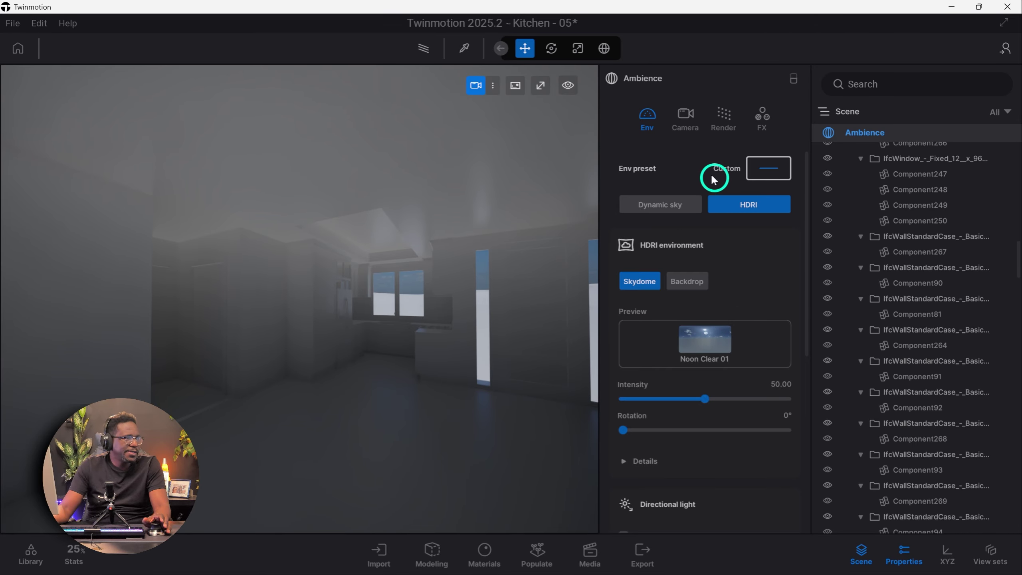
pyautogui.scroll(-5, 746, 354)
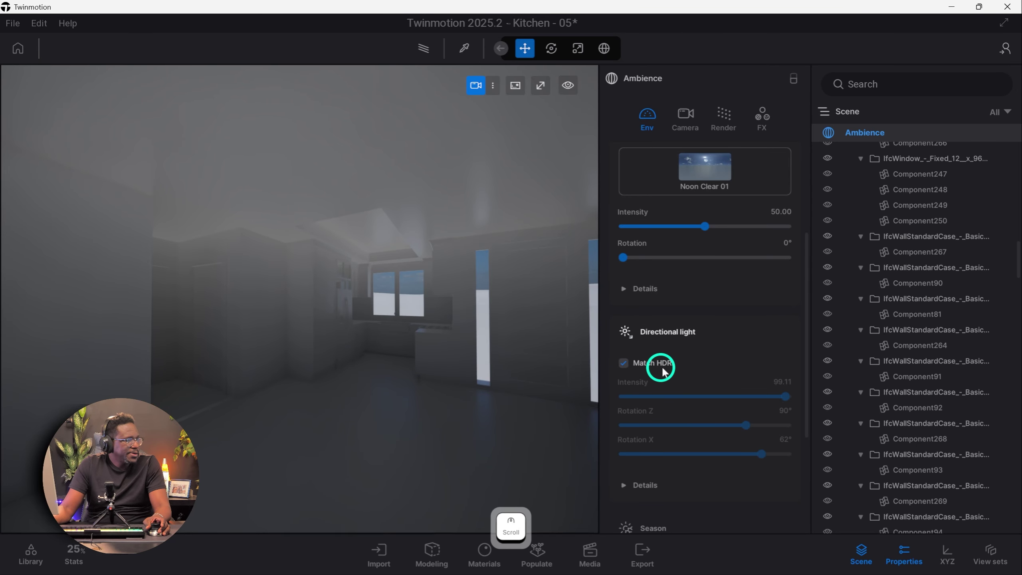
pyautogui.press('w')
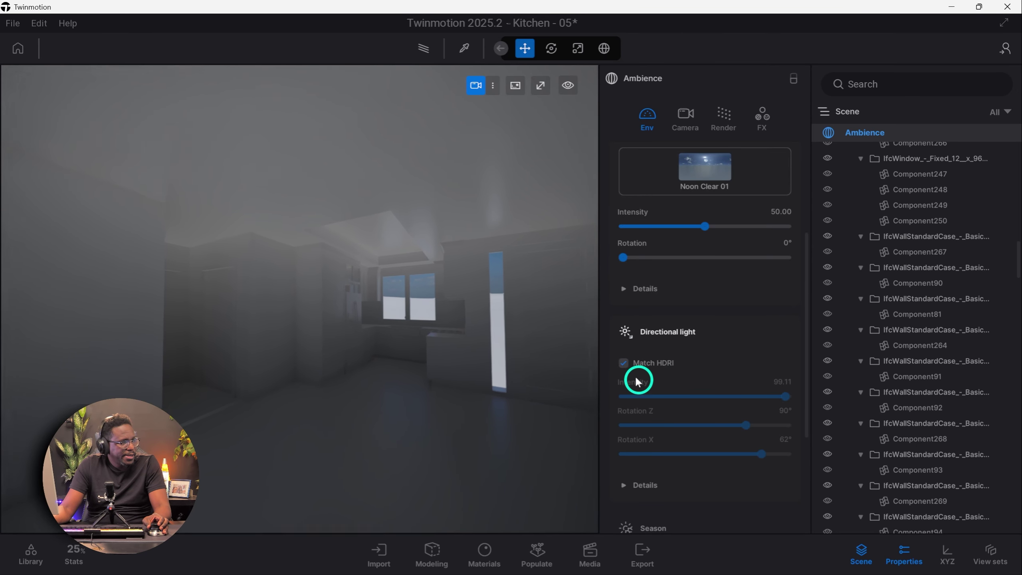
pyautogui.press('d')
pyautogui.press('s')
pyautogui.press('e')
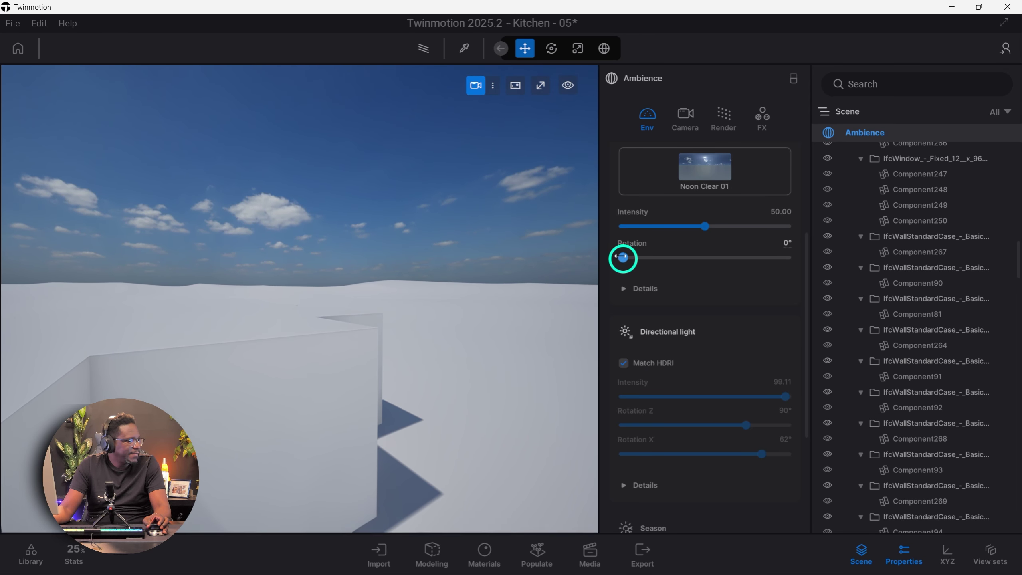
pyautogui.moveTo(623, 257); pyautogui.dragTo(646, 258)
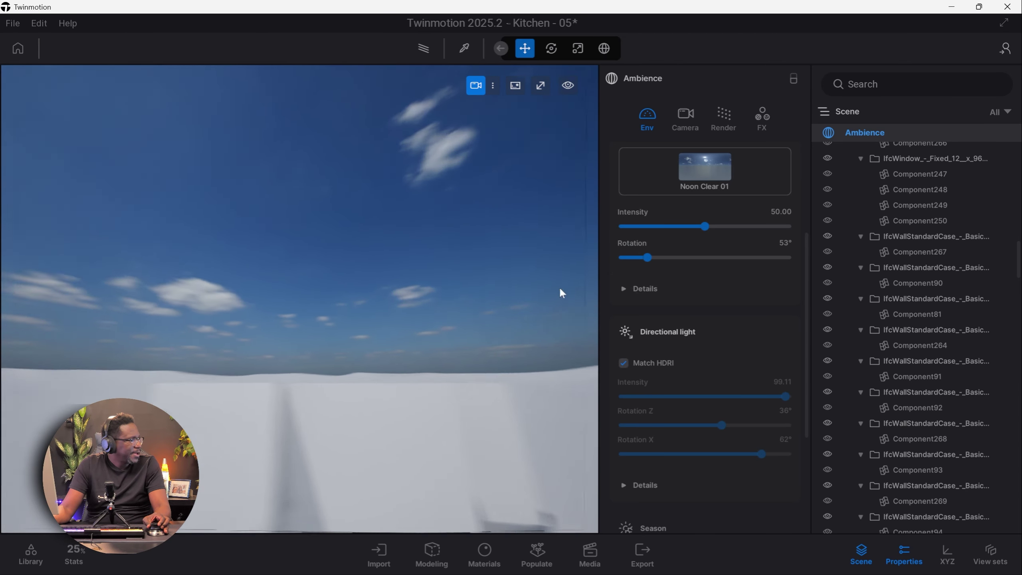
pyautogui.moveTo(384, 232); pyautogui.dragTo(300, 183, button='right')
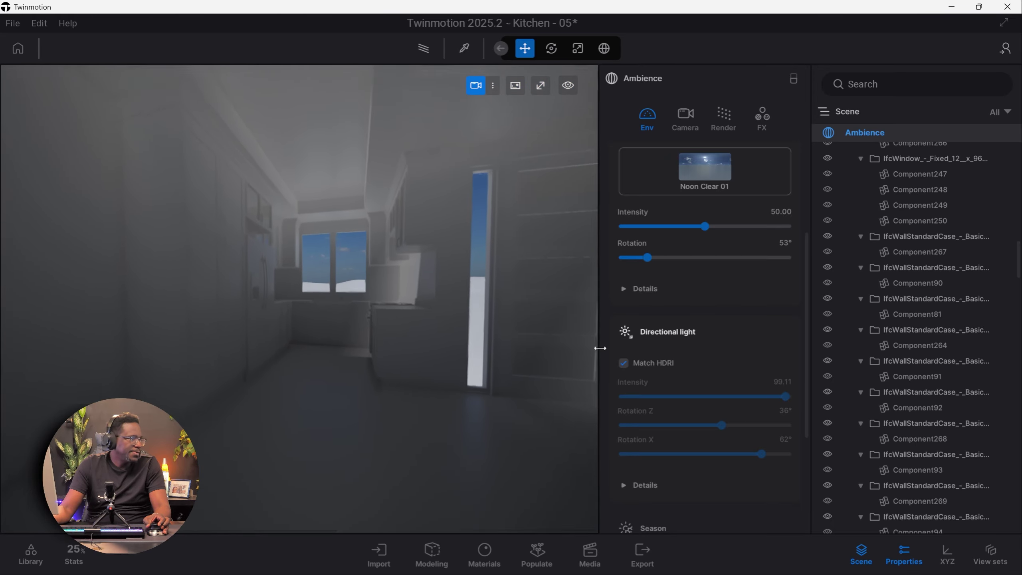
# Step: Unlink the directional light from the HDRI and set its Rotation Z to -66° and Rotation X to 24°
pyautogui.click(623, 363)
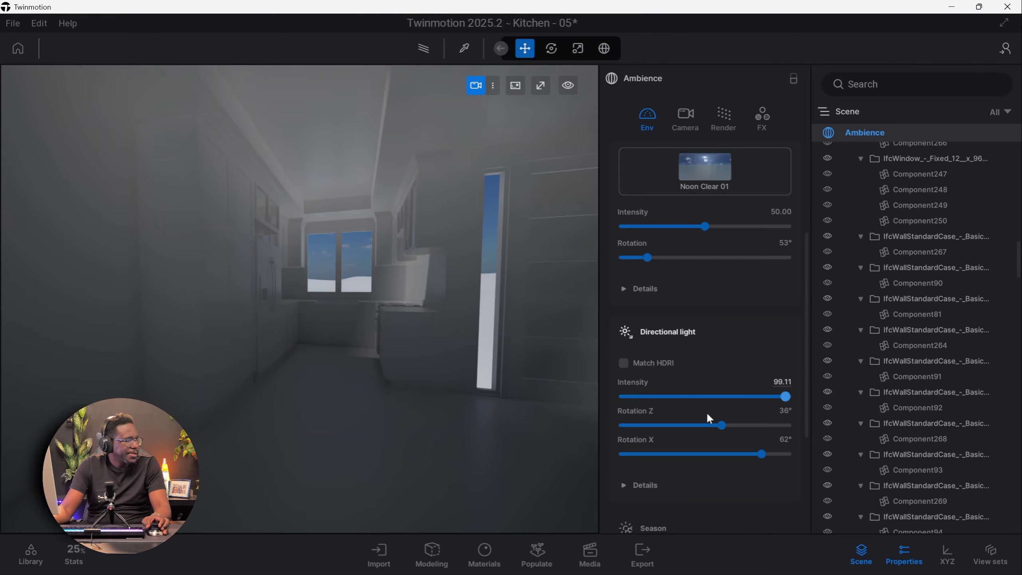
pyautogui.moveTo(722, 425); pyautogui.dragTo(672, 426)
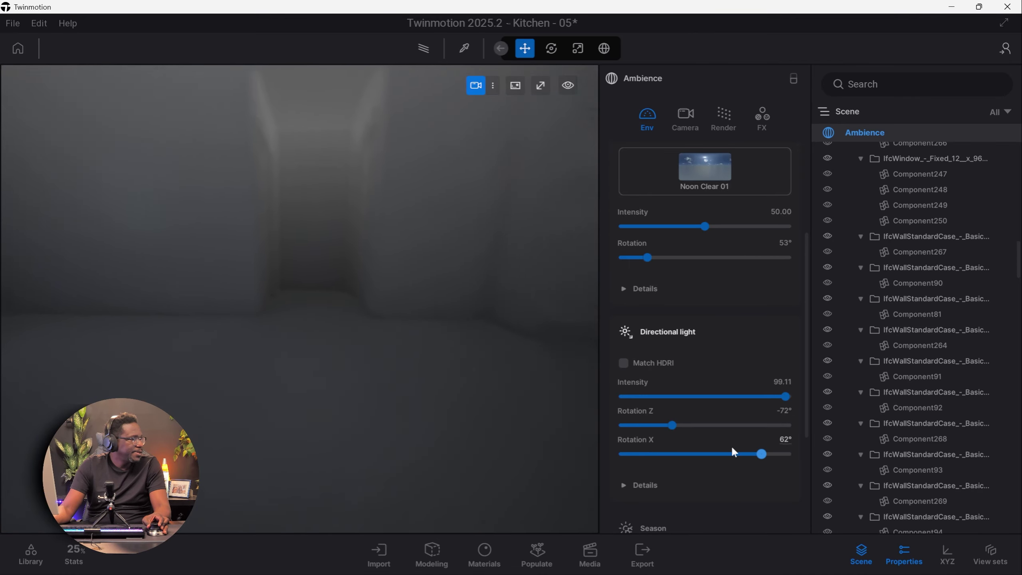
pyautogui.moveTo(732, 454); pyautogui.dragTo(725, 453)
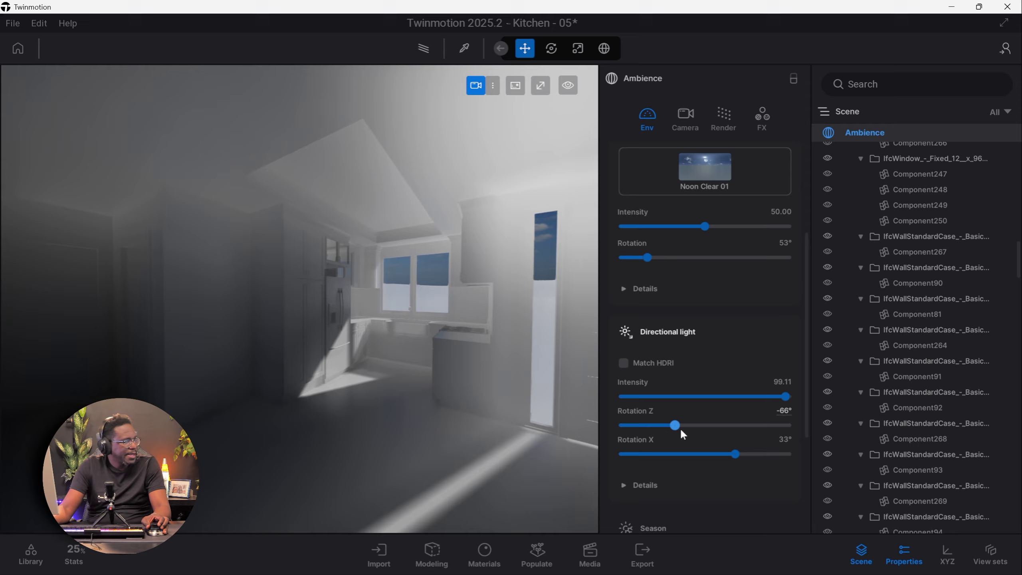
pyautogui.moveTo(734, 454); pyautogui.dragTo(726, 454)
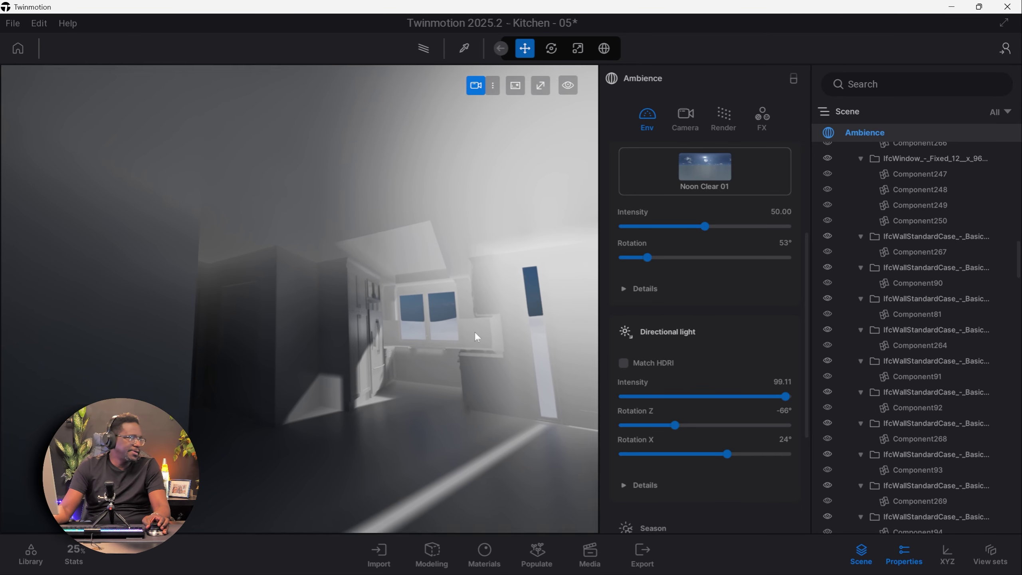
pyautogui.moveTo(477, 334); pyautogui.dragTo(497, 346, button='right')
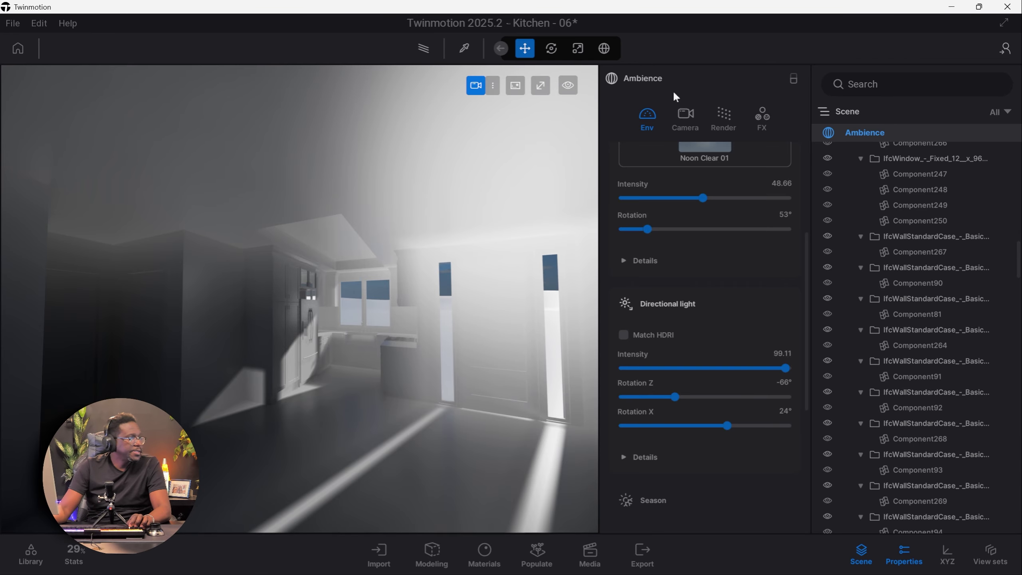
# Step: Lower the clay render translucency to 0% and look around the kitchen
pyautogui.click(643, 116)
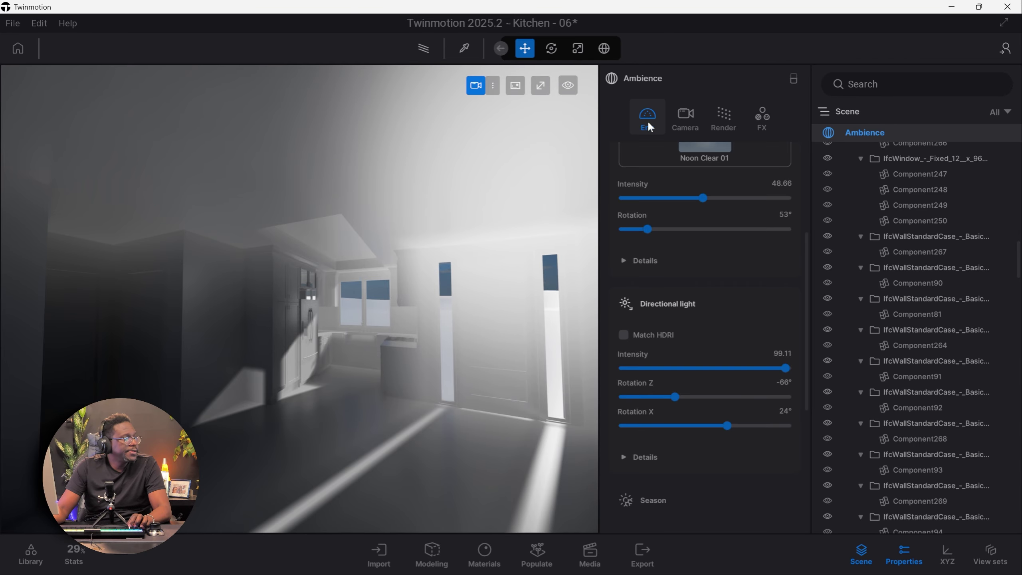
pyautogui.click(770, 118)
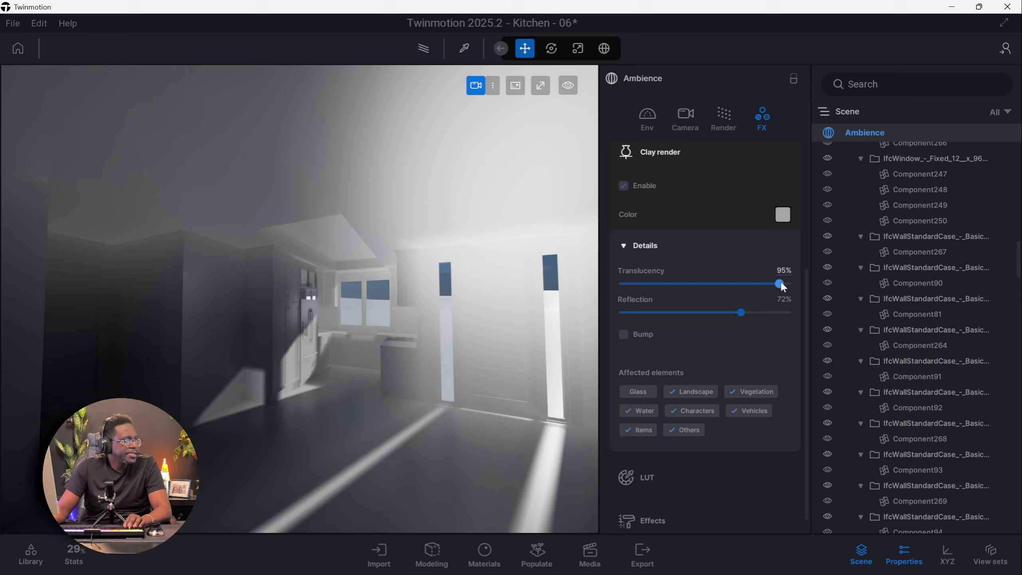
pyautogui.moveTo(780, 284); pyautogui.dragTo(586, 286)
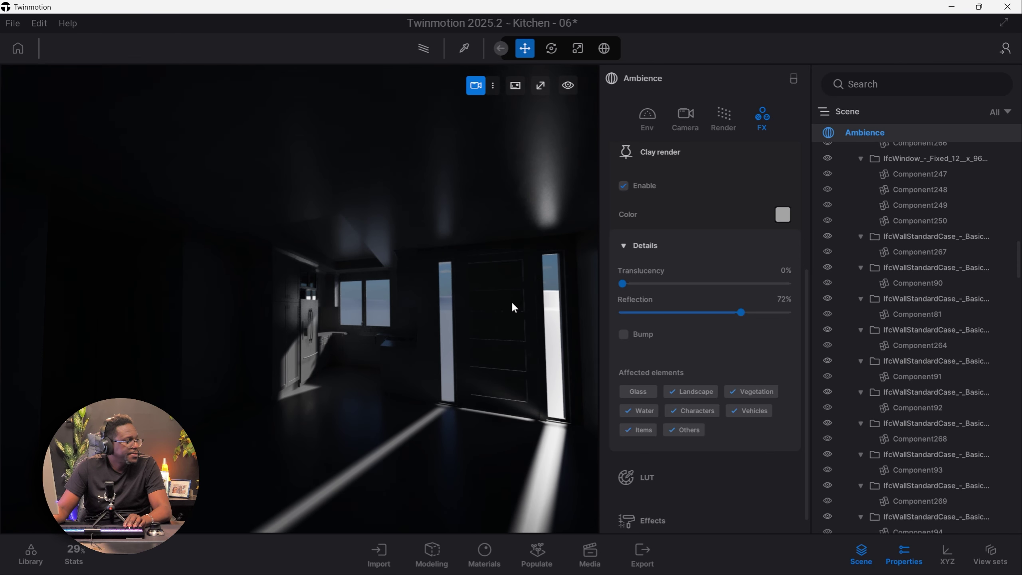
pyautogui.moveTo(453, 269); pyautogui.dragTo(425, 299, button='right')
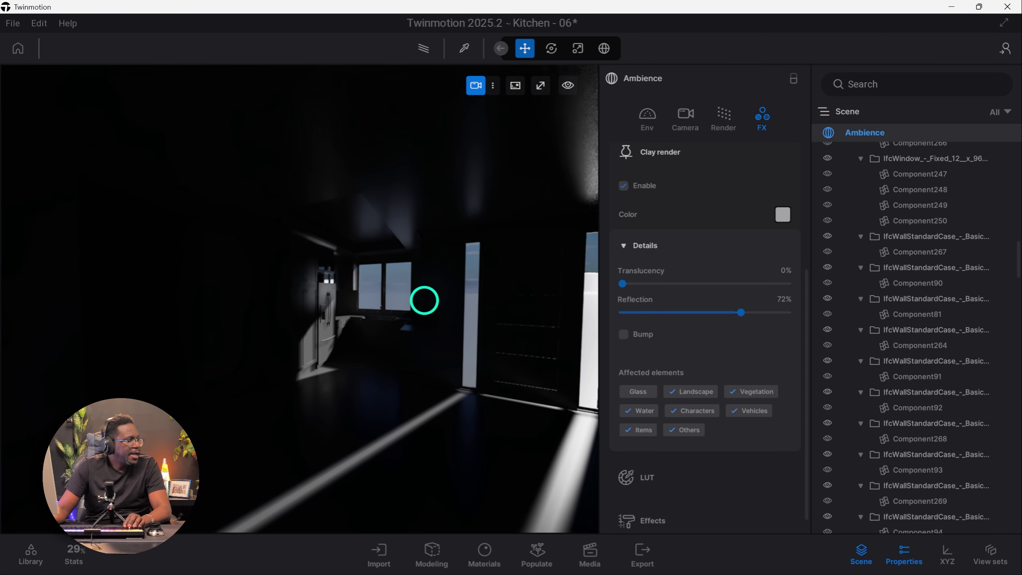
# Step: Set the clay render color to pure white, FFFFFF, and accept it
pyautogui.click(782, 217)
pyautogui.moveTo(601, 177); pyautogui.dragTo(879, 173)
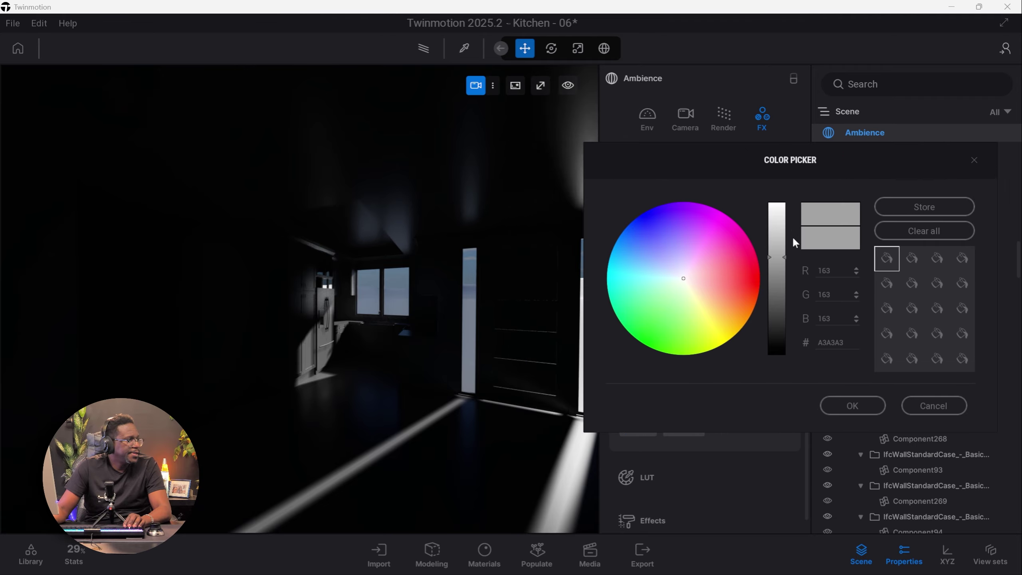
pyautogui.click(776, 244)
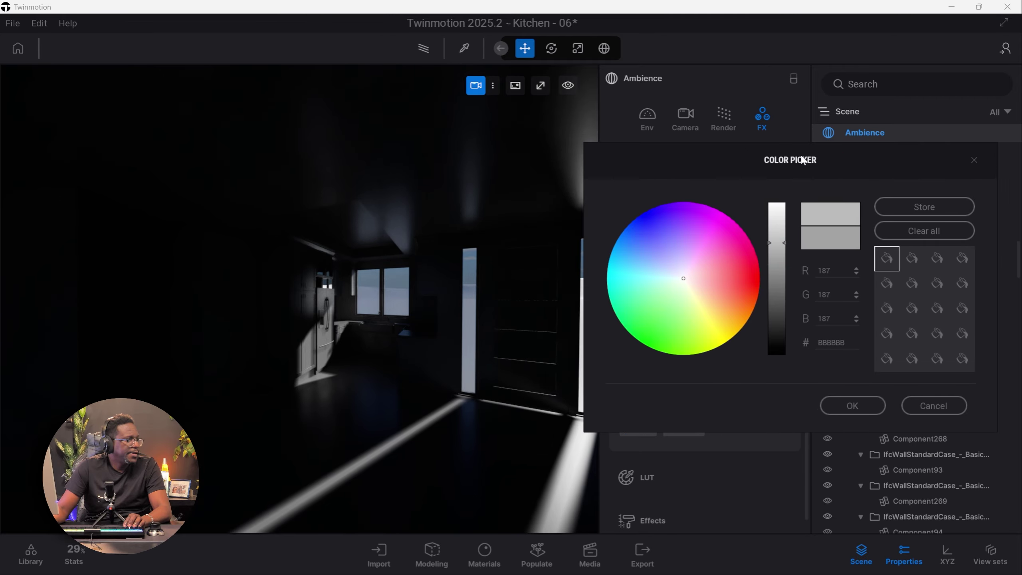
pyautogui.moveTo(804, 170); pyautogui.dragTo(739, 330)
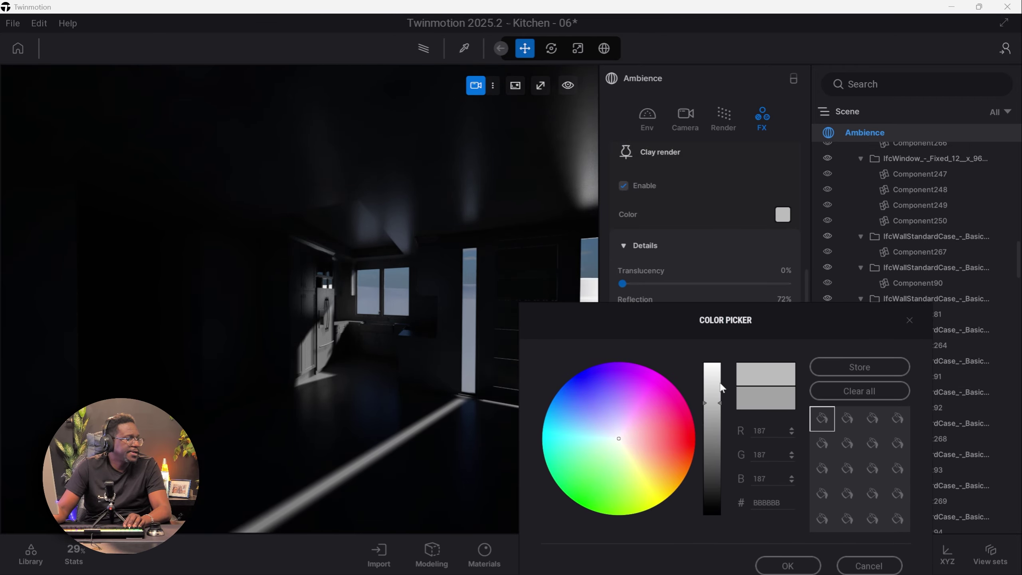
pyautogui.moveTo(713, 390); pyautogui.dragTo(715, 357)
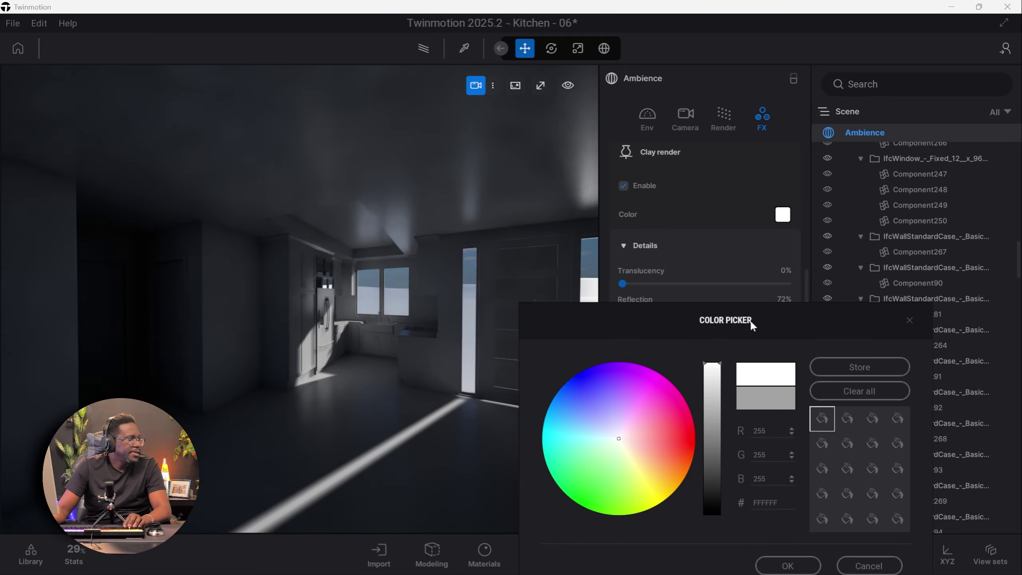
pyautogui.moveTo(753, 325); pyautogui.dragTo(784, 192)
pyautogui.click(762, 438)
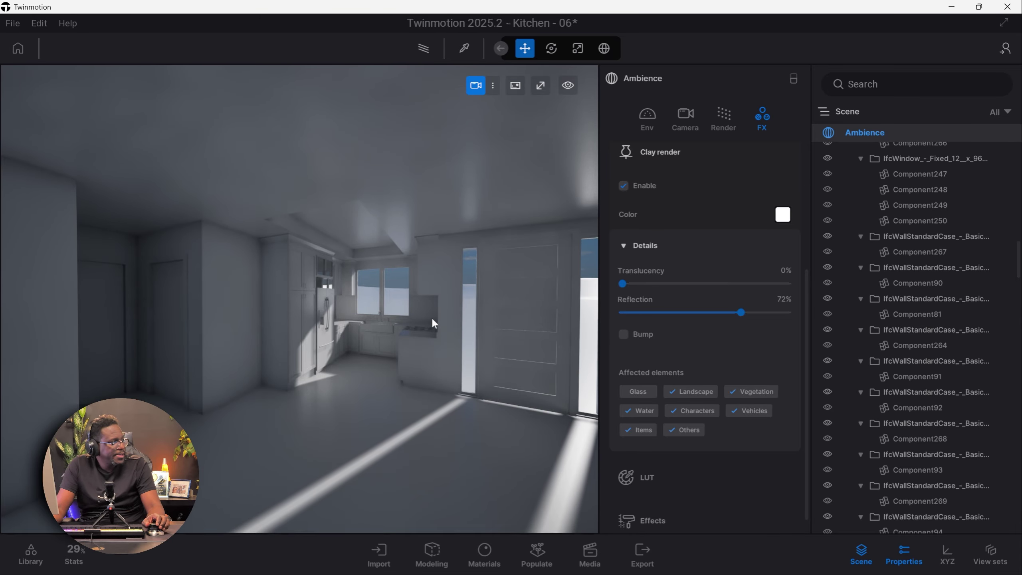
# Step: View the kitchen cabinets and compare the scene with the clay render disabled and enabled again
pyautogui.moveTo(432, 318); pyautogui.dragTo(359, 285)
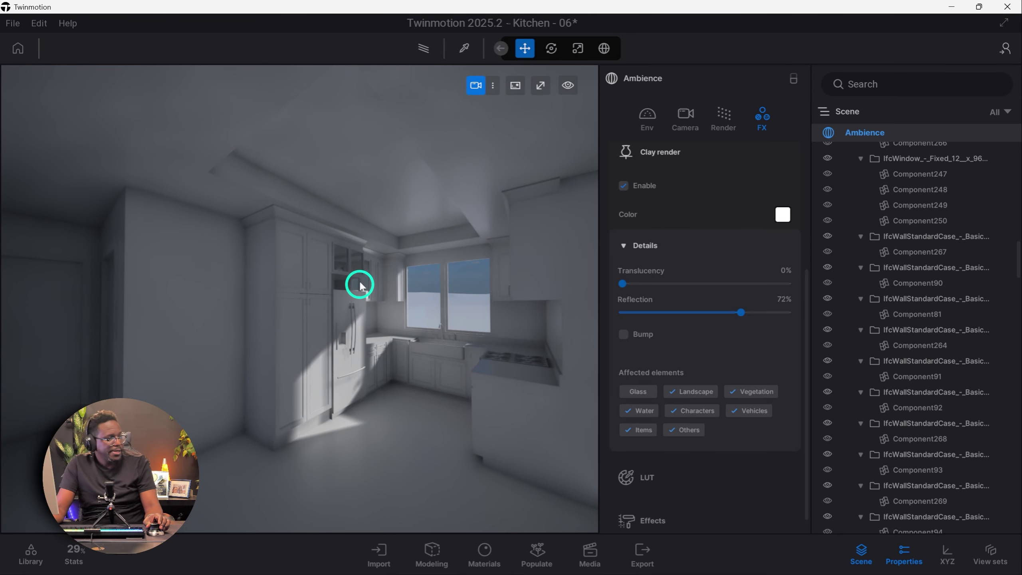
pyautogui.click(628, 187)
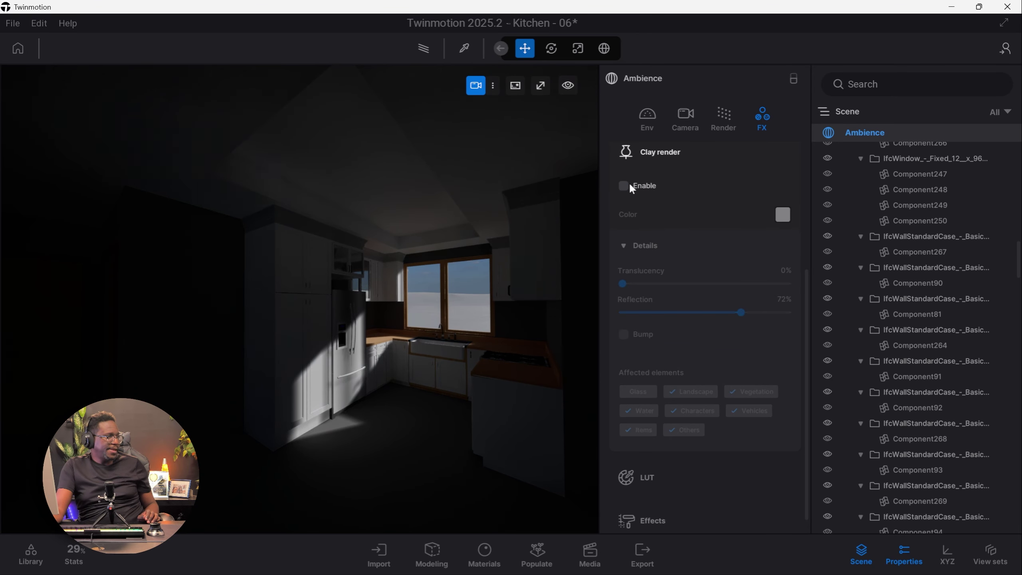
pyautogui.click(629, 185)
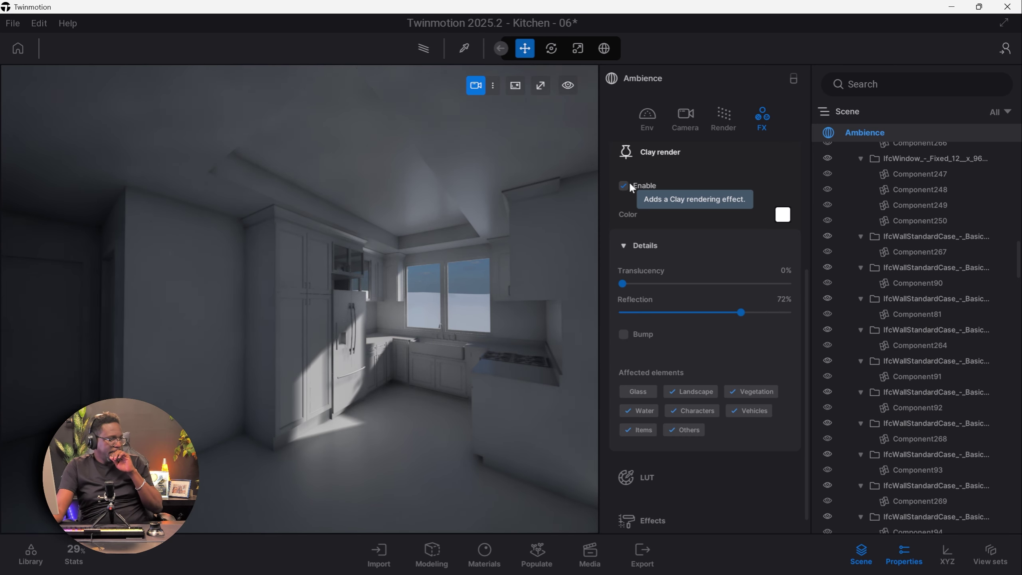
# Step: Darken the clay render color slightly from white to a very light grey and check the kitchen
pyautogui.click(782, 216)
pyautogui.moveTo(502, 219)
pyautogui.mouseDown()
pyautogui.moveTo(502, 235)
pyautogui.moveTo(504, 221)
pyautogui.mouseUp()
pyautogui.click(503, 221)
pyautogui.click(570, 405)
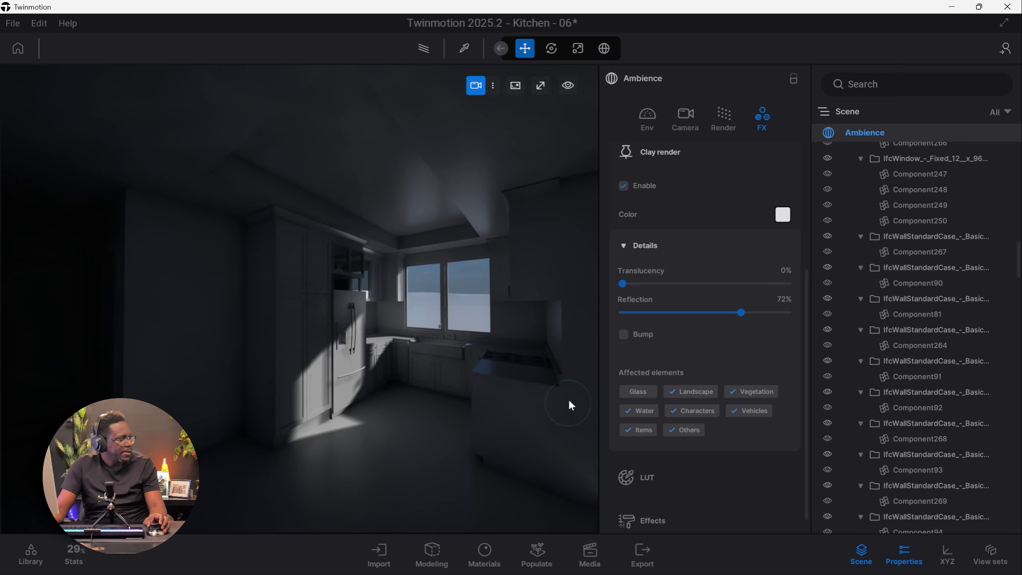
pyautogui.press('d')
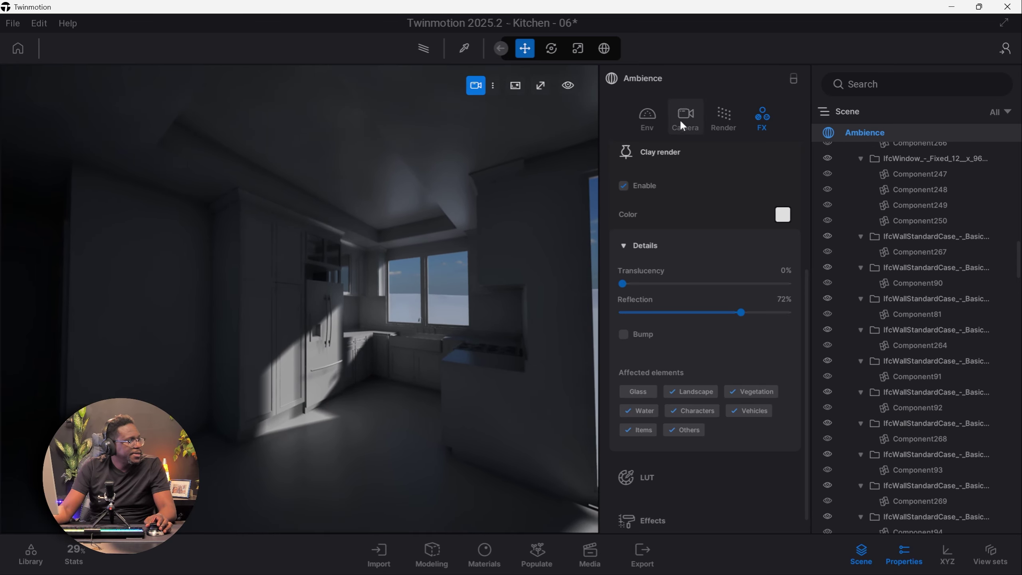
# Step: Set the directional light intensity to 150 in the environment settings
pyautogui.click(660, 129)
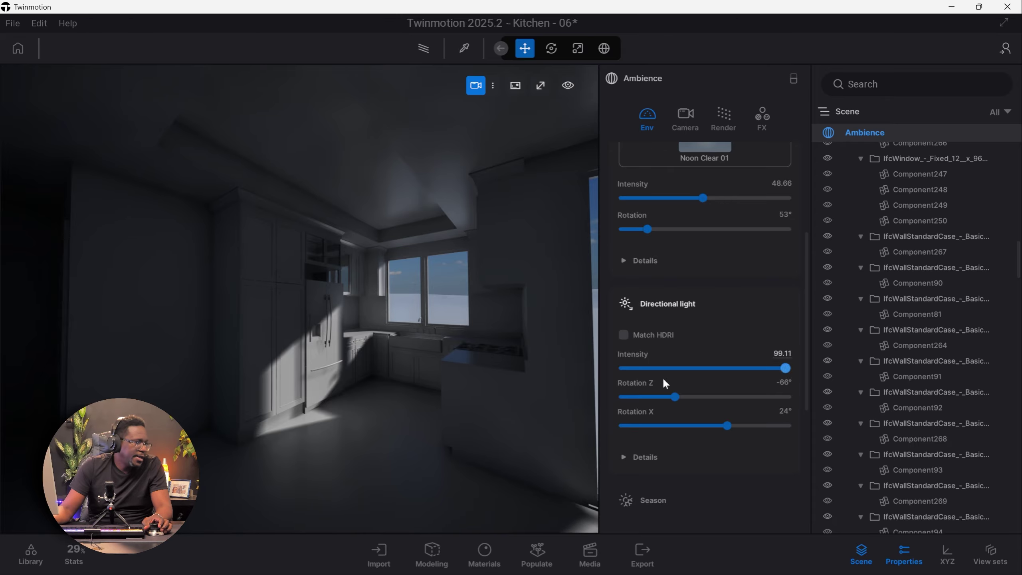
pyautogui.moveTo(784, 368); pyautogui.dragTo(885, 374)
pyautogui.click(780, 353)
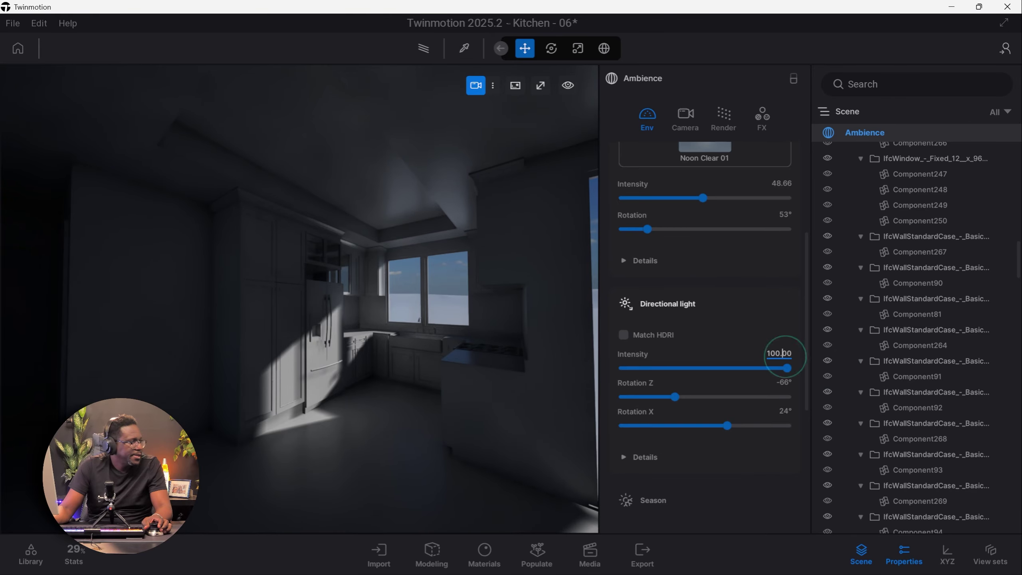
pyautogui.write('150')
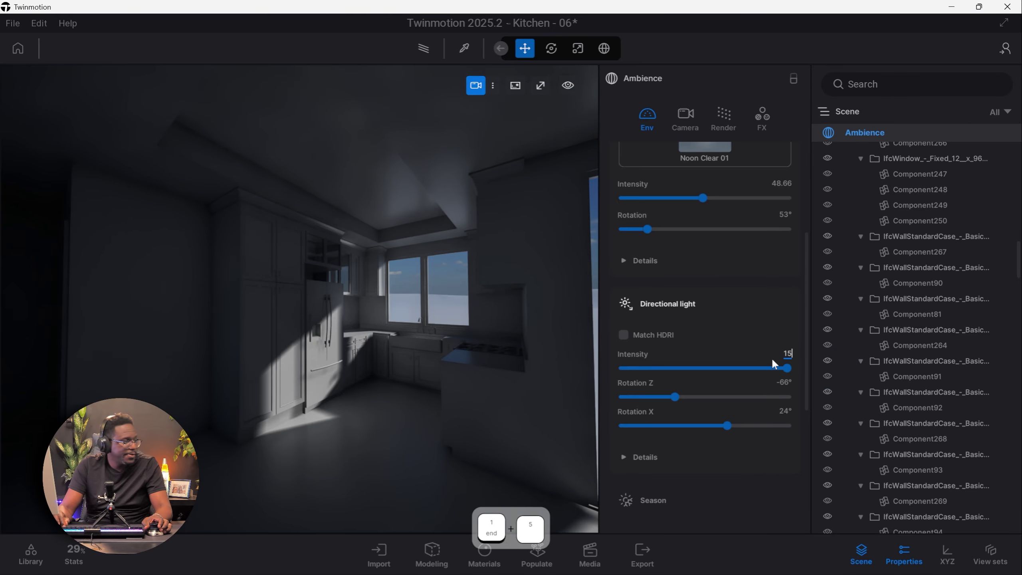
pyautogui.press('Return')
# Step: Raise the HDRI skydome intensity to 85.64 and lower the directional light intensity to 0
pyautogui.scroll(2, 718, 273)
pyautogui.moveTo(704, 274); pyautogui.dragTo(764, 274)
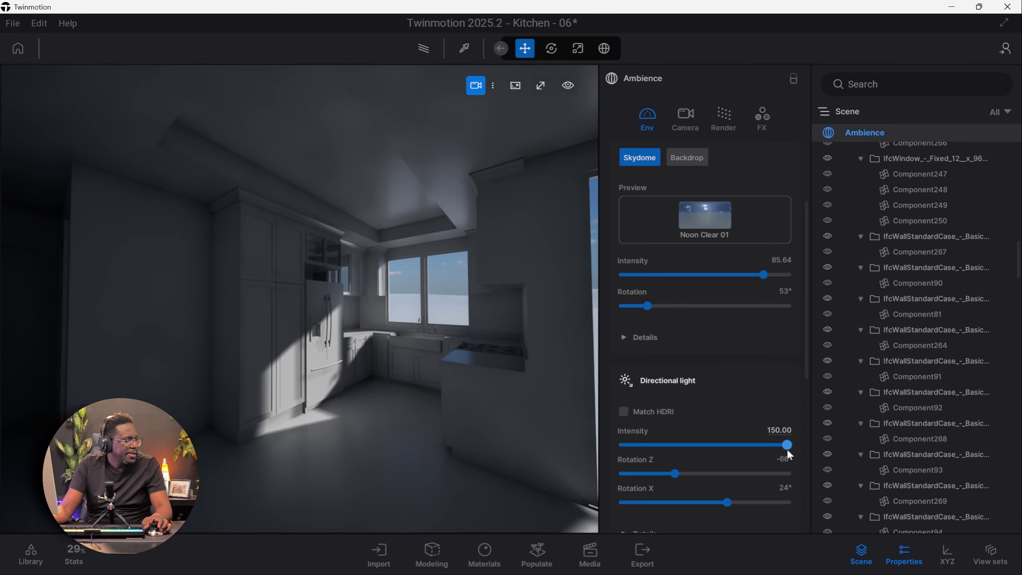
pyautogui.moveTo(786, 443); pyautogui.dragTo(589, 440)
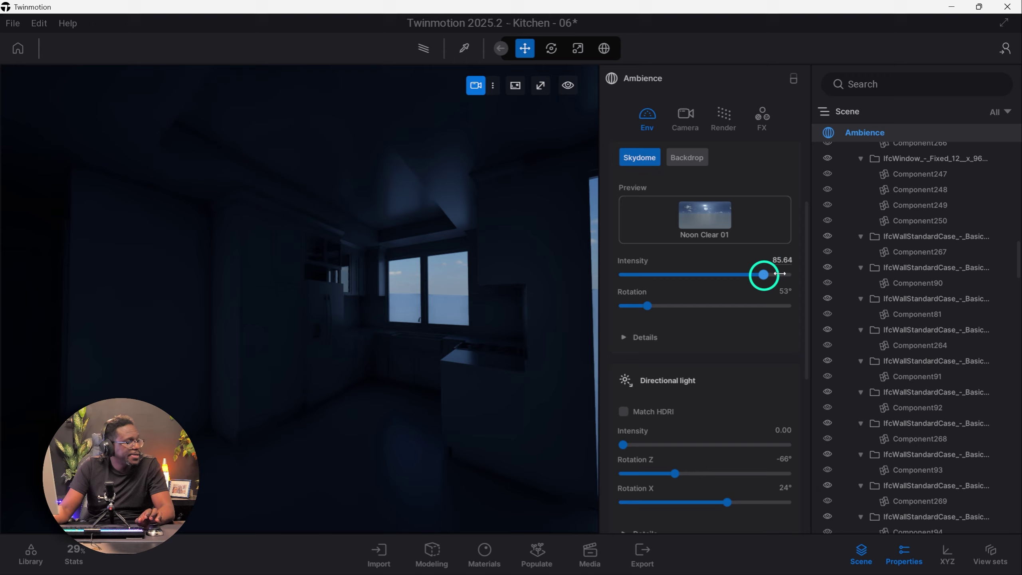
# Step: Set the HDRI skydome intensity to 200
pyautogui.moveTo(779, 273); pyautogui.dragTo(794, 274)
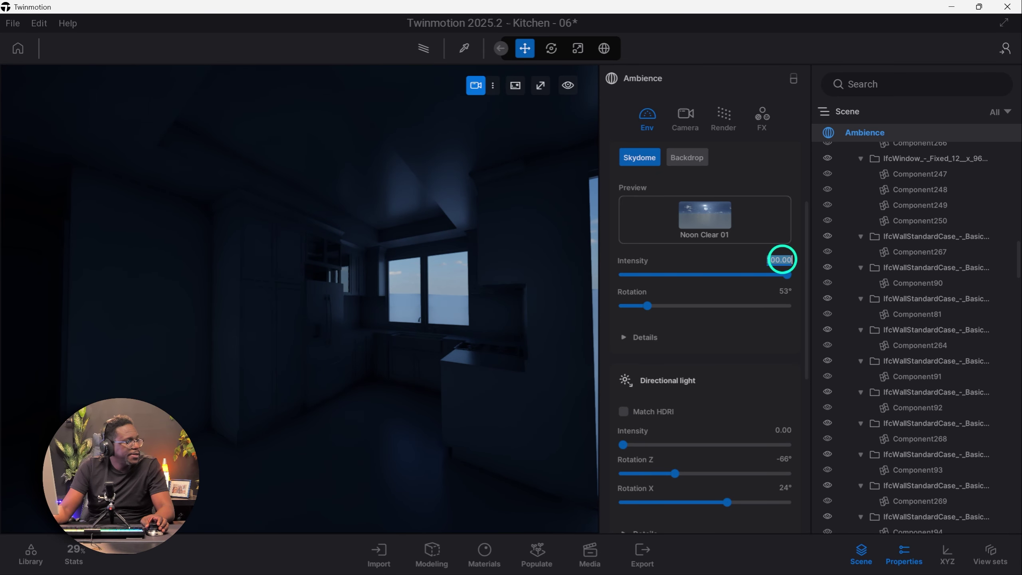
pyautogui.write('20')
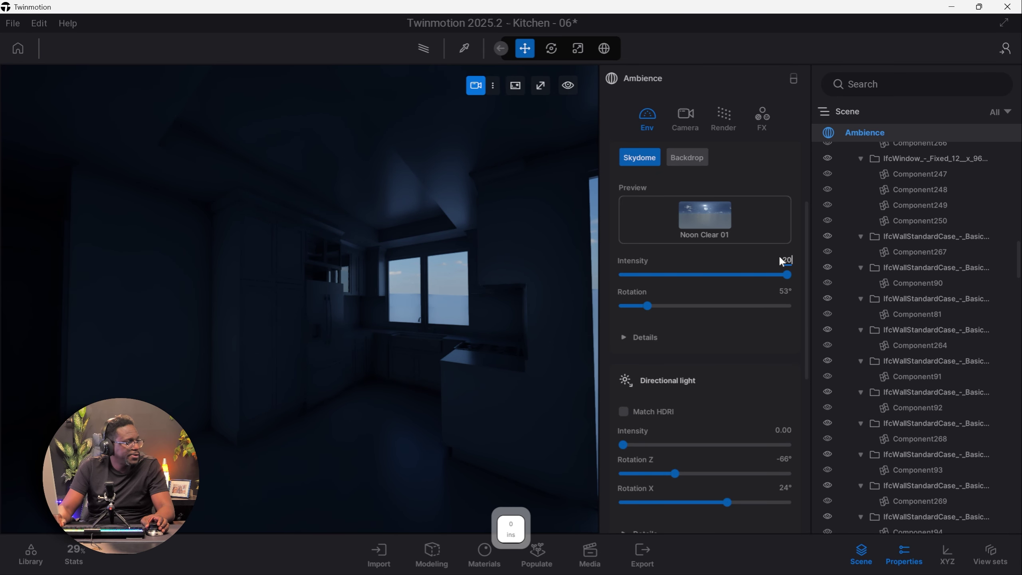
pyautogui.write('0')
pyautogui.click(483, 324)
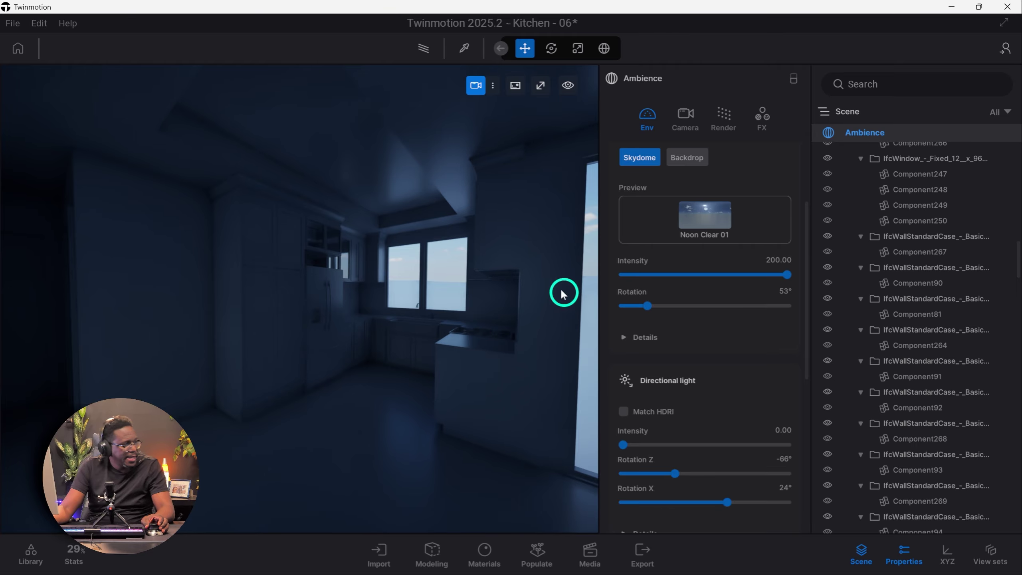
# Step: Examine the skydome lighting outside the house and back inside the kitchen
pyautogui.press('w')
pyautogui.moveTo(419, 317); pyautogui.dragTo(471, 332, button='right')
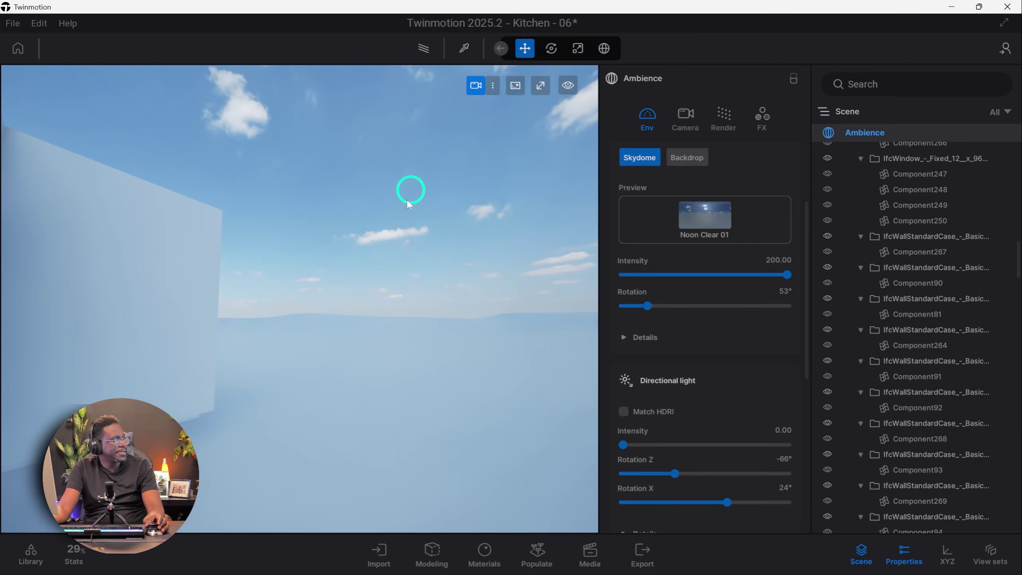
pyautogui.press('s')
pyautogui.moveTo(472, 451); pyautogui.dragTo(585, 326, button='right')
pyautogui.press('a')
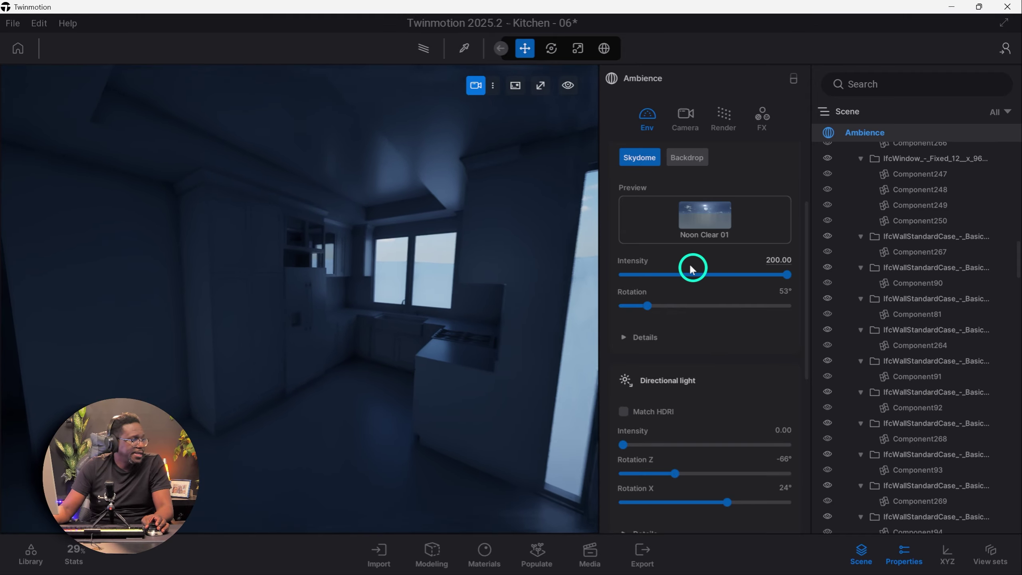
# Step: Expand the HDRI environment details and raise HDRI affects lighting to 1.63
pyautogui.click(700, 337)
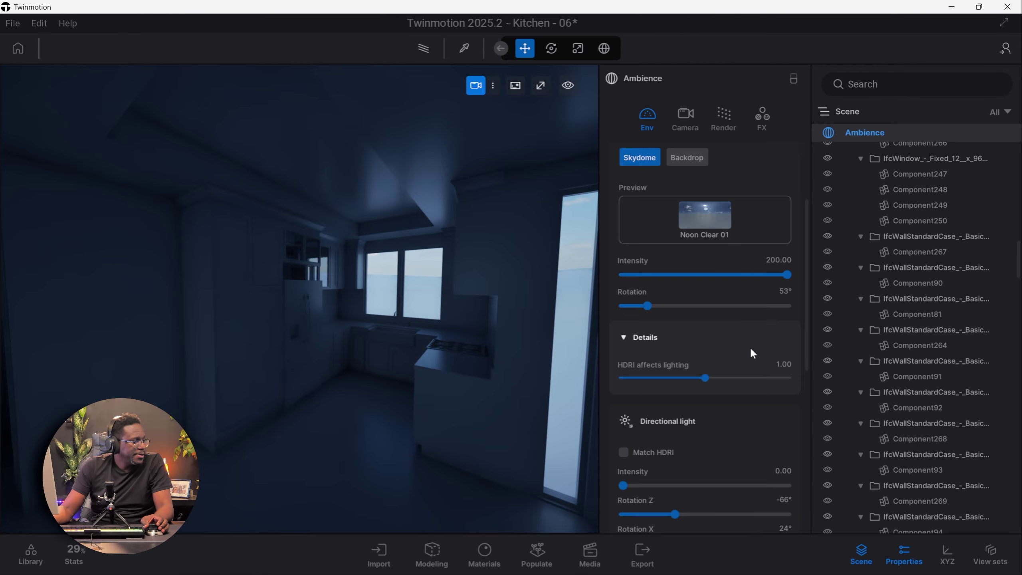
pyautogui.moveTo(709, 380); pyautogui.dragTo(756, 379)
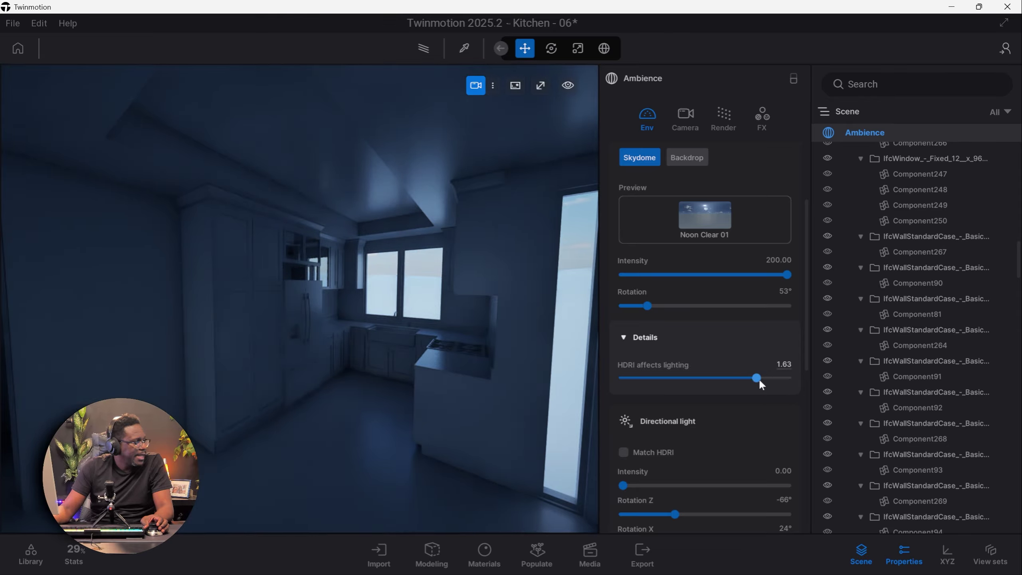
pyautogui.scroll(-5, 719, 357)
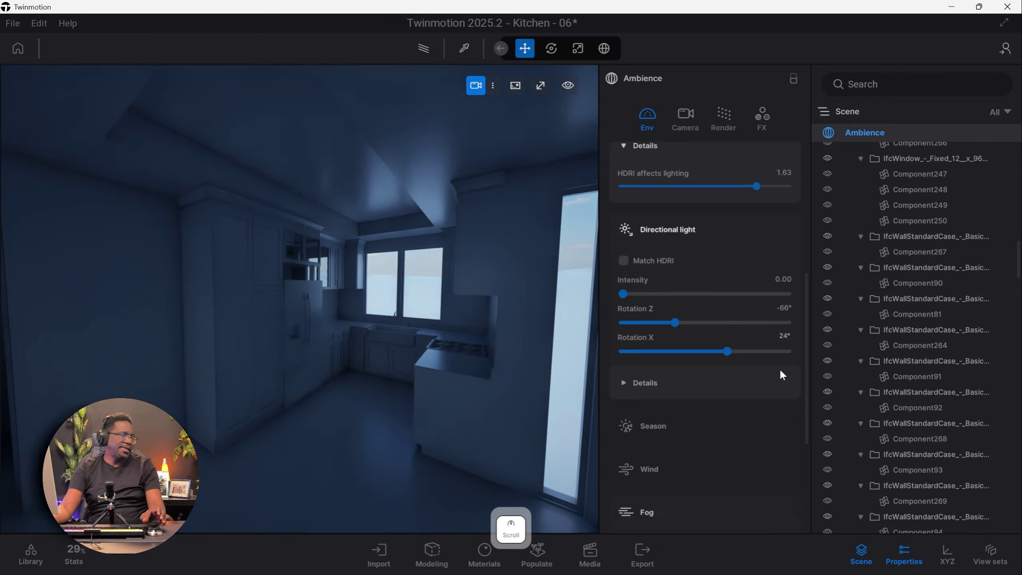
# Step: Try matching the directional light to the HDRI, check the kitchen lighting, and turn Match HDRI off again
pyautogui.scroll(8, 782, 375)
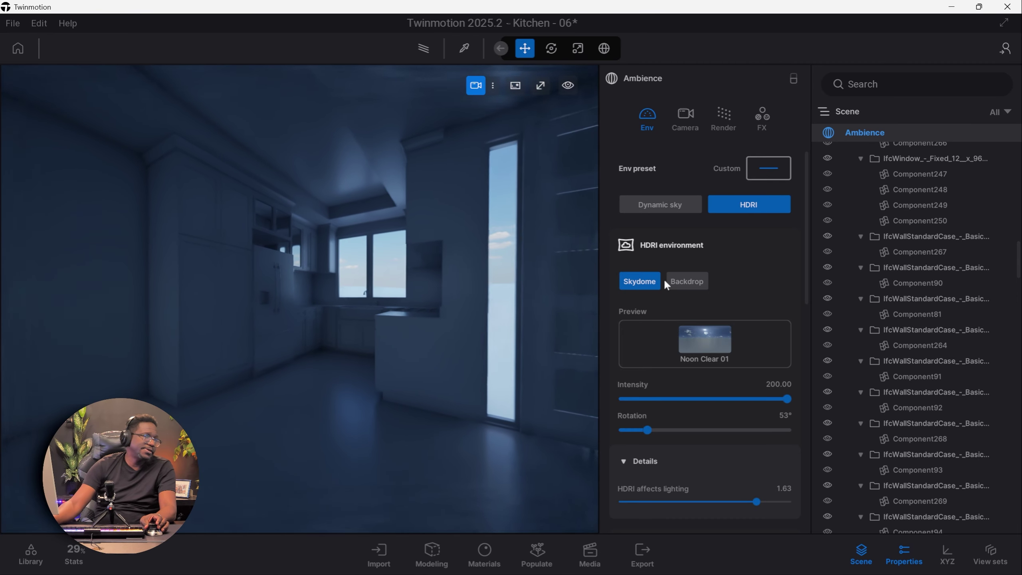
pyautogui.scroll(-1, 736, 280)
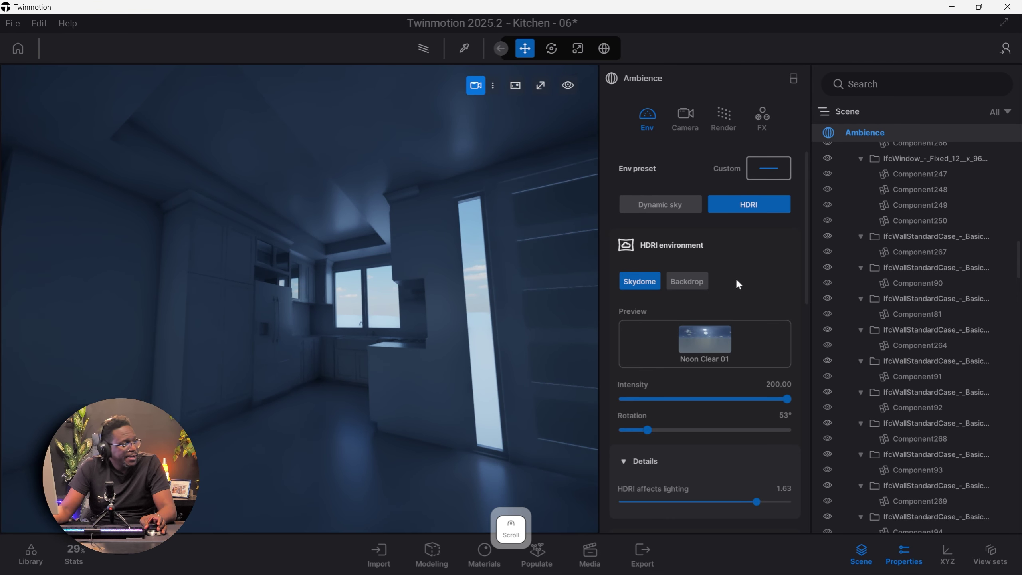
pyautogui.scroll(-5, 736, 282)
pyautogui.click(622, 289)
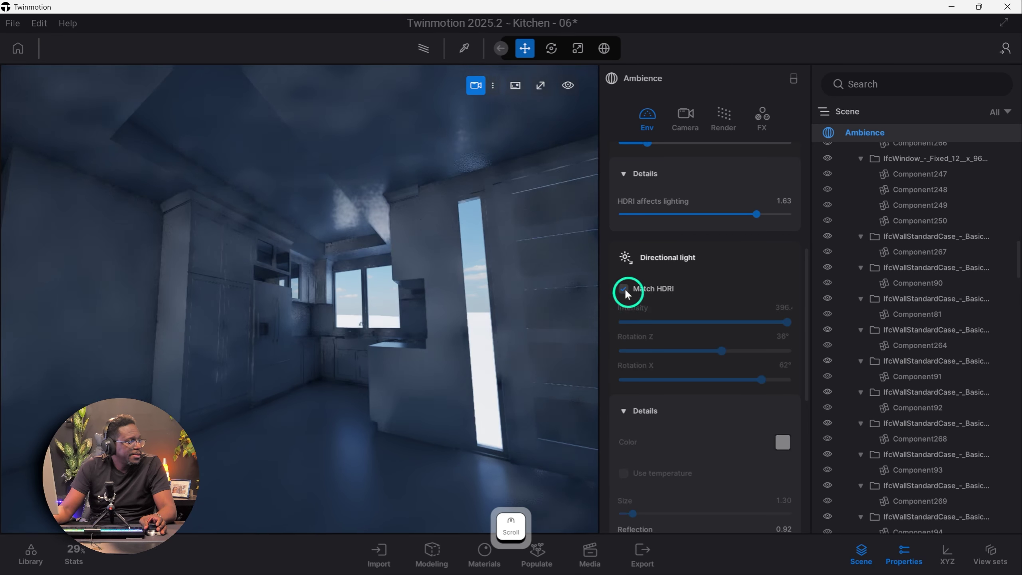
pyautogui.press('w')
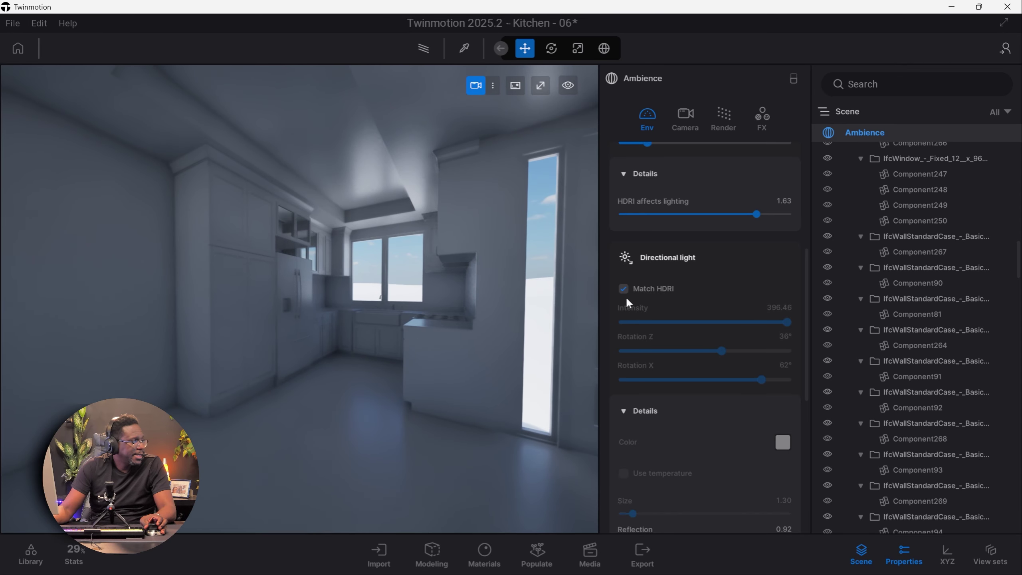
pyautogui.click(651, 291)
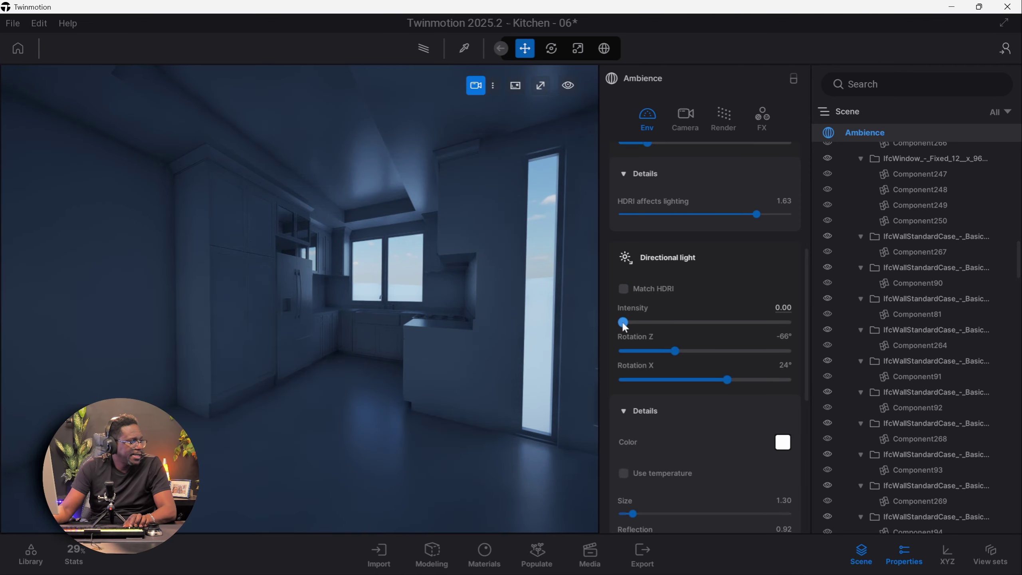
# Step: Set the directional light intensity to 150 and look around the kitchen
pyautogui.moveTo(622, 322); pyautogui.dragTo(819, 341)
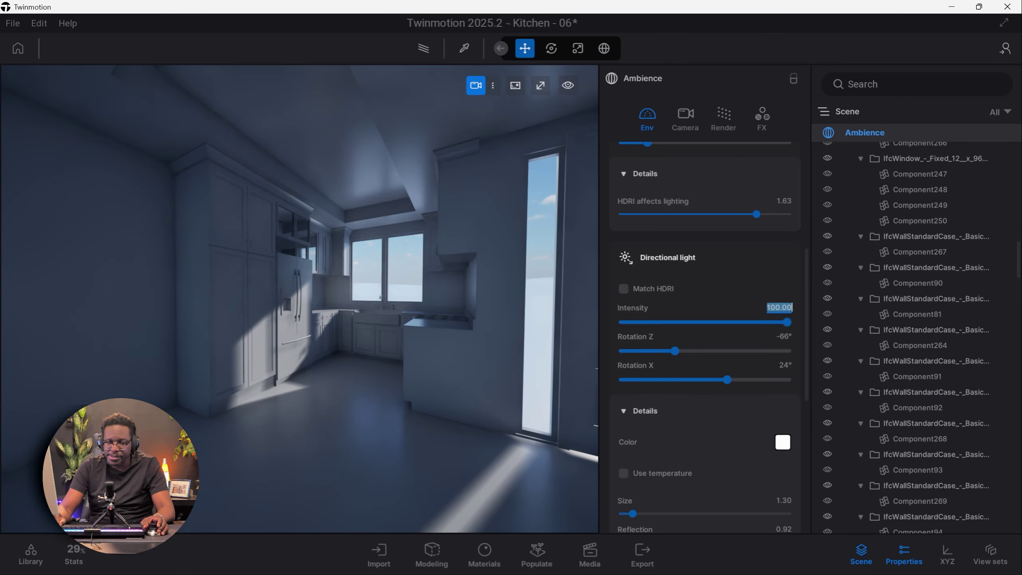
pyautogui.write('150')
pyautogui.press('Return')
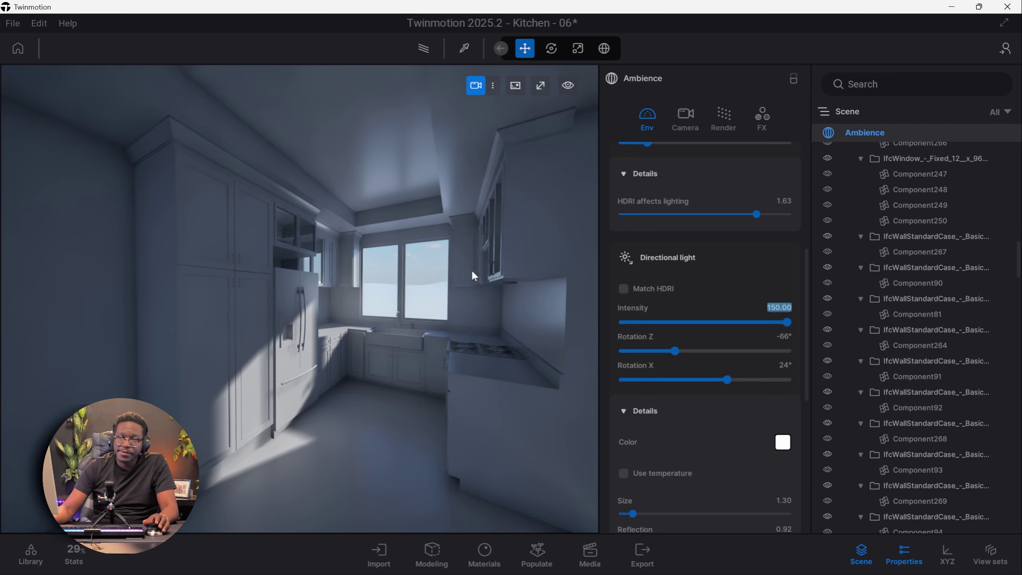
pyautogui.scroll(-2, 461, 267)
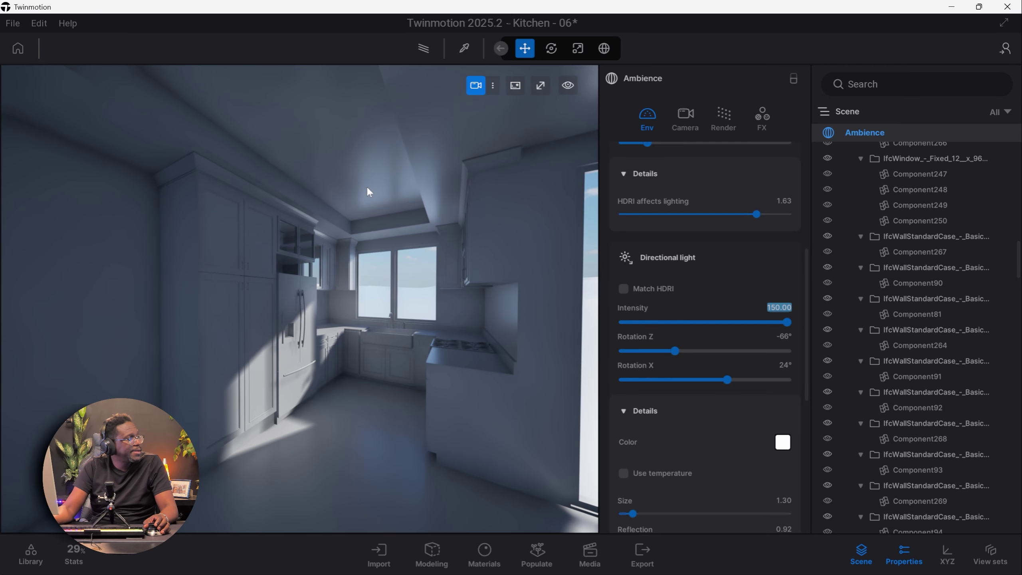
pyautogui.moveTo(351, 161); pyautogui.dragTo(351, 162, button='right')
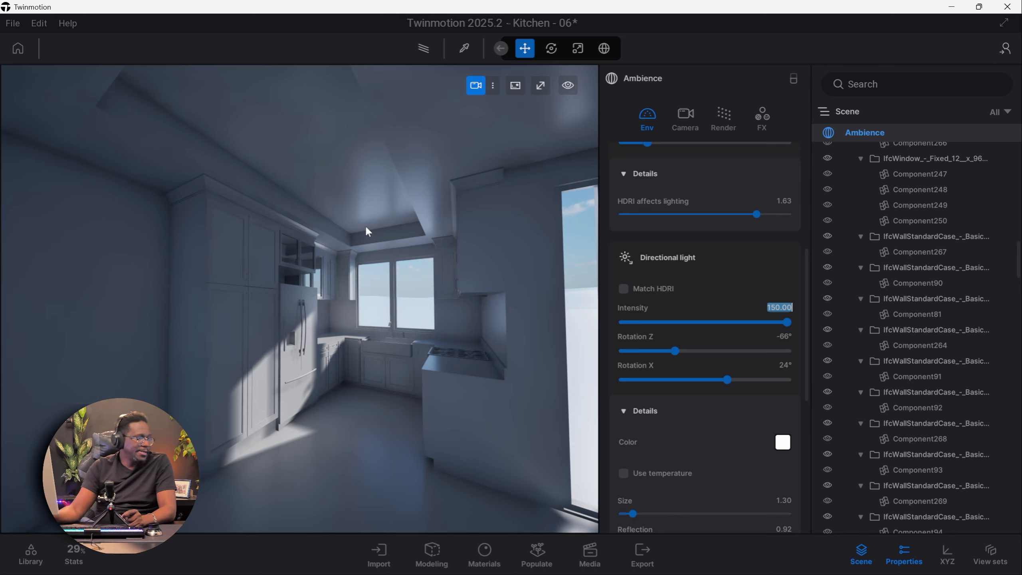
# Step: Disable the clay render effect to restore the model's materials and view the house from outside
pyautogui.scroll(-3, 763, 467)
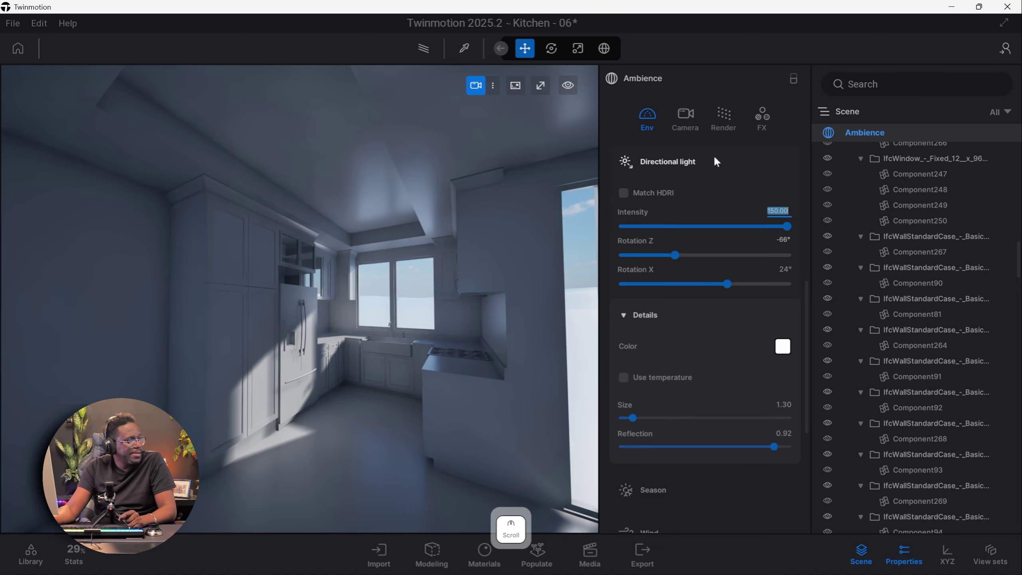
pyautogui.click(755, 116)
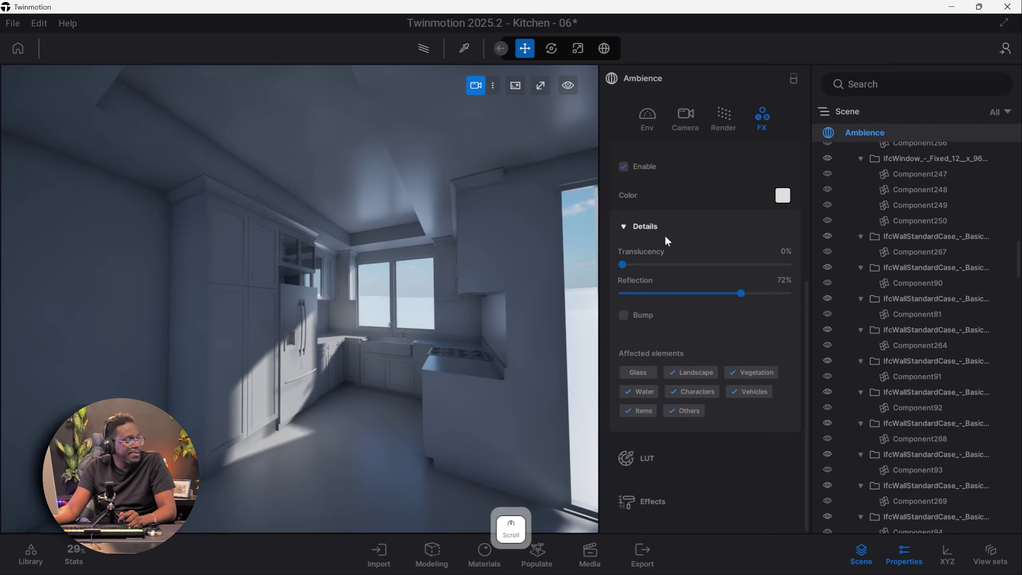
pyautogui.scroll(2, 664, 239)
pyautogui.click(624, 224)
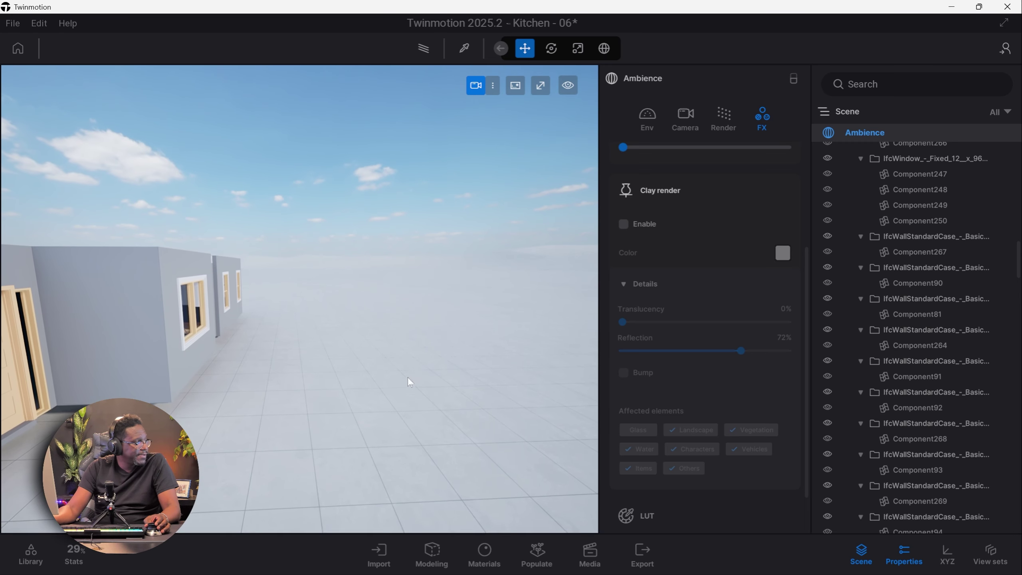
# Step: Open the asset library and apply the 3D Grass material to the ground outside the house
pyautogui.click(487, 568)
pyautogui.click(486, 568)
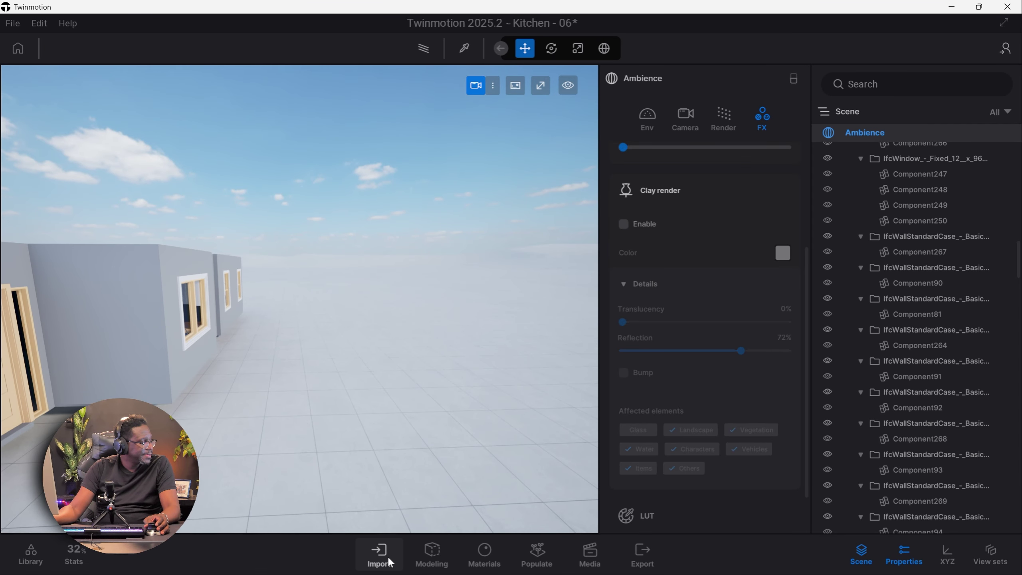
pyautogui.click(31, 555)
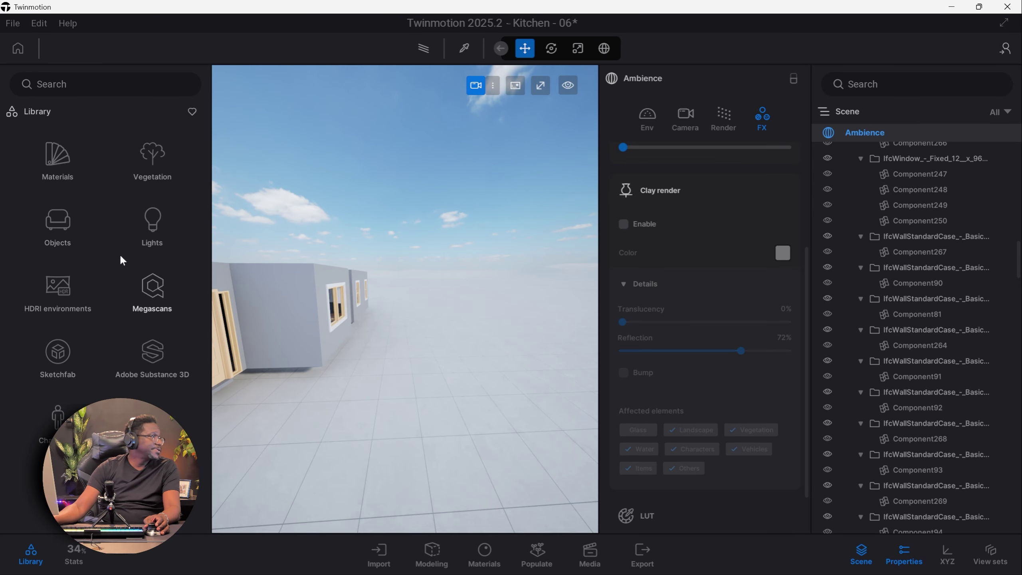
pyautogui.click(165, 171)
pyautogui.click(152, 228)
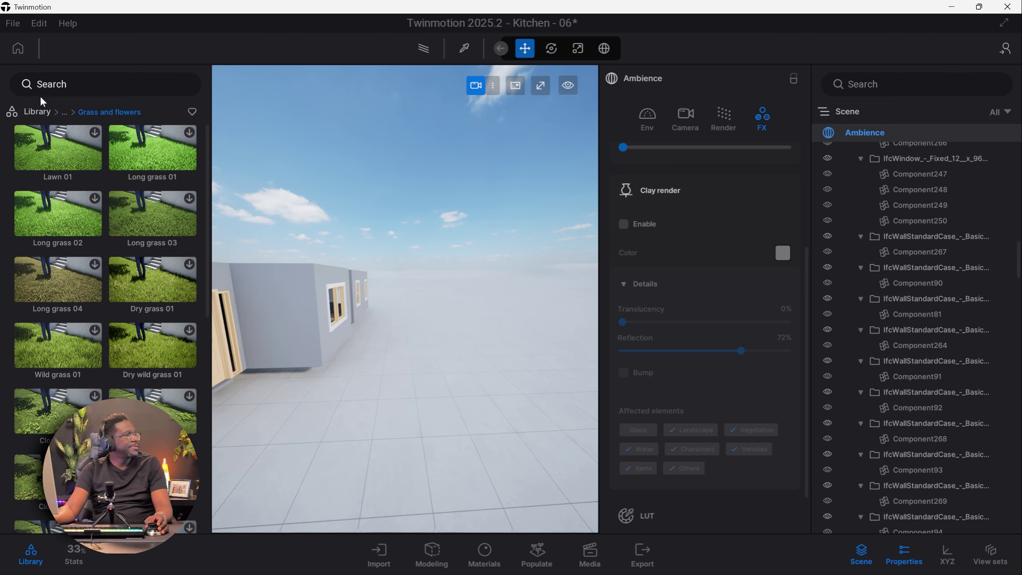
pyautogui.click(43, 112)
pyautogui.click(58, 155)
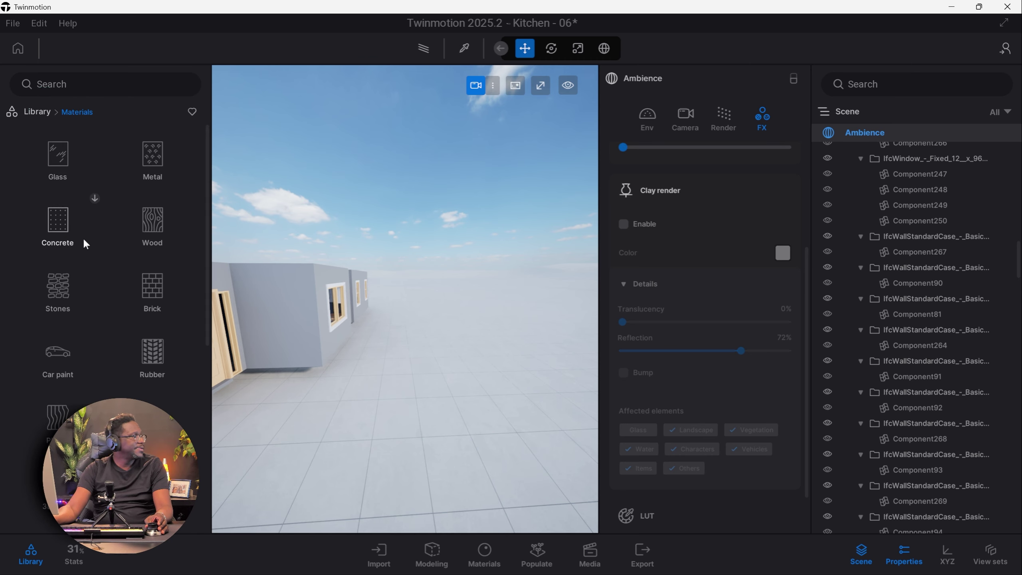
pyautogui.click(57, 484)
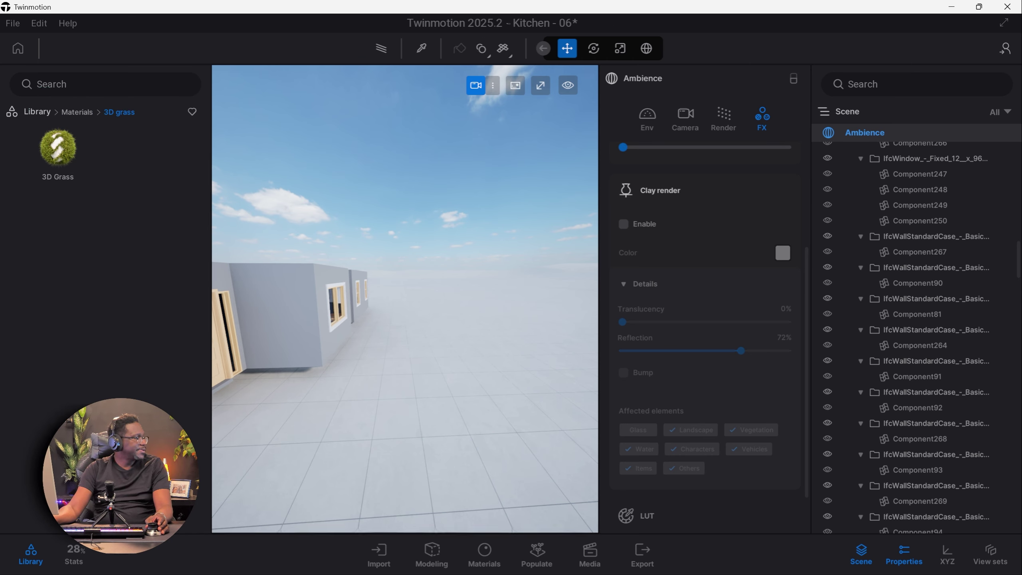
pyautogui.moveTo(429, 464); pyautogui.dragTo(430, 465)
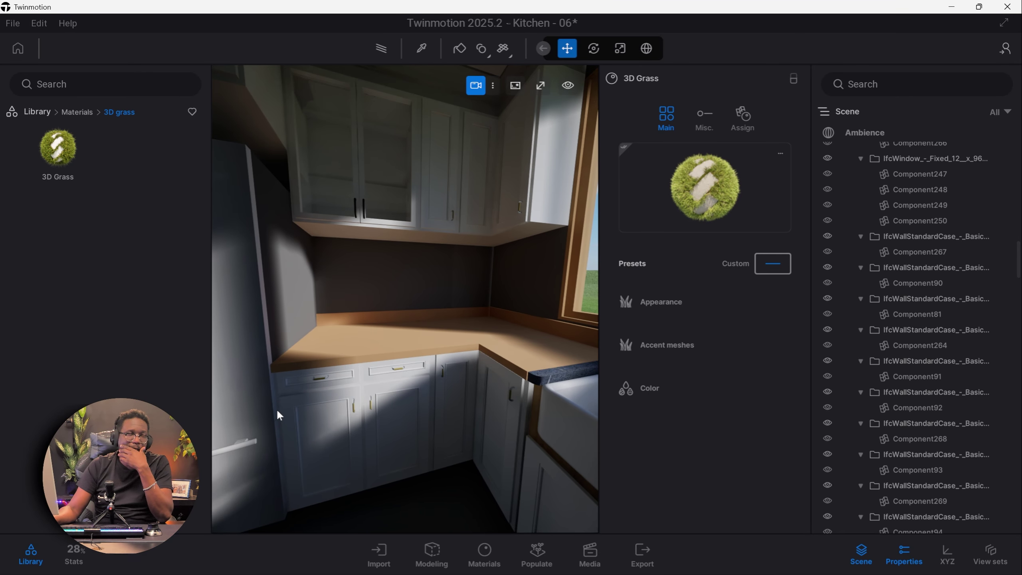
# Step: Find White Marble 02 A among the marble and granite materials and apply it to the kitchen countertops with a UV scale of 200
pyautogui.hotkey('alt', 'Tab')
pyautogui.click(732, 36)
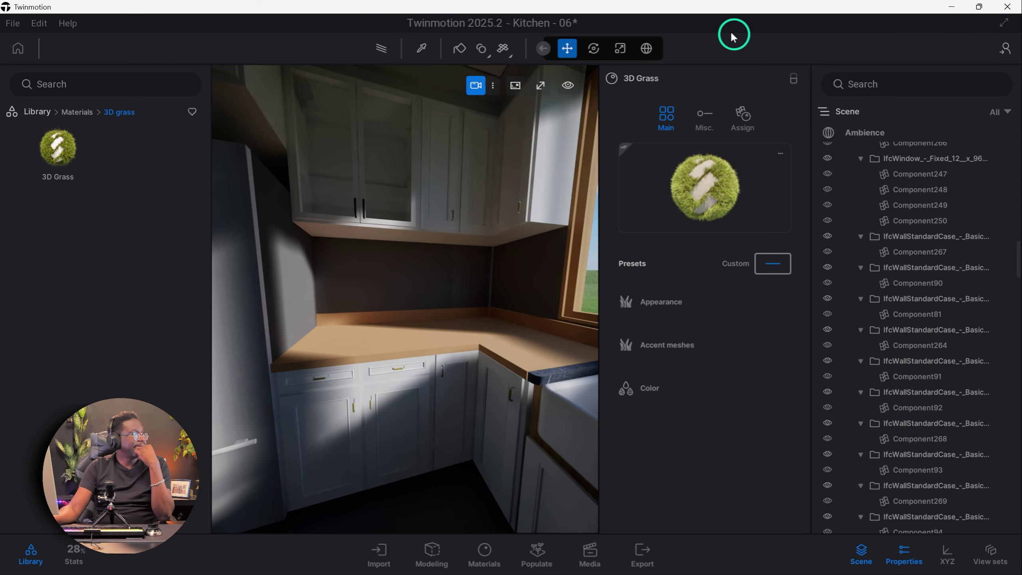
pyautogui.click(73, 114)
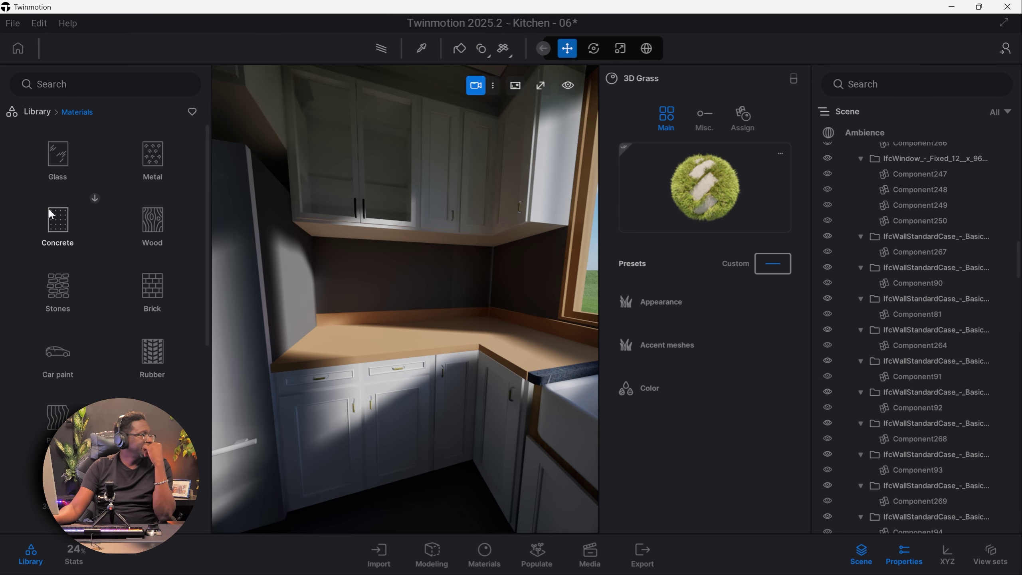
pyautogui.scroll(-8, 153, 342)
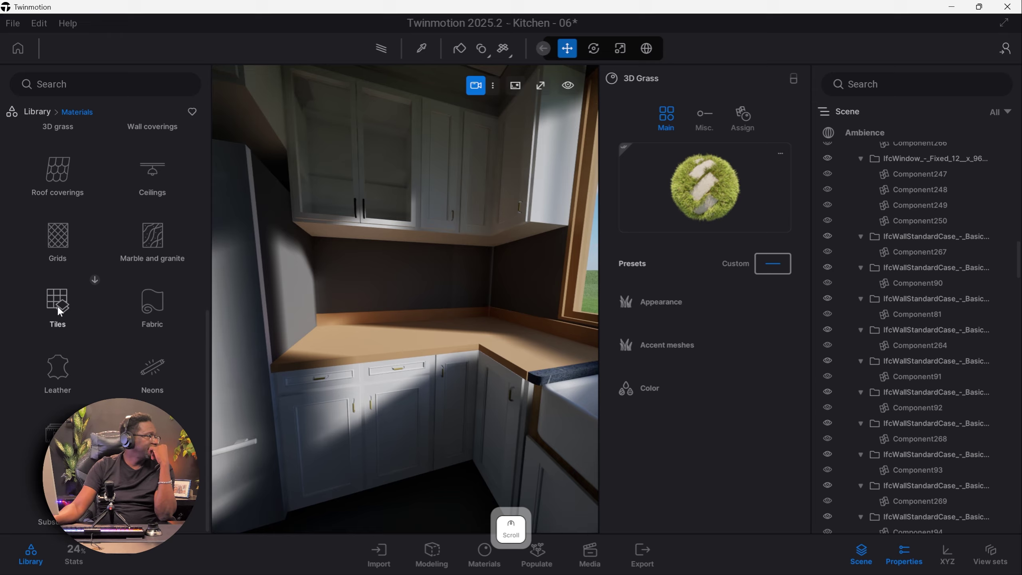
pyautogui.click(153, 234)
pyautogui.scroll(-5, 133, 282)
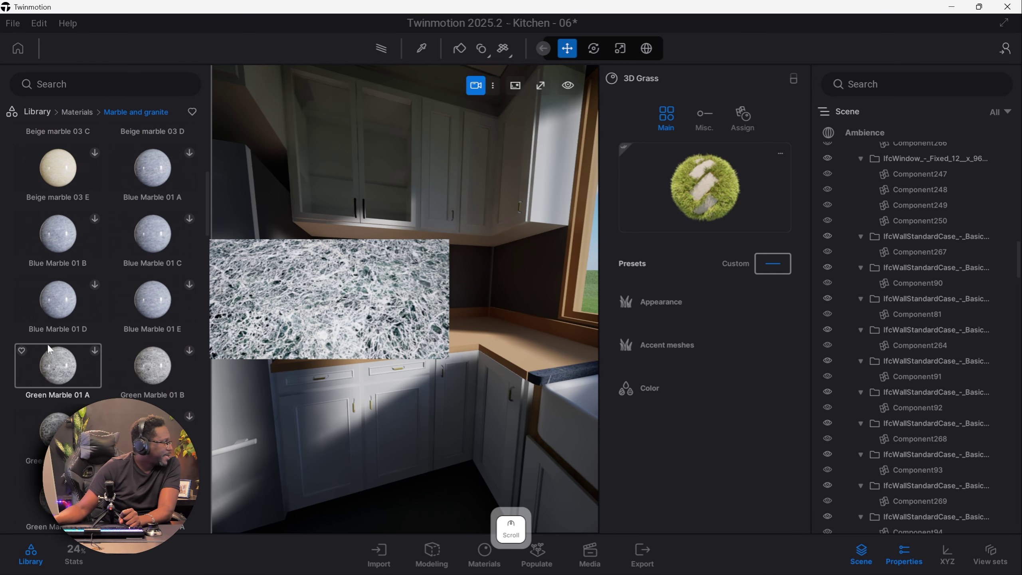
pyautogui.scroll(-10, 120, 322)
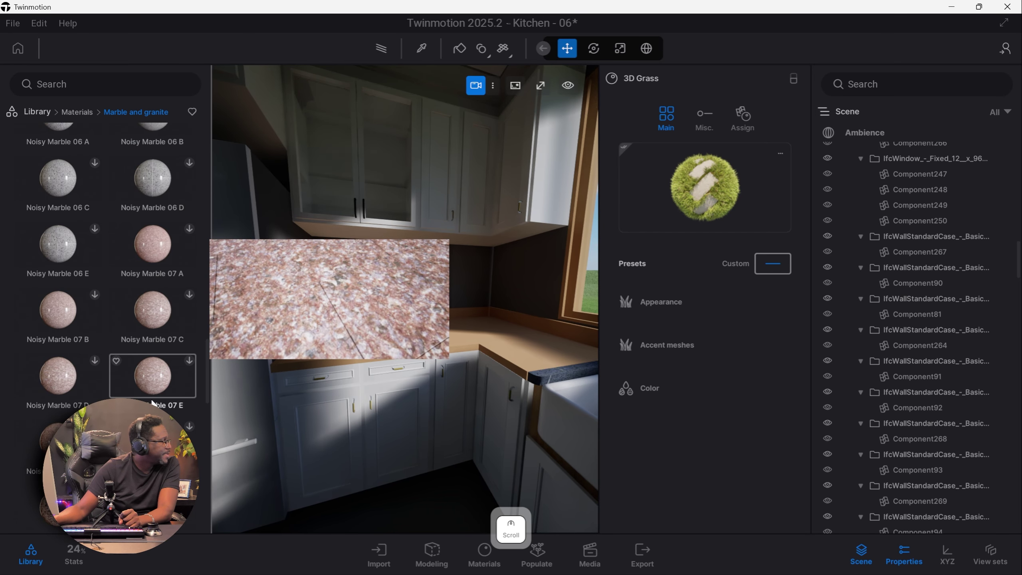
pyautogui.scroll(7, 151, 398)
pyautogui.scroll(-4, 85, 392)
pyautogui.scroll(6, 120, 338)
pyautogui.click(153, 282)
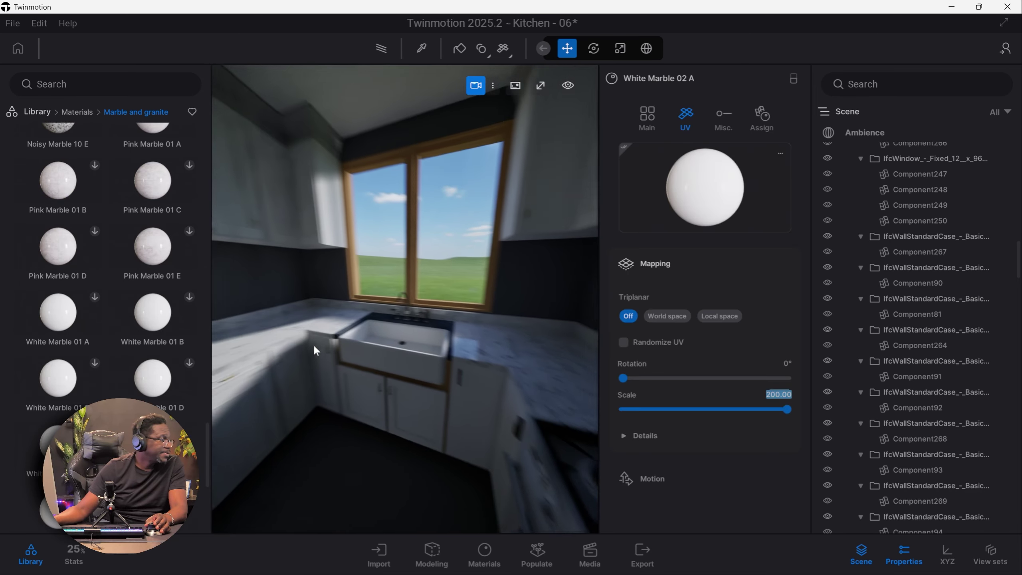
# Step: Compare the countertop marble with the marble reference on the Miro whiteboard and inspect the counters around the stove in Twinmotion
pyautogui.moveTo(316, 351); pyautogui.dragTo(286, 349, button='right')
pyautogui.hotkey('alt', 'Tab')
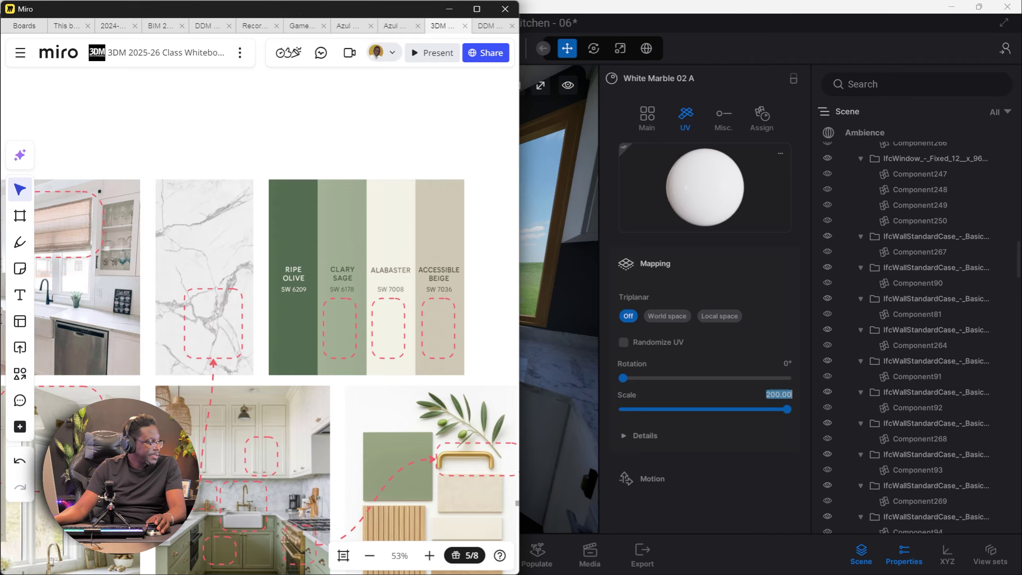
pyautogui.hotkey('alt', 'Tab')
pyautogui.click(574, 337)
pyautogui.moveTo(575, 337); pyautogui.dragTo(492, 282, button='right')
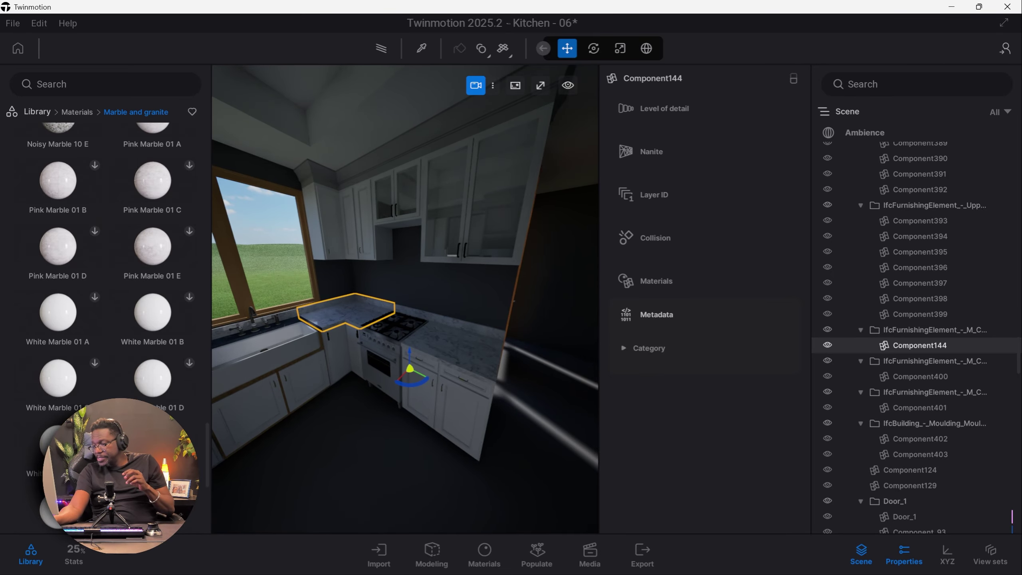
# Step: In SketchUp, draw a rectangular backsplash on the wall behind the stove, group it and push/pull it 10 mm
pyautogui.hotkey('alt', 'Tab')
pyautogui.moveTo(306, 360)
pyautogui.mouseDown(button='middle')
pyautogui.moveTo(274, 358)
pyautogui.moveTo(337, 377)
pyautogui.moveTo(465, 297)
pyautogui.moveTo(130, 307)
pyautogui.moveTo(232, 277)
pyautogui.moveTo(201, 324)
pyautogui.moveTo(319, 433)
pyautogui.moveTo(243, 333)
pyautogui.mouseUp(button='middle')
pyautogui.press('r')
pyautogui.press('space')
pyautogui.rightClick(264, 338)
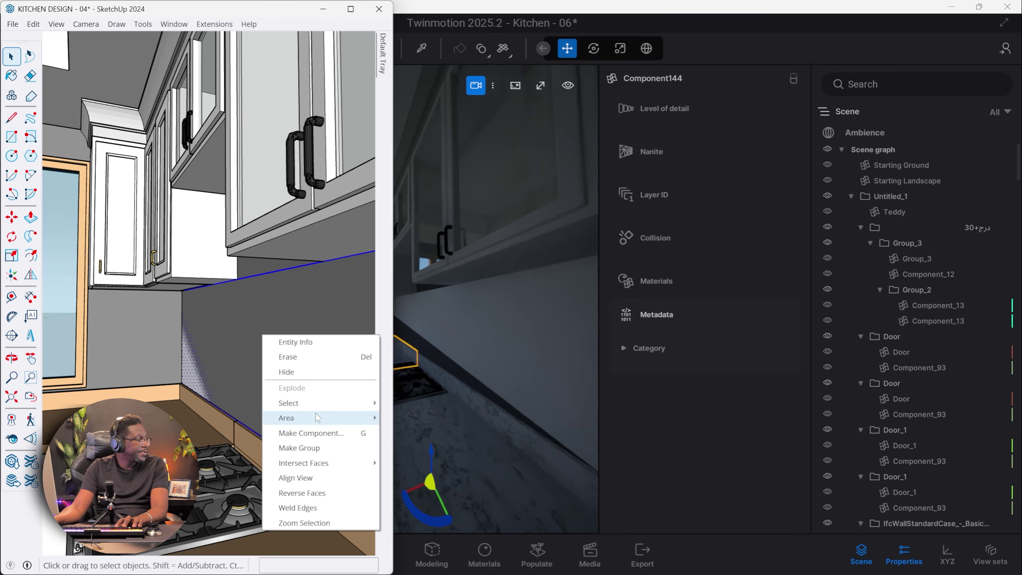
pyautogui.click(284, 356)
pyautogui.press('p')
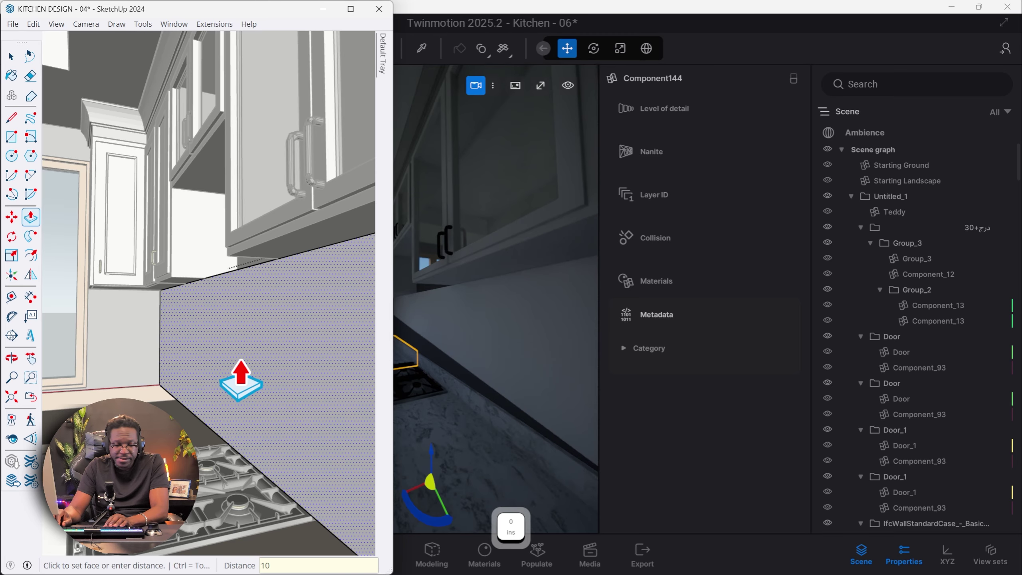
pyautogui.press('Return')
pyautogui.press('space')
# Step: Draw a 10 by about 610 mm rectangle on the top edge of the backsplash, reaching its far corner
pyautogui.scroll(5, 269, 331)
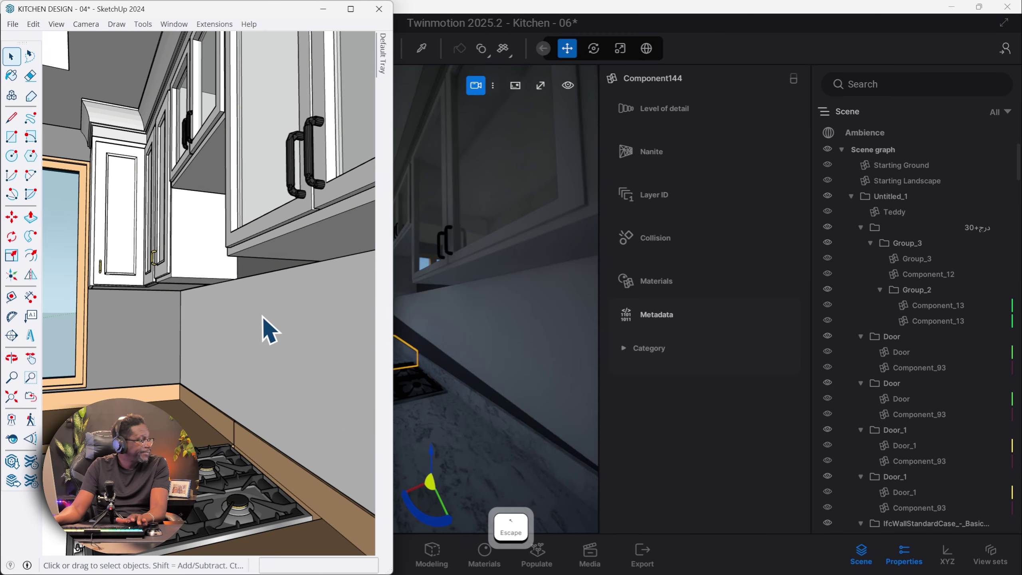
pyautogui.scroll(3, 304, 330)
pyautogui.moveTo(303, 330)
pyautogui.mouseDown(button='middle')
pyautogui.moveTo(104, 322)
pyautogui.moveTo(195, 357)
pyautogui.moveTo(164, 532)
pyautogui.moveTo(176, 463)
pyautogui.mouseUp(button='middle')
pyautogui.click(143, 392)
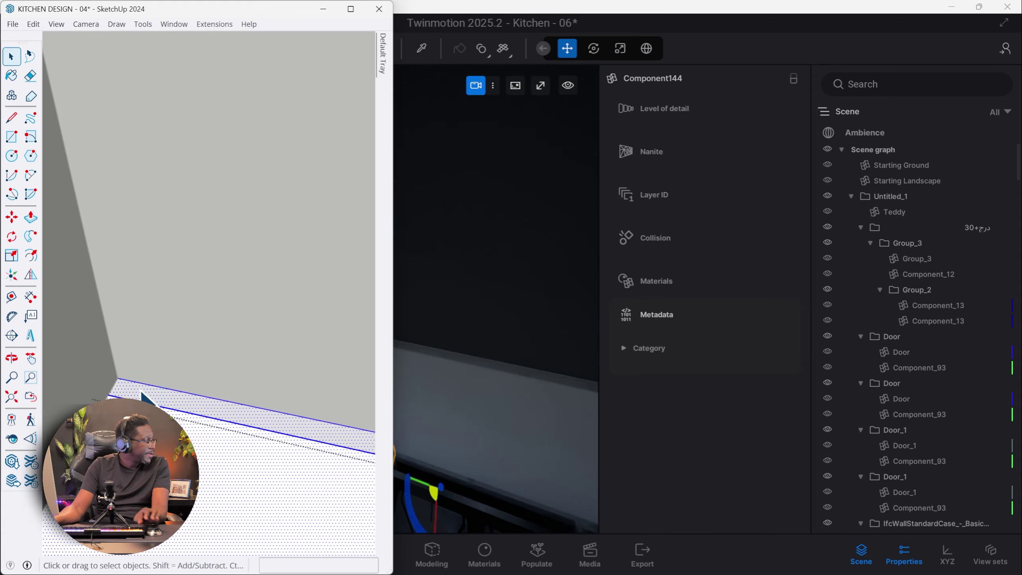
pyautogui.press('r')
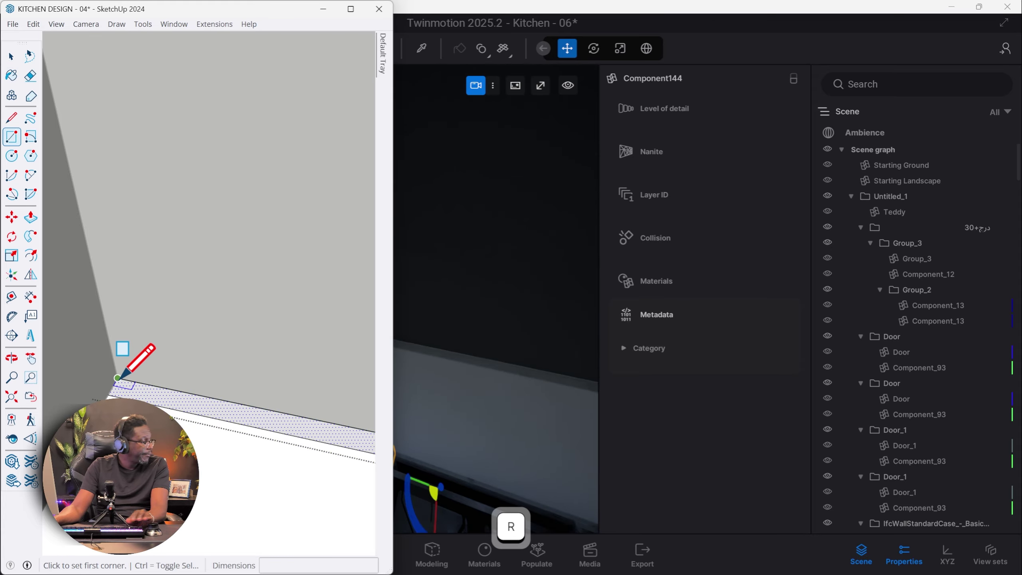
pyautogui.click(117, 377)
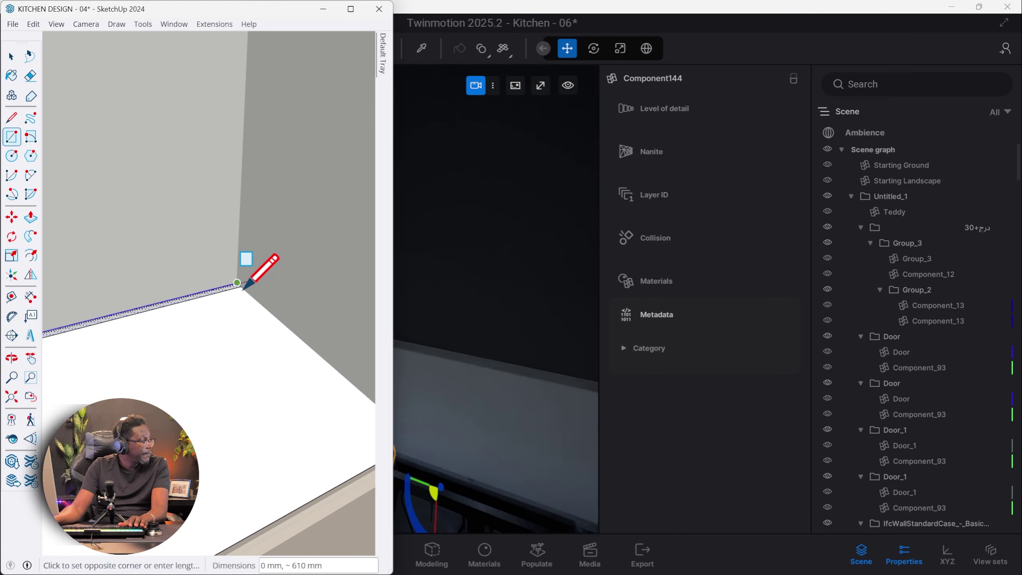
pyautogui.click(240, 285)
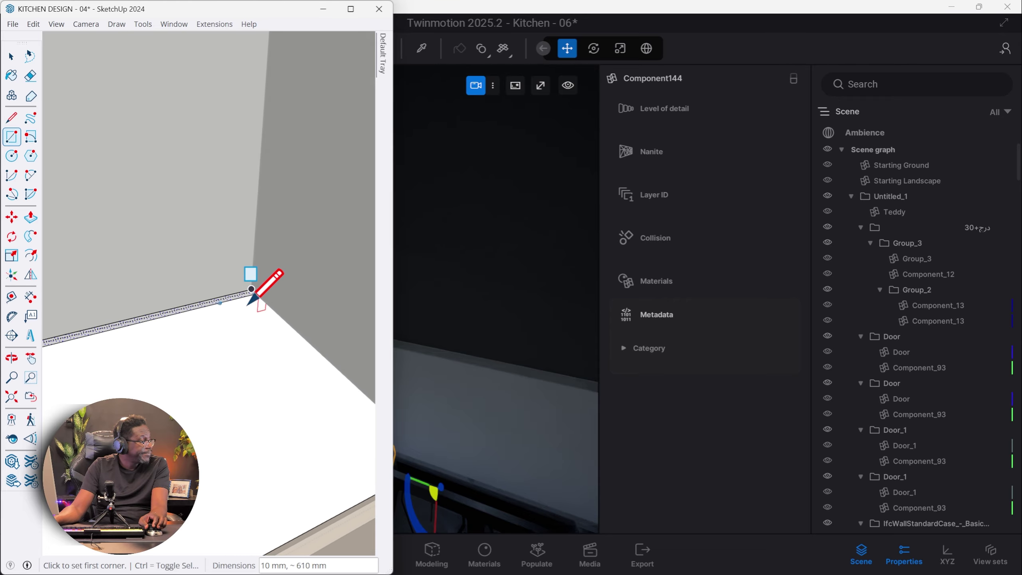
pyautogui.press('space')
# Step: Push/pull the new strip up about 382 mm to the underside of the cabinet above the stove
pyautogui.click(238, 298)
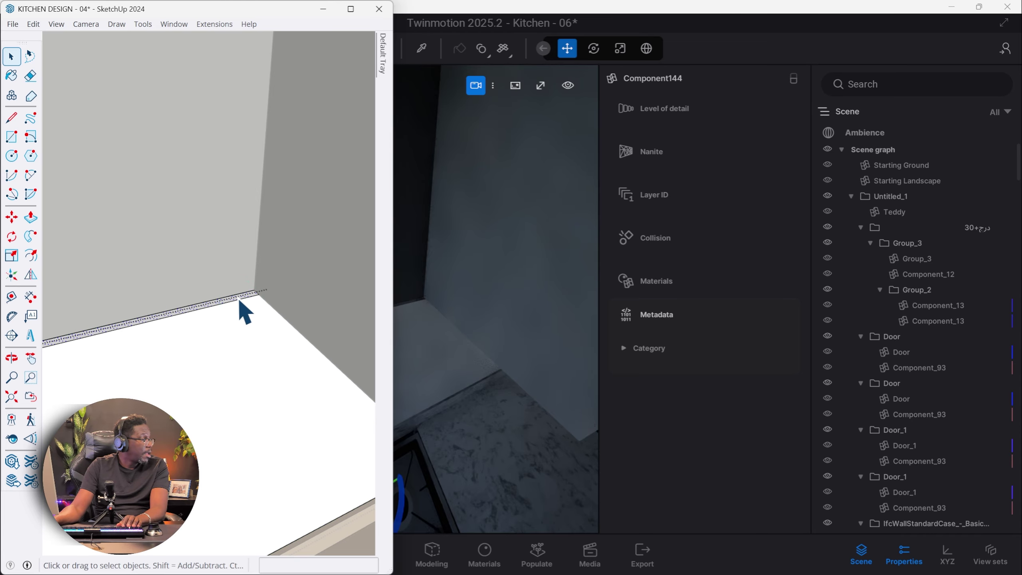
pyautogui.press('p')
pyautogui.click(238, 299)
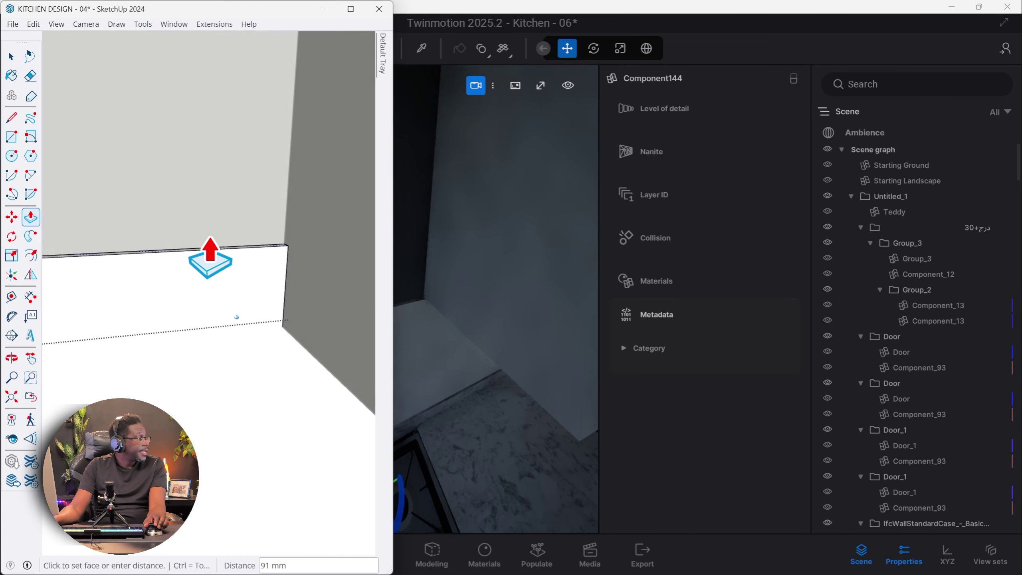
pyautogui.click(265, 160)
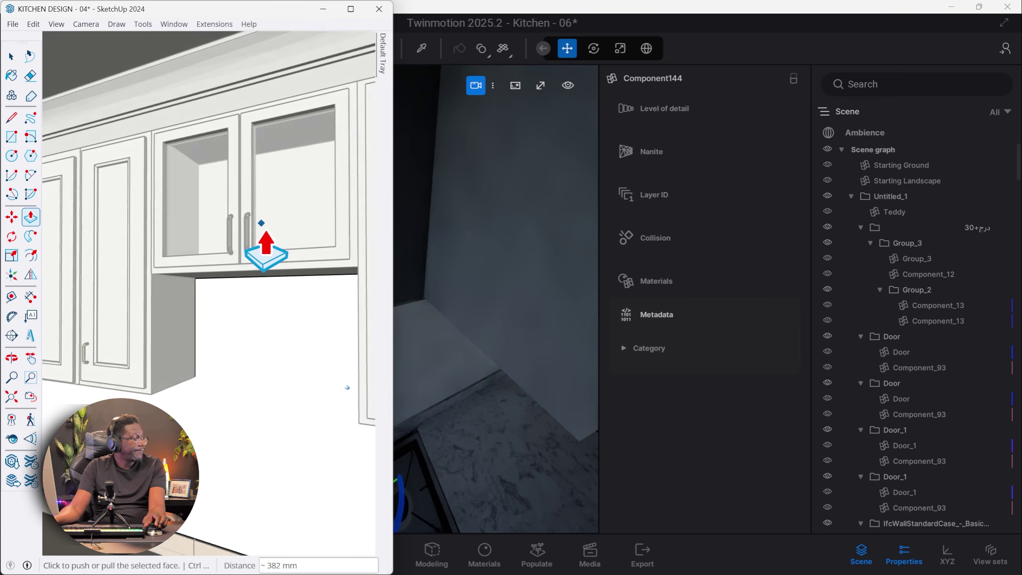
pyautogui.press('Escape')
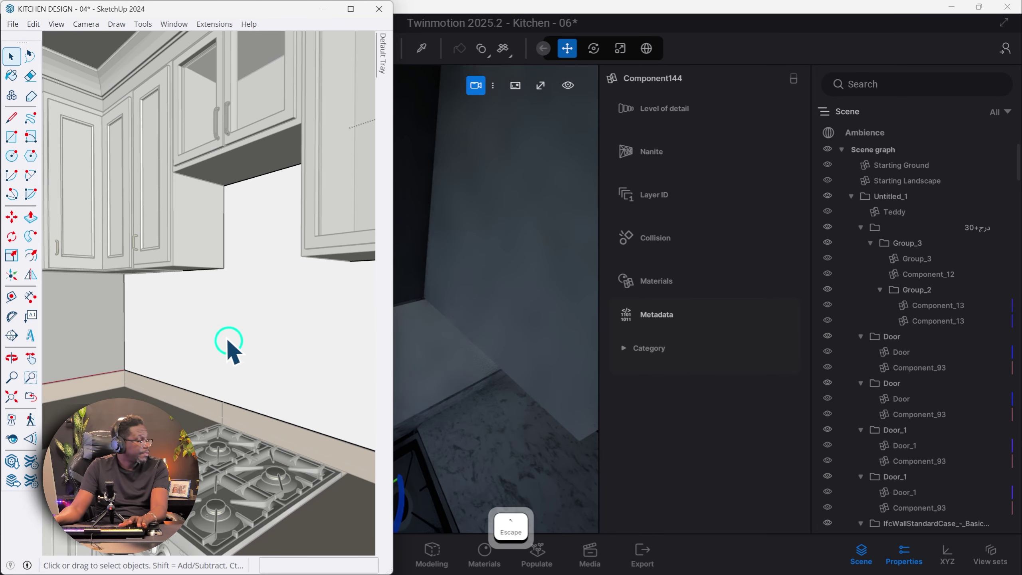
pyautogui.press('Escape')
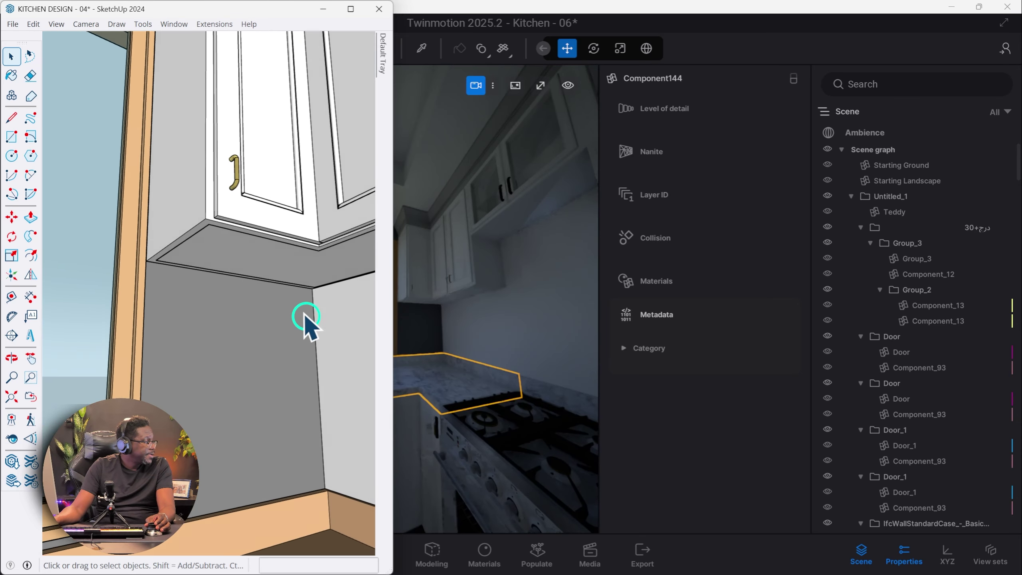
# Step: Draw backsplash panels on the window wall beside the window and give them thickness with Push/Pull
pyautogui.press('Escape')
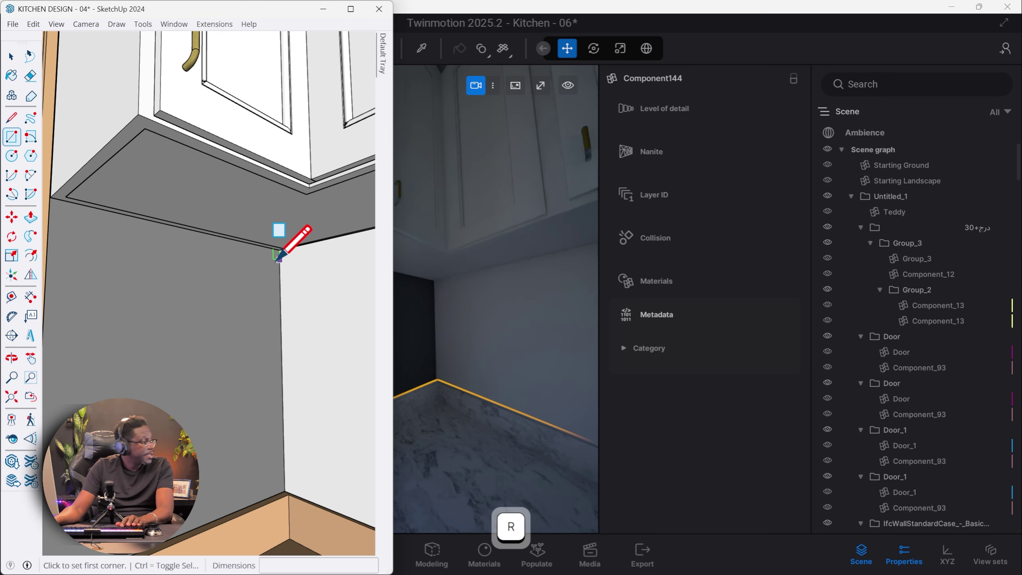
pyautogui.press('p')
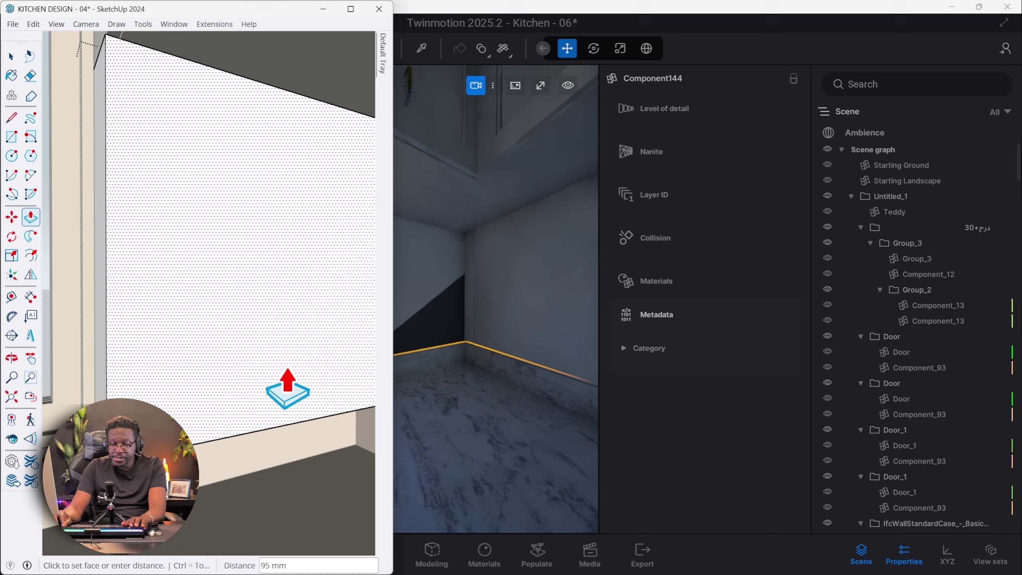
pyautogui.press('Return')
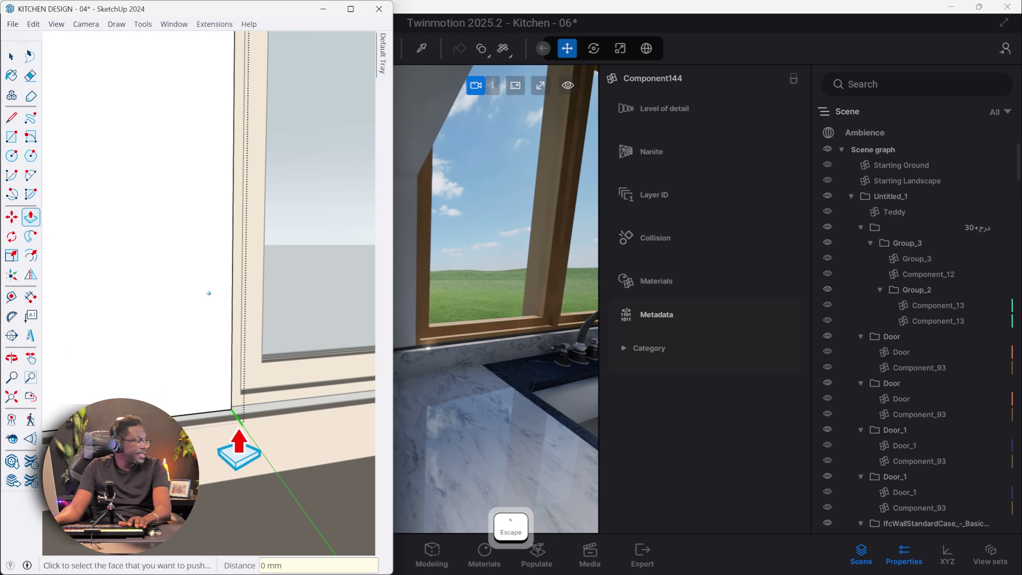
pyautogui.press('Escape')
pyautogui.press('Escape')
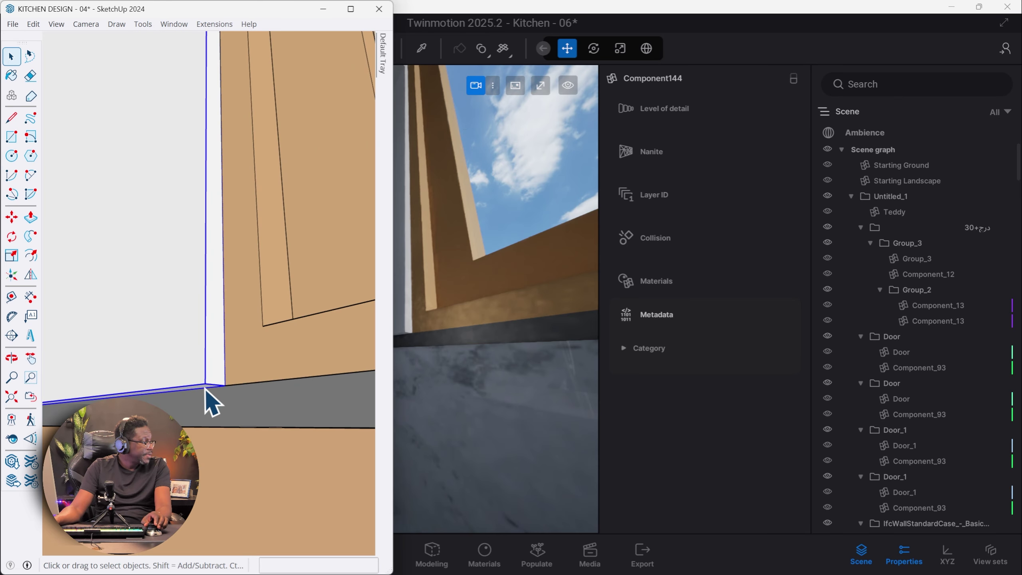
pyautogui.tripleClick(204, 389)
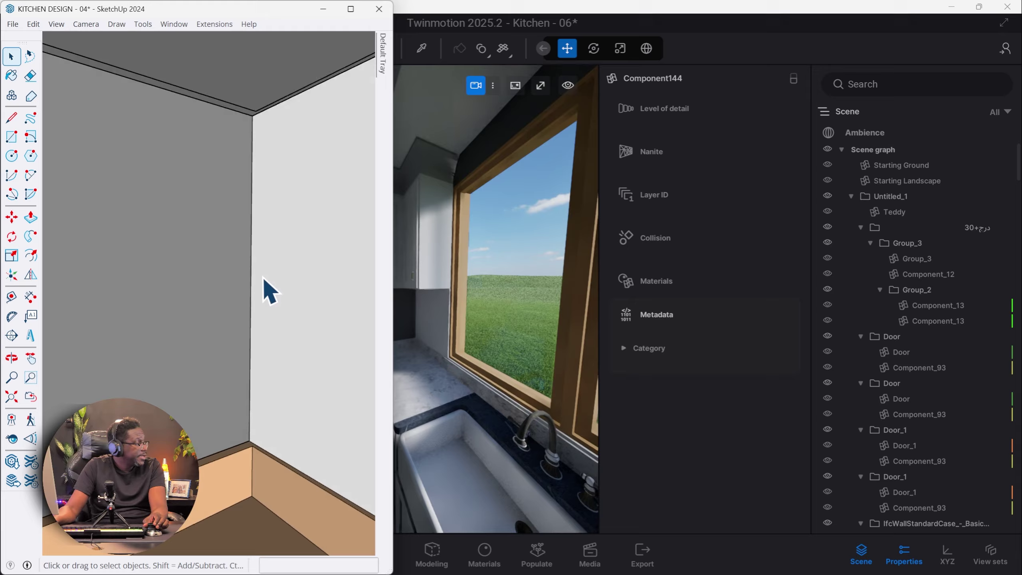
pyautogui.click(281, 261)
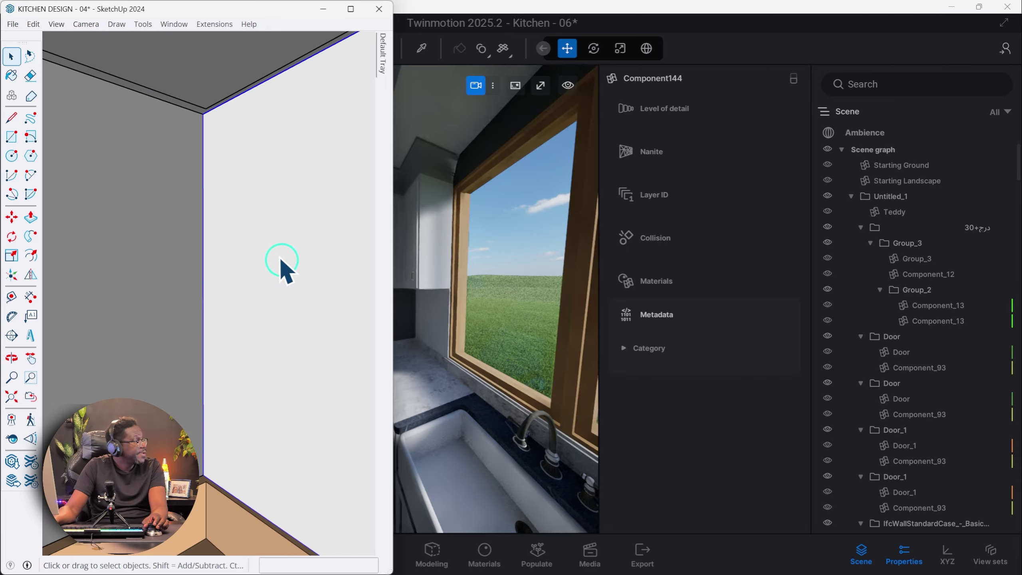
# Step: Switch to Twinmotion, sample White Marble 02 A from the countertop and apply it to the new backsplash panels
pyautogui.click(459, 372)
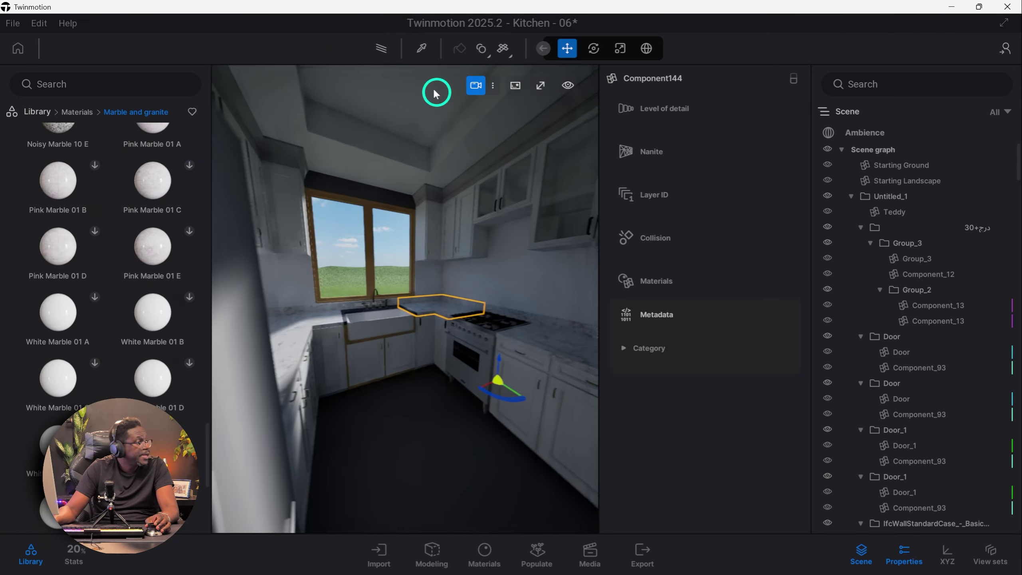
pyautogui.click(425, 45)
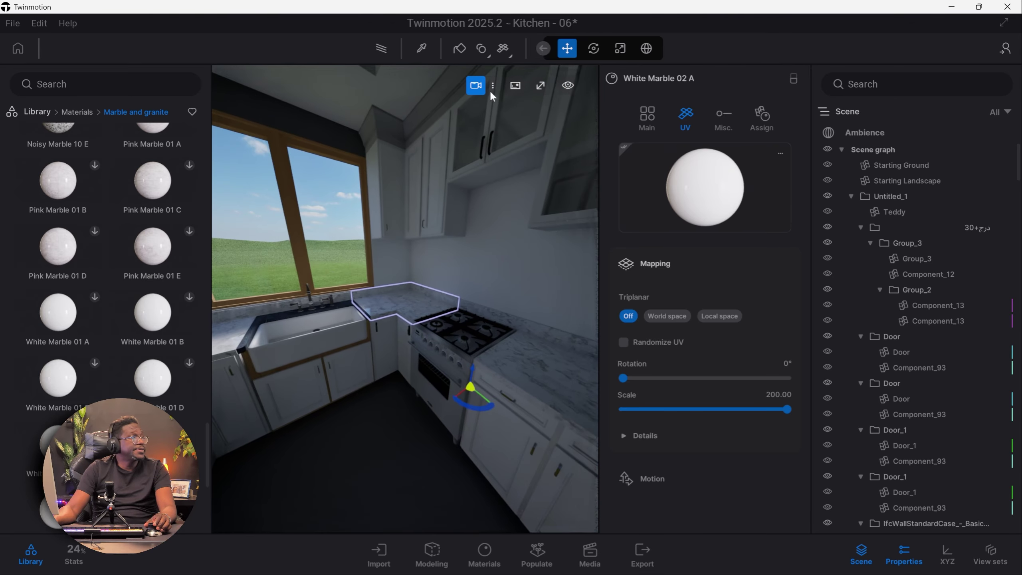
pyautogui.click(480, 50)
pyautogui.click(476, 98)
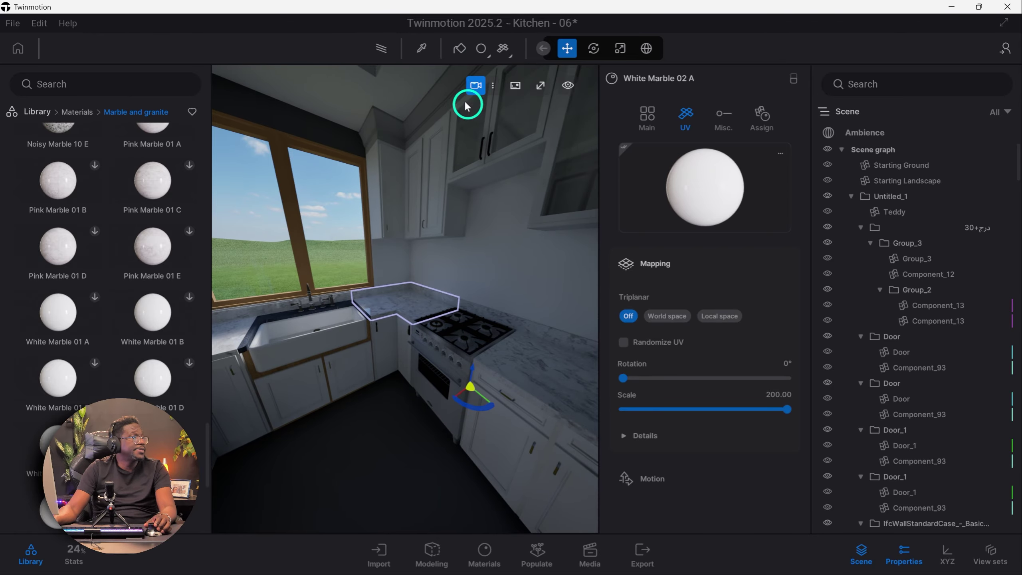
pyautogui.click(525, 224)
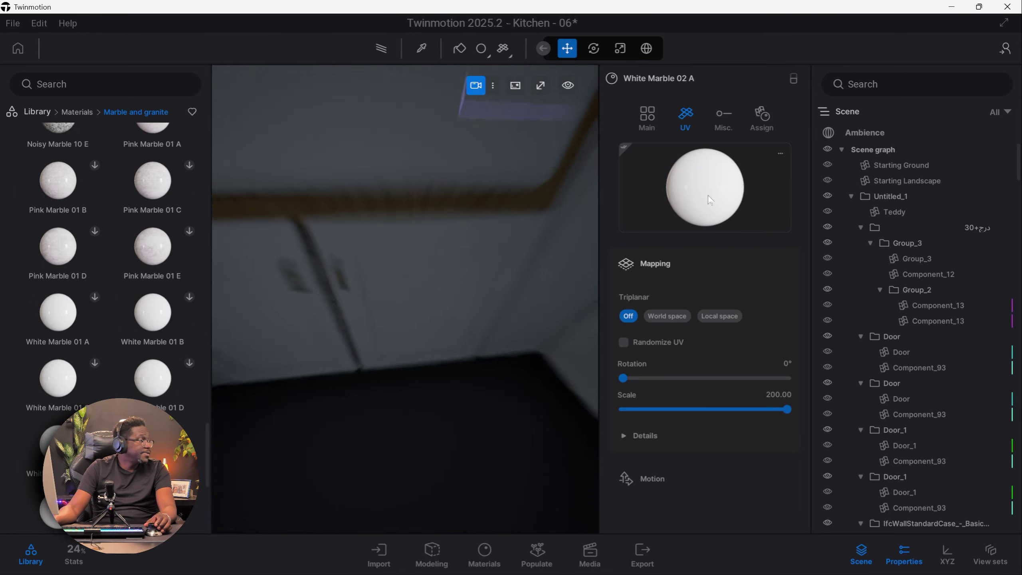
pyautogui.click(609, 188)
pyautogui.click(522, 208)
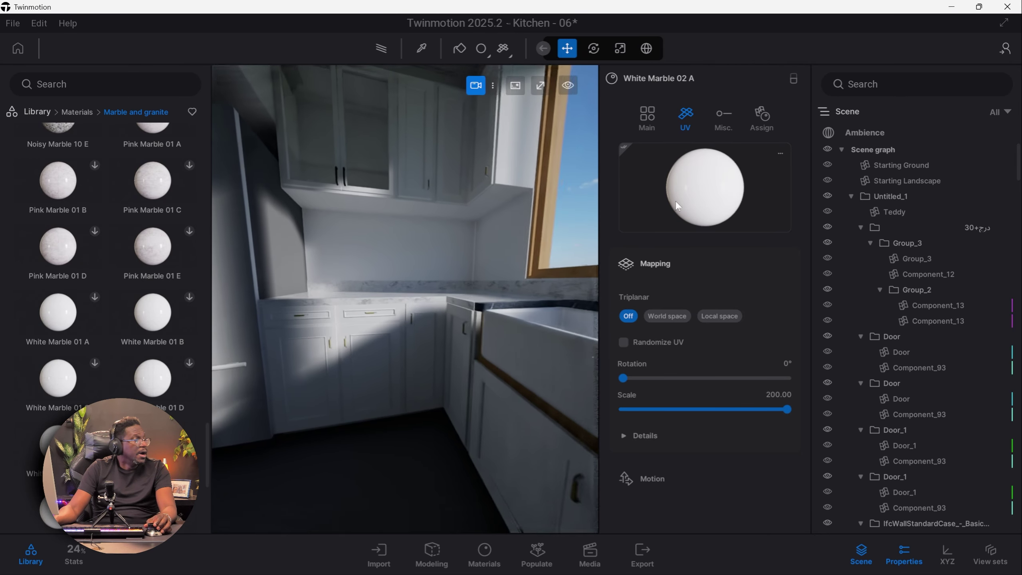
pyautogui.moveTo(685, 193); pyautogui.dragTo(522, 244)
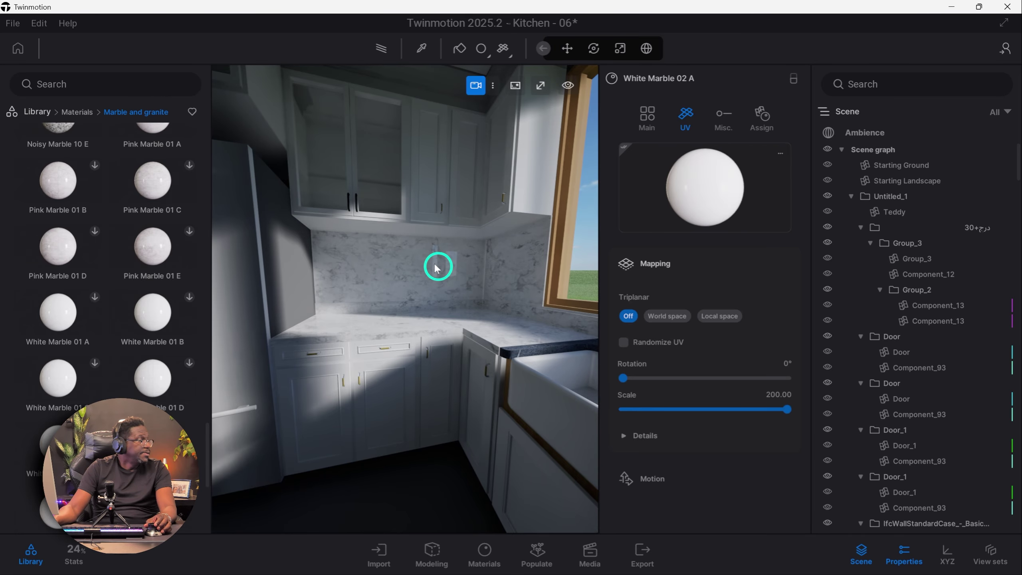
pyautogui.moveTo(435, 265); pyautogui.dragTo(436, 266)
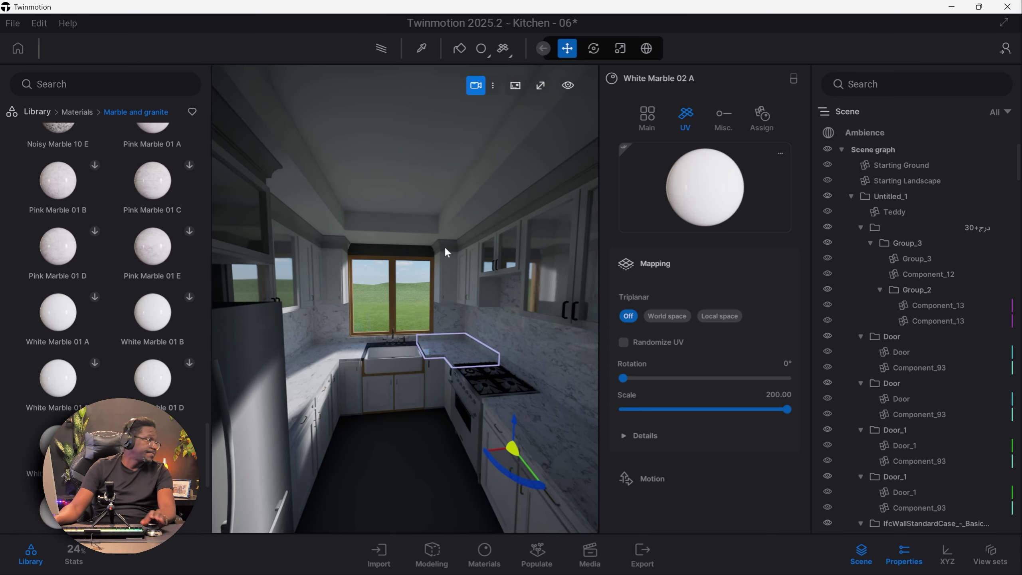
# Step: Apply the countertop's White Marble 02 A material to the dark counter section surrounding the farmhouse sink
pyautogui.click(364, 295)
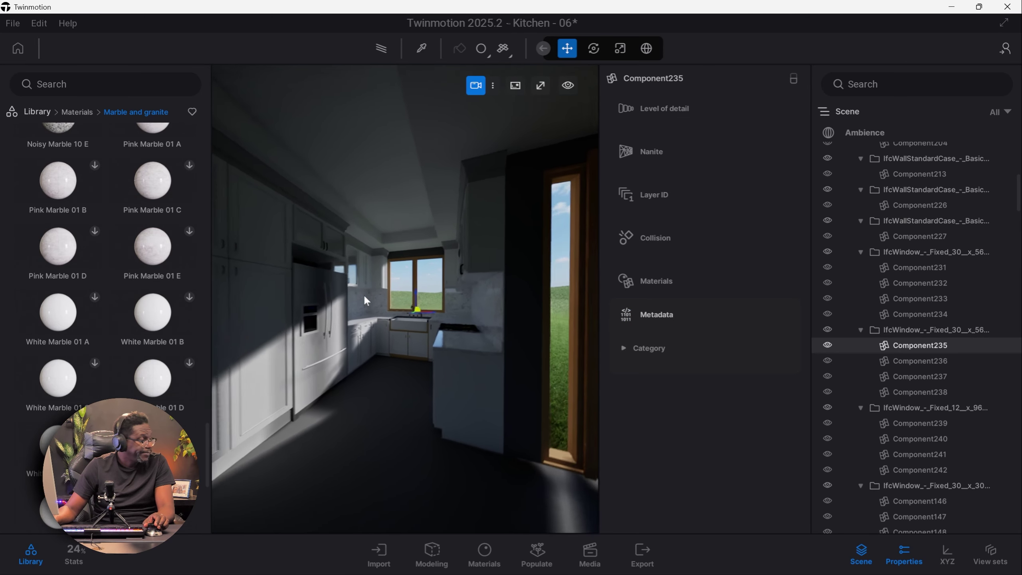
pyautogui.scroll(3, 366, 300)
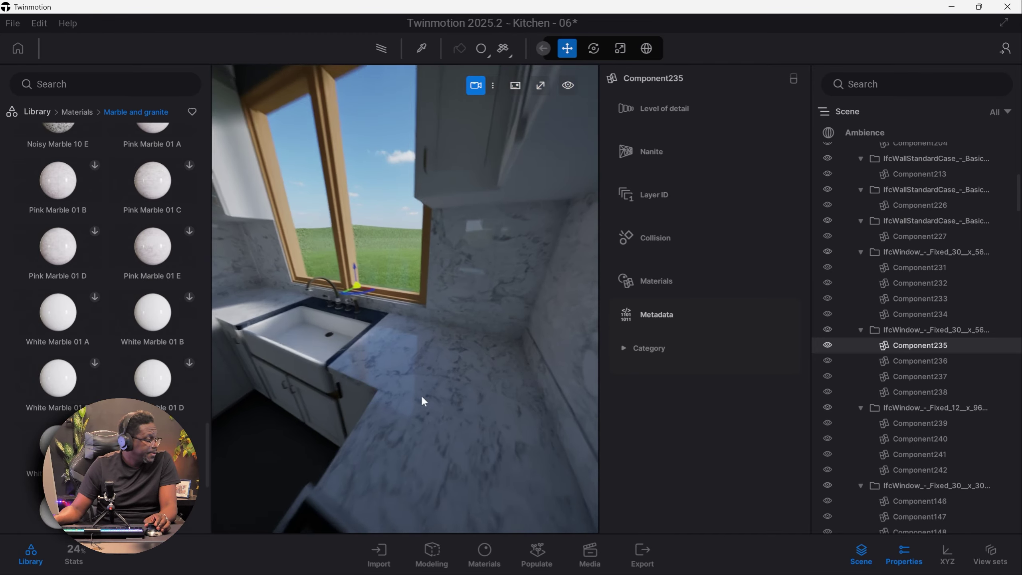
pyautogui.click(438, 357)
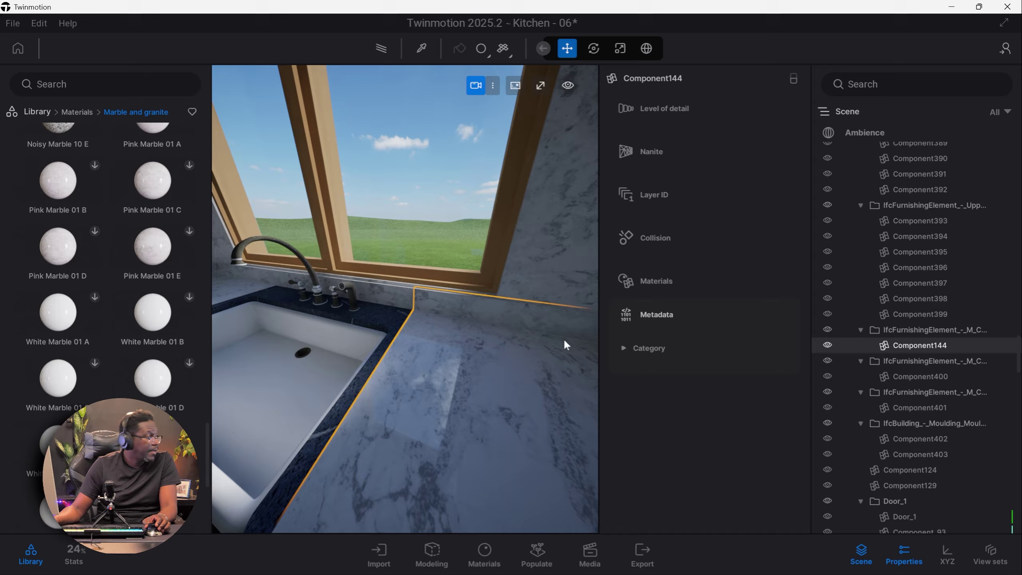
pyautogui.click(438, 331)
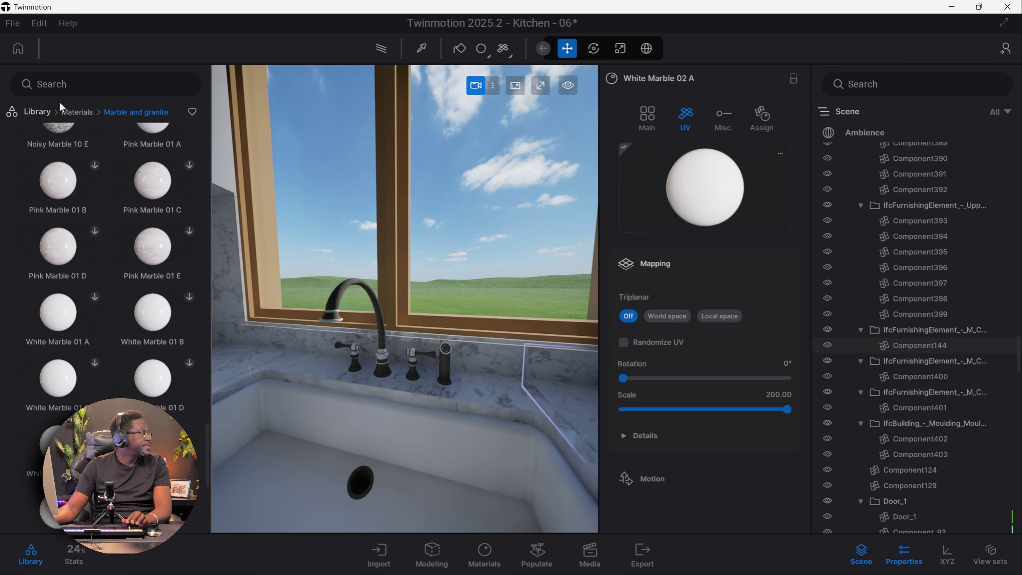
# Step: Find the Gold material in the library's Metal category and download it
pyautogui.click(71, 113)
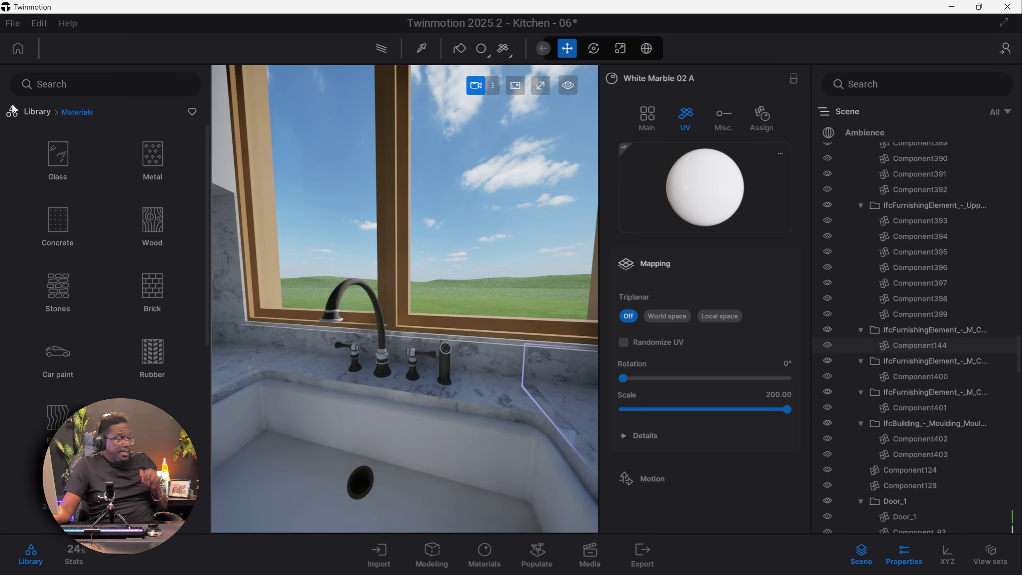
pyautogui.scroll(-8, 119, 258)
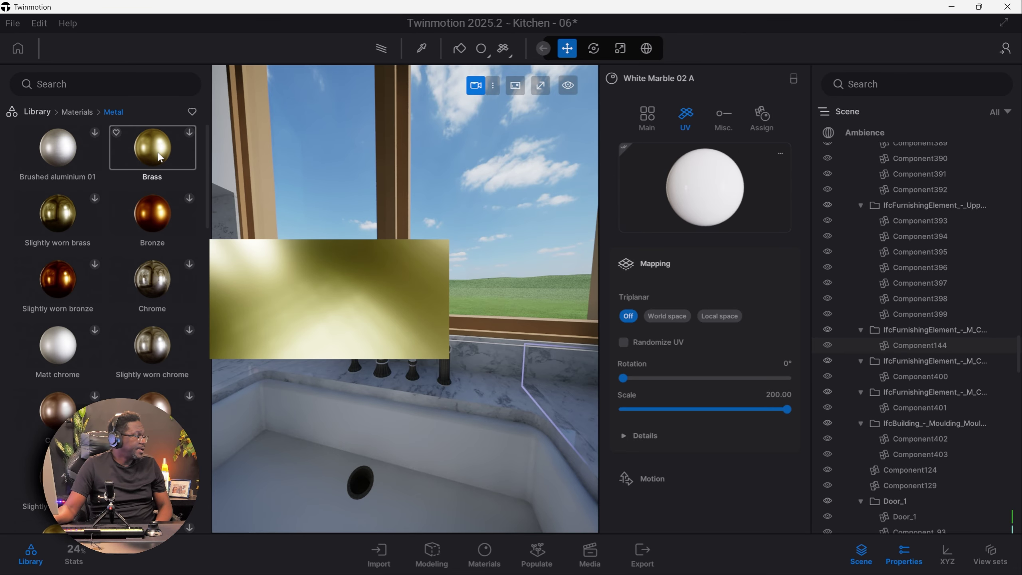
pyautogui.scroll(-4, 61, 322)
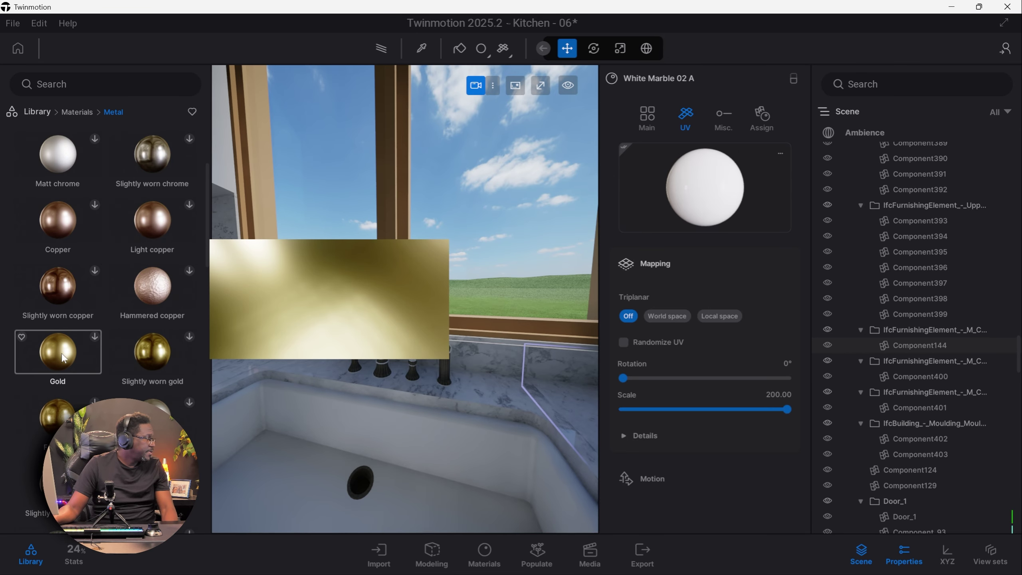
pyautogui.click(95, 336)
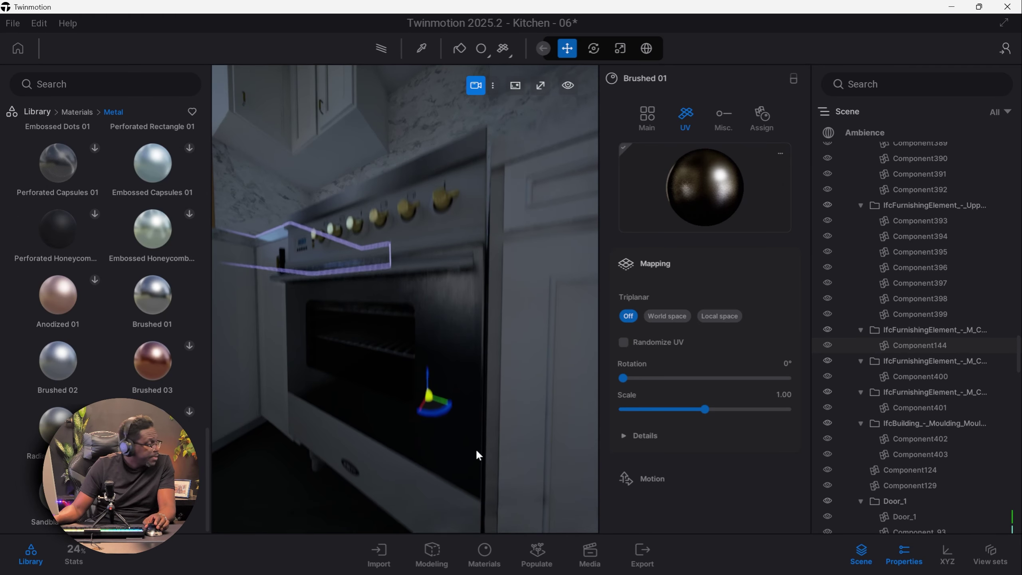
# Step: Apply the Brushed 01 and Brushed 02 metals to the stove, with Brushed 01 on its bottom drawer front
pyautogui.scroll(-5, 477, 454)
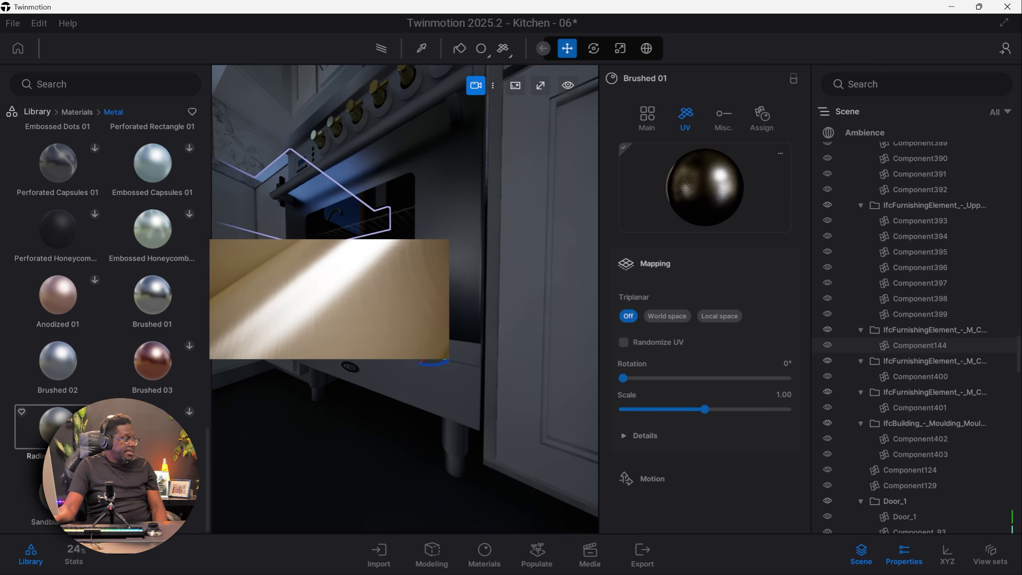
pyautogui.click(483, 555)
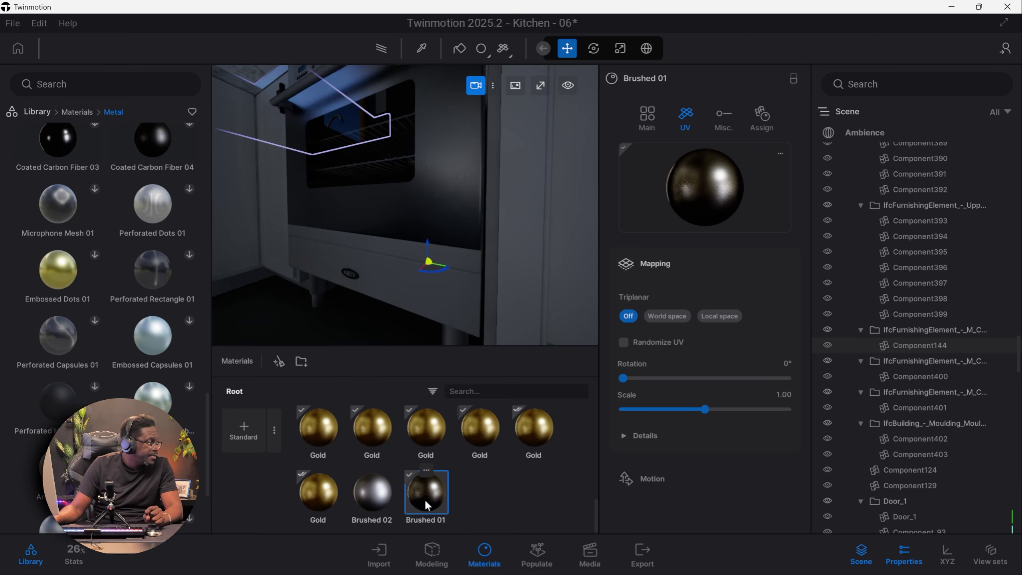
pyautogui.moveTo(427, 505); pyautogui.dragTo(463, 292)
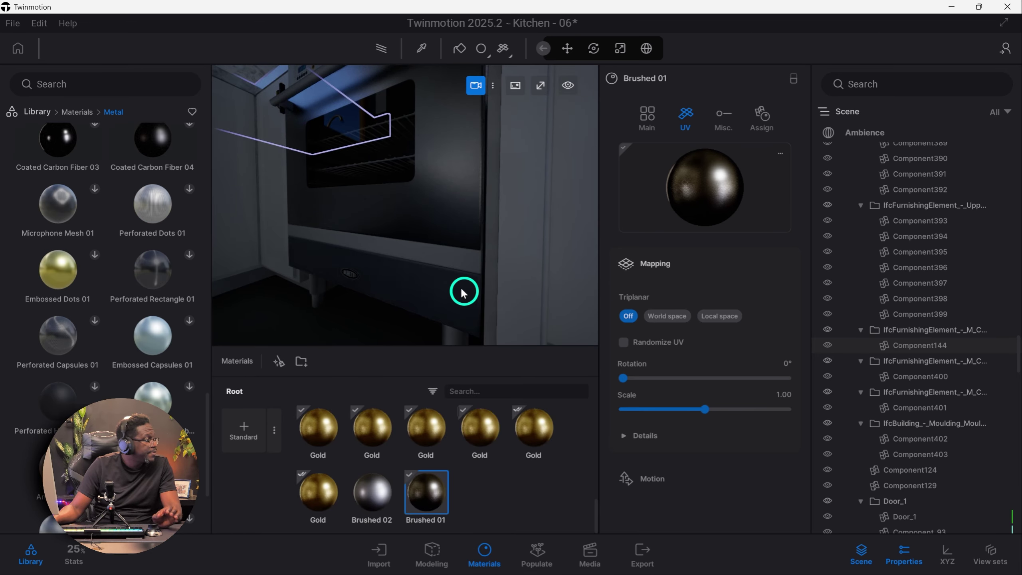
pyautogui.click(373, 510)
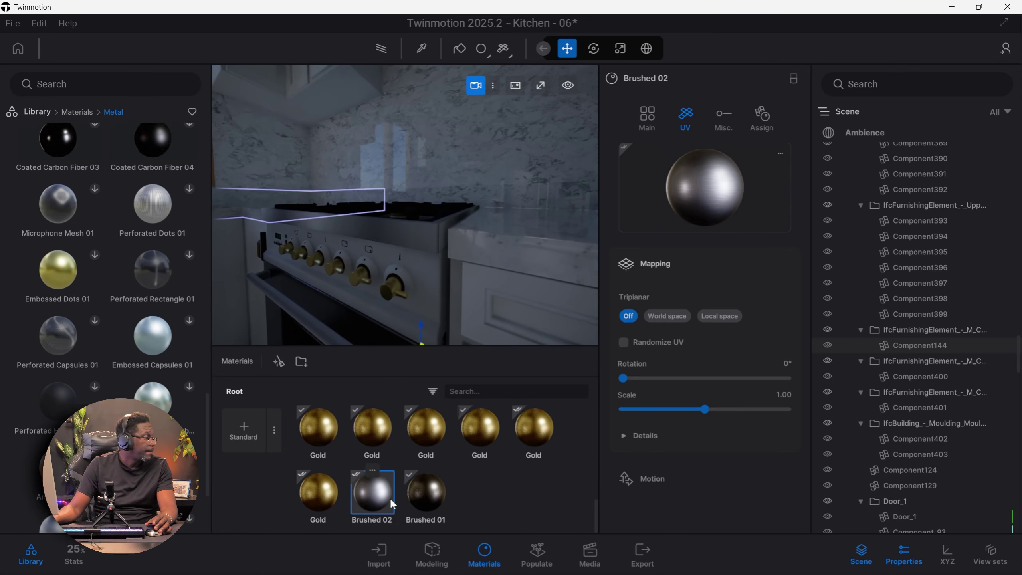
pyautogui.moveTo(390, 496); pyautogui.dragTo(432, 318)
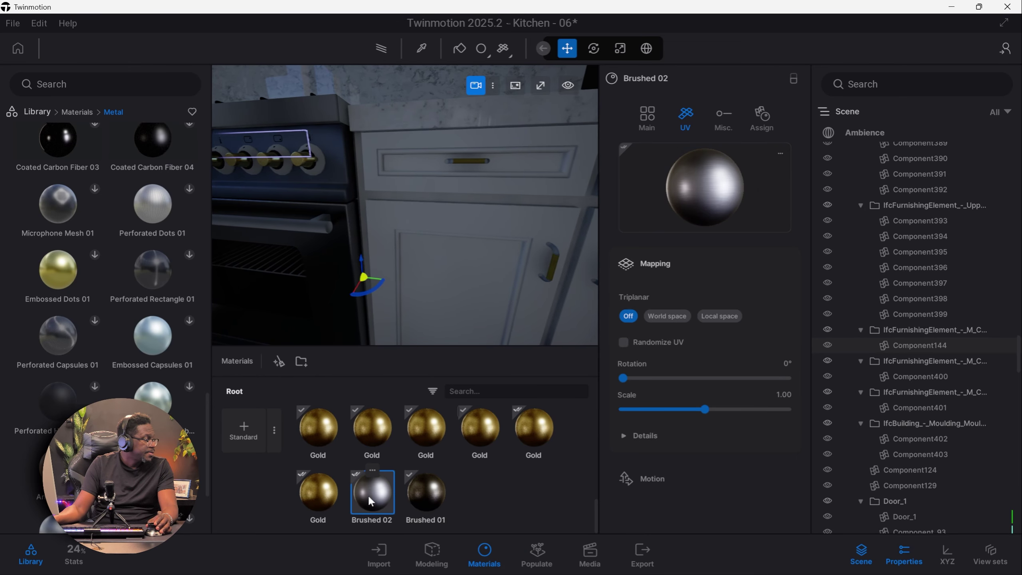
# Step: Apply the Gold material to the remaining dark handles on the cabinet doors
pyautogui.moveTo(310, 499); pyautogui.dragTo(548, 246)
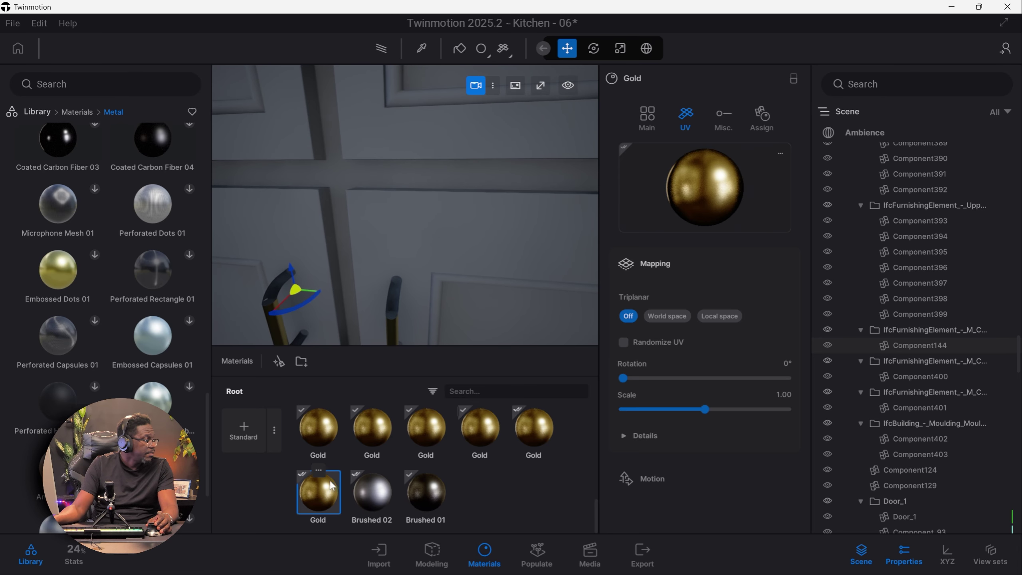
pyautogui.moveTo(337, 419); pyautogui.dragTo(279, 286)
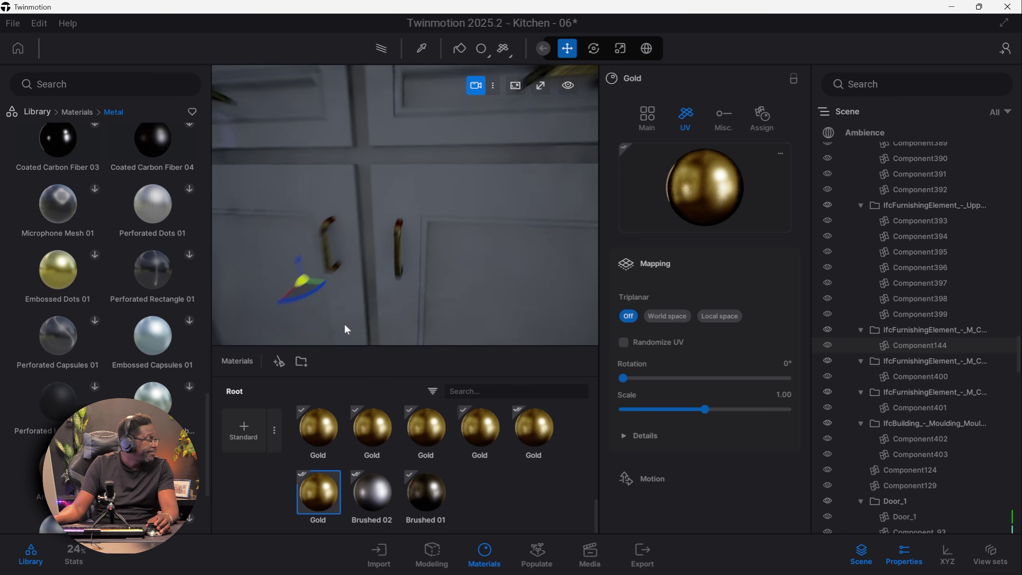
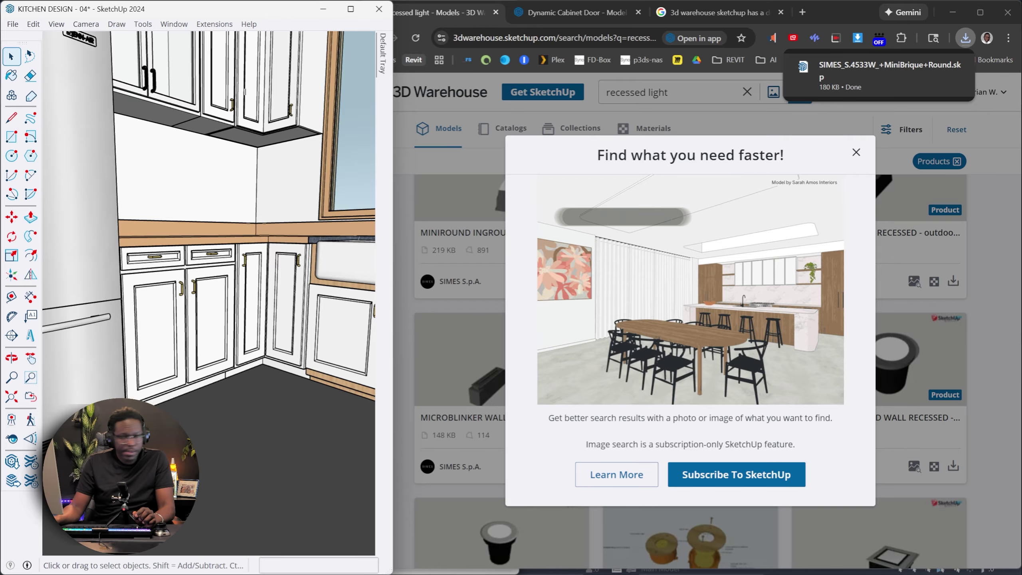
# Step: Switch to the Miro mood board and examine the reference photos for the recessed ceiling lights and the wall lamps above the window
pyautogui.hotkey('alt', 'Tab')
pyautogui.scroll(6, 304, 251)
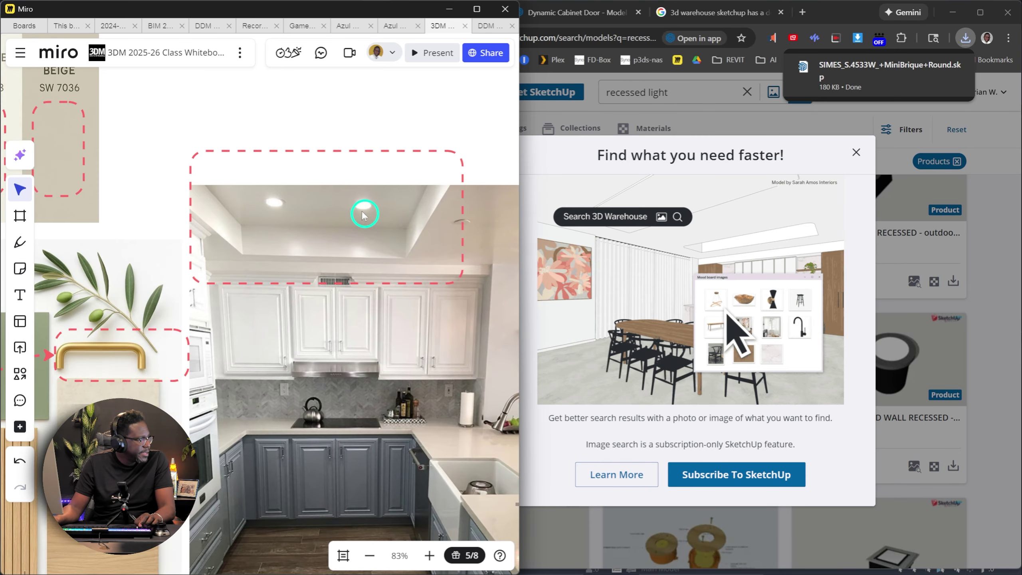
pyautogui.scroll(-6, 342, 210)
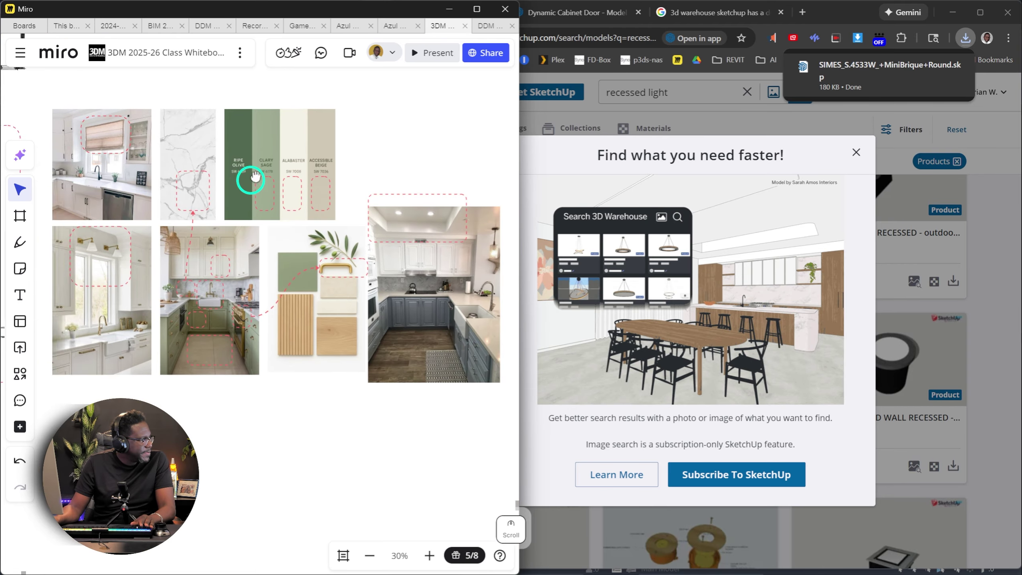
pyautogui.moveTo(173, 164); pyautogui.dragTo(246, 283, button='middle')
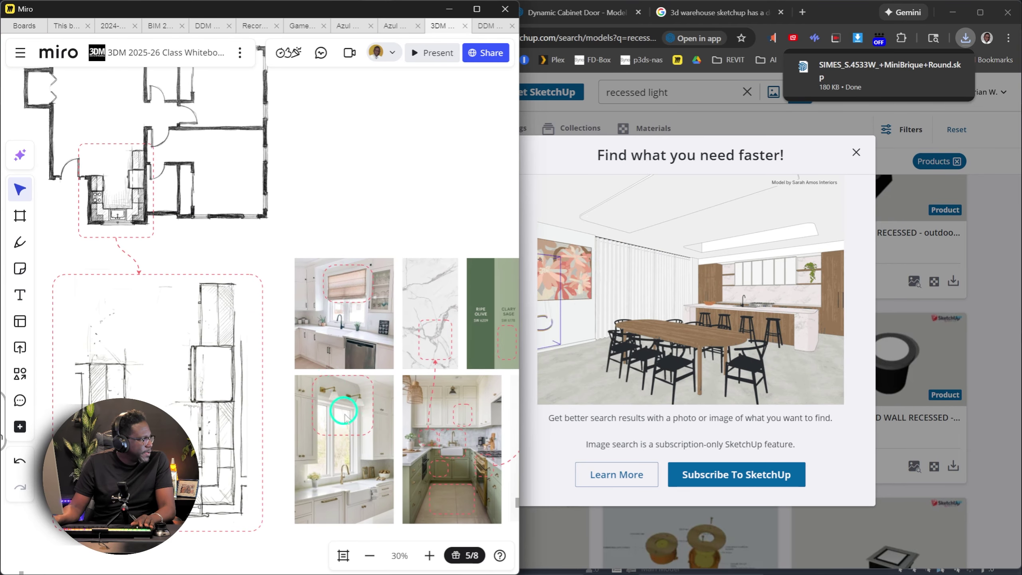
pyautogui.scroll(5, 342, 413)
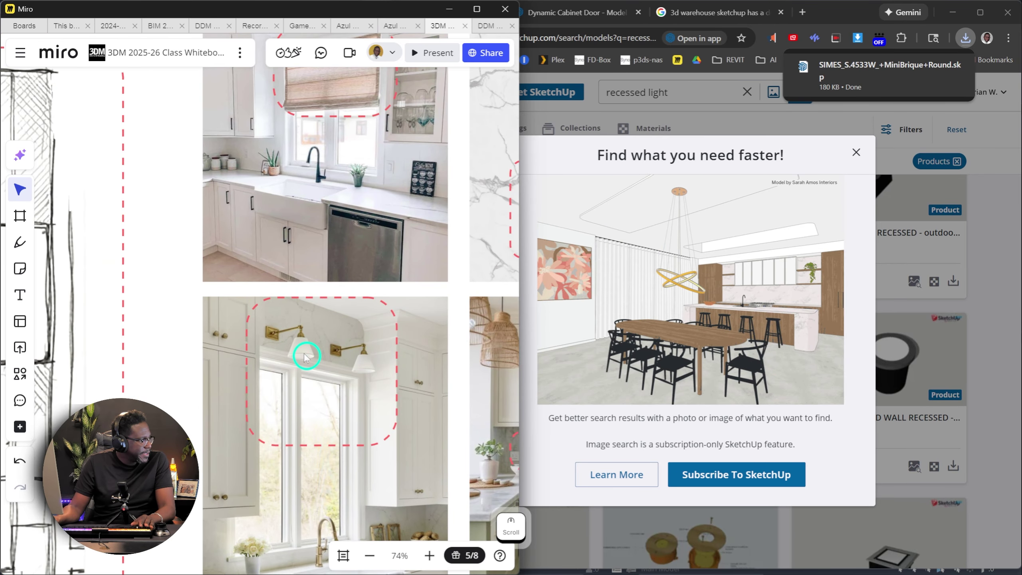
pyautogui.scroll(-5, 321, 354)
pyautogui.moveTo(449, 336); pyautogui.dragTo(404, 300, button='middle')
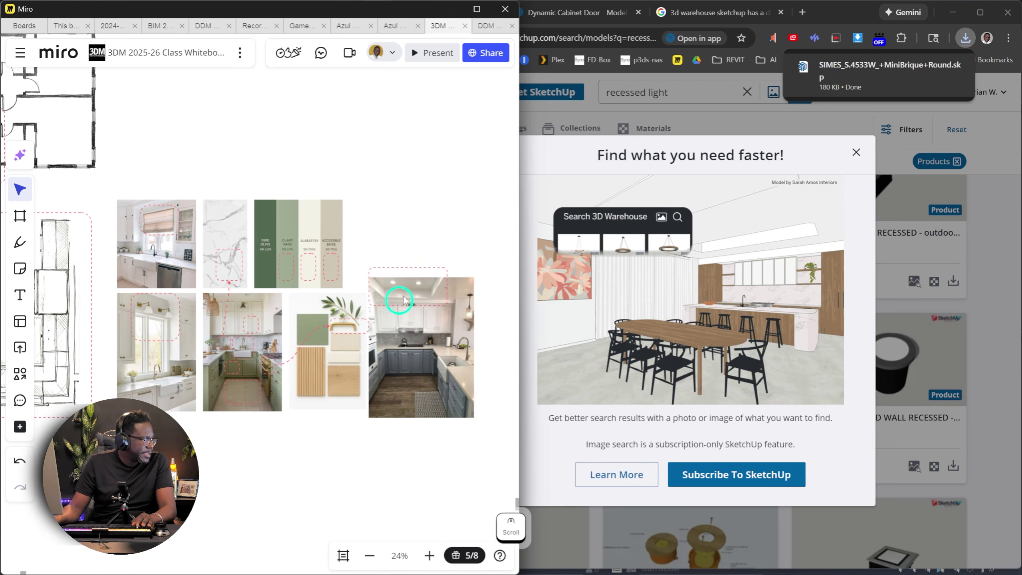
pyautogui.scroll(3, 404, 300)
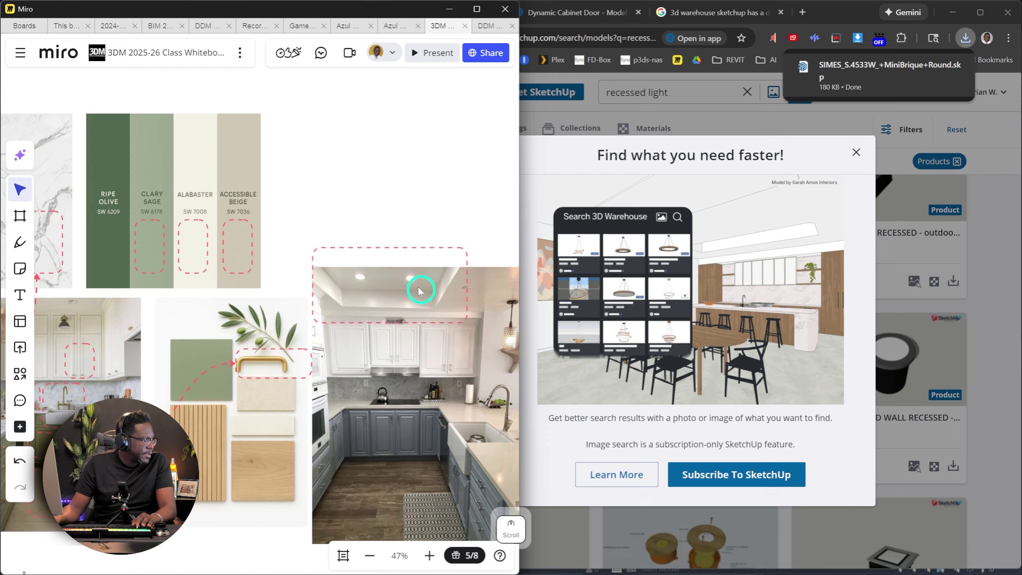
# Step: Import the downloaded MiniBrique Round recessed light from 3D Warehouse onto the kitchen floor in SketchUp, and return to Twinmotion
pyautogui.click(685, 92)
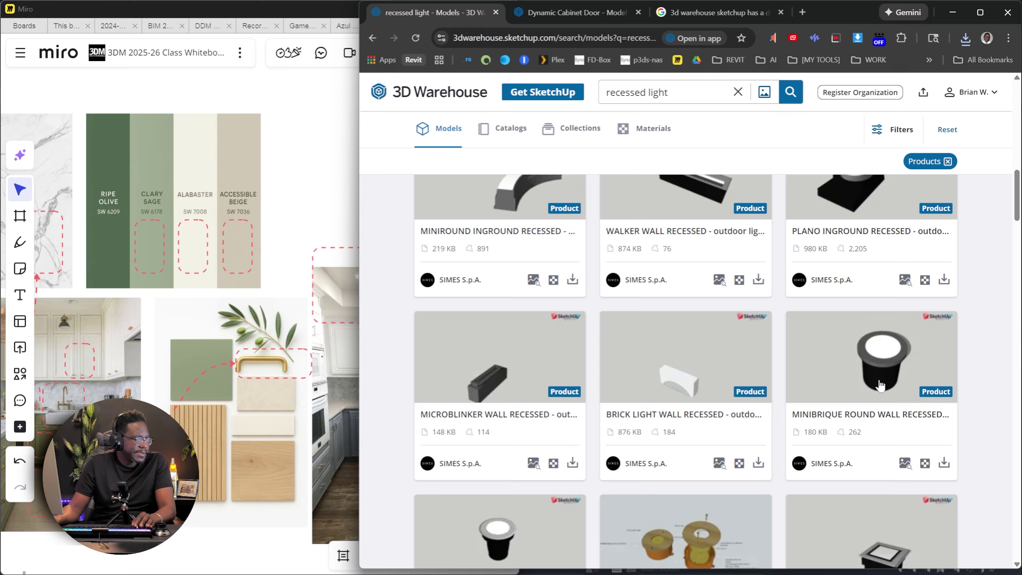
pyautogui.scroll(-1, 879, 384)
pyautogui.scroll(1, 879, 384)
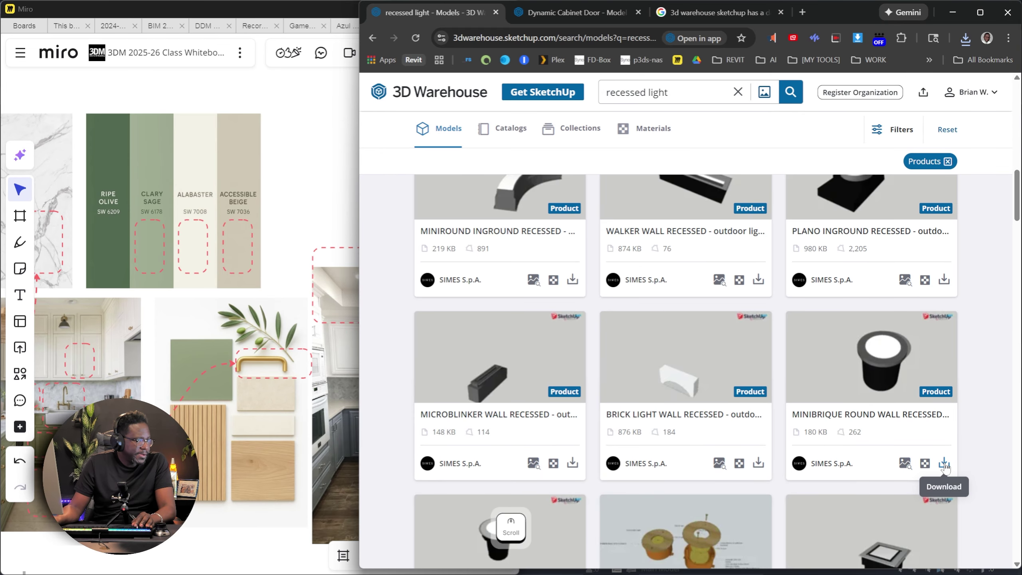
pyautogui.click(965, 38)
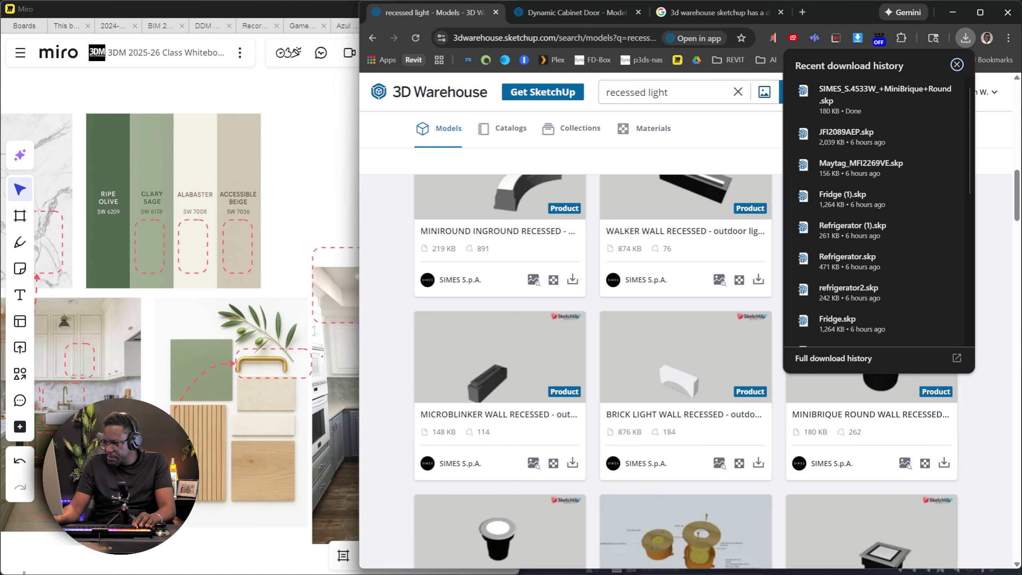
pyautogui.hotkey('alt', 'Tab')
pyautogui.click(966, 38)
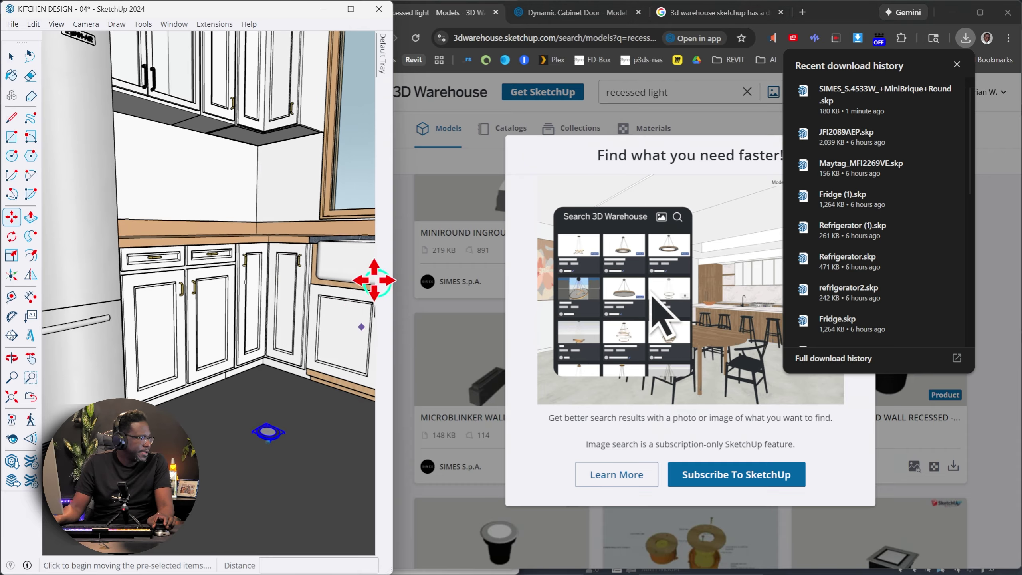
pyautogui.click(351, 9)
pyautogui.scroll(-2, 562, 425)
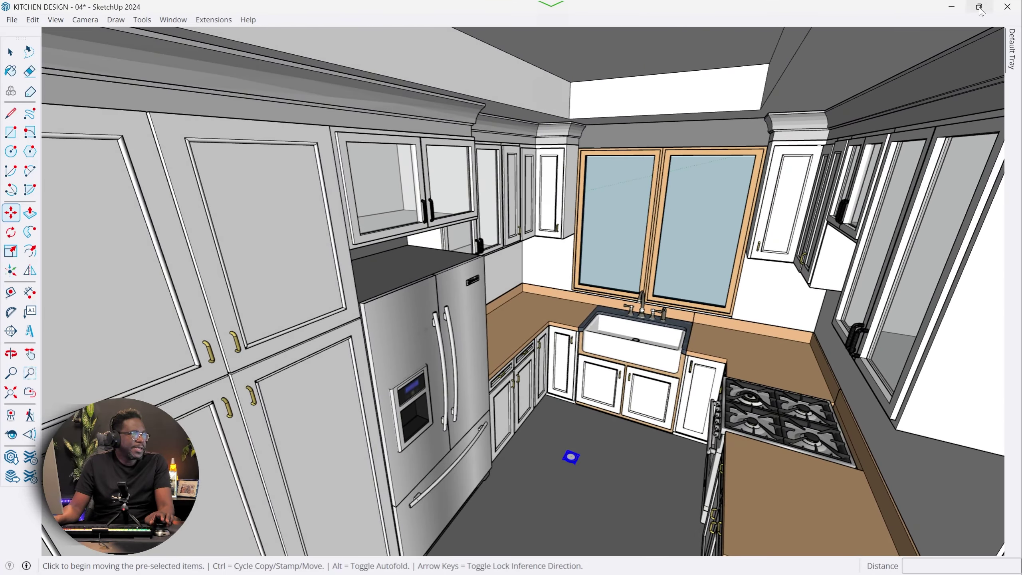
pyautogui.click(979, 7)
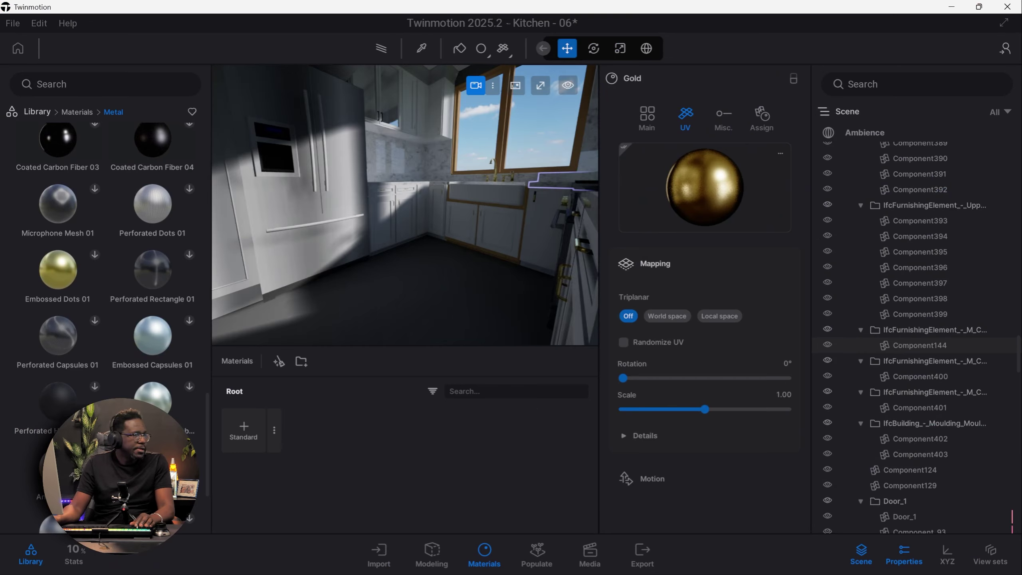
# Step: Hide the material properties and the scene list in Twinmotion, and return to SketchUp beside it
pyautogui.click(903, 555)
pyautogui.click(861, 555)
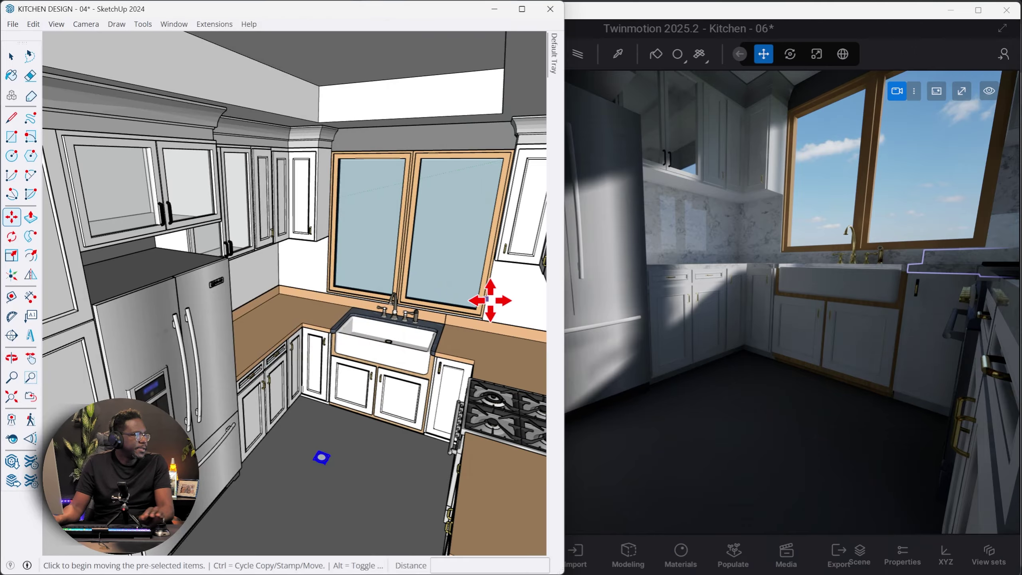
pyautogui.click(490, 300)
pyautogui.press('shift')
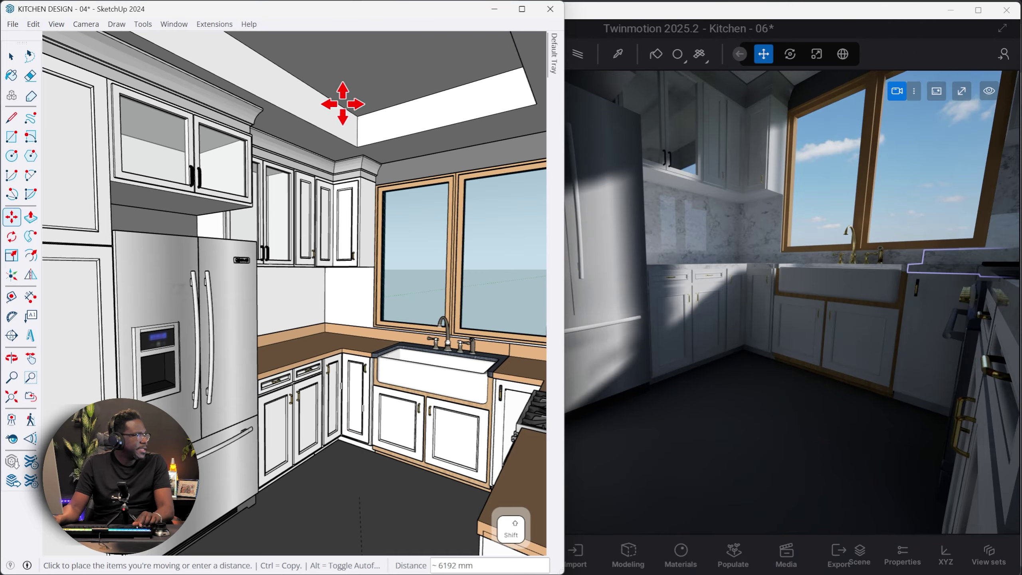
pyautogui.press('Up')
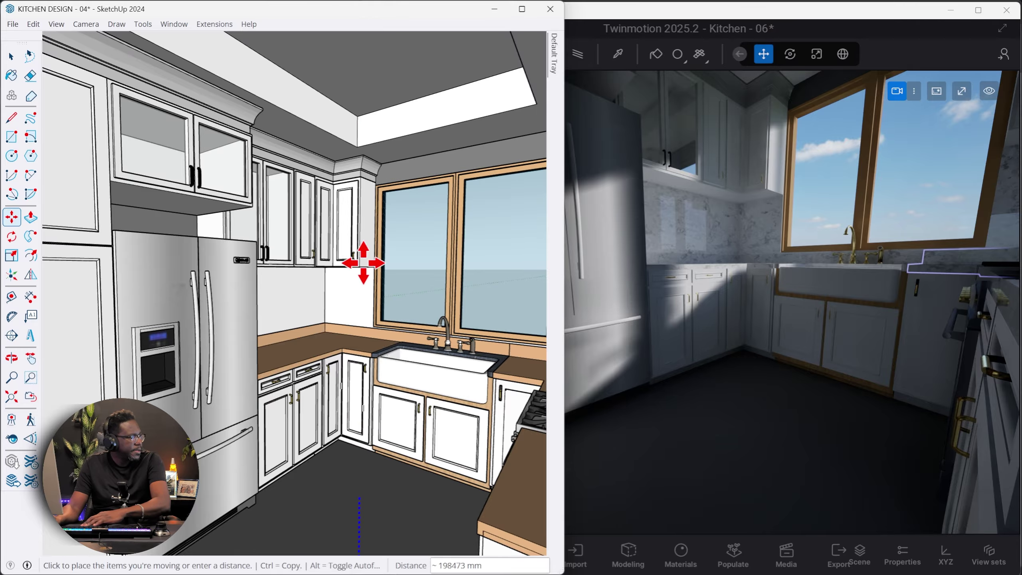
pyautogui.press('Escape')
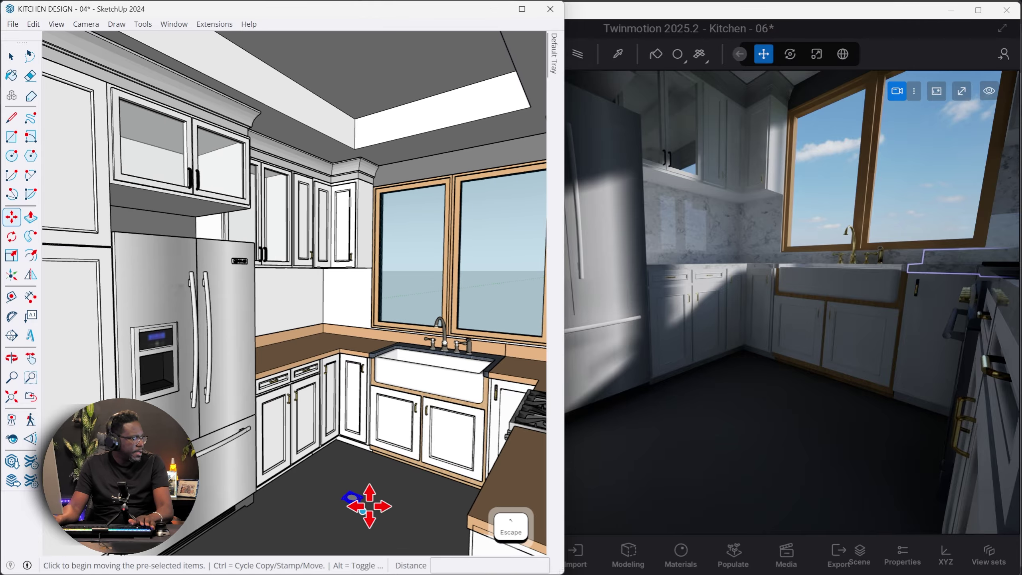
# Step: Cut the recessed light from the floor and paste it onto the raised ceiling near its corner by the window
pyautogui.hotkey('ctrl', 'v')
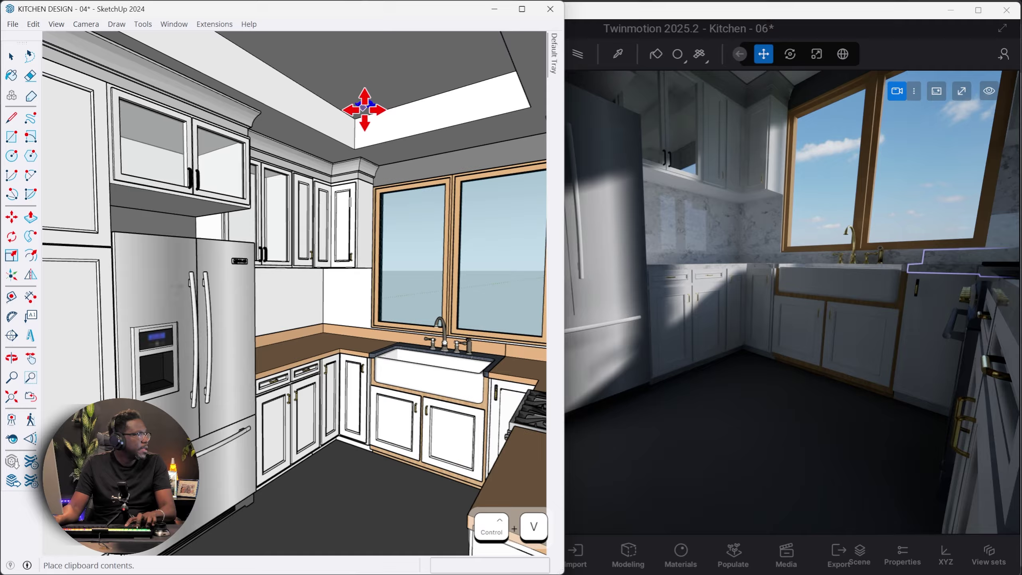
pyautogui.scroll(5, 366, 133)
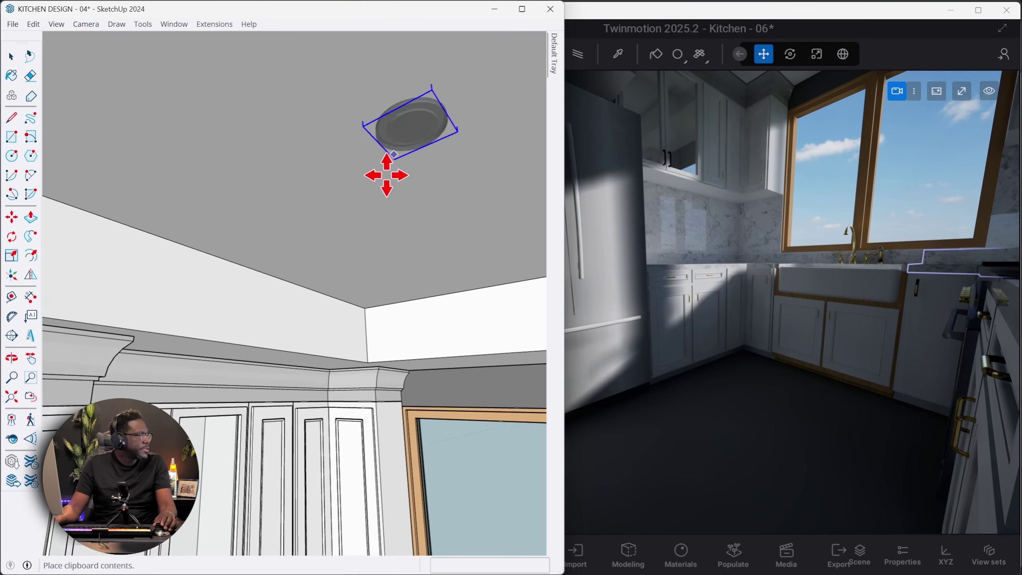
pyautogui.click(376, 219)
pyautogui.press('Escape')
pyautogui.press('Escape')
pyautogui.scroll(-6, 402, 262)
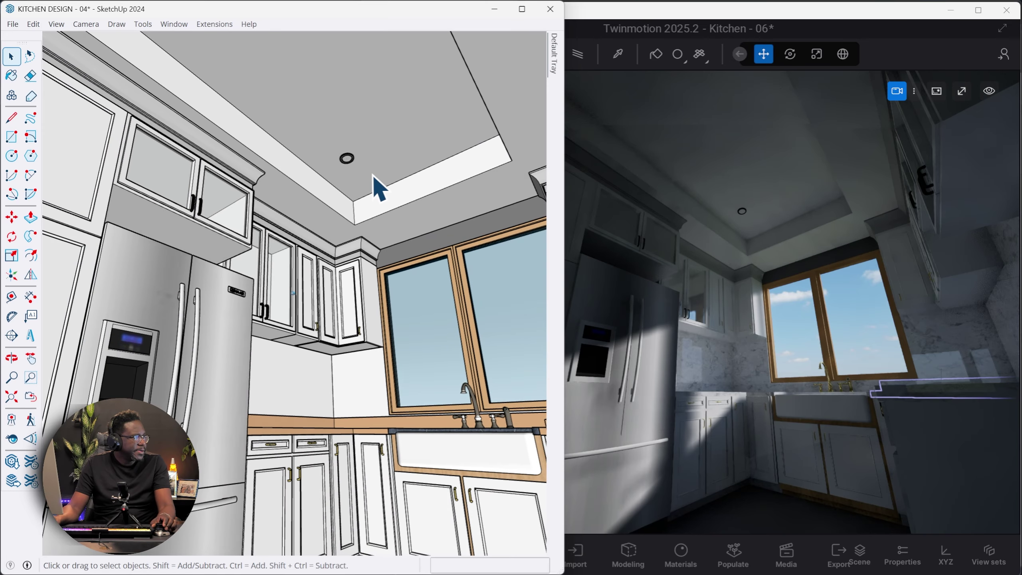
# Step: Copy the recessed light about 860 mm across the raised ceiling, parallel to the window wall, to form a pair
pyautogui.scroll(3, 373, 177)
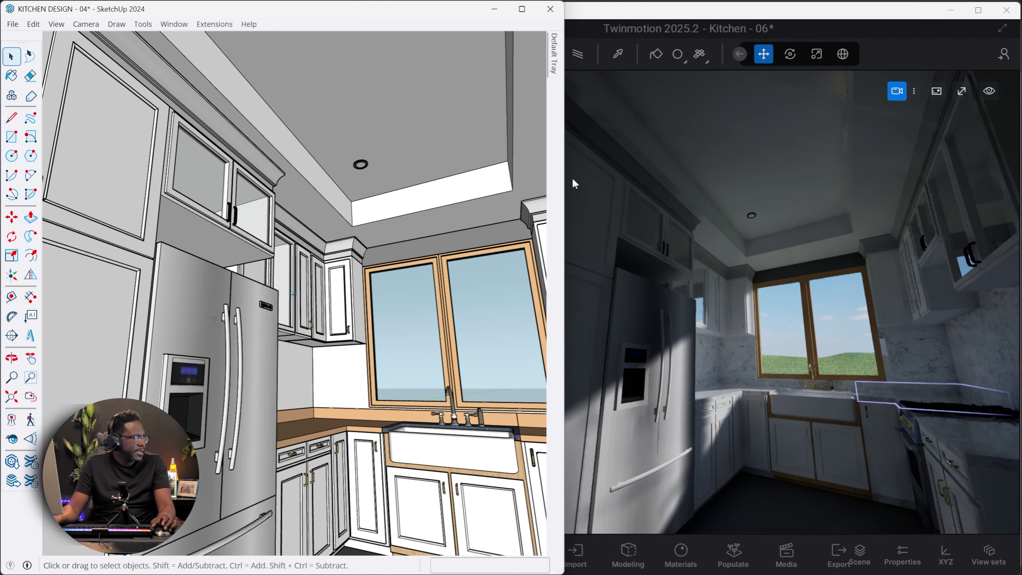
pyautogui.scroll(4, 413, 164)
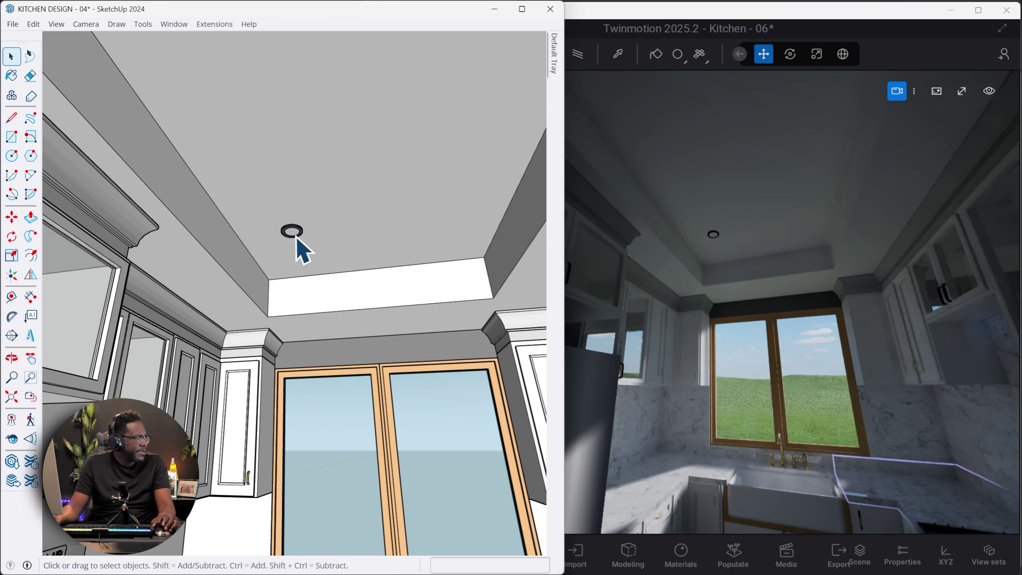
pyautogui.click(295, 235)
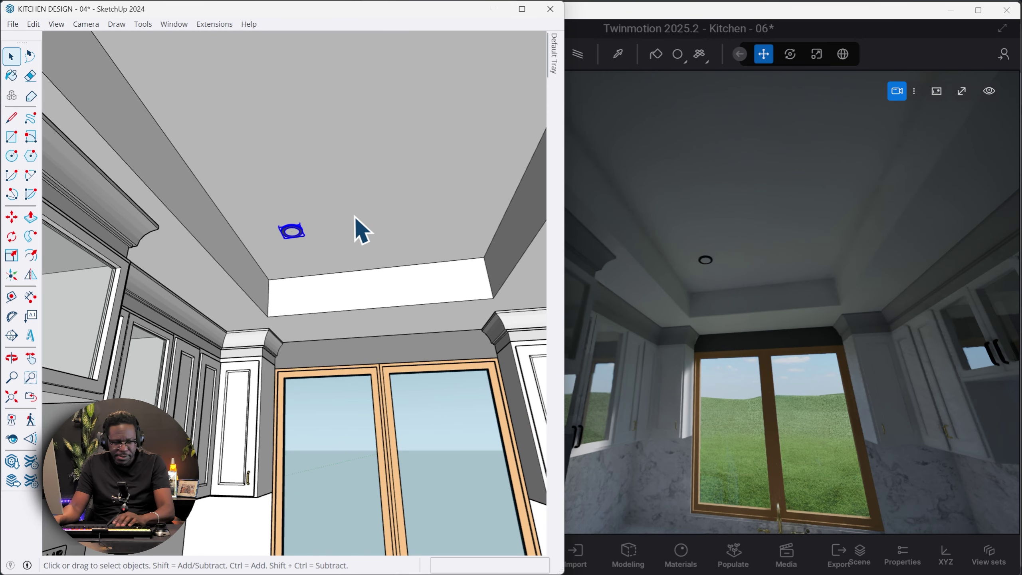
pyautogui.press('m')
pyautogui.click(304, 264)
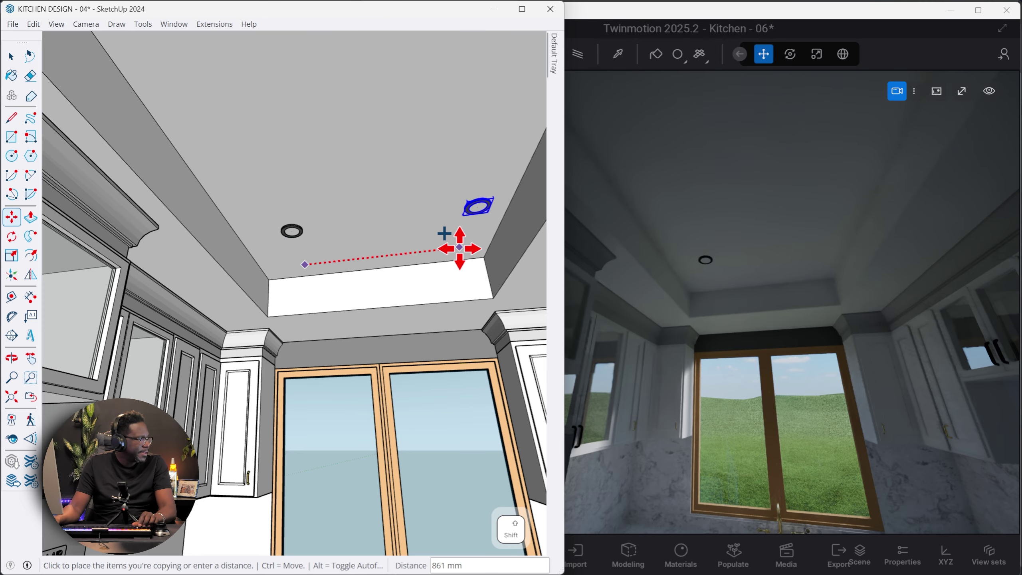
pyautogui.hotkey('ctrl', 't')
pyautogui.press('space')
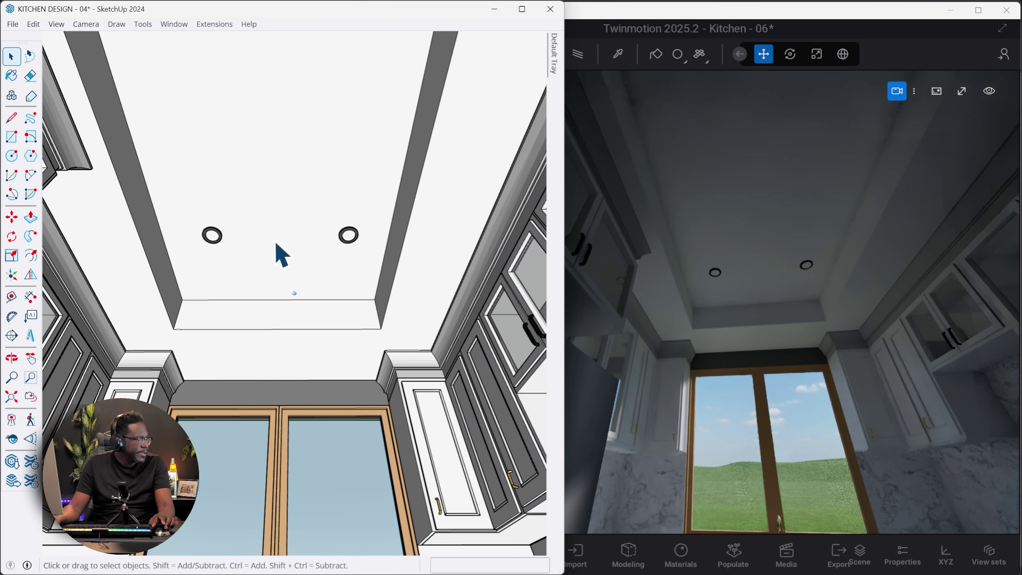
# Step: Try to copy the pair of ceiling lights away from the window in three more rows, spaced freehand about 620 to 710 mm
pyautogui.click(219, 236)
pyautogui.keyDown('shift'); pyautogui.click(349, 238); pyautogui.keyUp('shift')
pyautogui.press('m')
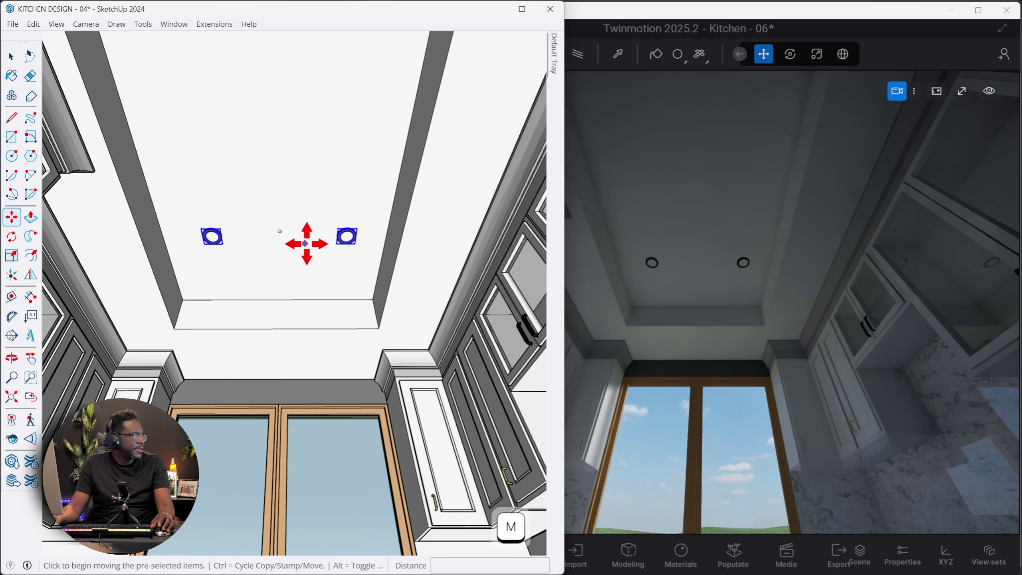
pyautogui.click(318, 320)
pyautogui.press('ctrl')
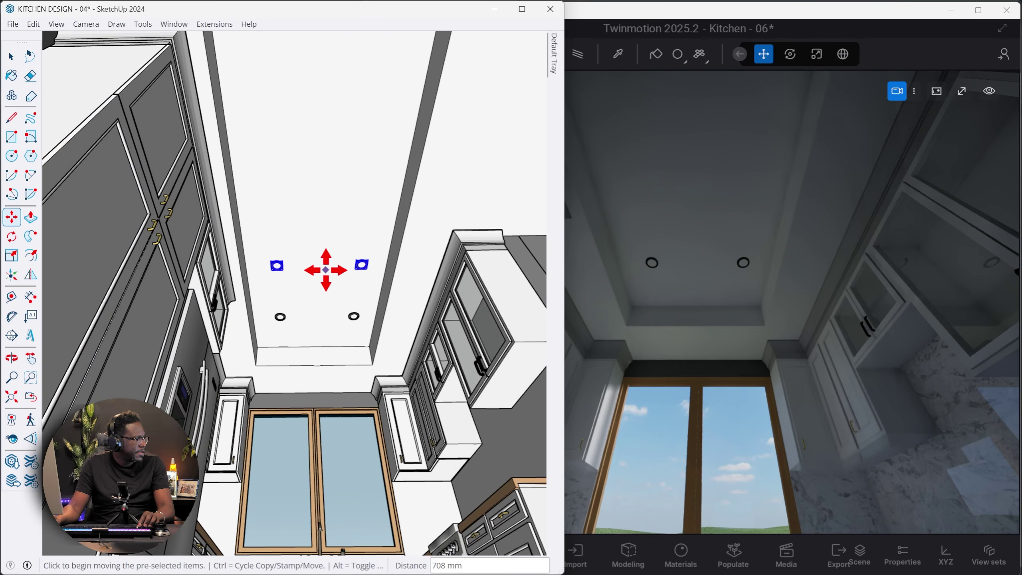
pyautogui.click(326, 270)
pyautogui.press('ctrl')
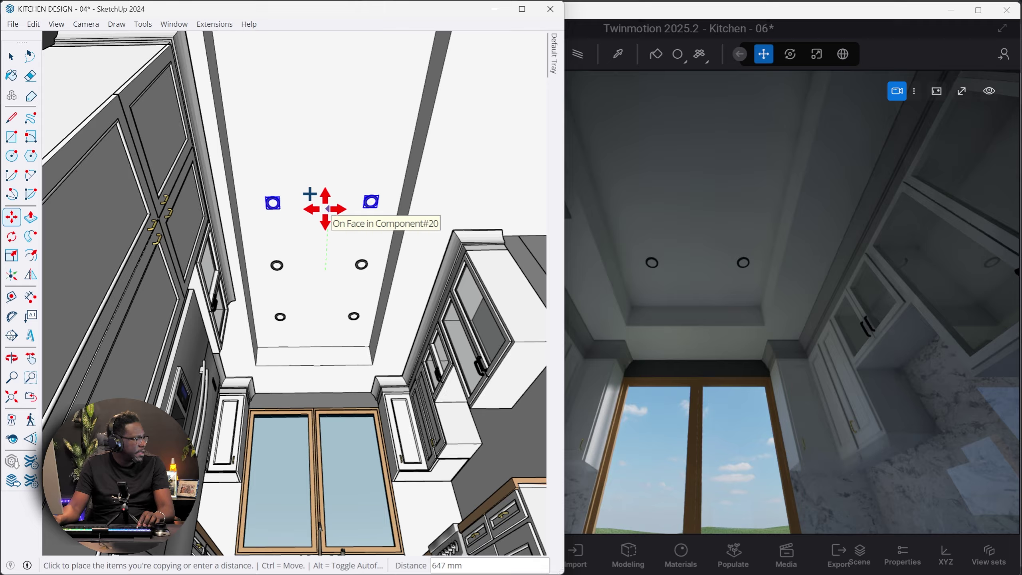
pyautogui.click(323, 222)
pyautogui.press('ctrl')
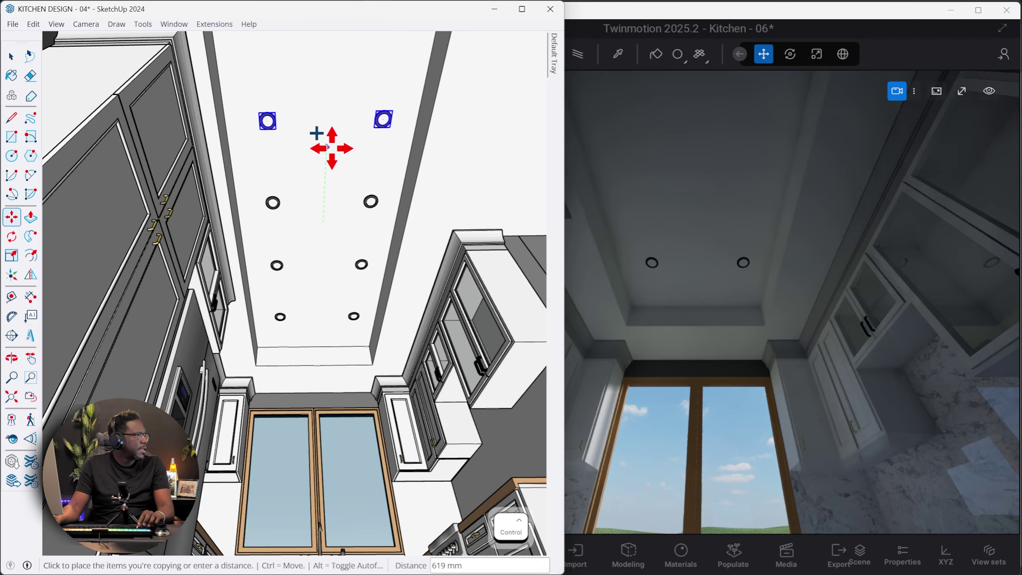
pyautogui.click(328, 147)
pyautogui.moveTo(328, 147)
pyautogui.mouseDown(button='middle')
pyautogui.moveTo(331, 224)
pyautogui.moveTo(291, 282)
pyautogui.mouseUp(button='middle')
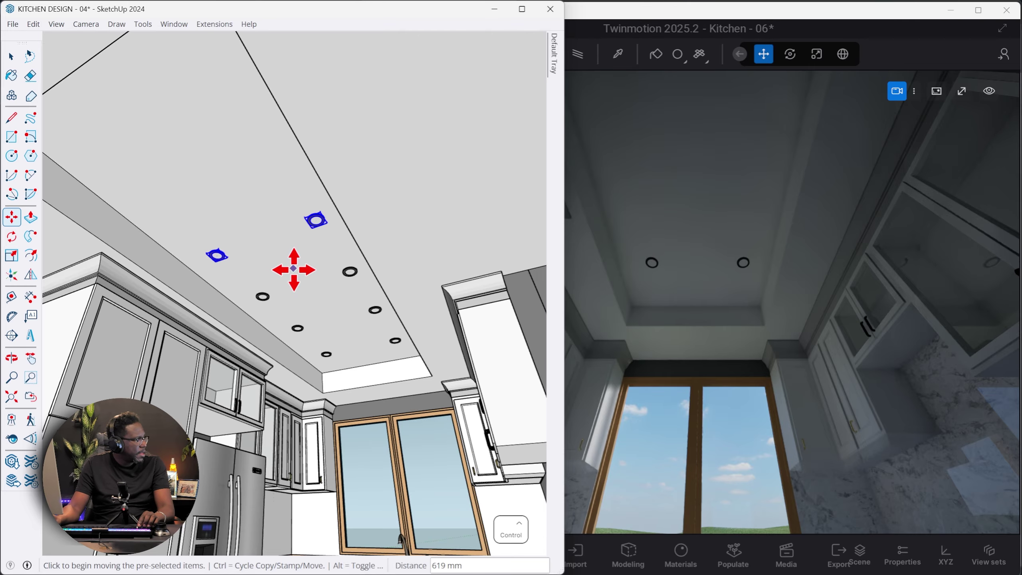
pyautogui.hotkey('ctrl', 'z')
# Step: Copy the pair of ceiling lights away from the window in two more rows, using a 1300 mm spacing
pyautogui.press('space')
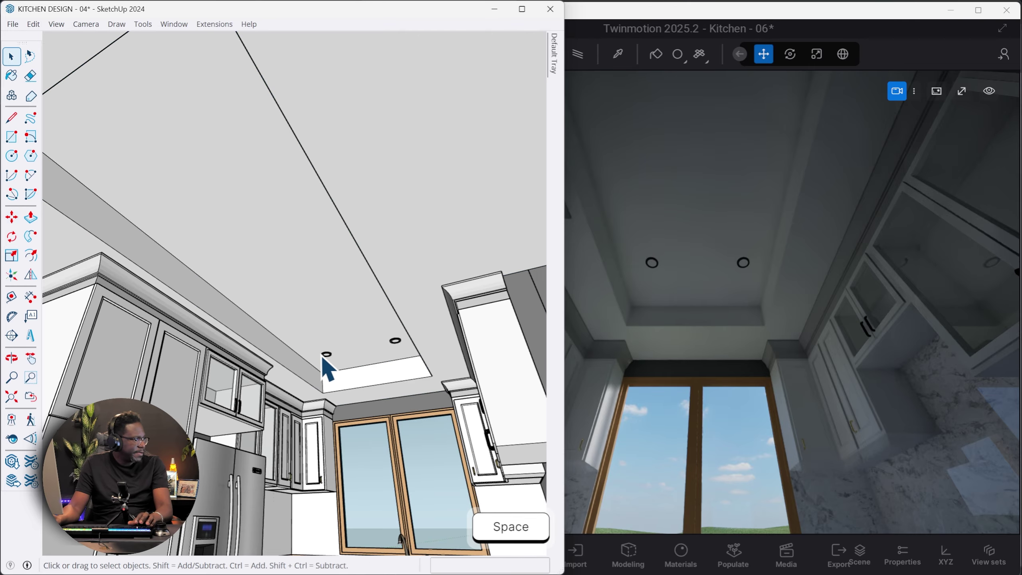
pyautogui.keyDown('ctrl'); pyautogui.click(395, 344); pyautogui.keyUp('ctrl')
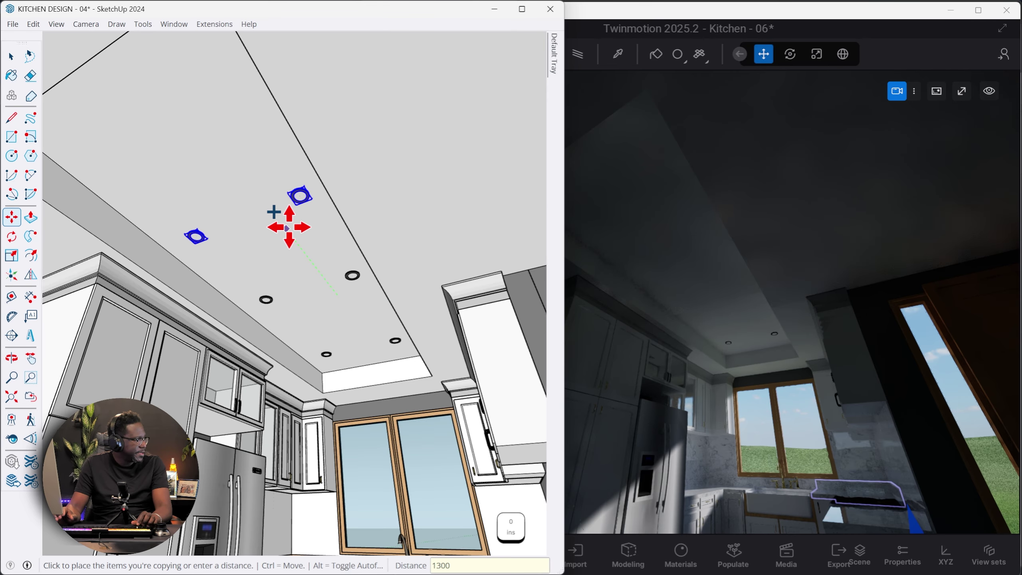
pyautogui.press('Return')
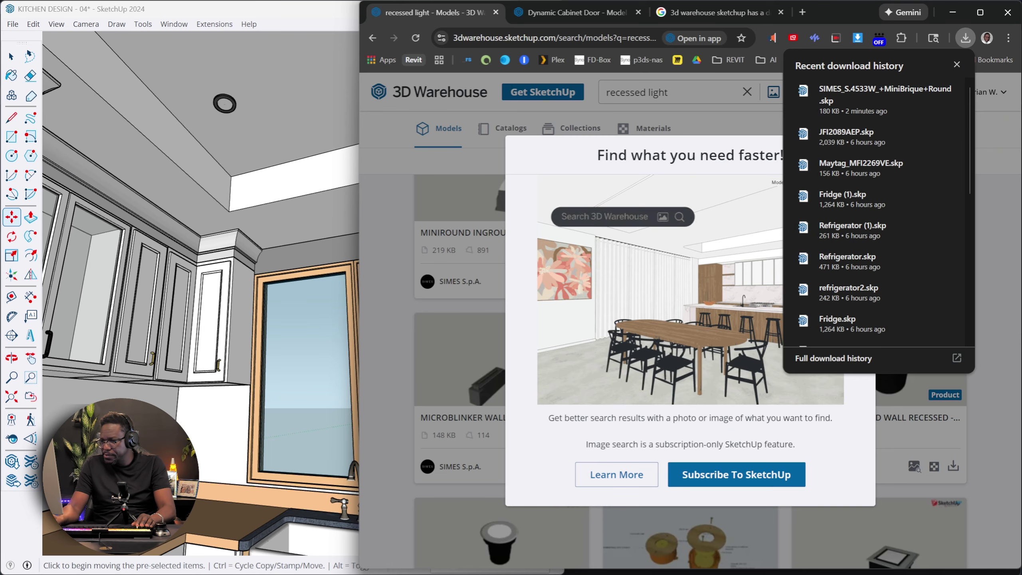
# Step: Search the 3D Warehouse products for wall lamps and look through the results
pyautogui.click(956, 65)
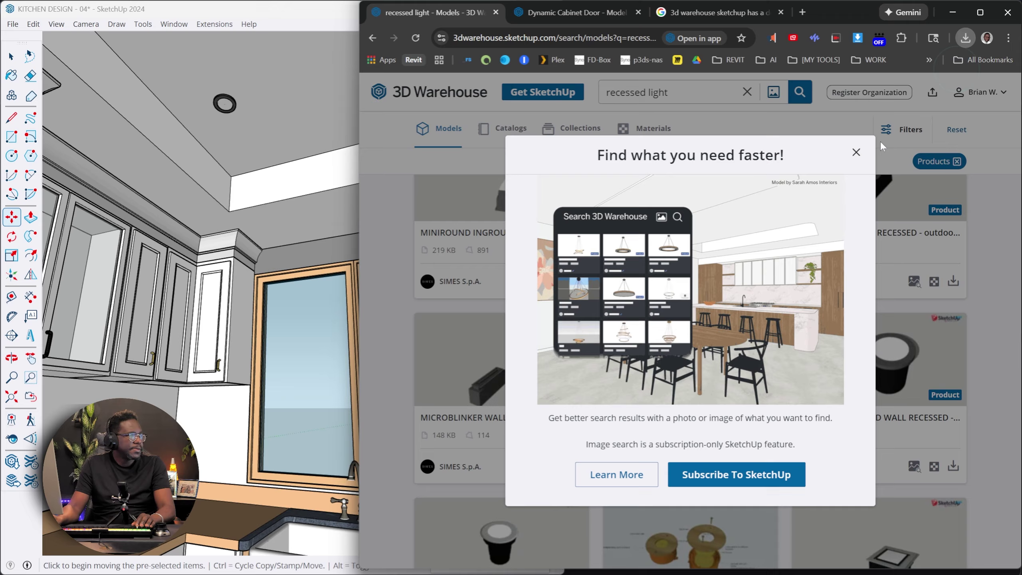
pyautogui.click(857, 153)
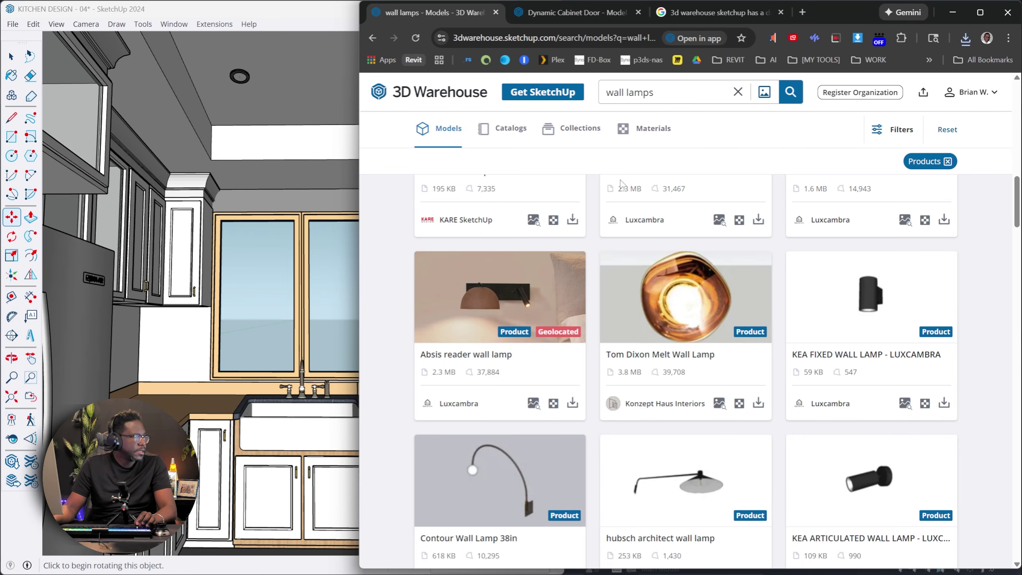
pyautogui.scroll(-6, 622, 183)
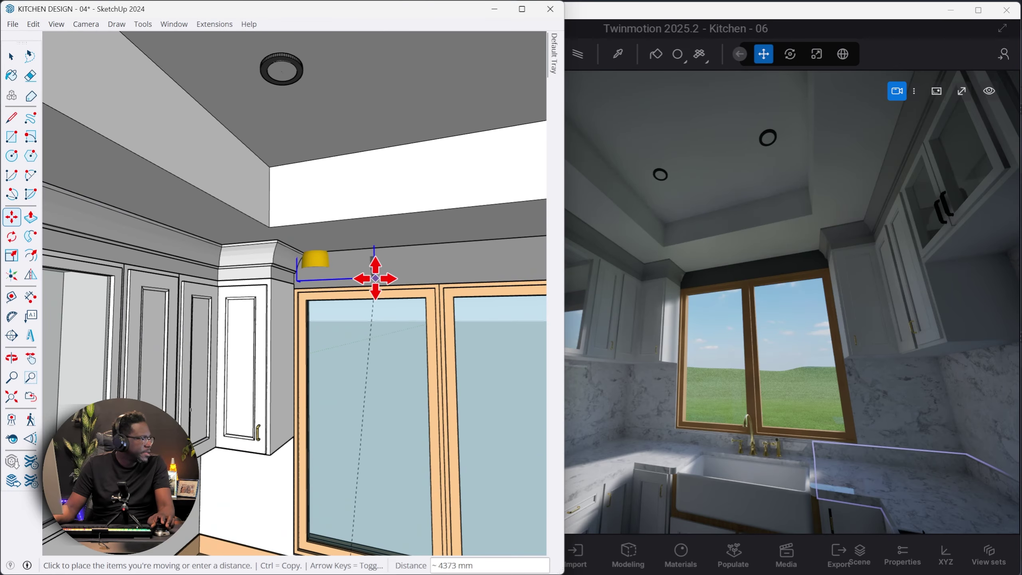
# Step: Move the yellow wall lamp onto the wall above the window's left pane and adjust its base to sit just above the frame
pyautogui.click(376, 279)
pyautogui.scroll(4, 374, 281)
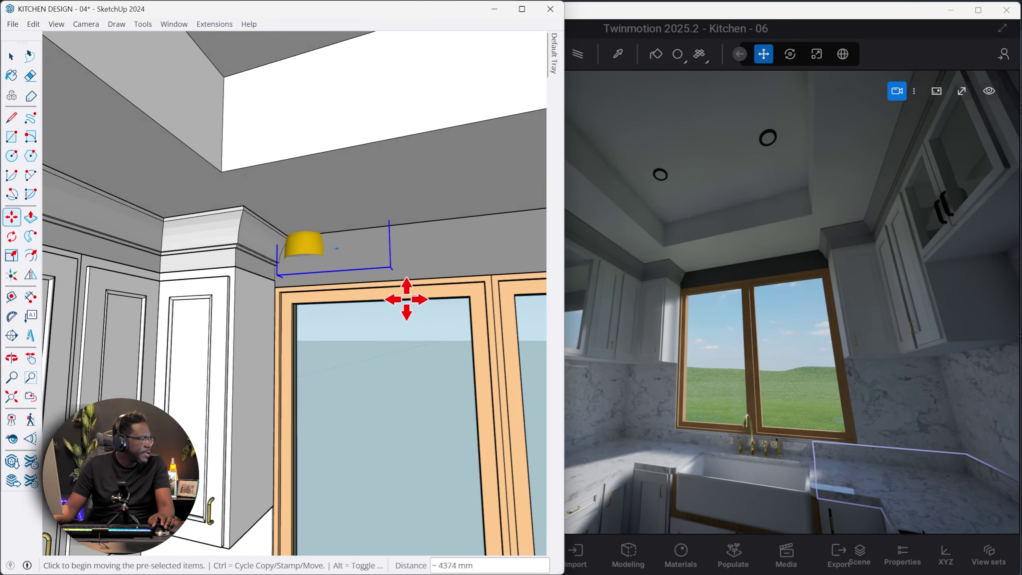
pyautogui.moveTo(406, 299); pyautogui.dragTo(393, 276, button='middle')
pyautogui.press('m')
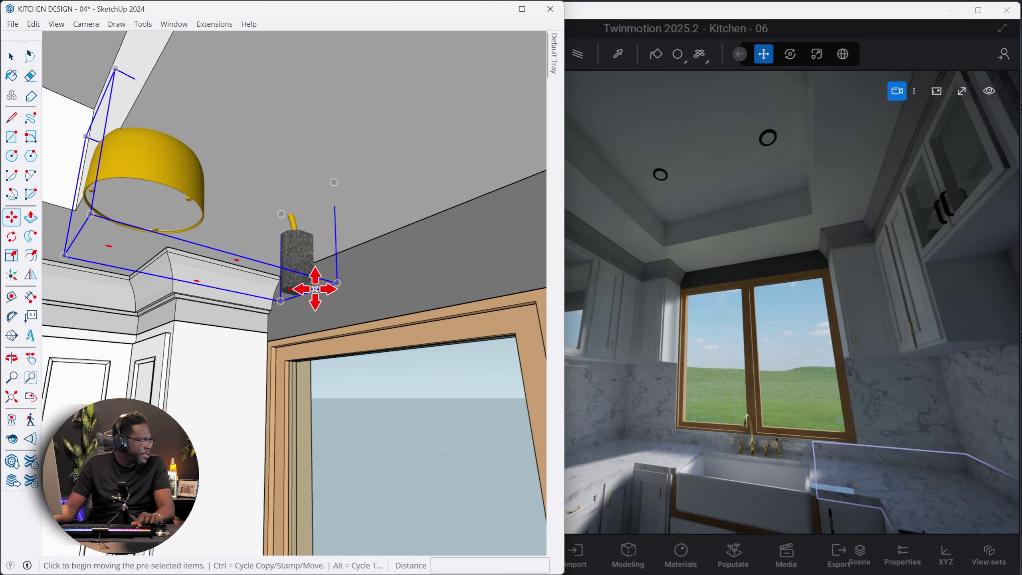
pyautogui.click(315, 289)
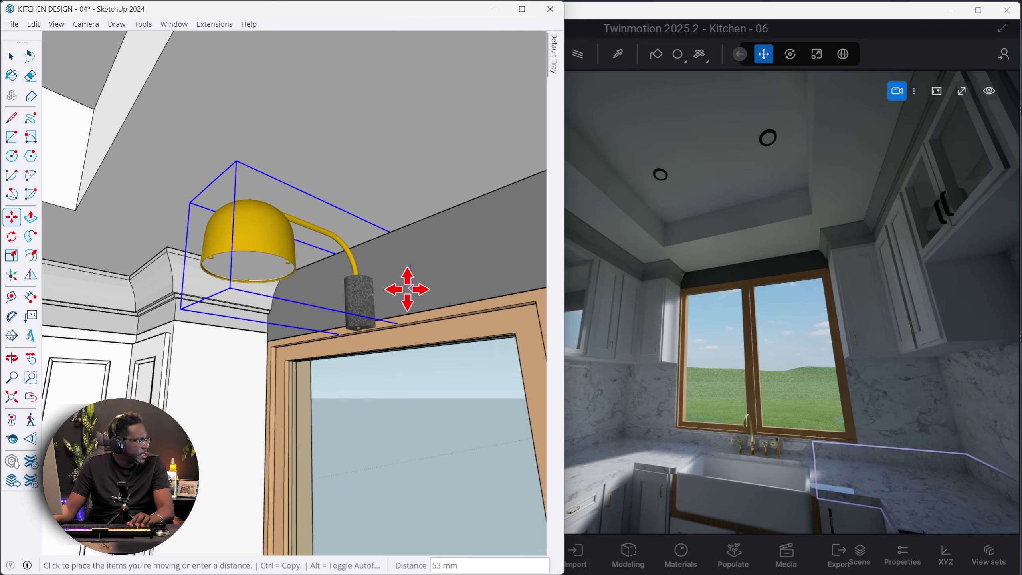
pyautogui.click(407, 290)
pyautogui.moveTo(399, 308); pyautogui.dragTo(335, 305, button='middle')
pyautogui.press('s')
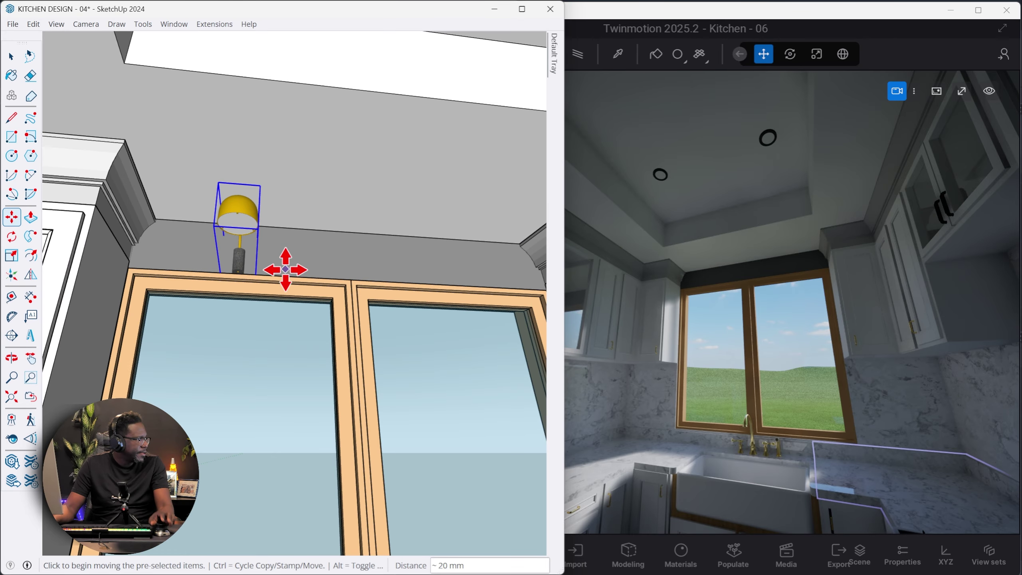
# Step: Copy the yellow wall lamp about 762 mm along the wall to above the window's right pane
pyautogui.click(244, 275)
pyautogui.press('ctrl')
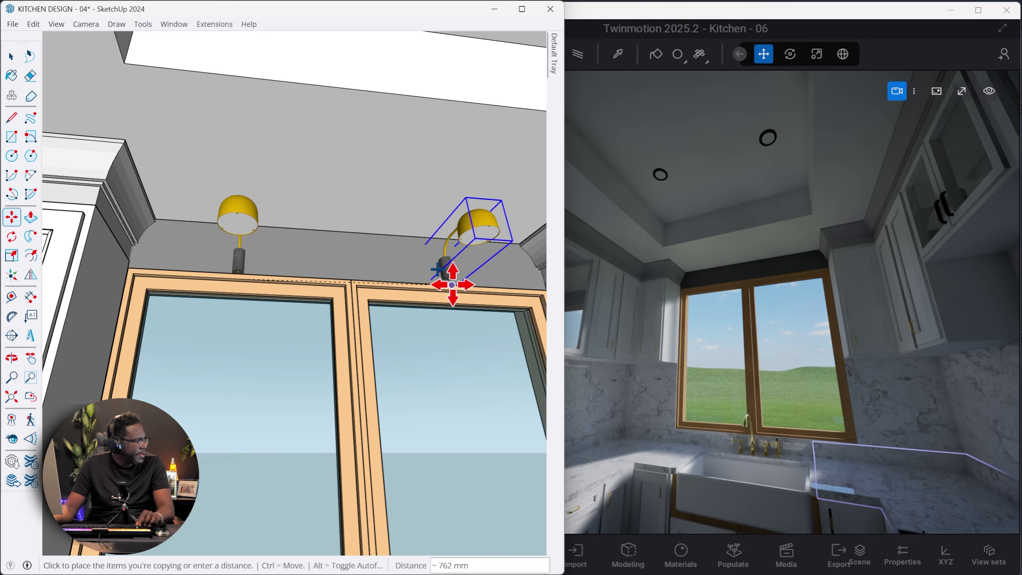
pyautogui.press('Escape')
pyautogui.press('space')
# Step: Open the yellow wall lamp above the left pane for editing and examine its shade, base and arm
pyautogui.scroll(7, 369, 256)
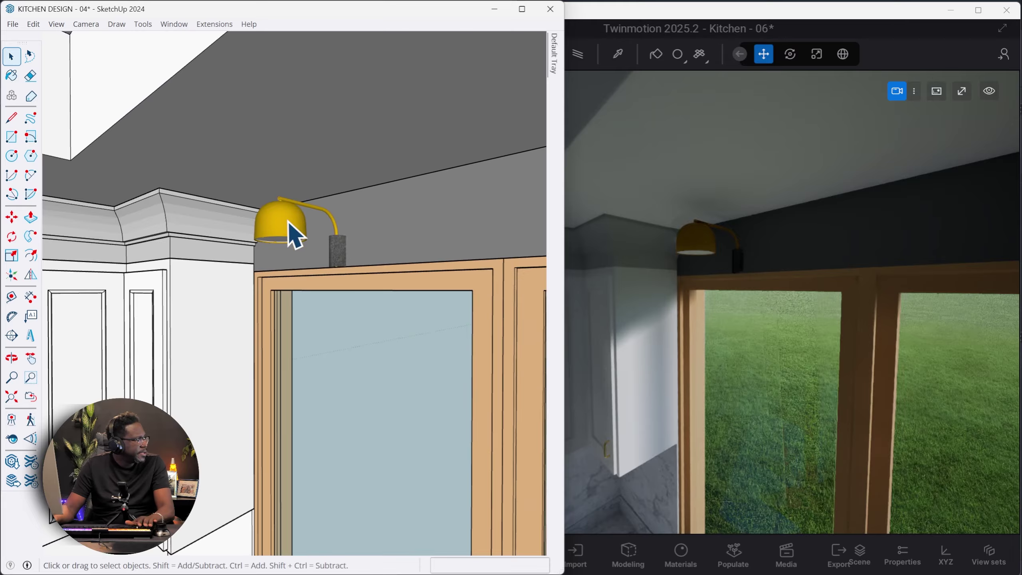
pyautogui.click(289, 222)
pyautogui.doubleClick(288, 222)
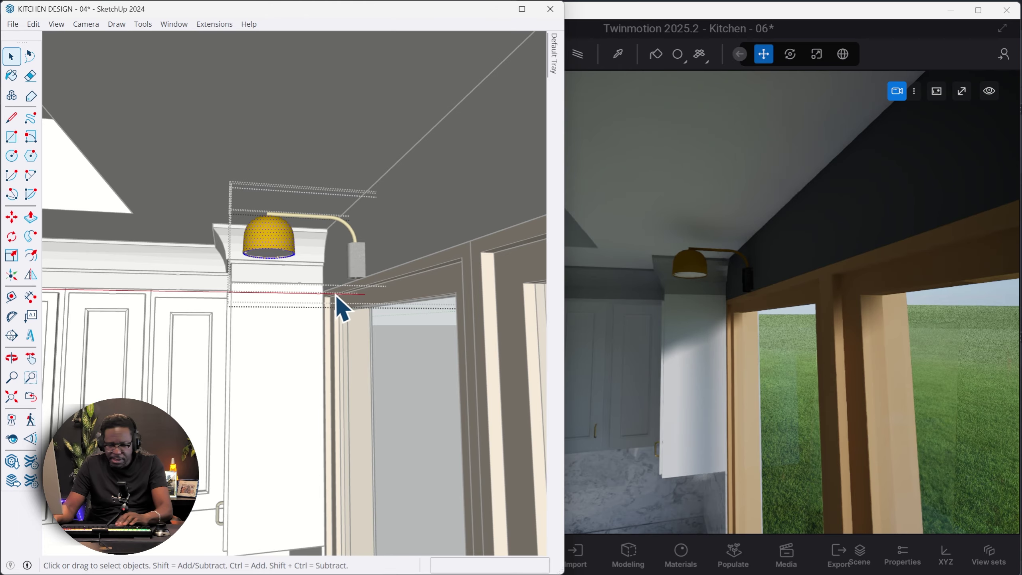
pyautogui.press('m')
pyautogui.click(315, 296)
pyautogui.press('space')
pyautogui.doubleClick(361, 256)
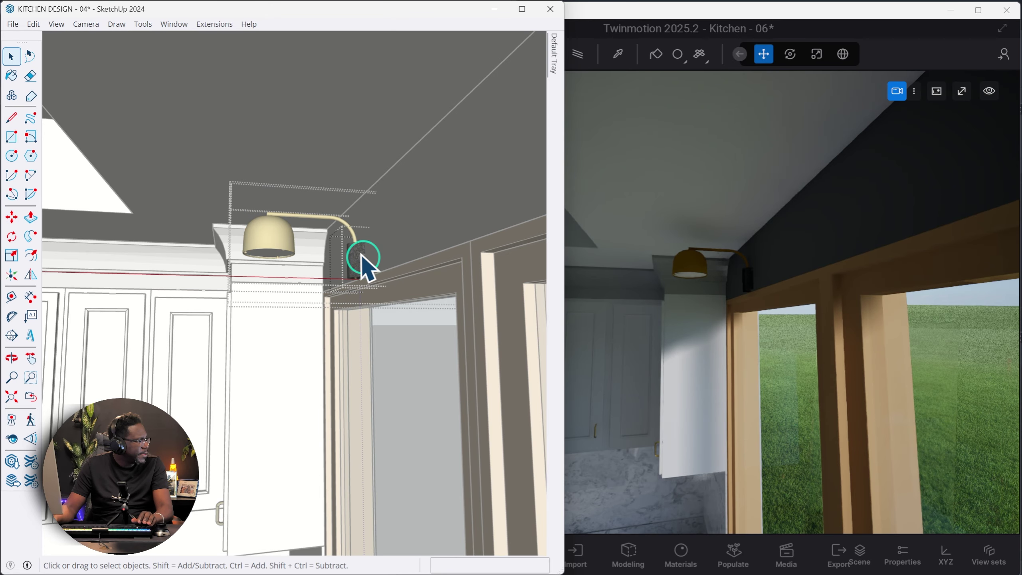
pyautogui.press('Escape')
pyautogui.doubleClick(353, 232)
pyautogui.press('space')
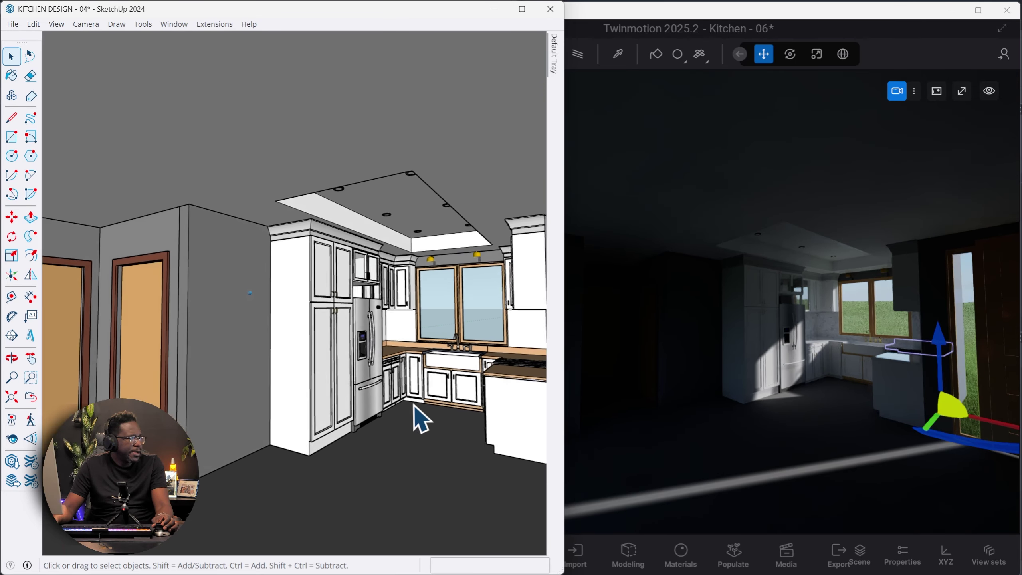
# Step: Maximize Twinmotion, and switch to the Miro mood board to examine the paint colour swatches
pyautogui.click(978, 10)
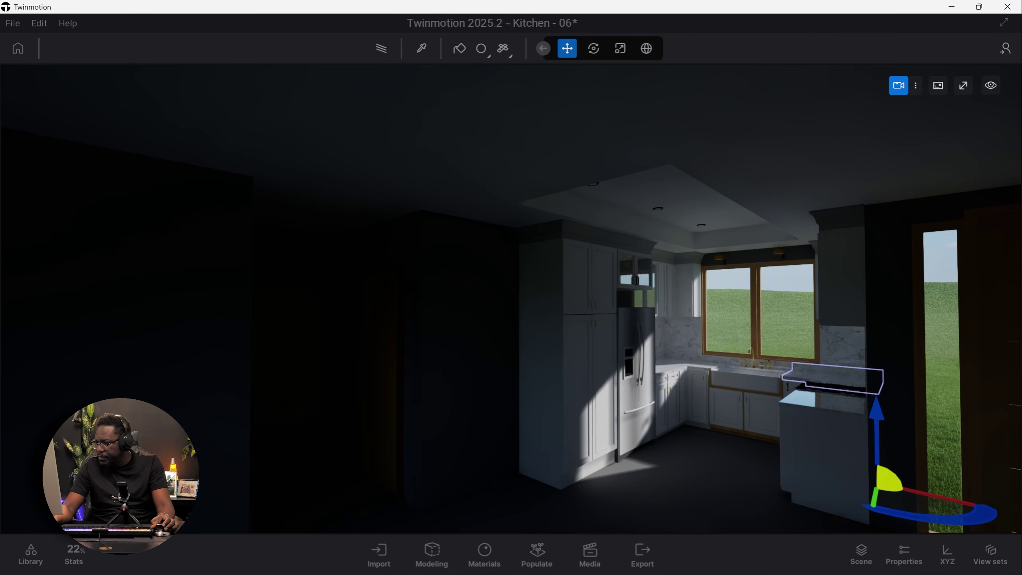
pyautogui.hotkey('alt', 'Tab')
pyautogui.scroll(-3, 272, 333)
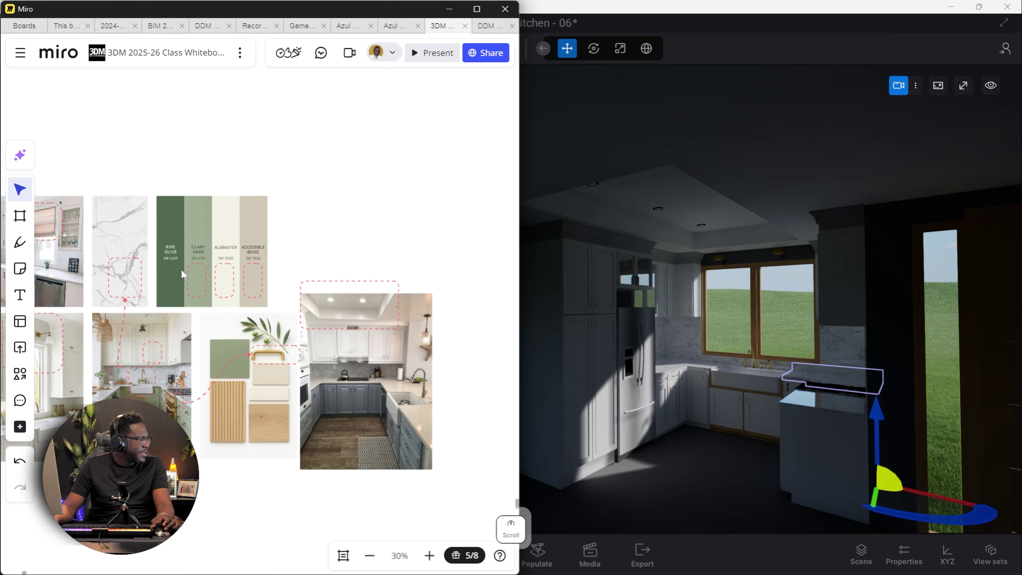
pyautogui.scroll(6, 184, 273)
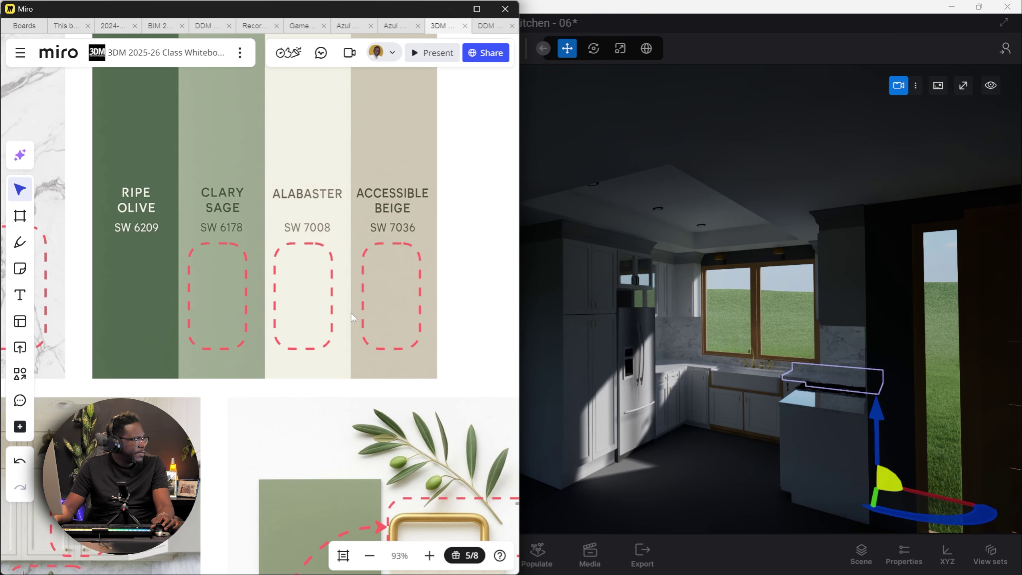
pyautogui.scroll(-1, 352, 312)
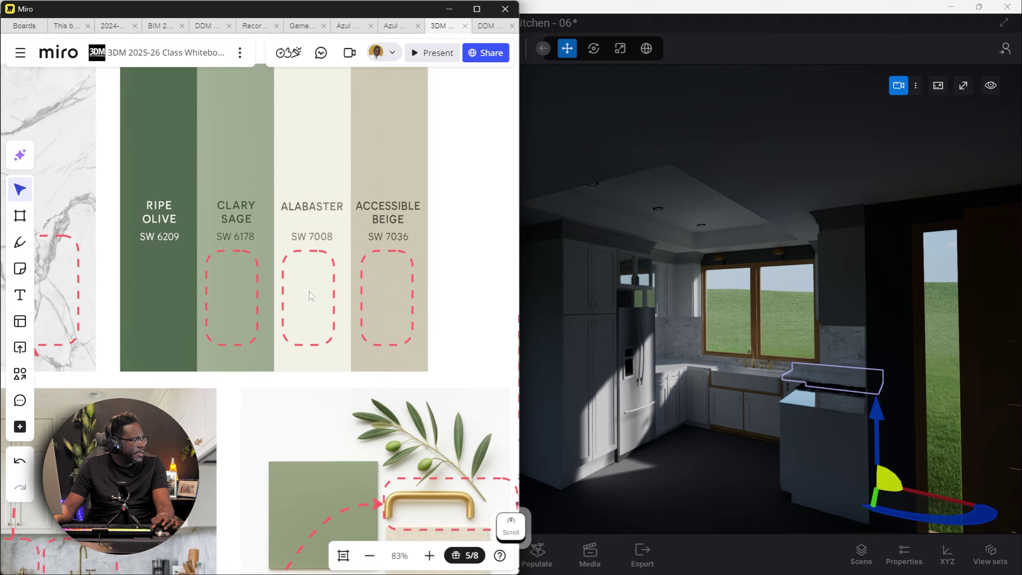
# Step: Return to Twinmotion and open its materials
pyautogui.click(680, 554)
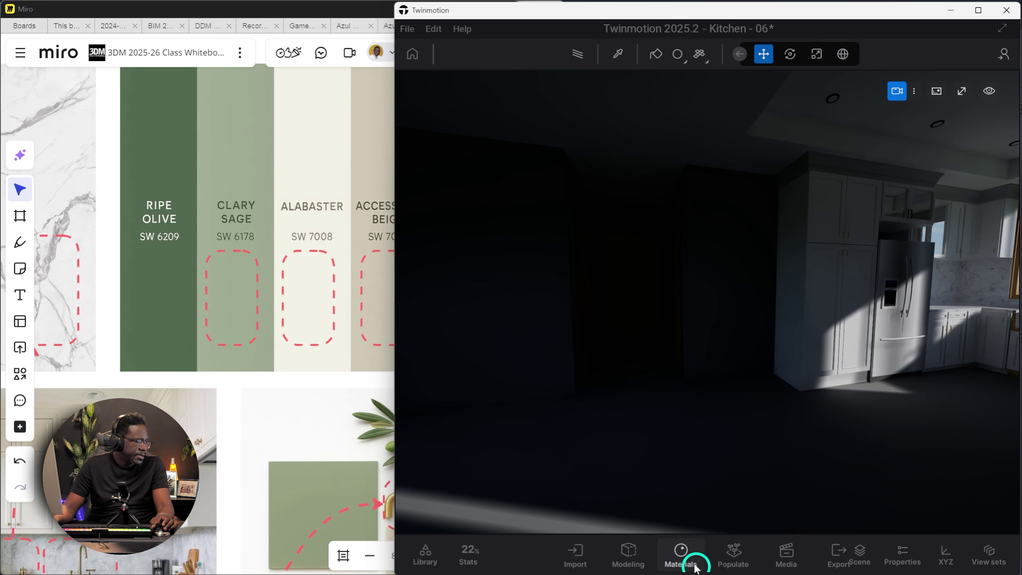
# Step: Download the Plaster coating 02 material from the library's Wall coverings category
pyautogui.scroll(-2, 699, 496)
pyautogui.scroll(-6, 705, 489)
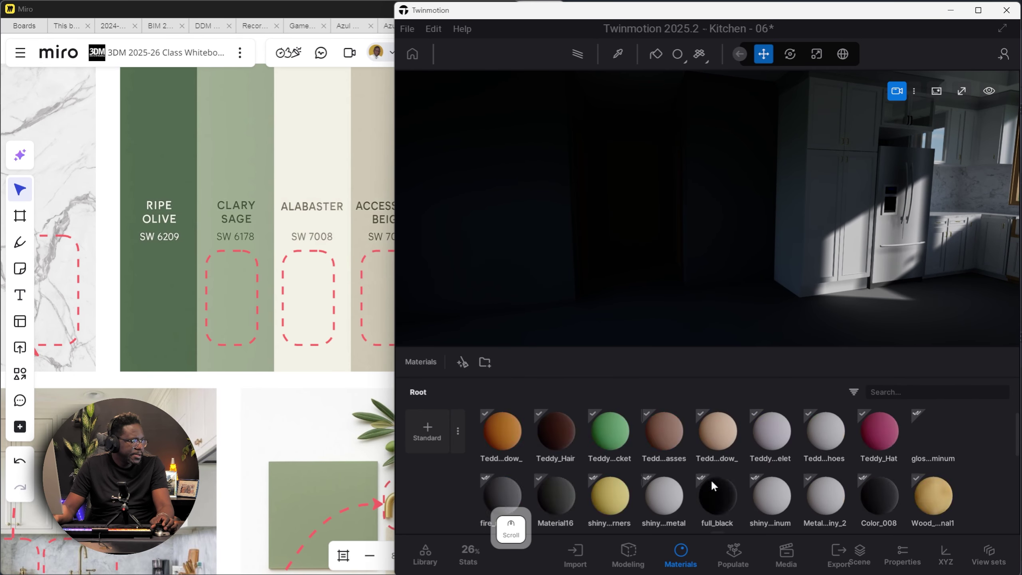
pyautogui.click(680, 555)
pyautogui.click(425, 555)
pyautogui.click(471, 117)
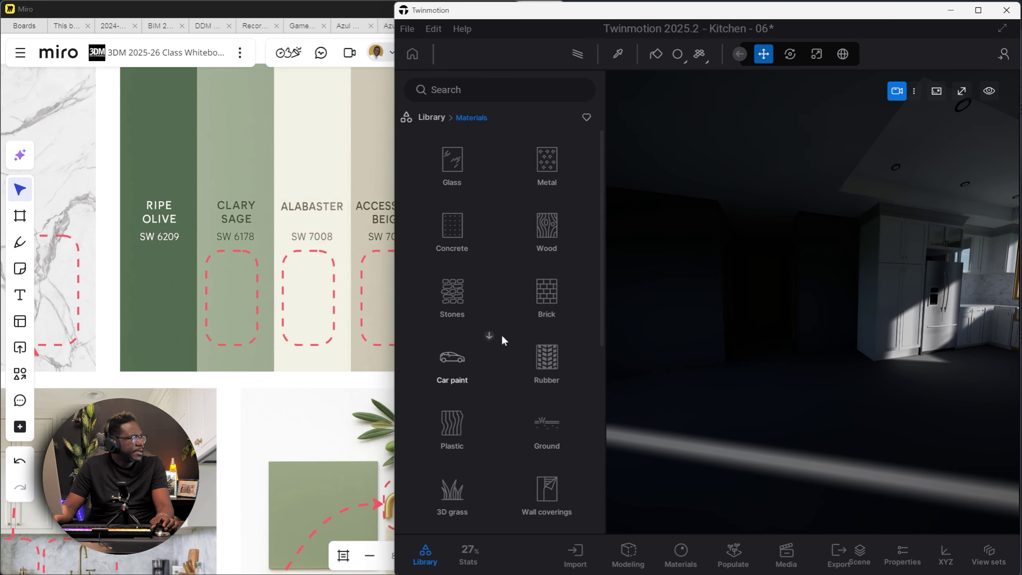
pyautogui.scroll(-3, 523, 358)
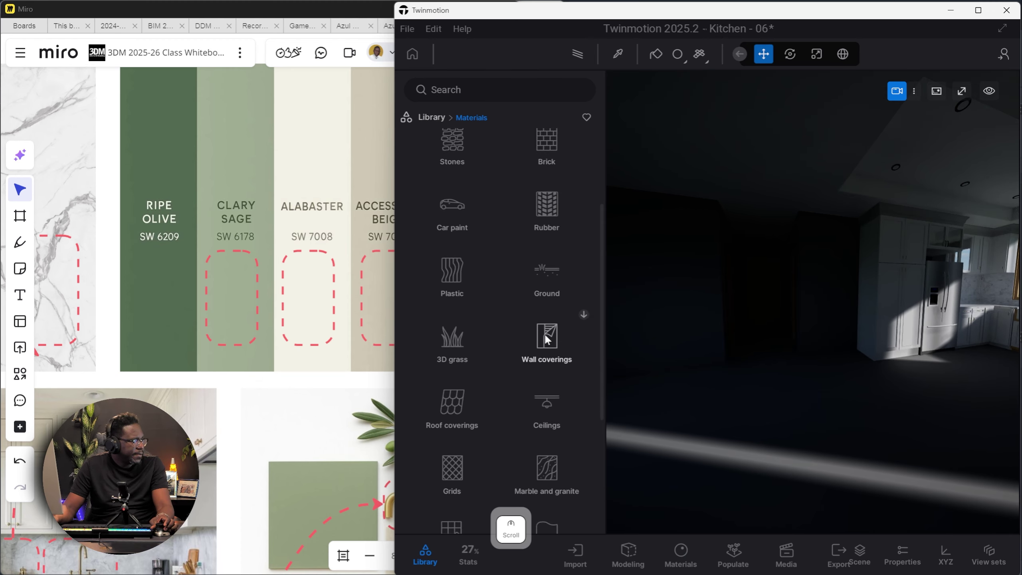
pyautogui.click(547, 339)
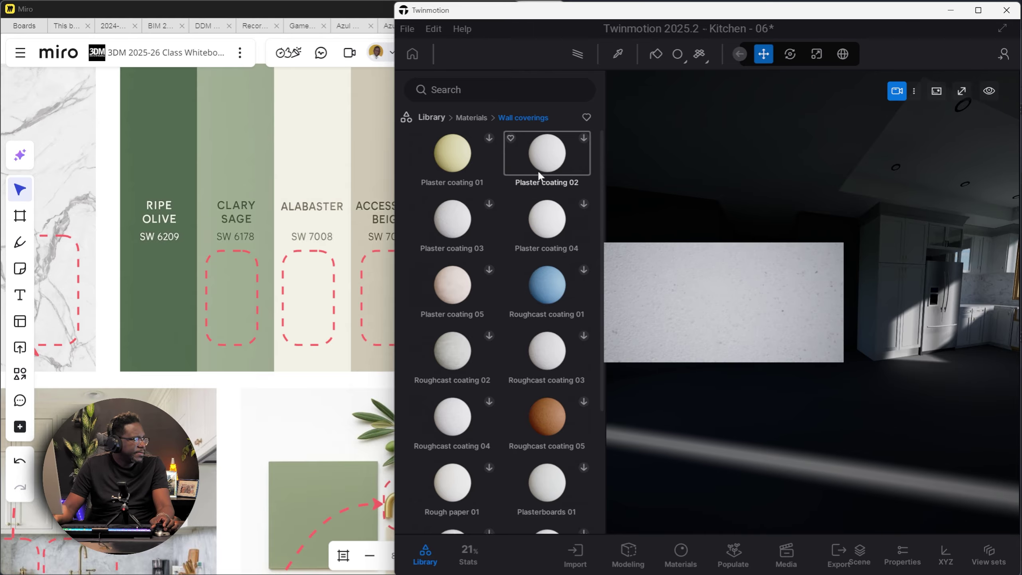
pyautogui.click(583, 139)
# Step: Set material application to Replace material and apply Plaster coating 02 to the dark wall beside the tall kitchen cabinets
pyautogui.press('w')
pyautogui.press('s')
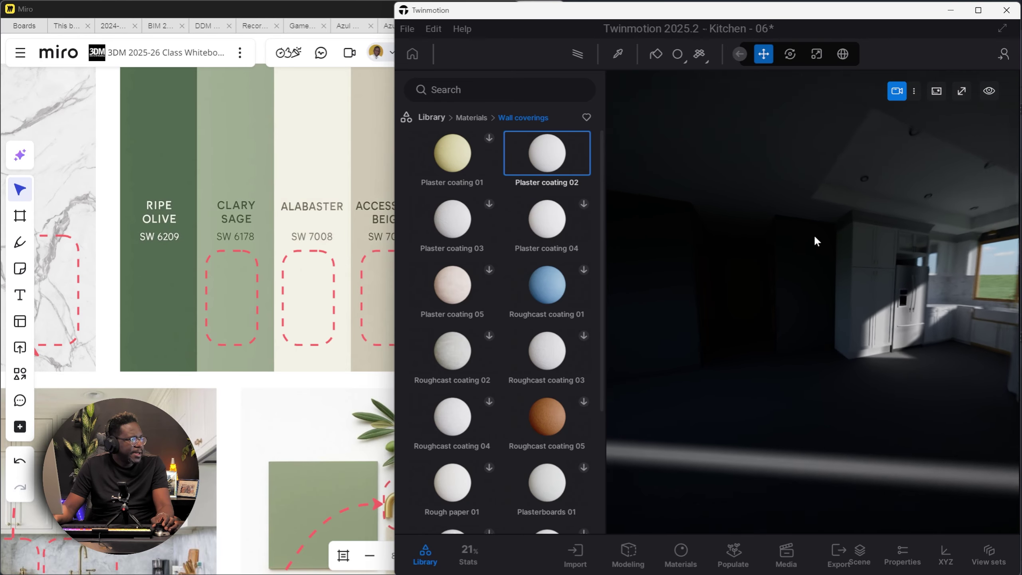
pyautogui.moveTo(816, 239); pyautogui.dragTo(856, 229, button='right')
pyautogui.press('w')
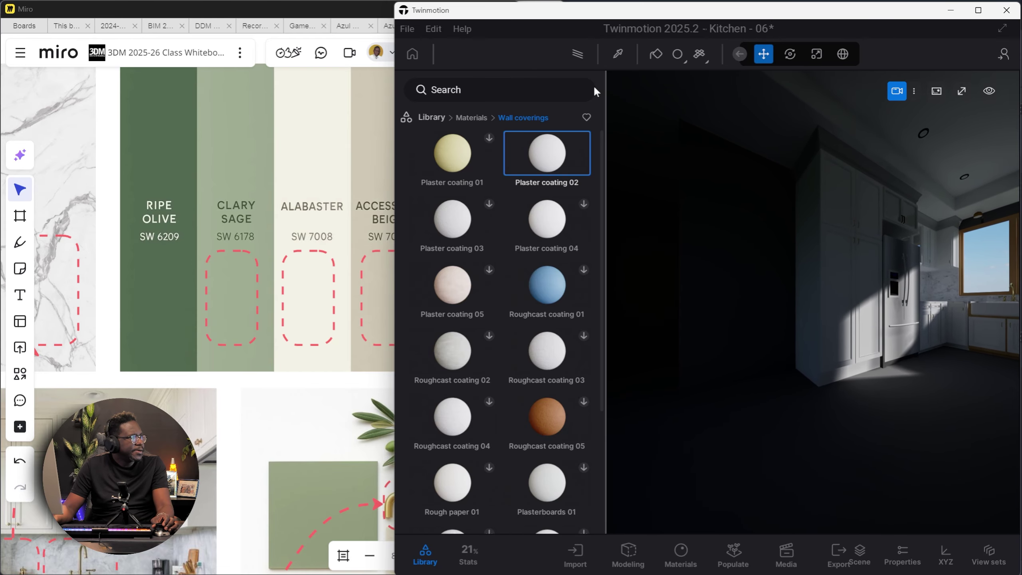
pyautogui.click(677, 56)
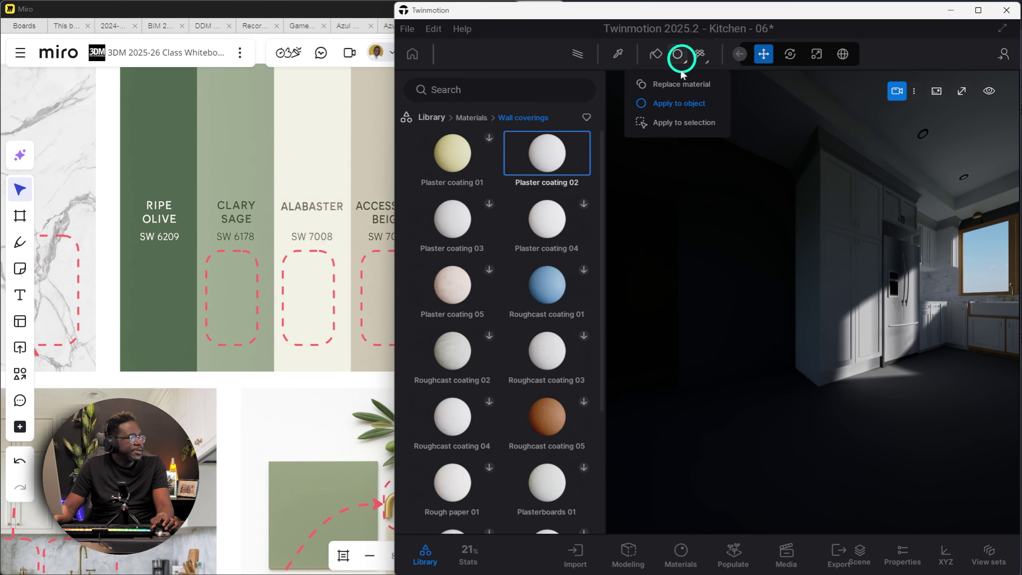
pyautogui.click(679, 93)
pyautogui.click(666, 233)
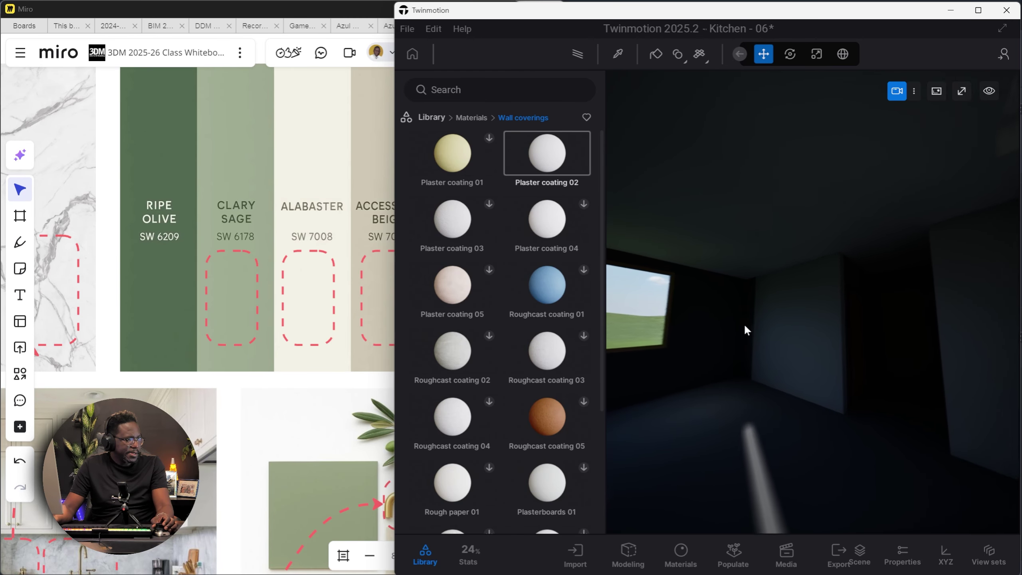
# Step: Place an IES 09 light from the library in a recessed ceiling fixture near the kitchen window and maximize the window
pyautogui.moveTo(772, 354); pyautogui.dragTo(768, 235, button='right')
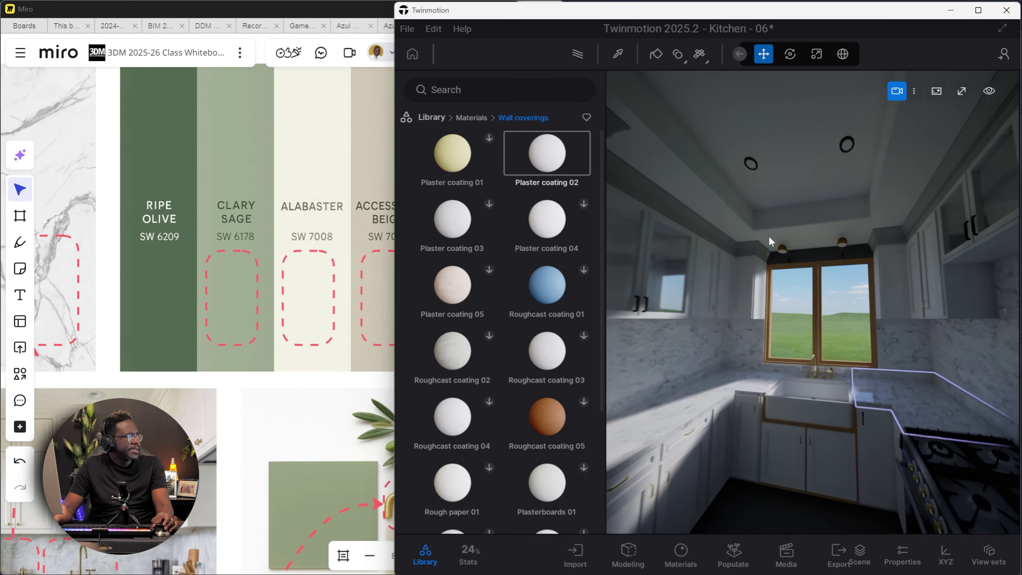
pyautogui.click(439, 125)
pyautogui.click(548, 261)
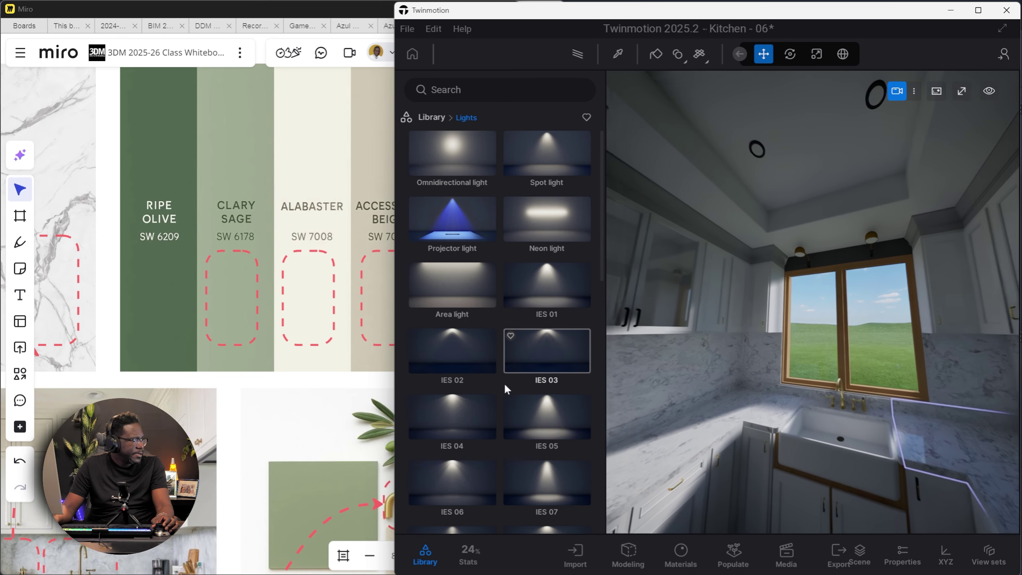
pyautogui.scroll(-3, 533, 443)
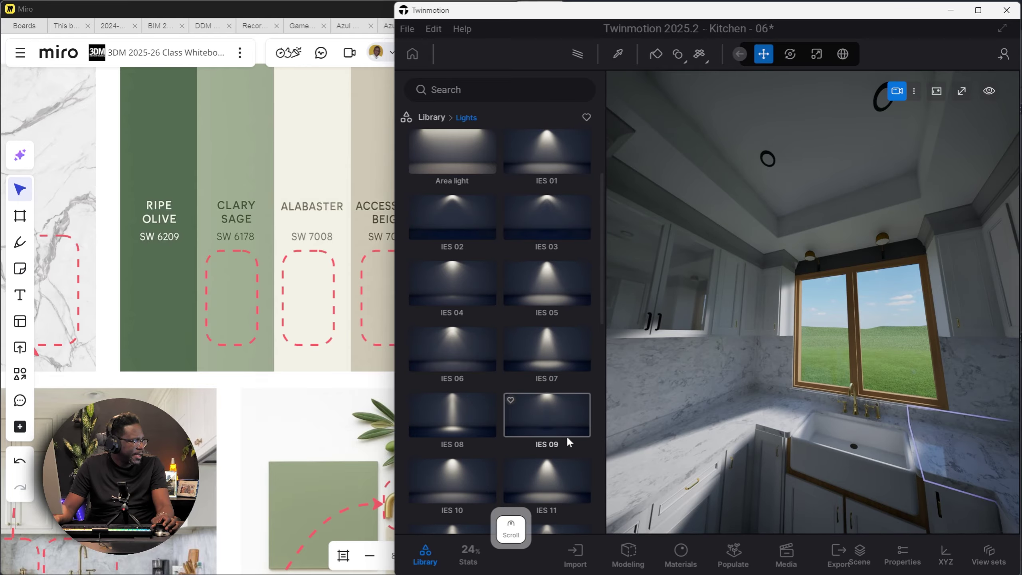
pyautogui.scroll(-2, 581, 423)
pyautogui.moveTo(542, 334); pyautogui.dragTo(773, 164)
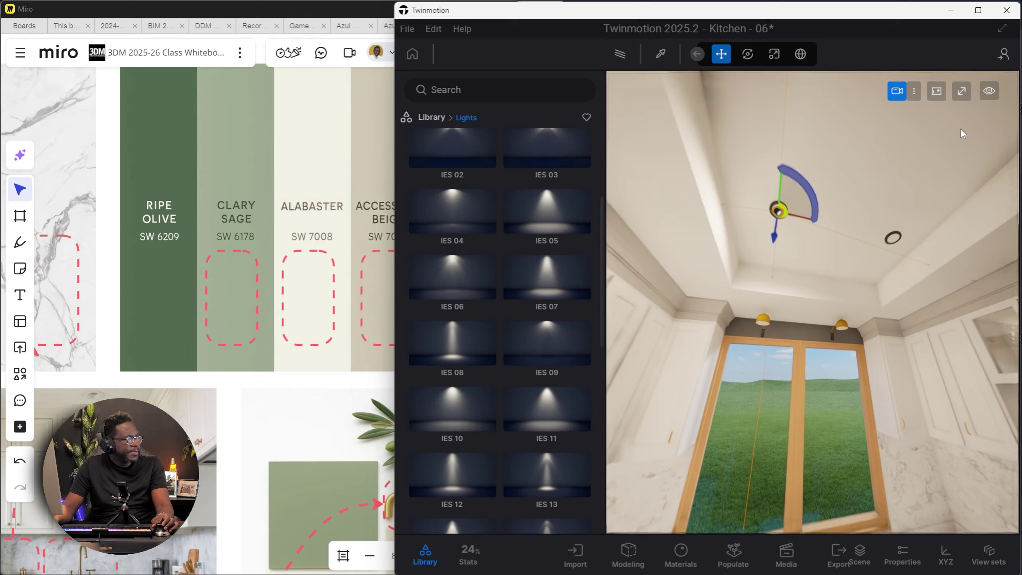
pyautogui.doubleClick(731, 15)
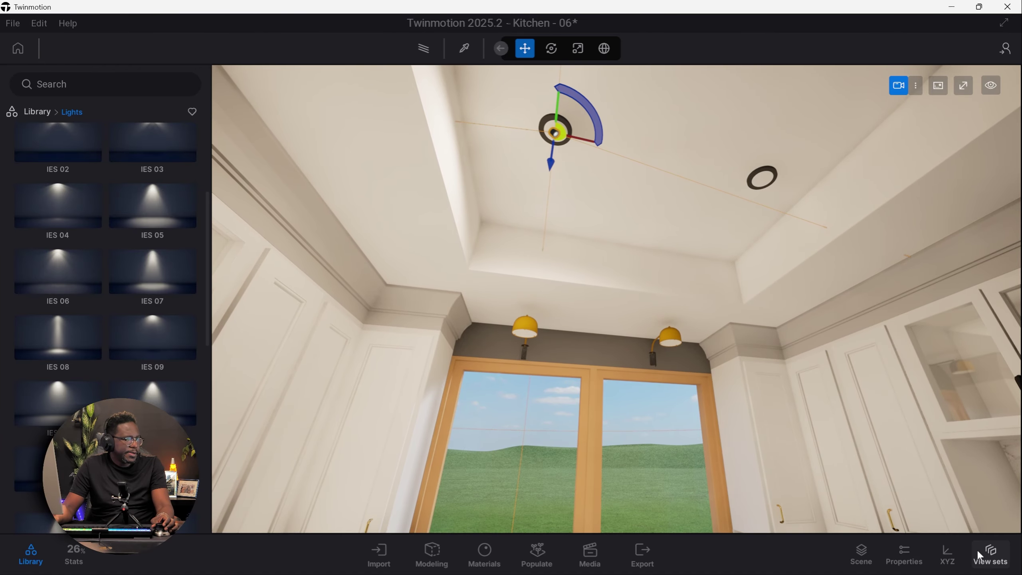
# Step: Set the IES 09 light's intensity to 100 lm, attenuation to 1.5 m and cone angle to 169°
pyautogui.click(898, 556)
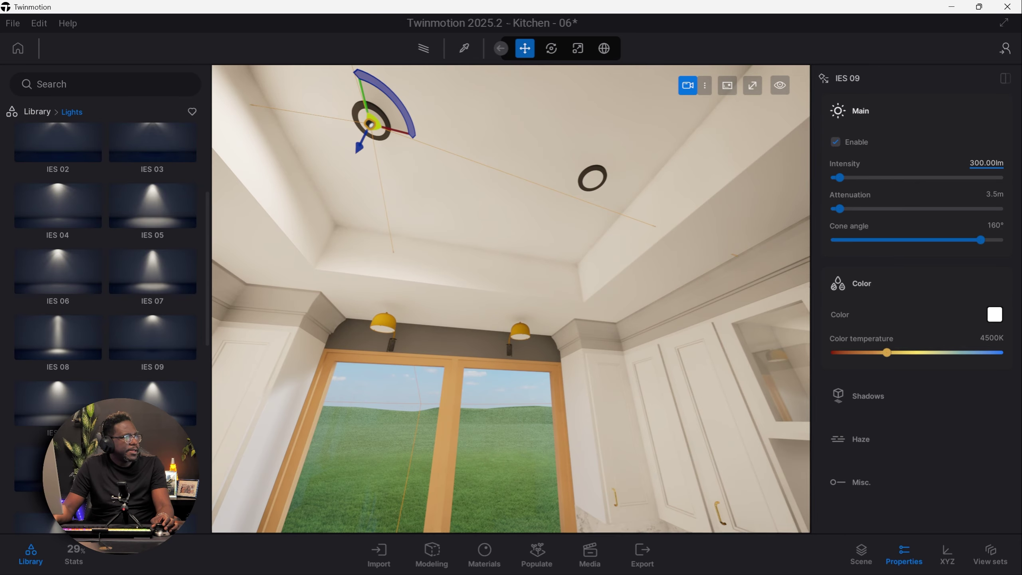
pyautogui.write('1')
pyautogui.press('End')
pyautogui.press('Return')
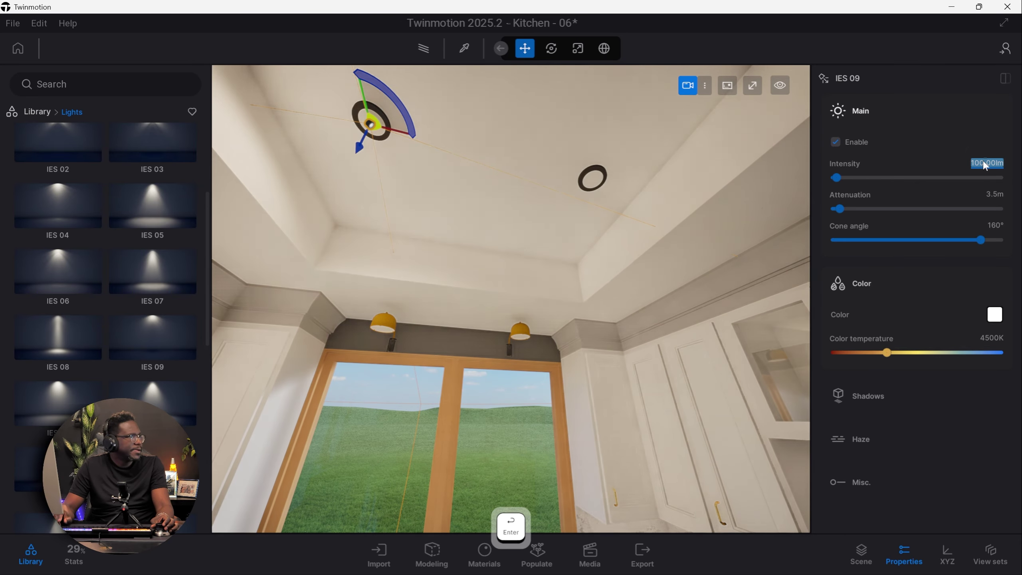
pyautogui.moveTo(838, 209); pyautogui.dragTo(837, 212)
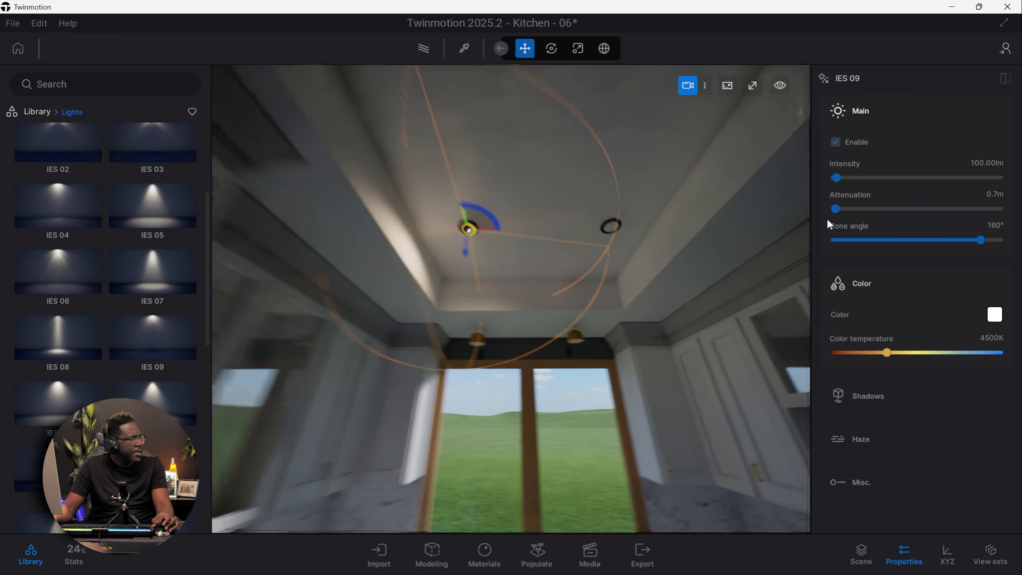
pyautogui.moveTo(980, 240)
pyautogui.mouseDown()
pyautogui.moveTo(1006, 240)
pyautogui.moveTo(987, 239)
pyautogui.mouseUp()
pyautogui.moveTo(836, 209); pyautogui.dragTo(836, 209)
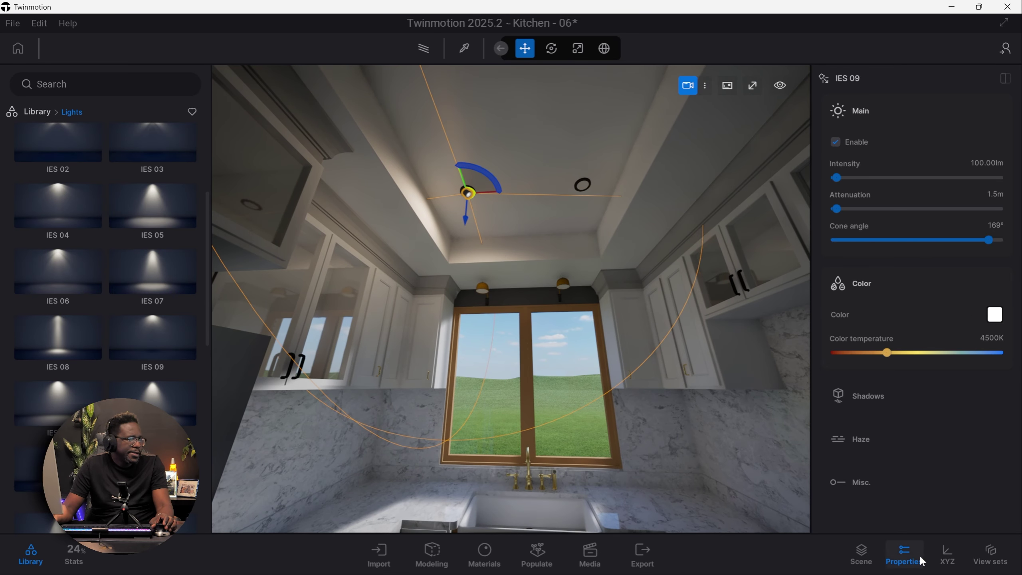
# Step: Show the scene graph without the light's properties and collapse the Untitled_1 container
pyautogui.click(872, 564)
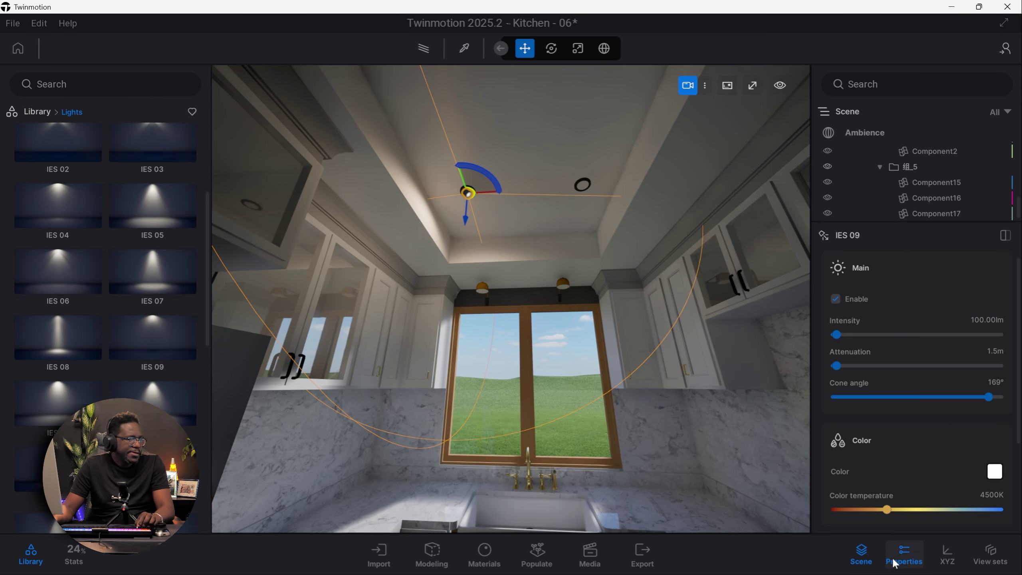
pyautogui.click(895, 563)
pyautogui.scroll(-10, 872, 503)
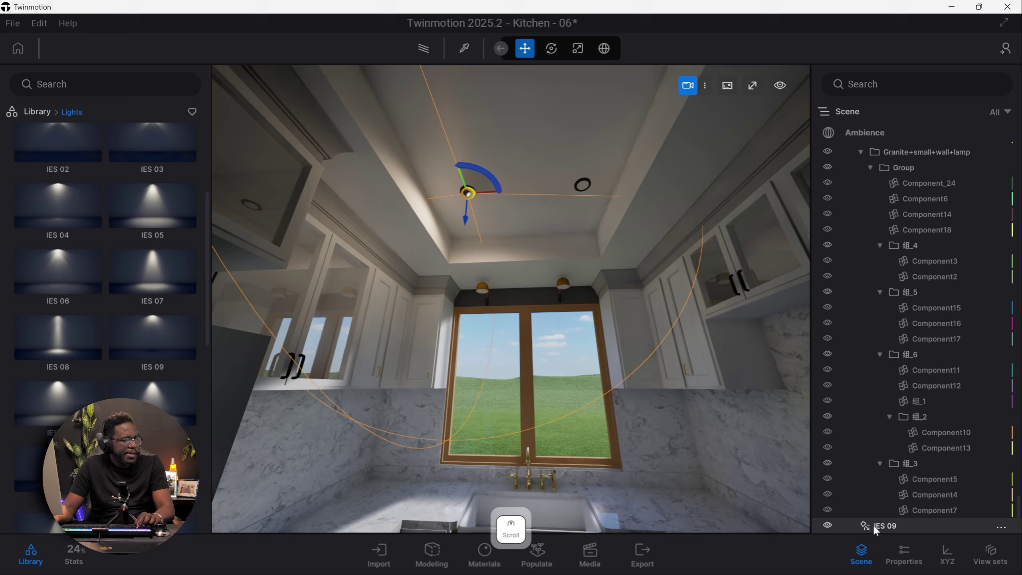
pyautogui.scroll(-10, 917, 409)
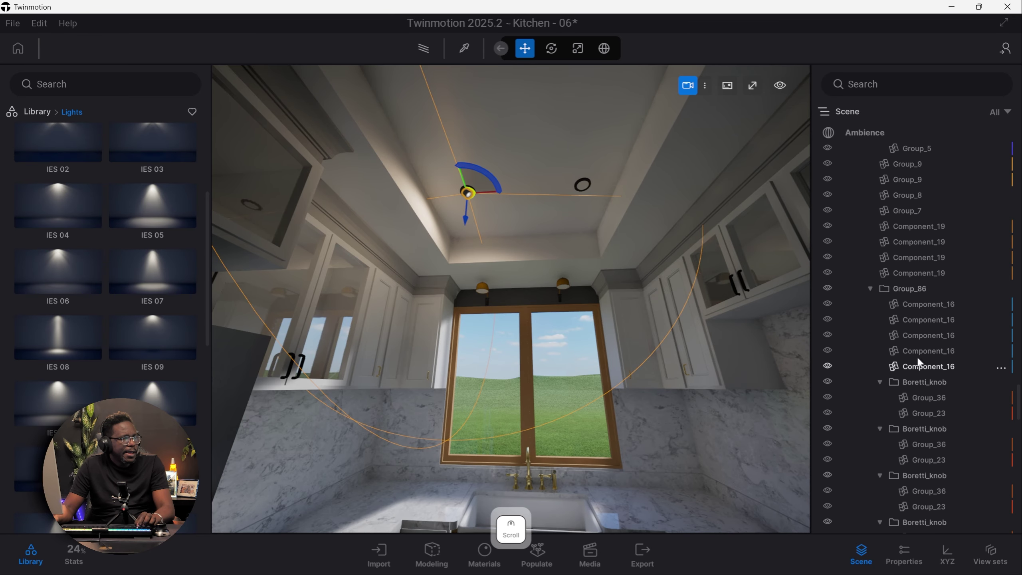
pyautogui.click(919, 315)
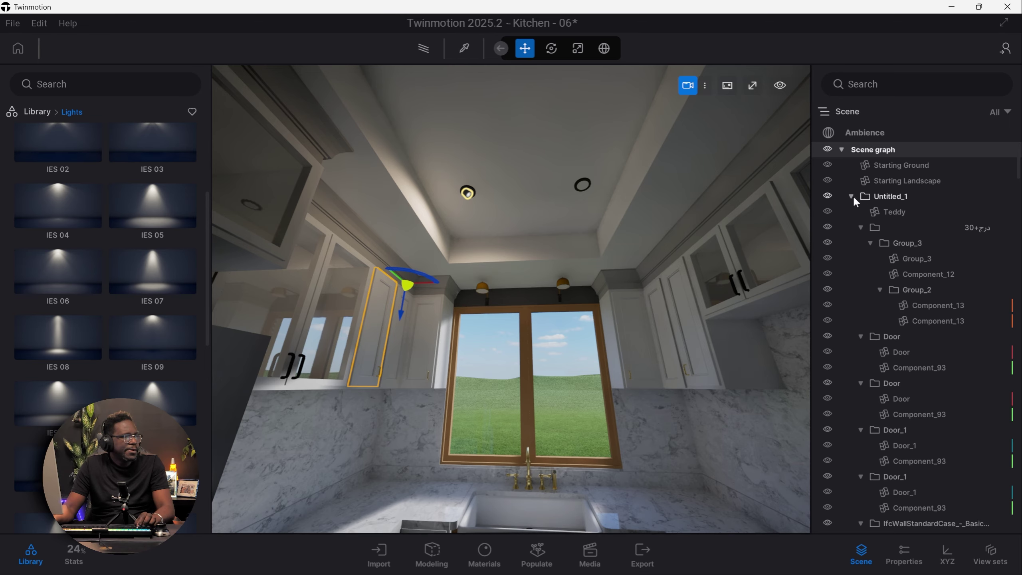
pyautogui.click(851, 196)
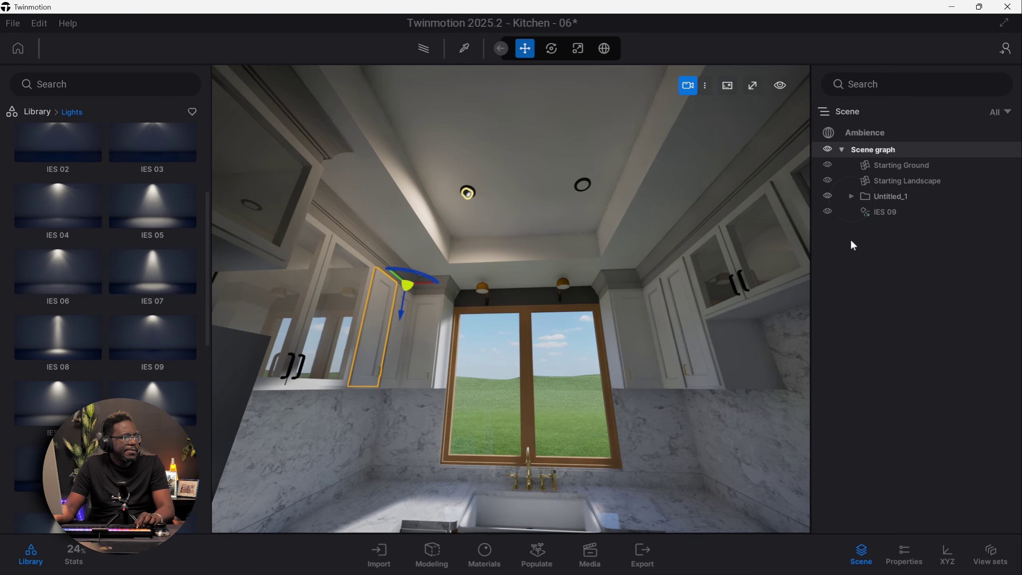
# Step: Rename the Untitled_1 container as SKP KITCHEN
pyautogui.click(892, 196)
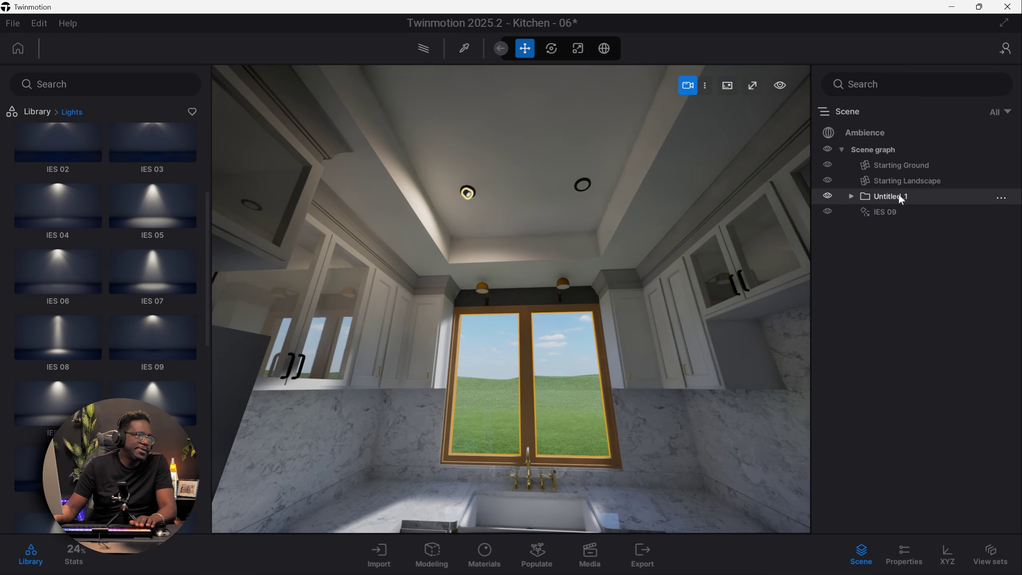
pyautogui.rightClick(883, 195)
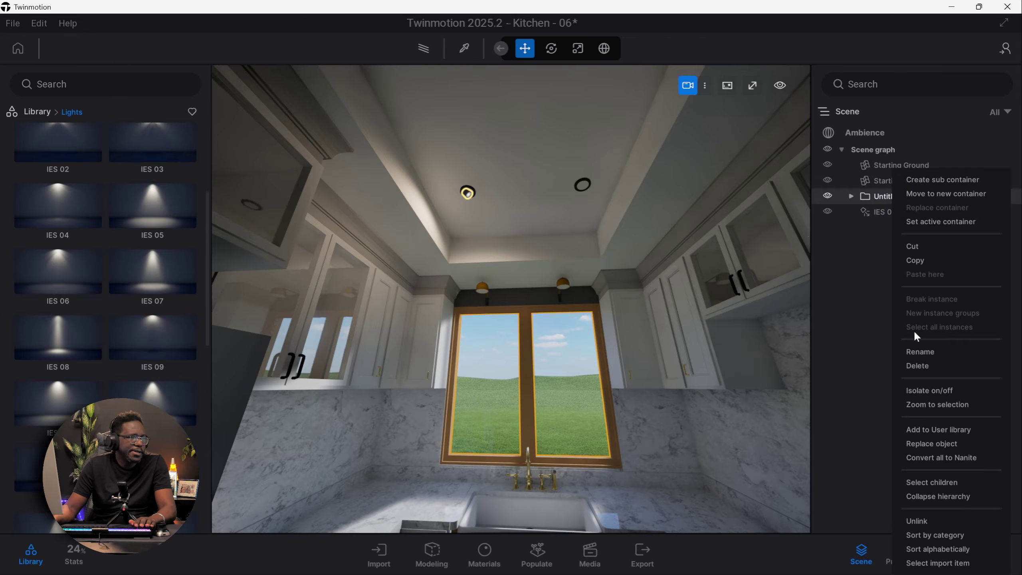
pyautogui.click(919, 352)
pyautogui.write('SKP KITCHEN')
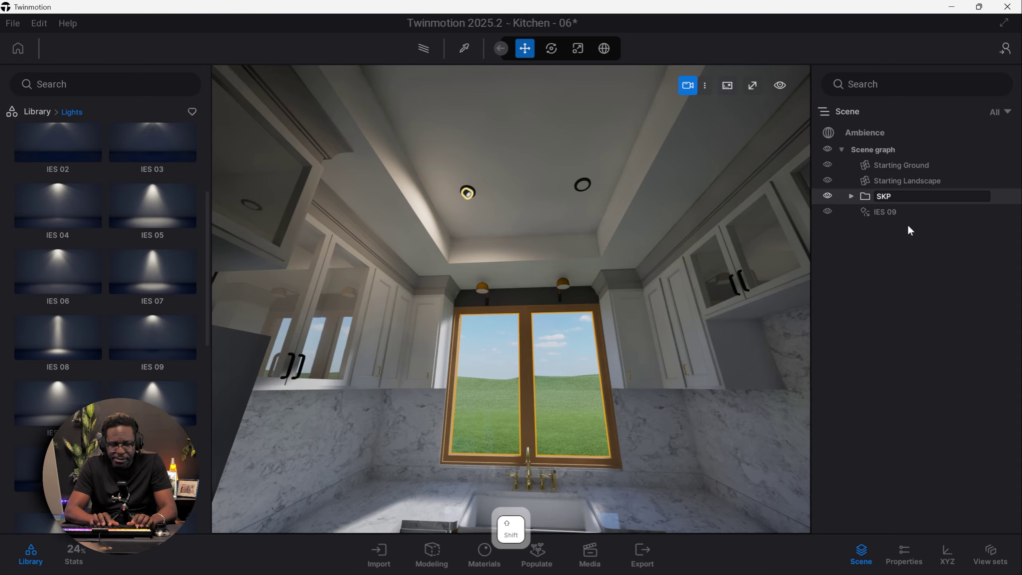
pyautogui.click(884, 218)
pyautogui.click(872, 282)
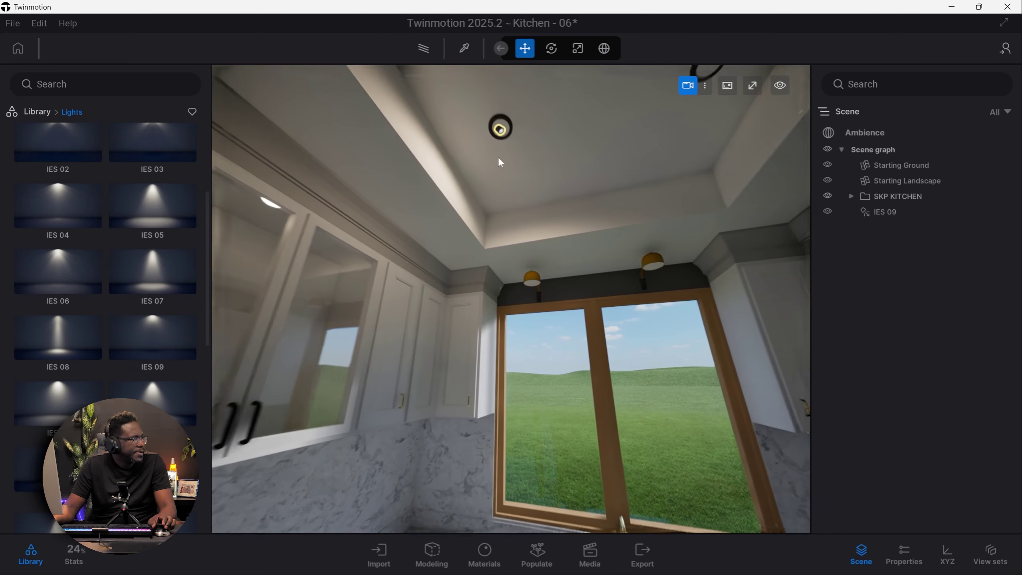
# Step: Copy the IES 09 light as one instance about 0.78 m away, onto the adjacent recessed ceiling fixture
pyautogui.click(494, 142)
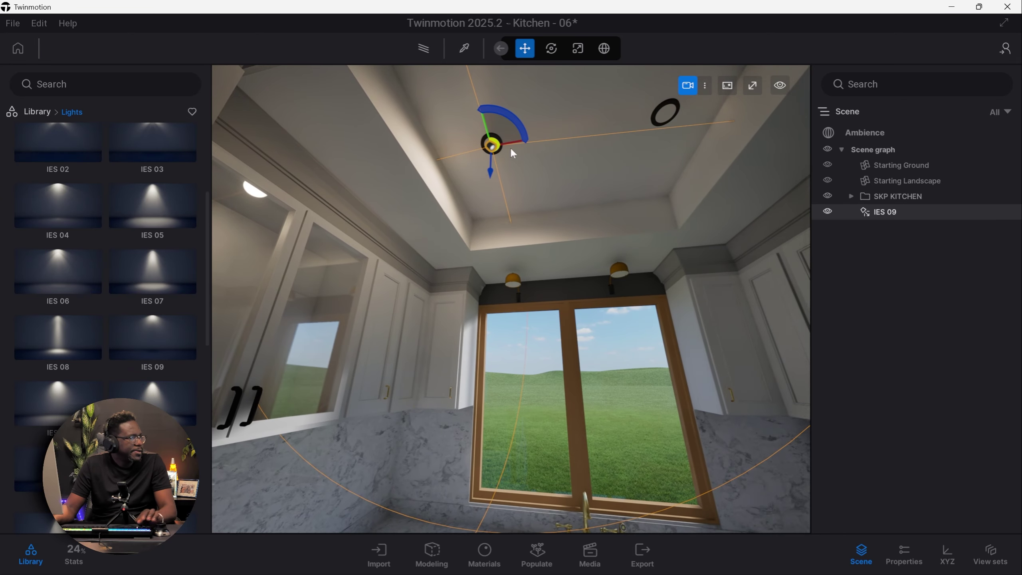
pyautogui.keyDown('shift'); pyautogui.moveTo(510, 142); pyautogui.dragTo(704, 139); pyautogui.keyUp('shift')
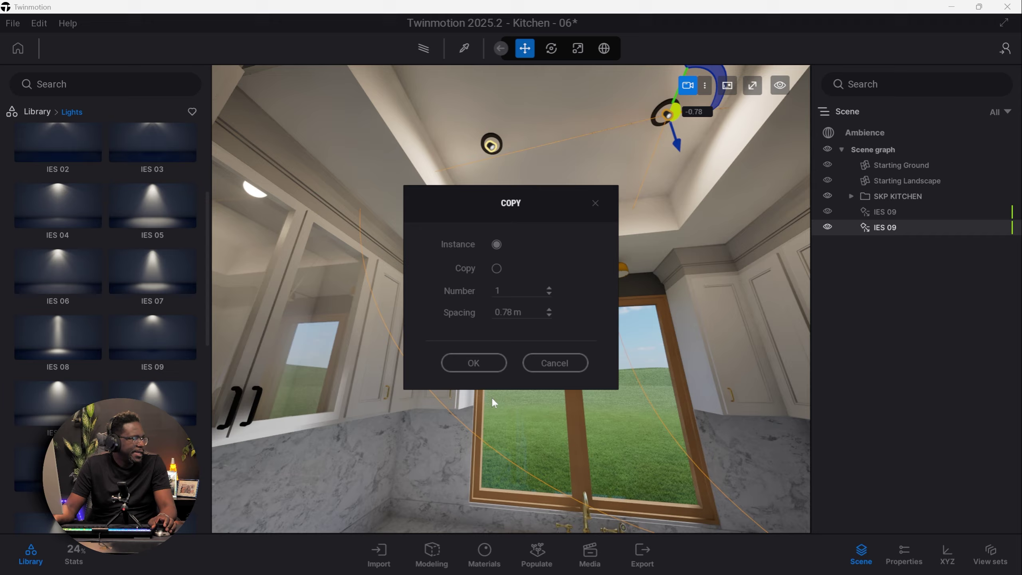
pyautogui.click(470, 363)
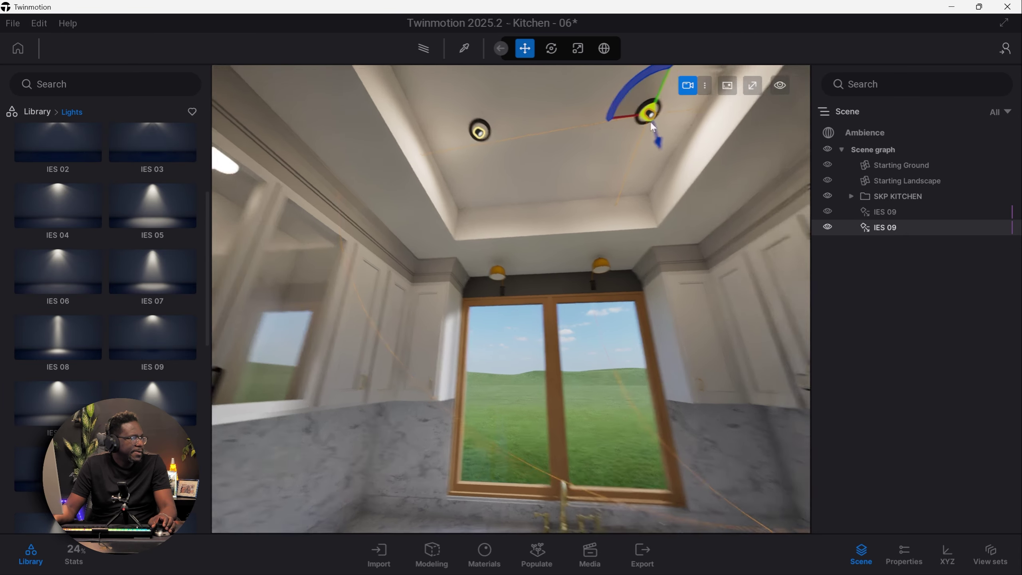
# Step: Download Neon 01 from the library's Neons materials and apply it to the lens of the recessed ceiling fixture
pyautogui.moveTo(470, 364); pyautogui.dragTo(434, 184)
pyautogui.click(458, 107)
pyautogui.scroll(-3, 460, 109)
pyautogui.scroll(-3, 459, 109)
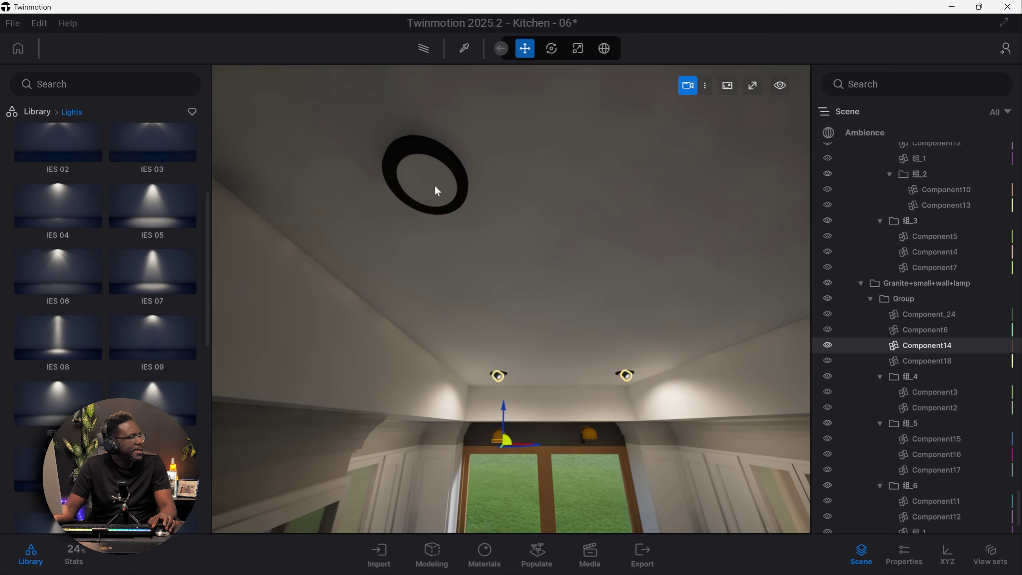
pyautogui.click(29, 113)
pyautogui.click(60, 148)
pyautogui.scroll(-3, 149, 298)
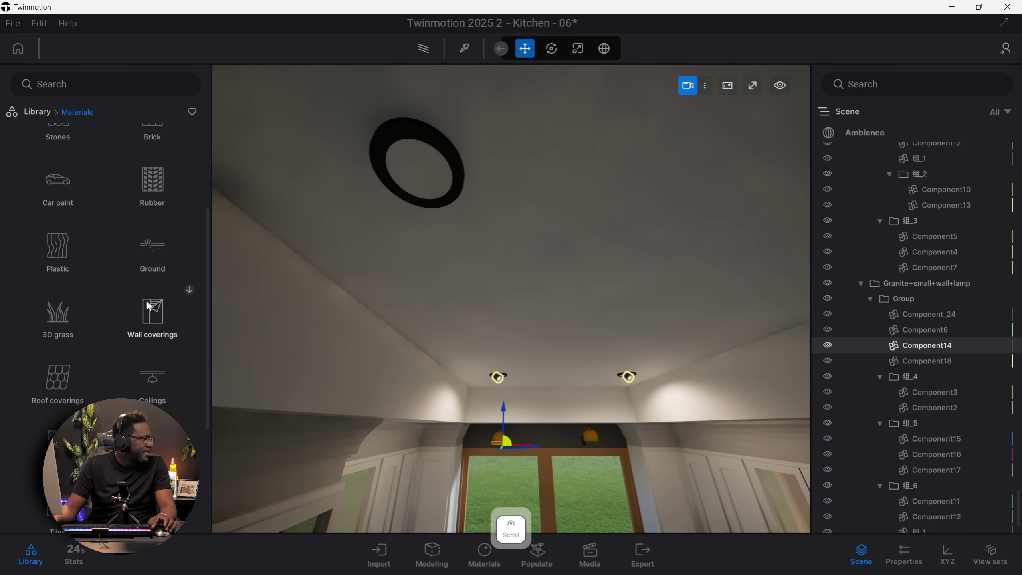
pyautogui.scroll(-5, 149, 306)
pyautogui.click(152, 358)
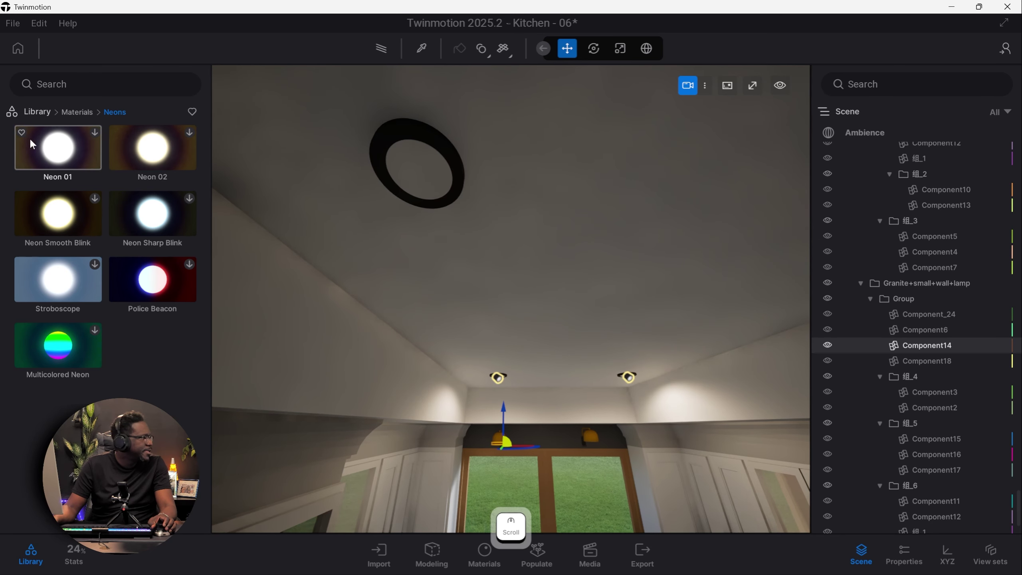
pyautogui.moveTo(57, 146); pyautogui.dragTo(429, 155)
pyautogui.click(95, 131)
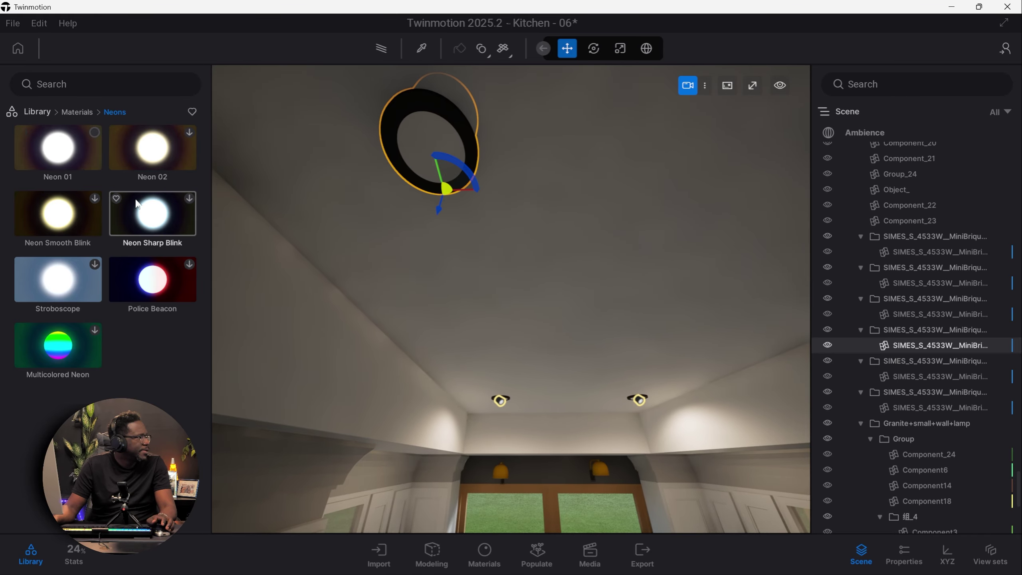
pyautogui.moveTo(87, 154); pyautogui.dragTo(430, 153)
# Step: Apply Neon 01 to the lens of the wall lamp above the window and download Neon 02 from the library
pyautogui.press('w')
pyautogui.moveTo(430, 154); pyautogui.dragTo(371, 311, button='right')
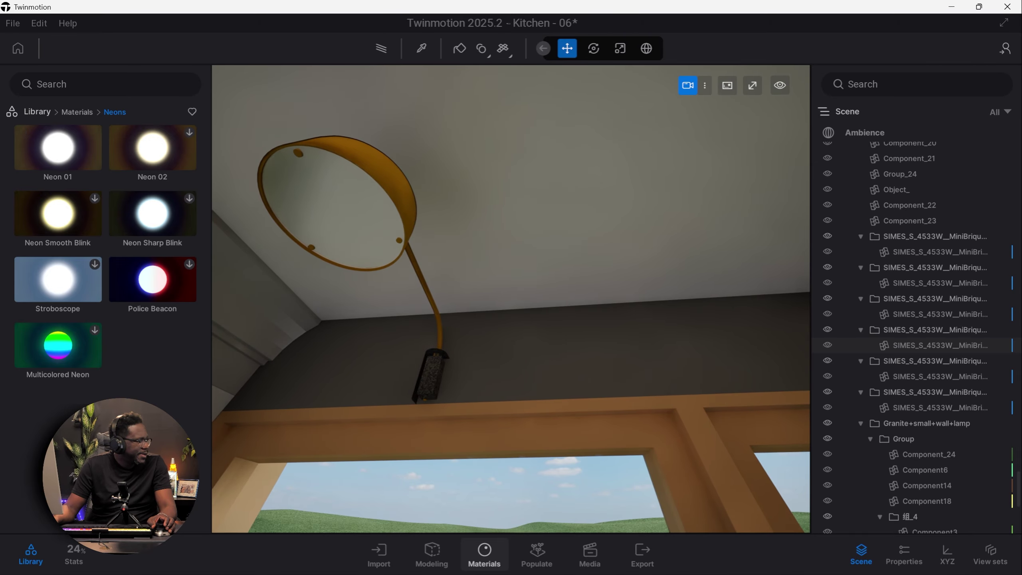
pyautogui.click(484, 552)
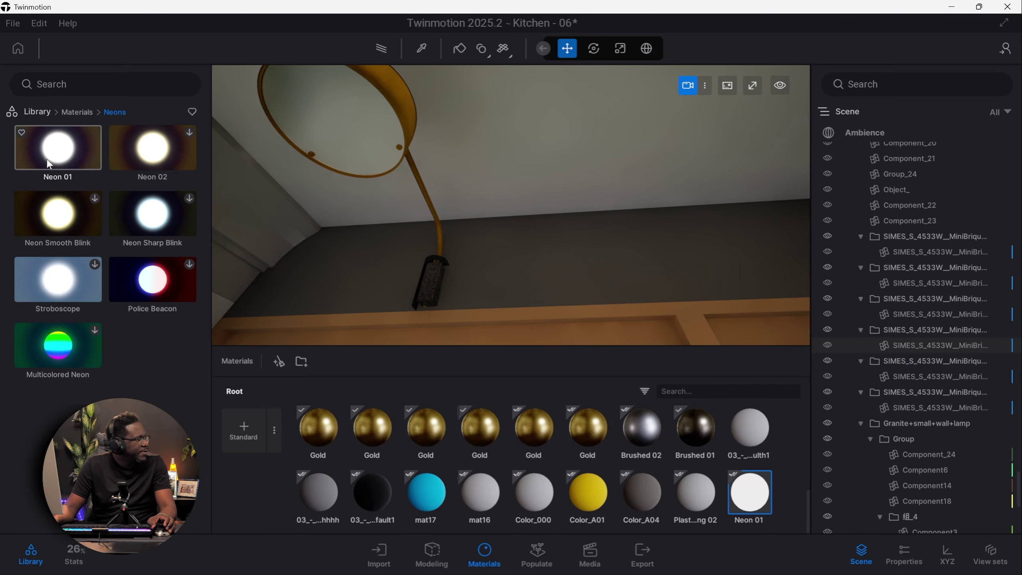
pyautogui.moveTo(745, 491); pyautogui.dragTo(444, 121)
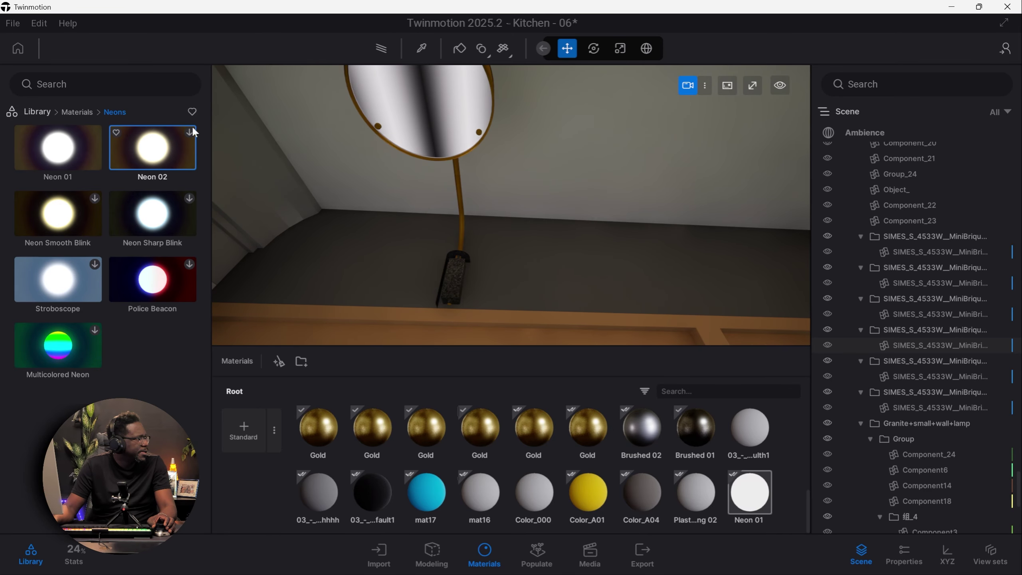
pyautogui.moveTo(197, 143); pyautogui.dragTo(166, 147)
pyautogui.press('Escape')
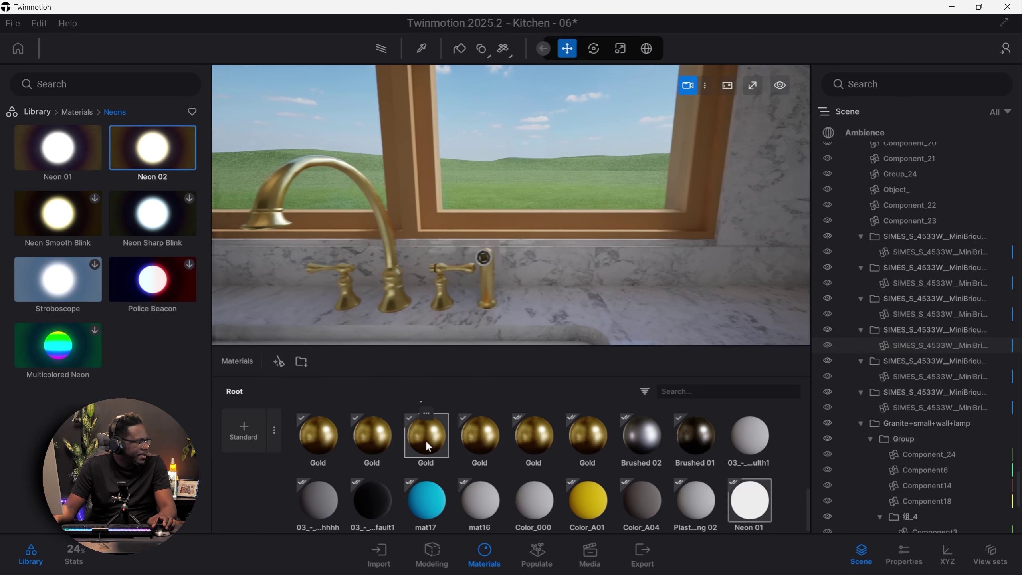
# Step: Apply the Gold material to the control knobs on the front of the oven
pyautogui.moveTo(595, 431); pyautogui.dragTo(636, 297)
pyautogui.moveTo(636, 297); pyautogui.dragTo(675, 387, button='right')
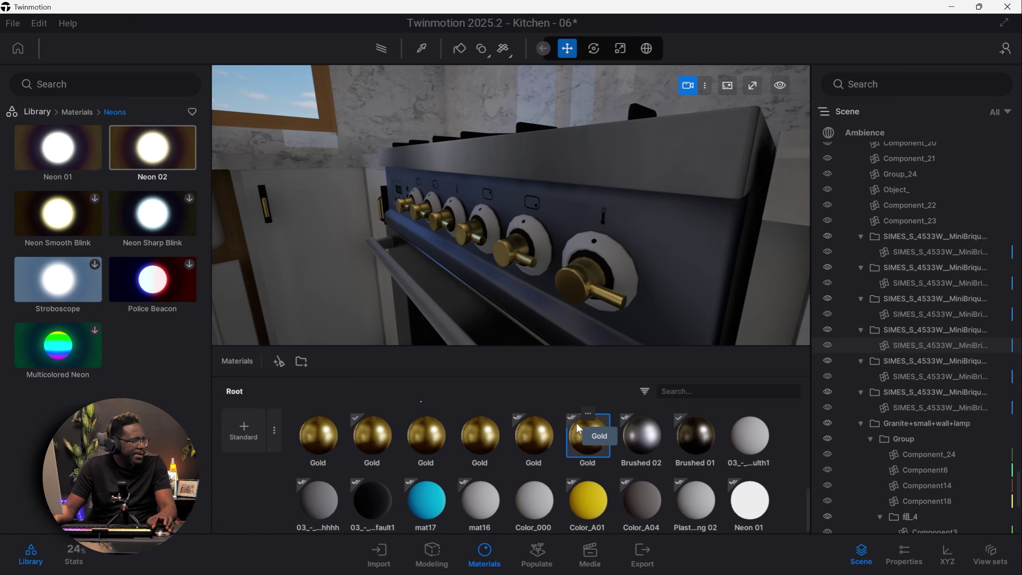
pyautogui.moveTo(578, 428); pyautogui.dragTo(571, 302)
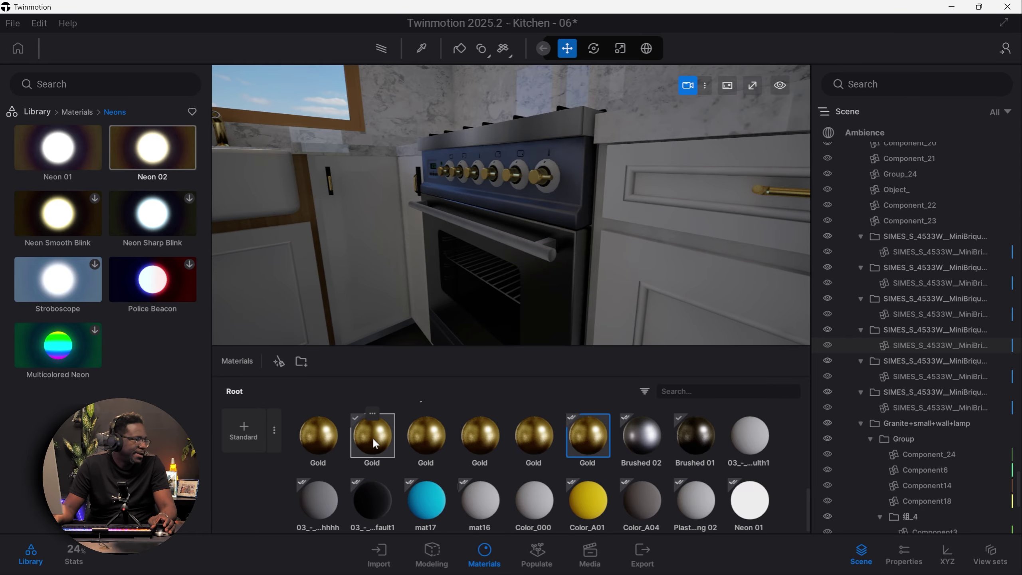
# Step: Examine which objects the duplicate Gold materials are assigned to, locating object__8 in the scene
pyautogui.click(905, 554)
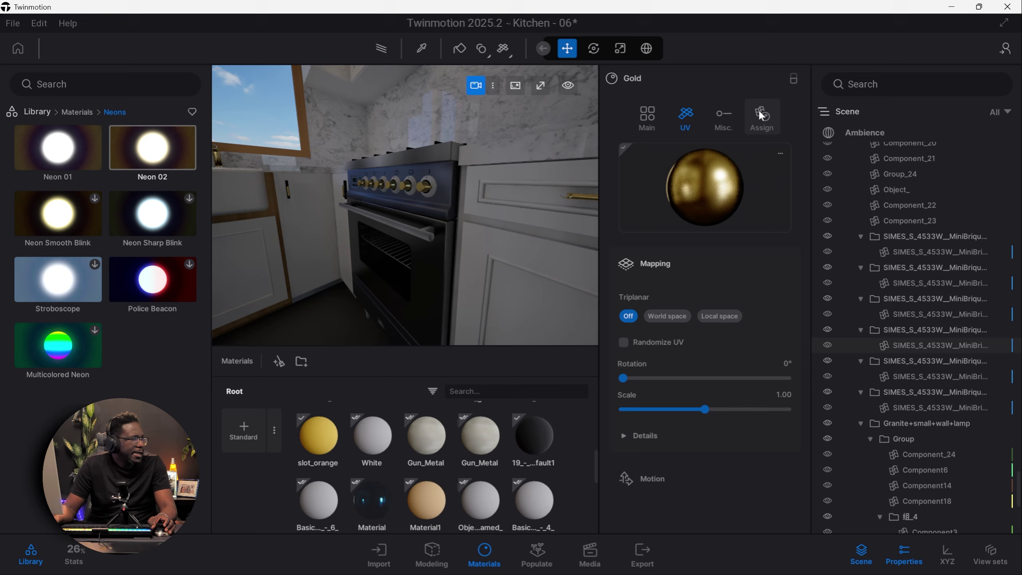
pyautogui.click(760, 116)
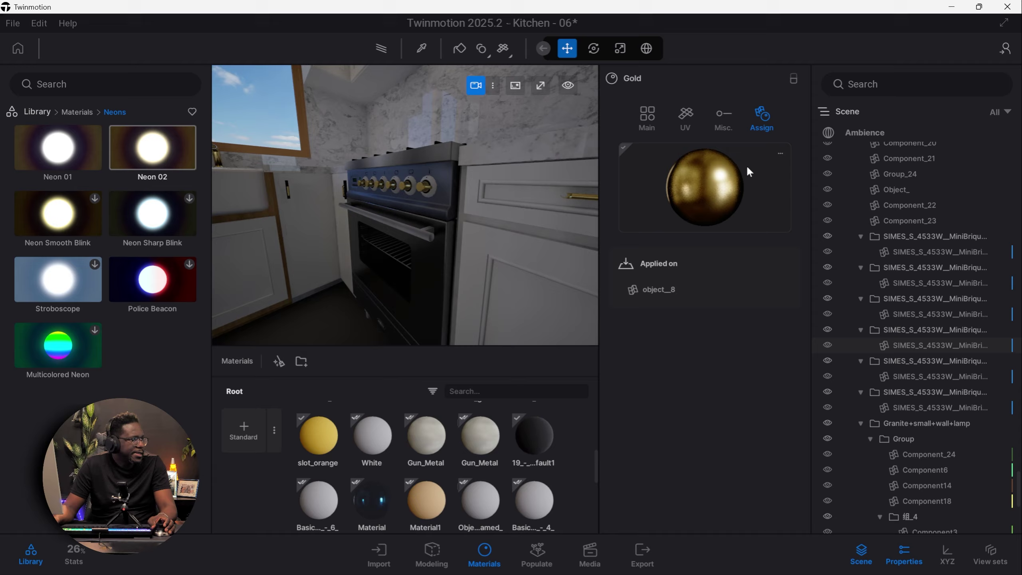
pyautogui.click(666, 289)
pyautogui.doubleClick(658, 286)
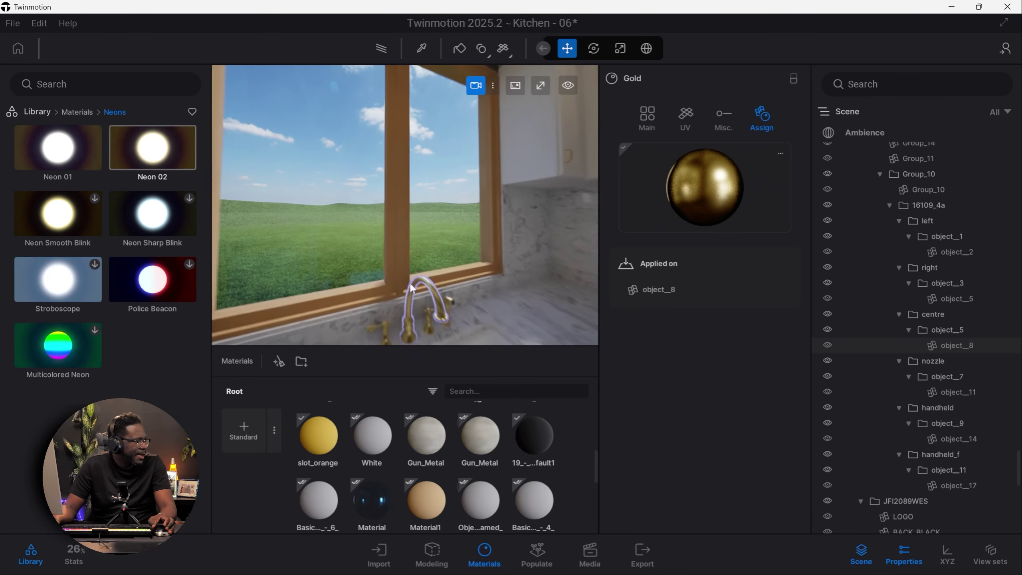
pyautogui.scroll(-8, 434, 459)
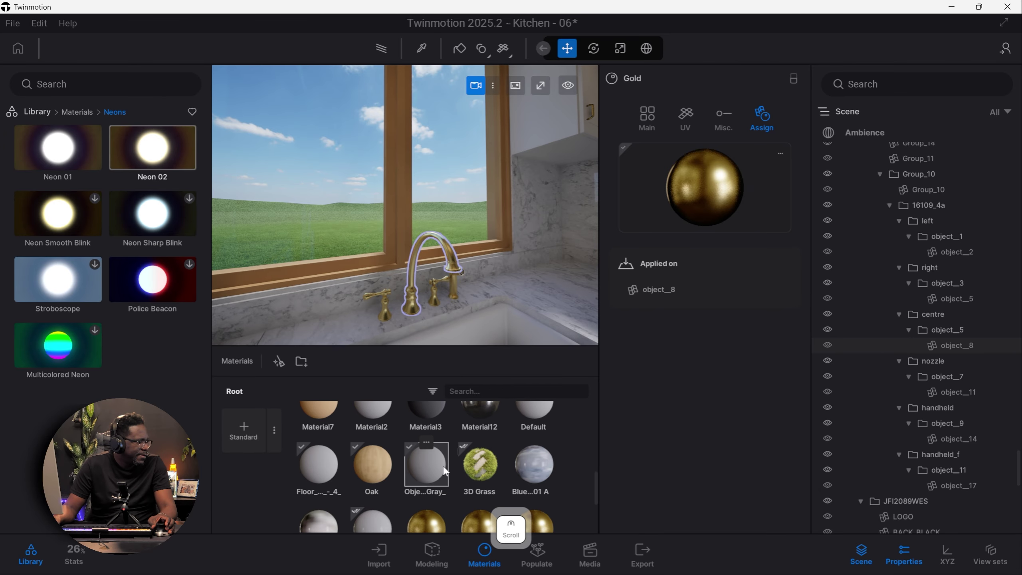
pyautogui.scroll(-2, 461, 467)
pyautogui.scroll(3, 478, 479)
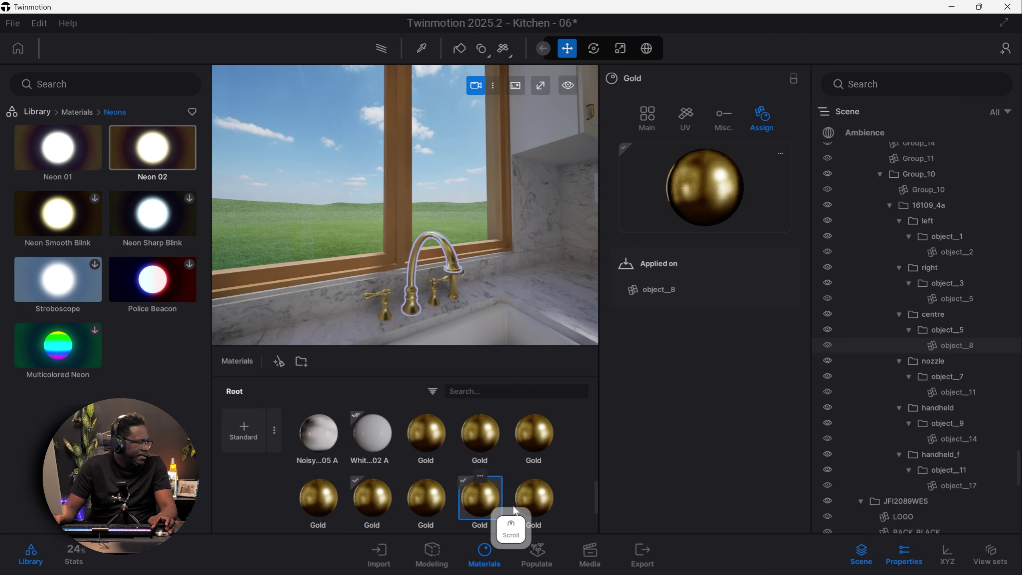
pyautogui.scroll(-2, 414, 447)
pyautogui.scroll(-3, 415, 455)
pyautogui.click(417, 465)
pyautogui.scroll(8, 447, 461)
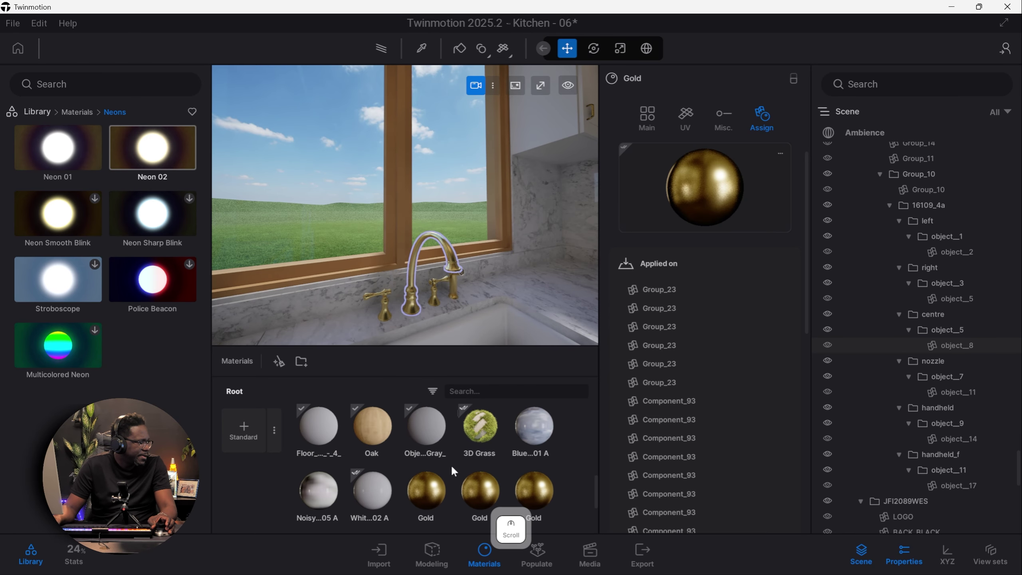
pyautogui.scroll(-1, 447, 463)
pyautogui.scroll(-1, 446, 463)
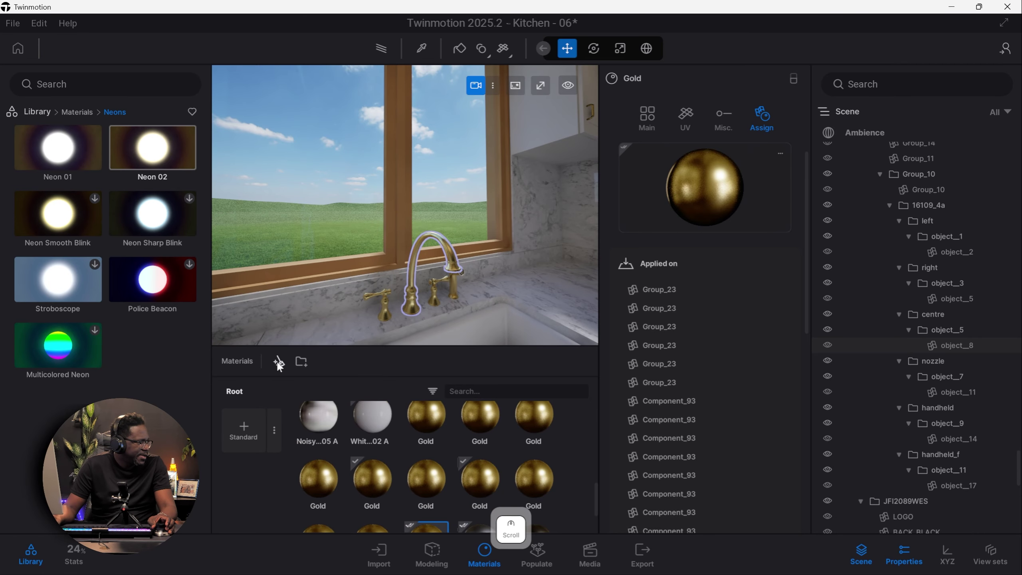
# Step: Close the properties and the scene graph, and remove all unused materials from the scene's material list
pyautogui.click(904, 555)
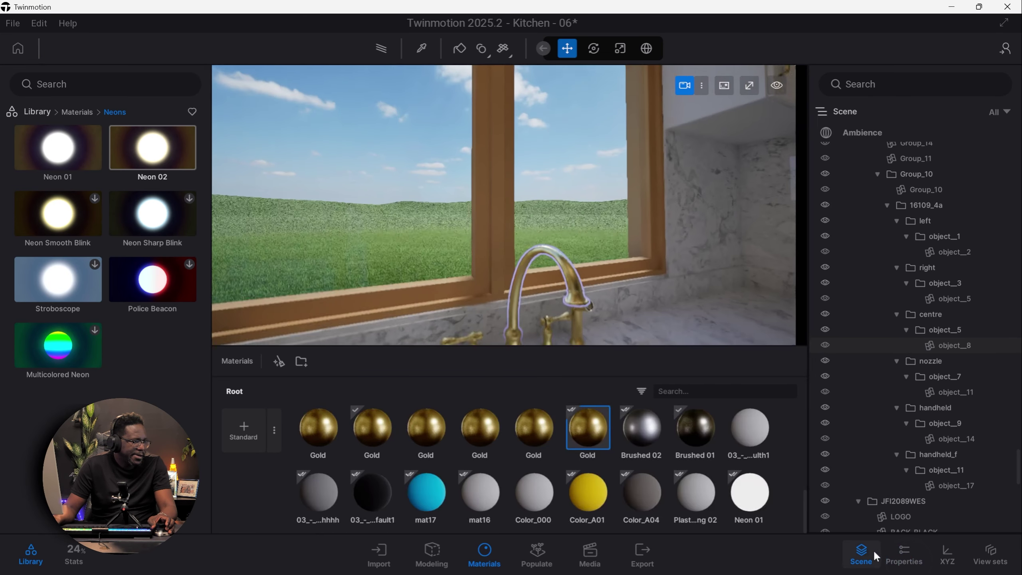
pyautogui.click(861, 555)
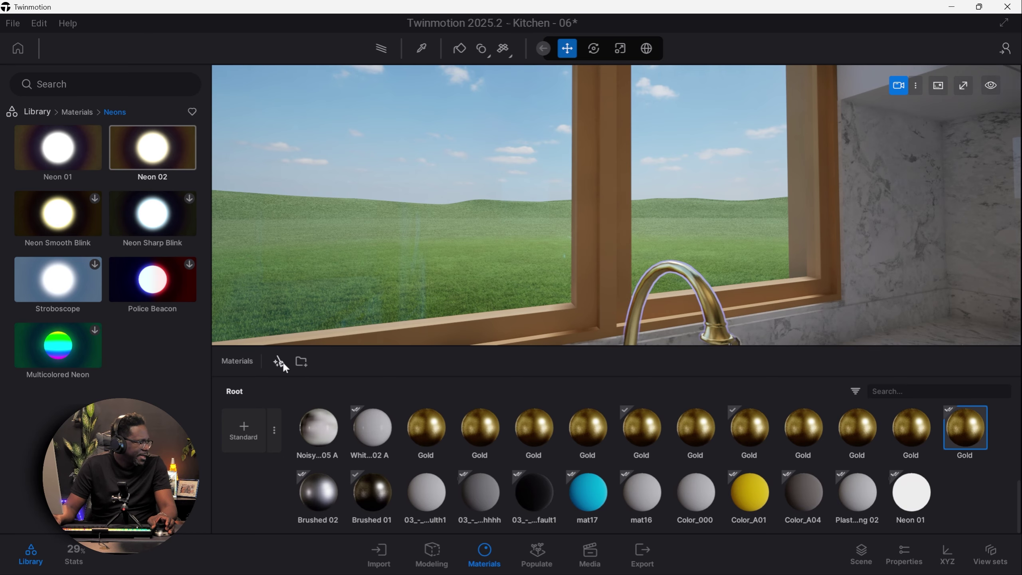
pyautogui.click(283, 363)
pyautogui.scroll(5, 696, 491)
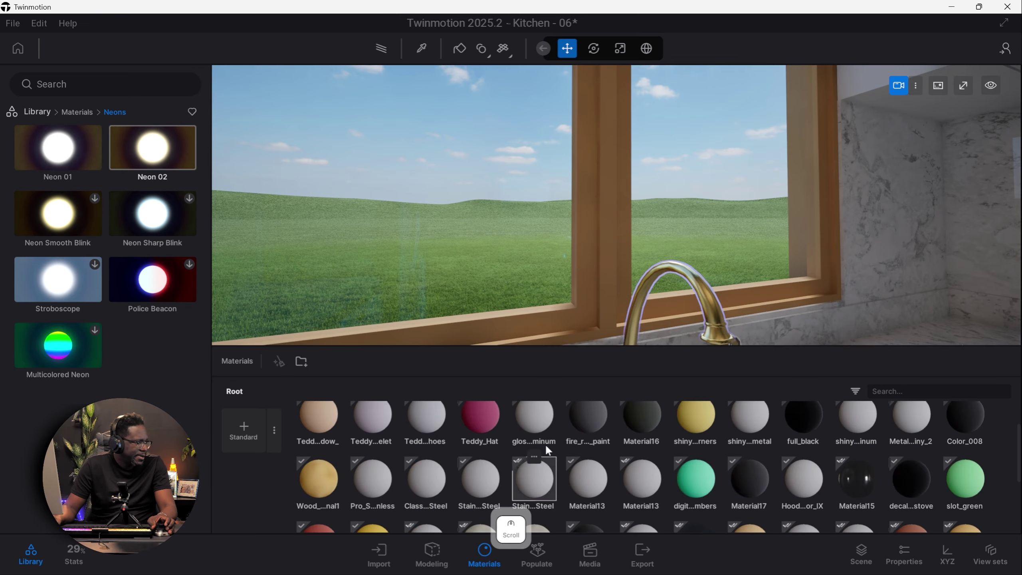
pyautogui.scroll(-5, 545, 443)
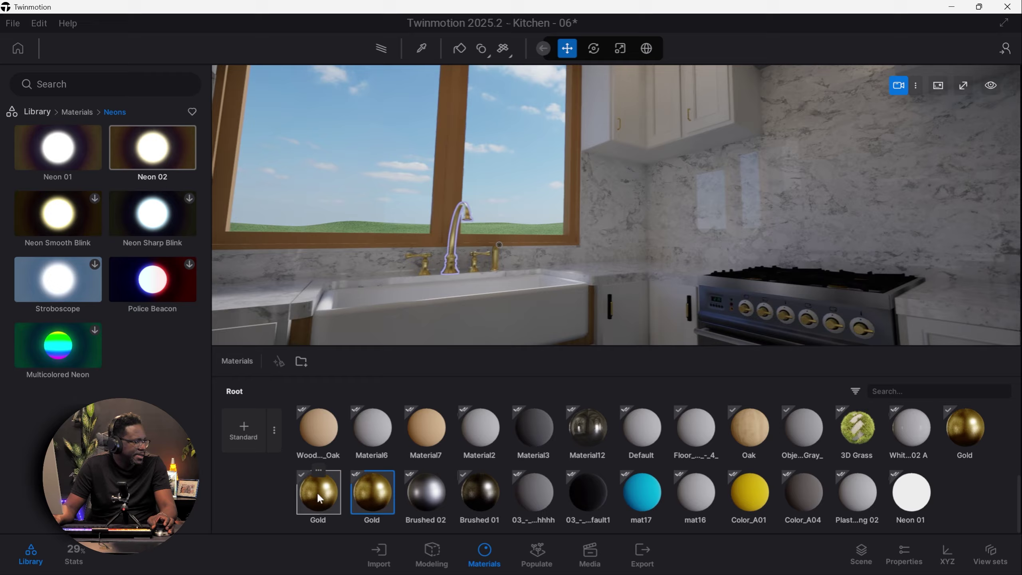
# Step: Replace the separate Gold materials on the sink faucet and hand sprayer with the shared Gold, and remove the unused Gold duplicates
pyautogui.click(905, 561)
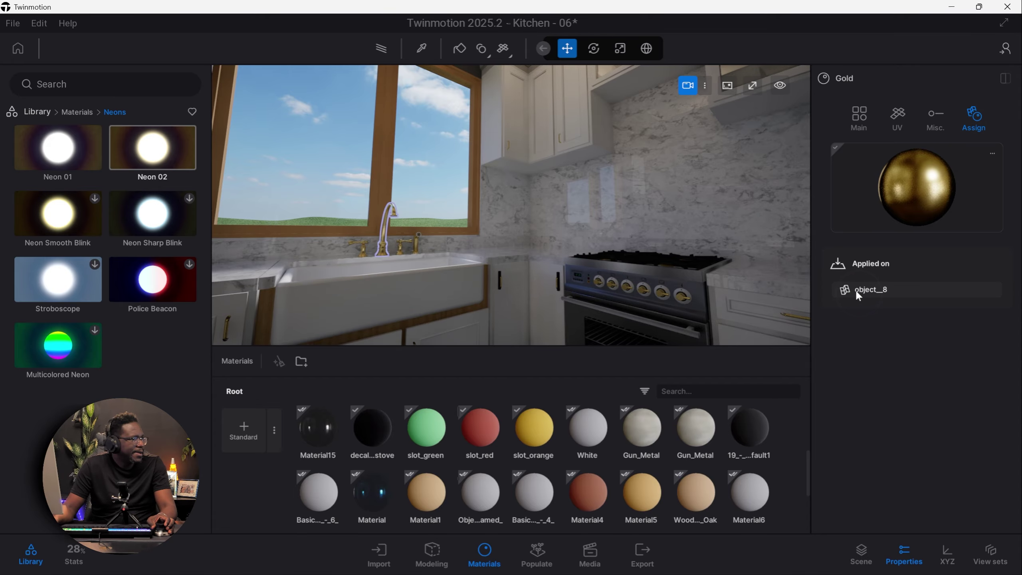
pyautogui.click(943, 293)
pyautogui.click(870, 290)
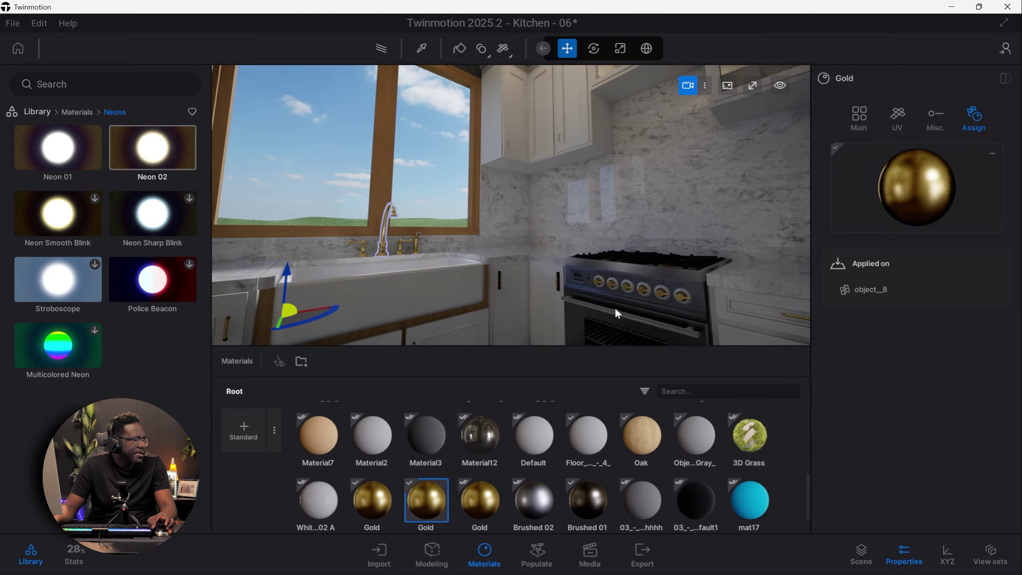
pyautogui.click(484, 500)
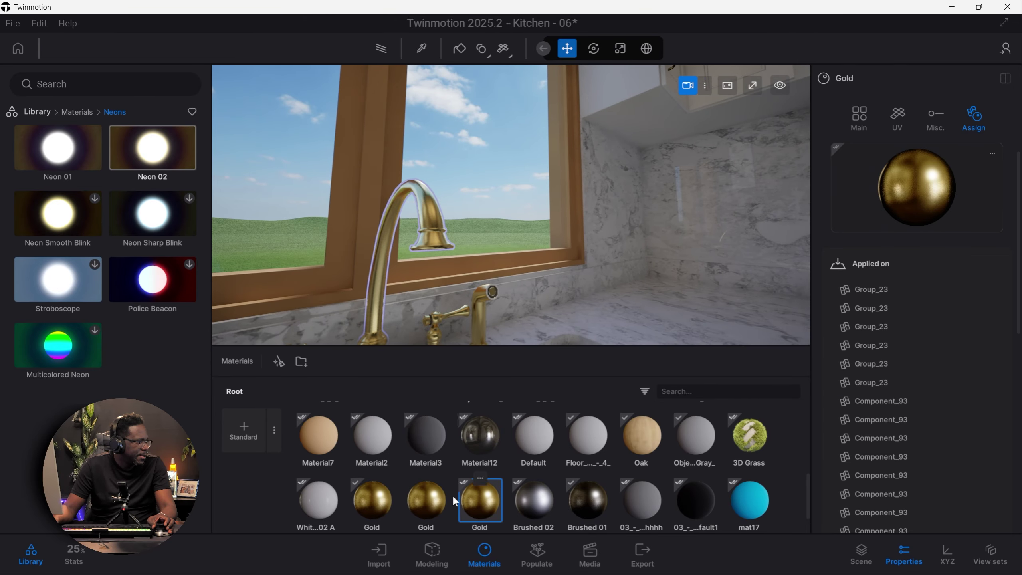
pyautogui.click(374, 498)
pyautogui.click(863, 291)
pyautogui.click(477, 487)
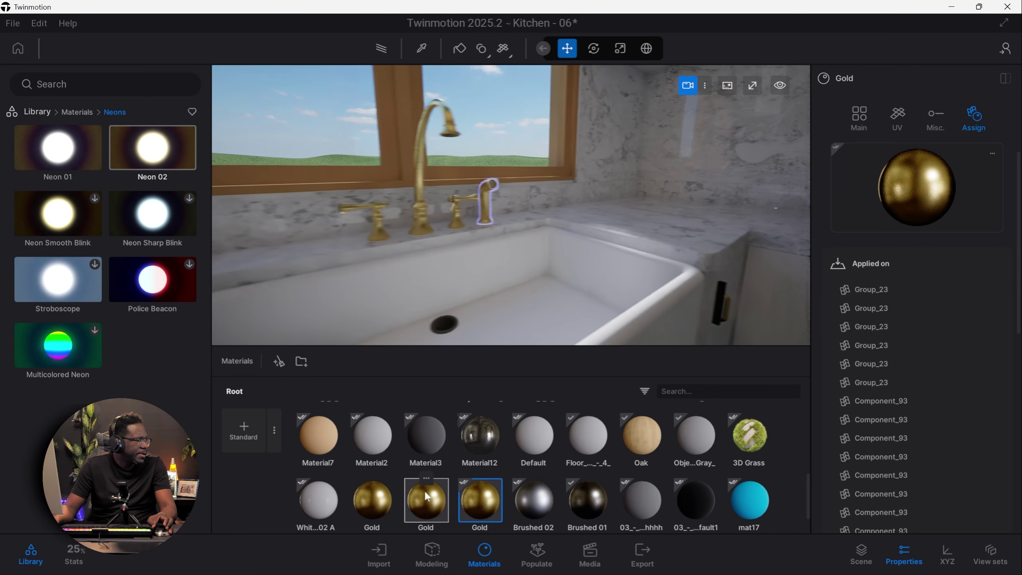
pyautogui.click(287, 364)
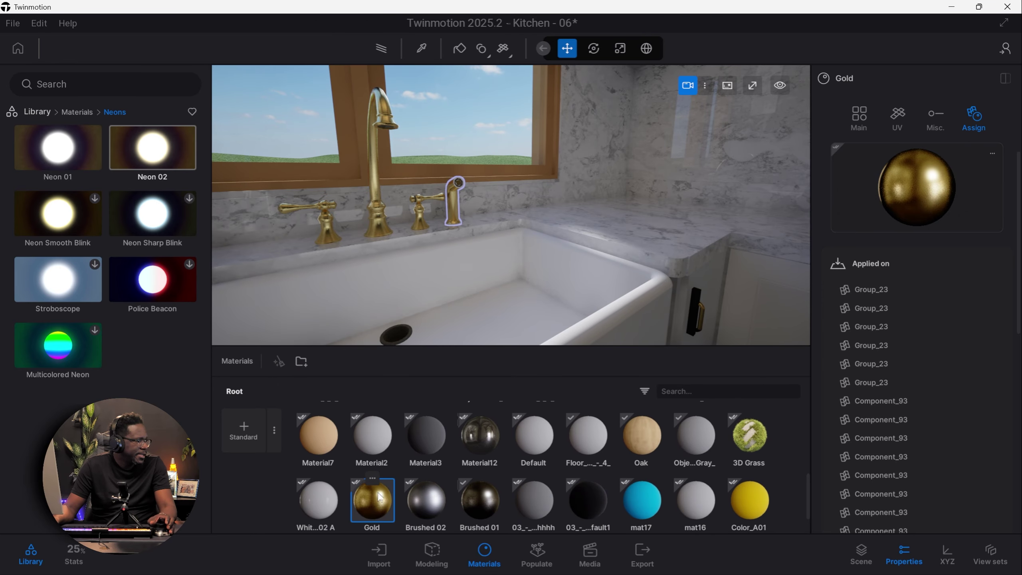
# Step: Apply the Gold material to the body of the wall lamps above the kitchen window
pyautogui.scroll(-3, 563, 297)
pyautogui.moveTo(563, 297); pyautogui.dragTo(566, 242, button='right')
pyautogui.moveTo(566, 242); pyautogui.dragTo(577, 322, button='middle')
pyautogui.scroll(-3, 576, 322)
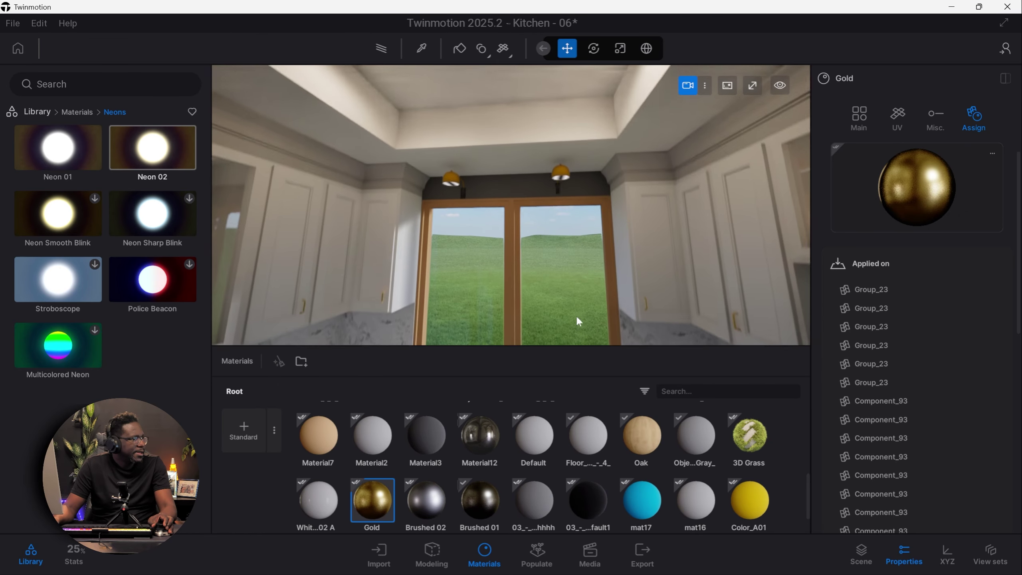
pyautogui.scroll(3, 535, 174)
pyautogui.moveTo(379, 504); pyautogui.dragTo(299, 267)
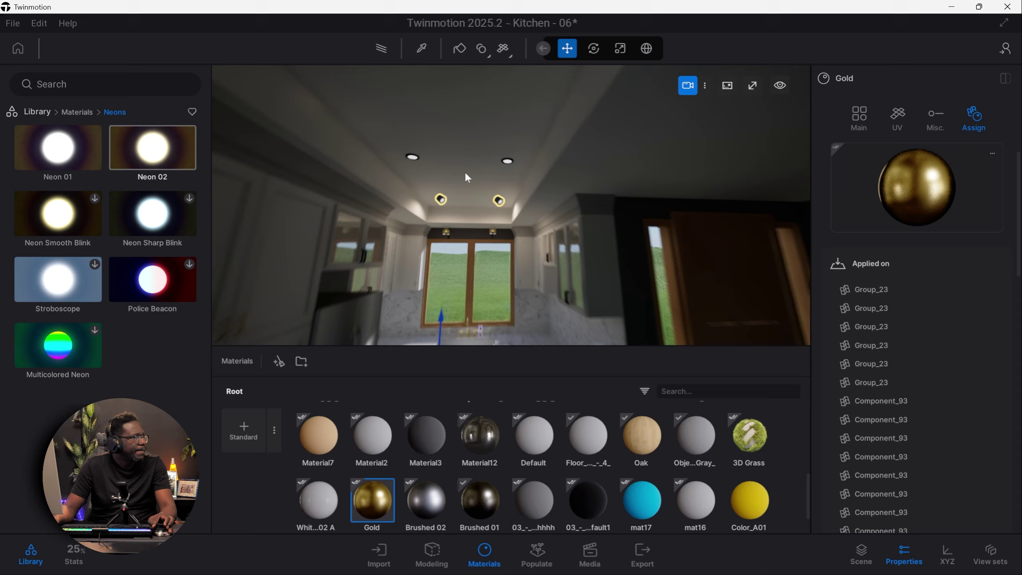
# Step: Select the two IES 09 lights together and copy the pair onto the remaining recessed ceiling fixtures
pyautogui.scroll(-3, 465, 171)
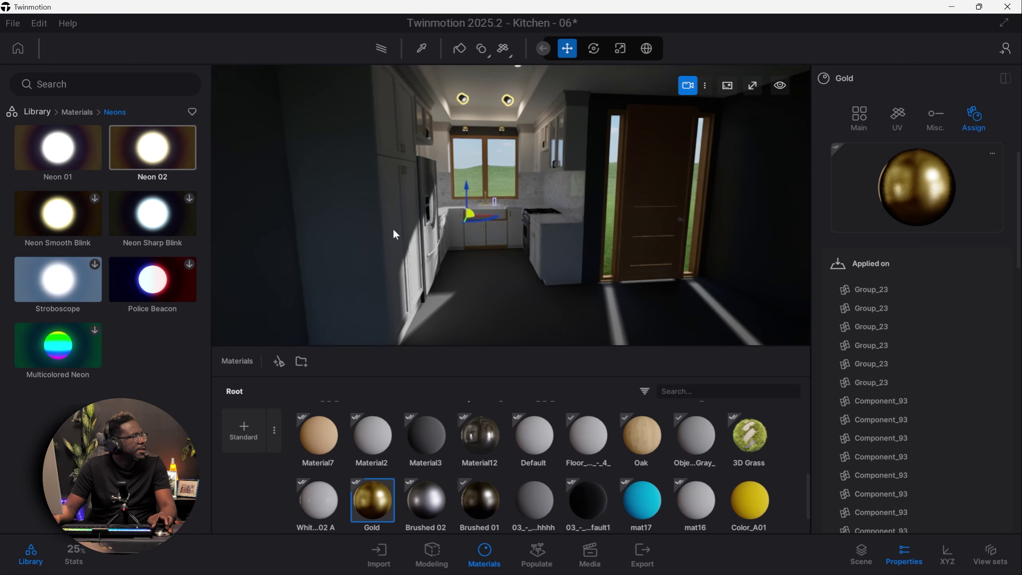
pyautogui.moveTo(393, 230); pyautogui.dragTo(515, 214, button='right')
pyautogui.scroll(3, 472, 141)
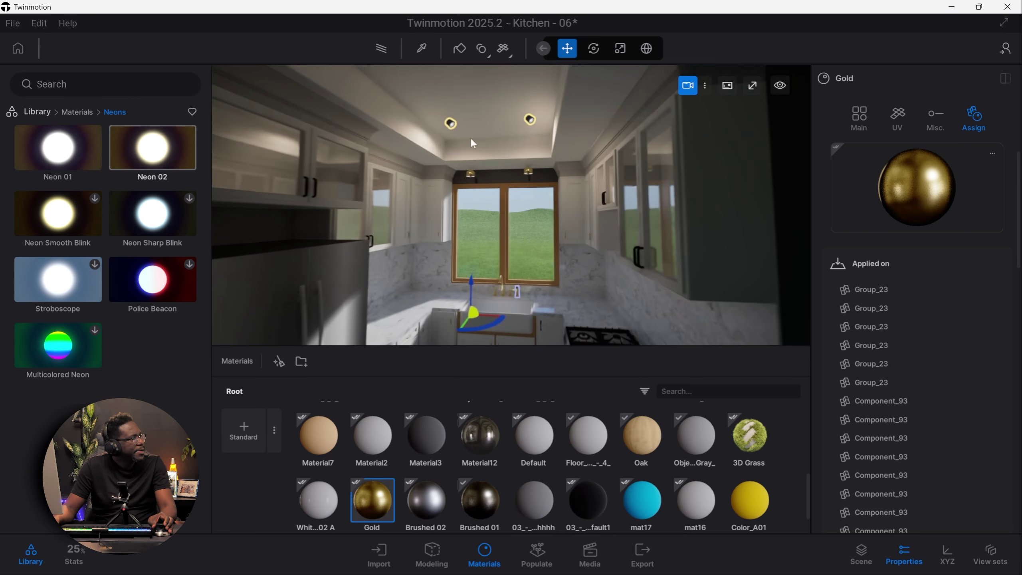
pyautogui.click(449, 124)
pyautogui.moveTo(452, 126); pyautogui.dragTo(503, 127, button='right')
pyautogui.keyDown('ctrl'); pyautogui.click(530, 191); pyautogui.keyUp('ctrl')
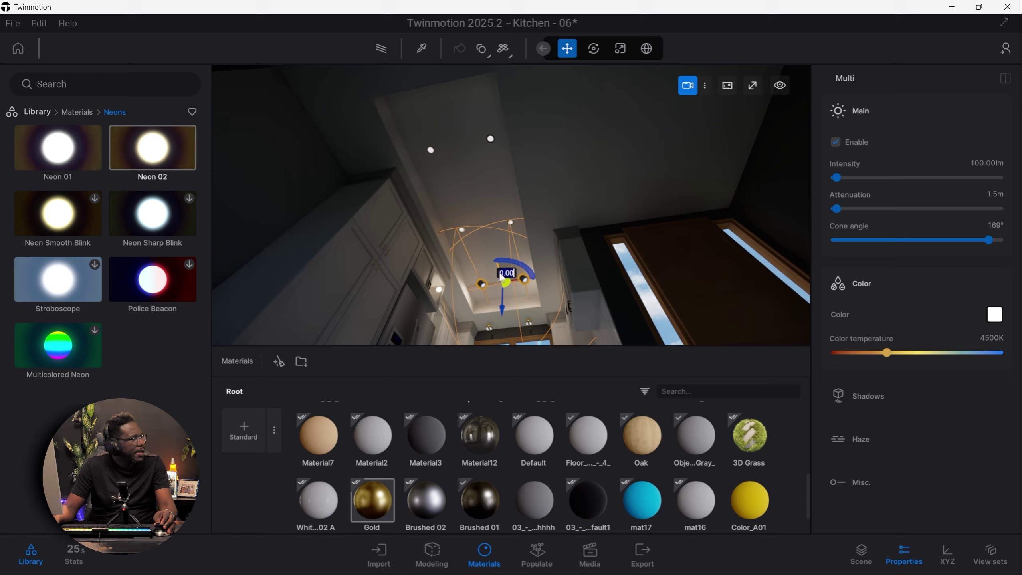
pyautogui.keyDown('shift'); pyautogui.moveTo(502, 275); pyautogui.dragTo(472, 139); pyautogui.keyUp('shift')
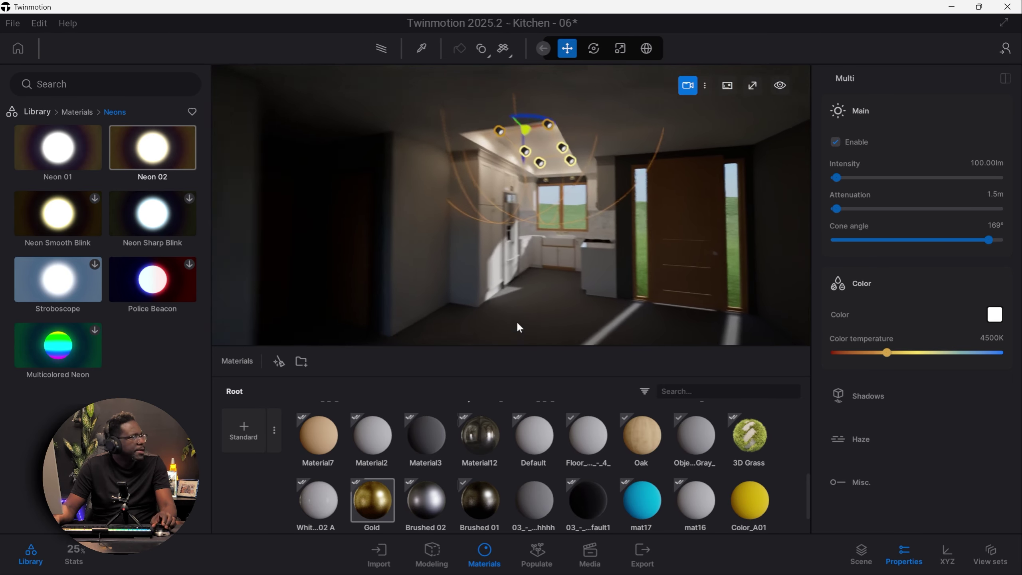
pyautogui.moveTo(517, 322); pyautogui.dragTo(623, 197, button='right')
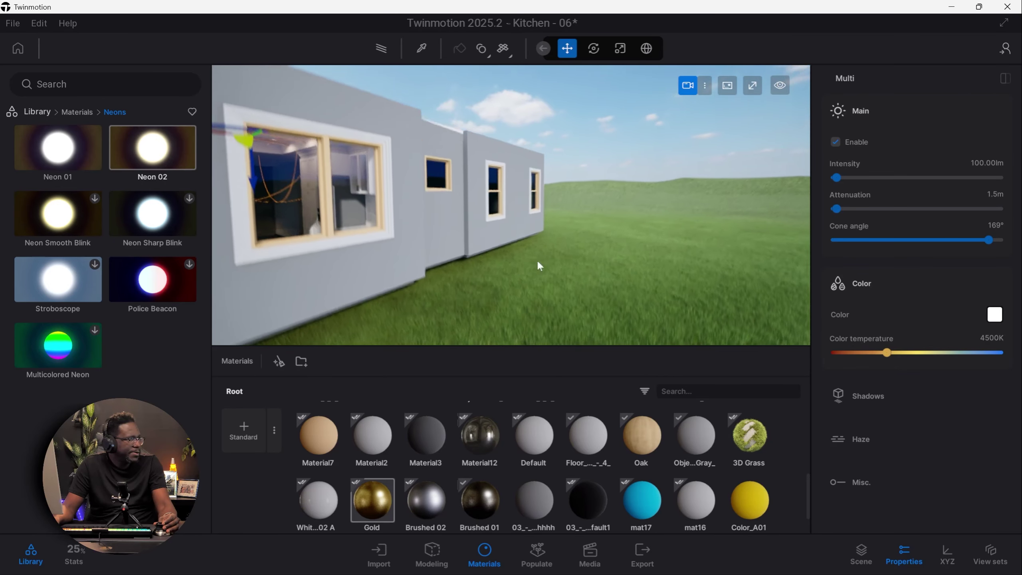
pyautogui.moveTo(342, 272); pyautogui.dragTo(825, 170, button='right')
pyautogui.press('s')
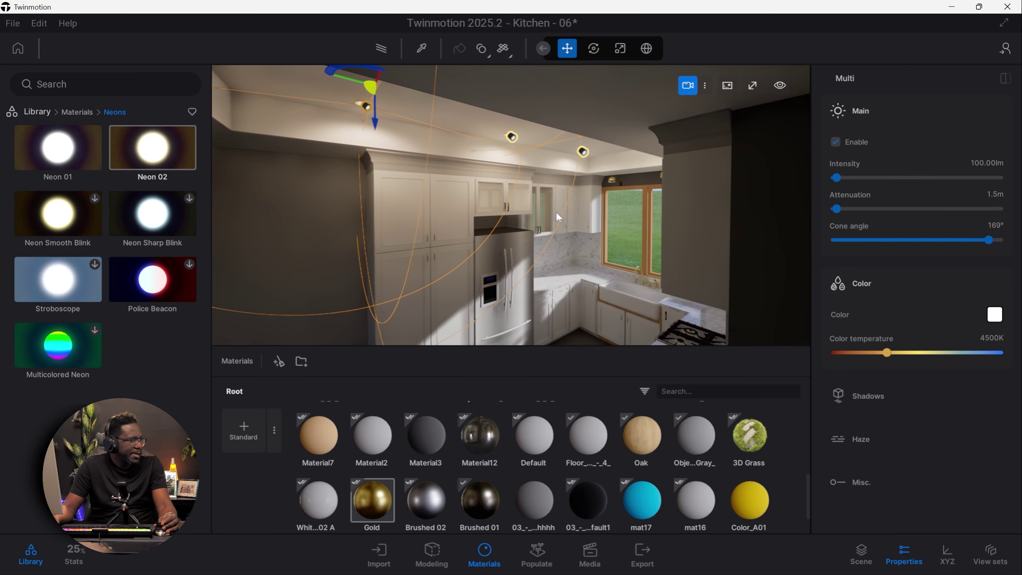
pyautogui.moveTo(591, 228); pyautogui.dragTo(593, 214, button='right')
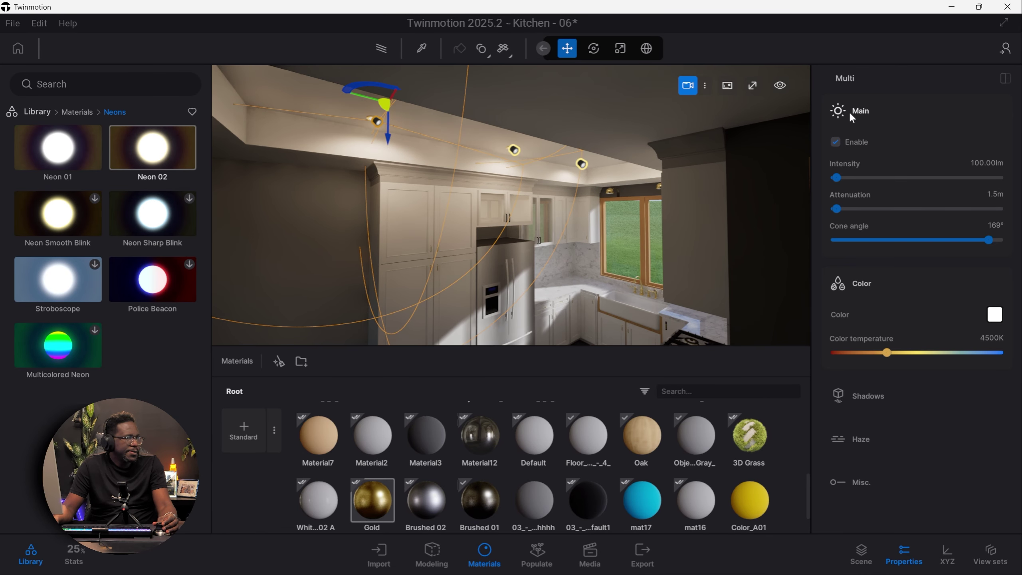
# Step: Select all the IES 09 lights in the scene graph and move them to a new container
pyautogui.click(916, 550)
pyautogui.click(854, 549)
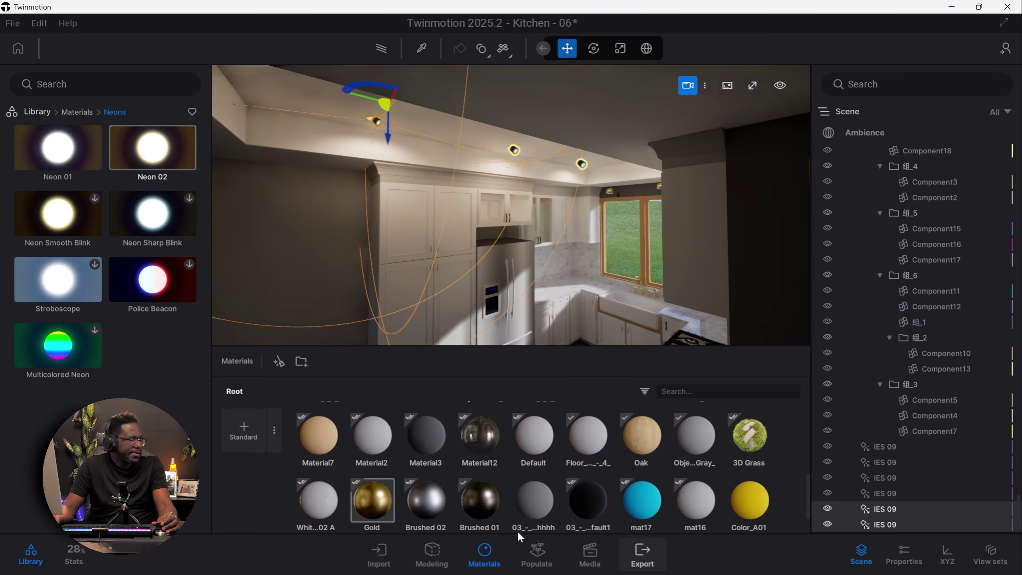
pyautogui.click(494, 558)
pyautogui.click(912, 449)
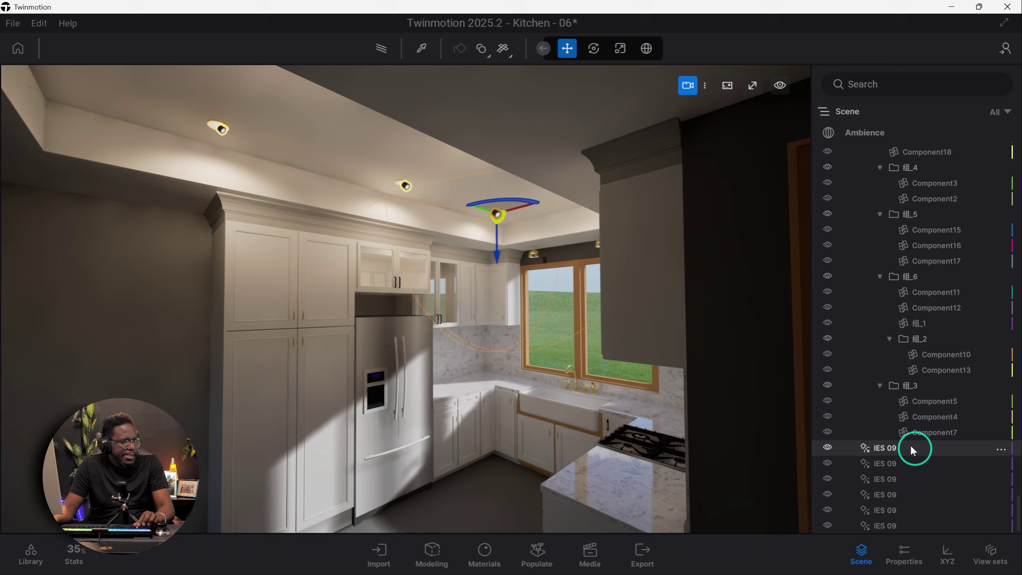
pyautogui.keyDown('shift'); pyautogui.click(900, 528); pyautogui.keyUp('shift')
pyautogui.rightClick(900, 463)
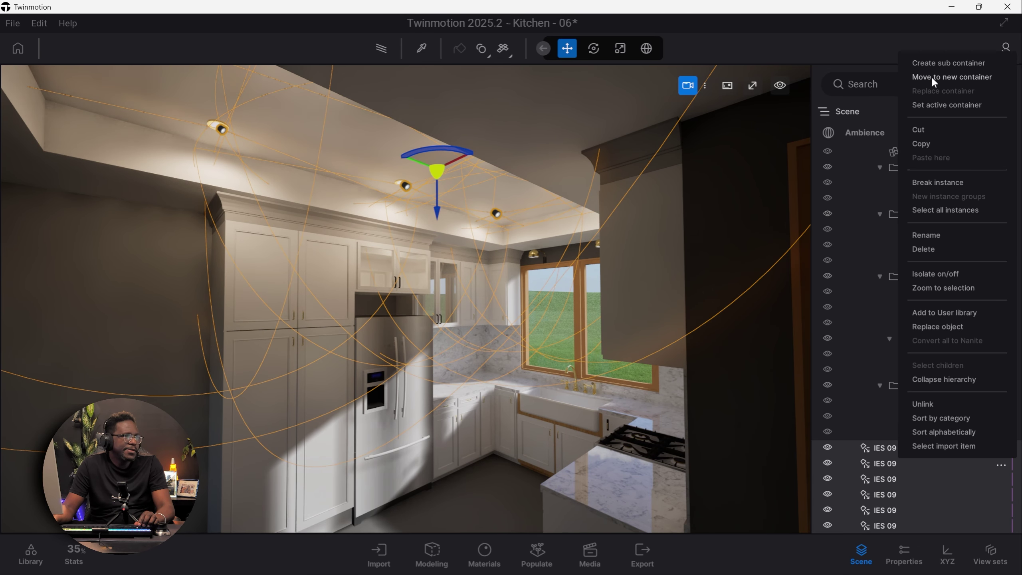
pyautogui.click(957, 77)
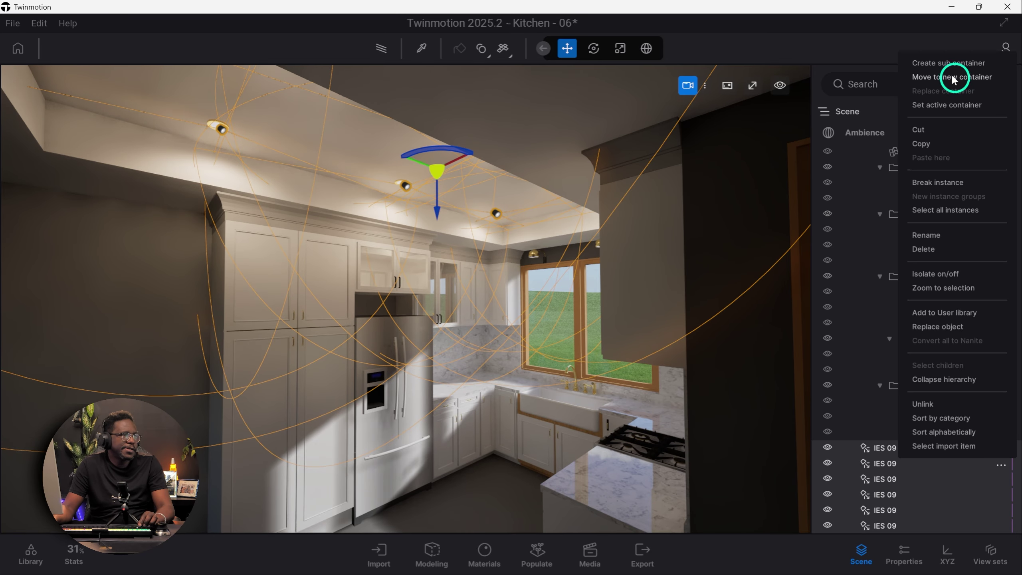
# Step: Name the new container of IES lights "Lights" and collapse it in the scene graph
pyautogui.write('Lights')
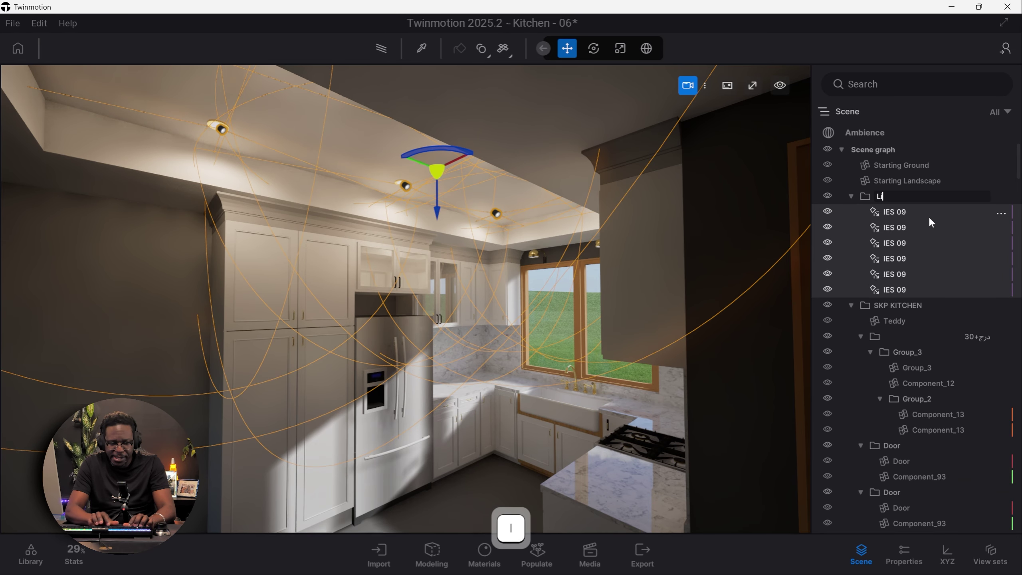
pyautogui.press('Return')
pyautogui.click(850, 196)
# Step: Toggle the visibility of the Lights container to compare the kitchen with and without it, leaving it hidden
pyautogui.click(829, 195)
pyautogui.press('s')
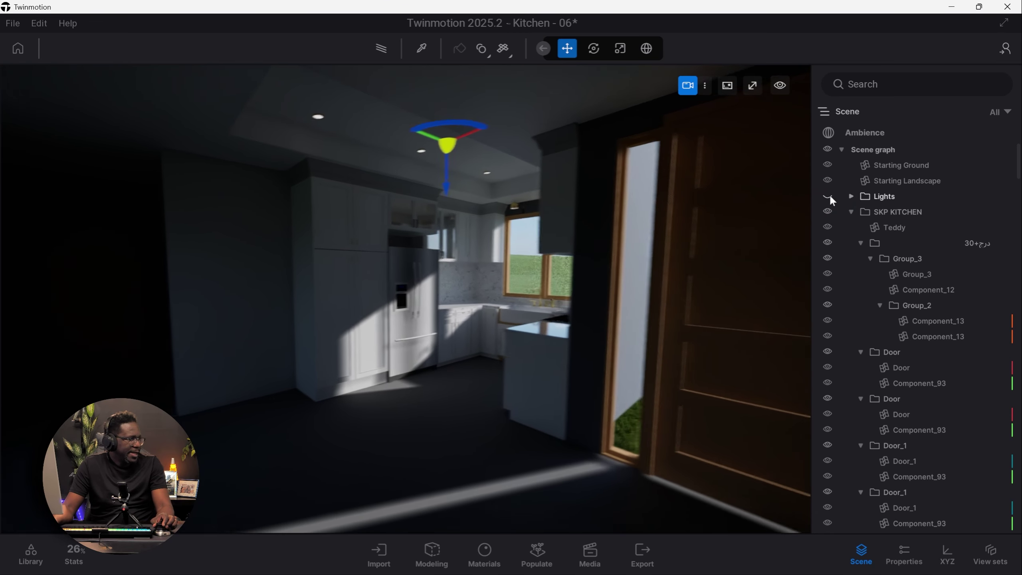
pyautogui.press('a')
pyautogui.moveTo(579, 288); pyautogui.dragTo(607, 265, button='right')
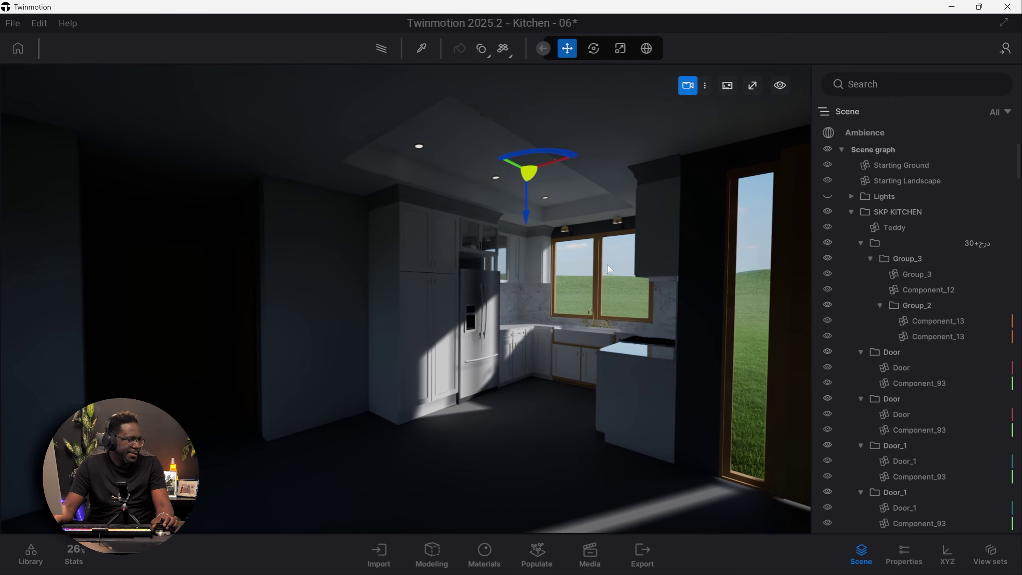
pyautogui.click(827, 197)
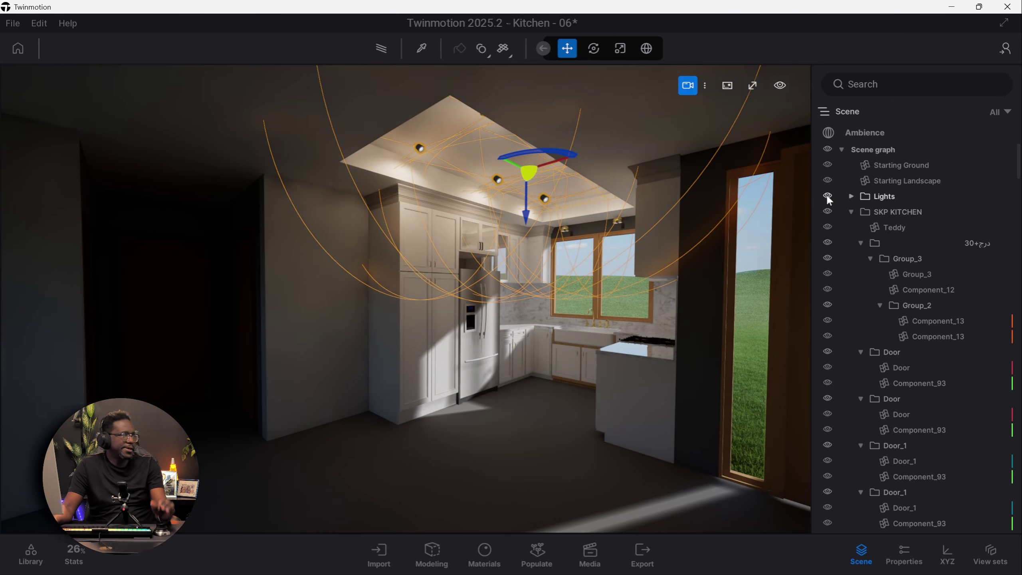
pyautogui.click(827, 197)
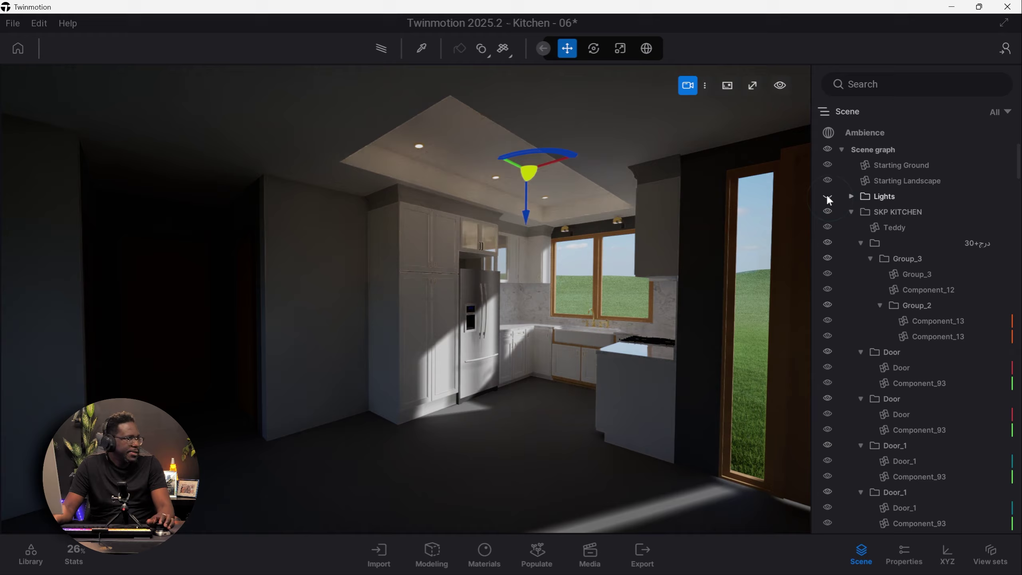
# Step: Collapse the SKP KITCHEN container and place an Area light from the library on the outside wall above the kitchen window
pyautogui.moveTo(587, 275)
pyautogui.mouseDown(button='right')
pyautogui.moveTo(543, 245)
pyautogui.moveTo(563, 272)
pyautogui.moveTo(594, 267)
pyautogui.mouseUp(button='right')
pyautogui.press('d')
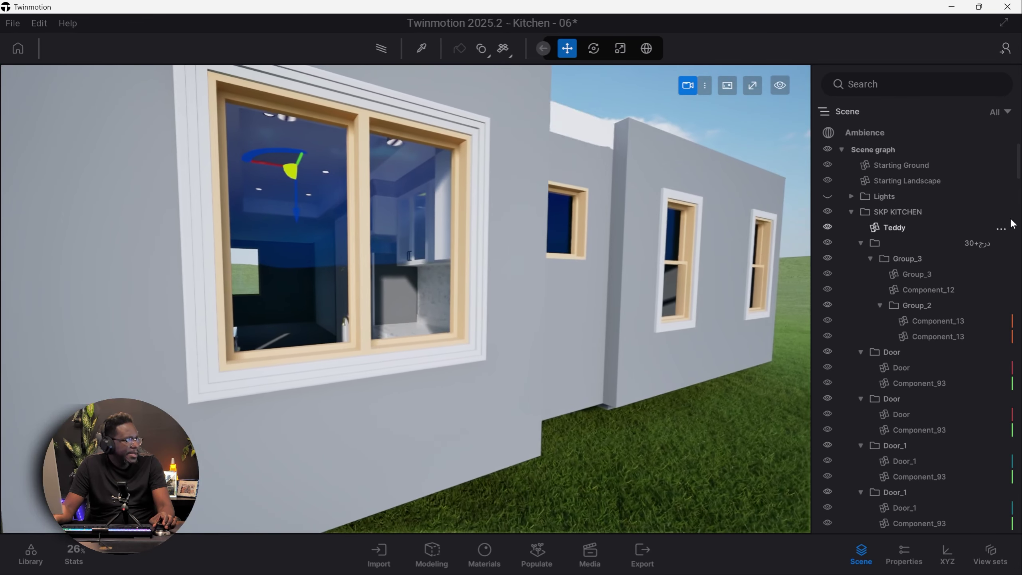
pyautogui.click(851, 212)
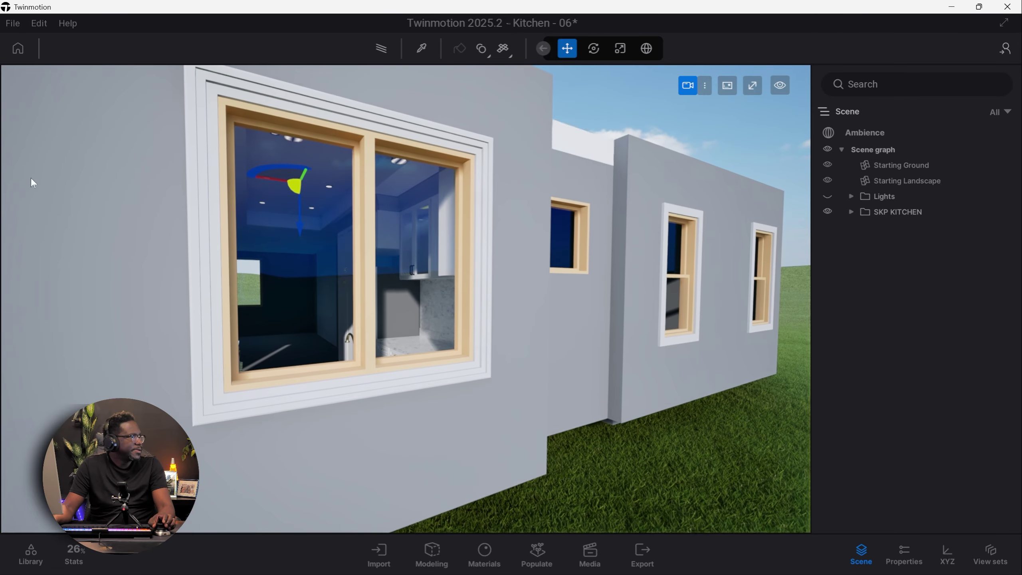
pyautogui.click(31, 555)
pyautogui.click(77, 112)
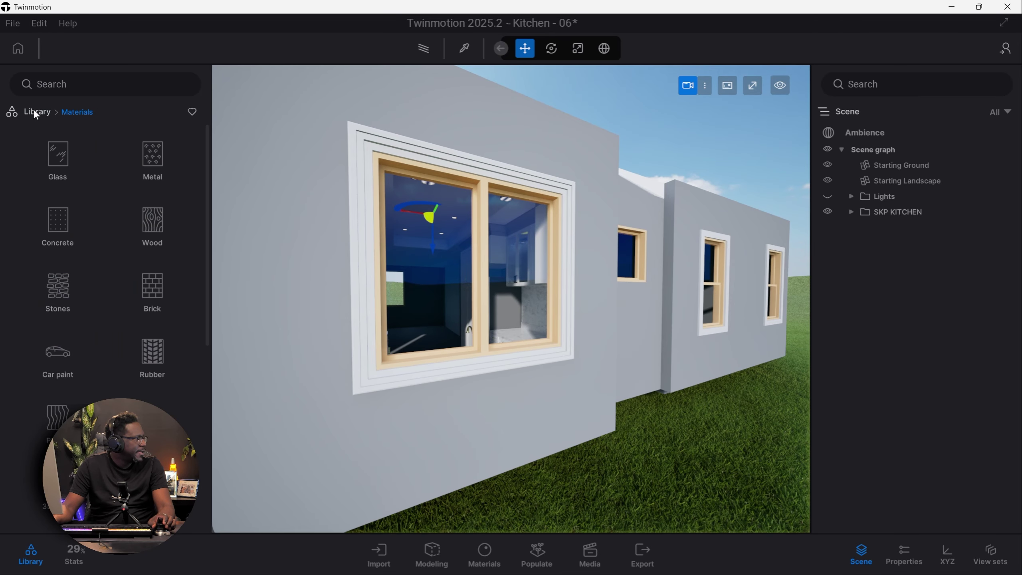
pyautogui.click(37, 112)
pyautogui.click(150, 215)
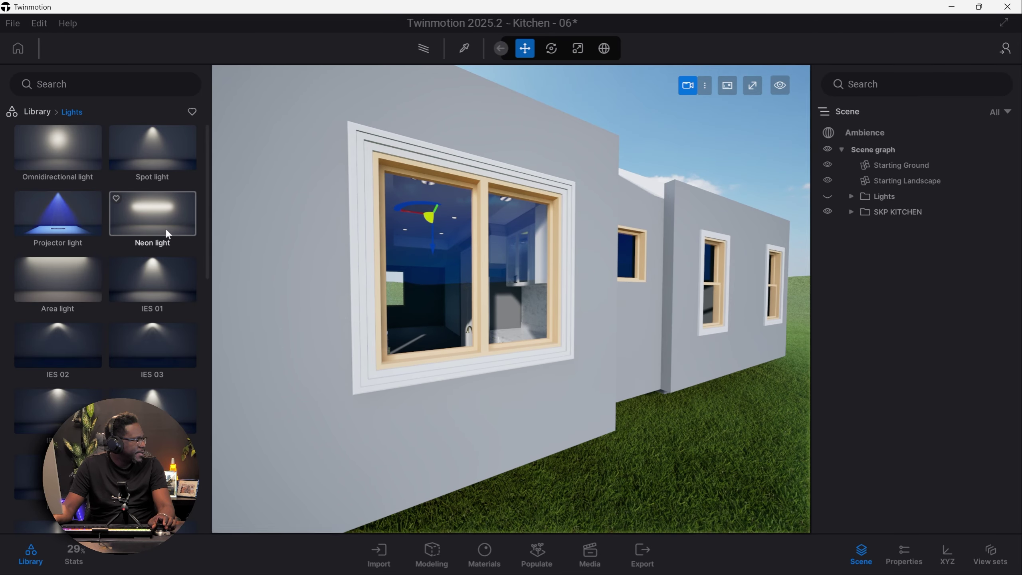
pyautogui.moveTo(77, 288); pyautogui.dragTo(501, 151)
# Step: Reduce the area light to 0.1 m length and 0.6 m width and rotate it to face the kitchen window
pyautogui.moveTo(499, 148); pyautogui.dragTo(505, 109, button='right')
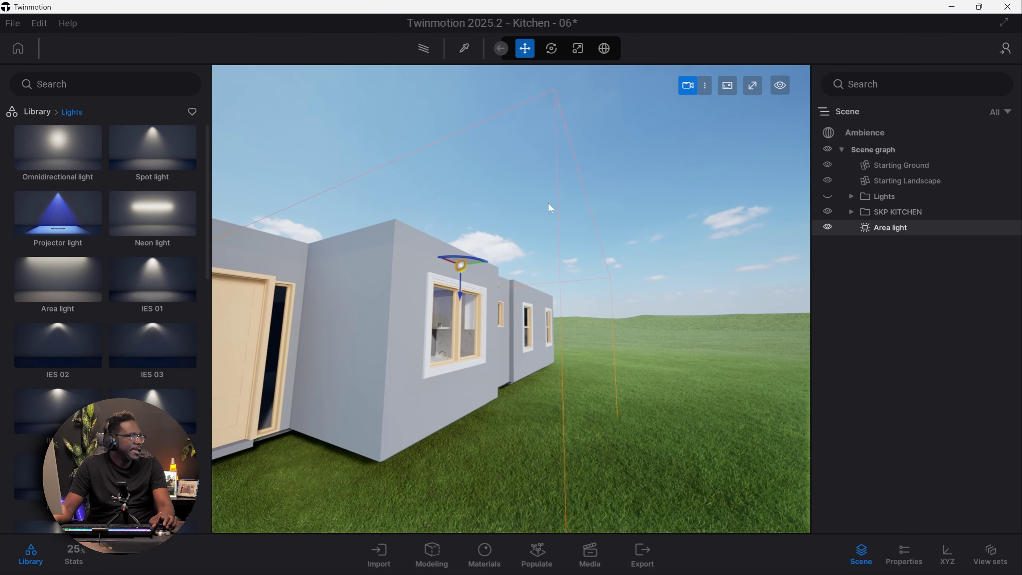
pyautogui.moveTo(550, 207); pyautogui.dragTo(309, 216, button='right')
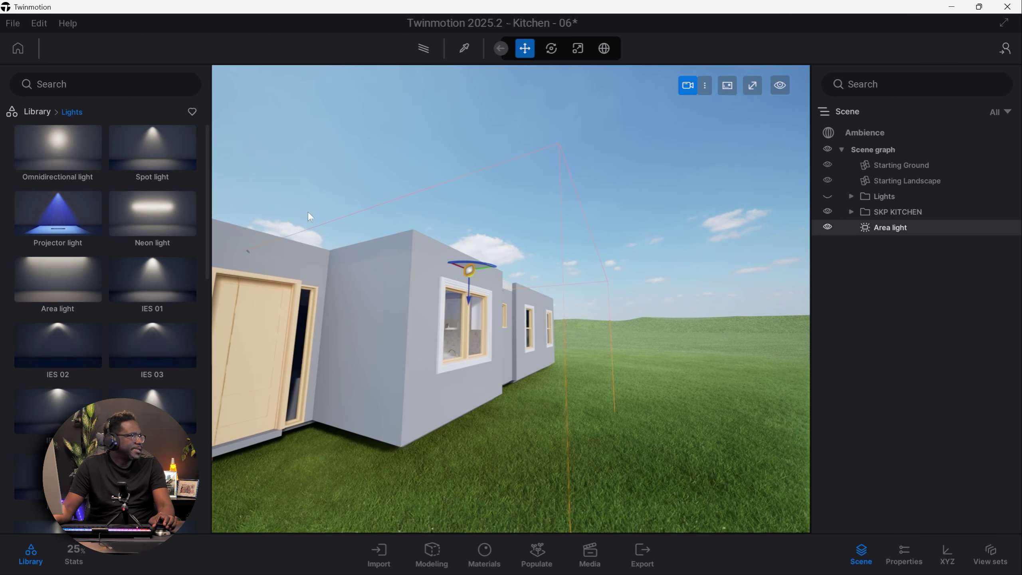
pyautogui.press('w')
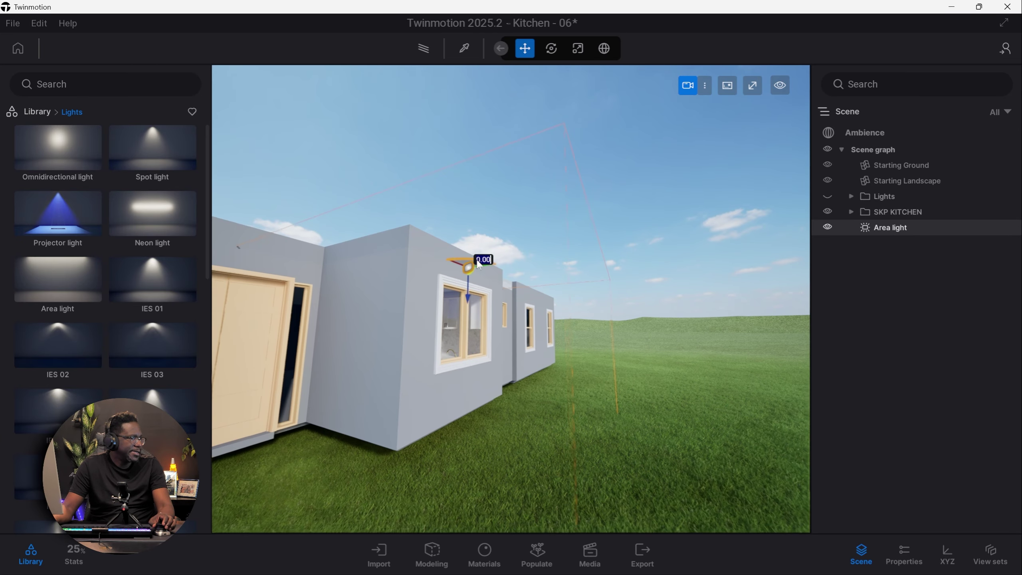
pyautogui.moveTo(459, 292); pyautogui.dragTo(535, 271, button='right')
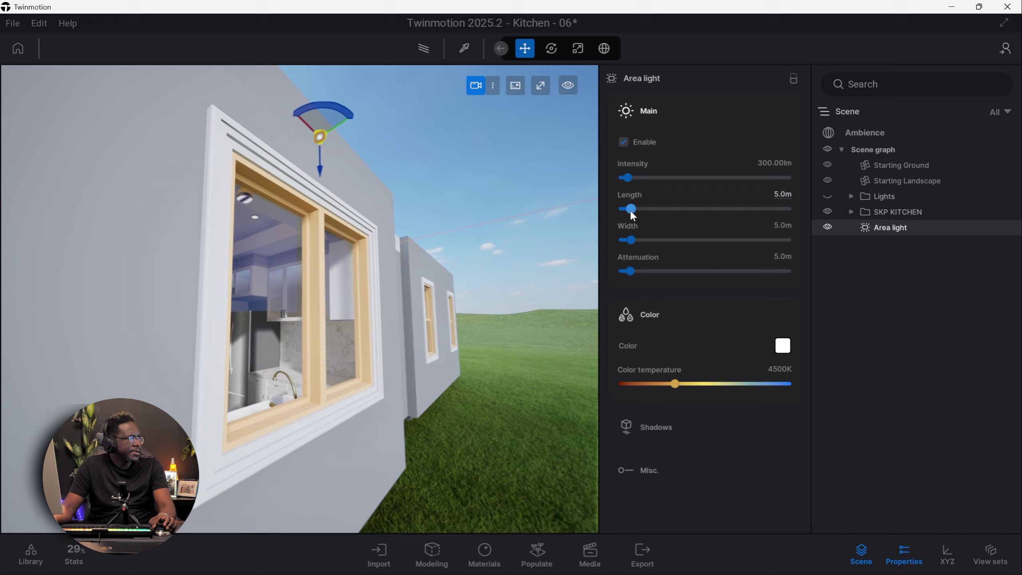
pyautogui.press('e')
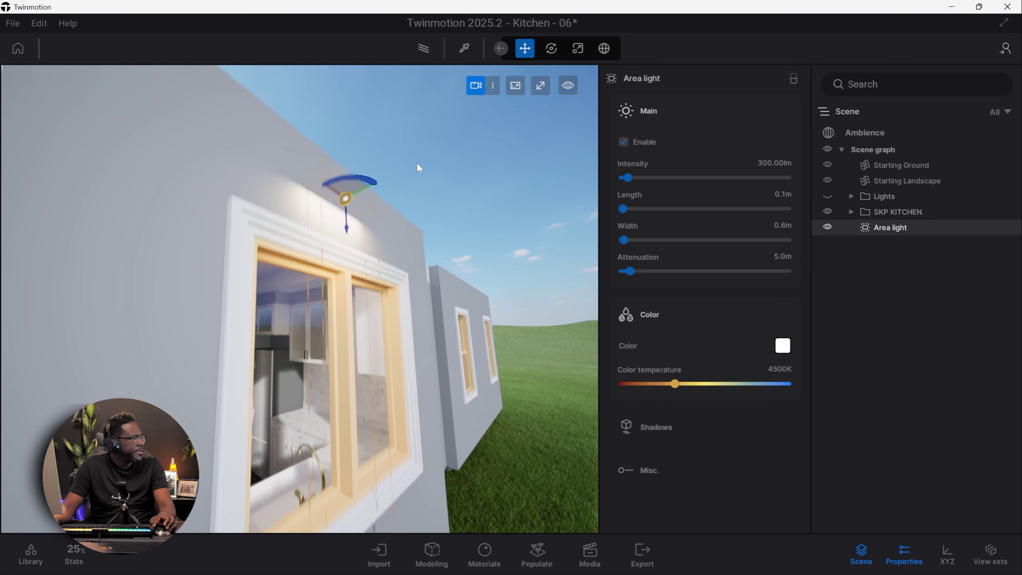
pyautogui.press('q')
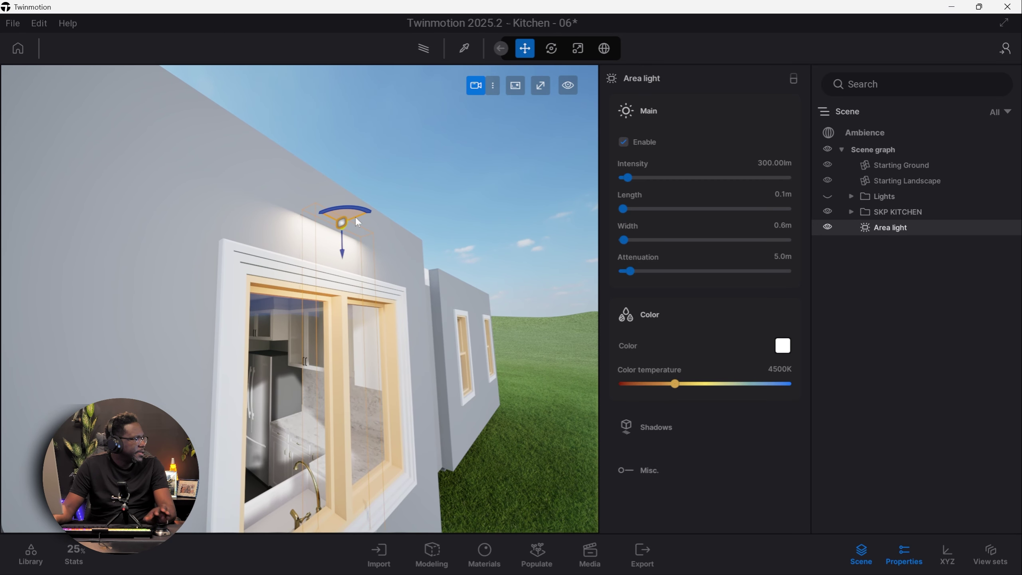
pyautogui.moveTo(394, 209); pyautogui.dragTo(459, 251)
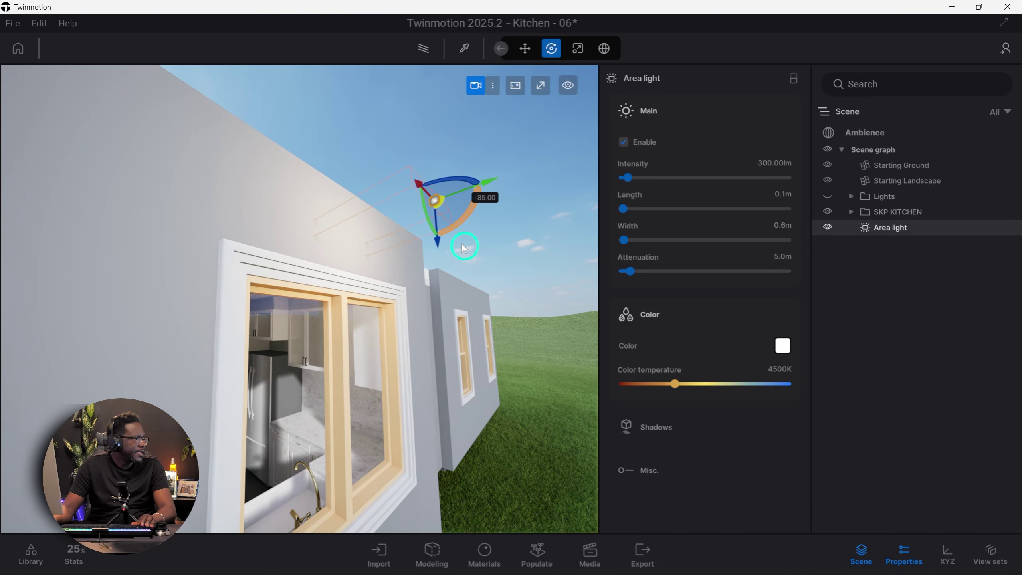
# Step: Lower the area light in front of the kitchen window and set its length to 1.3 m and width to 1.6 m
pyautogui.moveTo(437, 242); pyautogui.dragTo(455, 470)
pyautogui.moveTo(456, 469); pyautogui.dragTo(267, 369, button='right')
pyautogui.press('Up')
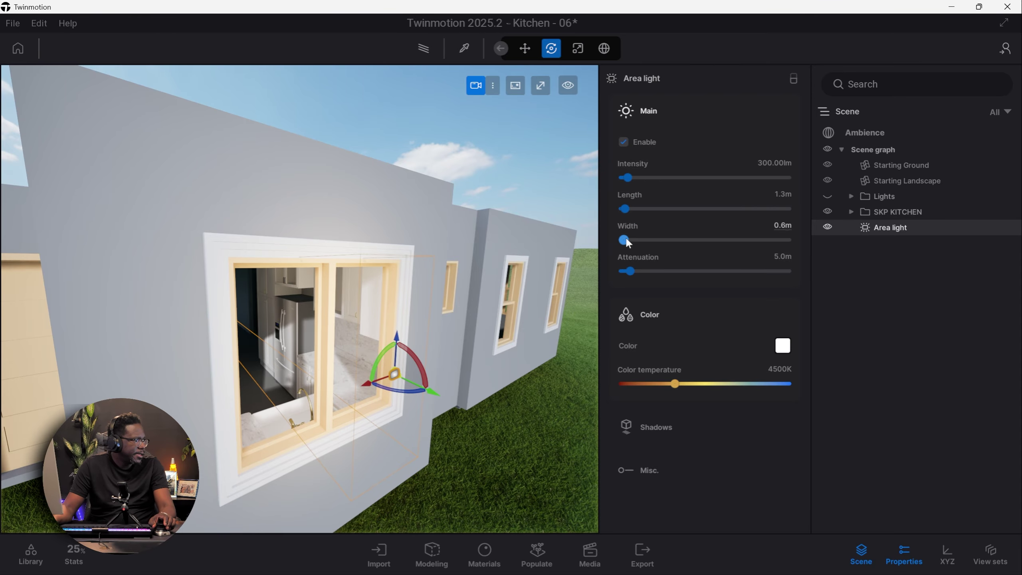
pyautogui.moveTo(628, 243); pyautogui.dragTo(626, 239)
pyautogui.press('Up')
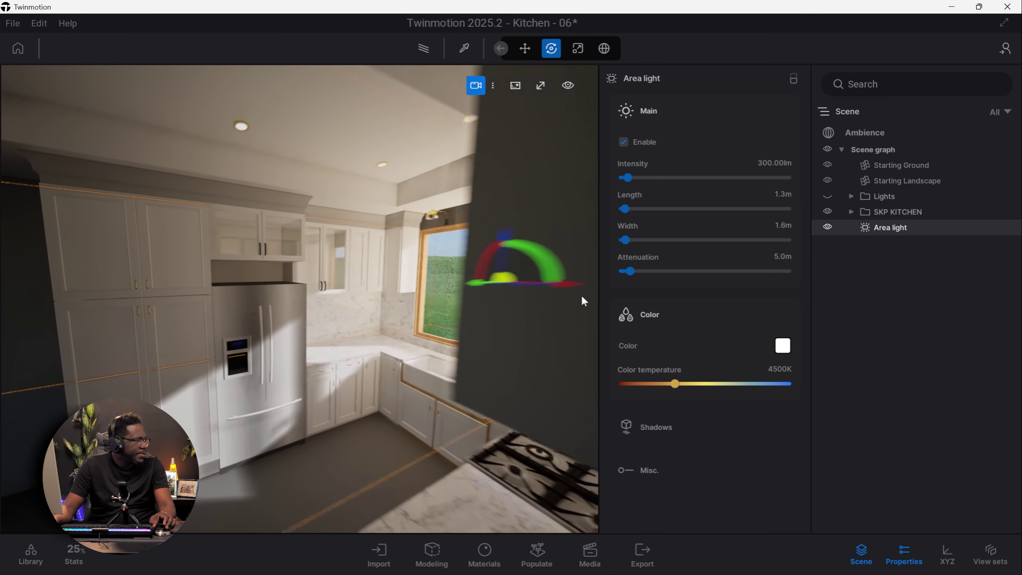
# Step: Set the area light's attenuation to 9.7 m and its intensity to 267.64 lm
pyautogui.click(538, 277)
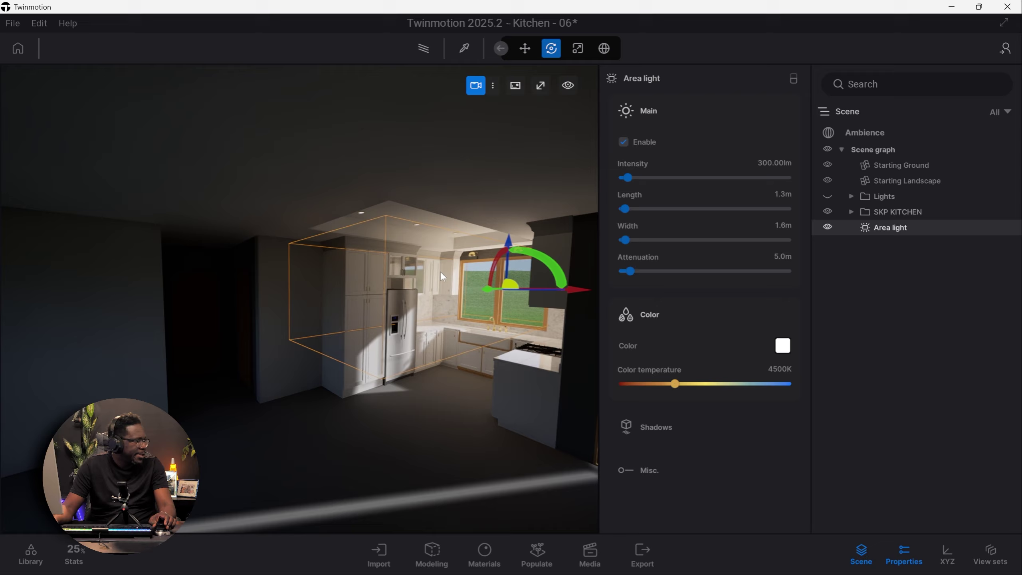
pyautogui.press('Down')
pyautogui.moveTo(632, 275); pyautogui.dragTo(638, 275)
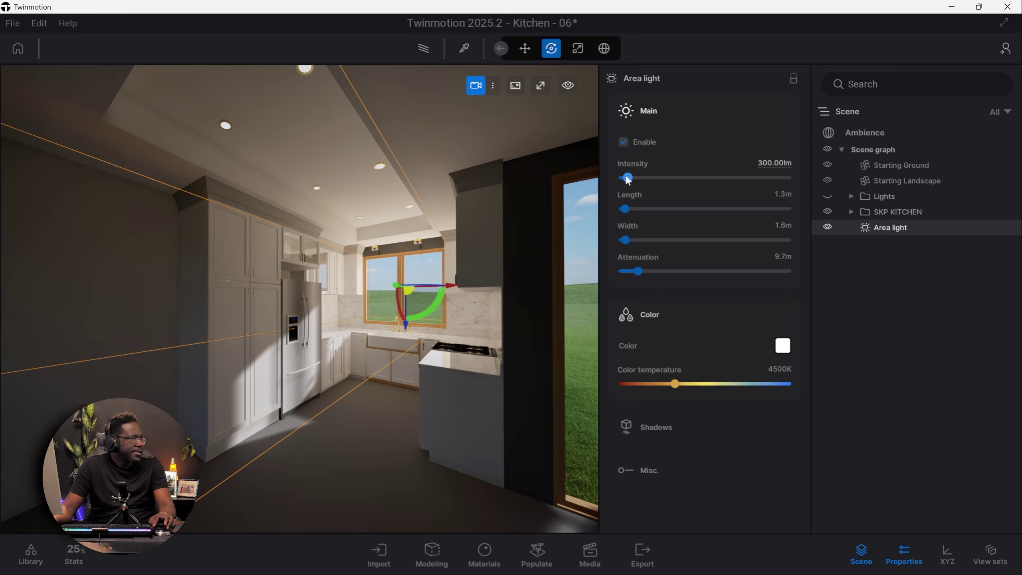
pyautogui.moveTo(630, 181); pyautogui.dragTo(634, 183)
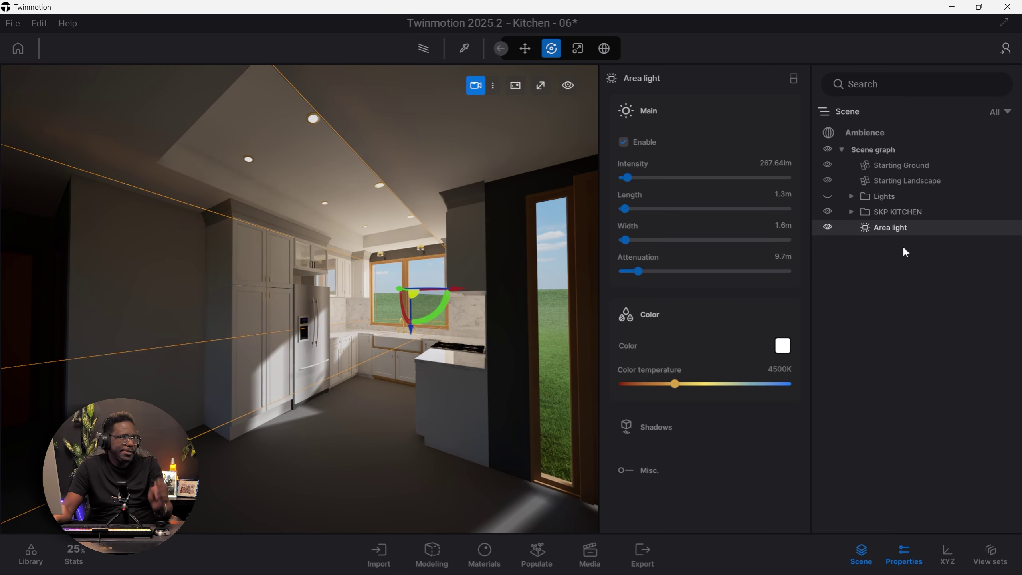
# Step: Compare the area light with and without shadows, leave shadows disabled, and set its attenuation to 9.9 m
pyautogui.click(641, 458)
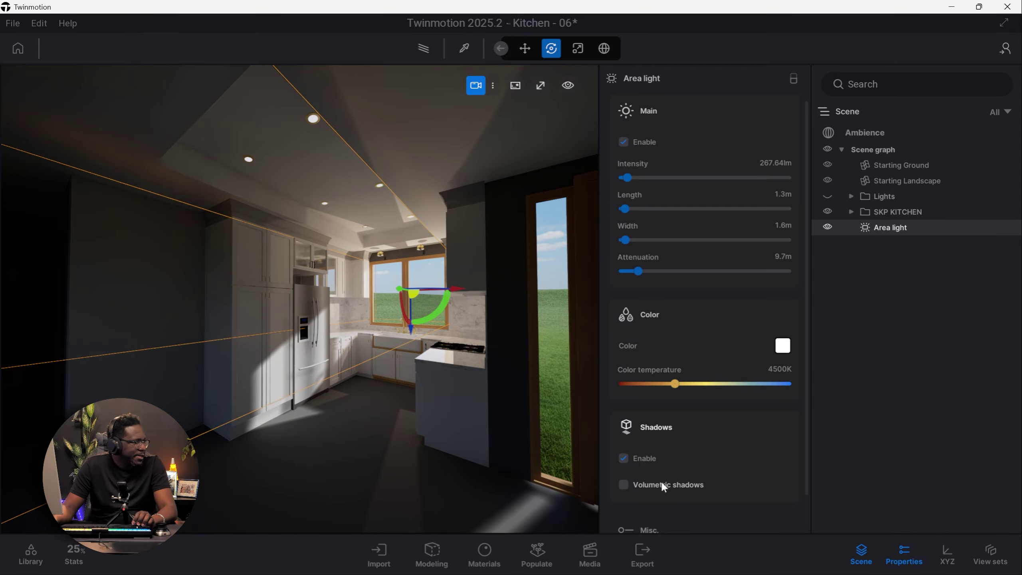
pyautogui.click(634, 458)
pyautogui.click(633, 458)
pyautogui.scroll(-1, 662, 486)
pyautogui.scroll(-3, 718, 479)
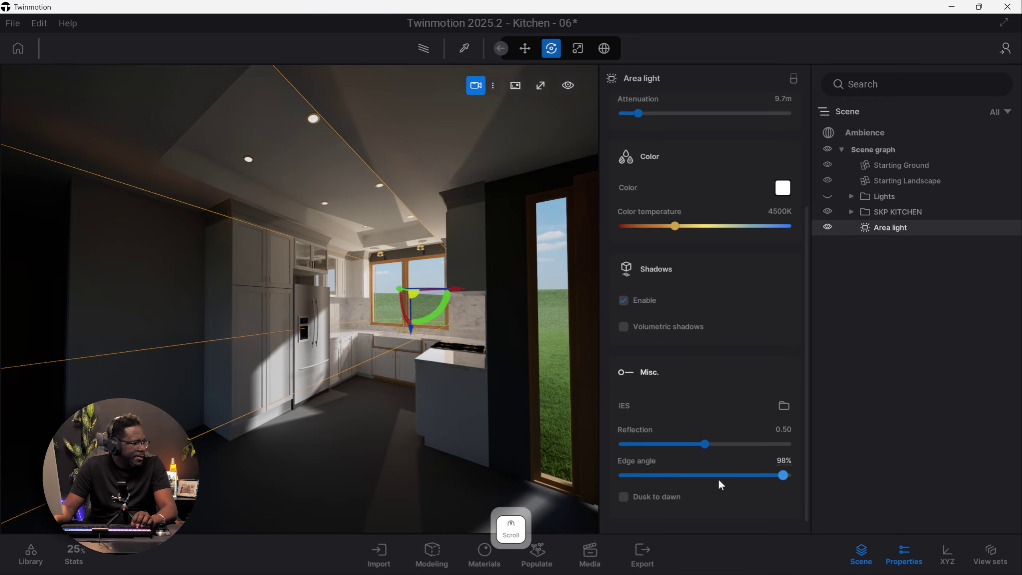
pyautogui.click(643, 300)
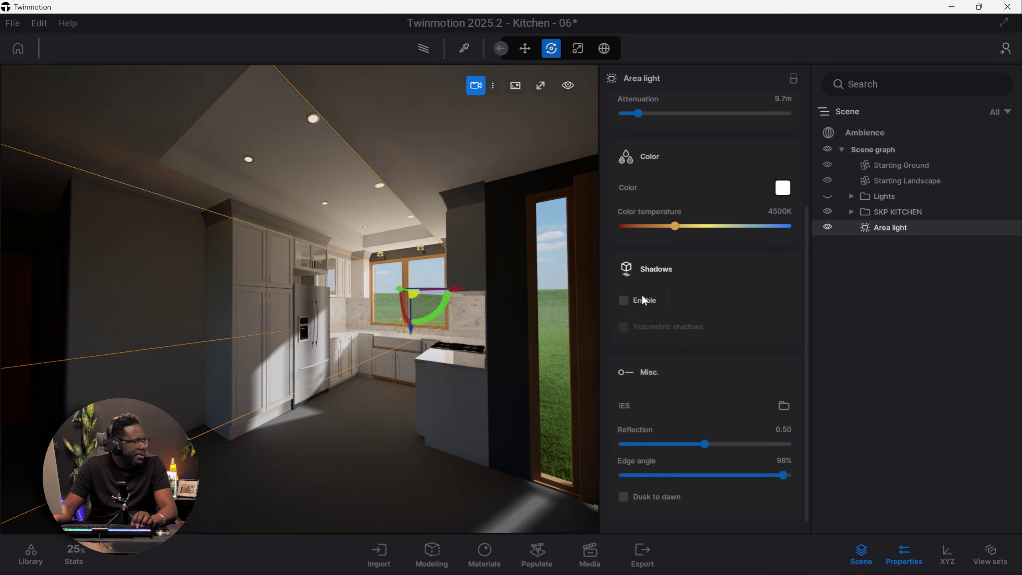
pyautogui.scroll(3, 672, 131)
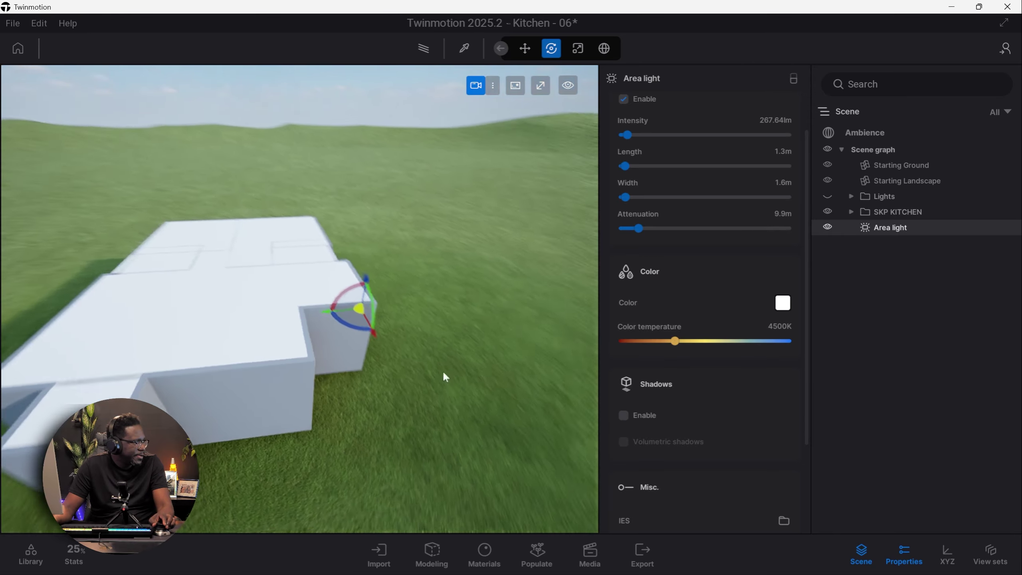
# Step: Copy the area light to another window of the house and set the color temperature of both lights to 8494K
pyautogui.keyDown('shift'); pyautogui.moveTo(374, 295); pyautogui.dragTo(217, 467); pyautogui.keyUp('shift')
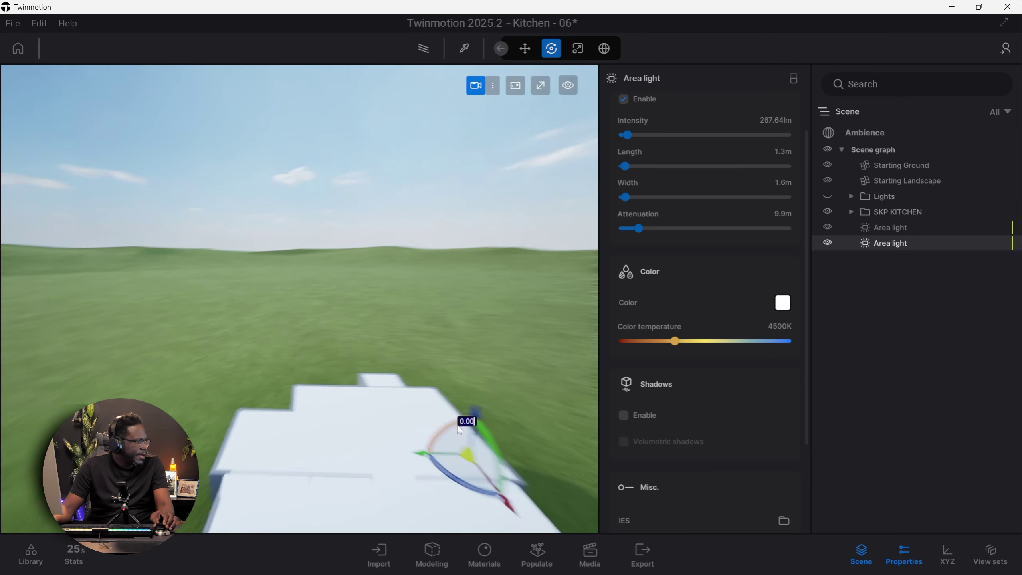
pyautogui.keyDown('ctrl'); pyautogui.click(237, 526); pyautogui.keyUp('ctrl')
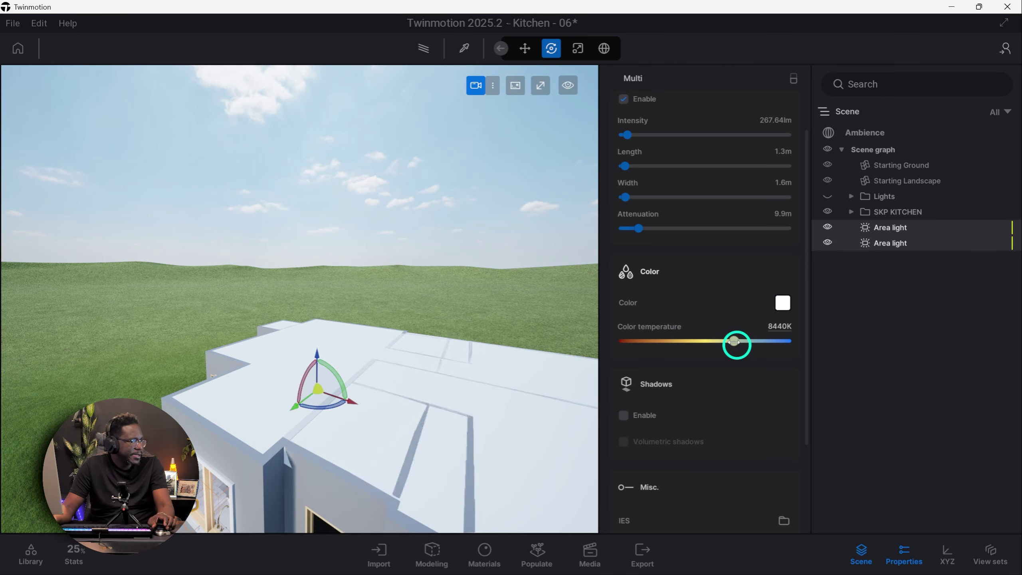
pyautogui.moveTo(733, 342); pyautogui.dragTo(734, 342)
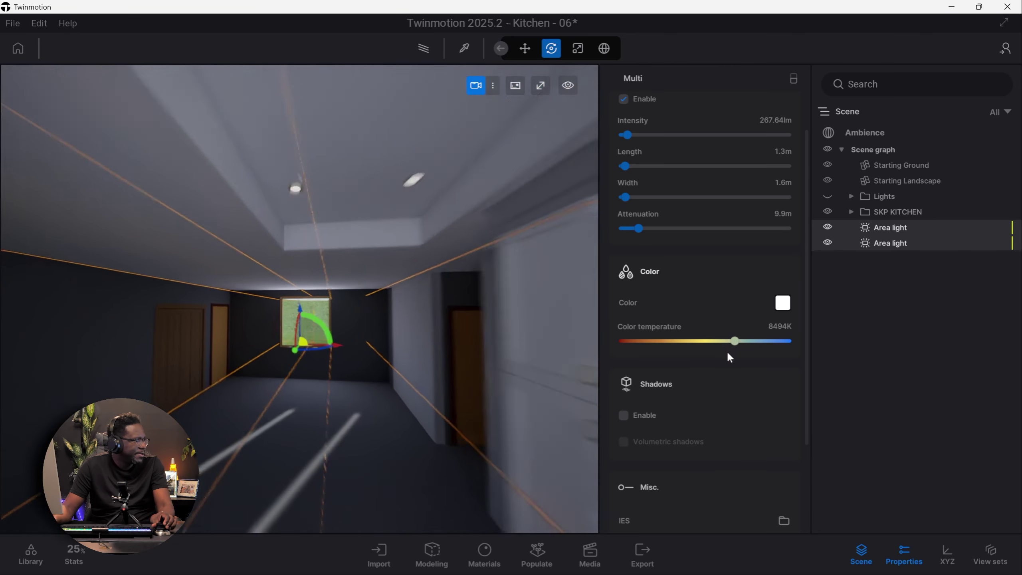
# Step: Move the two selected area lights to a new container
pyautogui.rightClick(919, 235)
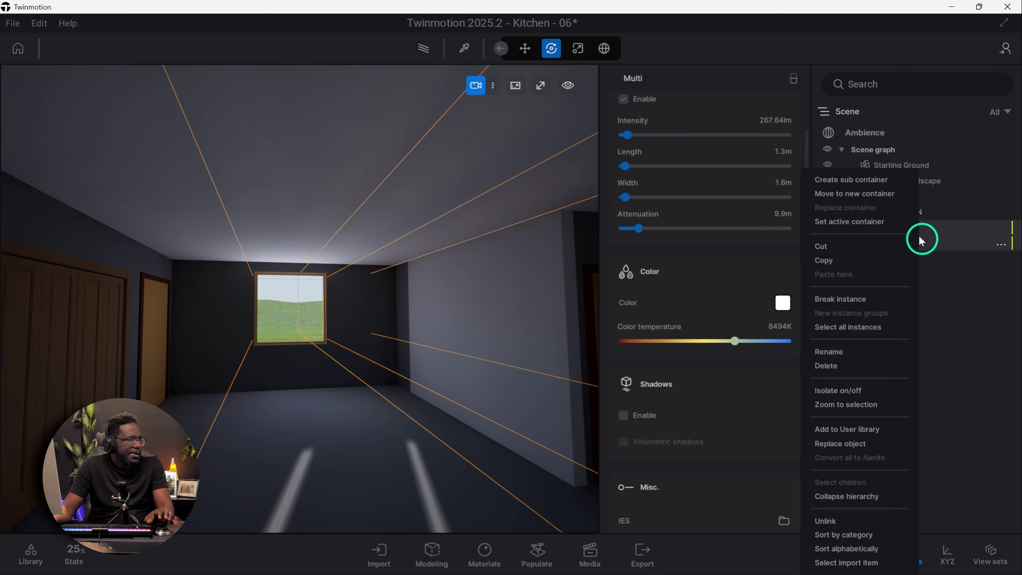
pyautogui.click(871, 195)
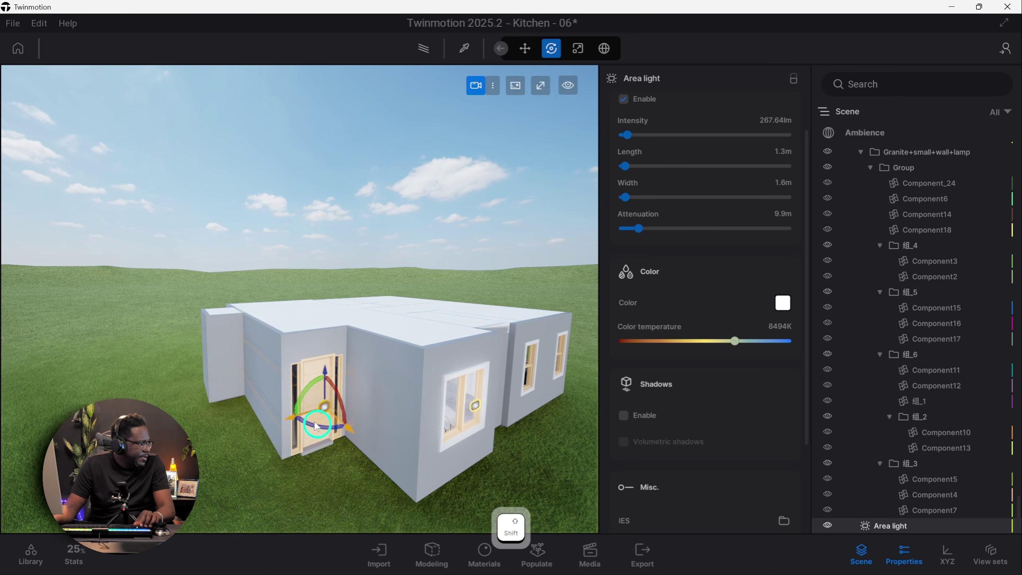
# Step: Copy an area light as an instance at the front door and set its length to 2.0 m and width to 0.3 m
pyautogui.keyDown('alt'); pyautogui.moveTo(314, 446); pyautogui.dragTo(338, 437); pyautogui.keyUp('alt')
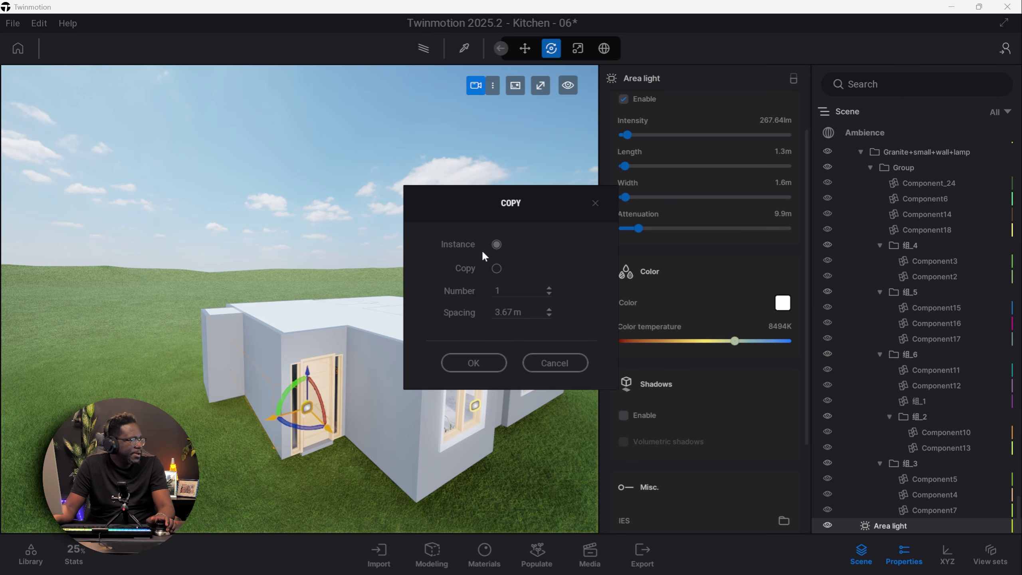
pyautogui.click(471, 364)
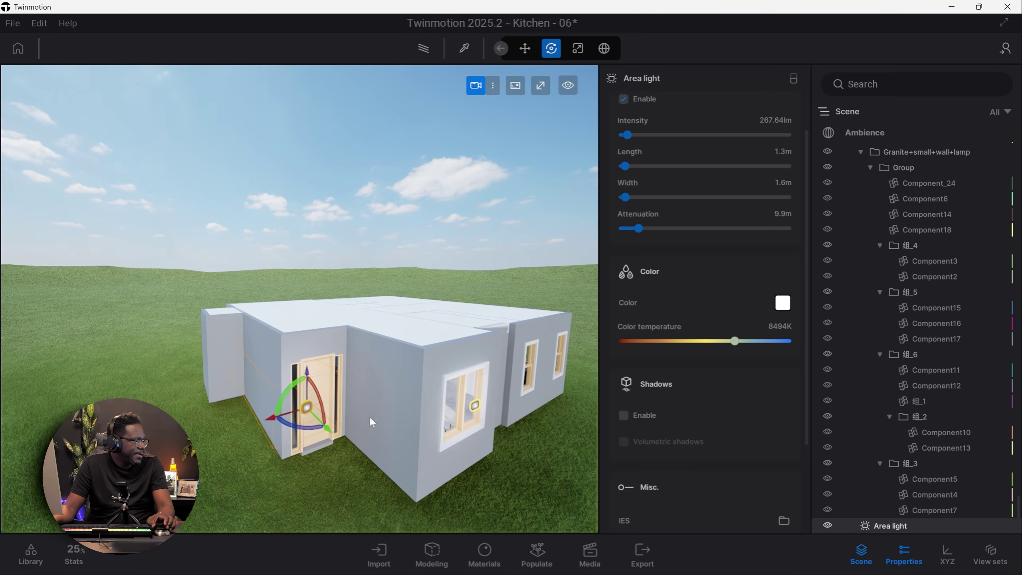
pyautogui.moveTo(626, 198); pyautogui.dragTo(622, 196)
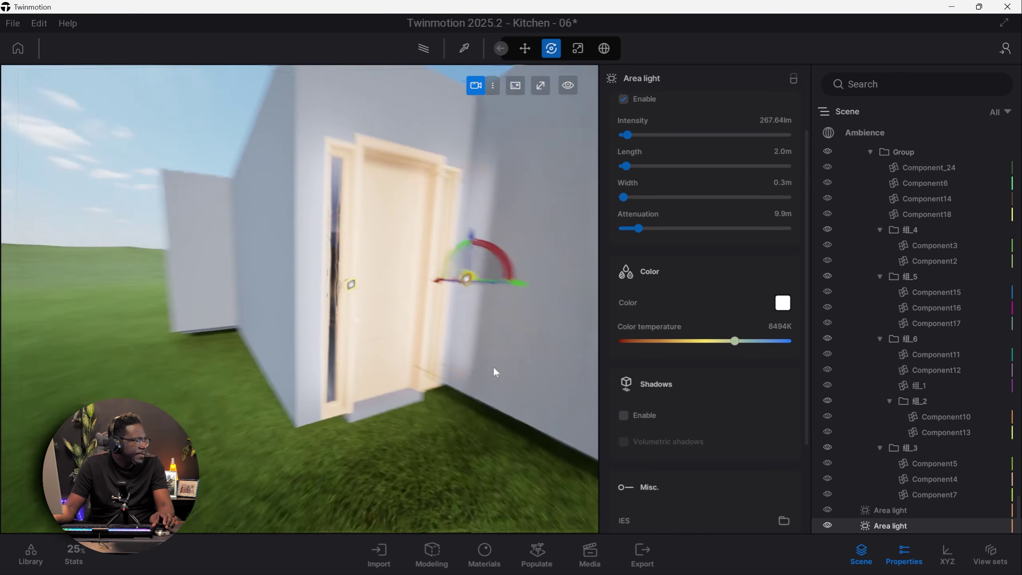
# Step: Select the two front-door area lights and move them into the Light Boosters container by cutting and pasting them
pyautogui.scroll(5, 493, 367)
pyautogui.moveTo(598, 370); pyautogui.dragTo(515, 258, button='right')
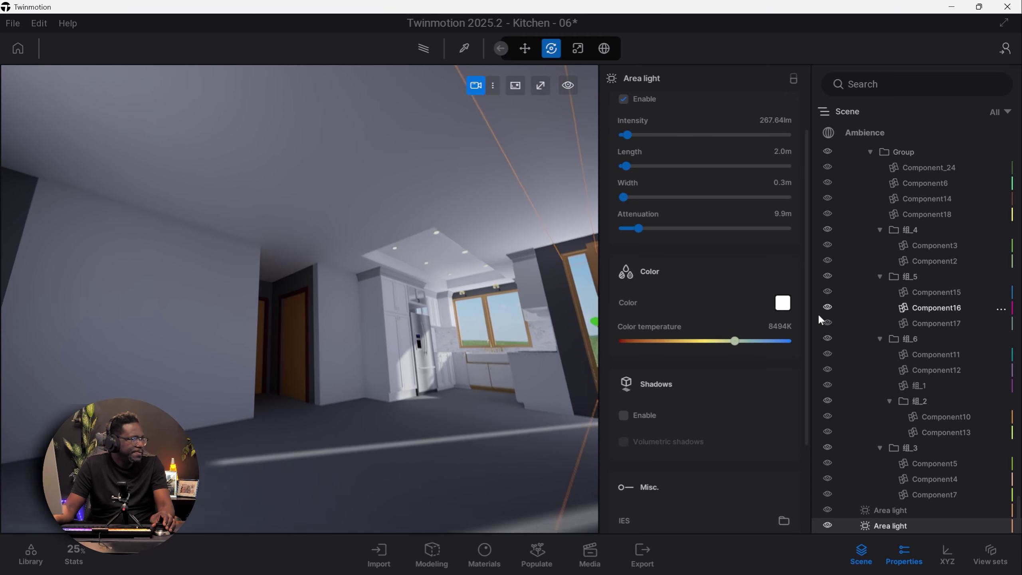
pyautogui.keyDown('ctrl'); pyautogui.click(905, 511); pyautogui.keyUp('ctrl')
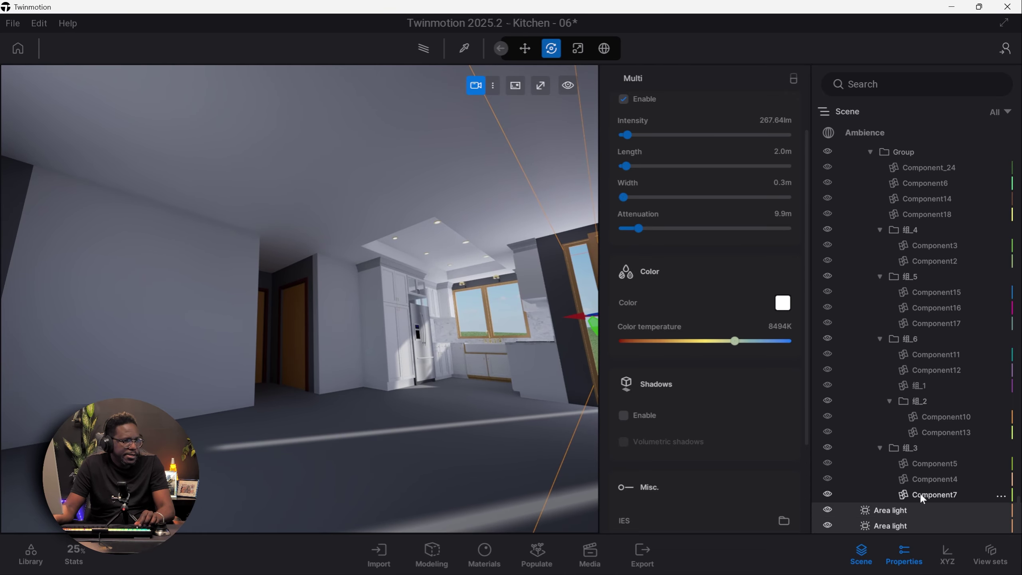
pyautogui.rightClick(894, 511)
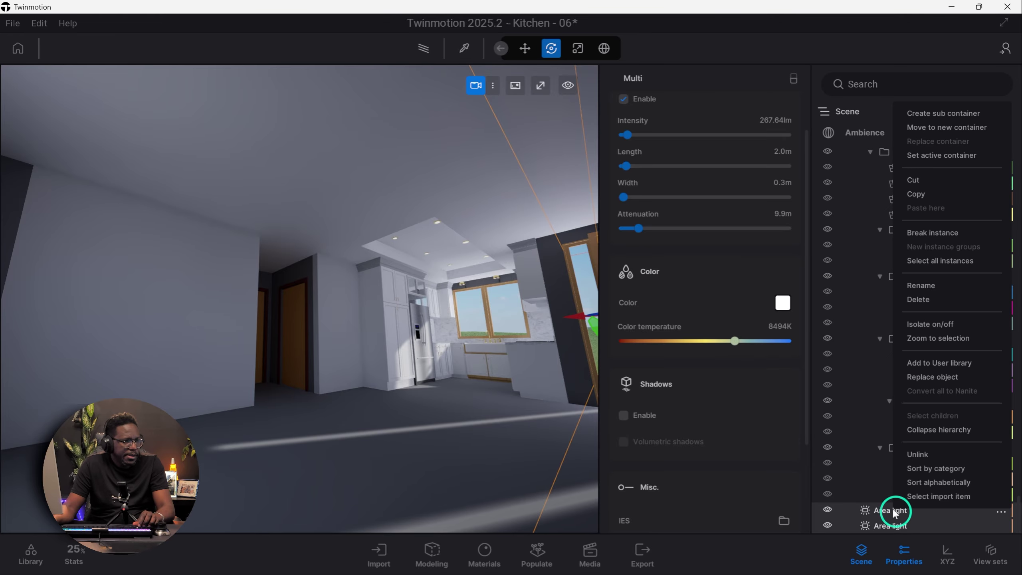
pyautogui.click(924, 184)
pyautogui.click(930, 304)
pyautogui.press('Home')
pyautogui.rightClick(892, 209)
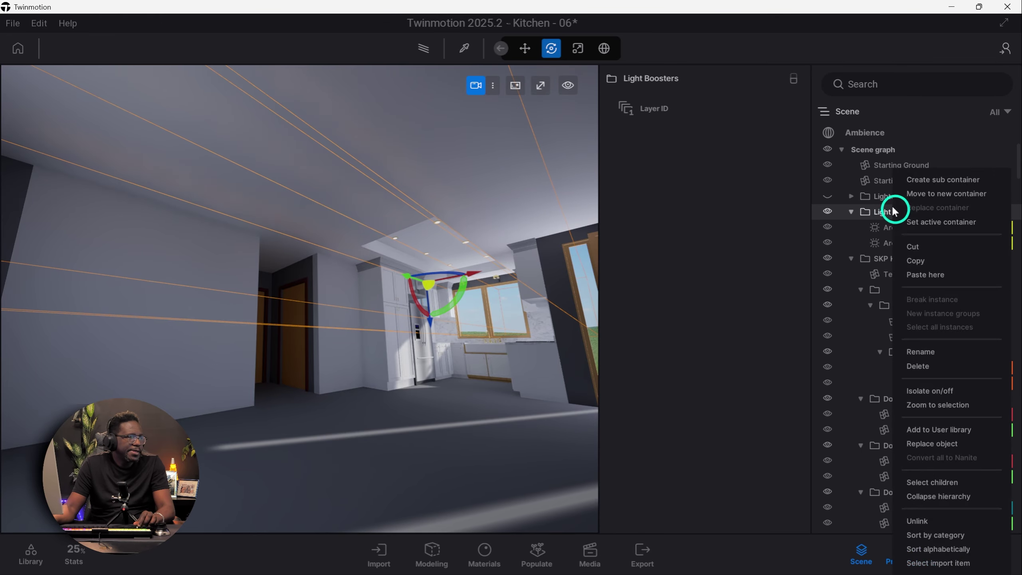
pyautogui.click(917, 275)
# Step: Collapse the Light Boosters container and compare the room with its lights hidden and shown
pyautogui.click(851, 212)
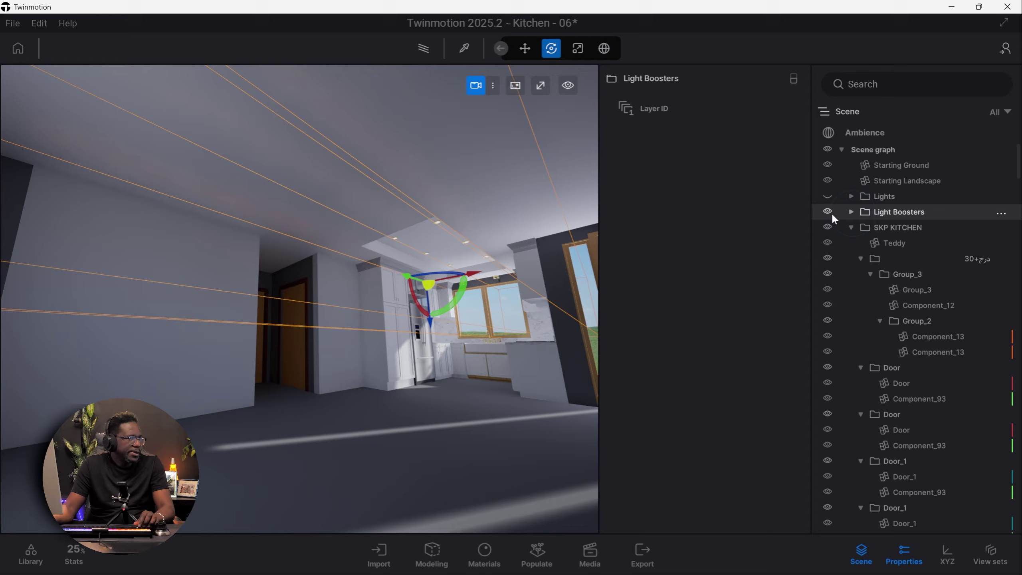
pyautogui.click(826, 211)
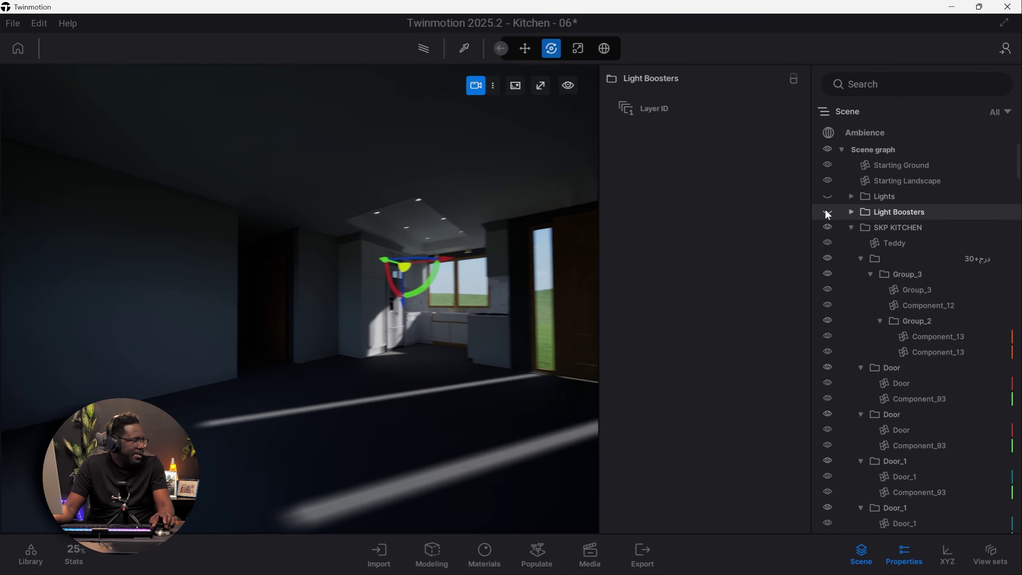
pyautogui.click(826, 212)
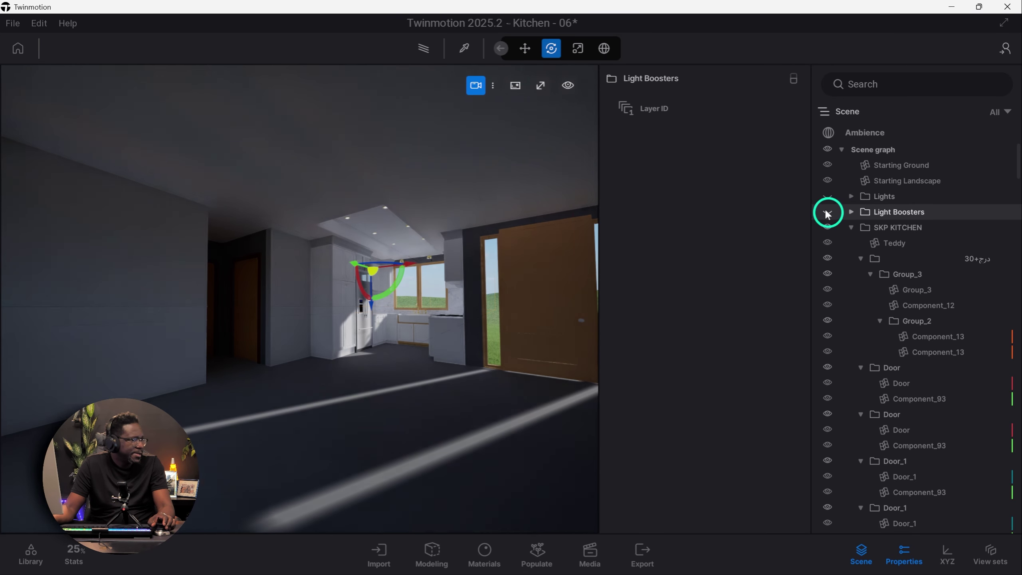
# Step: Set all four area lights in Light Boosters to an intensity of 100 lm and a color temperature of 7798K
pyautogui.click(851, 212)
pyautogui.click(907, 228)
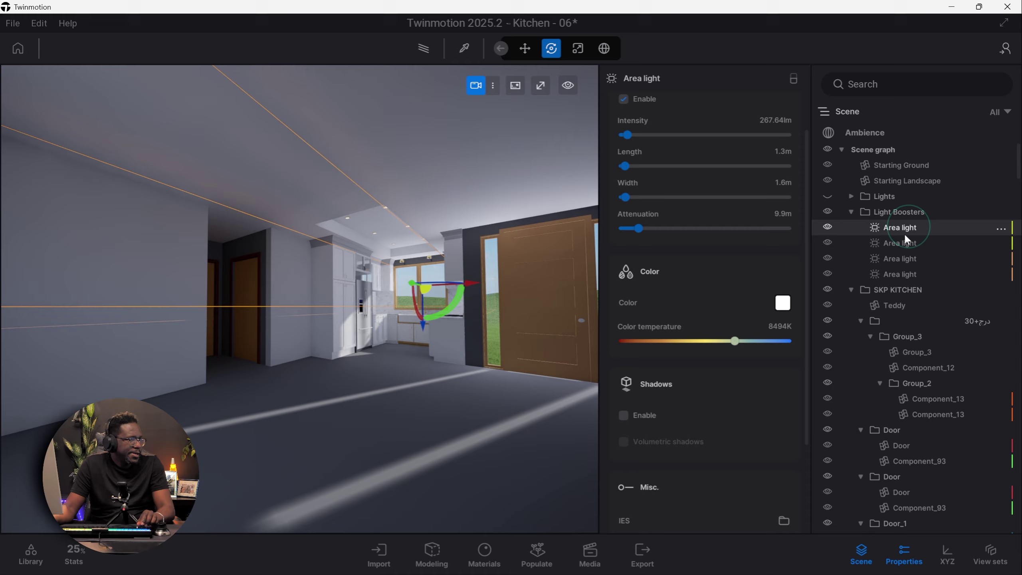
pyautogui.keyDown('shift'); pyautogui.click(899, 274); pyautogui.keyUp('shift')
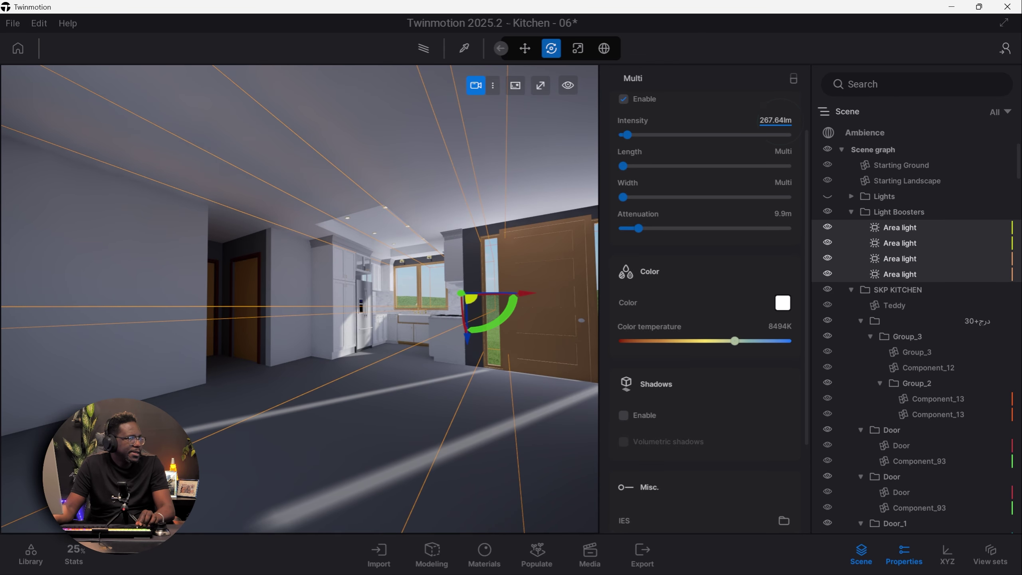
pyautogui.click(779, 124)
pyautogui.write('100')
pyautogui.press('Return')
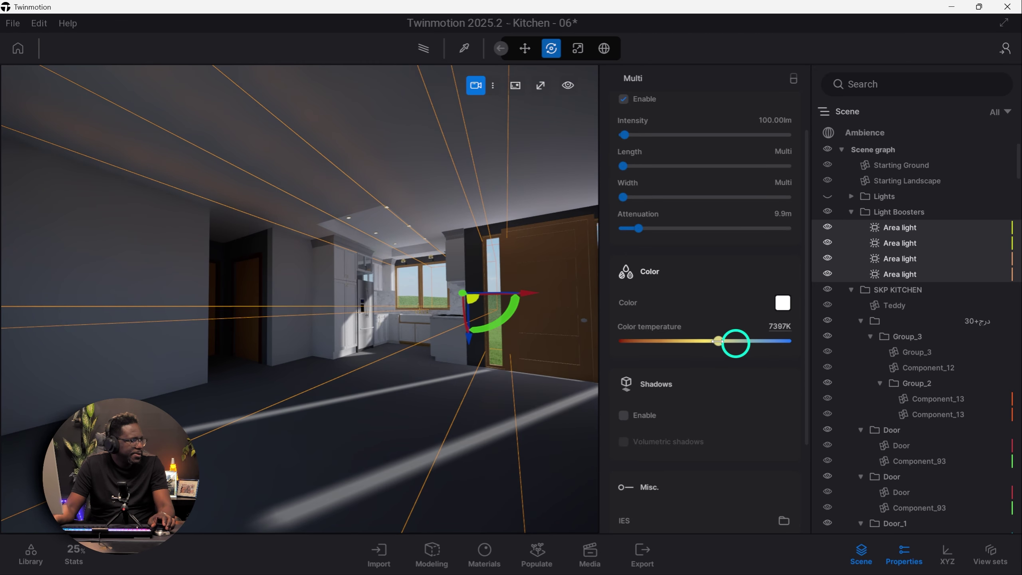
pyautogui.moveTo(716, 341); pyautogui.dragTo(724, 341)
pyautogui.moveTo(344, 307); pyautogui.dragTo(345, 309, button='right')
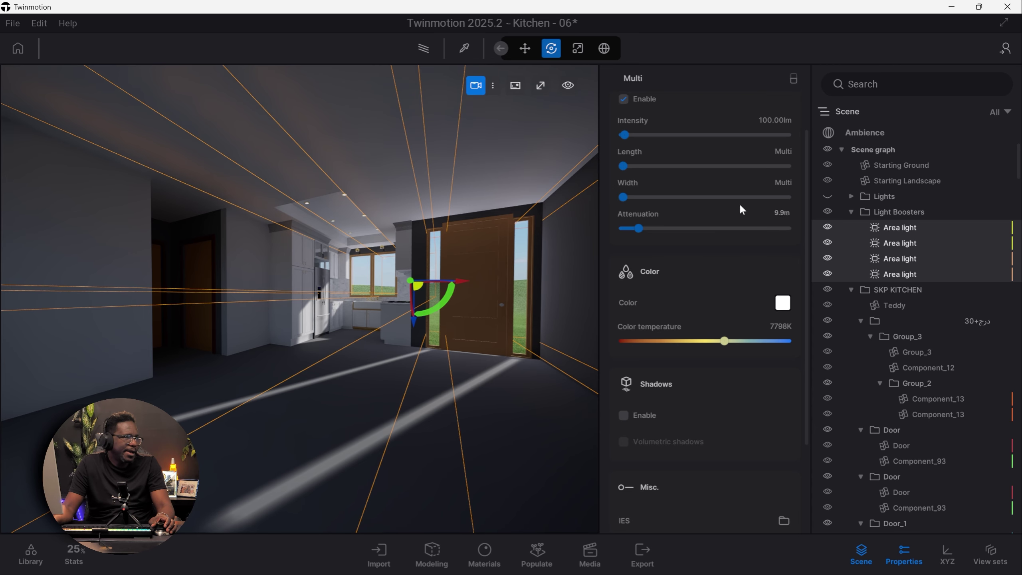
# Step: Collapse the Light Boosters container, make the Lights container visible, and inspect the combined lighting in the kitchen
pyautogui.click(851, 213)
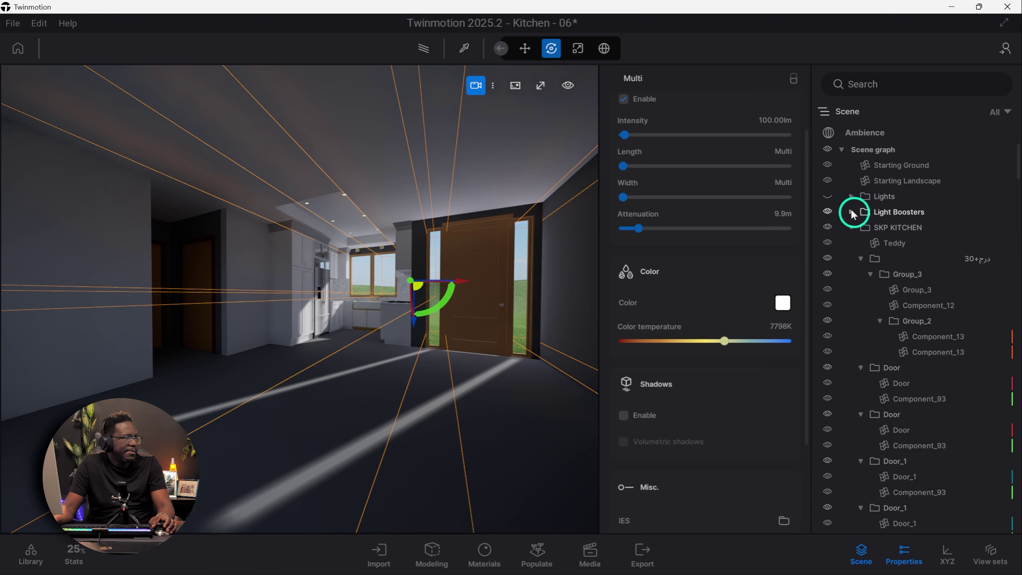
pyautogui.click(826, 196)
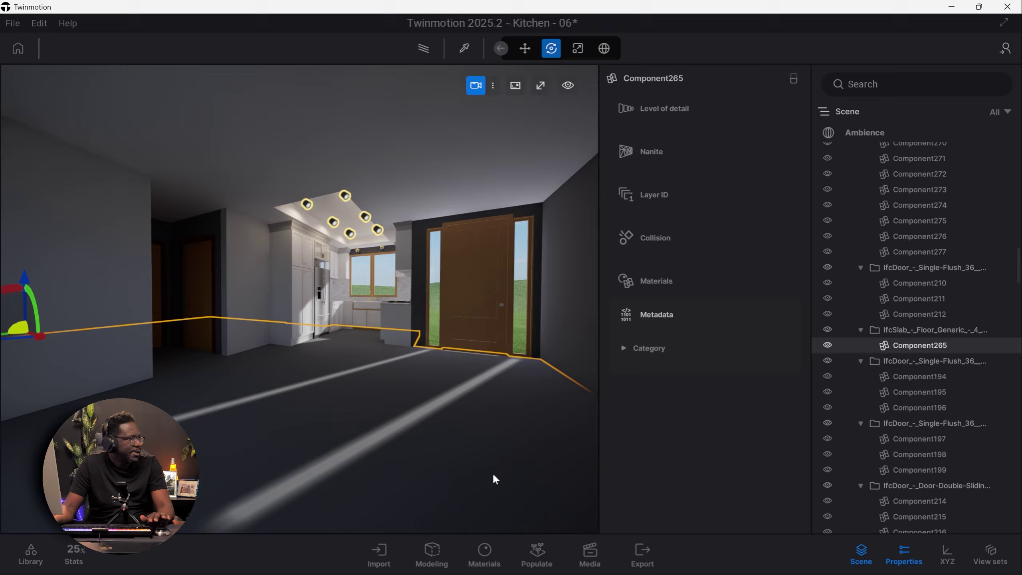
pyautogui.moveTo(493, 475); pyautogui.dragTo(316, 283, button='right')
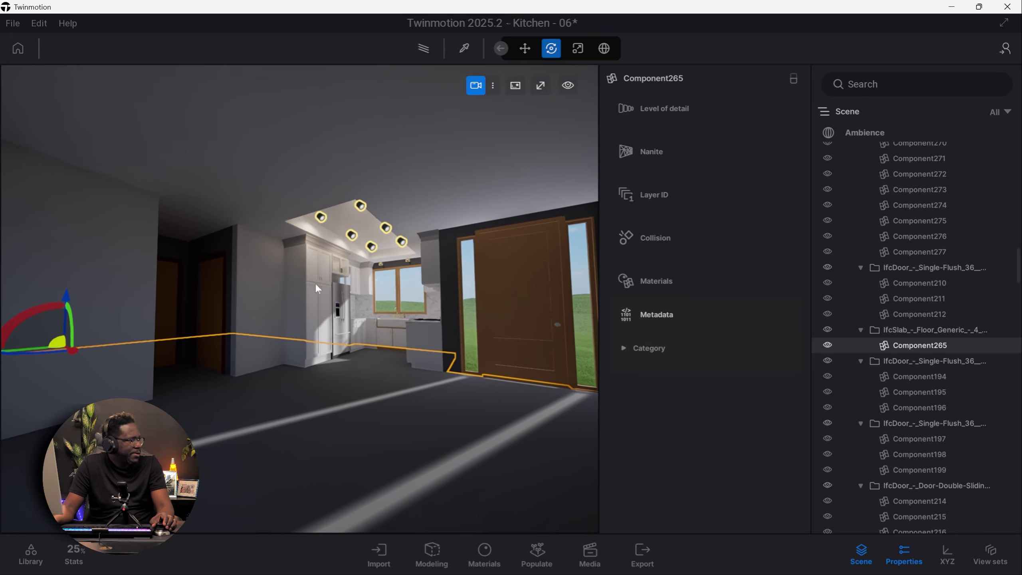
pyautogui.press('w')
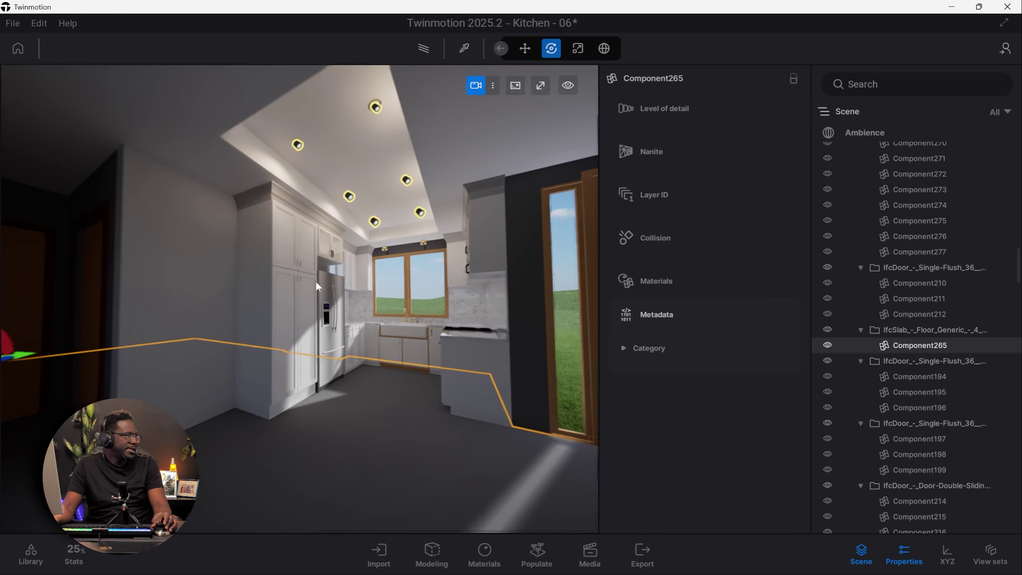
pyautogui.press('w')
pyautogui.moveTo(316, 281); pyautogui.dragTo(422, 266, button='right')
pyautogui.press('s')
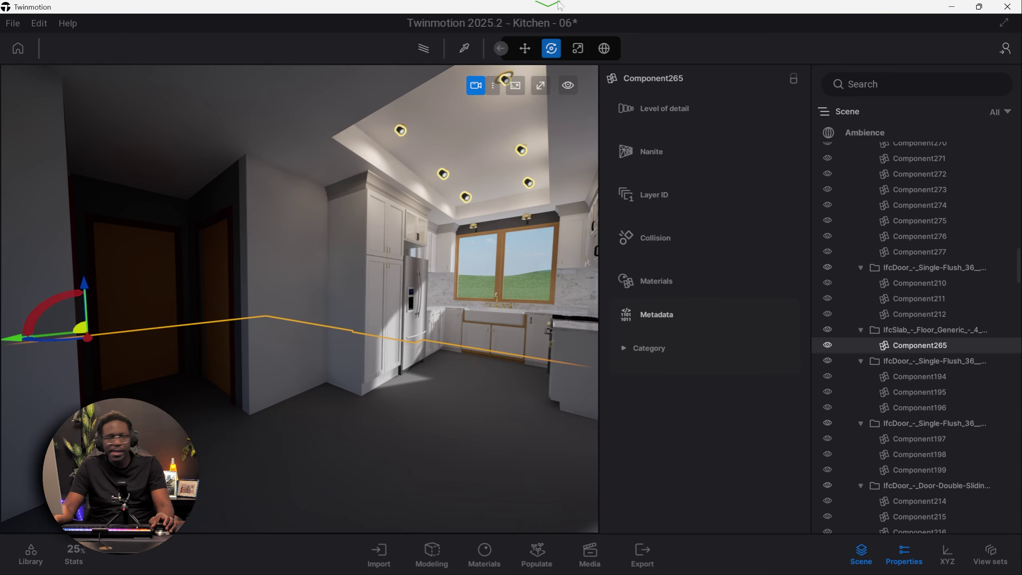
# Step: Restore the Twinmotion window beside the Miro board and zoom in on the reference photo of the green lower kitchen cabinets
pyautogui.doubleClick(559, 6)
pyautogui.scroll(3, 562, 301)
pyautogui.scroll(-3, 562, 302)
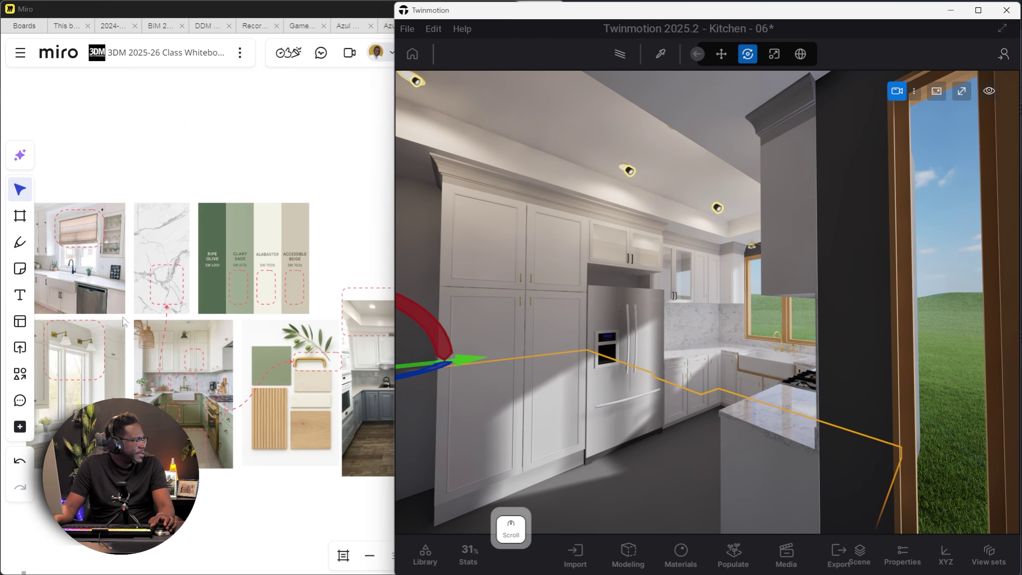
pyautogui.click(208, 294)
pyautogui.scroll(10, 247, 366)
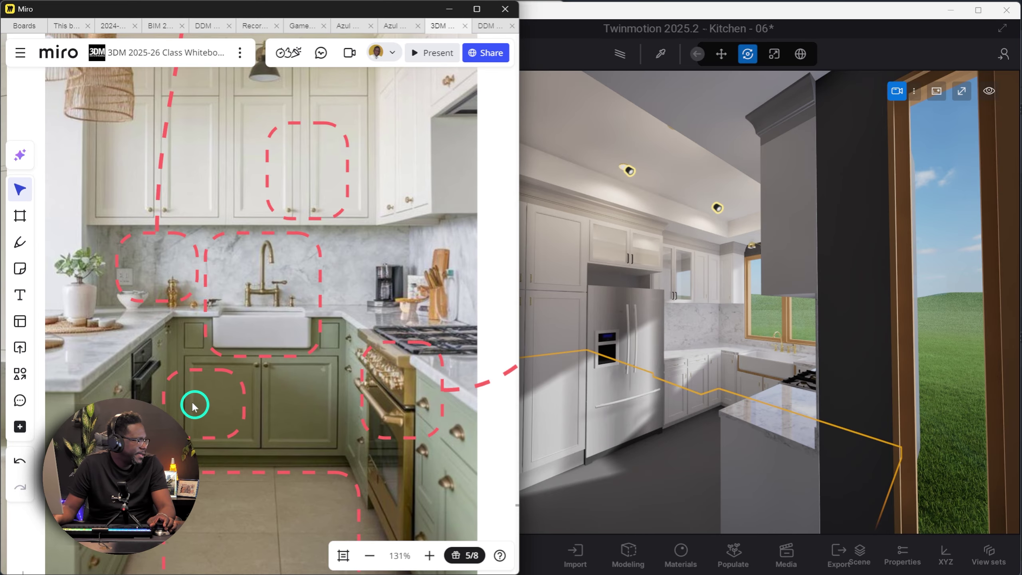
# Step: Switch back to Twinmotion, bring the lower kitchen cabinets into view, and open the Plastic materials category in the library
pyautogui.click(624, 347)
pyautogui.scroll(8, 709, 376)
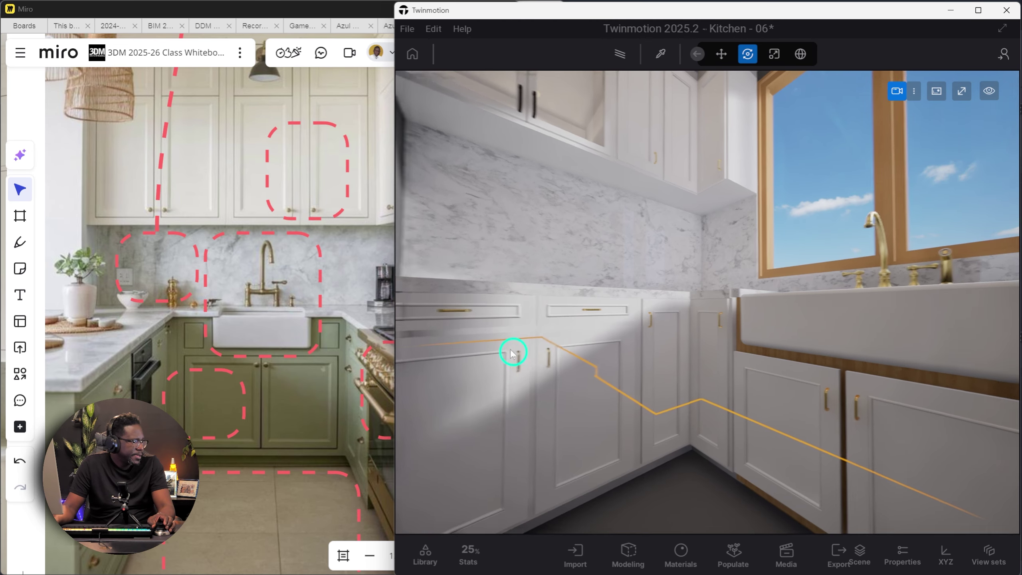
pyautogui.moveTo(513, 354); pyautogui.dragTo(654, 349, button='middle')
pyautogui.click(678, 554)
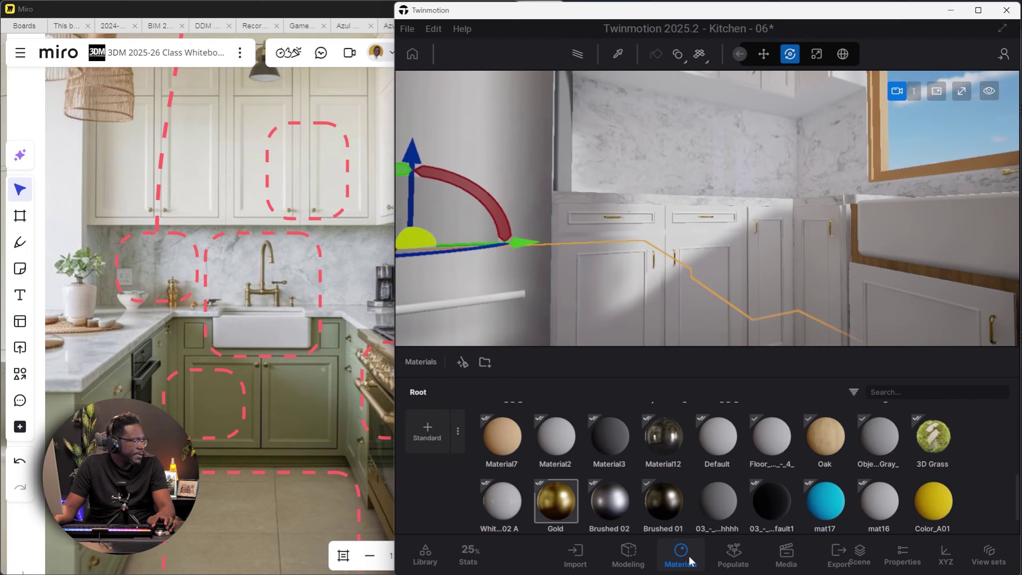
pyautogui.click(424, 556)
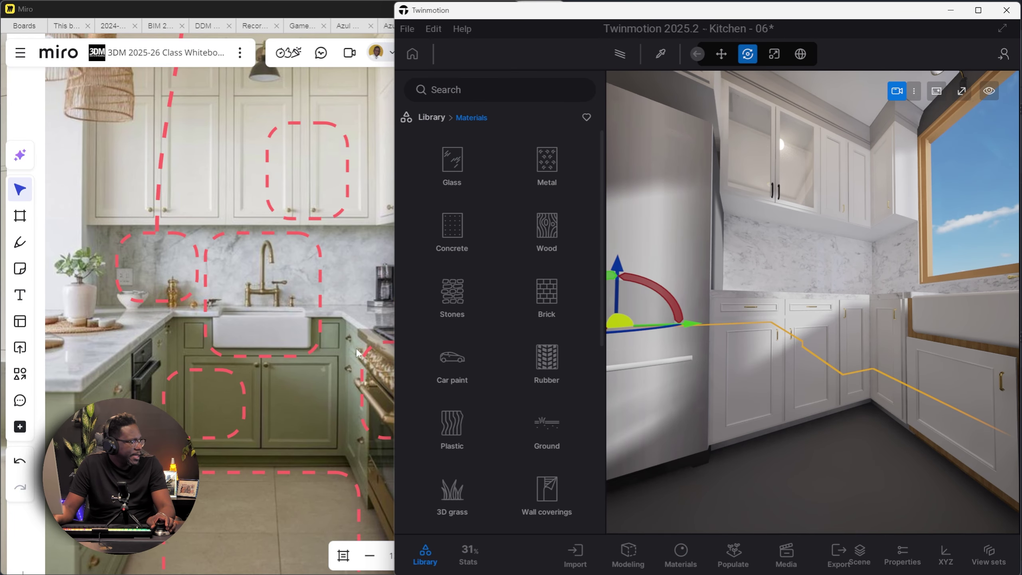
pyautogui.scroll(-1, 559, 405)
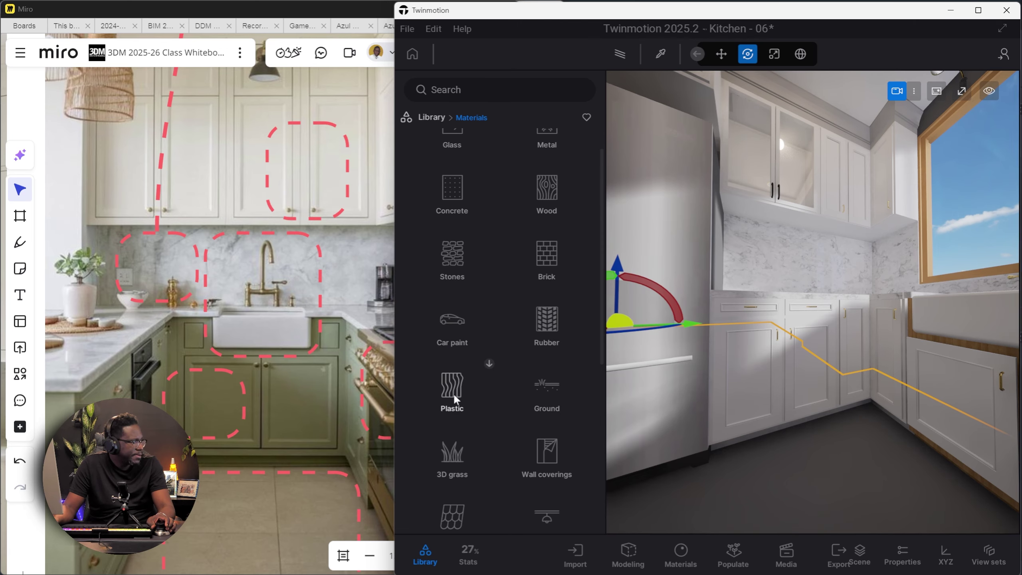
pyautogui.scroll(-4, 458, 362)
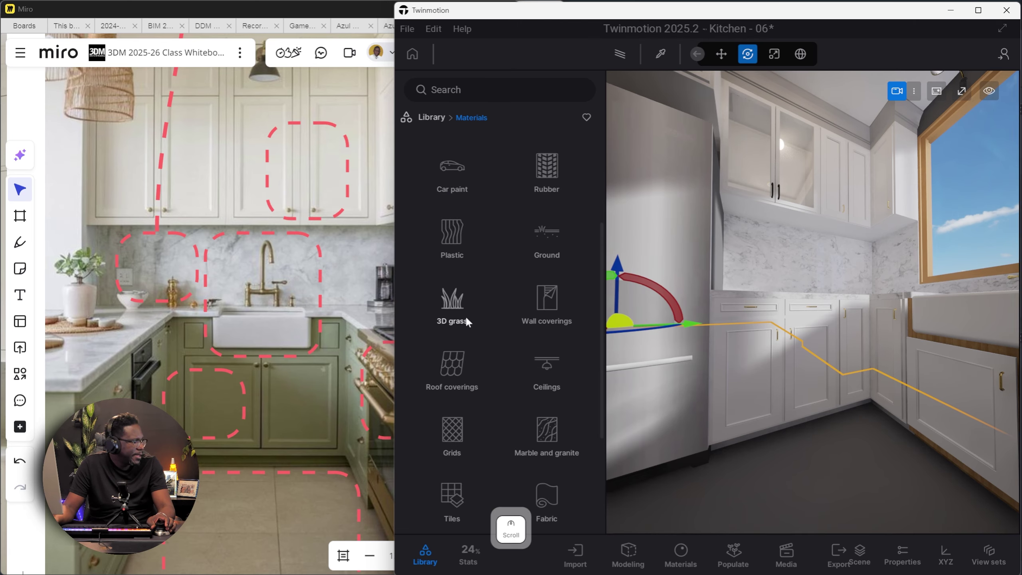
pyautogui.scroll(-5, 453, 250)
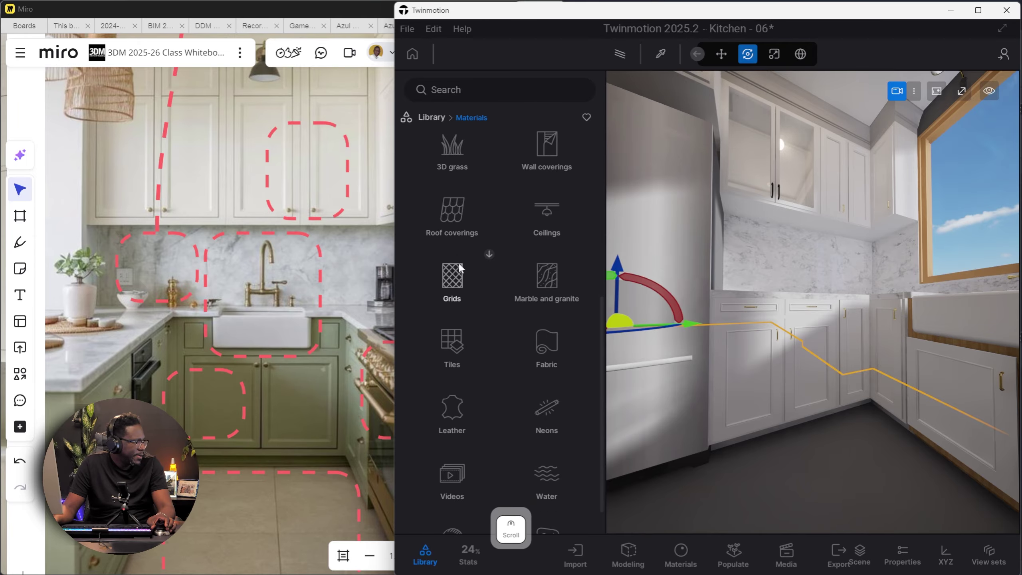
pyautogui.scroll(8, 535, 462)
pyautogui.click(454, 346)
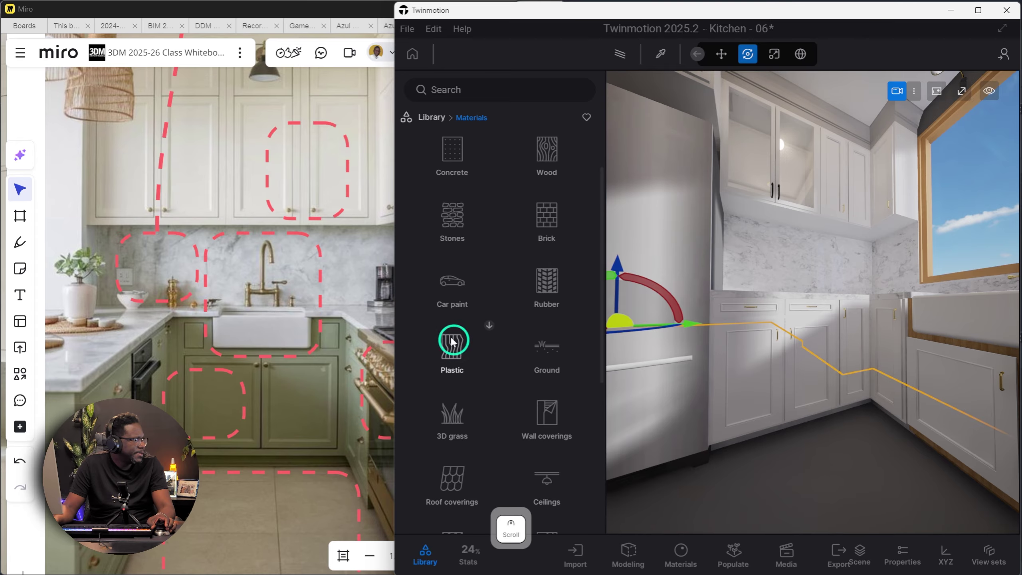
# Step: Try Glossy plastic on the lower cabinet doors in Replace material mode and undo the replacement
pyautogui.moveTo(439, 375)
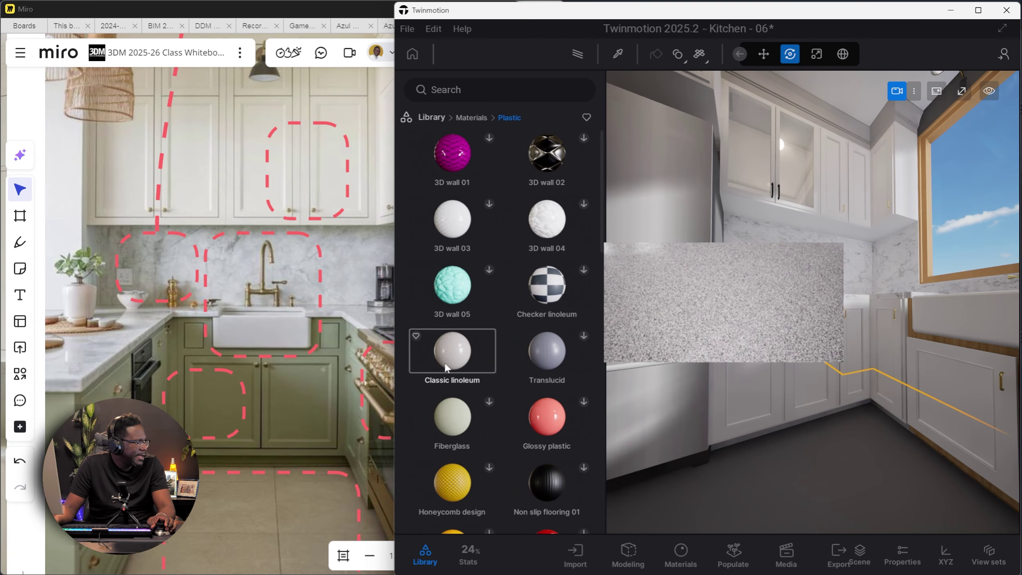
pyautogui.scroll(-7, 463, 383)
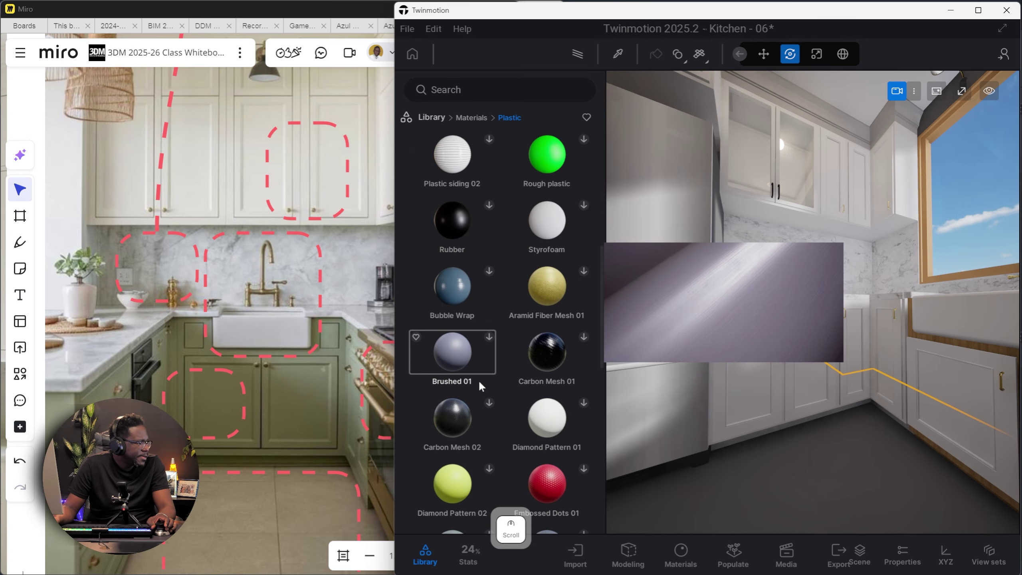
pyautogui.scroll(8, 511, 384)
pyautogui.moveTo(549, 388)
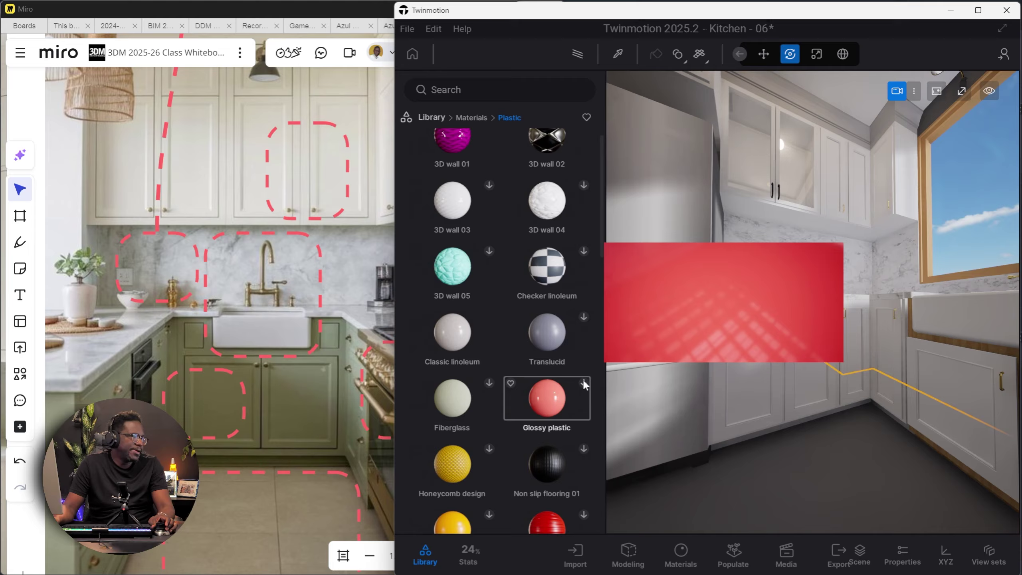
pyautogui.moveTo(585, 385); pyautogui.dragTo(678, 413)
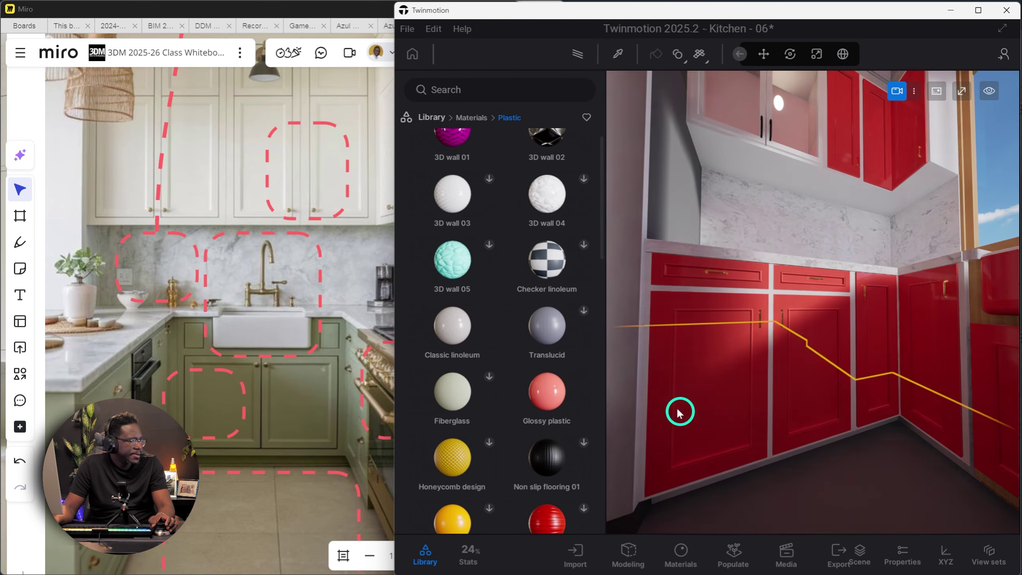
pyautogui.click(671, 415)
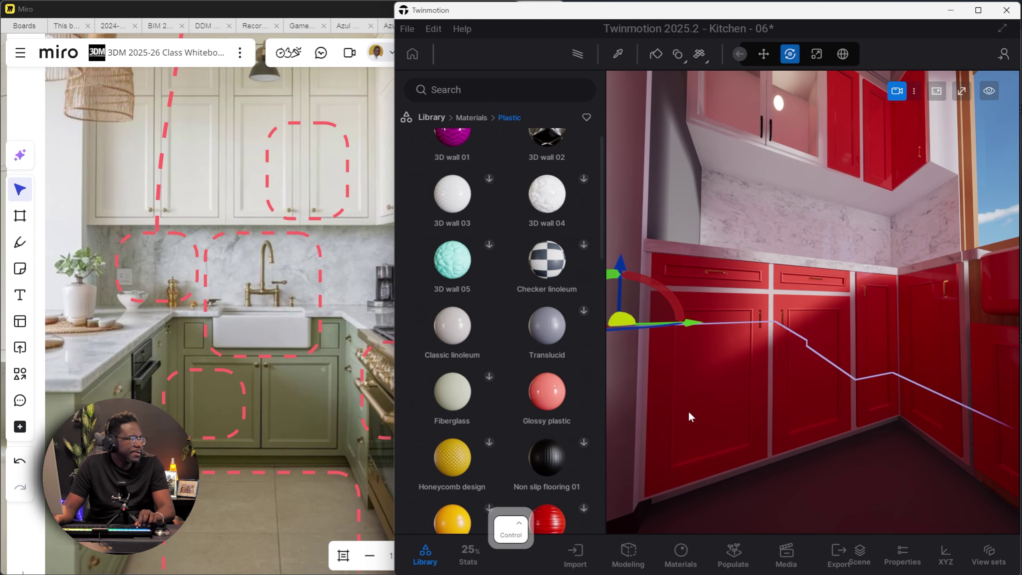
pyautogui.hotkey('ctrl', 'z')
# Step: Switch the material application mode to Apply to object and apply Glossy plastic to the lower cabinet doors beside the refrigerator
pyautogui.click(675, 59)
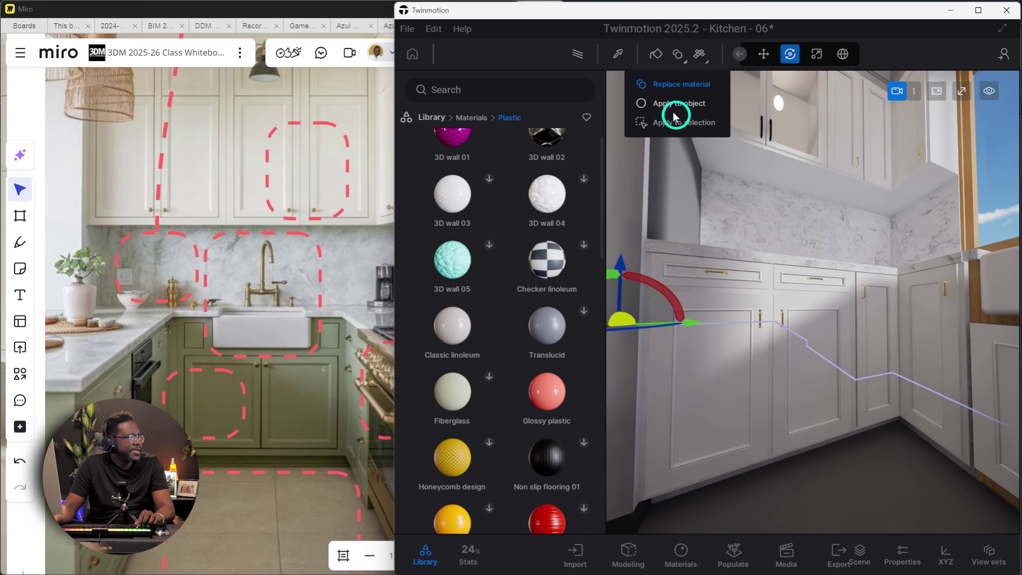
pyautogui.click(652, 108)
pyautogui.moveTo(546, 390); pyautogui.dragTo(650, 404)
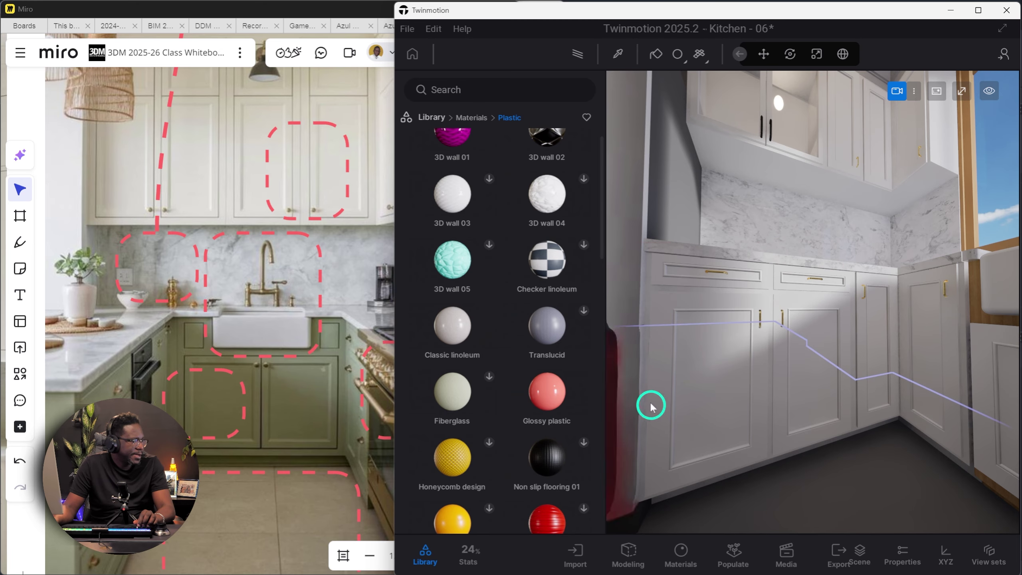
pyautogui.click(660, 406)
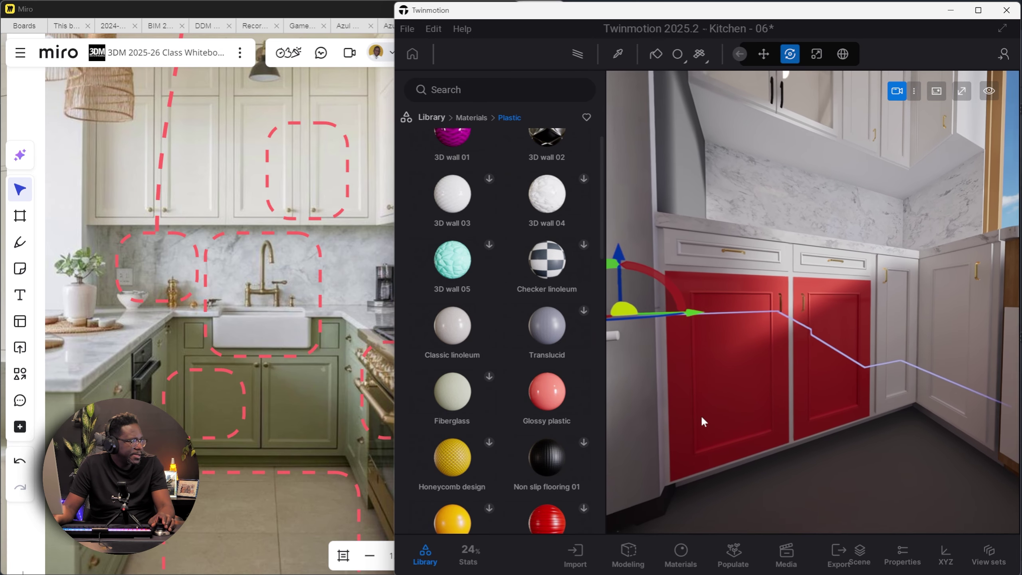
# Step: Open the main properties of the Glossy plastic material and bring up its tint color picker
pyautogui.click(425, 556)
pyautogui.click(903, 555)
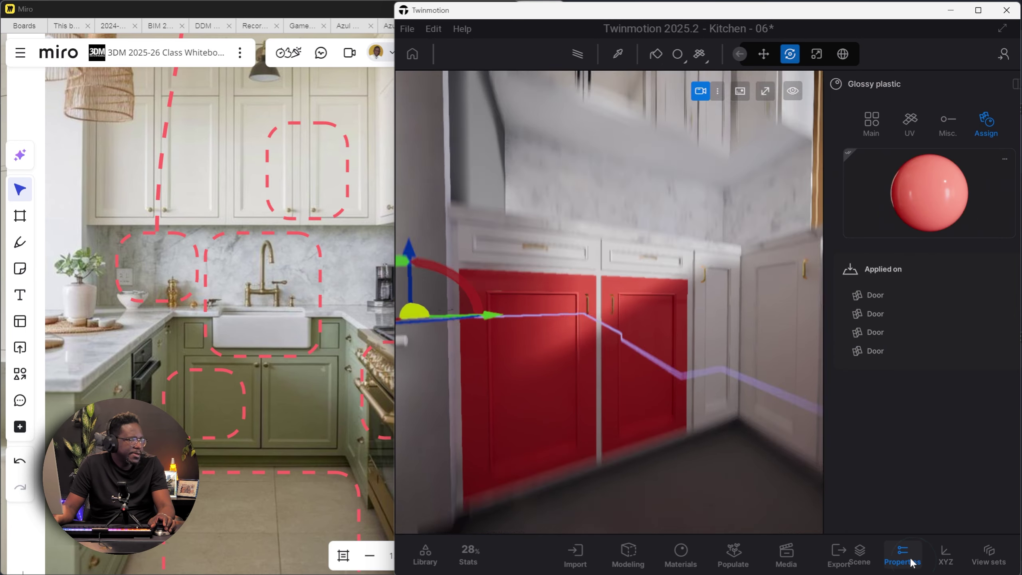
pyautogui.click(857, 121)
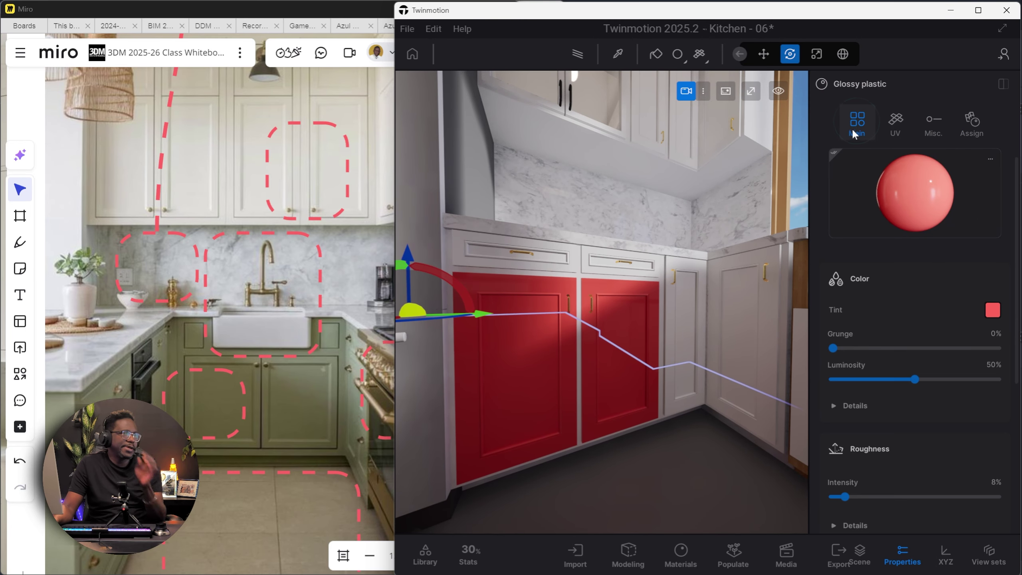
pyautogui.click(992, 310)
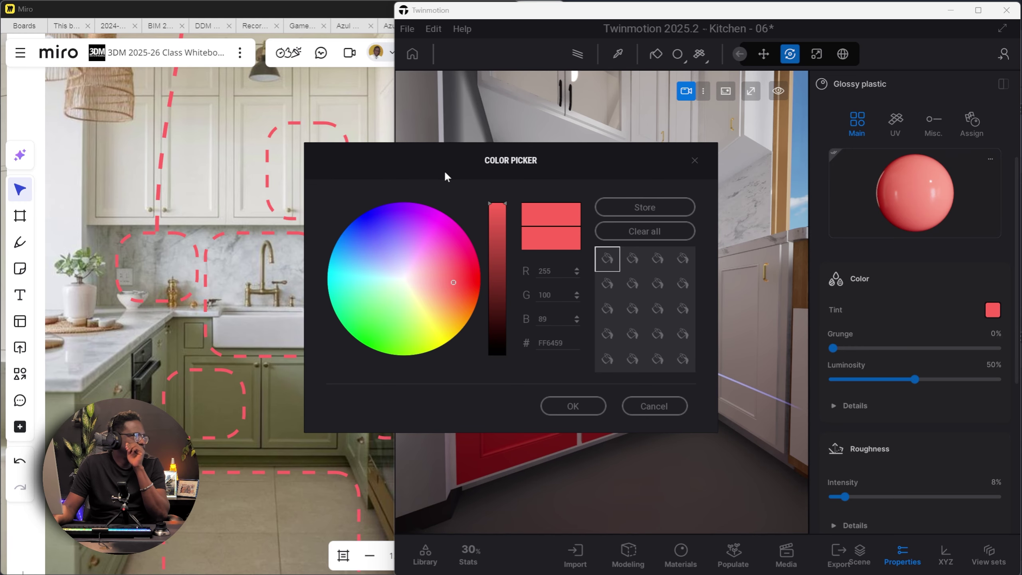
pyautogui.moveTo(444, 169); pyautogui.dragTo(453, 252)
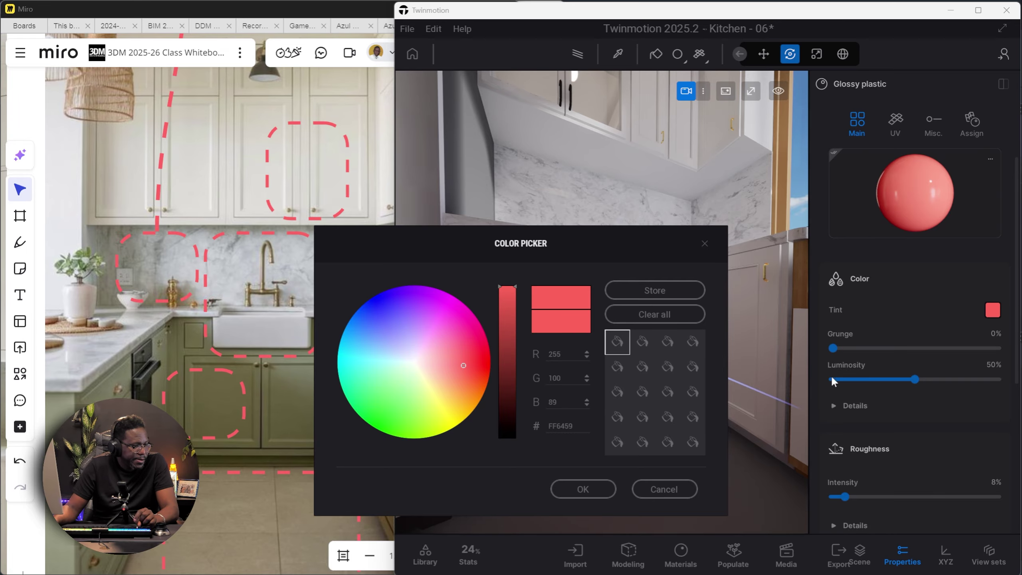
# Step: Switch to ImageColorPicker.com, sample the green lower cabinet color from the Miro photo on screen, and copy hex code #686144
pyautogui.hotkey('alt', 'Tab')
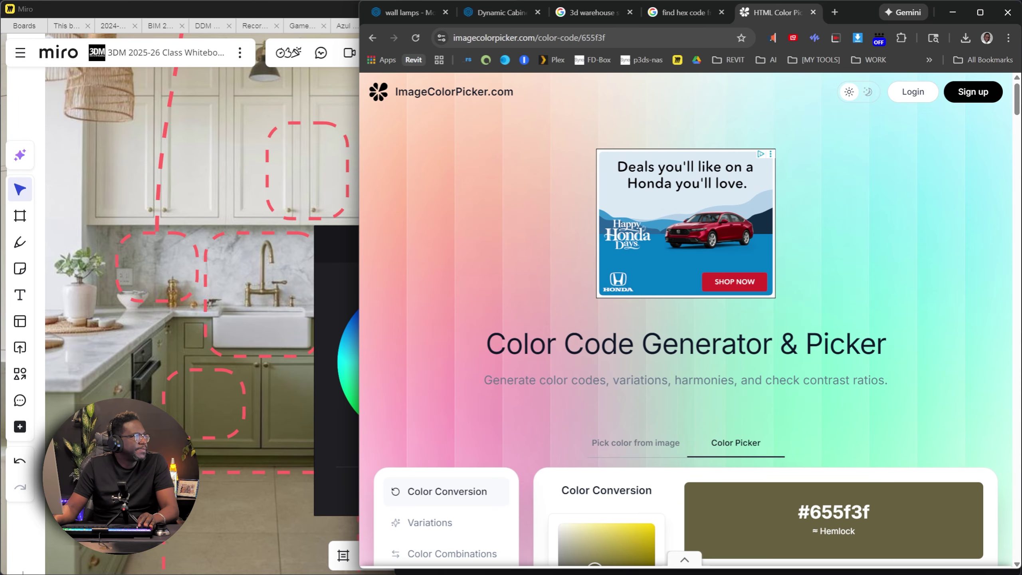
pyautogui.scroll(-5, 771, 172)
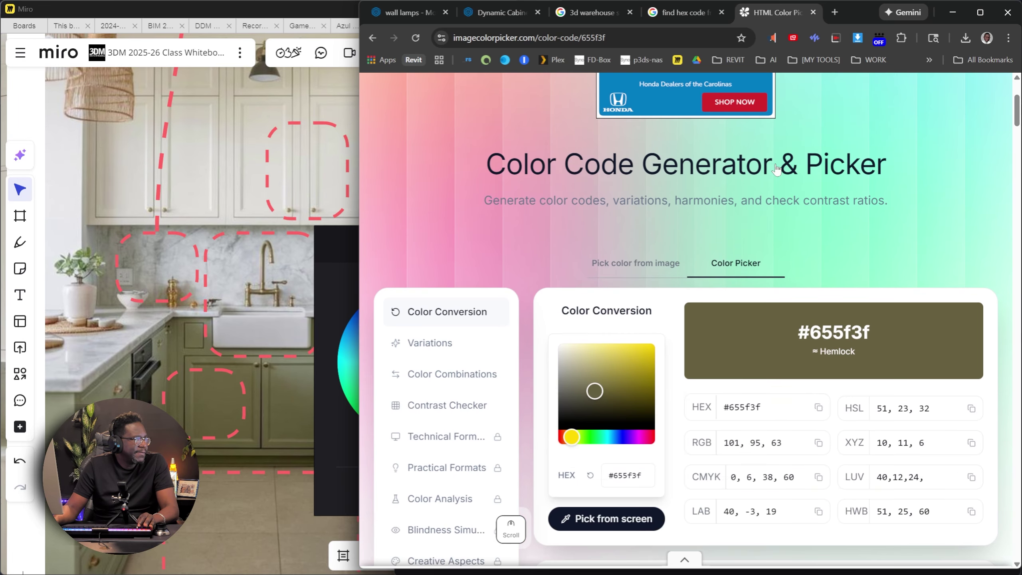
pyautogui.scroll(4, 547, 237)
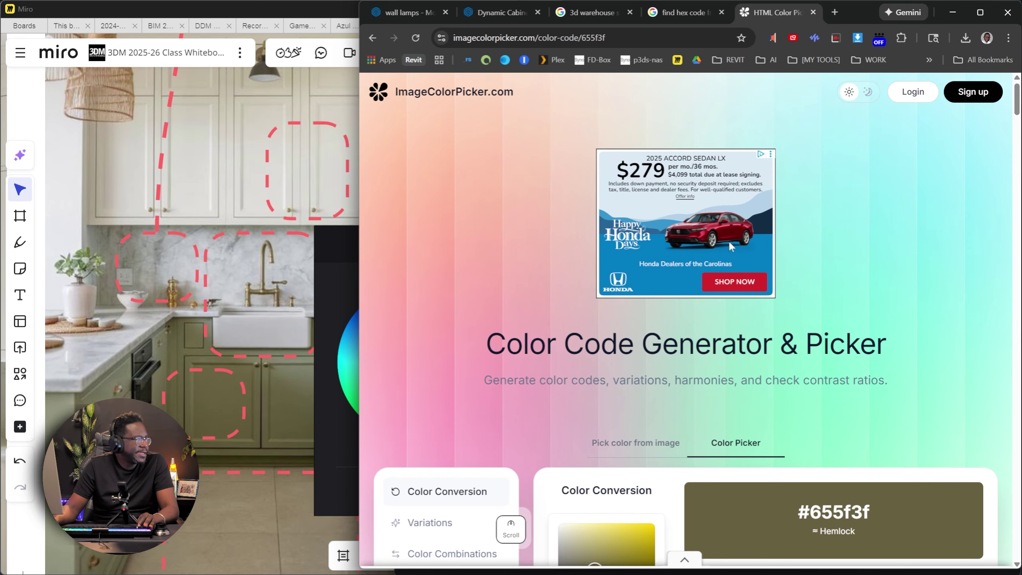
pyautogui.scroll(-5, 728, 242)
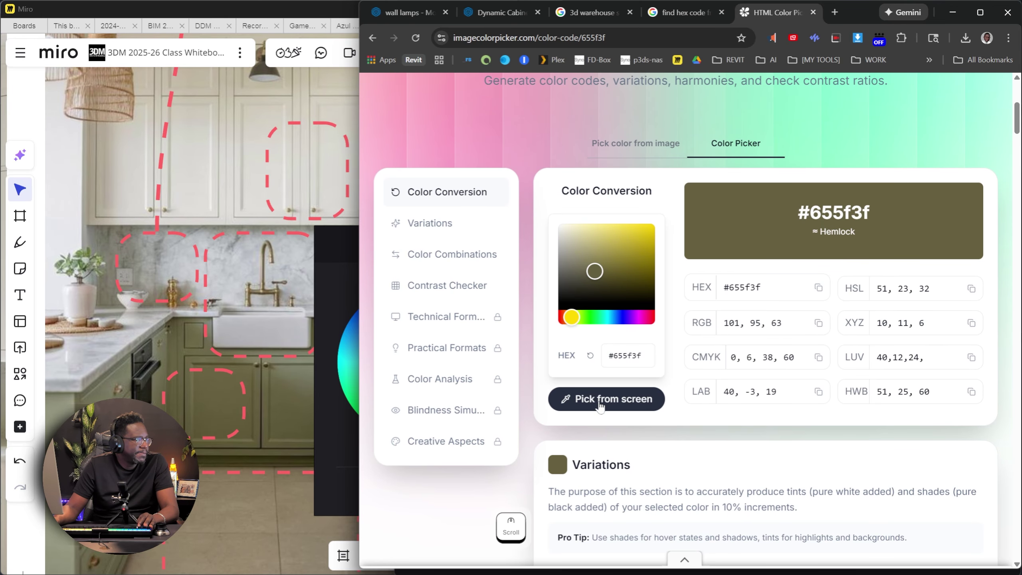
pyautogui.click(598, 408)
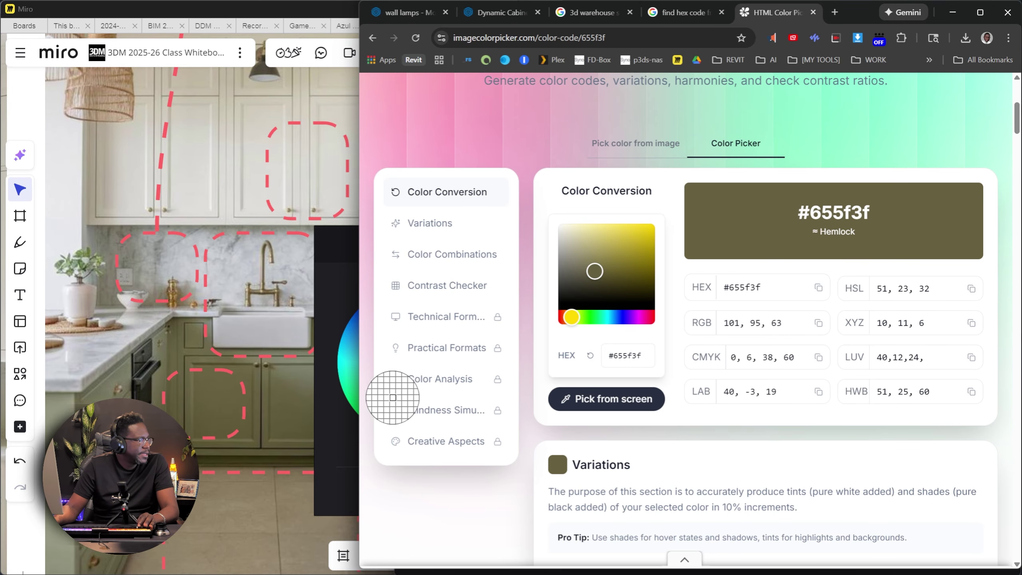
pyautogui.click(291, 393)
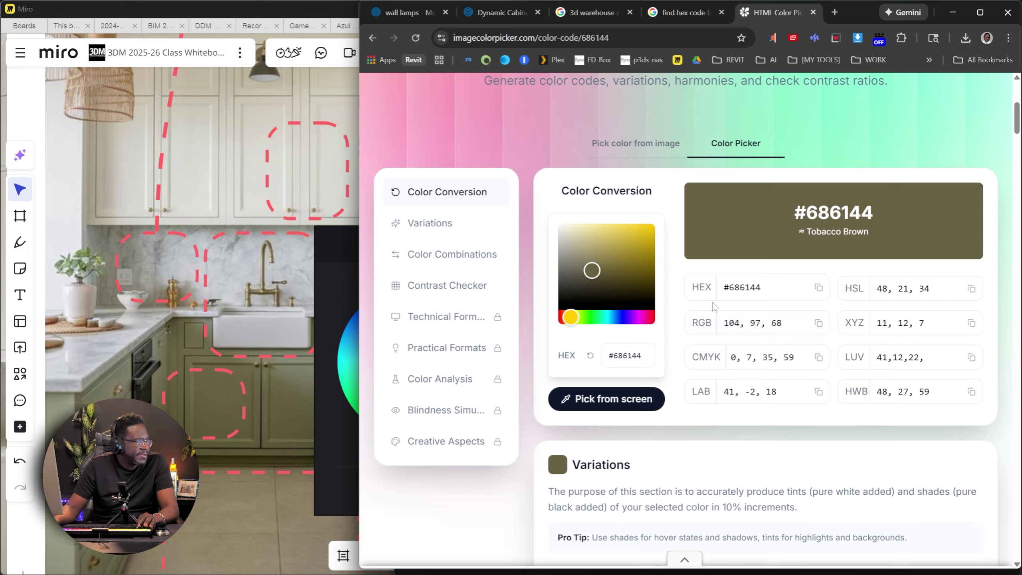
pyautogui.click(817, 288)
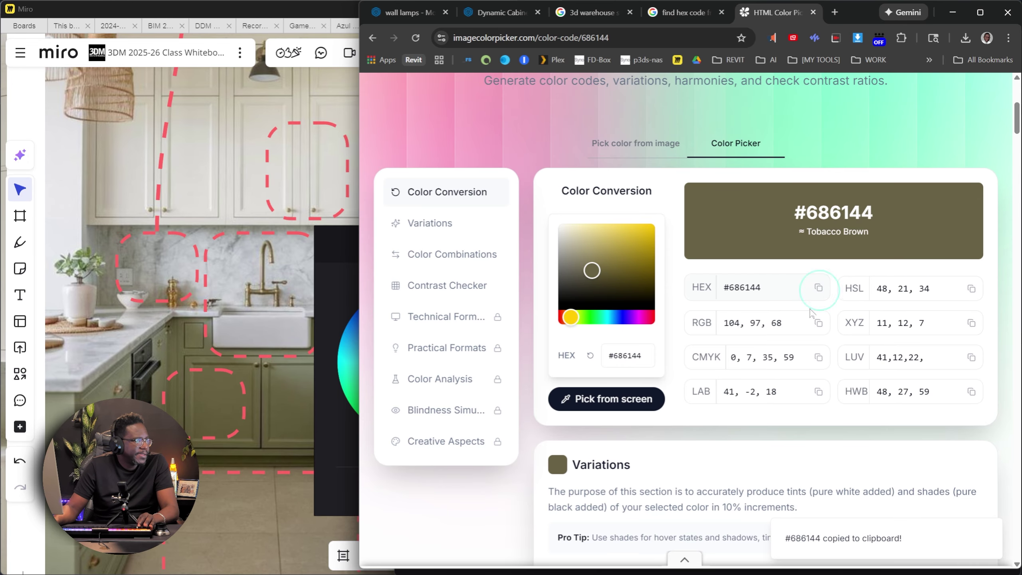
# Step: Switch back to Twinmotion and set the Glossy plastic tint to the copied hex code #686144
pyautogui.click(573, 432)
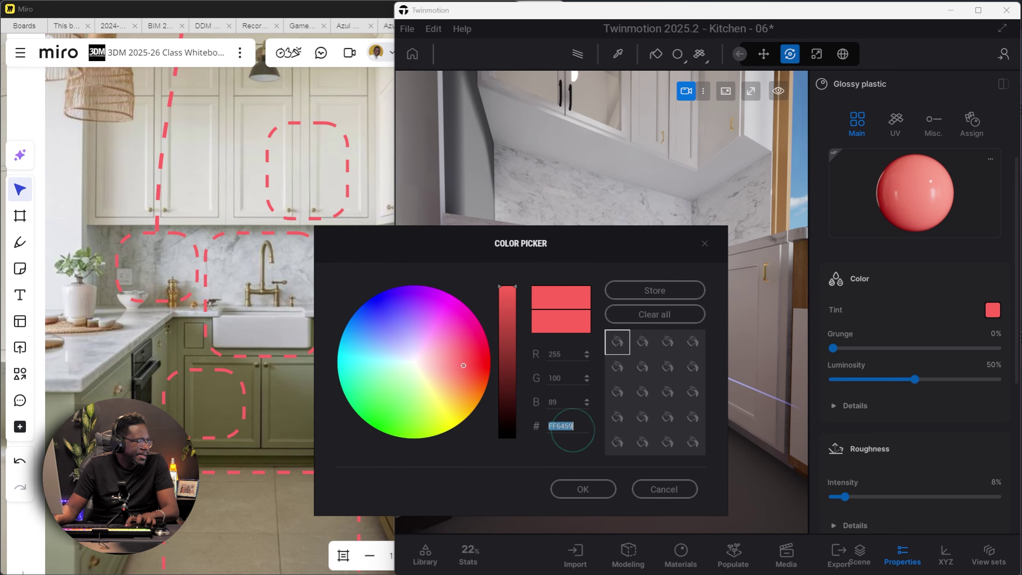
pyautogui.hotkey('ctrl', 'v')
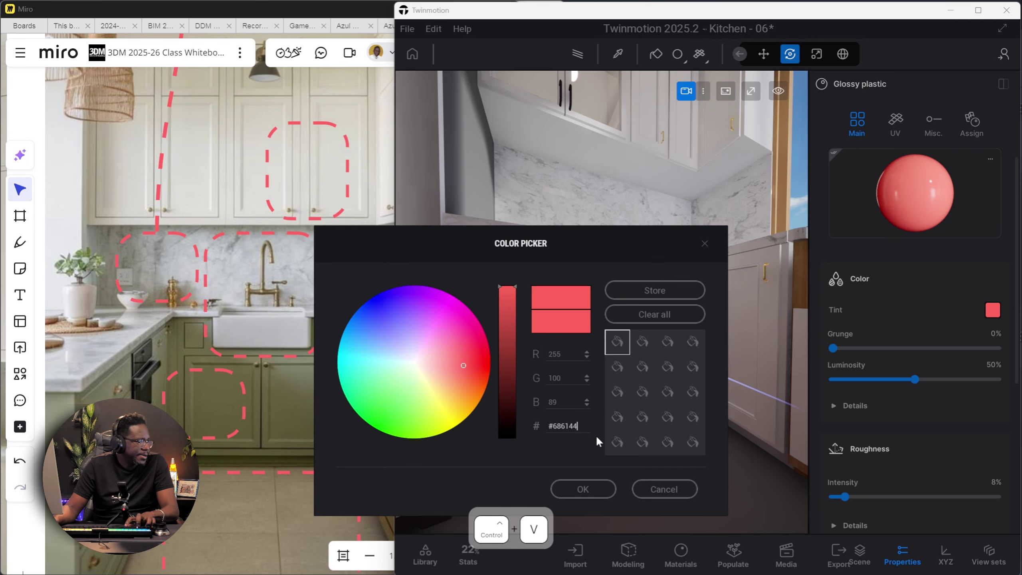
pyautogui.click(587, 489)
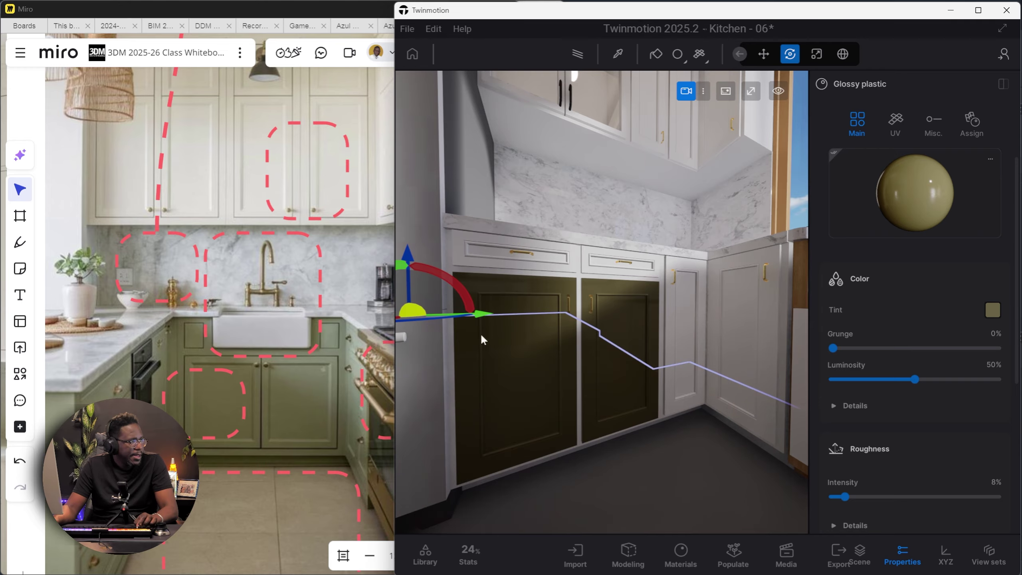
# Step: Shift the Glossy plastic tint toward green and brighten it to match the reference cabinets
pyautogui.moveTo(522, 353); pyautogui.dragTo(568, 334, button='right')
pyautogui.scroll(2, 567, 332)
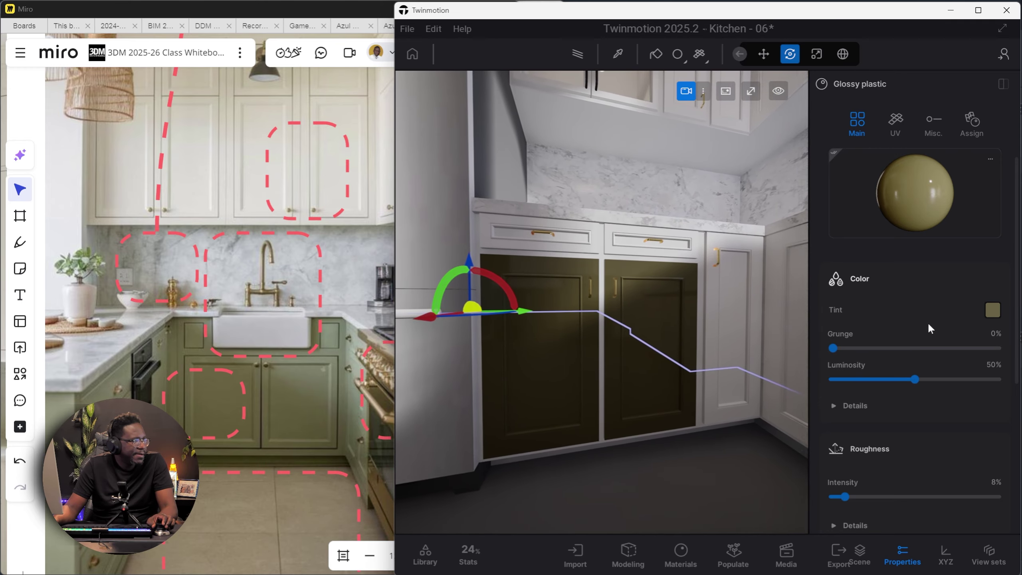
pyautogui.click(991, 310)
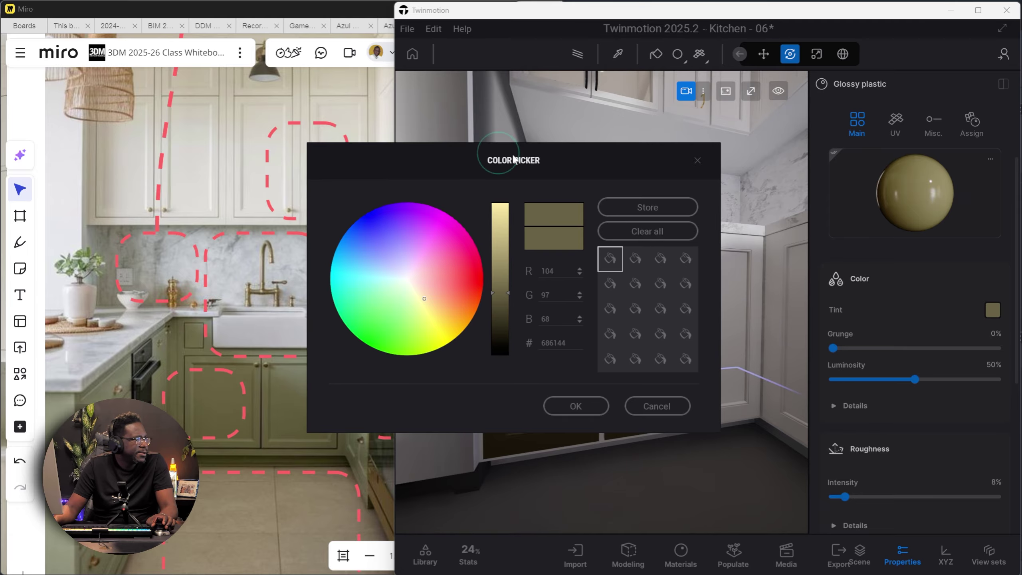
pyautogui.moveTo(499, 151); pyautogui.dragTo(789, 276)
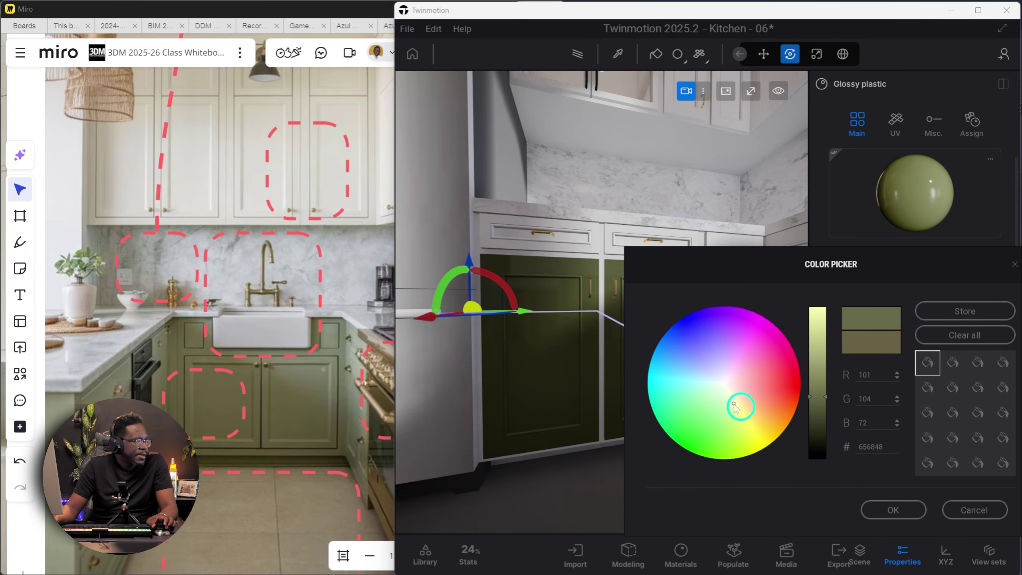
pyautogui.moveTo(821, 397); pyautogui.dragTo(818, 372)
pyautogui.click(903, 510)
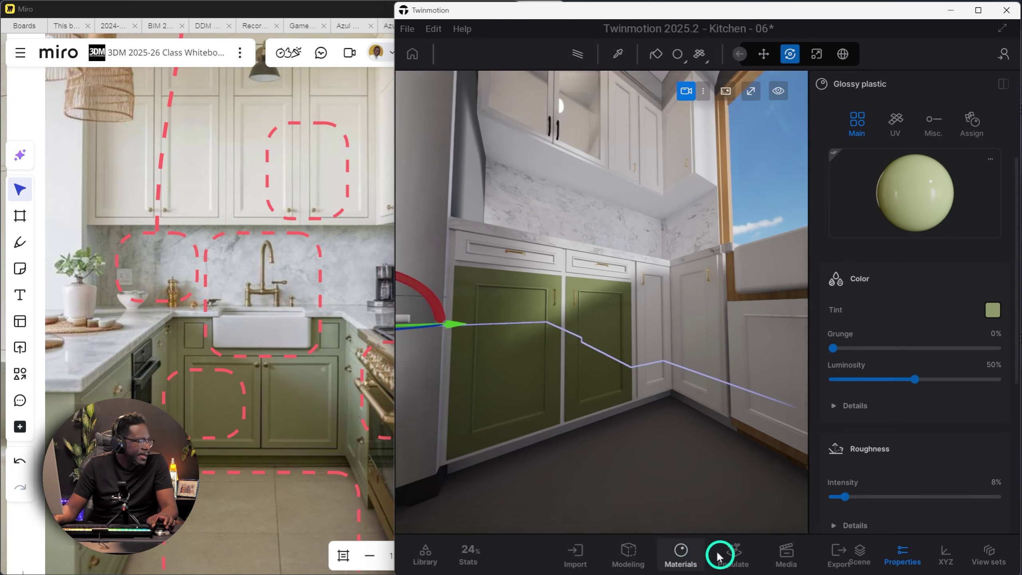
# Step: Apply the green Glossy plastic from the scene materials to the remaining lower cabinet parts around the sink and stove
pyautogui.click(679, 558)
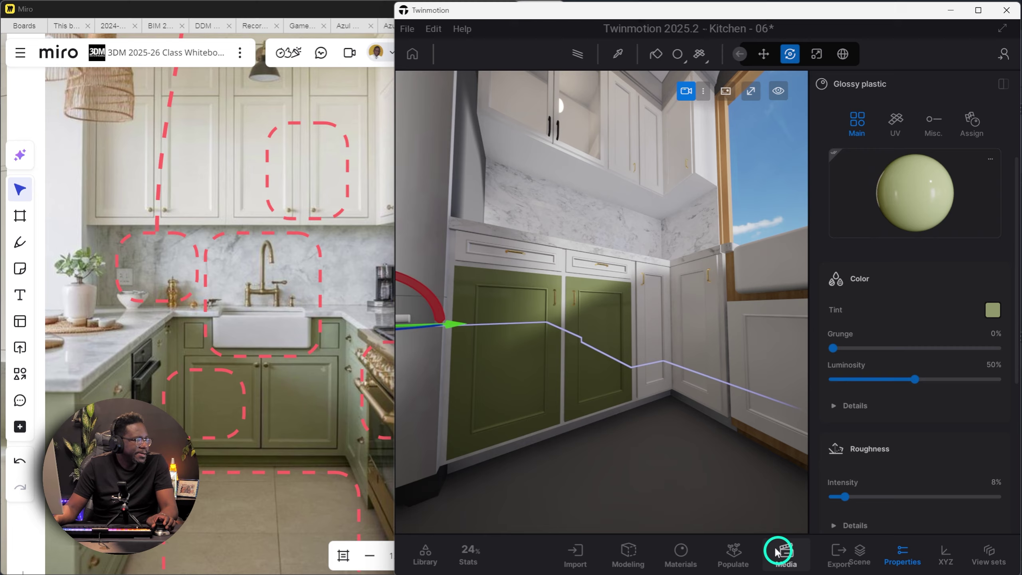
pyautogui.click(903, 555)
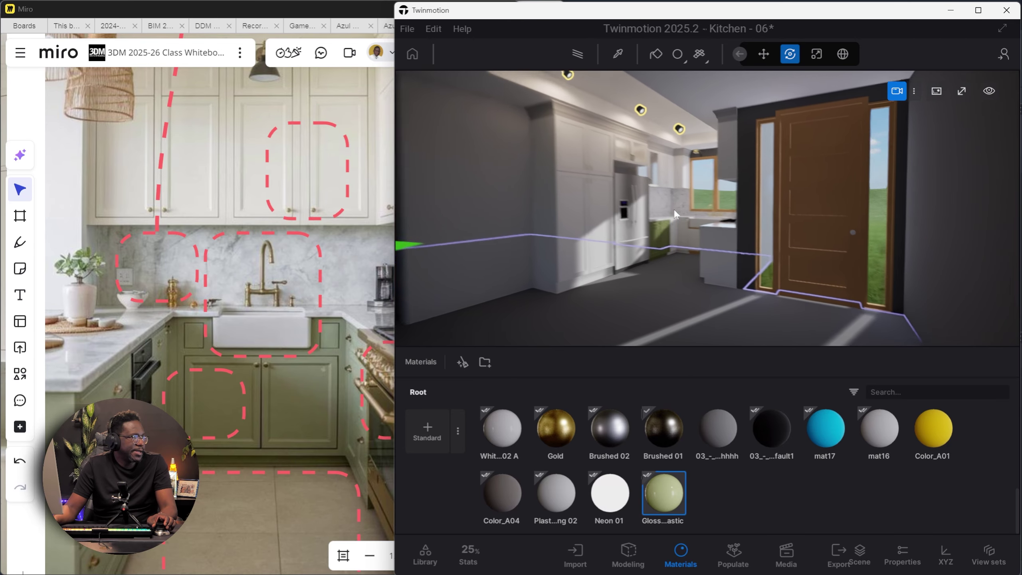
pyautogui.moveTo(663, 492); pyautogui.dragTo(479, 258)
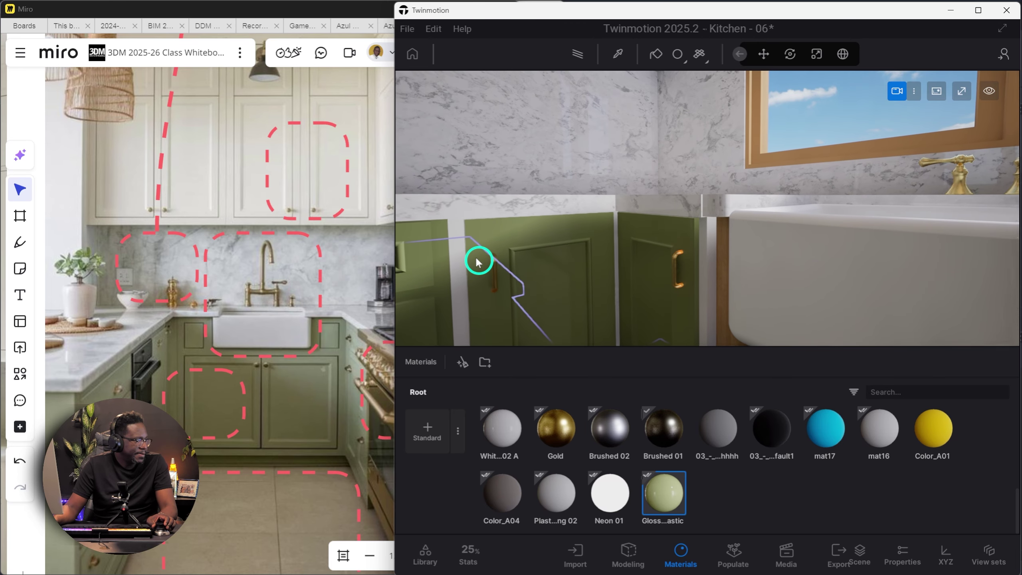
pyautogui.moveTo(659, 488); pyautogui.dragTo(660, 182)
pyautogui.scroll(-3, 644, 164)
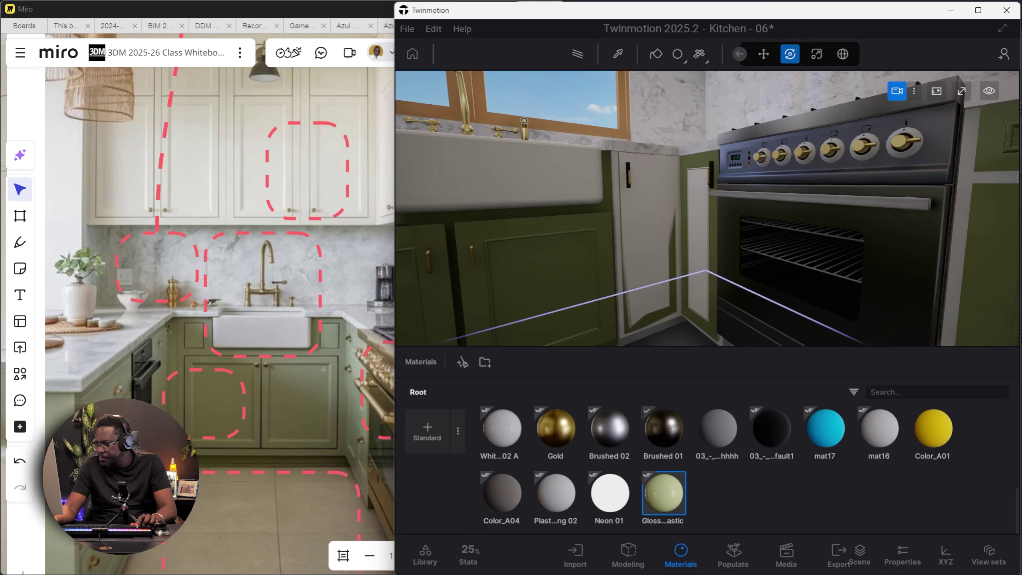
# Step: Switch to SketchUp, explode the corner cabinet door component between the sink and stove, and save the model
pyautogui.hotkey('alt', 'Tab')
pyautogui.rightClick(362, 358)
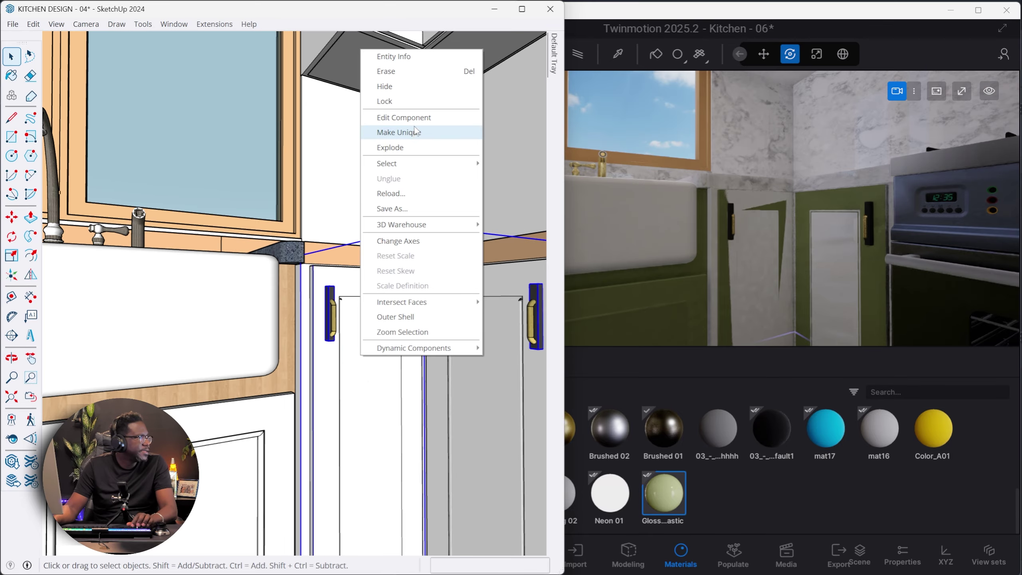
pyautogui.click(414, 150)
pyautogui.scroll(-5, 372, 338)
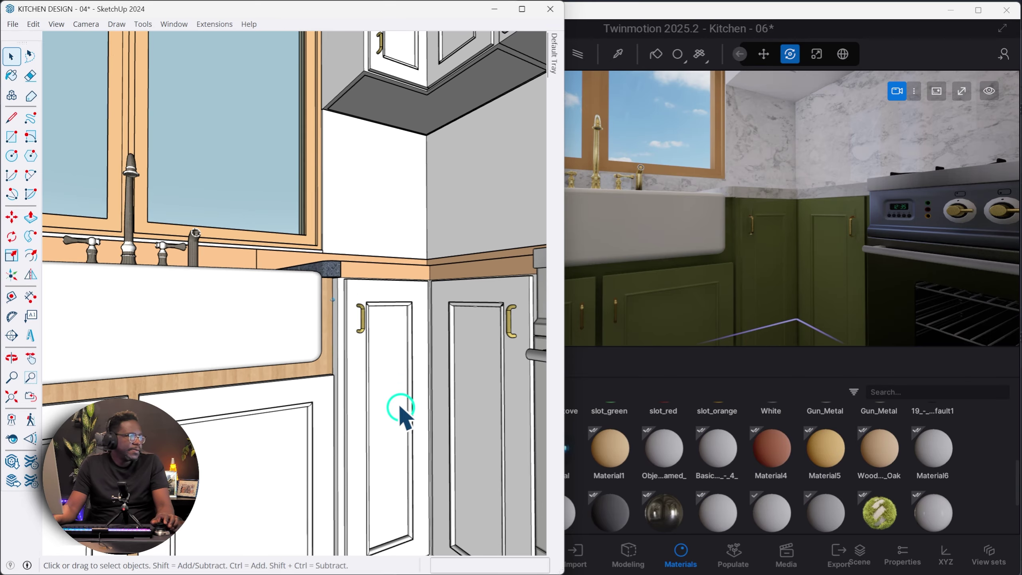
pyautogui.moveTo(417, 395)
pyautogui.mouseDown(button='middle')
pyautogui.moveTo(365, 337)
pyautogui.moveTo(323, 364)
pyautogui.mouseUp(button='middle')
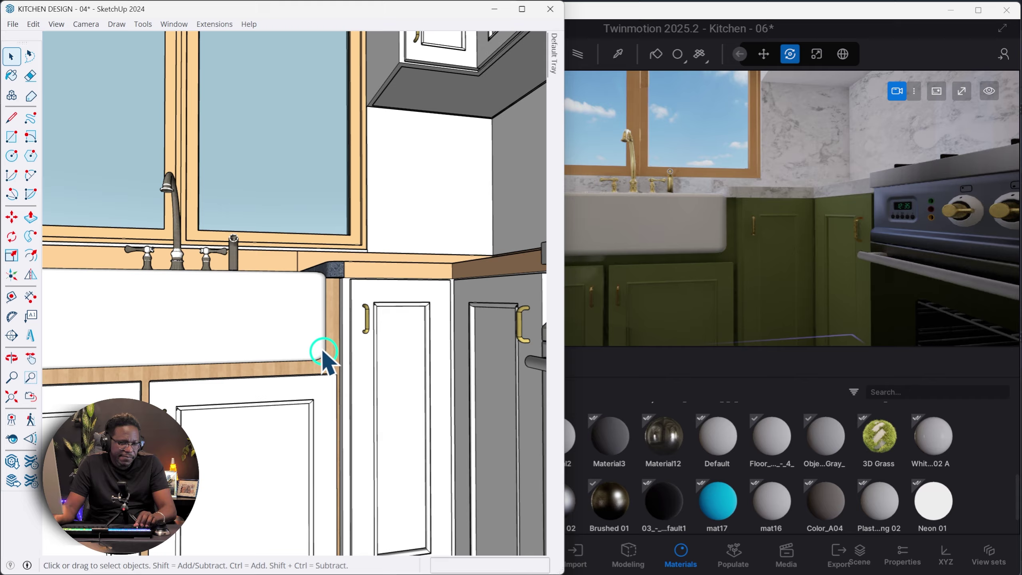
pyautogui.click(12, 23)
pyautogui.click(30, 83)
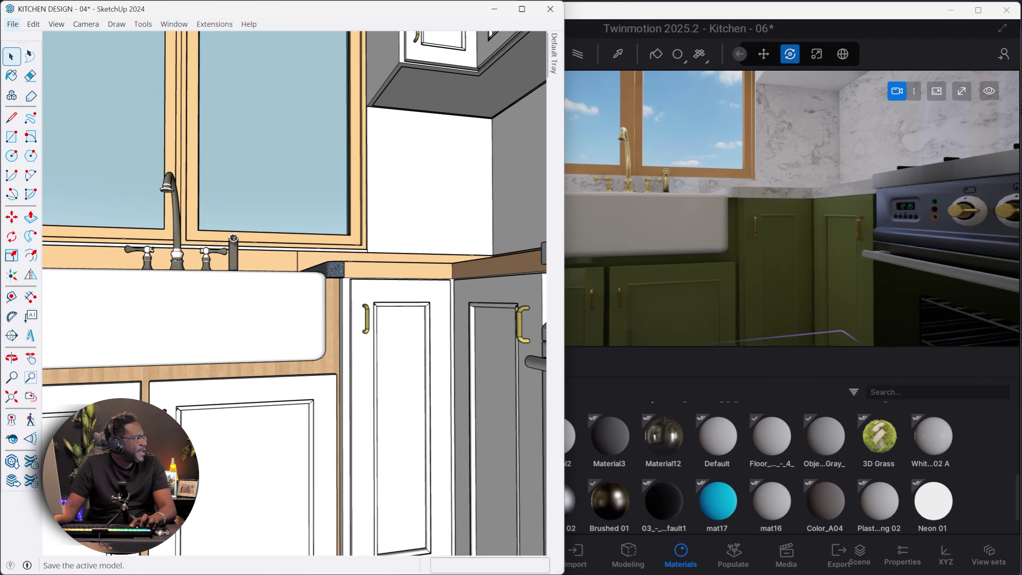
# Step: Return to Twinmotion, check the sink against the Miro reference photo, and maximize the Twinmotion window
pyautogui.click(798, 27)
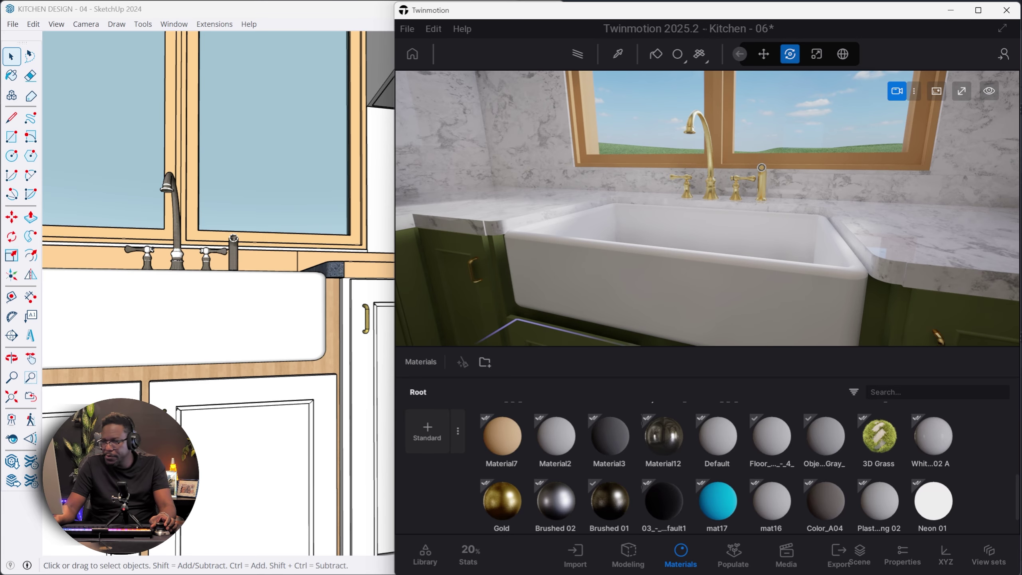
pyautogui.hotkey('alt', 'Tab')
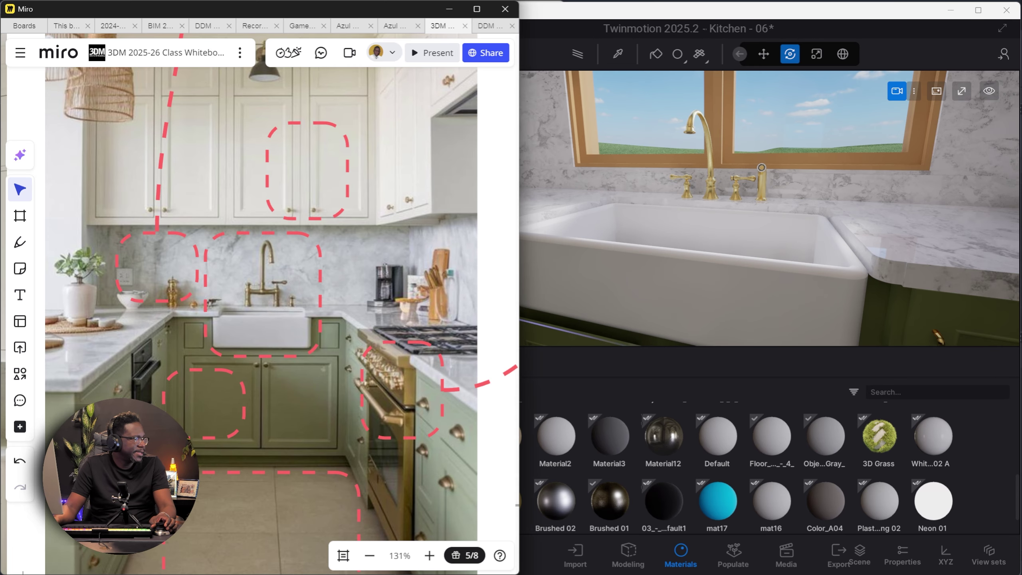
pyautogui.hotkey('alt', 'Tab')
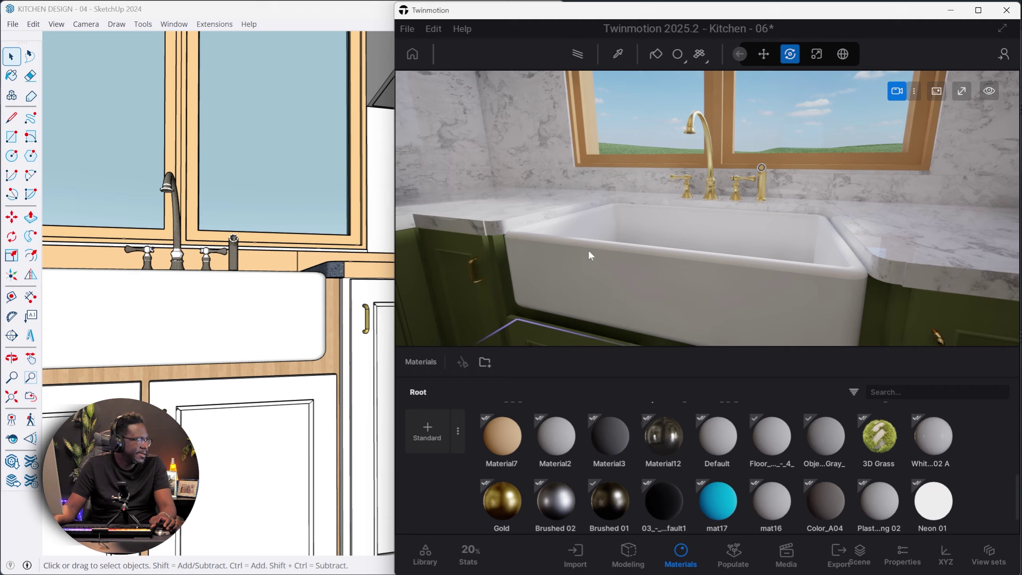
pyautogui.doubleClick(723, 25)
pyautogui.click(482, 550)
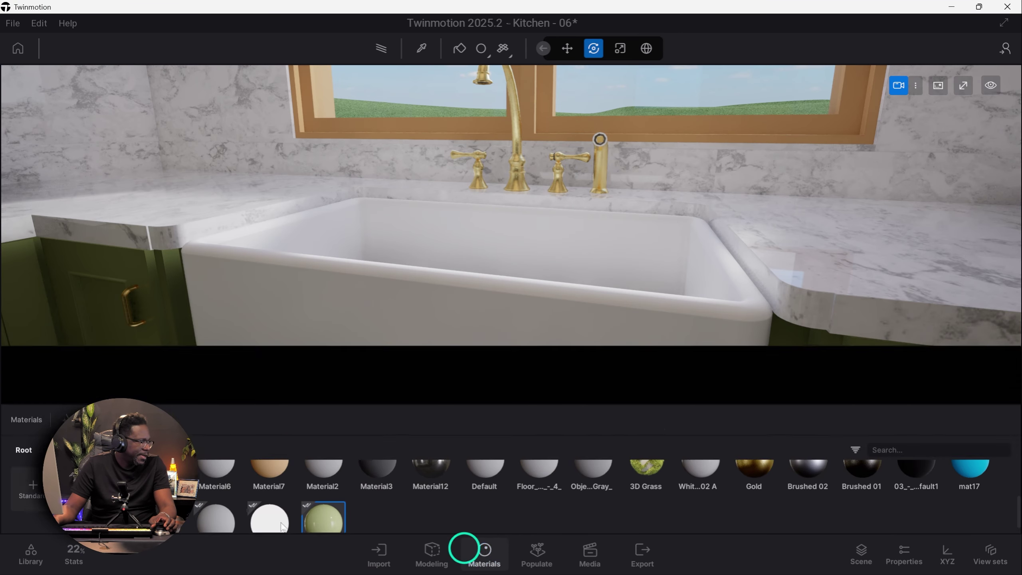
# Step: Apply White Marble 01 A from the library's Marble and granite category to the farmhouse sink
pyautogui.click(31, 554)
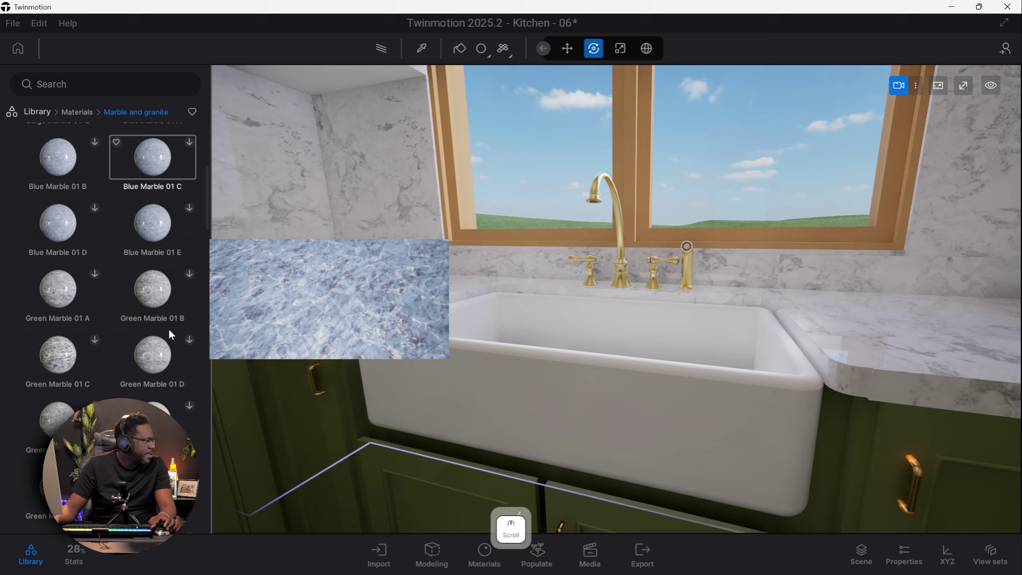
pyautogui.scroll(-20, 169, 337)
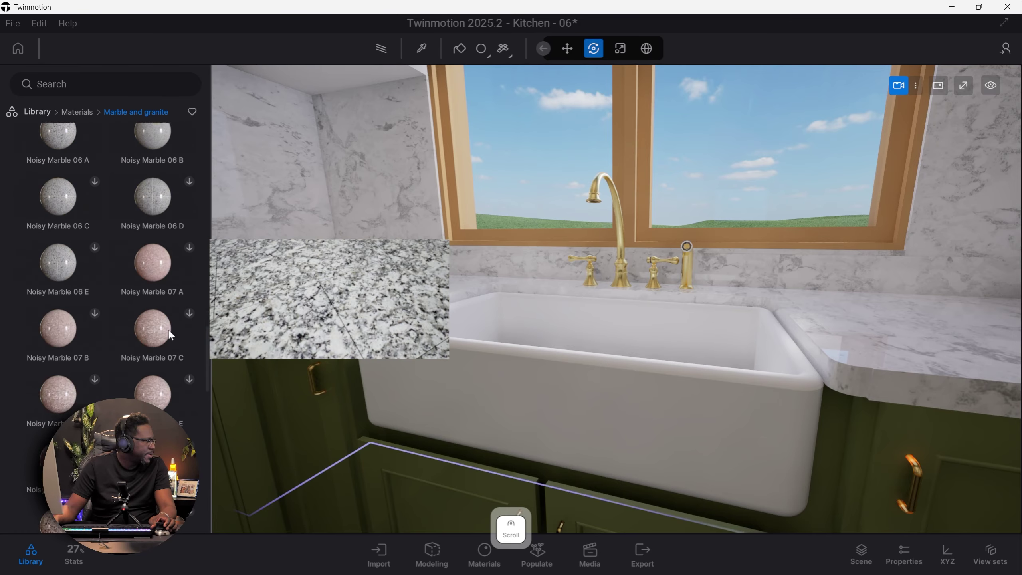
pyautogui.scroll(-5, 166, 346)
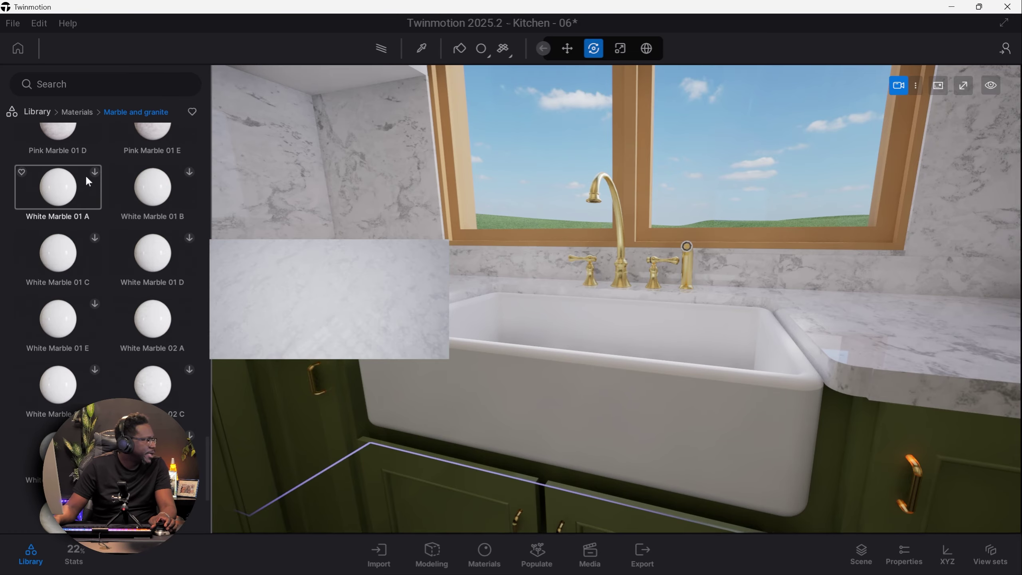
pyautogui.moveTo(89, 182); pyautogui.dragTo(574, 426)
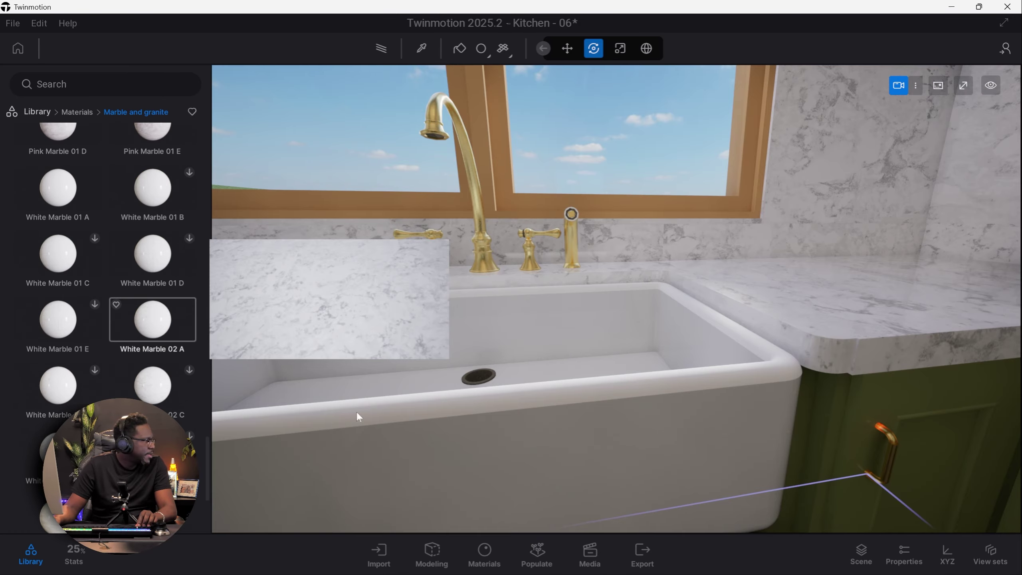
# Step: Apply the green Glossy plastic scene material to the lower cabinets beside the stove
pyautogui.click(484, 555)
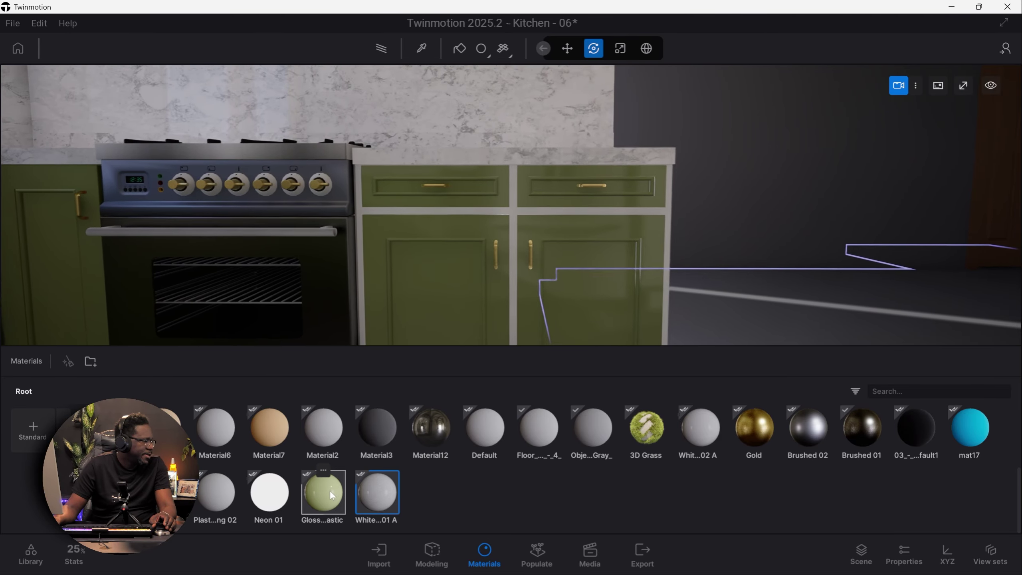
pyautogui.click(326, 493)
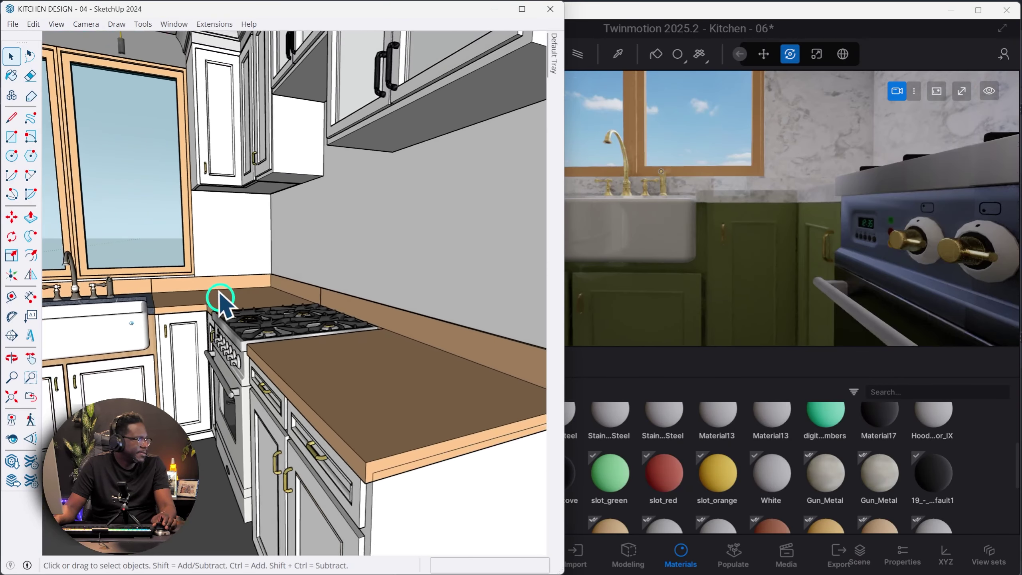
# Step: Switch to SketchUp, check the countertop inside the cabinet group beside the stove, and return to Twinmotion
pyautogui.press('p')
pyautogui.click(296, 342)
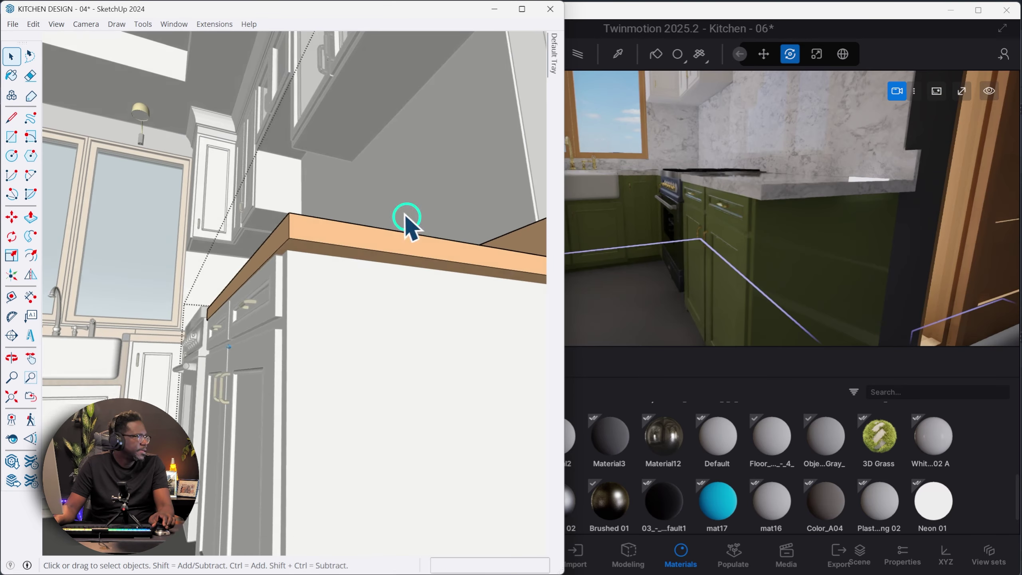
pyautogui.click(339, 245)
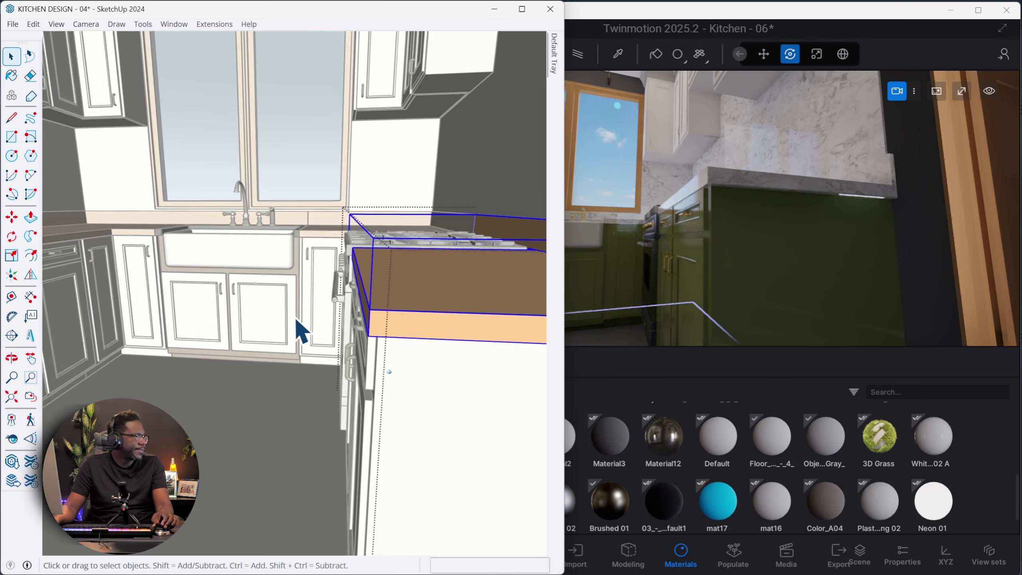
pyautogui.click(739, 195)
pyautogui.moveTo(739, 195); pyautogui.dragTo(408, 81)
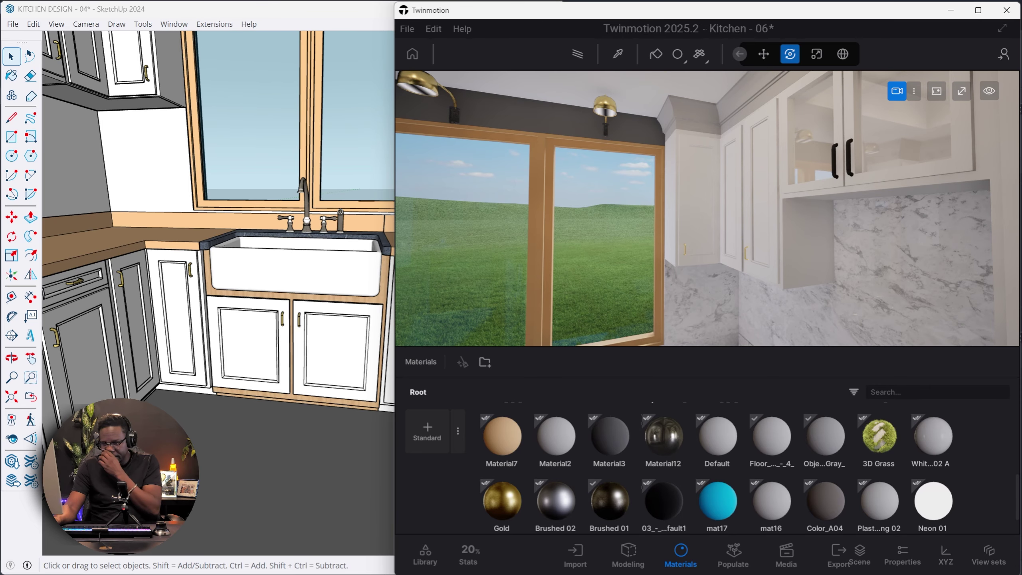
# Step: Check the upper cabinets in the Miro reference photo and duplicate the green Glossy plastic material in Twinmotion
pyautogui.hotkey('alt', 'Tab')
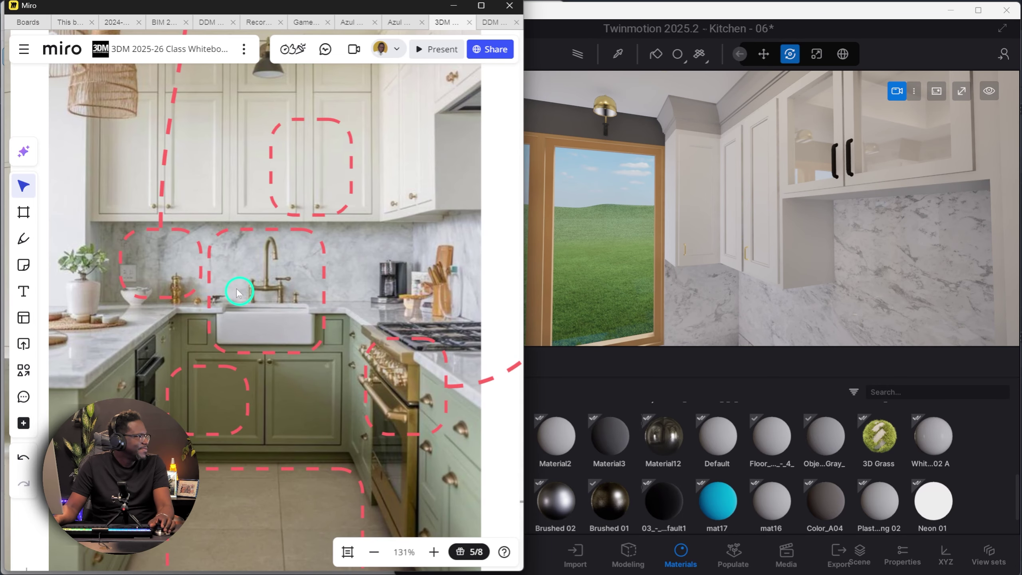
pyautogui.click(915, 529)
pyautogui.scroll(-2, 981, 481)
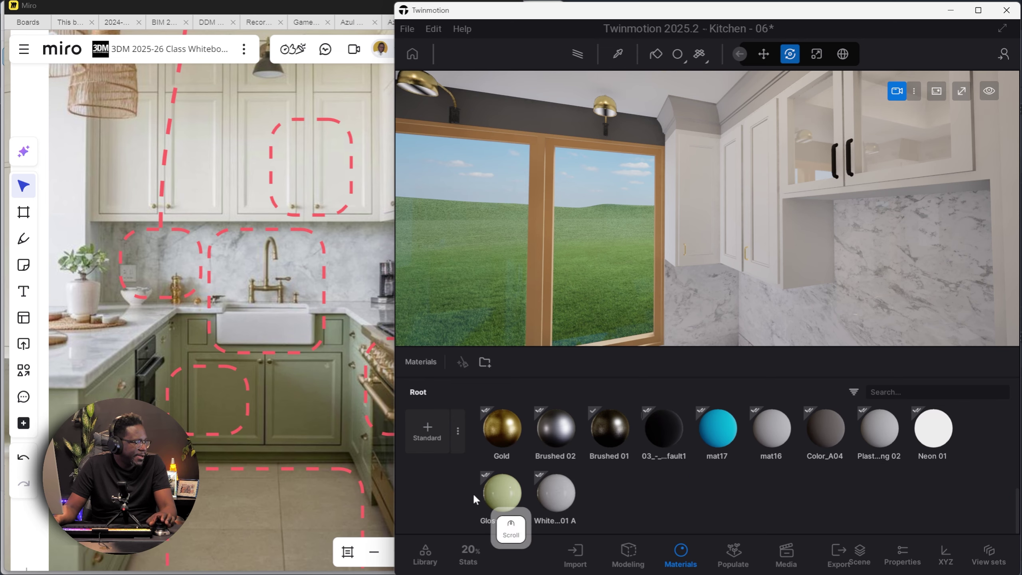
pyautogui.click(506, 470)
pyautogui.click(491, 354)
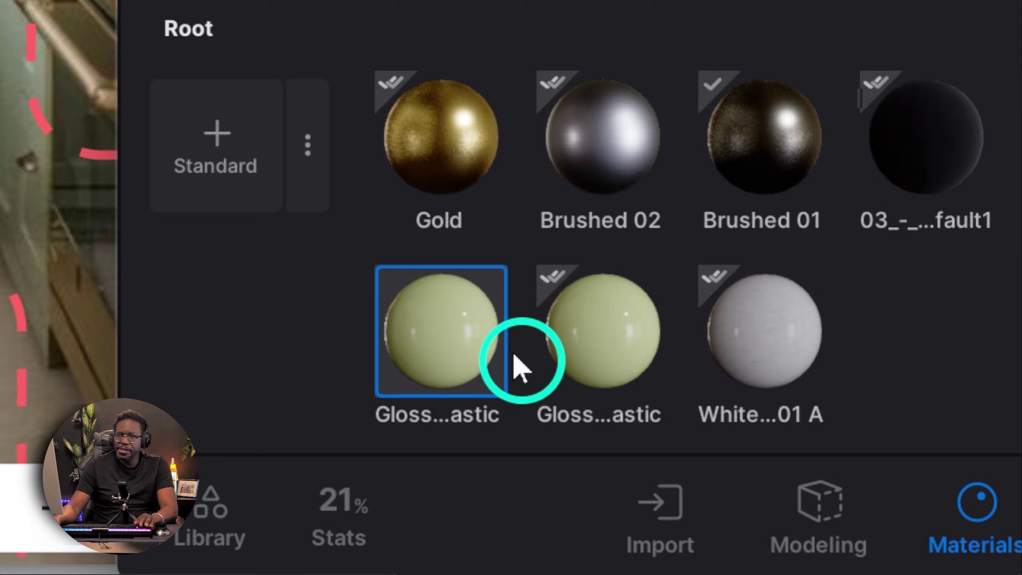
# Step: Rename the duplicated Glossy plastic material as Cup_upper
pyautogui.moveTo(550, 291)
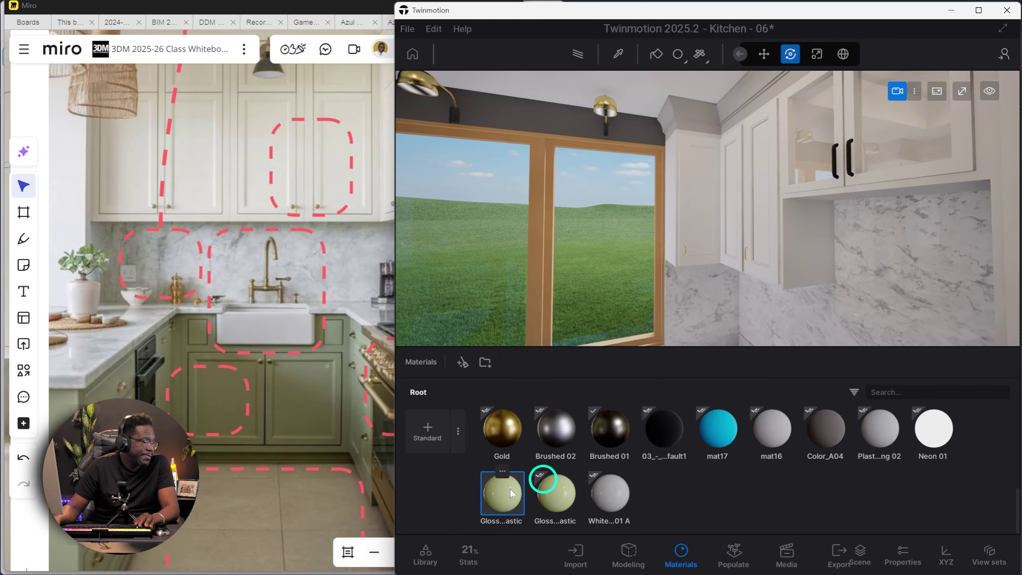
pyautogui.click(503, 471)
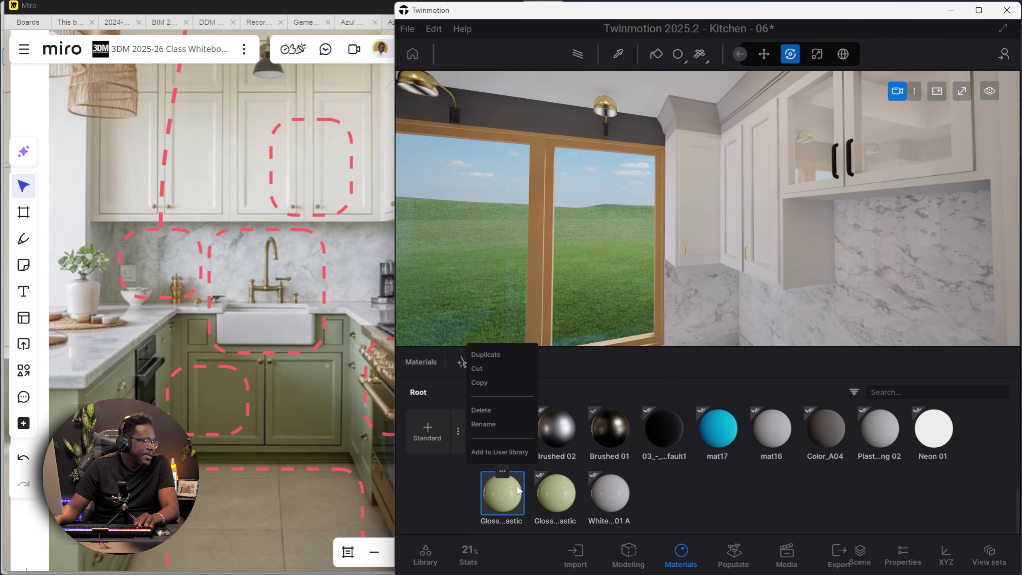
pyautogui.click(487, 423)
pyautogui.write('P_')
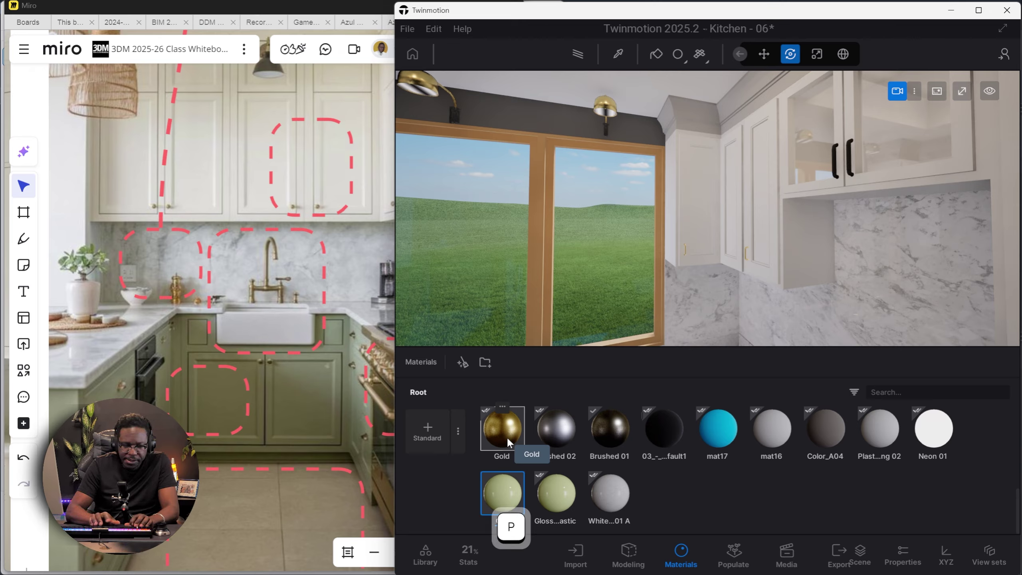
pyautogui.press('Return')
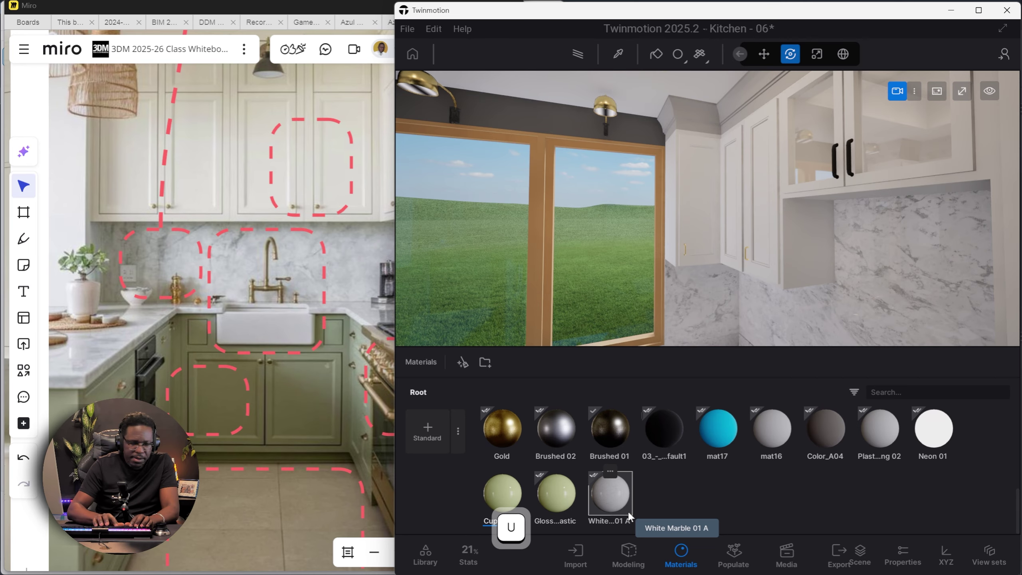
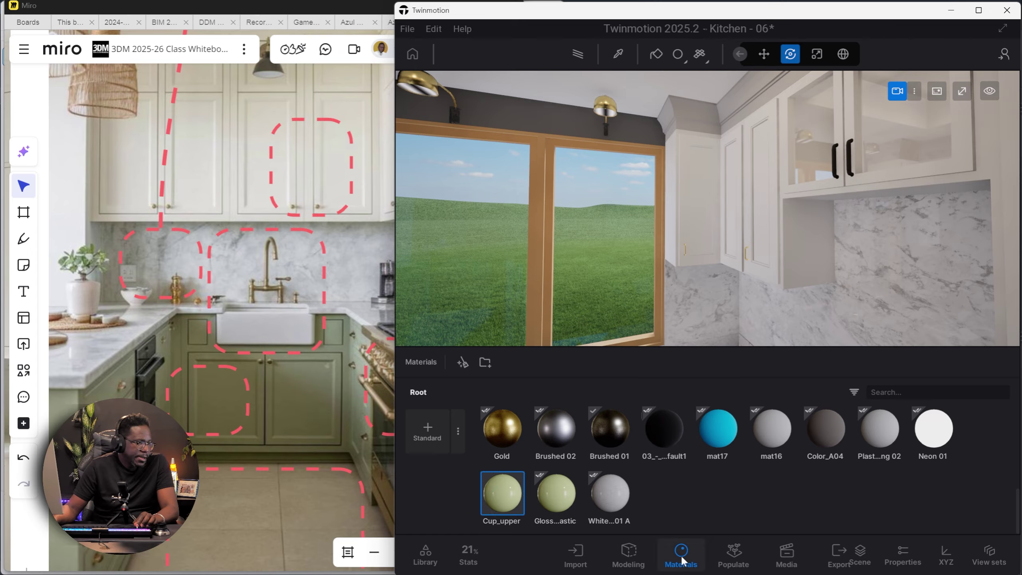
# Step: Show the properties of the Cup_upper material and set its tint to RGB 255, 255, 255
pyautogui.click(903, 554)
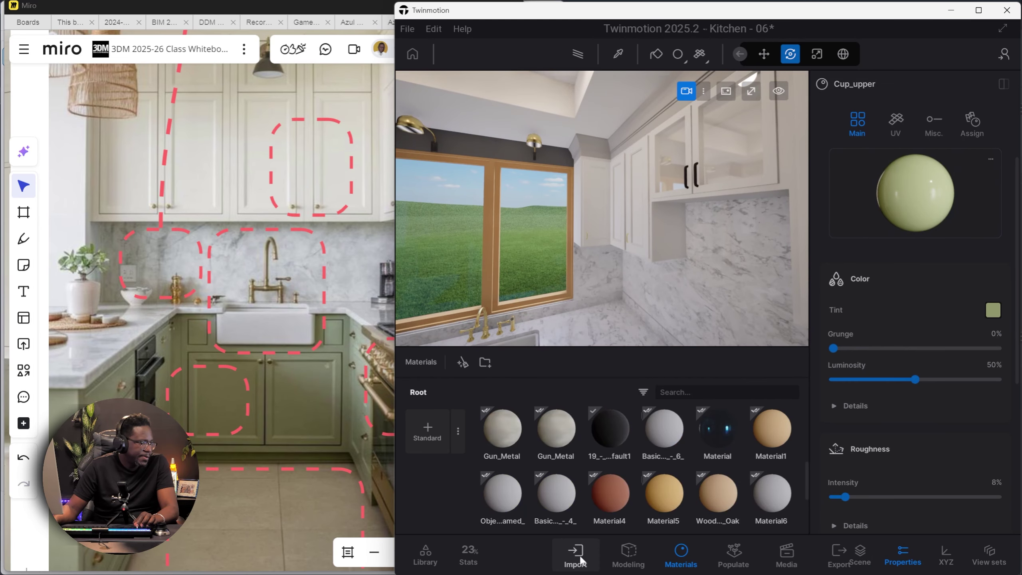
pyautogui.click(681, 555)
pyautogui.click(913, 202)
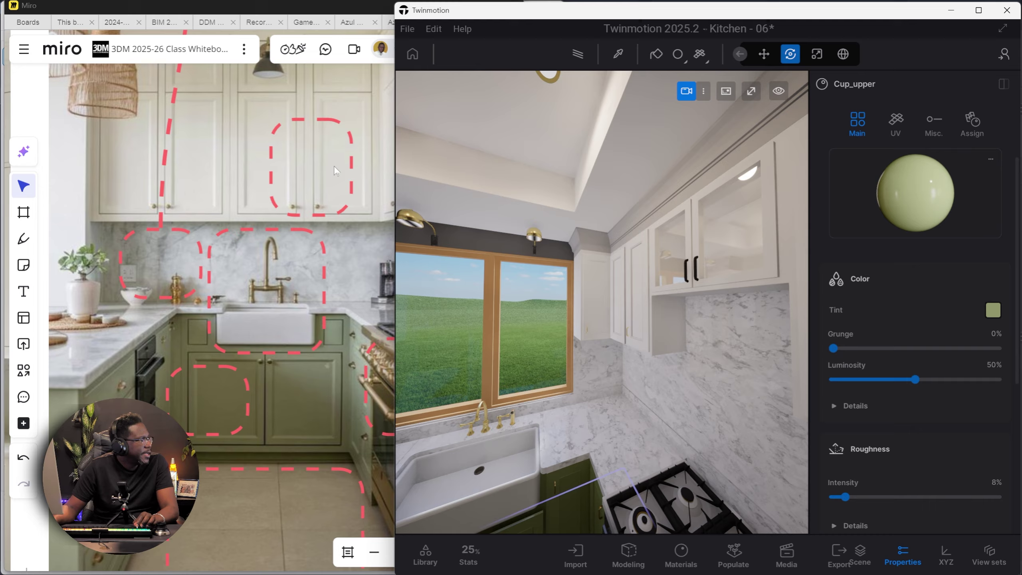
pyautogui.click(992, 311)
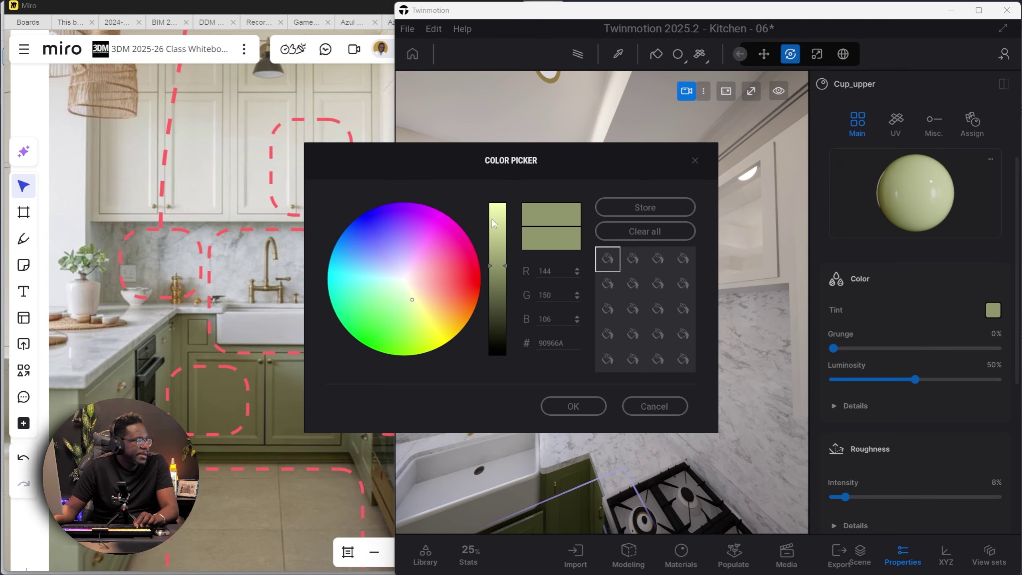
pyautogui.moveTo(565, 156); pyautogui.dragTo(644, 162)
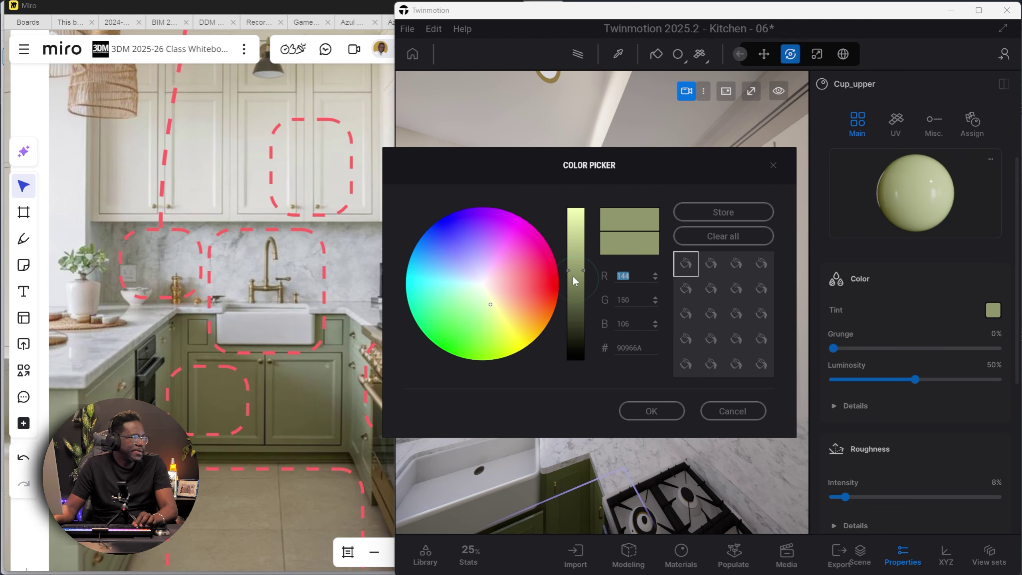
pyautogui.write('255')
pyautogui.click(637, 300)
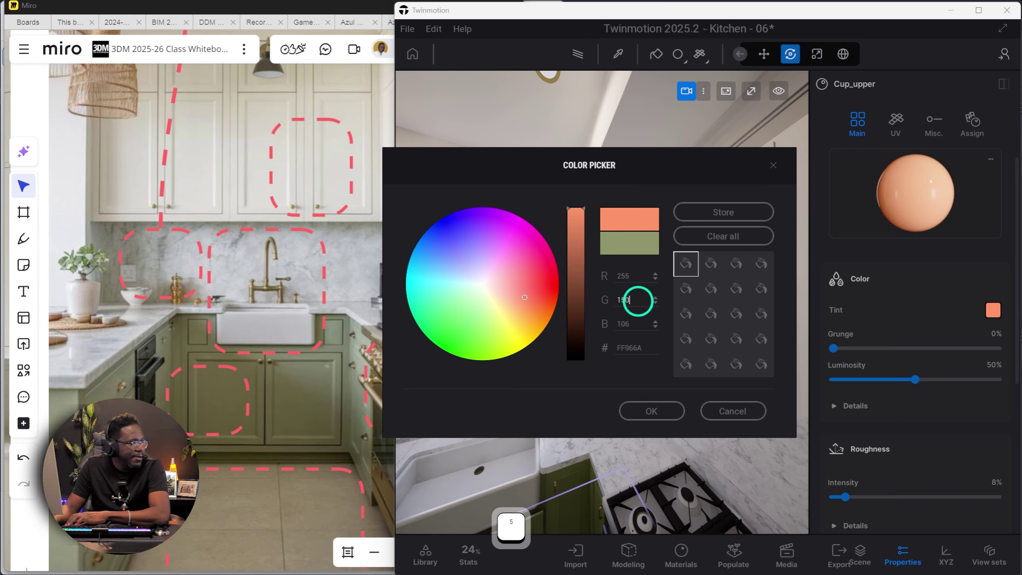
pyautogui.doubleClick(637, 301)
pyautogui.write('255')
pyautogui.click(635, 323)
pyautogui.write('2')
pyautogui.doubleClick(636, 324)
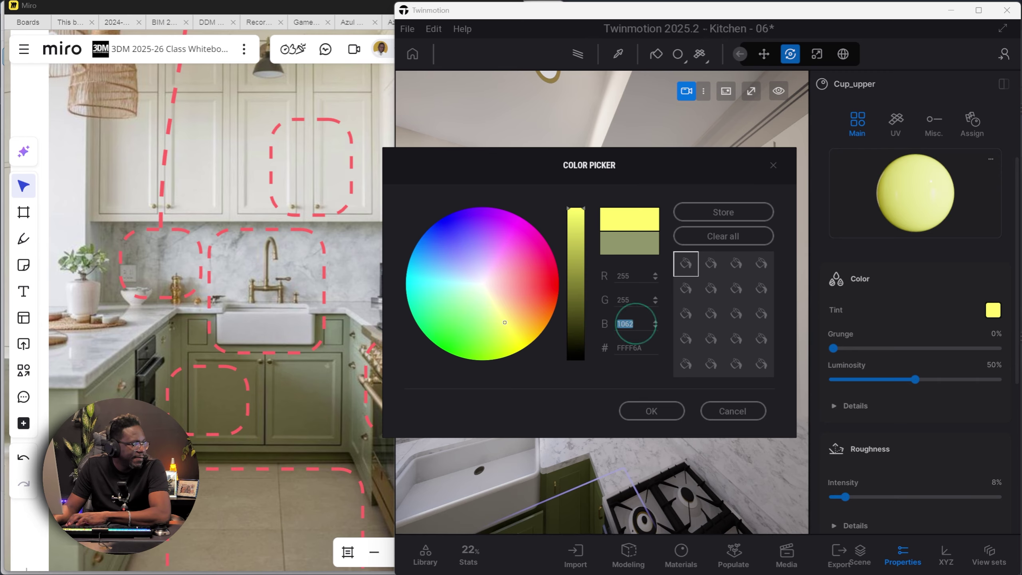
pyautogui.write('255')
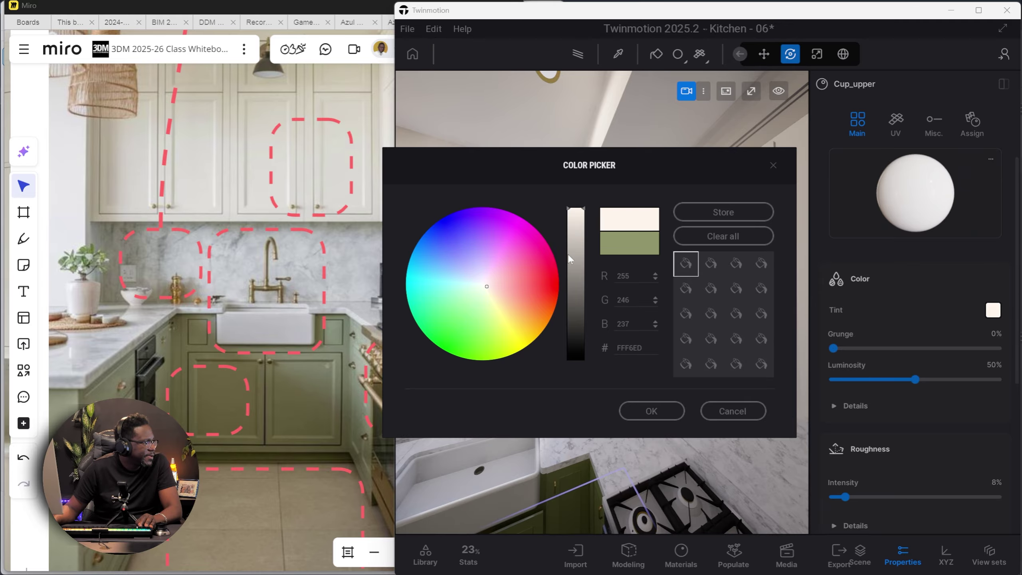
# Step: Adjust the Cup_upper tint to a darker pinkish grey, RGB 188, 179, 183
pyautogui.moveTo(580, 215); pyautogui.dragTo(578, 238)
pyautogui.press('Tab')
pyautogui.click(580, 250)
pyautogui.click(651, 411)
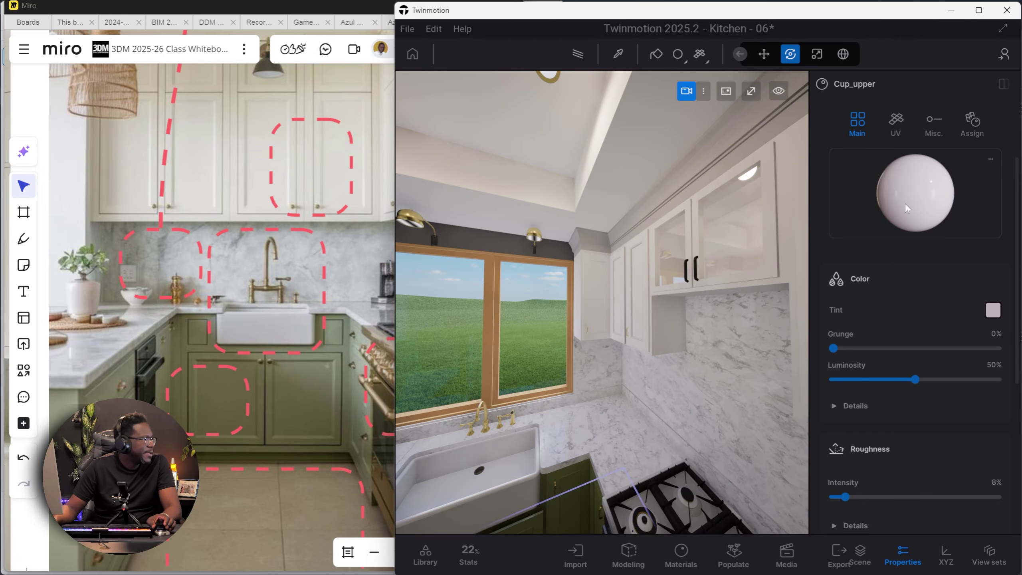
# Step: Apply the Cup_upper material to the upper cabinets, including the corner cabinet beside the window
pyautogui.moveTo(905, 204); pyautogui.dragTo(530, 257)
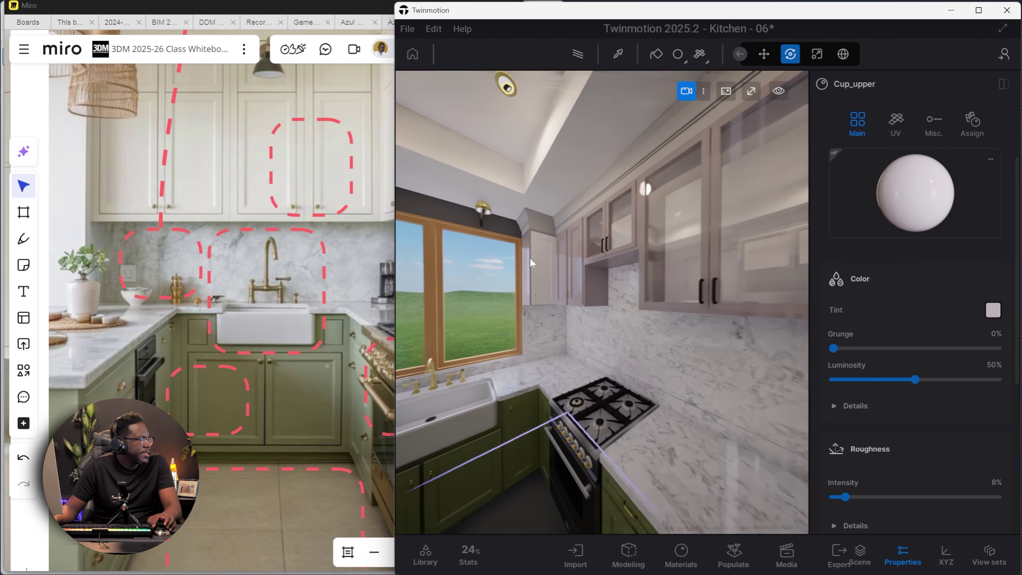
pyautogui.moveTo(530, 257); pyautogui.dragTo(565, 250, button='right')
pyautogui.scroll(8, 567, 275)
pyautogui.moveTo(891, 191); pyautogui.dragTo(602, 241)
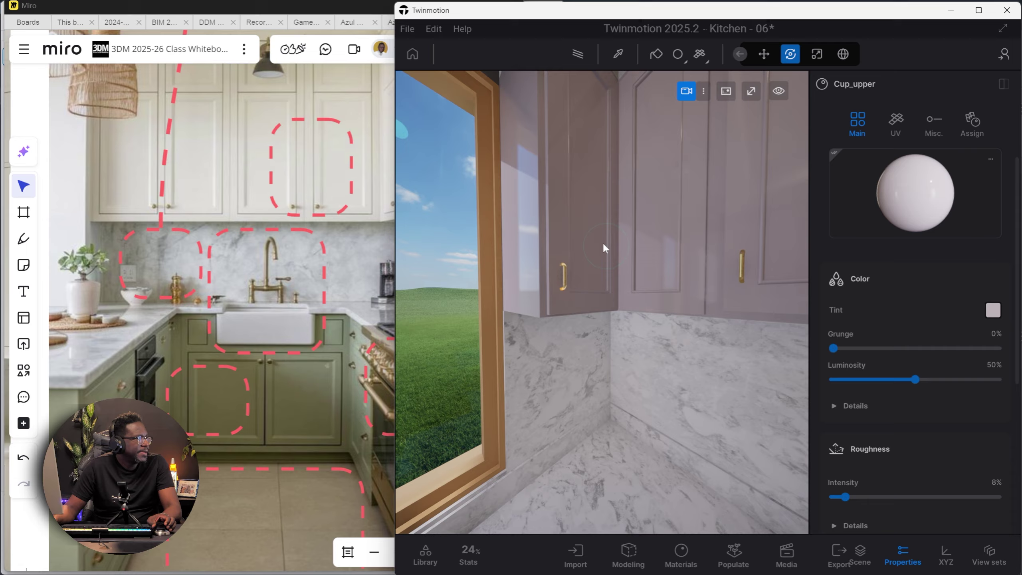
pyautogui.press('s')
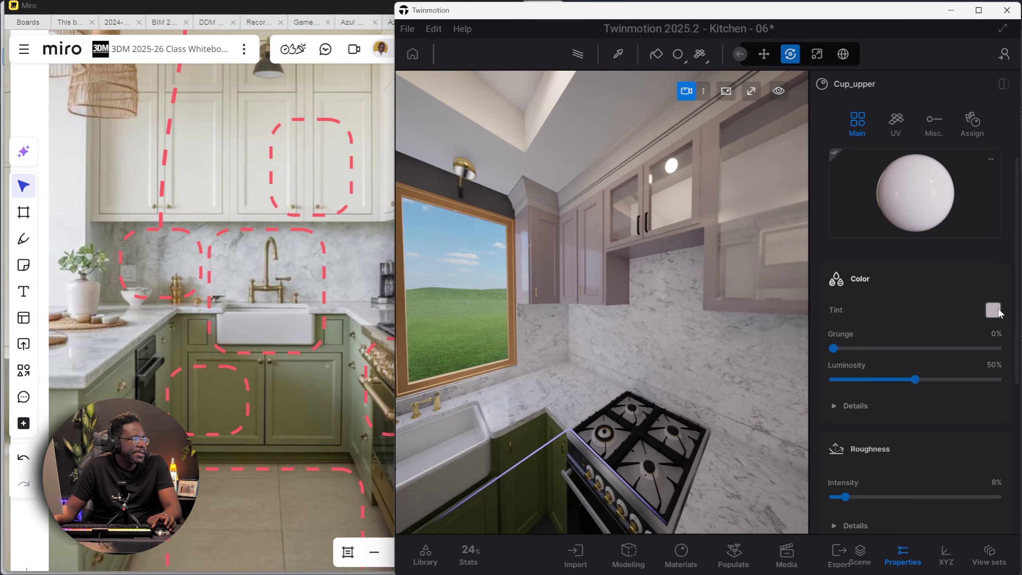
# Step: Brighten the Cup_upper tint to RGB 252, 240, 246
pyautogui.click(992, 310)
pyautogui.moveTo(521, 170); pyautogui.dragTo(844, 260)
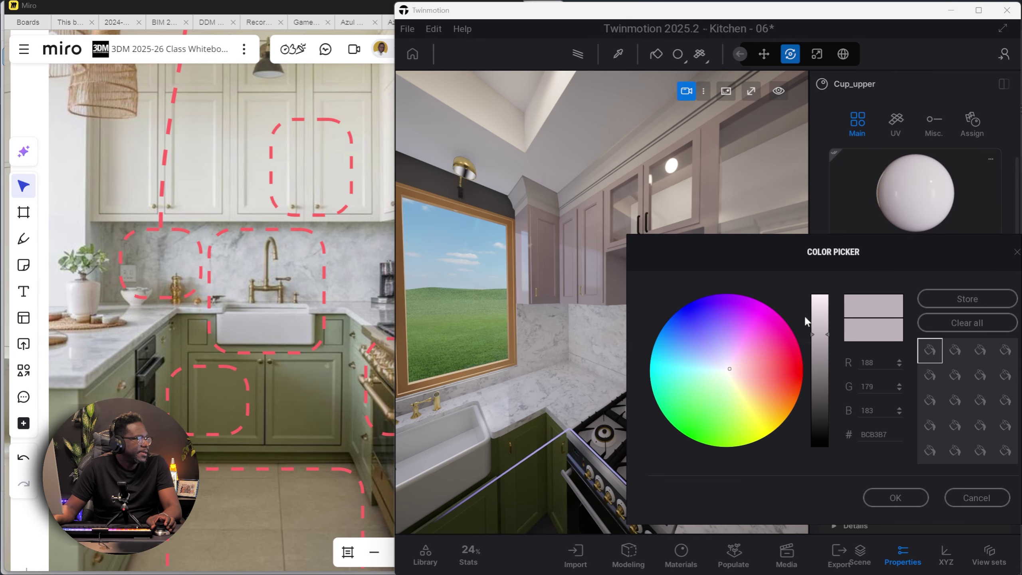
pyautogui.moveTo(819, 335); pyautogui.dragTo(832, 296)
pyautogui.click(896, 498)
# Step: Select the recessed IES 09 ceiling light and set its color temperature to 5175K
pyautogui.moveTo(566, 296); pyautogui.dragTo(565, 295, button='right')
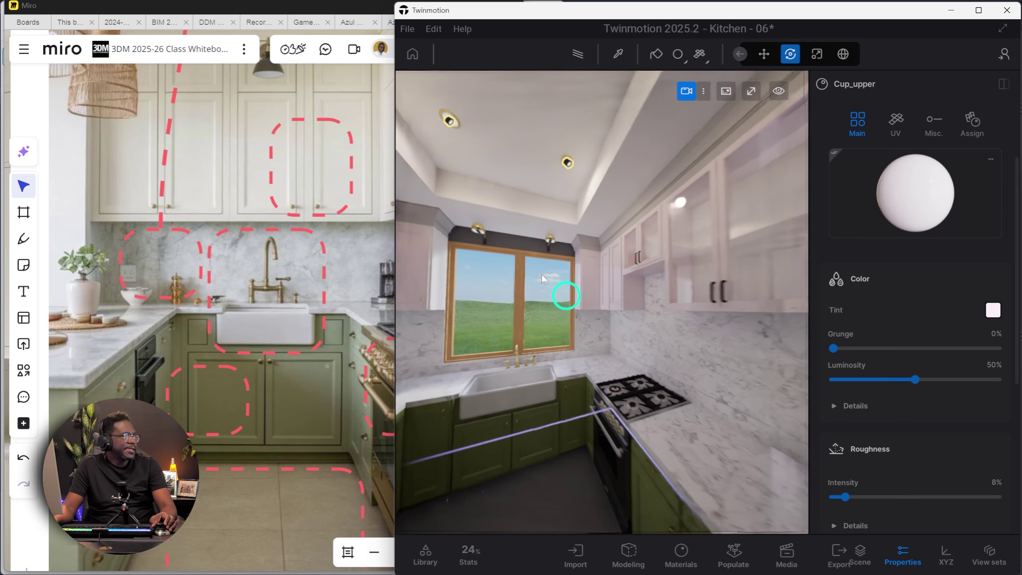
pyautogui.moveTo(706, 281); pyautogui.dragTo(593, 196, button='right')
pyautogui.click(578, 194)
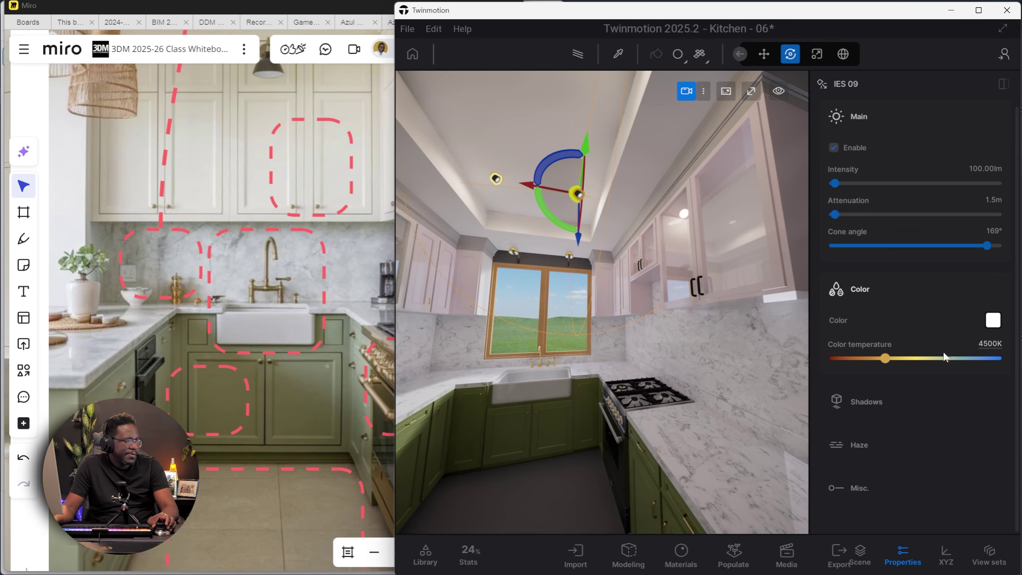
pyautogui.click(992, 321)
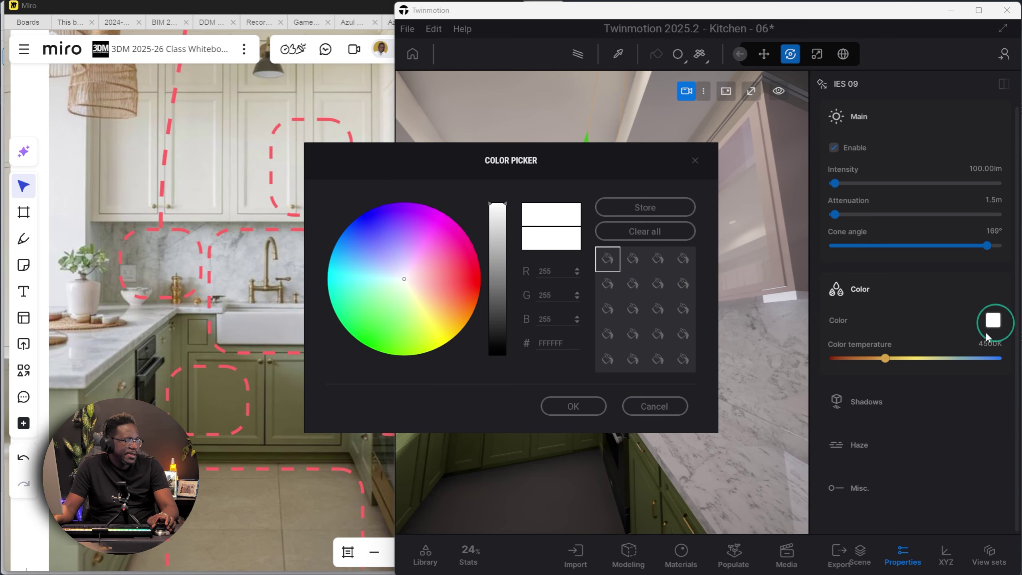
pyautogui.click(652, 407)
pyautogui.click(885, 358)
pyautogui.moveTo(901, 358)
pyautogui.mouseDown()
pyautogui.moveTo(952, 369)
pyautogui.moveTo(904, 374)
pyautogui.mouseUp()
pyautogui.moveTo(716, 360); pyautogui.dragTo(636, 349, button='right')
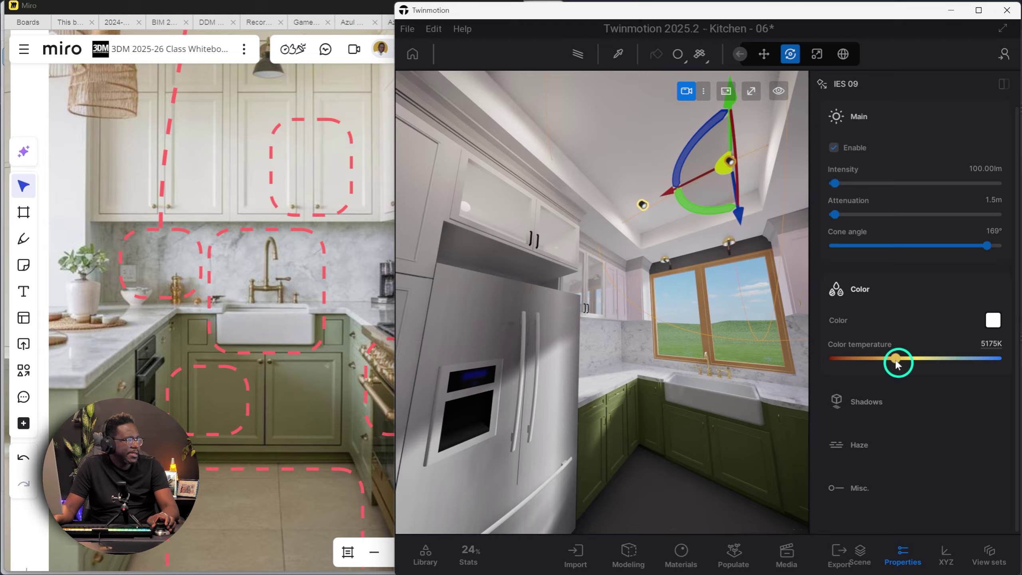
# Step: Deselect the ceiling light and sample the Cup_upper material from the upper cabinets beside the window
pyautogui.press('w')
pyautogui.moveTo(579, 315); pyautogui.dragTo(617, 313, button='right')
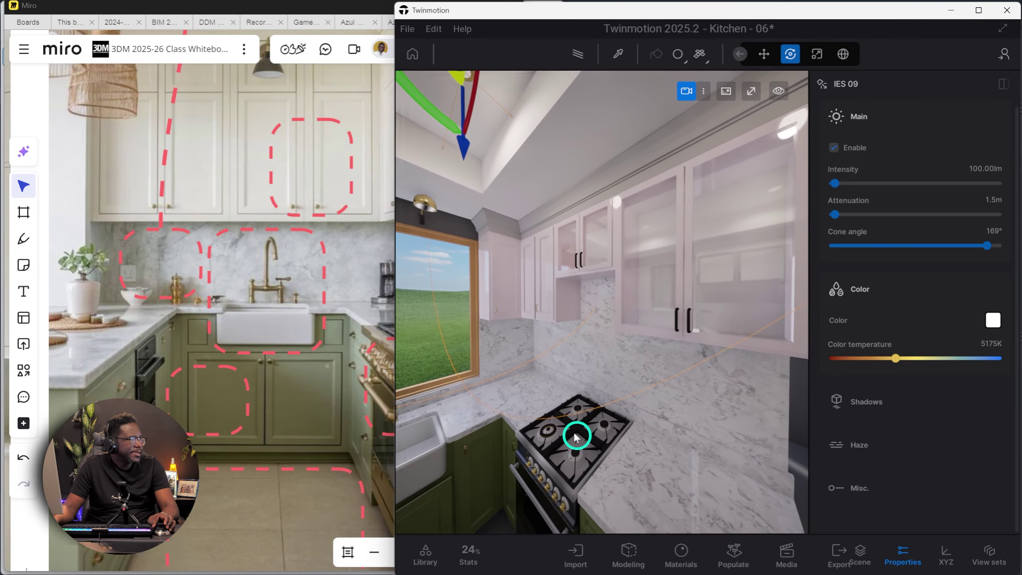
pyautogui.moveTo(574, 438); pyautogui.dragTo(613, 324, button='right')
pyautogui.click(614, 322)
pyautogui.press('Escape')
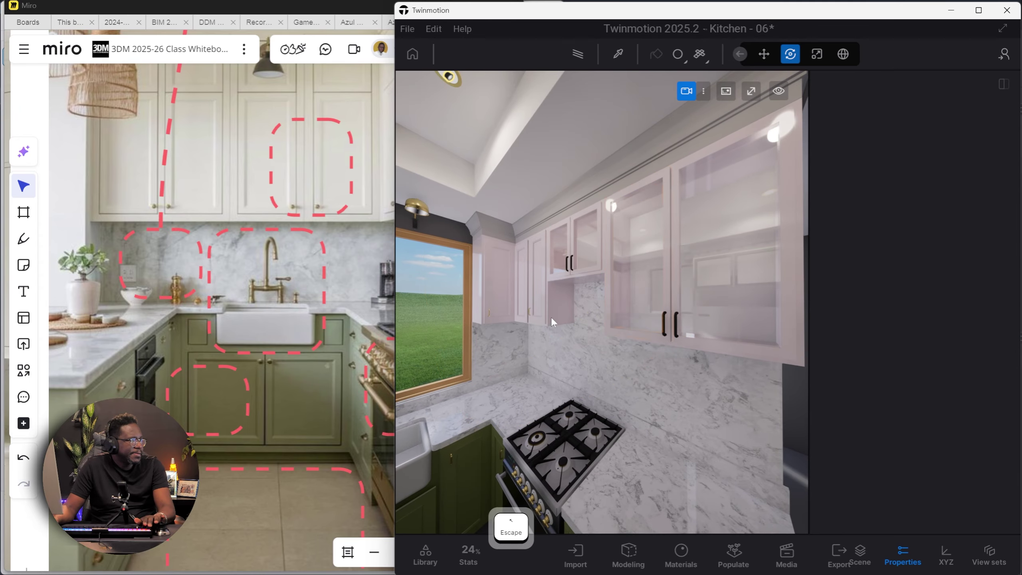
pyautogui.click(553, 322)
pyautogui.press('Escape')
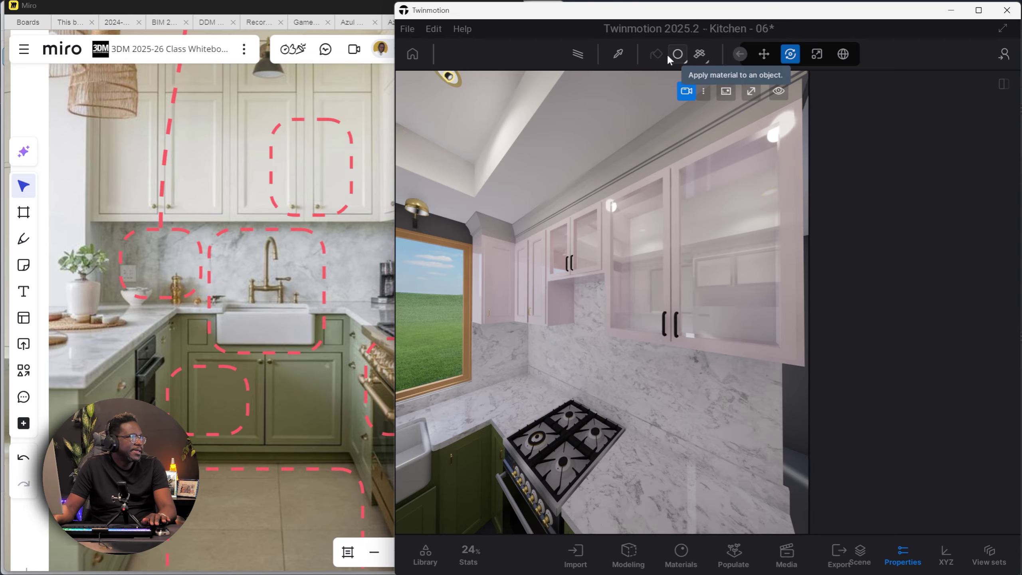
pyautogui.click(617, 54)
pyautogui.click(564, 317)
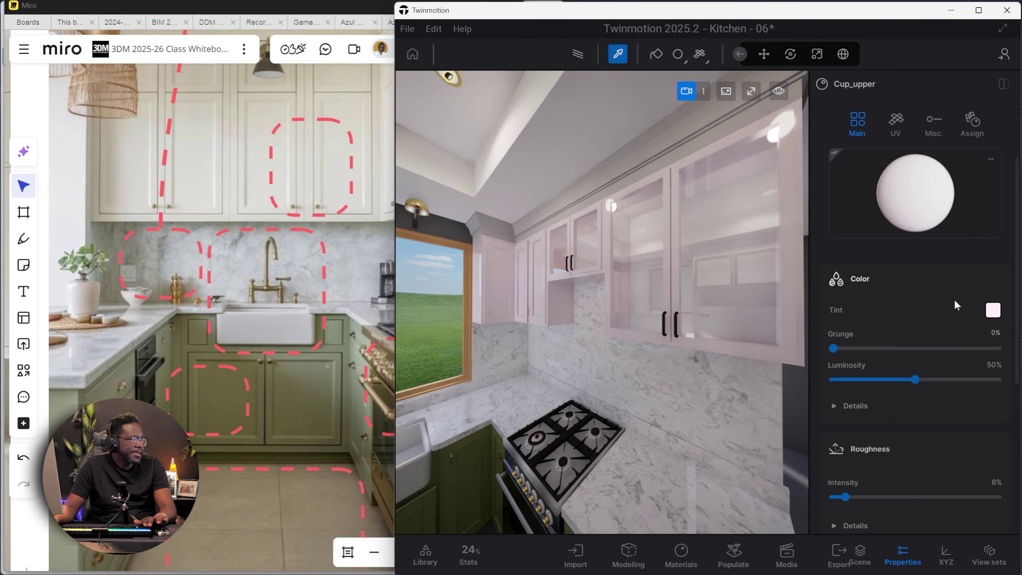
# Step: Neutralize the pink Cup_upper tint to a cooler white, RGB 247, 252, 249
pyautogui.click(918, 296)
pyautogui.click(926, 290)
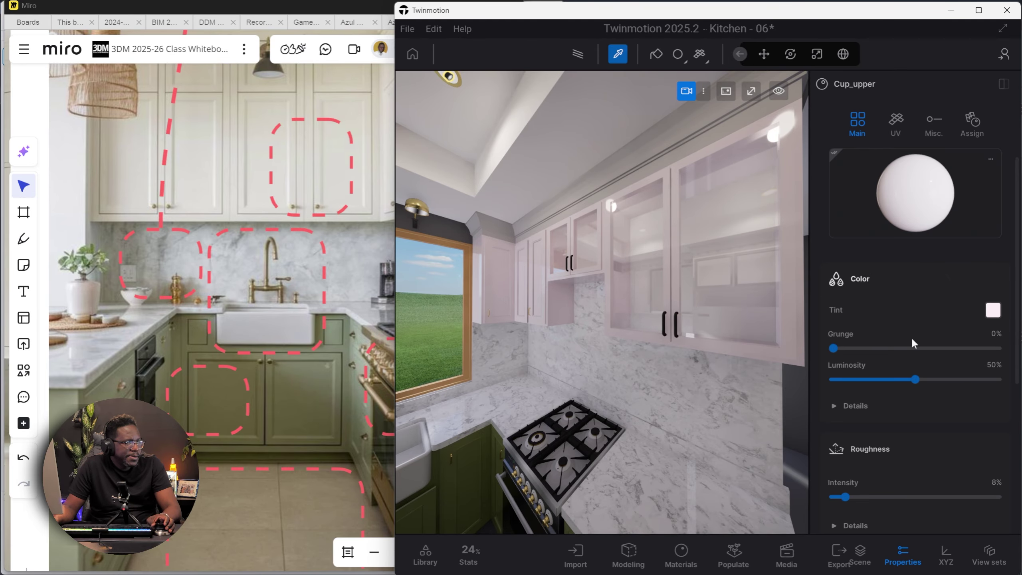
pyautogui.click(992, 310)
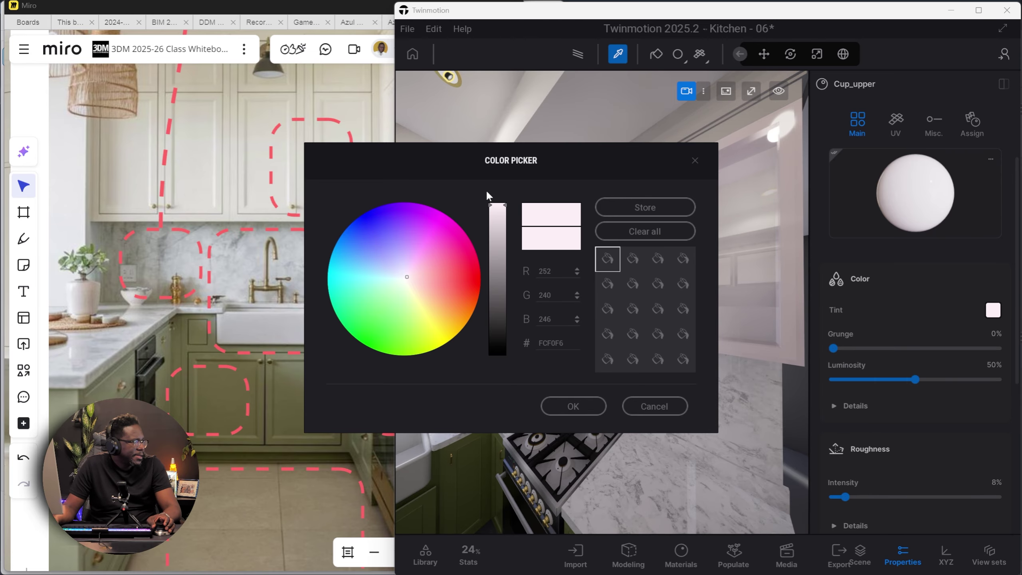
pyautogui.moveTo(458, 162); pyautogui.dragTo(772, 212)
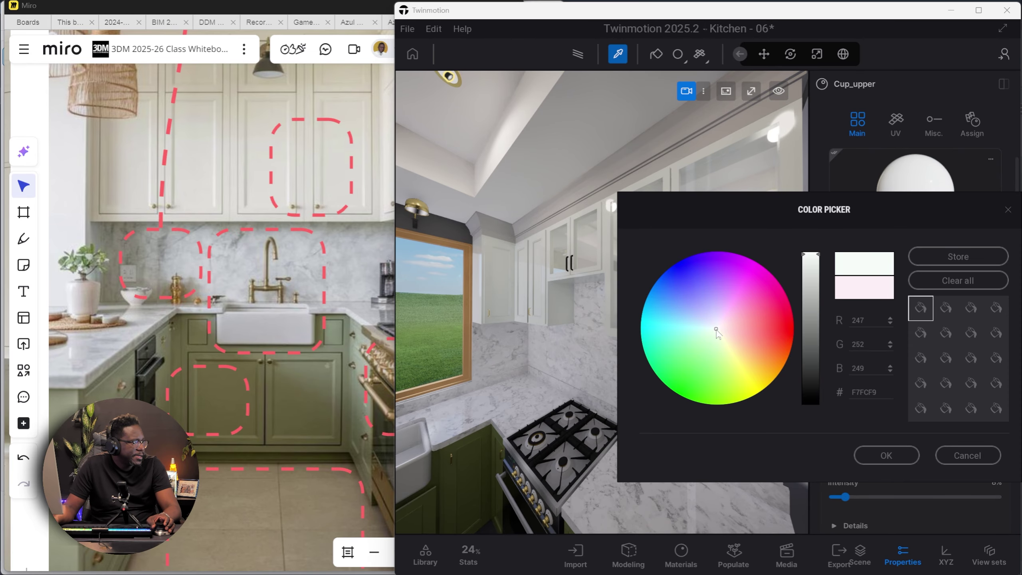
pyautogui.click(884, 452)
# Step: Sample the White Marble 02 A material from the backsplash and apply it to the dark wall around the window
pyautogui.moveTo(630, 253); pyautogui.dragTo(887, 244, button='right')
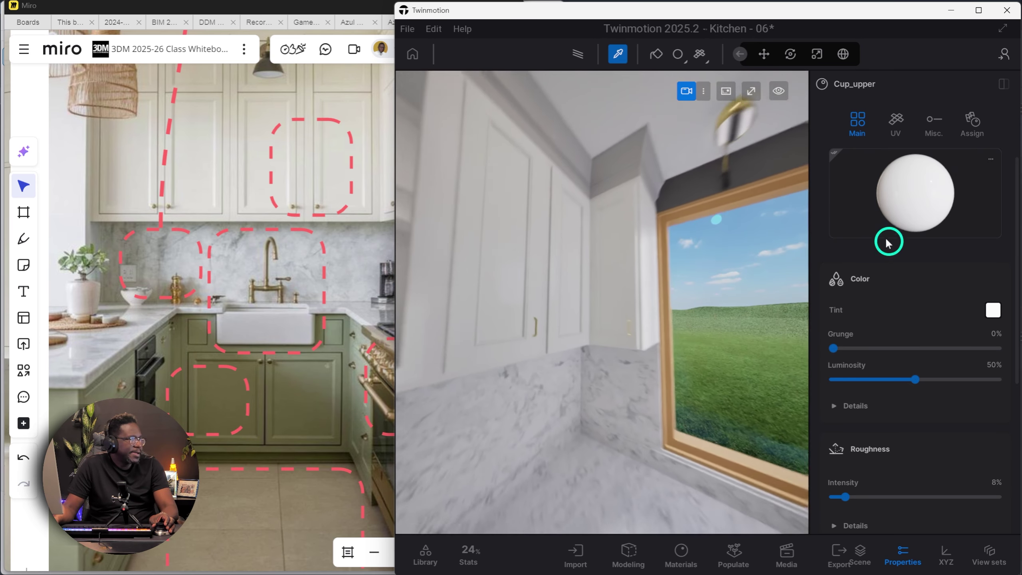
pyautogui.press('e')
pyautogui.moveTo(683, 283); pyautogui.dragTo(524, 299, button='right')
pyautogui.press('t')
pyautogui.click(767, 239)
pyautogui.press('s')
pyautogui.press('w')
pyautogui.moveTo(286, 305); pyautogui.dragTo(526, 129, button='right')
pyautogui.click(525, 129)
pyautogui.moveTo(525, 129); pyautogui.dragTo(495, 156, button='middle')
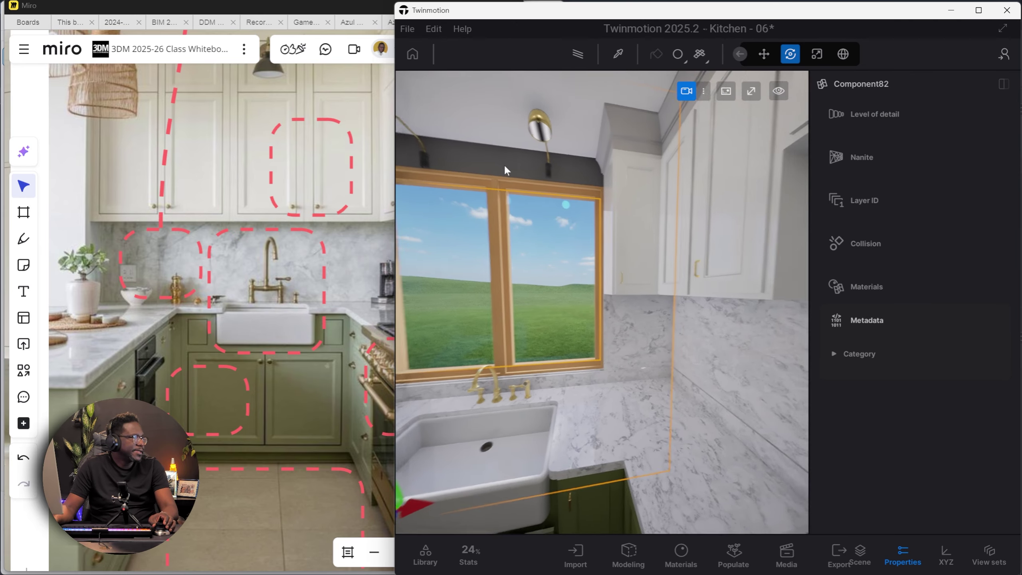
pyautogui.click(618, 57)
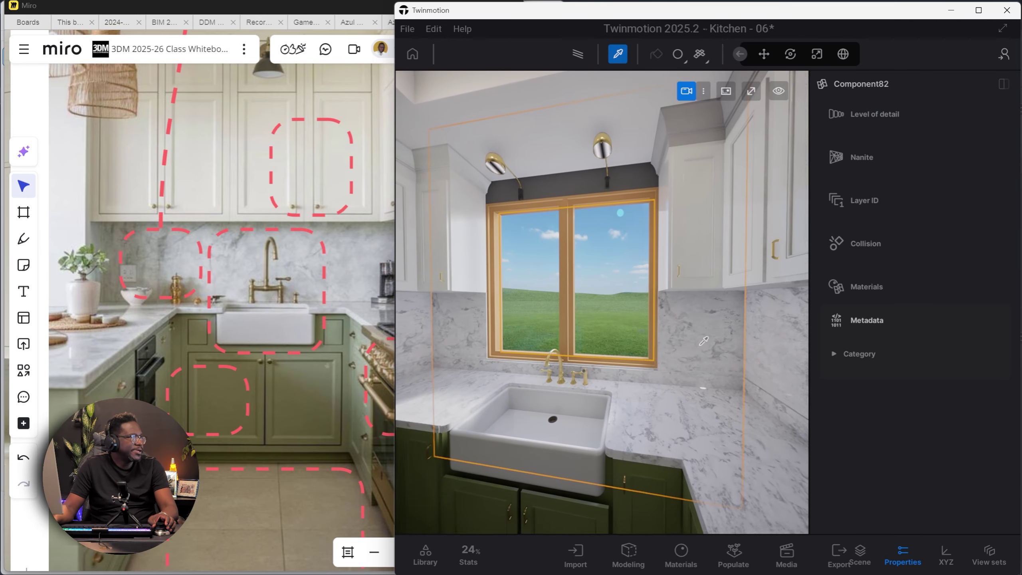
pyautogui.click(726, 349)
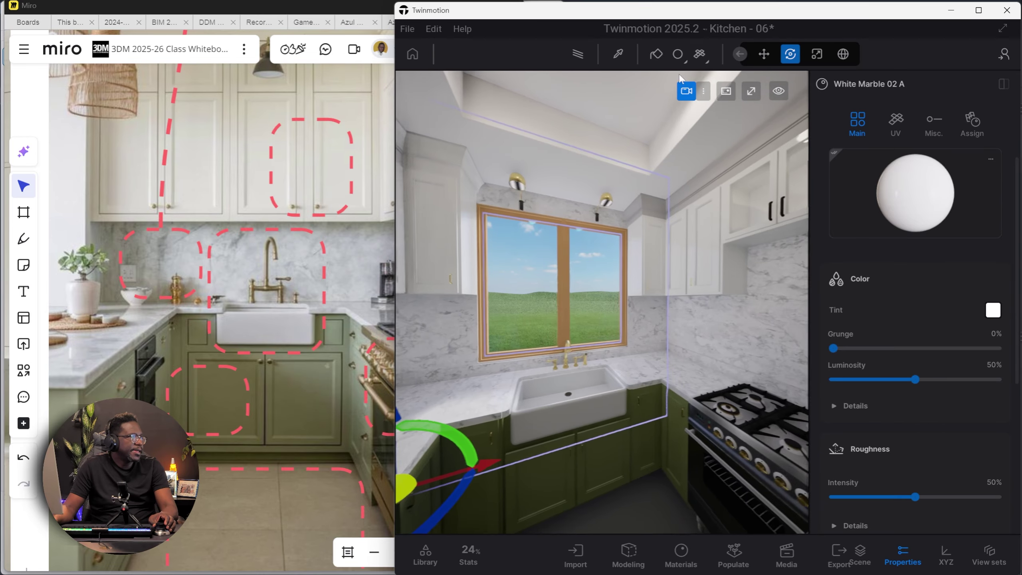
pyautogui.hotkey('ctrl', 'z')
pyautogui.press('t')
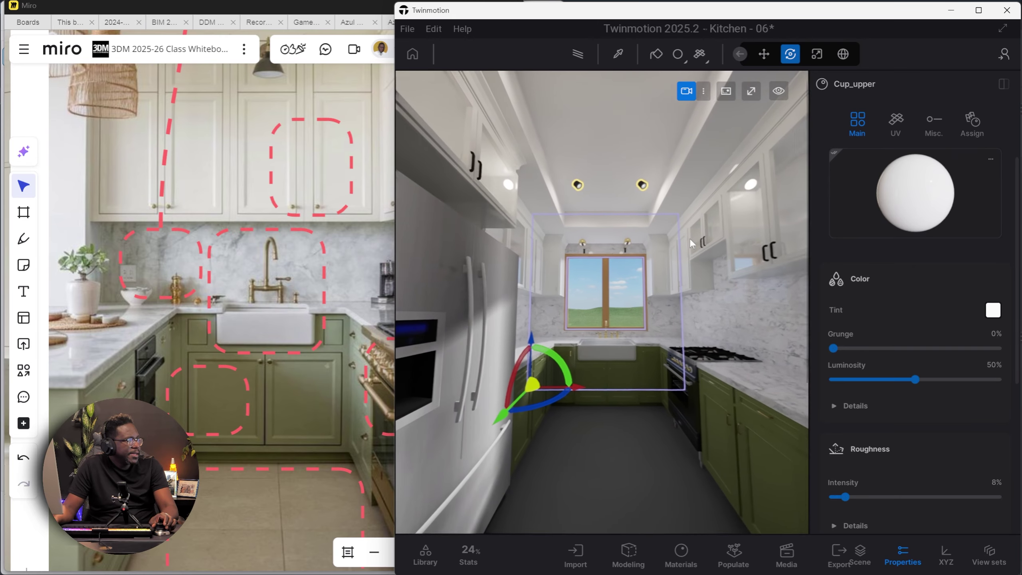
# Step: Check the window in the Miro reference photo, then duplicate the Cup_upper material and rename the copy as window
pyautogui.scroll(3, 591, 306)
pyautogui.scroll(3, 591, 306)
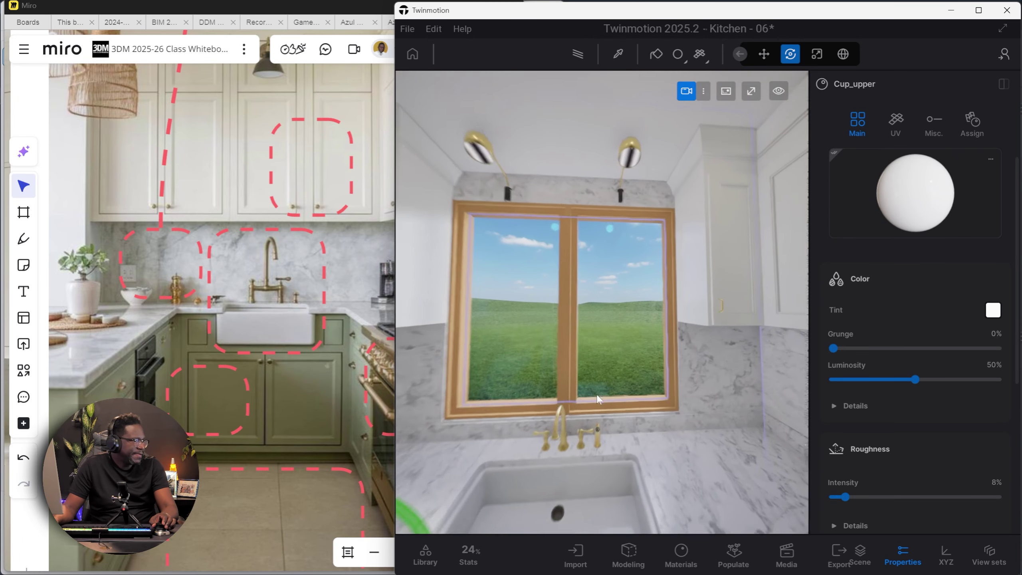
pyautogui.moveTo(597, 398); pyautogui.dragTo(636, 363, button='right')
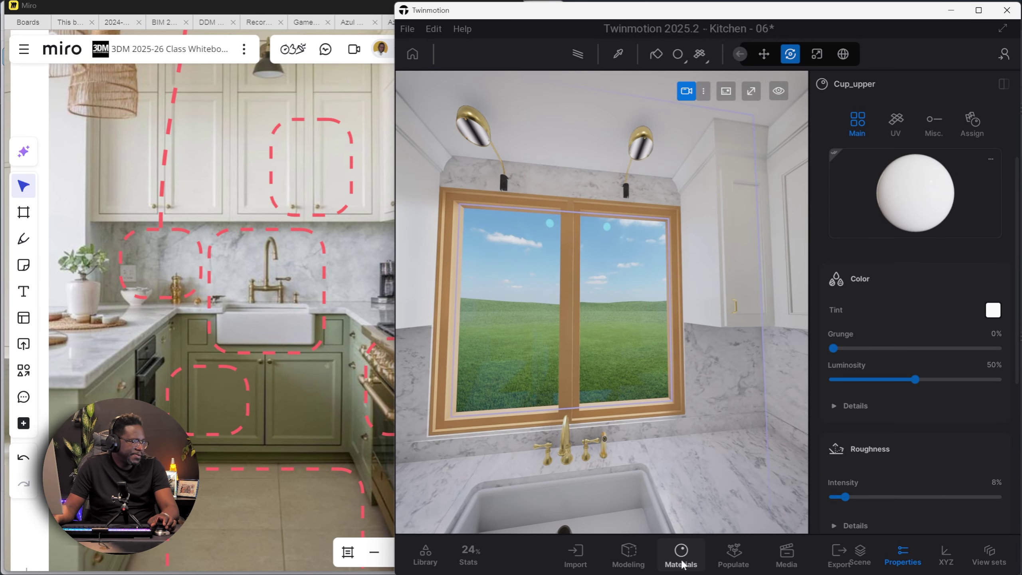
pyautogui.scroll(-6, 193, 324)
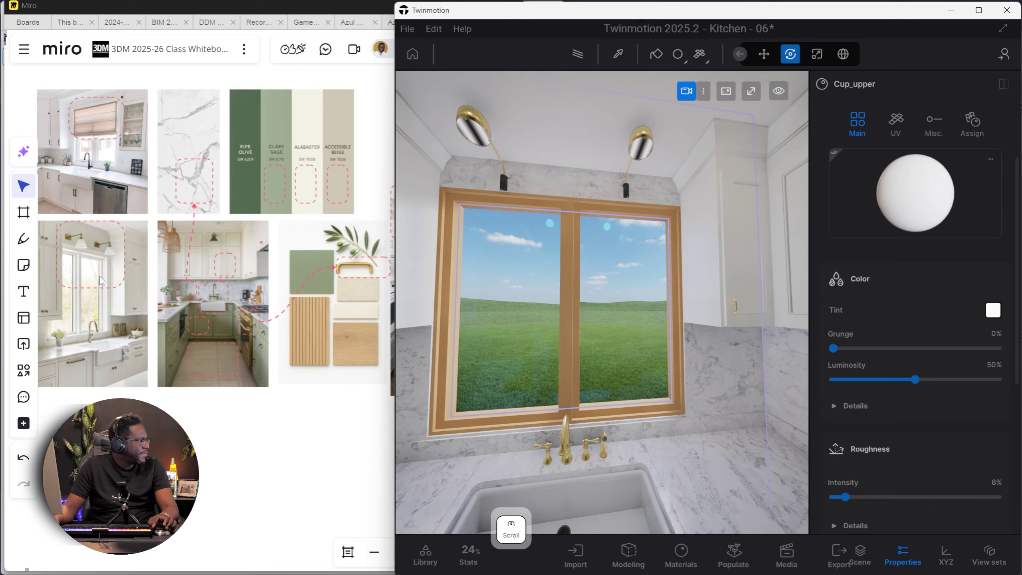
pyautogui.scroll(5, 98, 277)
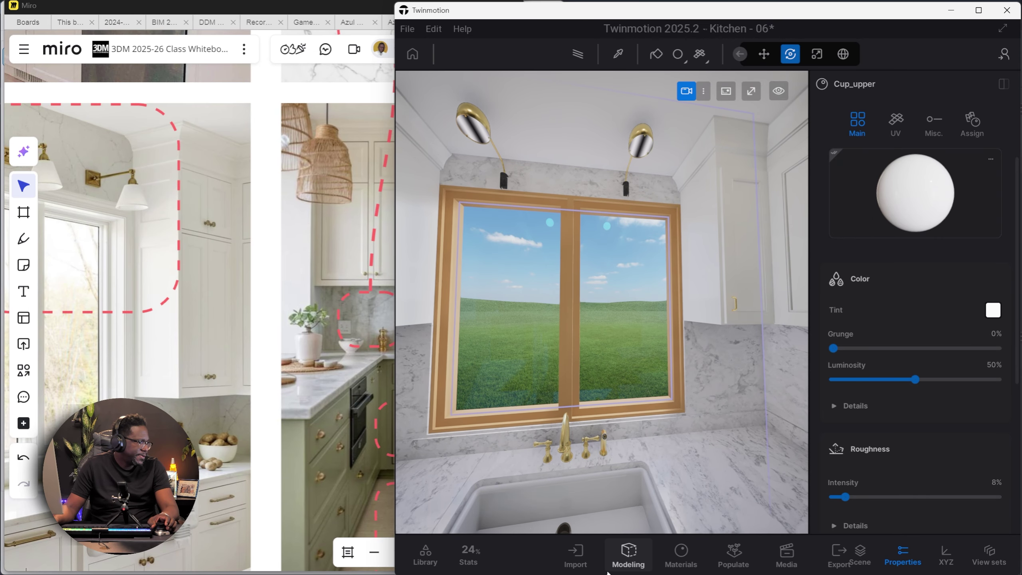
pyautogui.click(681, 557)
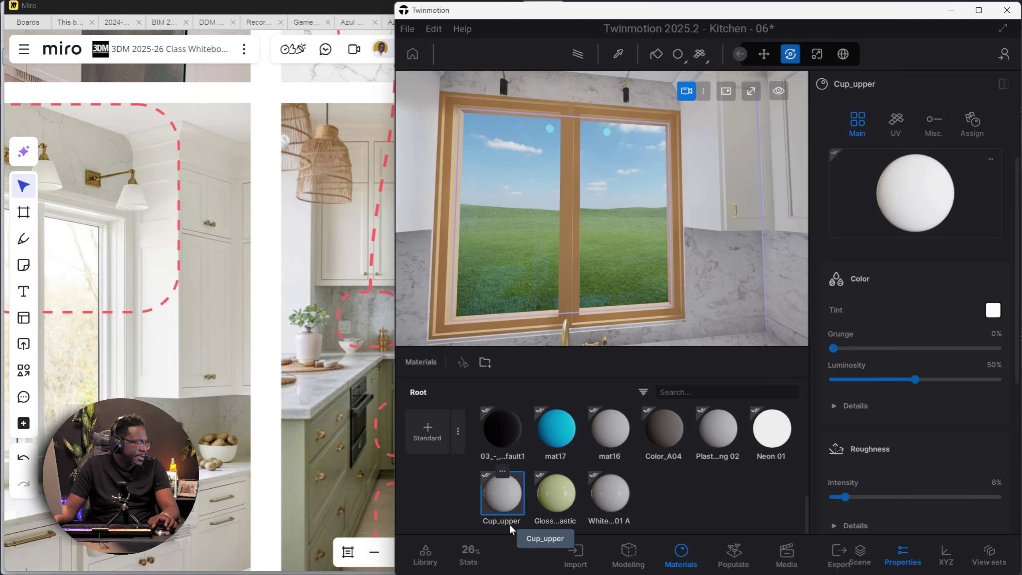
pyautogui.click(503, 471)
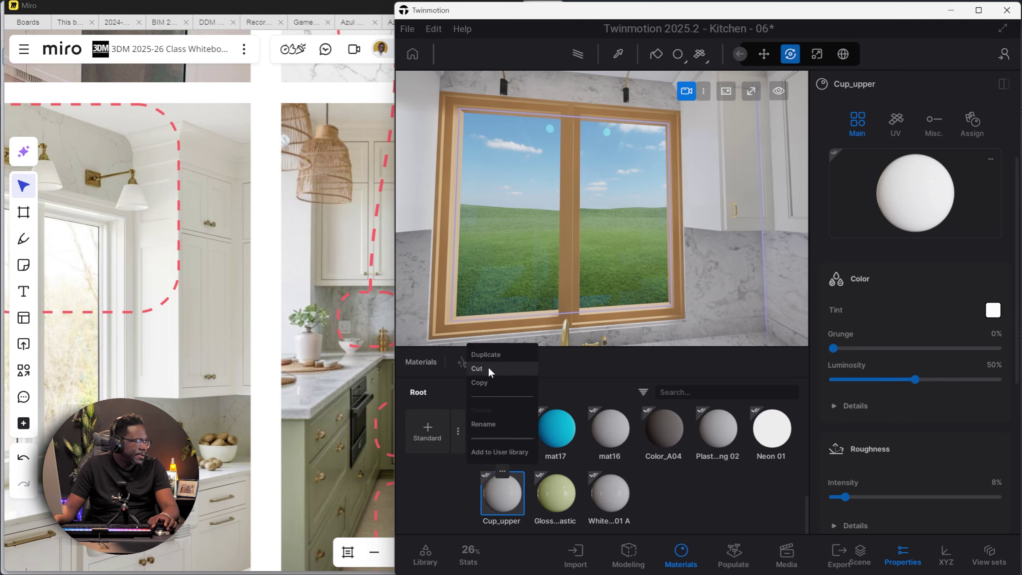
pyautogui.click(486, 354)
pyautogui.doubleClick(556, 528)
pyautogui.write('window')
pyautogui.press('Return')
# Step: Replace the brown material of the window frame with the window material and maximize the application window
pyautogui.moveTo(501, 501); pyautogui.dragTo(676, 99)
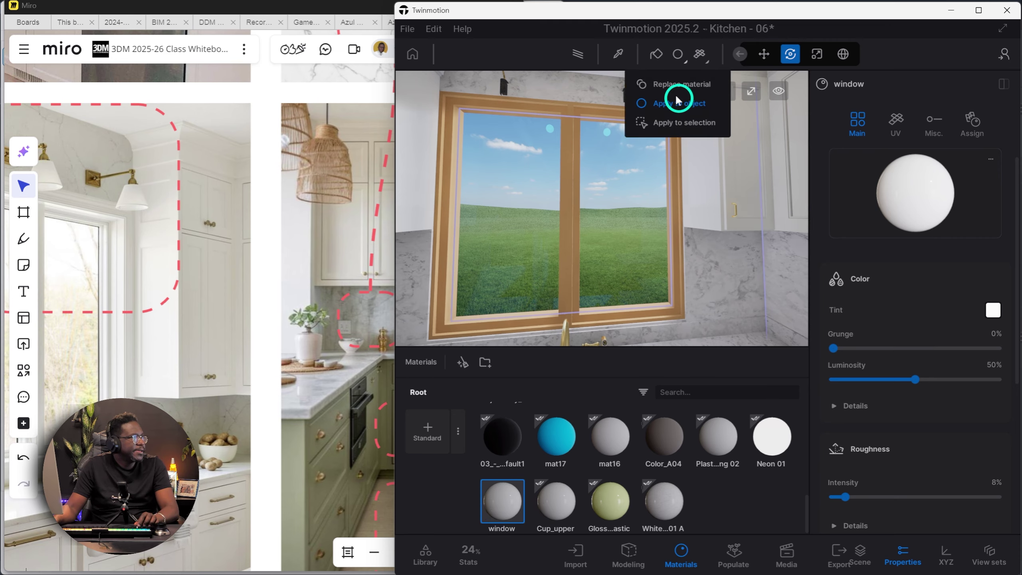
pyautogui.click(678, 103)
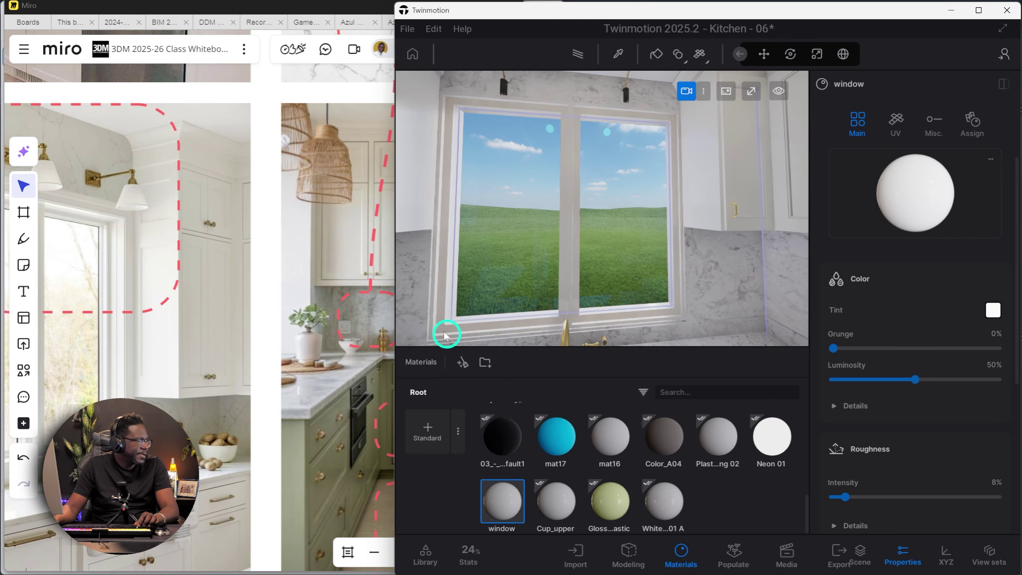
pyautogui.press('Up')
pyautogui.press('super+Up')
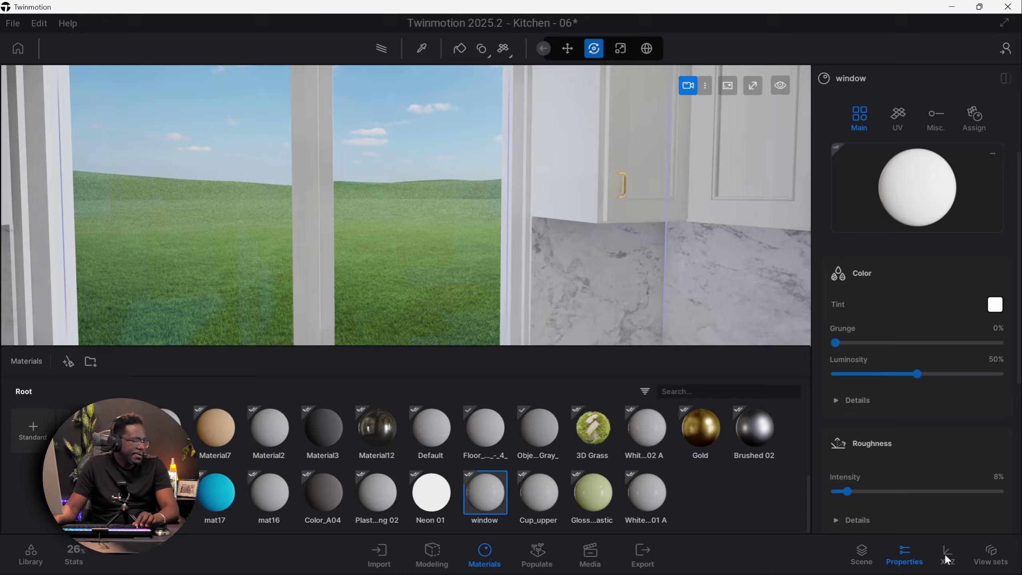
# Step: Apply Clear glass from the library's glass materials to the kitchen window pane
pyautogui.click(484, 555)
pyautogui.click(31, 555)
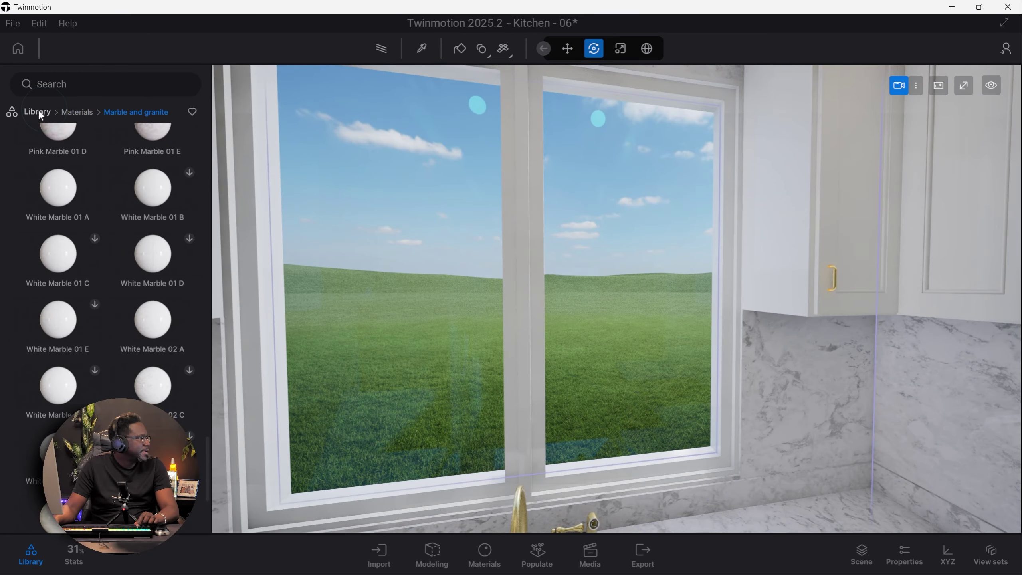
pyautogui.click(38, 112)
pyautogui.click(57, 161)
pyautogui.click(81, 169)
pyautogui.moveTo(119, 196)
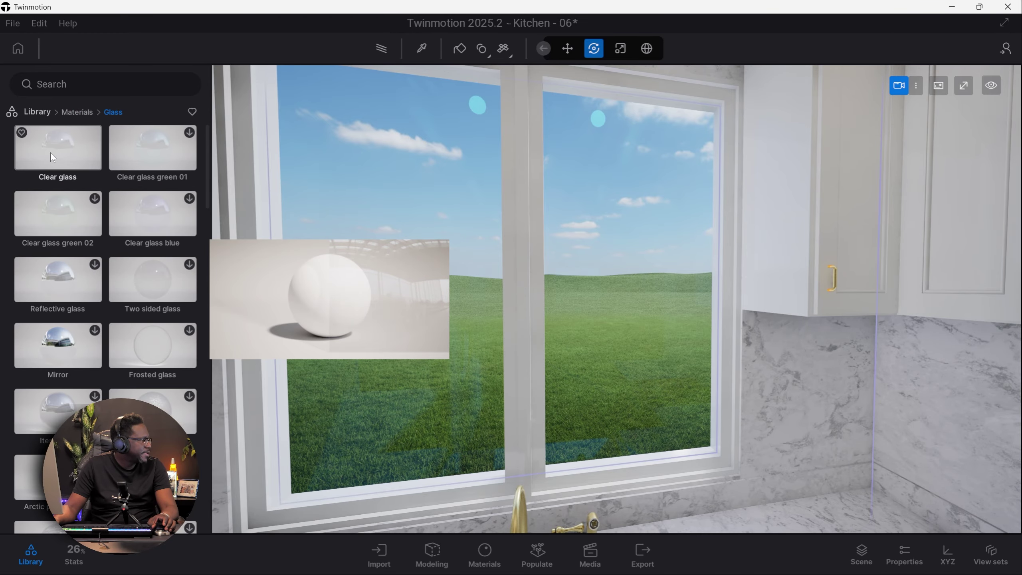
pyautogui.moveTo(55, 153); pyautogui.dragTo(425, 241)
# Step: Sample the materials around the glazed upper cabinets and check which components Material12 is assigned to
pyautogui.moveTo(425, 241); pyautogui.dragTo(472, 296, button='right')
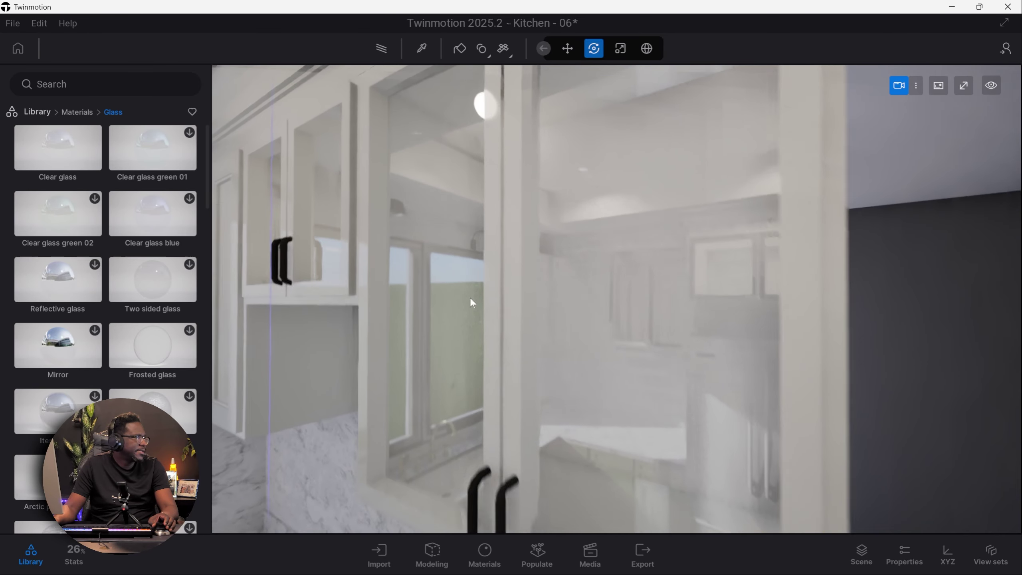
pyautogui.click(421, 48)
pyautogui.click(619, 257)
pyautogui.click(502, 291)
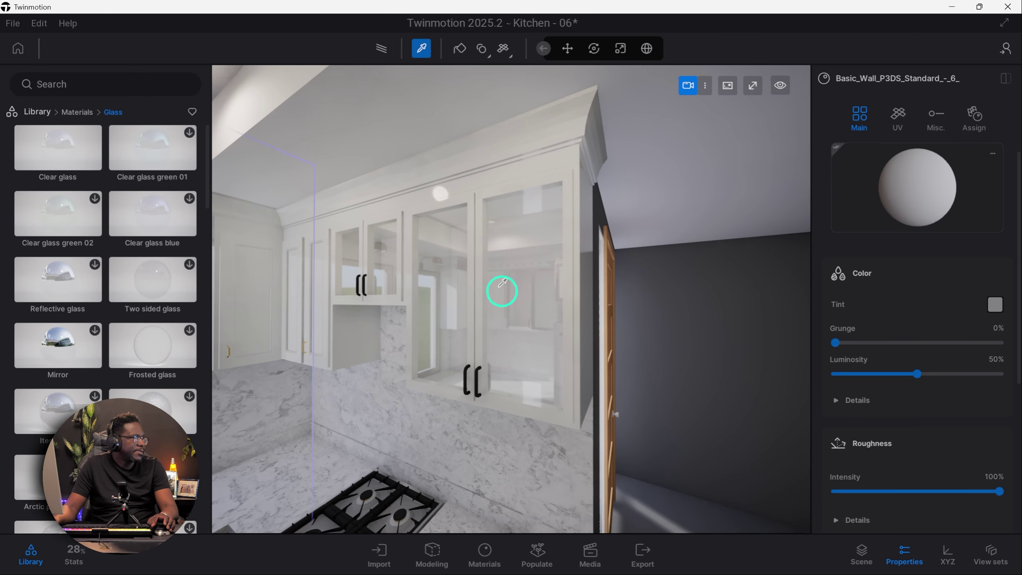
pyautogui.click(974, 118)
pyautogui.click(878, 293)
pyautogui.click(880, 327)
pyautogui.click(884, 346)
pyautogui.click(880, 364)
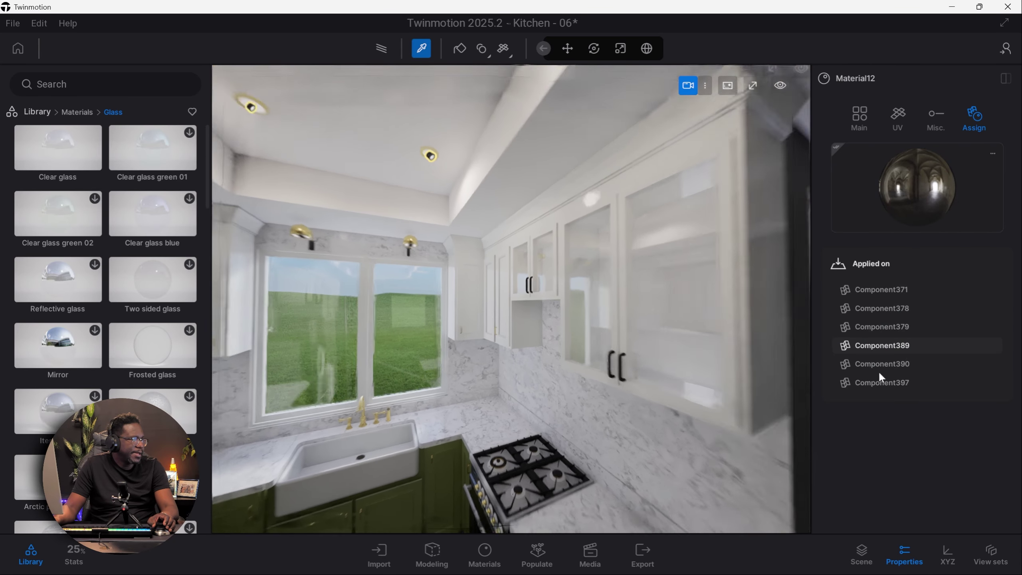
pyautogui.click(880, 383)
pyautogui.scroll(5, 434, 302)
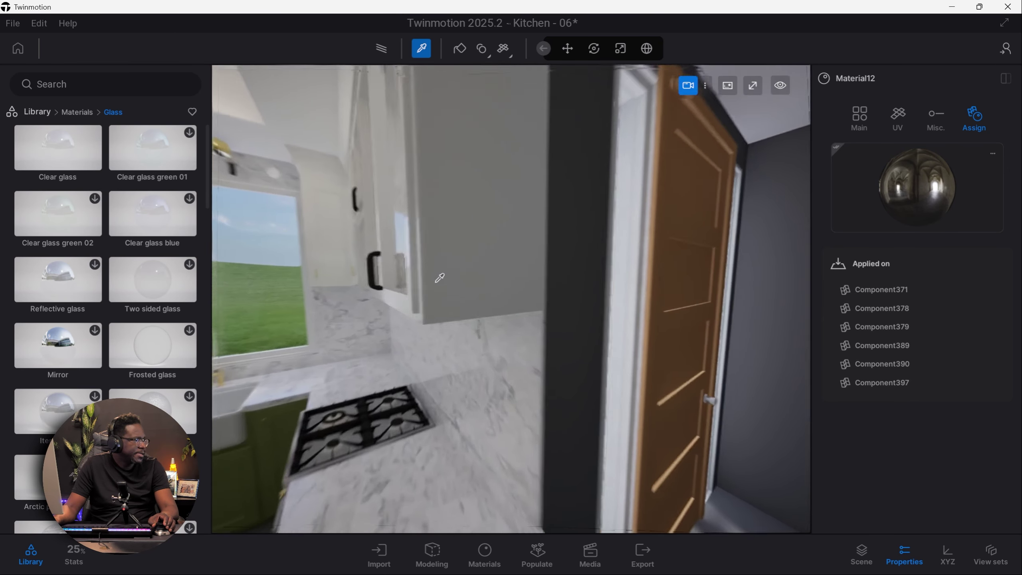
pyautogui.press('space')
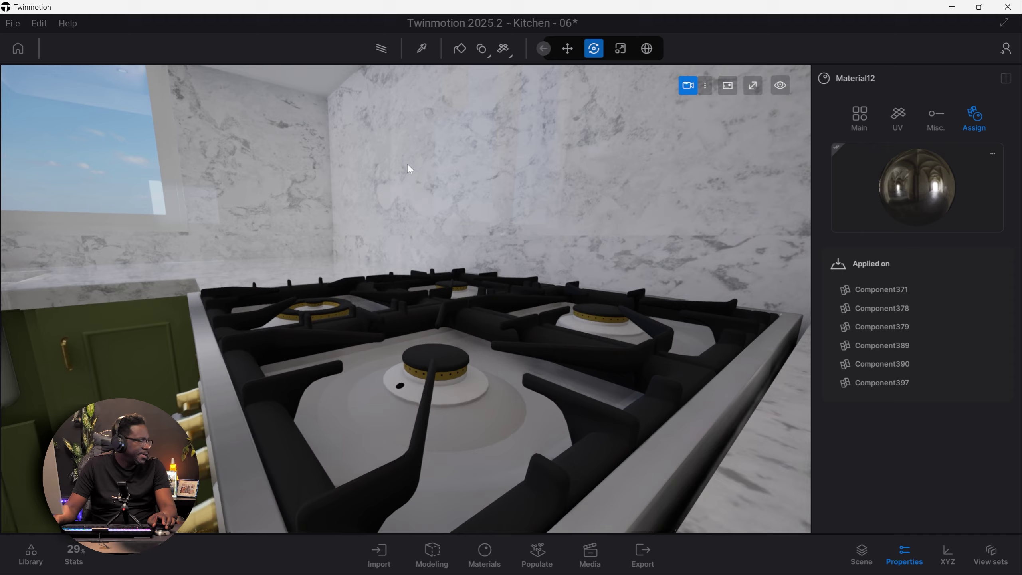
# Step: Browse the library's metal materials and apply Light metal flake paint to the black cooktop grates
pyautogui.click(32, 553)
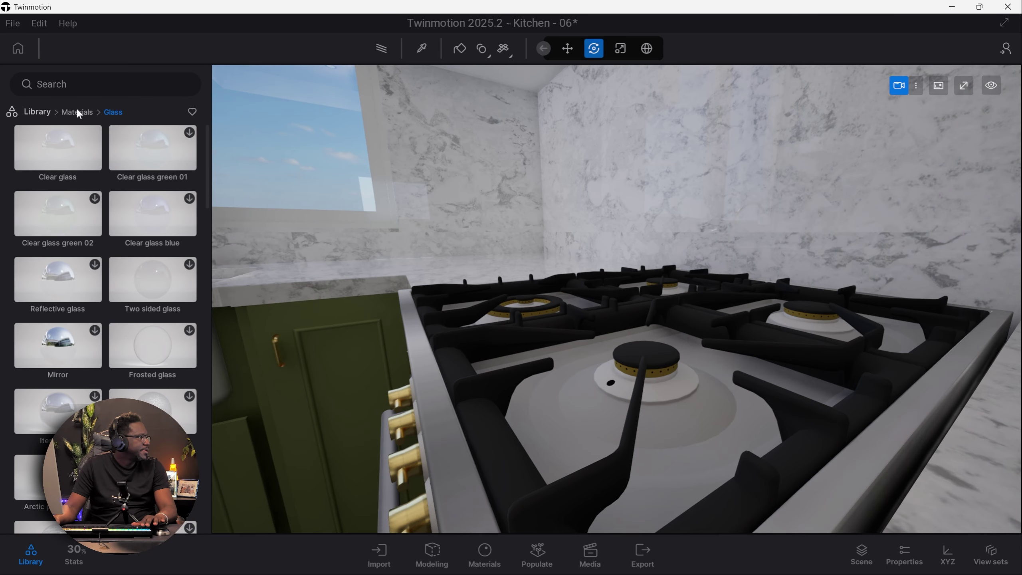
pyautogui.click(77, 112)
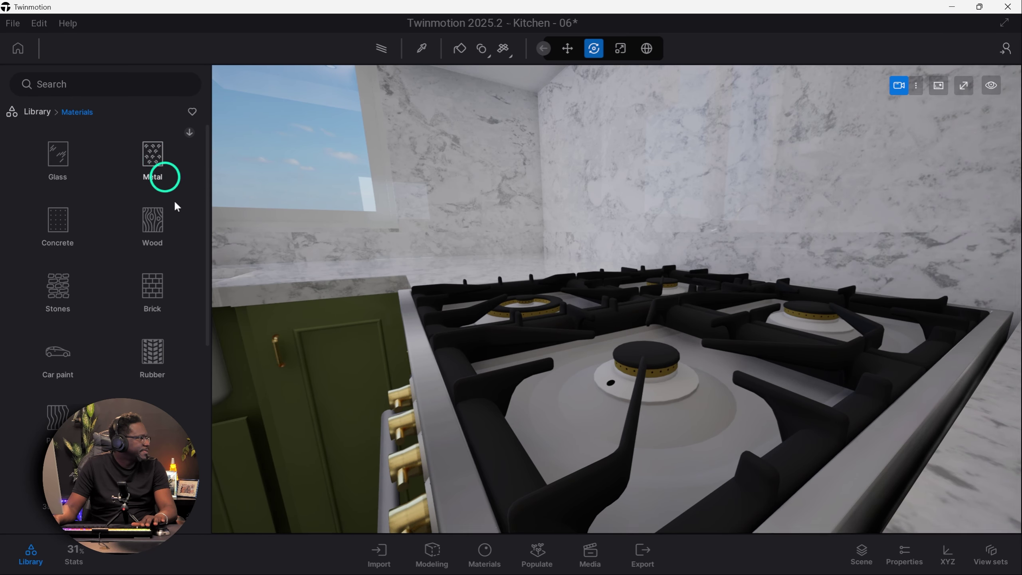
pyautogui.click(164, 177)
pyautogui.scroll(-6, 117, 362)
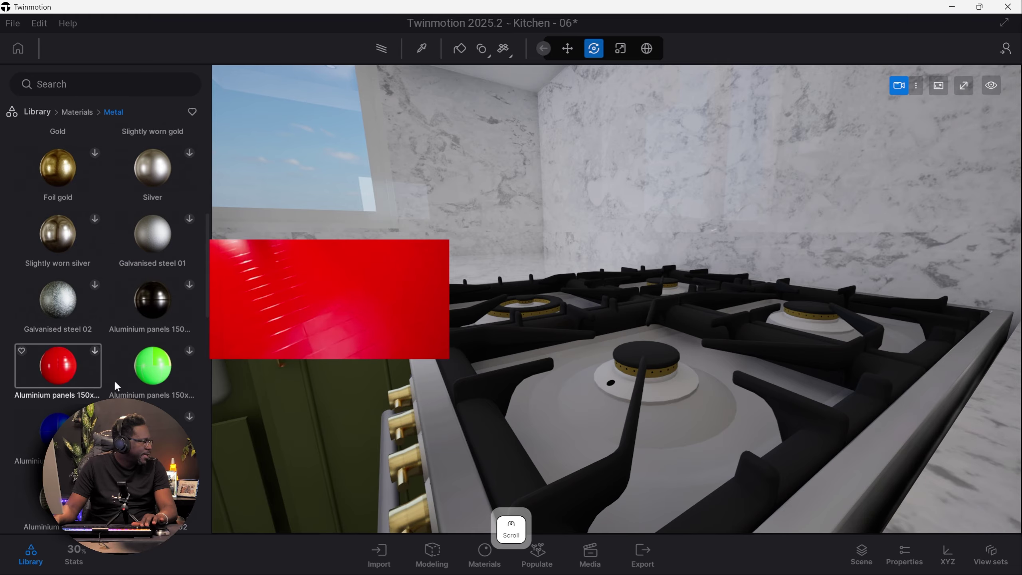
pyautogui.scroll(-5, 117, 375)
pyautogui.scroll(10, 153, 282)
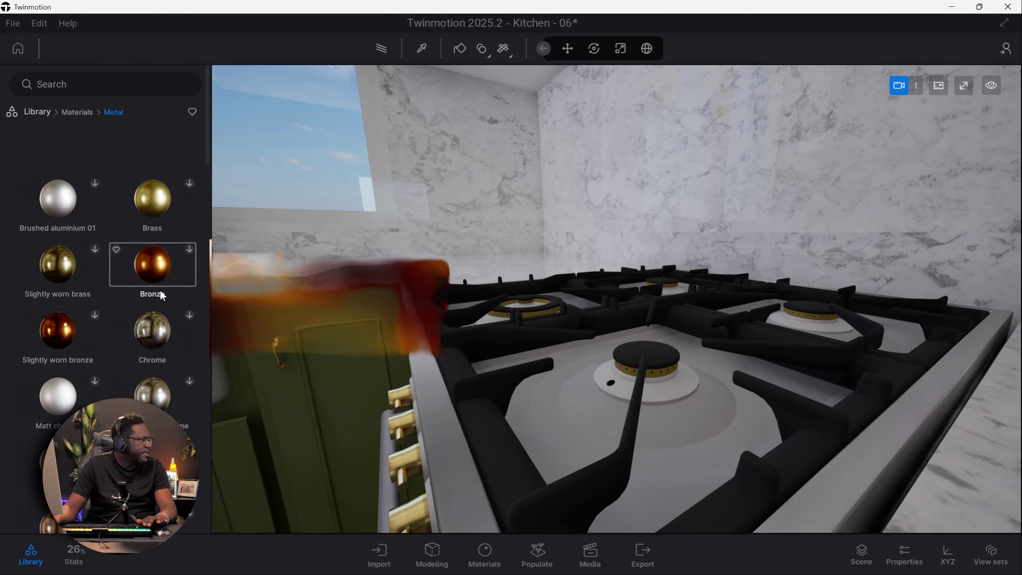
pyautogui.scroll(-5, 159, 314)
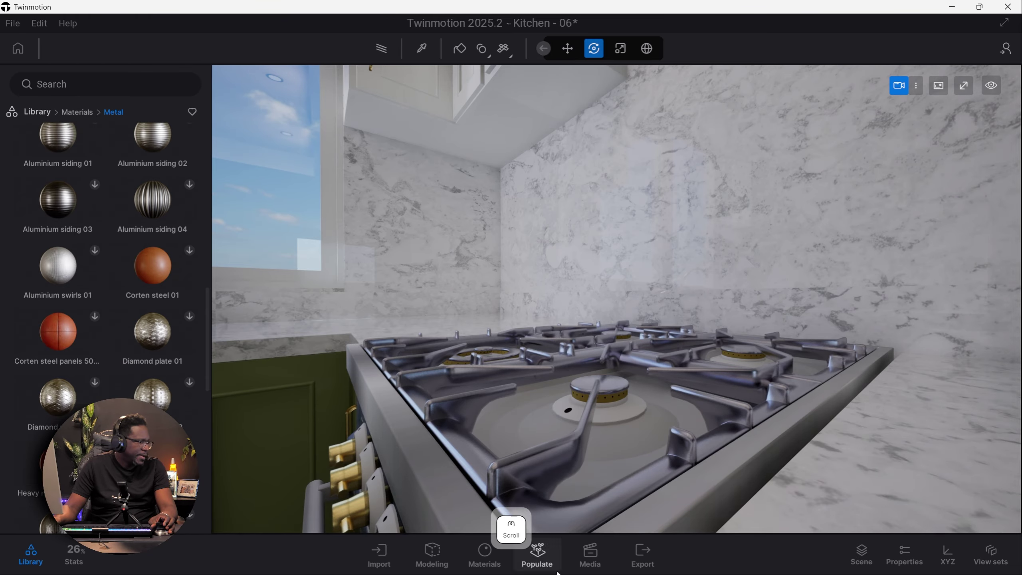
# Step: Change the tint of the Light metal flake paint material on the cooktop grates to a medium grey
pyautogui.click(484, 553)
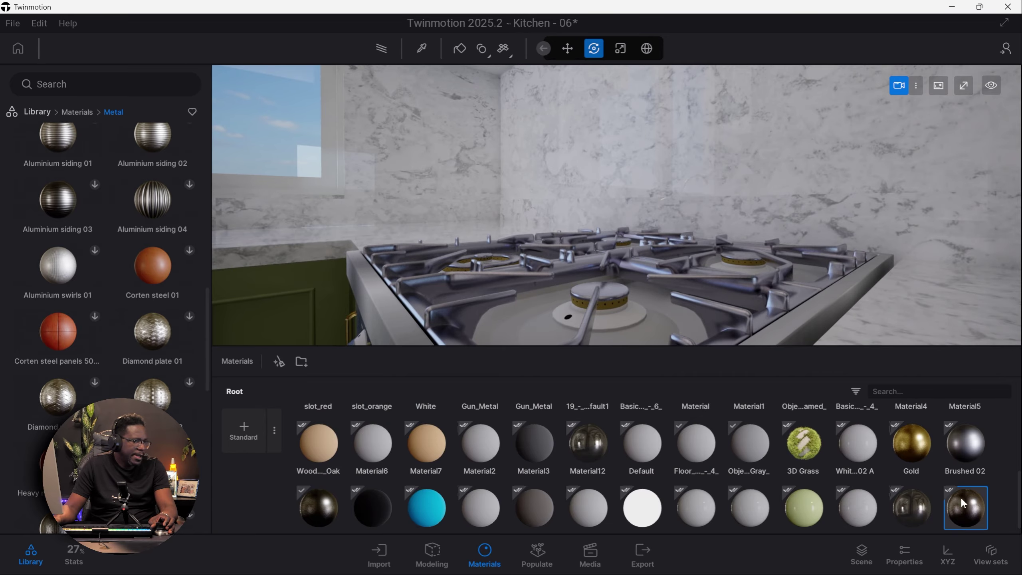
pyautogui.click(904, 553)
pyautogui.click(994, 304)
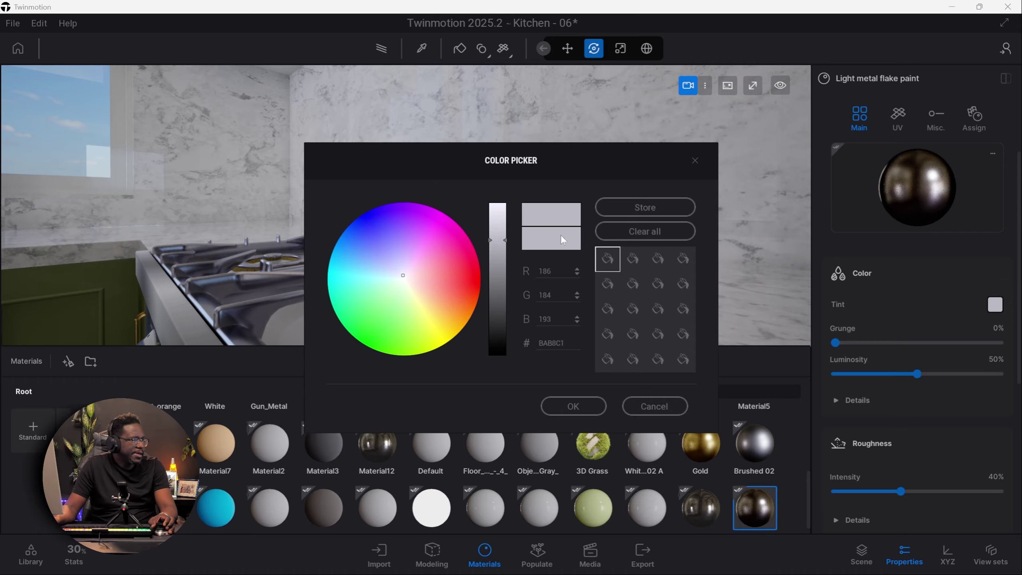
pyautogui.moveTo(526, 155); pyautogui.dragTo(779, 178)
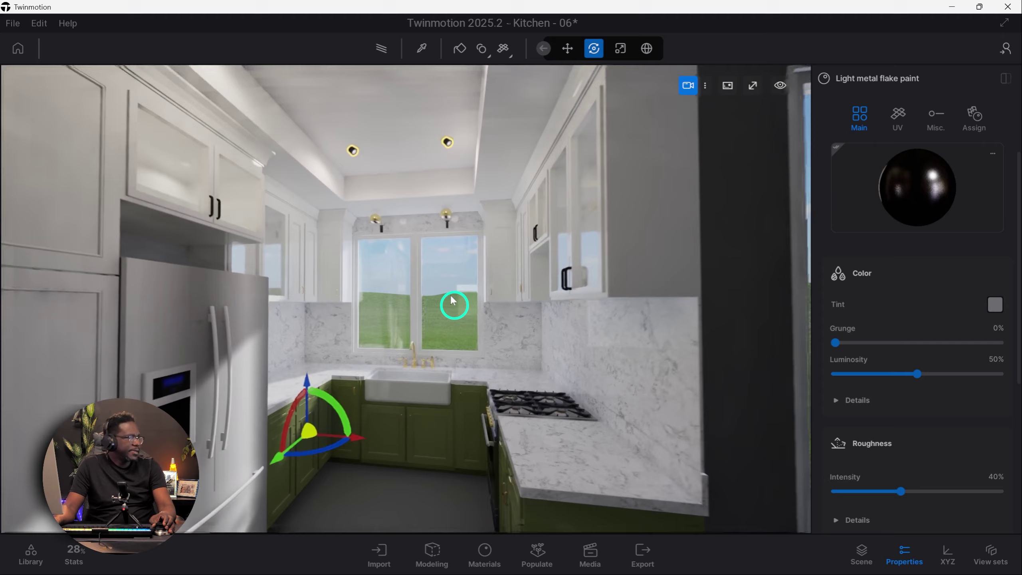
pyautogui.moveTo(450, 300); pyautogui.dragTo(448, 301, button='right')
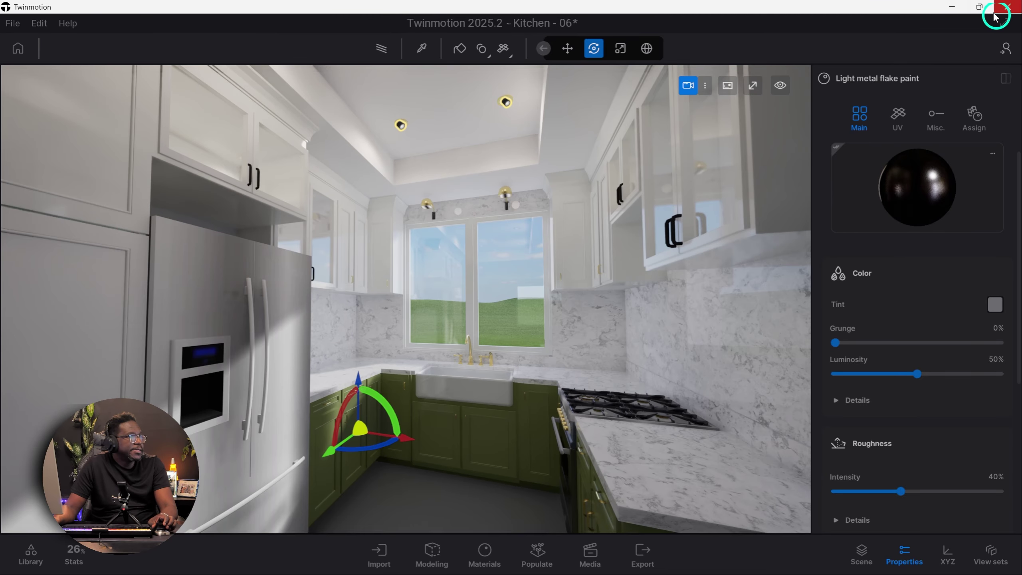
# Step: Restore the window beside the Miro reference and slightly brighten the green tint of the Glossy plastic cabinet material
pyautogui.click(979, 7)
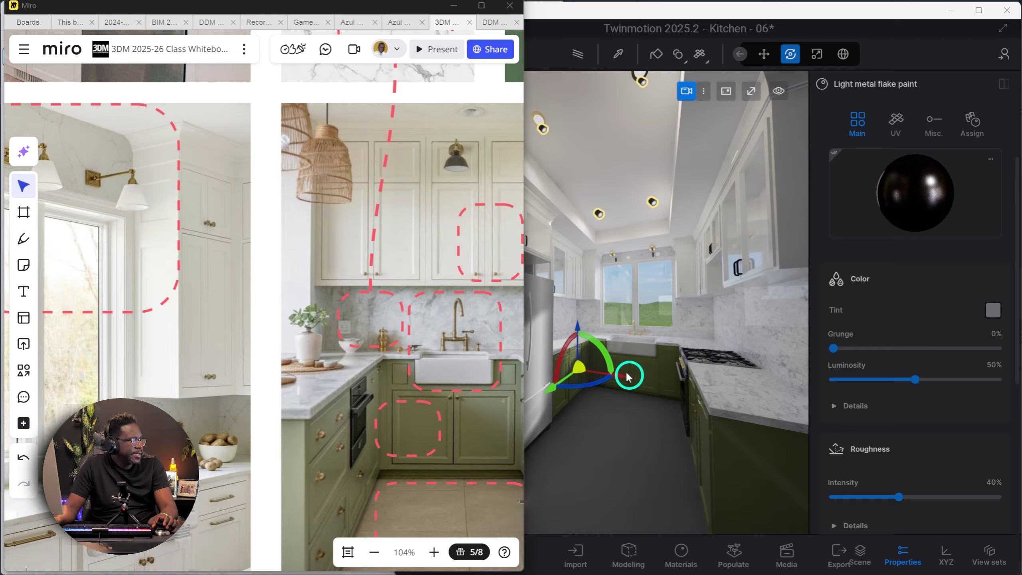
pyautogui.click(689, 560)
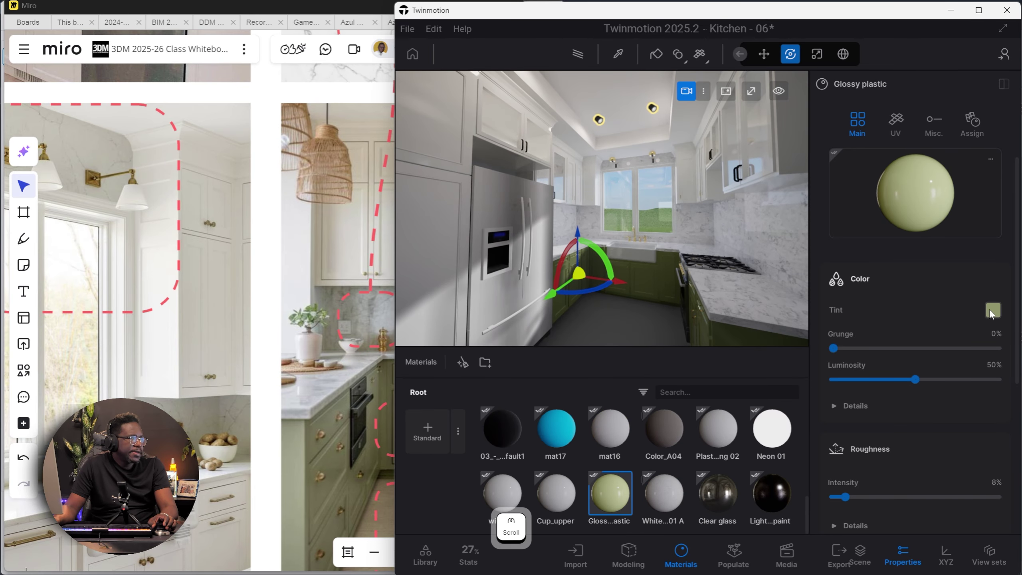
pyautogui.click(992, 312)
pyautogui.moveTo(629, 166); pyautogui.dragTo(973, 273)
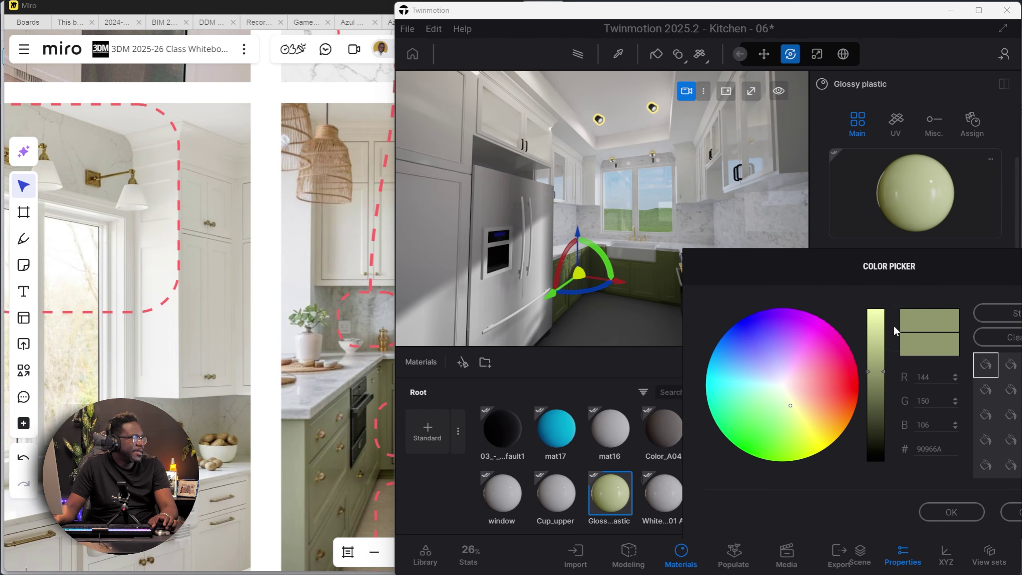
pyautogui.moveTo(880, 370); pyautogui.dragTo(883, 362)
pyautogui.click(935, 506)
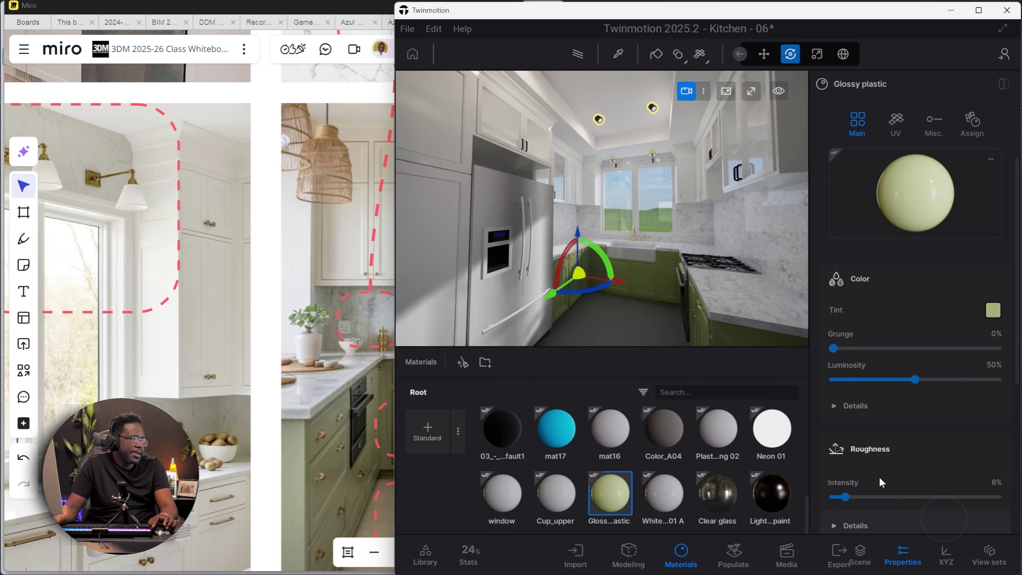
# Step: Try applying Brushed 02 to the refrigerator and undo the replacement
pyautogui.press('space')
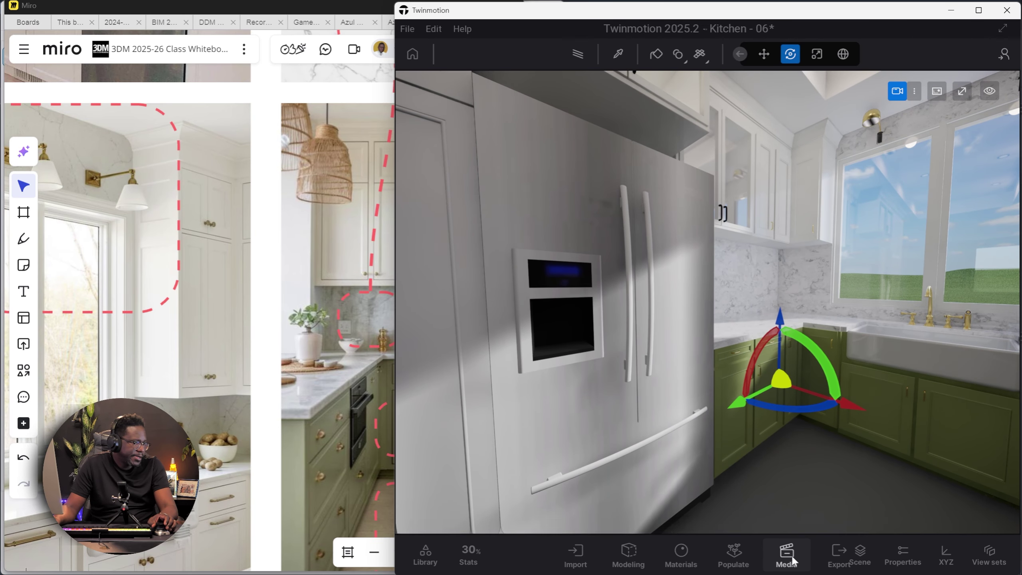
pyautogui.click(681, 552)
pyautogui.click(680, 551)
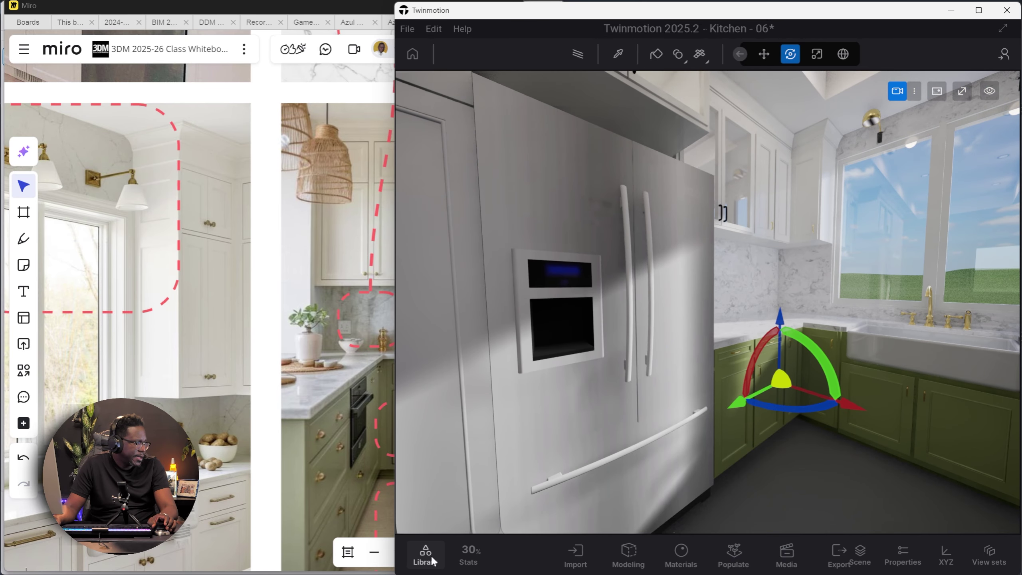
pyautogui.click(684, 559)
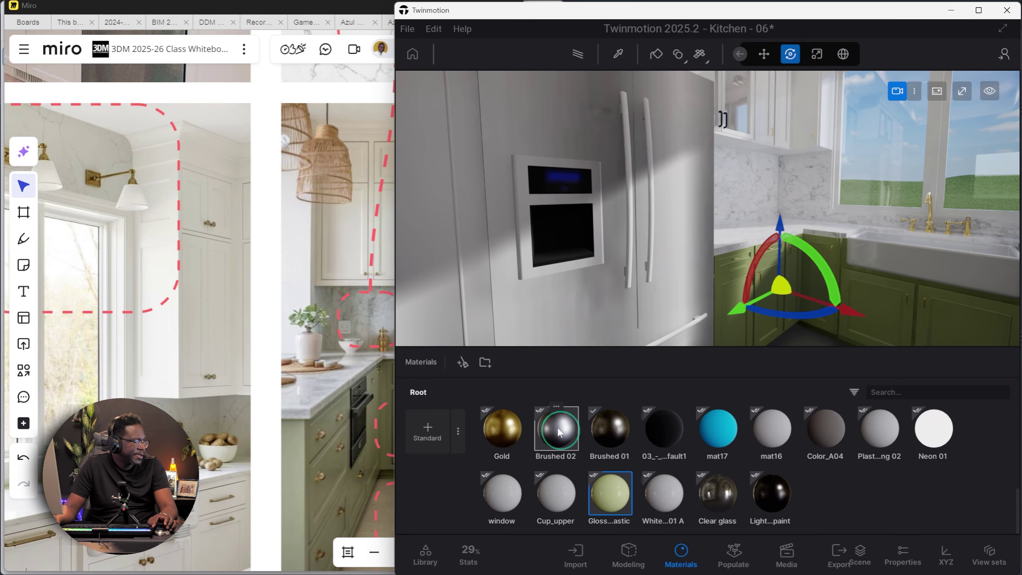
pyautogui.moveTo(572, 433); pyautogui.dragTo(541, 307)
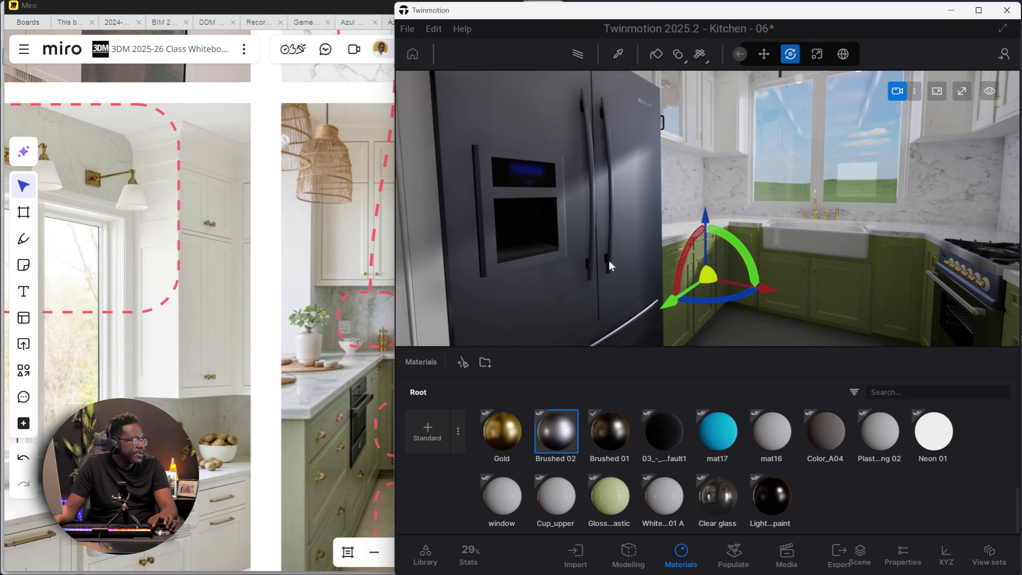
pyautogui.hotkey('ctrl', 'z')
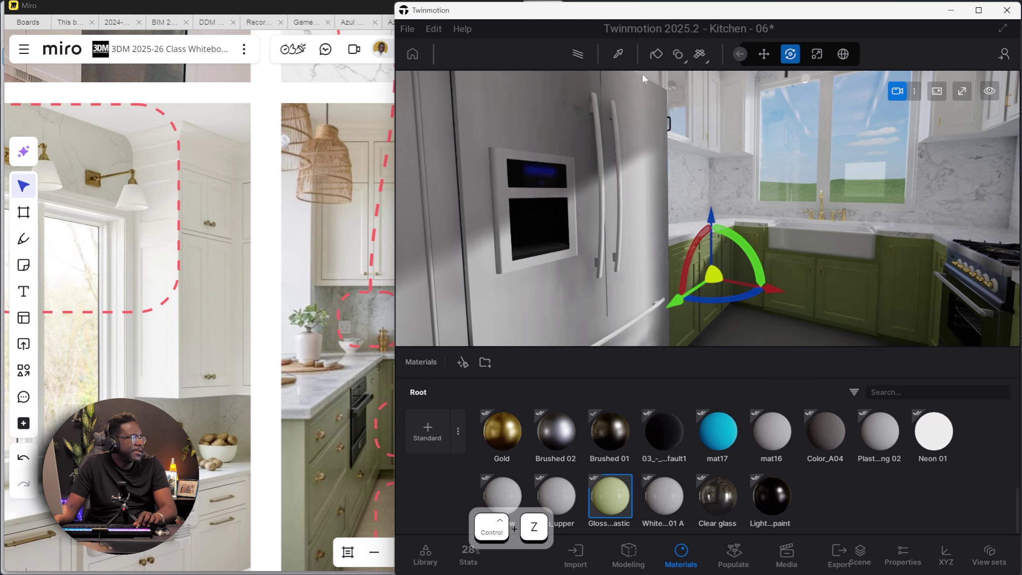
# Step: Switch material application to single objects and apply Brushed 02 to the refrigerator's left door
pyautogui.click(678, 53)
pyautogui.click(663, 100)
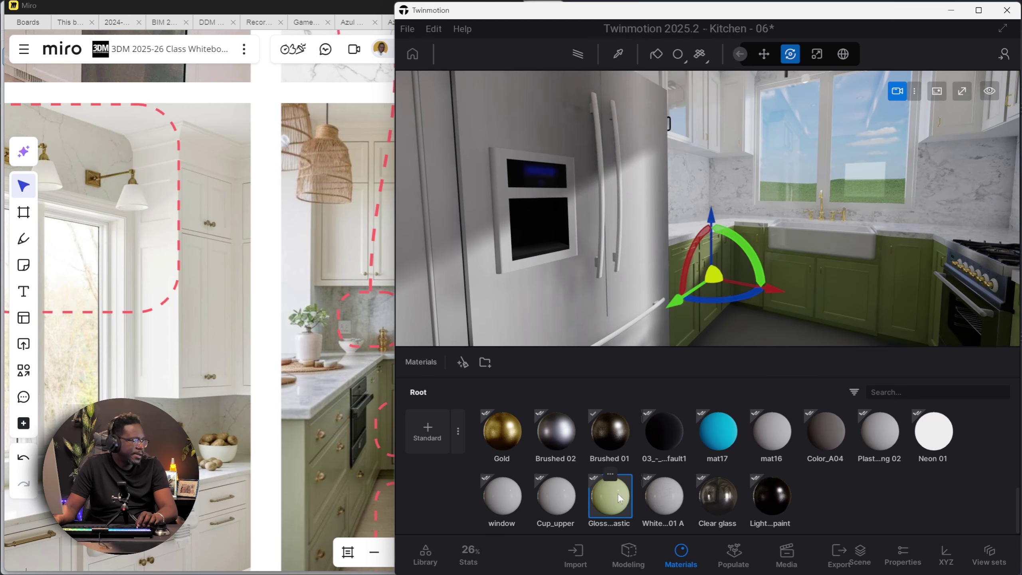
pyautogui.click(556, 428)
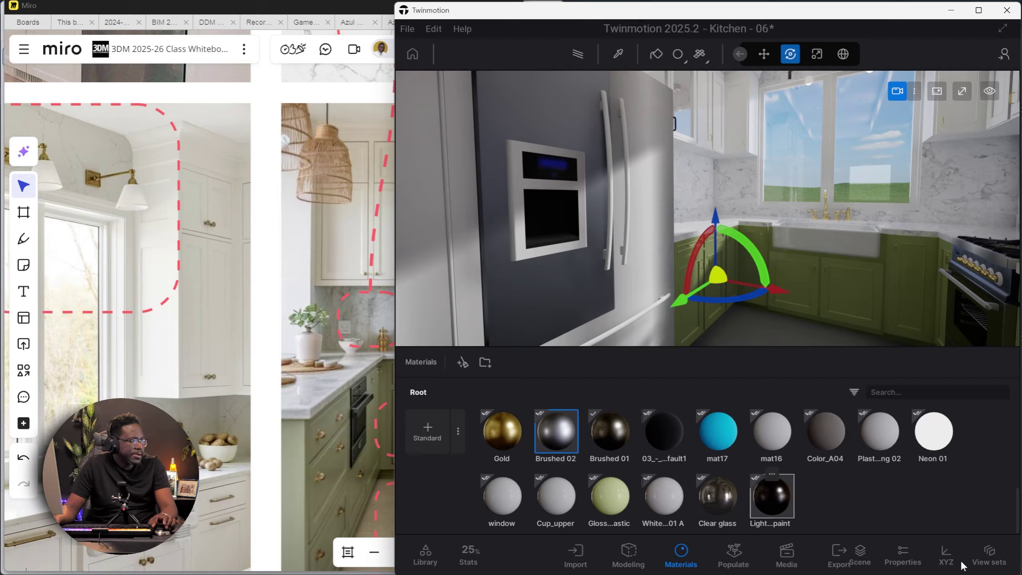
# Step: Maximize the application window, then set the Brushed 02 roughness to about 49% and lighten its tint
pyautogui.click(903, 555)
pyautogui.click(978, 10)
pyautogui.scroll(-3, 955, 448)
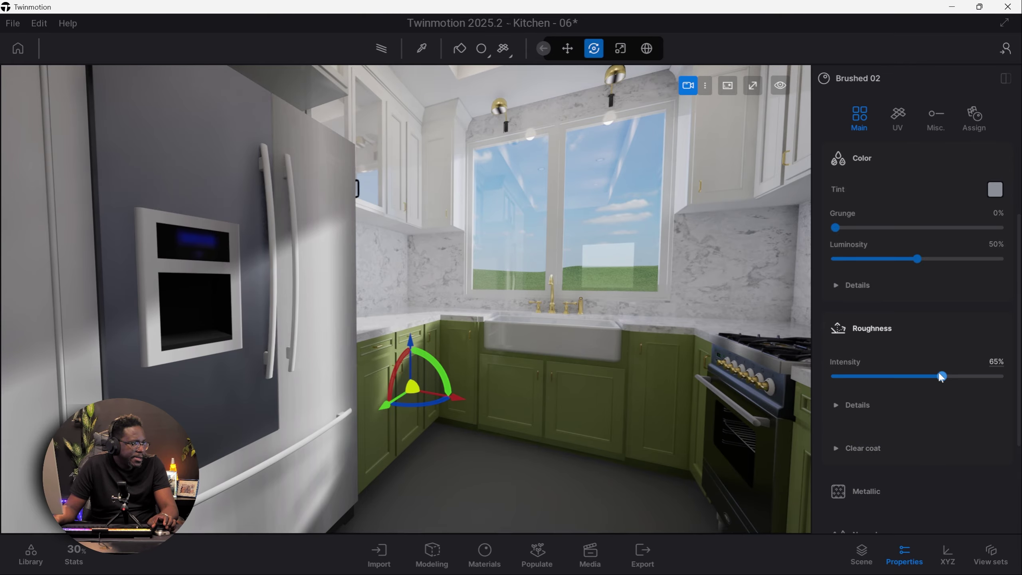
pyautogui.moveTo(938, 375); pyautogui.dragTo(910, 375)
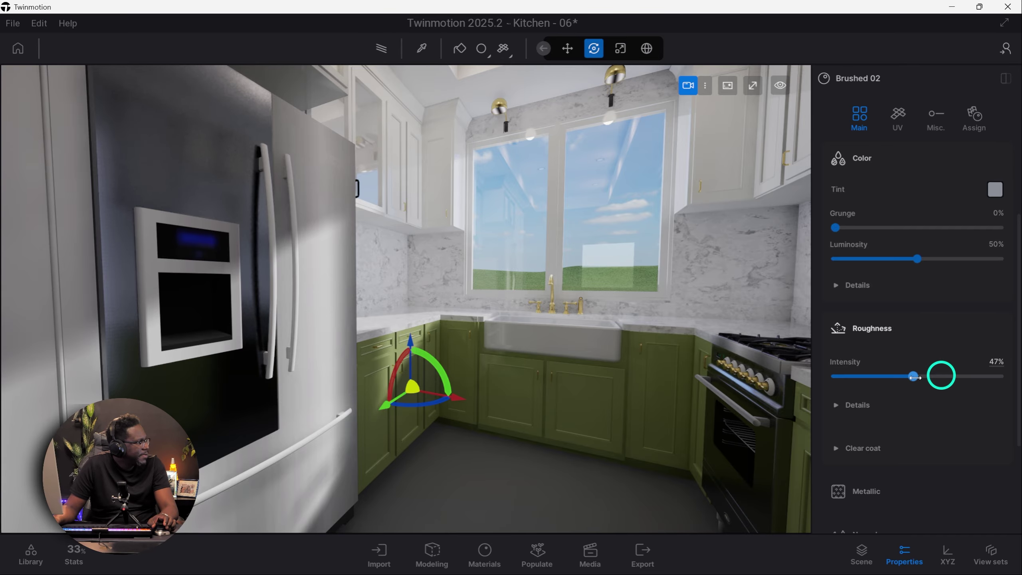
pyautogui.click(995, 189)
pyautogui.moveTo(499, 257)
pyautogui.mouseDown()
pyautogui.moveTo(500, 205)
pyautogui.moveTo(501, 244)
pyautogui.mouseUp()
pyautogui.click(582, 404)
pyautogui.scroll(5, 510, 266)
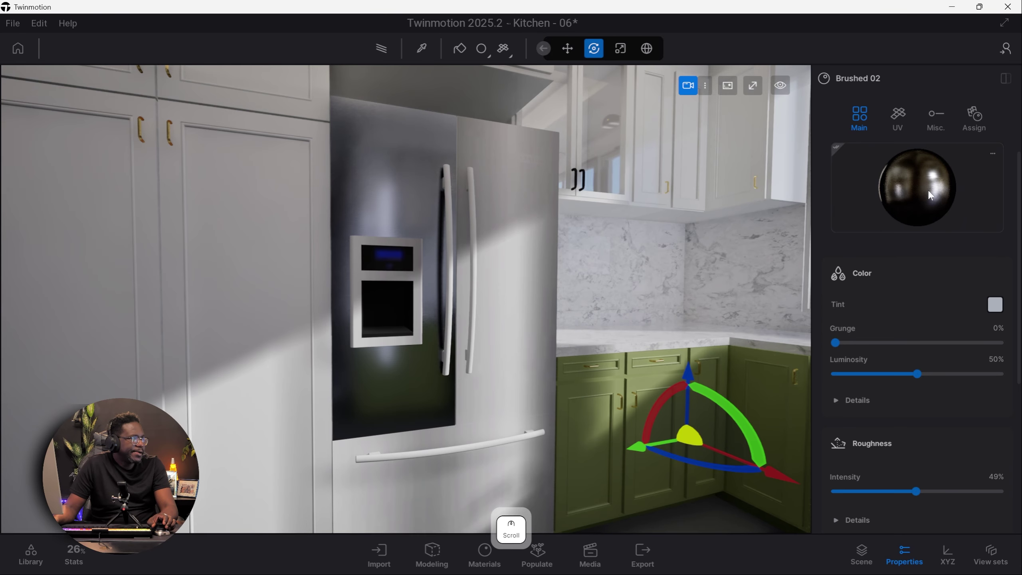
# Step: Apply Brushed 02 to the refrigerator's right door and Matt chrome from the library's metal materials to its dispenser frame
pyautogui.middleClick(509, 264)
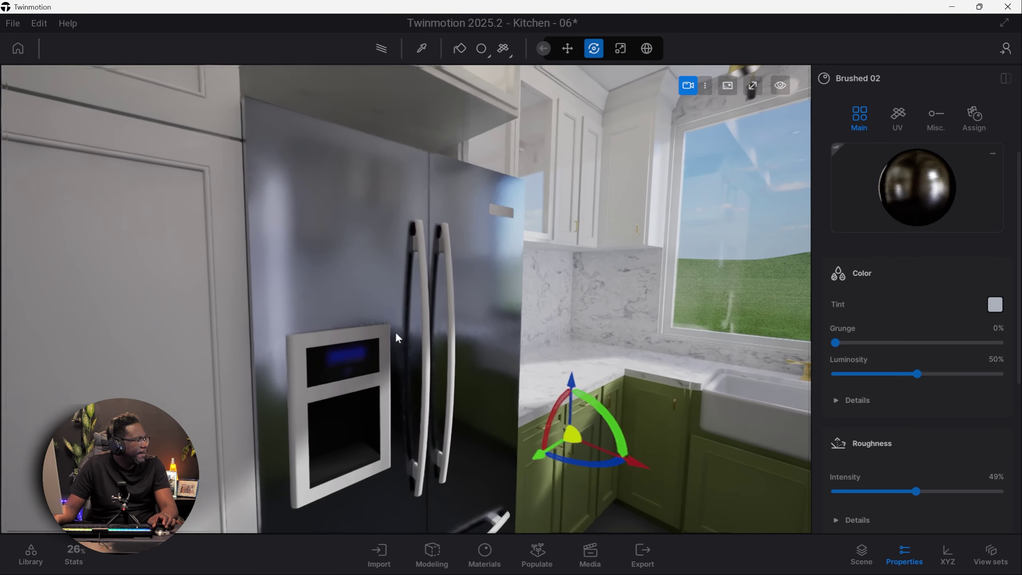
pyautogui.moveTo(396, 334); pyautogui.dragTo(476, 188, button='right')
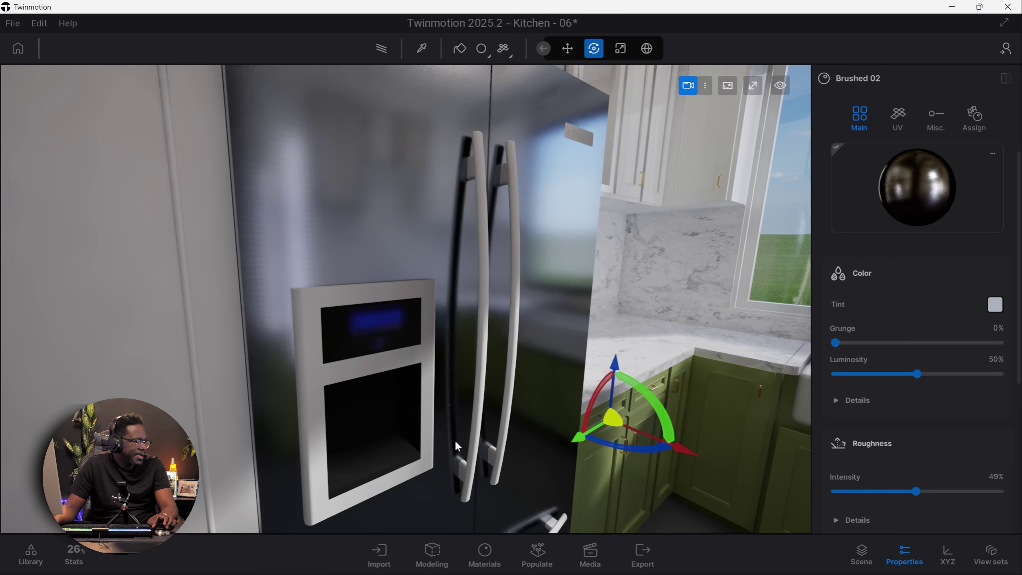
pyautogui.click(31, 553)
pyautogui.scroll(-3, 94, 313)
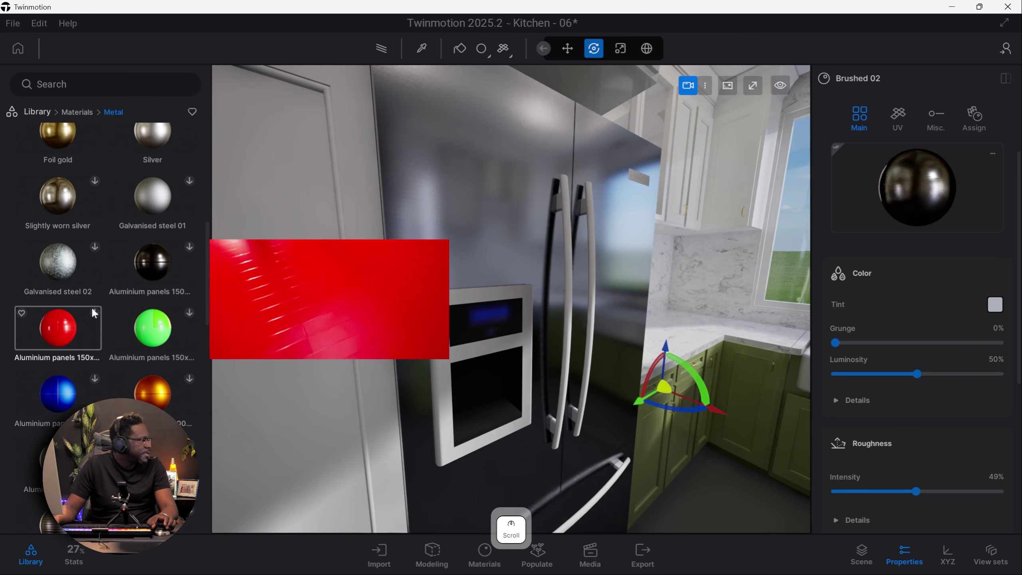
pyautogui.scroll(3, 92, 318)
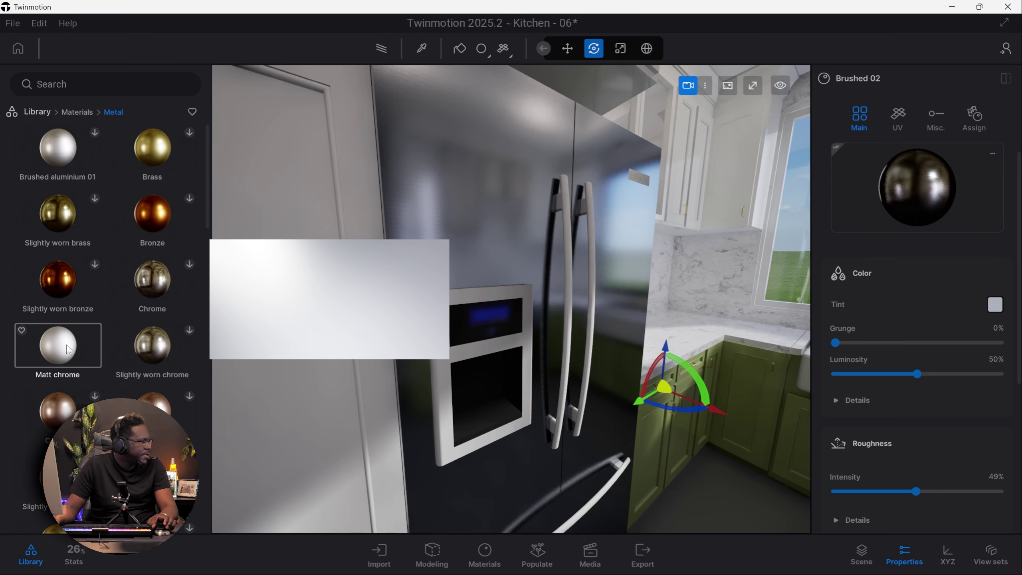
pyautogui.moveTo(69, 350); pyautogui.dragTo(514, 295)
pyautogui.moveTo(514, 295); pyautogui.dragTo(364, 255, button='right')
pyautogui.click(362, 257)
# Step: Remove the duplicate Matt chrome from the scene materials and set the remaining one's roughness to about 27%
pyautogui.click(484, 554)
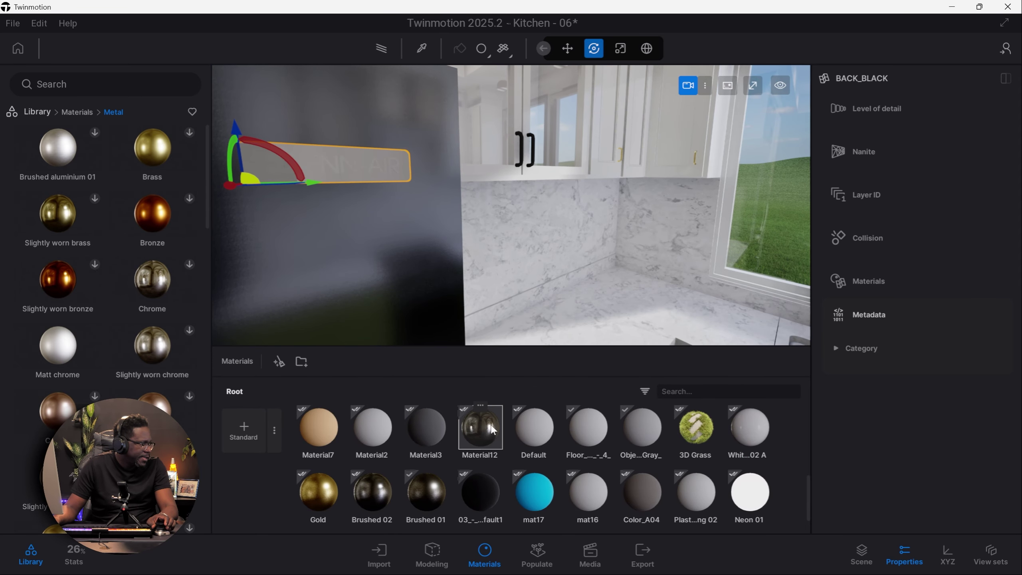
pyautogui.scroll(-2, 480, 450)
pyautogui.click(587, 492)
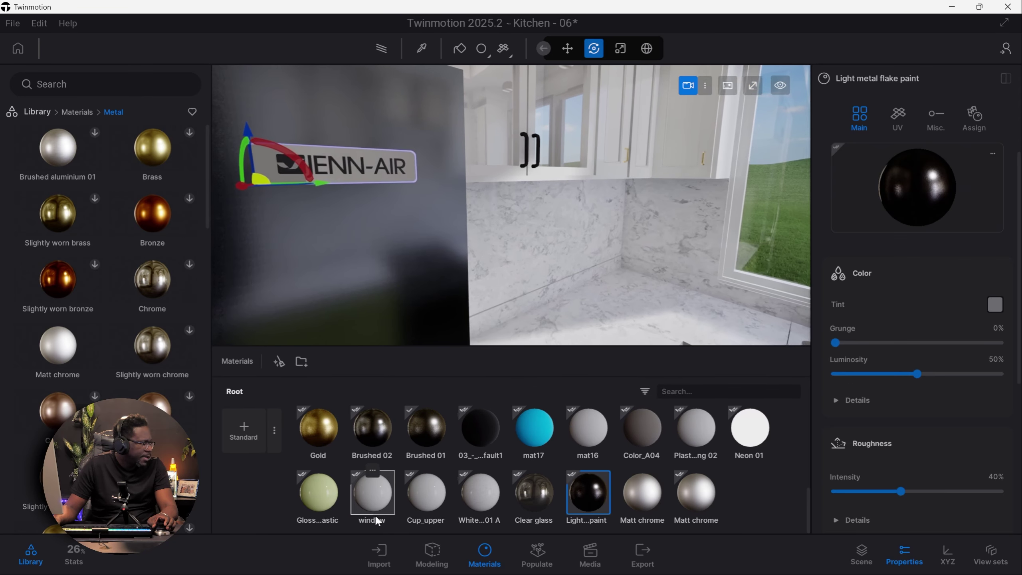
pyautogui.click(688, 490)
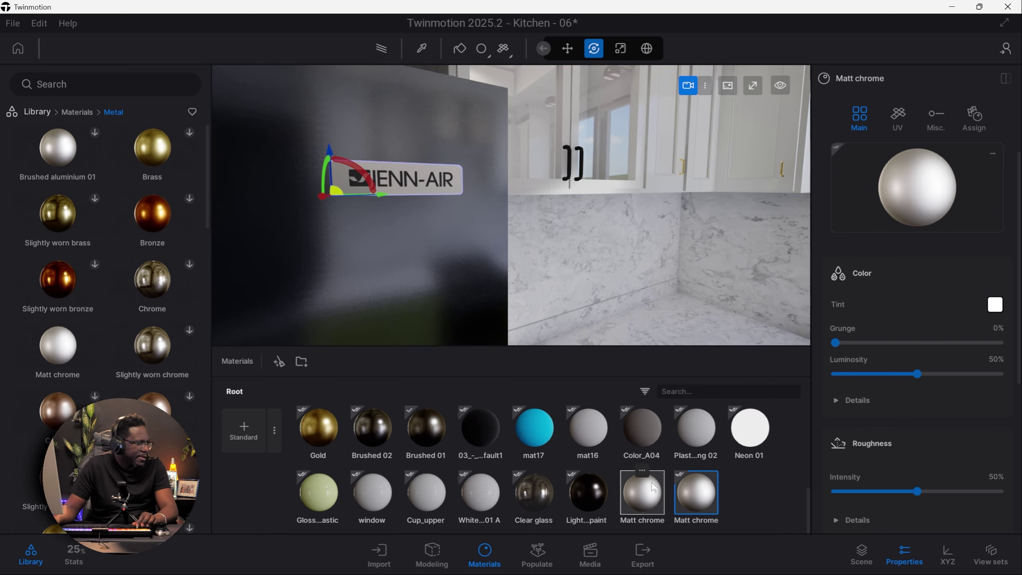
pyautogui.click(642, 471)
pyautogui.click(632, 414)
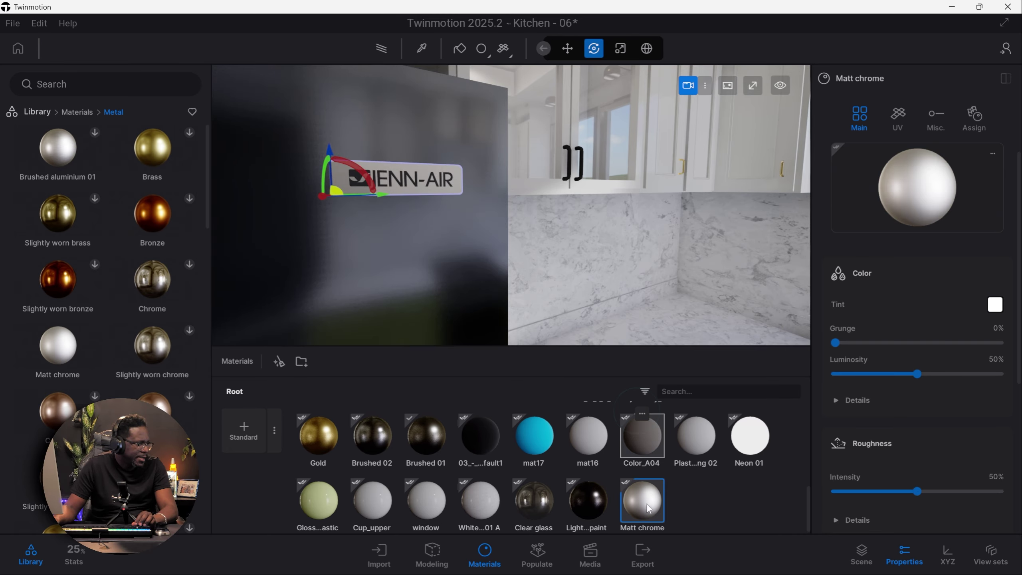
pyautogui.scroll(-3, 930, 478)
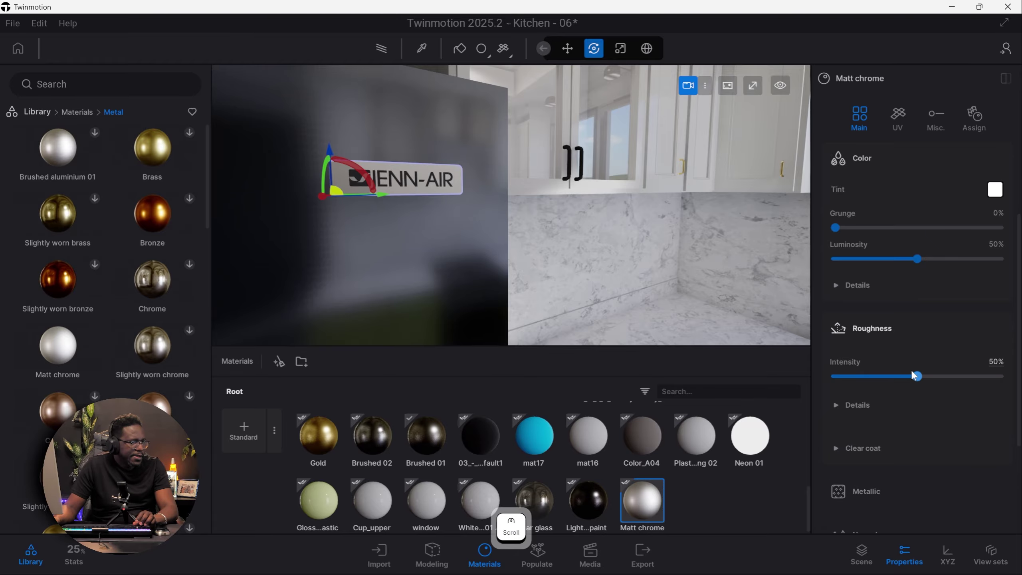
pyautogui.moveTo(913, 375); pyautogui.dragTo(869, 374)
# Step: Apply Brushed 02 to the remaining light metal surface of the refrigerator
pyautogui.press('s')
pyautogui.moveTo(471, 198)
pyautogui.mouseDown(button='right')
pyautogui.moveTo(441, 239)
pyautogui.moveTo(588, 342)
pyautogui.moveTo(417, 280)
pyautogui.moveTo(563, 358)
pyautogui.mouseUp(button='right')
pyautogui.press('w')
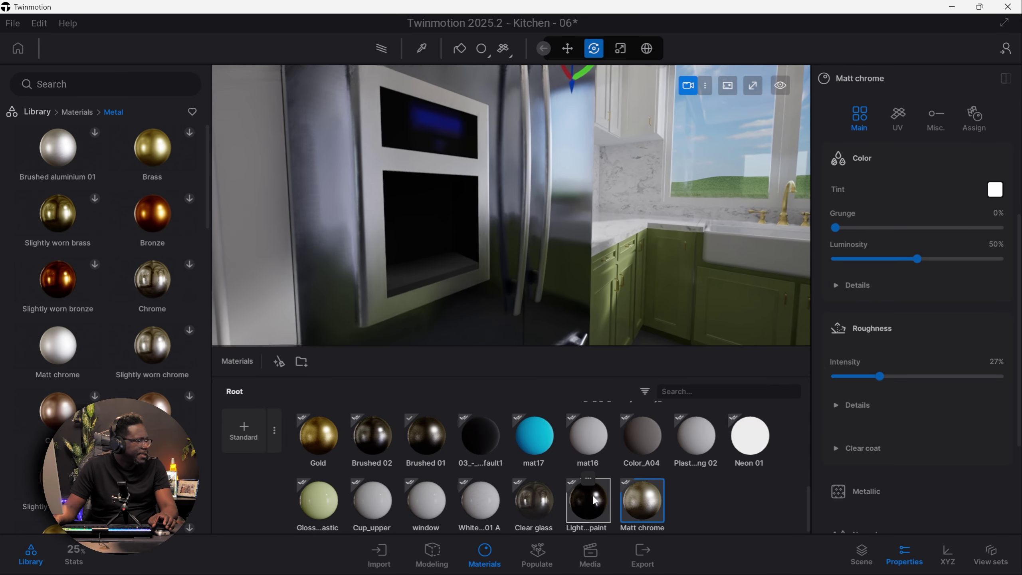
pyautogui.moveTo(372, 435); pyautogui.dragTo(432, 266)
pyautogui.moveTo(442, 267)
pyautogui.mouseDown(button='right')
pyautogui.moveTo(482, 271)
pyautogui.moveTo(346, 270)
pyautogui.mouseUp(button='right')
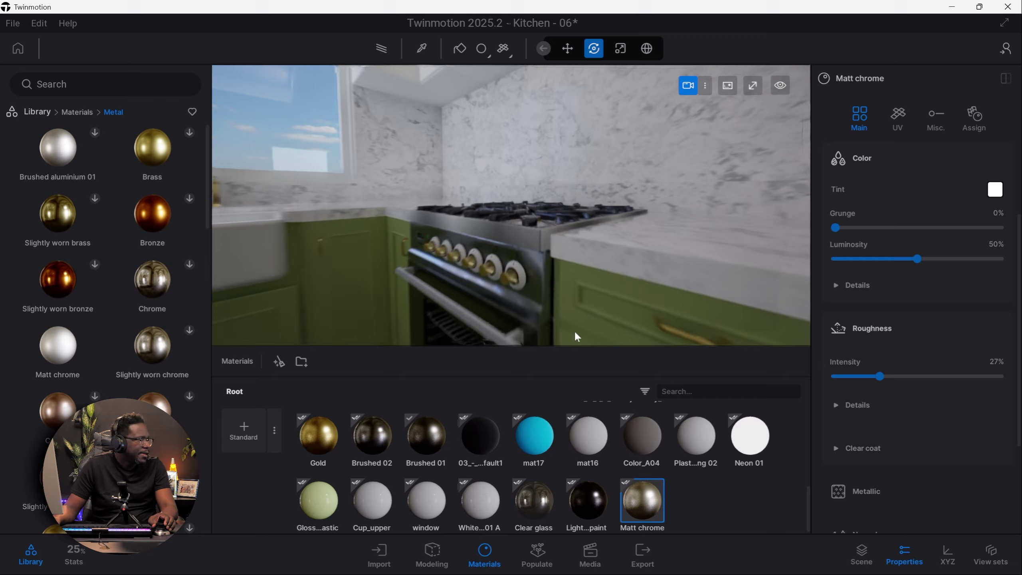
# Step: Apply Matt chrome to the range's front and cooktop metal surfaces
pyautogui.press('q')
pyautogui.moveTo(643, 489); pyautogui.dragTo(512, 289)
pyautogui.press('w')
pyautogui.moveTo(643, 497); pyautogui.dragTo(524, 249)
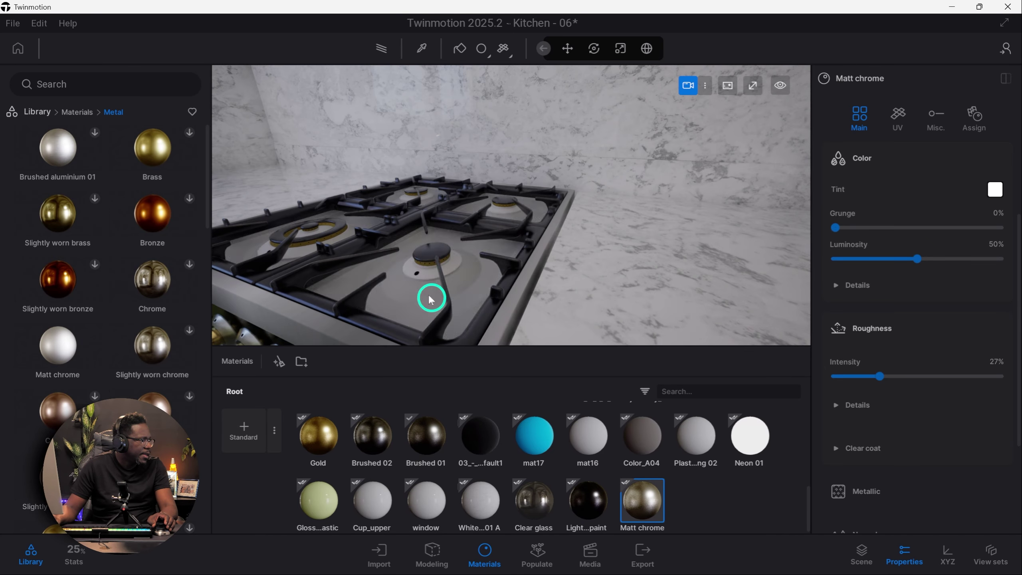
pyautogui.moveTo(427, 296); pyautogui.dragTo(493, 297)
pyautogui.press('e')
# Step: Use Sandstone tiles 1 from the library's tile materials for the kitchen floor and set its UV scale to 100
pyautogui.click(94, 313)
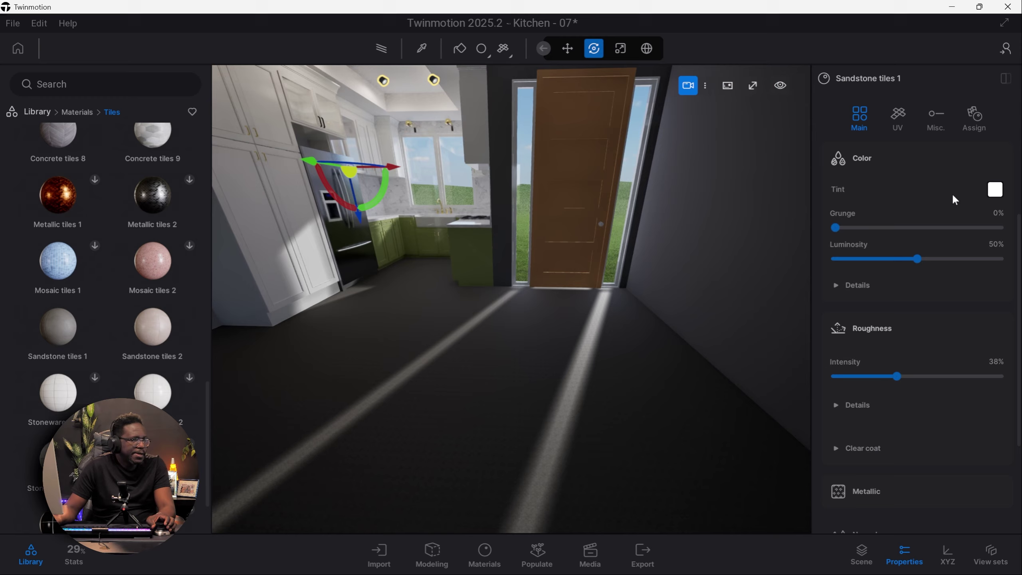
pyautogui.scroll(3, 951, 318)
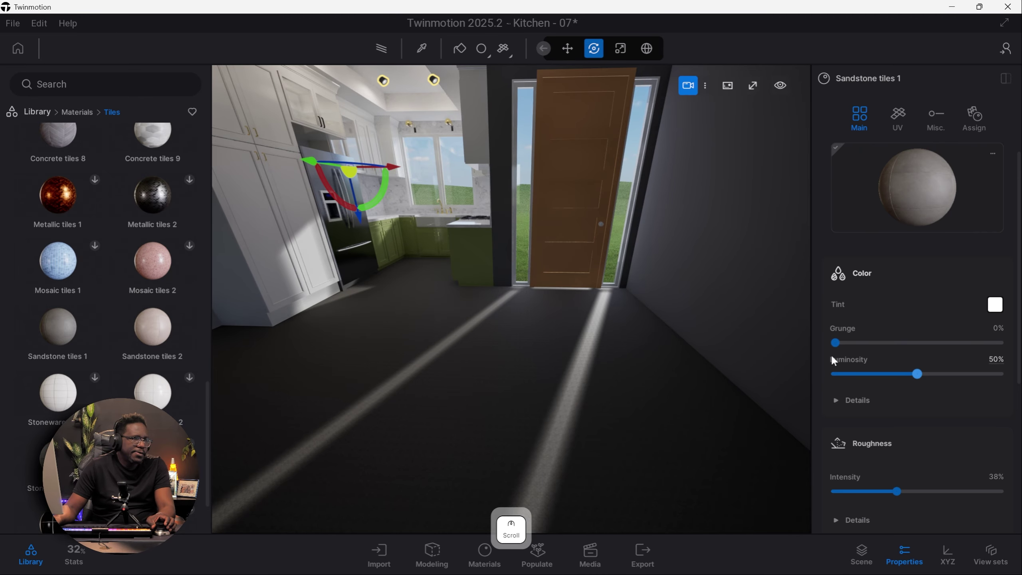
pyautogui.click(898, 117)
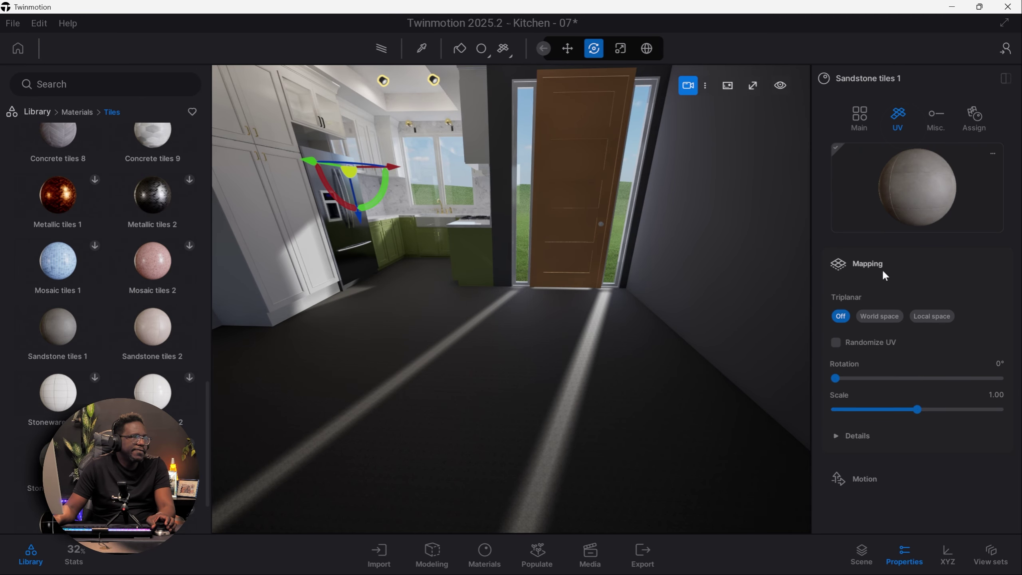
pyautogui.moveTo(917, 409); pyautogui.dragTo(1000, 409)
pyautogui.click(989, 395)
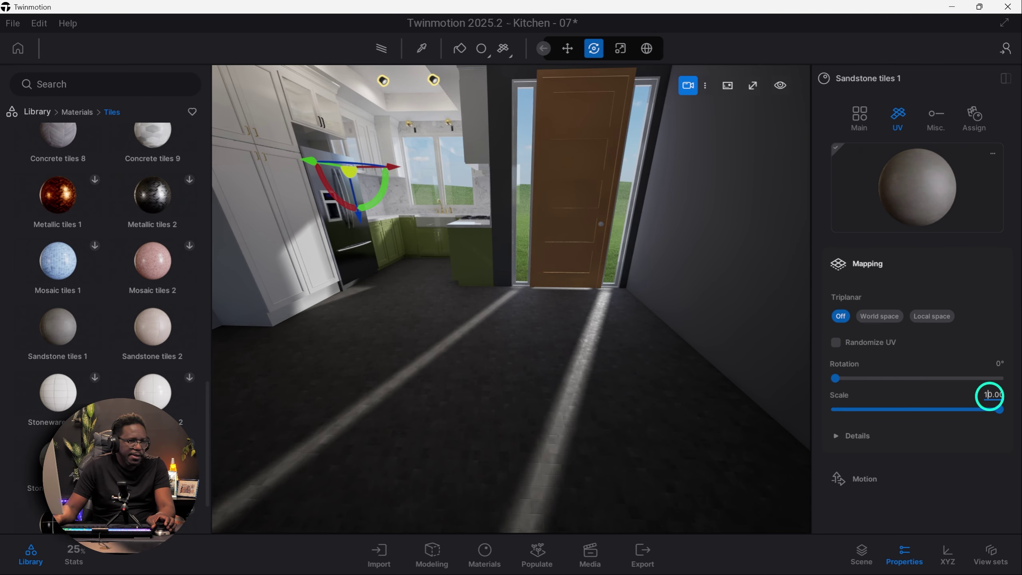
pyautogui.write('100')
pyautogui.press('Return')
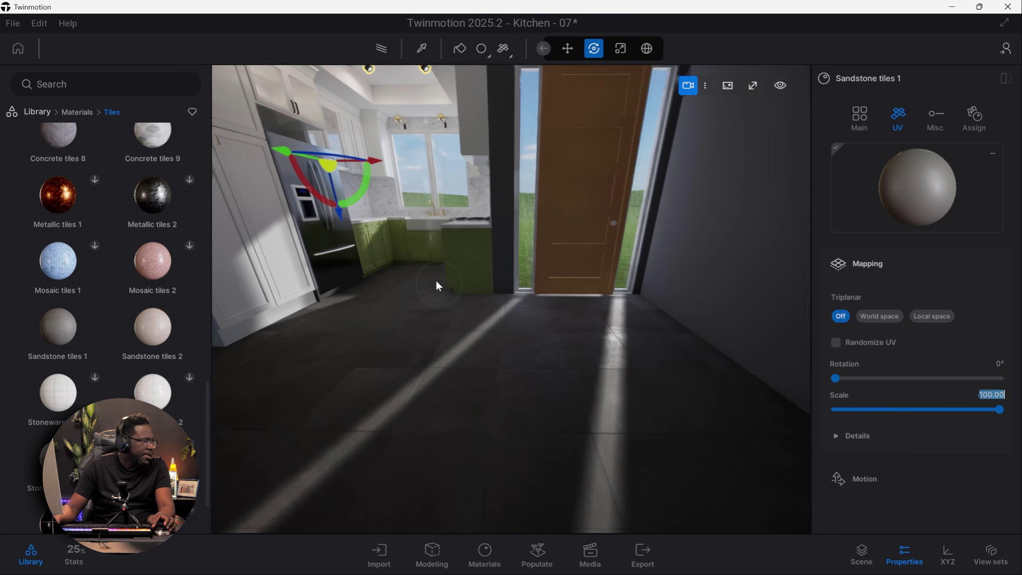
# Step: Restore Twinmotion to a smaller window beside the Miro reference photo and hide the library to compare the kitchen floors
pyautogui.click(476, 333)
pyautogui.click(950, 36)
pyautogui.click(979, 6)
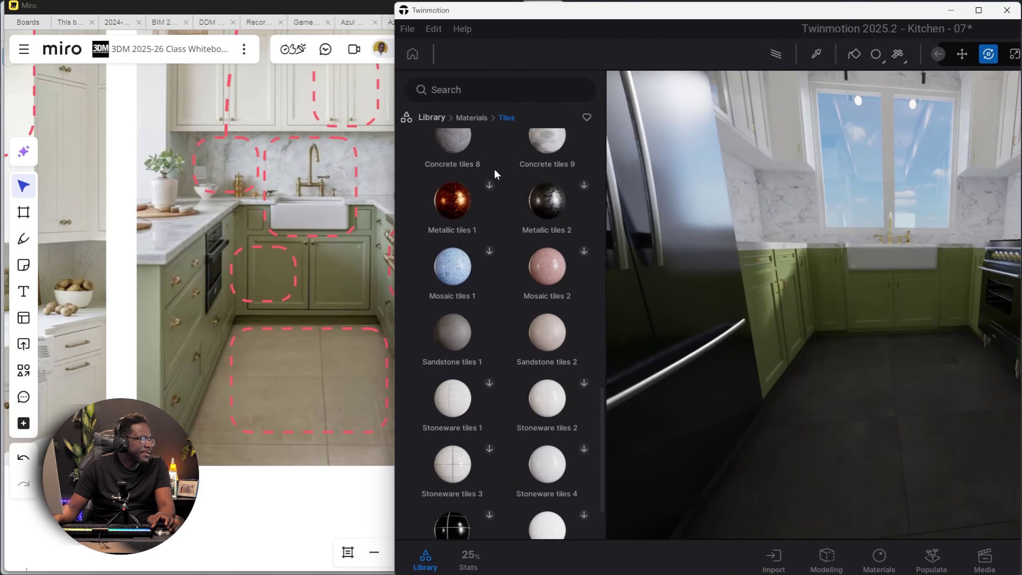
pyautogui.click(429, 556)
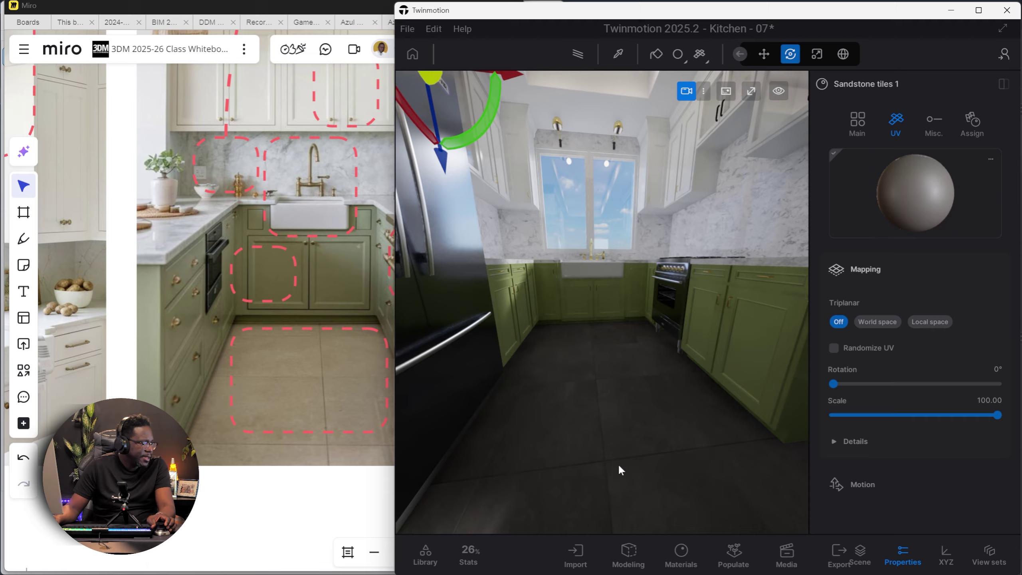
pyautogui.scroll(-1, 627, 396)
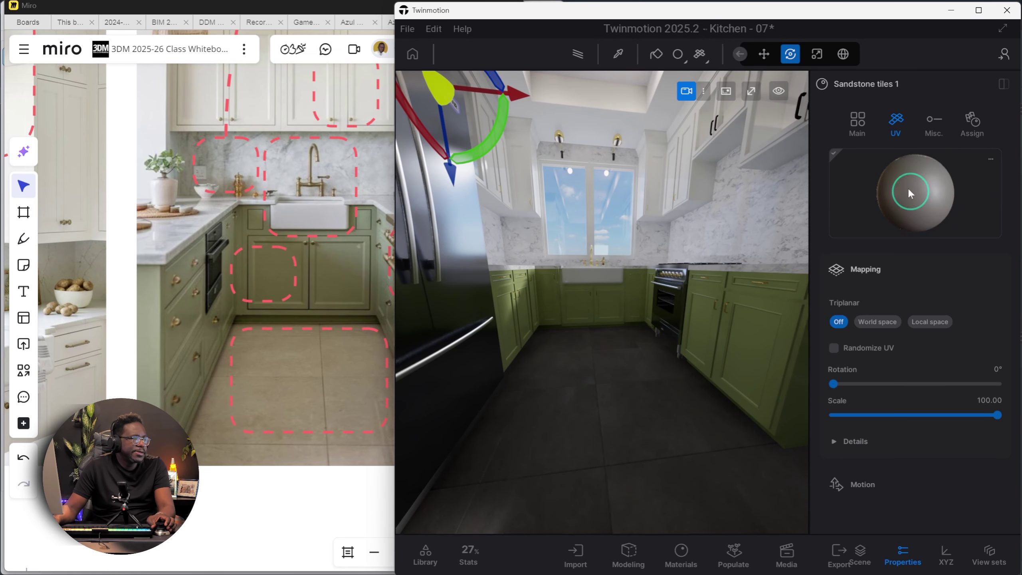
# Step: Raise the luminosity of the Sandstone tiles 1 floor material to 100%
pyautogui.click(857, 121)
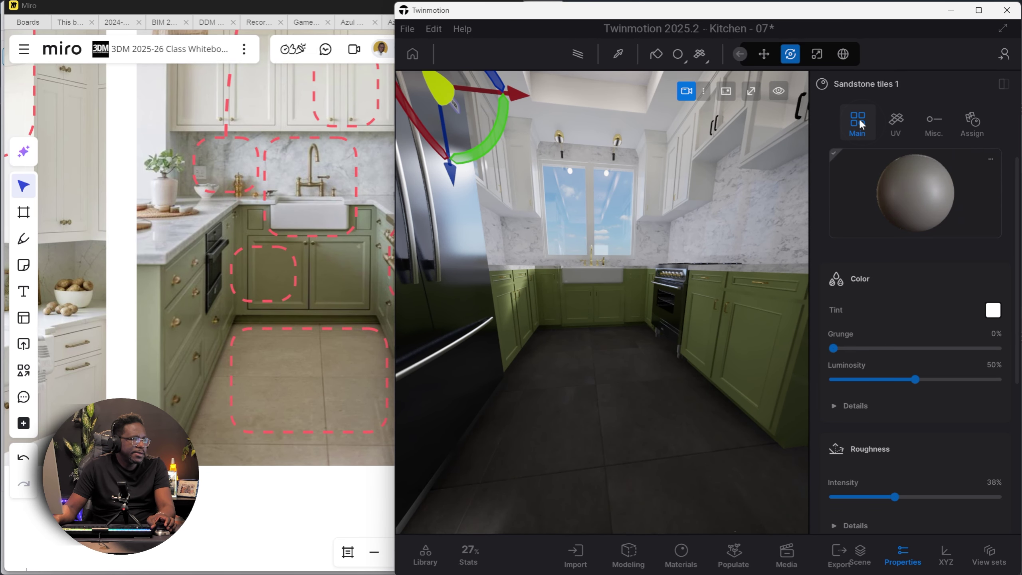
pyautogui.click(992, 310)
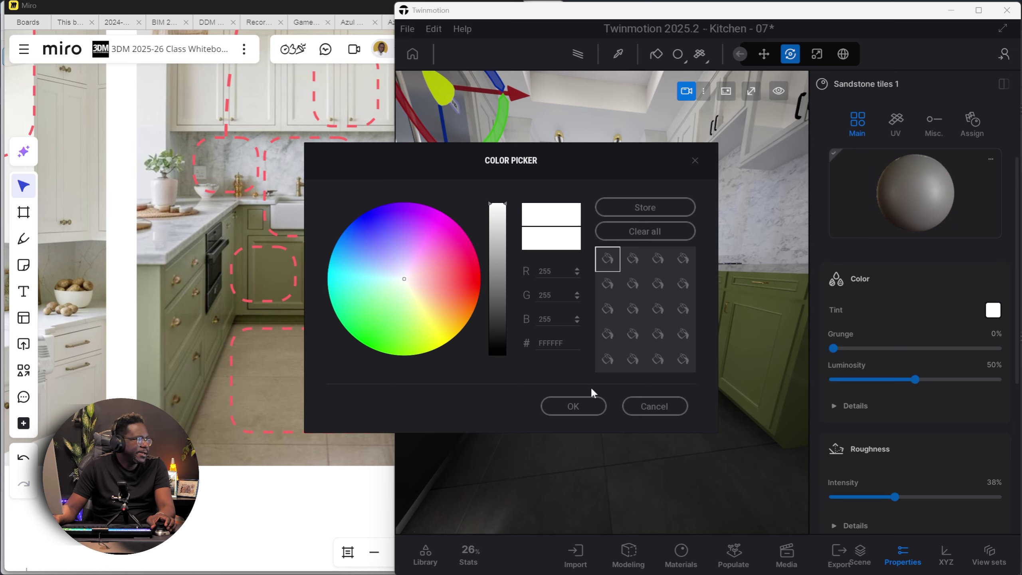
pyautogui.click(650, 414)
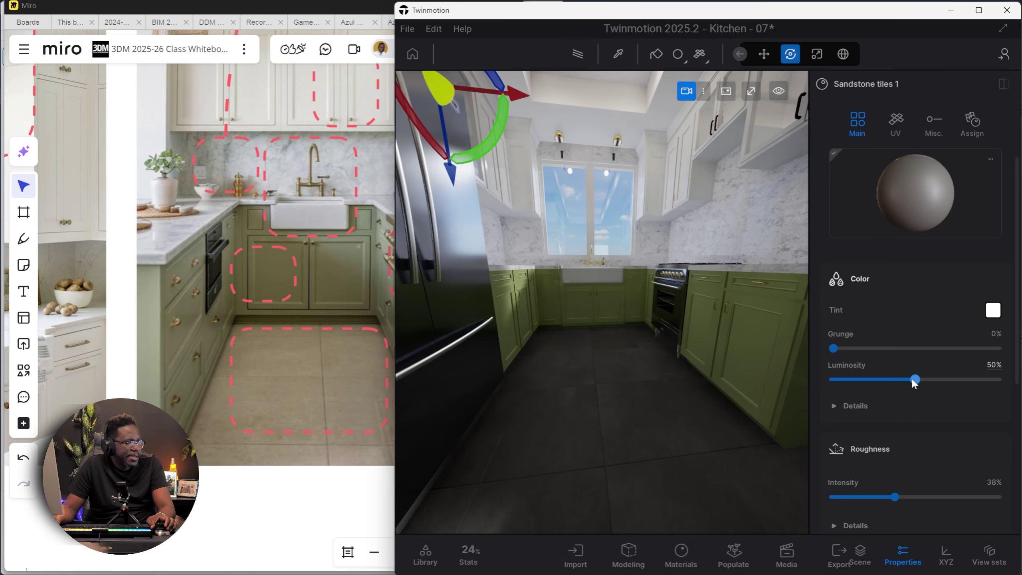
pyautogui.moveTo(912, 378); pyautogui.dragTo(957, 380)
pyautogui.click(855, 405)
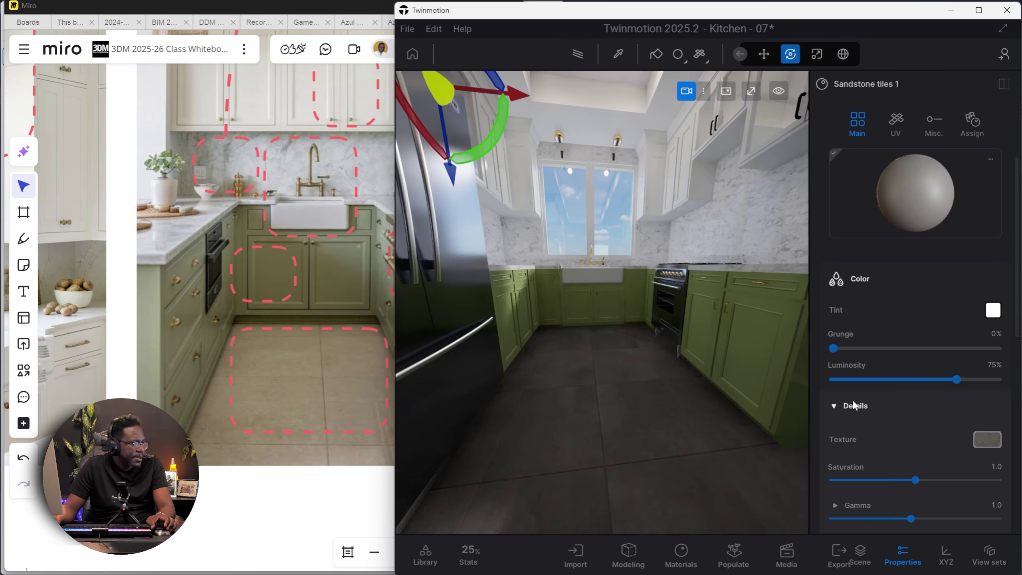
pyautogui.scroll(-2, 917, 385)
pyautogui.click(854, 309)
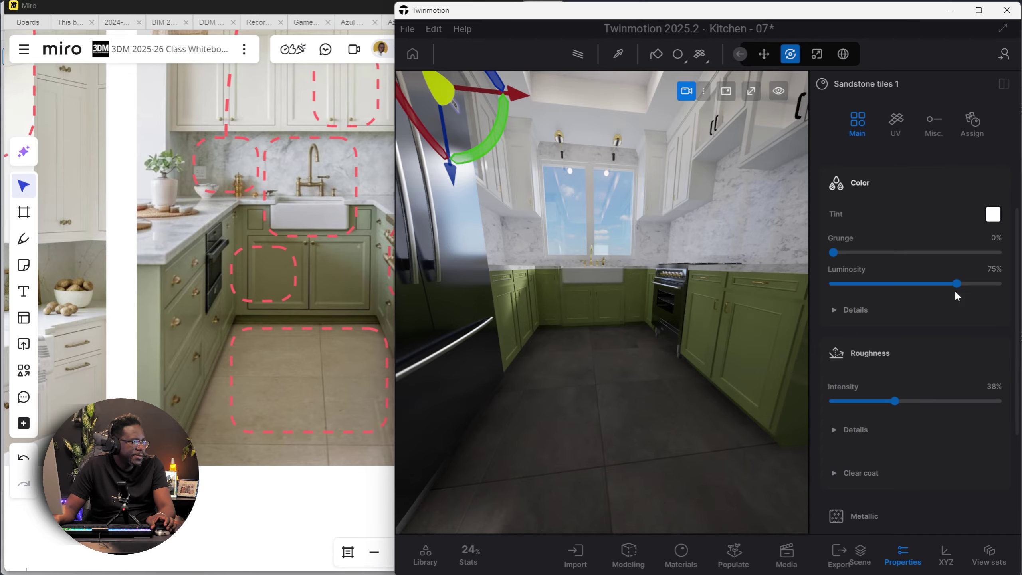
pyautogui.moveTo(1006, 283); pyautogui.dragTo(1003, 284)
# Step: Tint the Sandstone tiles 1 floor material a pale warm pink, FFF1EC
pyautogui.click(993, 214)
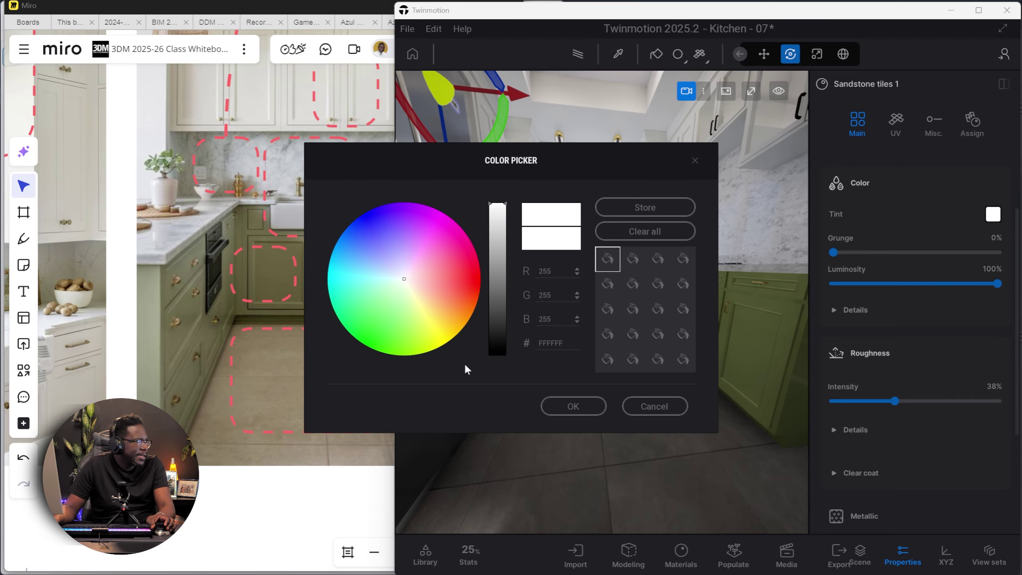
pyautogui.moveTo(483, 163); pyautogui.dragTo(676, 183)
pyautogui.click(602, 299)
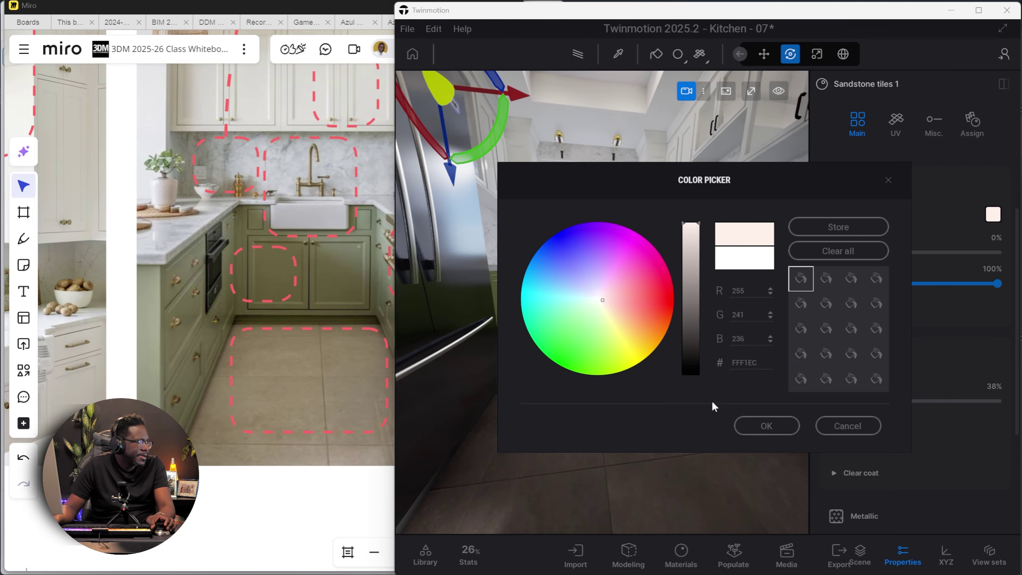
pyautogui.click(773, 426)
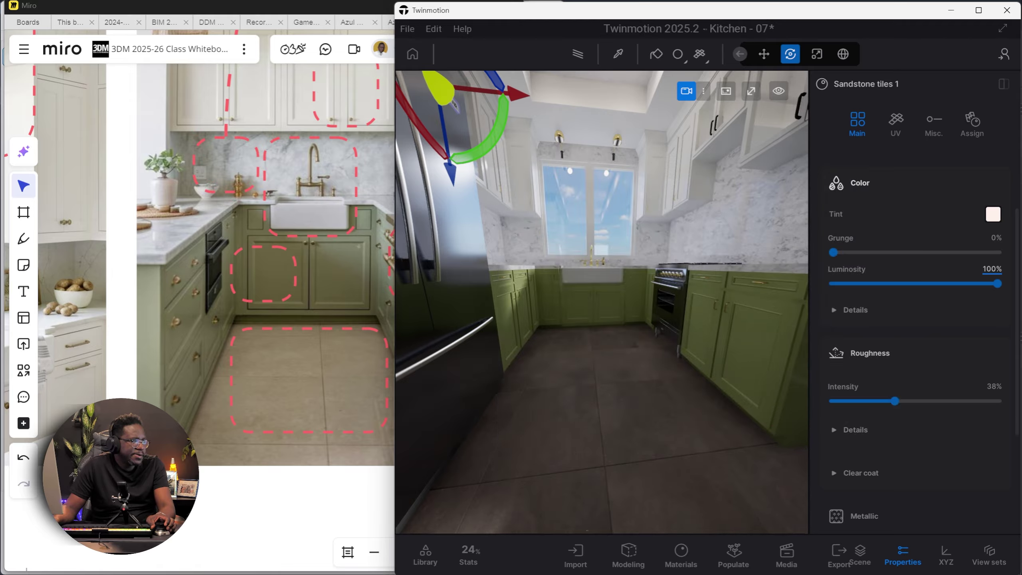
# Step: Adjust the roughness intensity of the Sandstone tiles 1 floor material
pyautogui.scroll(-4, 927, 477)
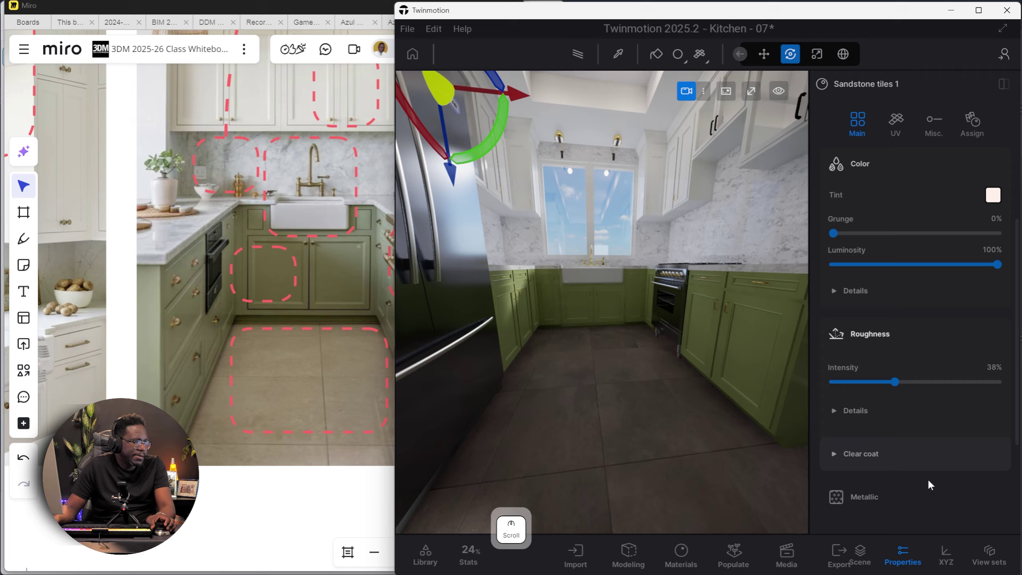
pyautogui.scroll(1, 909, 438)
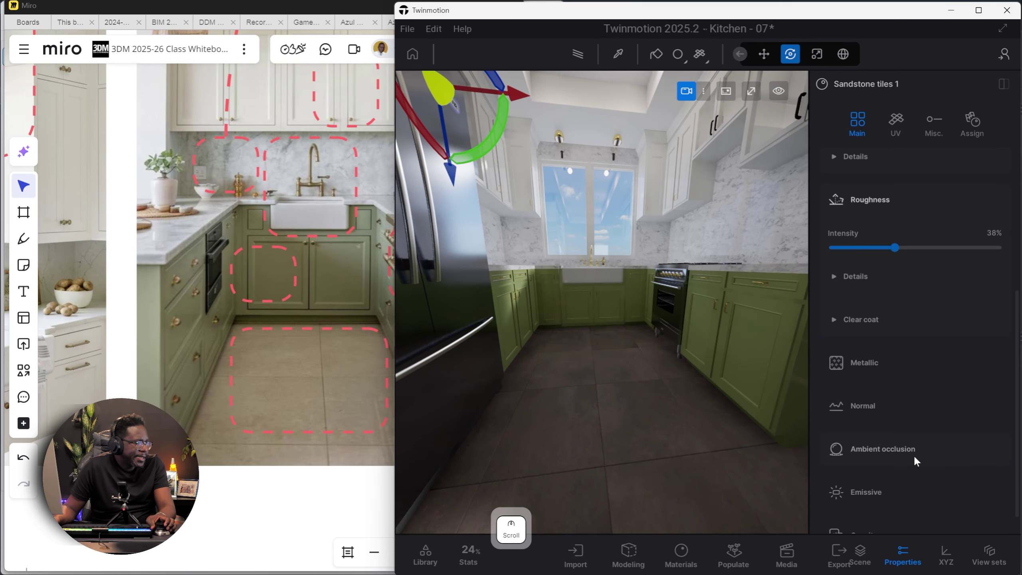
pyautogui.scroll(3, 878, 306)
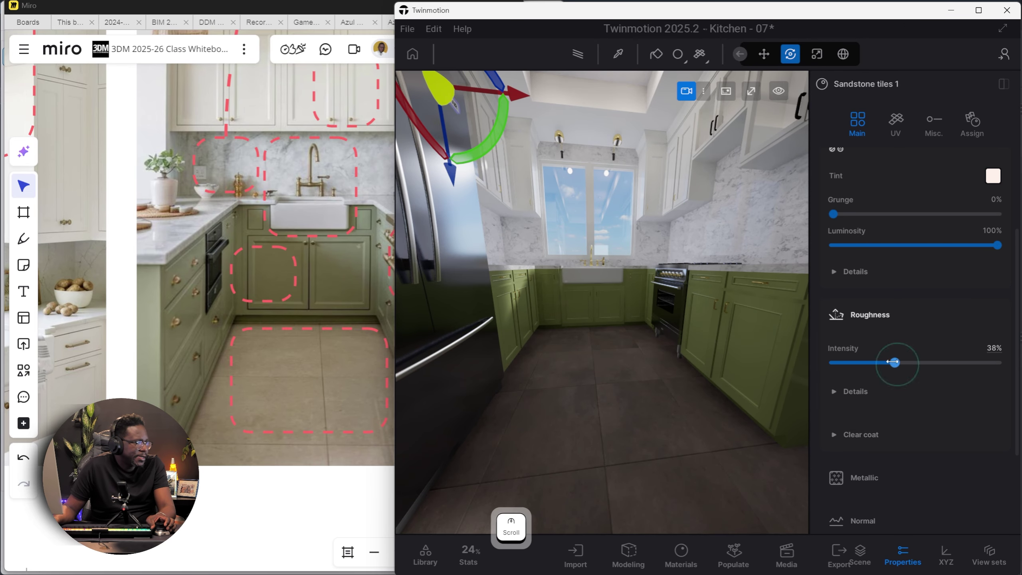
# Step: Lower the roughness intensity of the floor's Sandstone tiles 1 material below 38%
pyautogui.moveTo(897, 364); pyautogui.dragTo(872, 364)
pyautogui.click(868, 367)
pyautogui.scroll(-5, 600, 383)
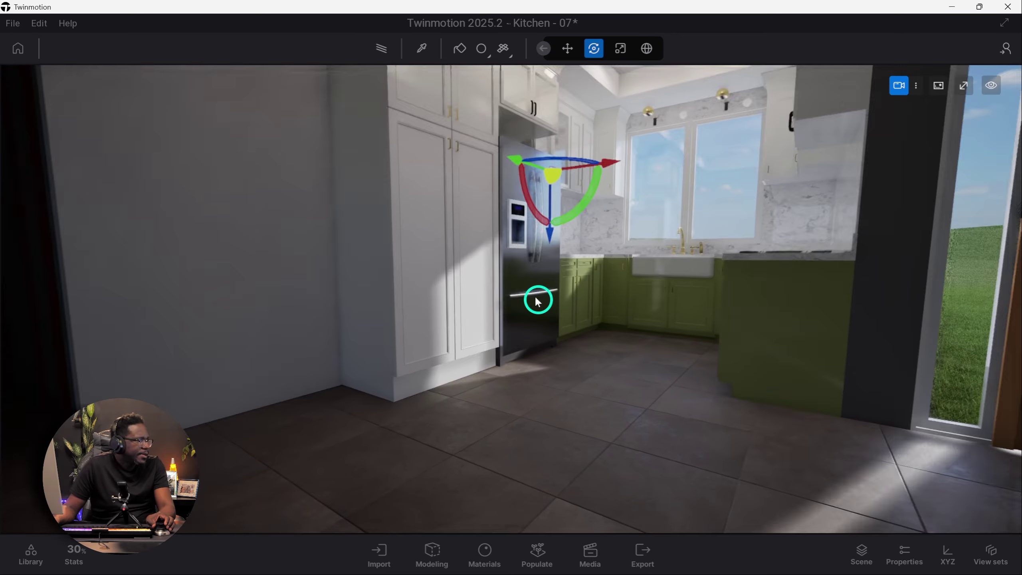
# Step: Place the Simple Rotating 10 door from the rotating doors library on the floor in front of the wooden entry door
pyautogui.scroll(-5, 539, 298)
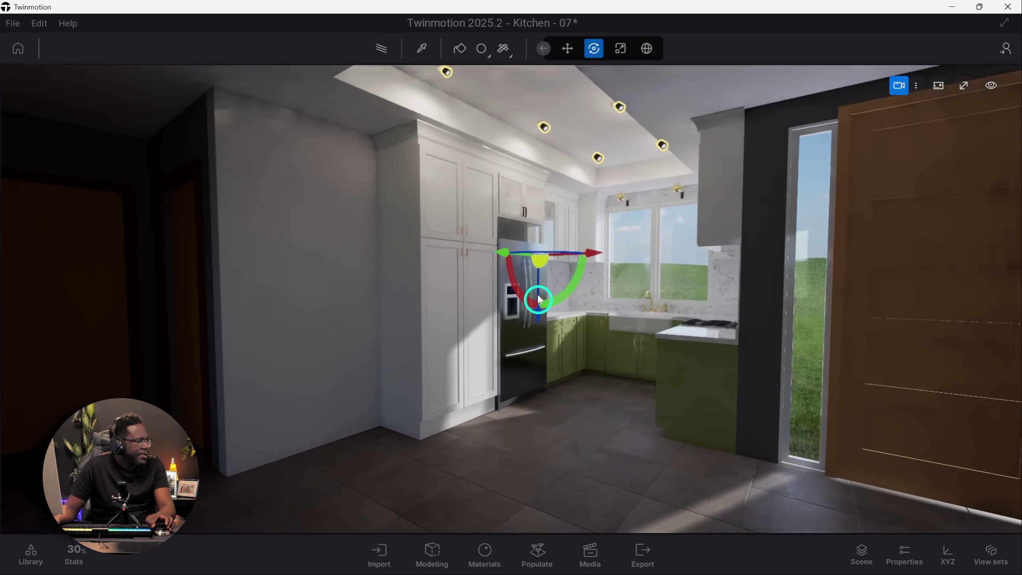
pyautogui.moveTo(537, 296); pyautogui.dragTo(503, 189, button='right')
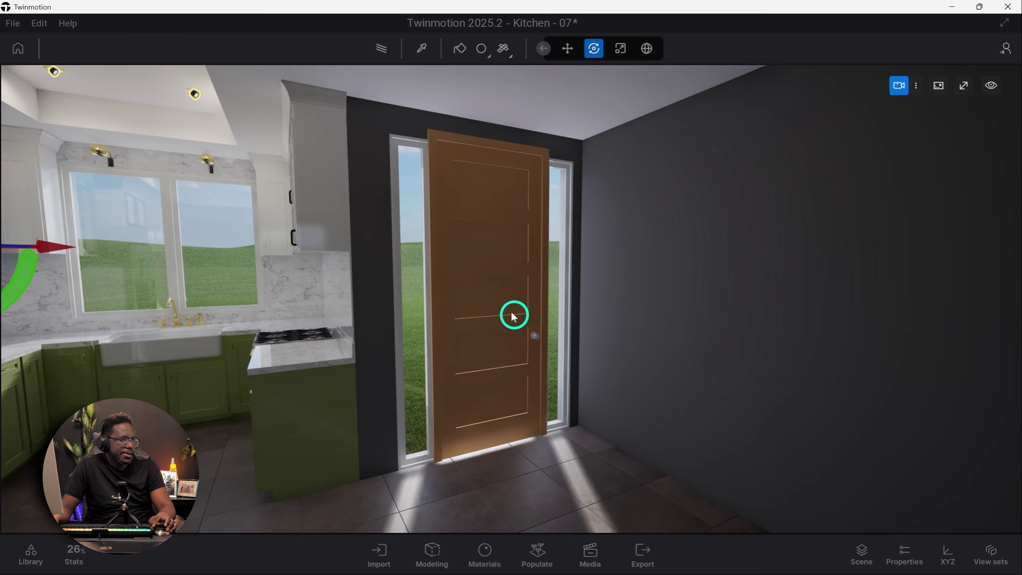
pyautogui.moveTo(387, 336); pyautogui.dragTo(354, 349, button='right')
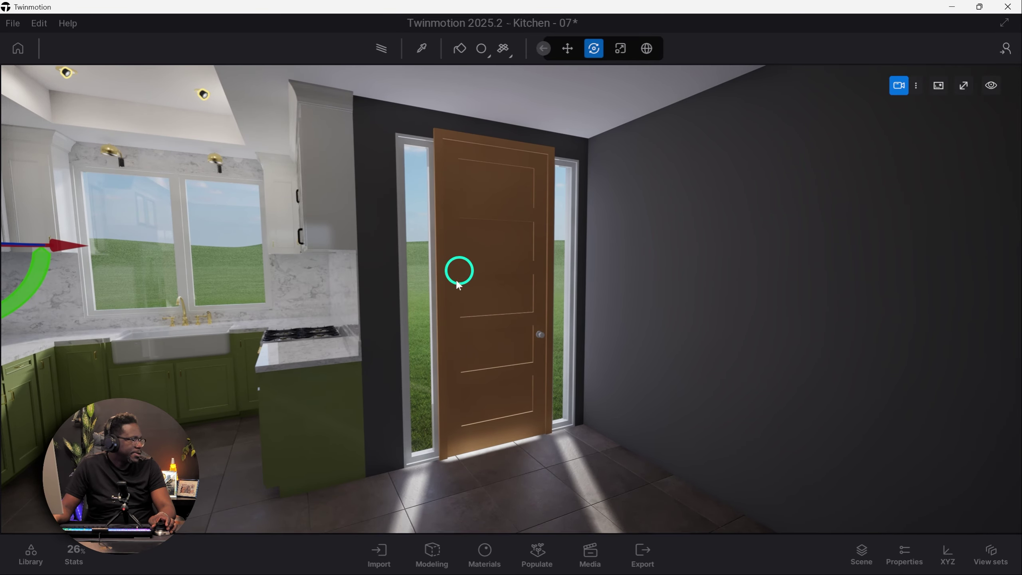
pyautogui.click(24, 557)
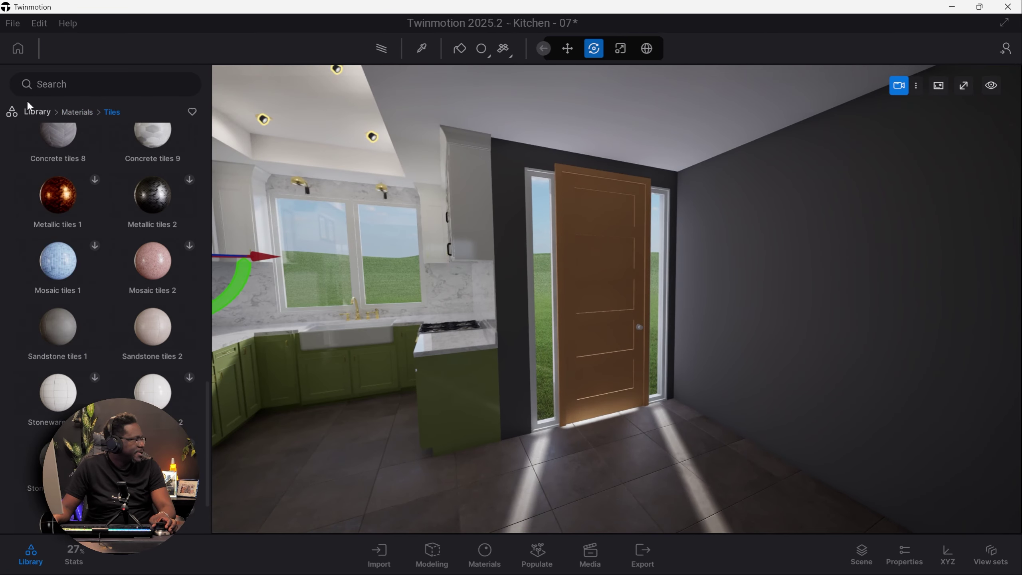
pyautogui.click(39, 112)
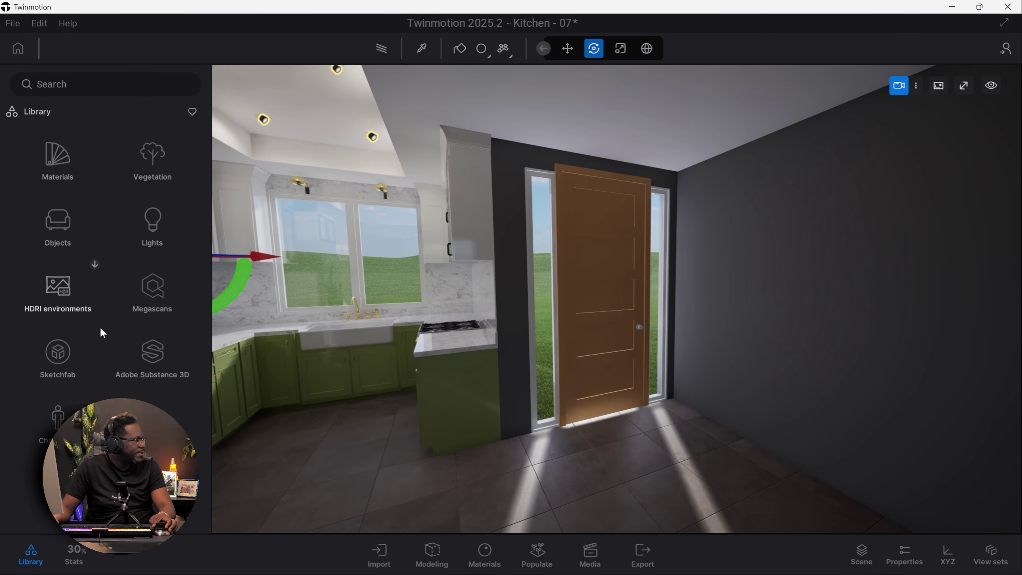
pyautogui.click(71, 229)
pyautogui.click(80, 348)
pyautogui.click(58, 159)
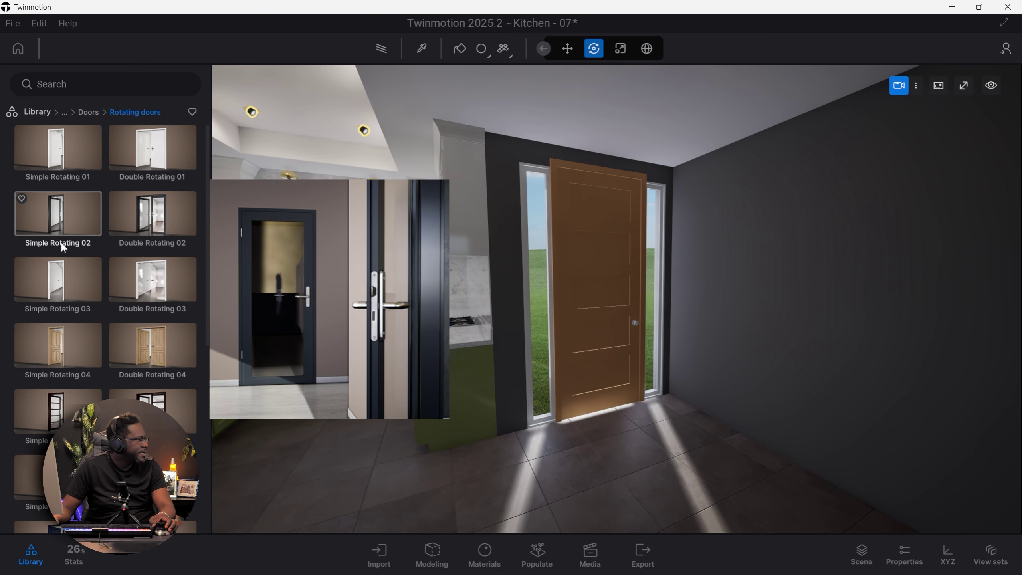
pyautogui.scroll(-3, 63, 341)
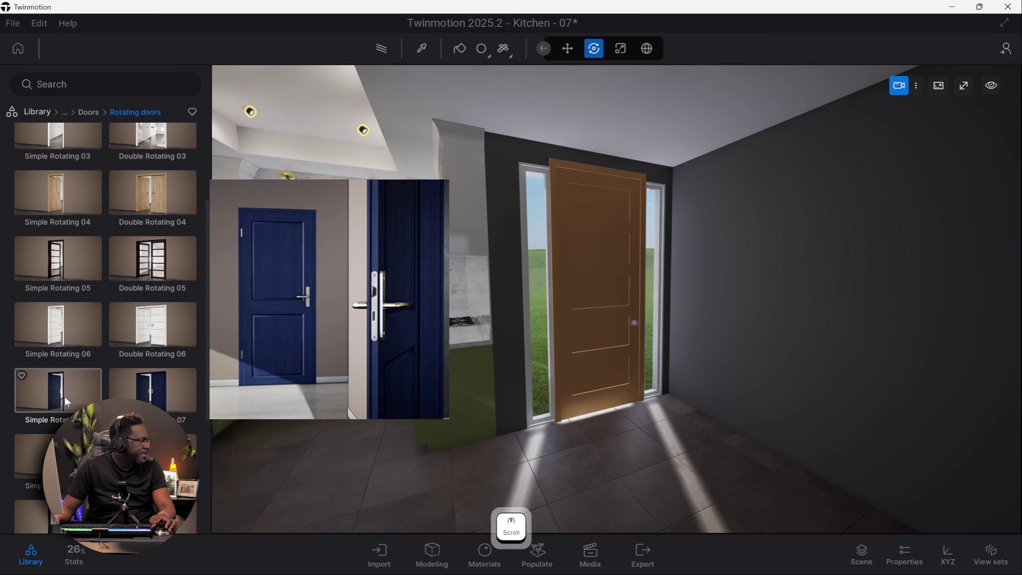
pyautogui.scroll(-4, 63, 399)
pyautogui.moveTo(58, 400); pyautogui.dragTo(623, 487)
pyautogui.moveTo(622, 483); pyautogui.dragTo(626, 475, button='right')
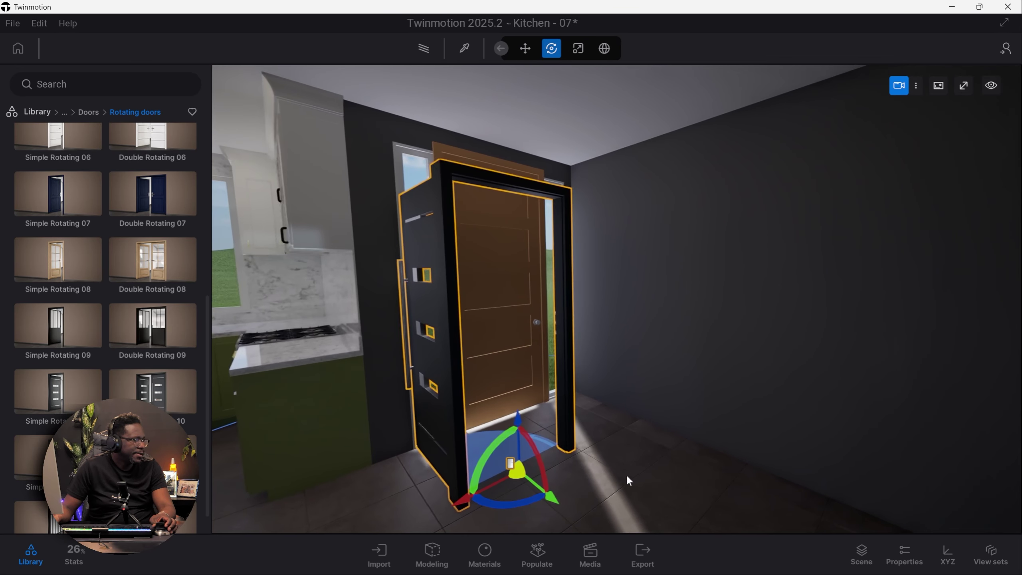
# Step: Set the opening behaviour of the newly placed black door to Close
pyautogui.press('s')
pyautogui.moveTo(485, 473); pyautogui.dragTo(523, 457, button='right')
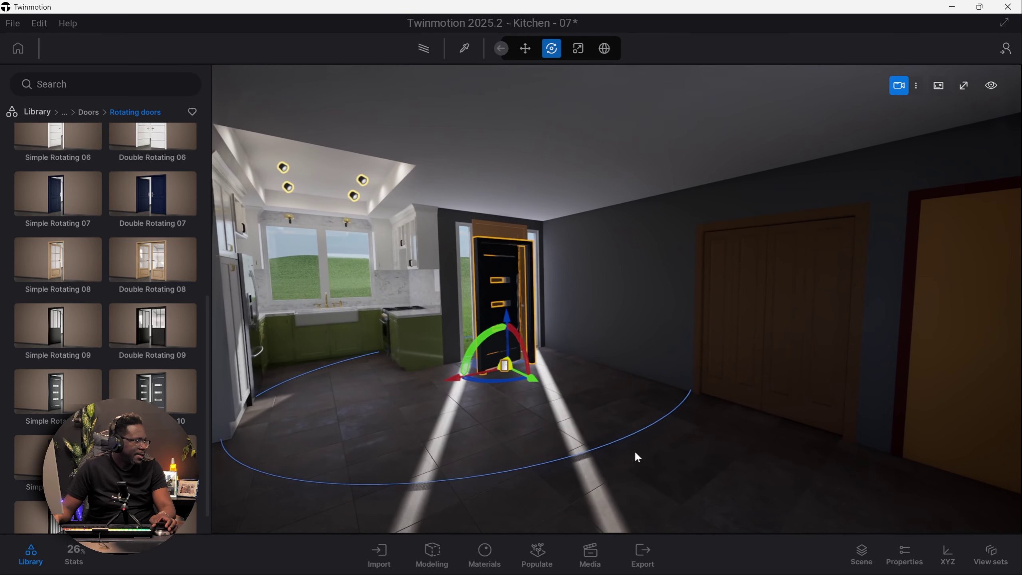
pyautogui.press('w')
pyautogui.press('w')
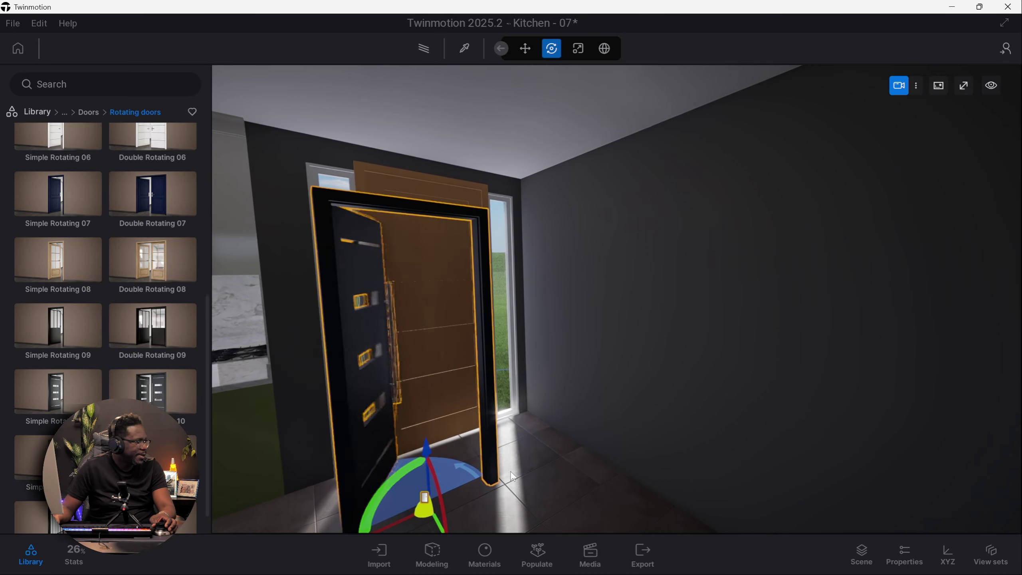
pyautogui.click(904, 553)
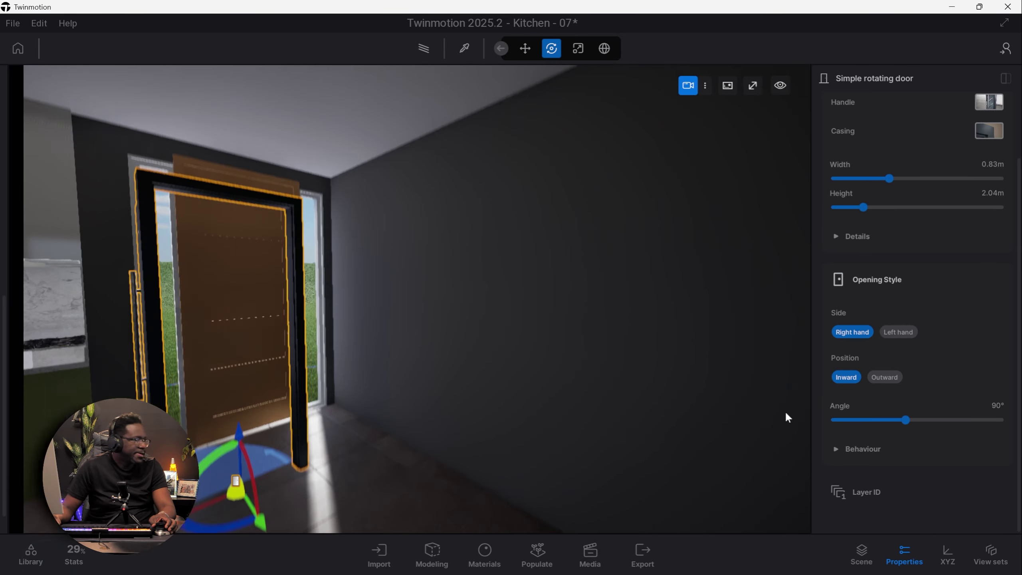
pyautogui.click(869, 448)
pyautogui.scroll(-2, 884, 442)
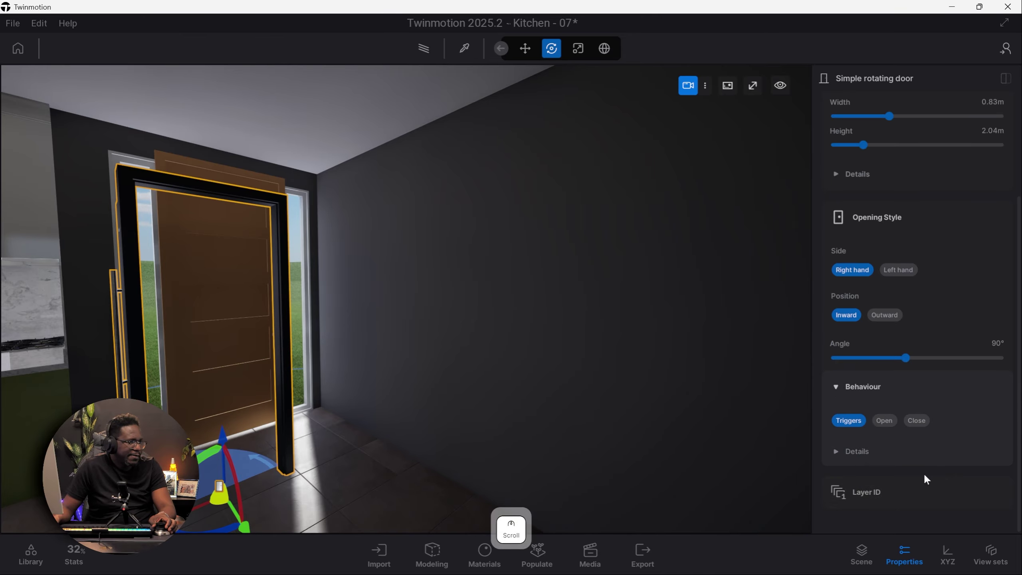
pyautogui.click(913, 423)
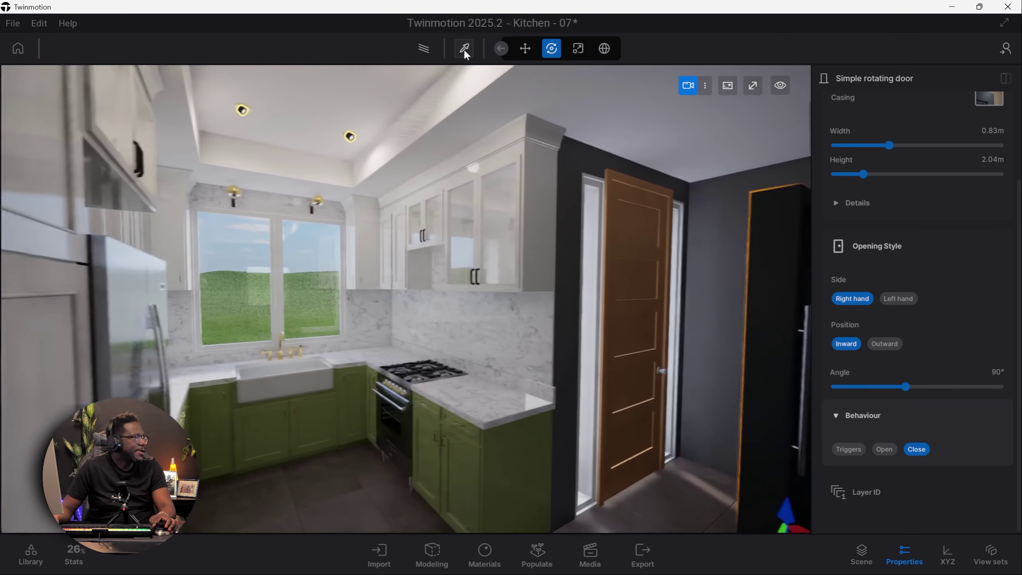
# Step: Sample the kitchen window frame's material and apply it to the frame of the black door
pyautogui.click(464, 49)
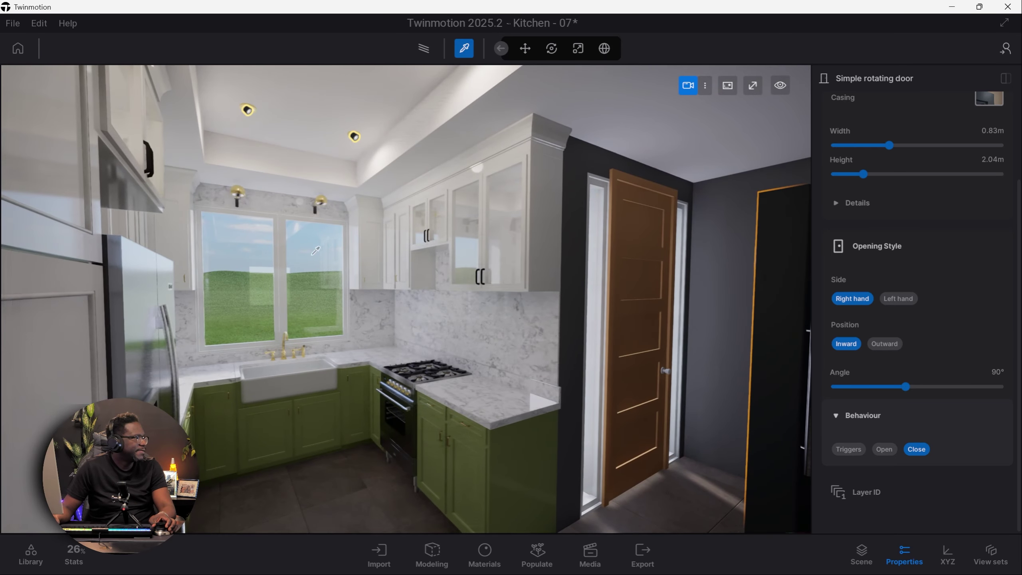
pyautogui.click(284, 224)
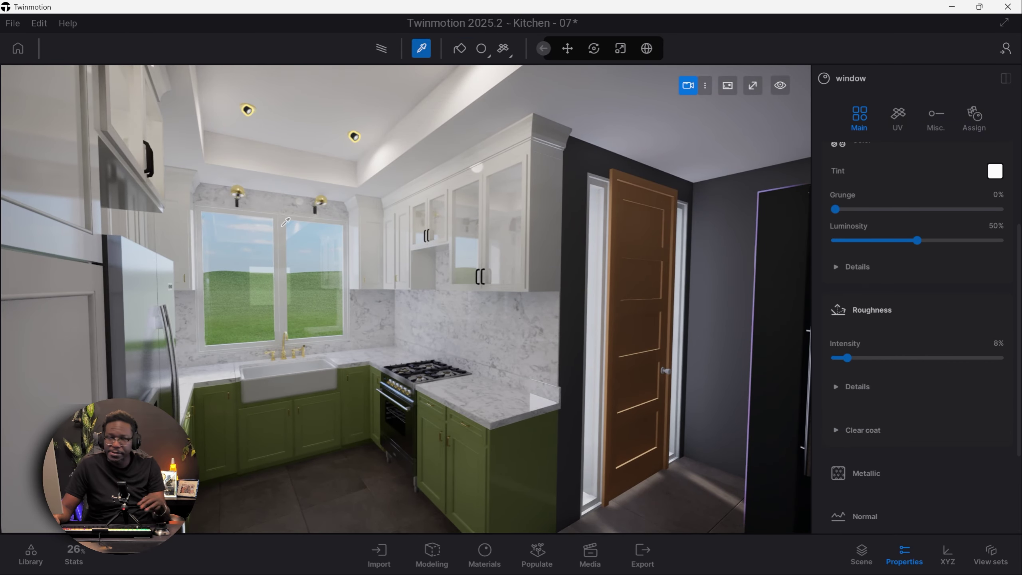
pyautogui.click(505, 137)
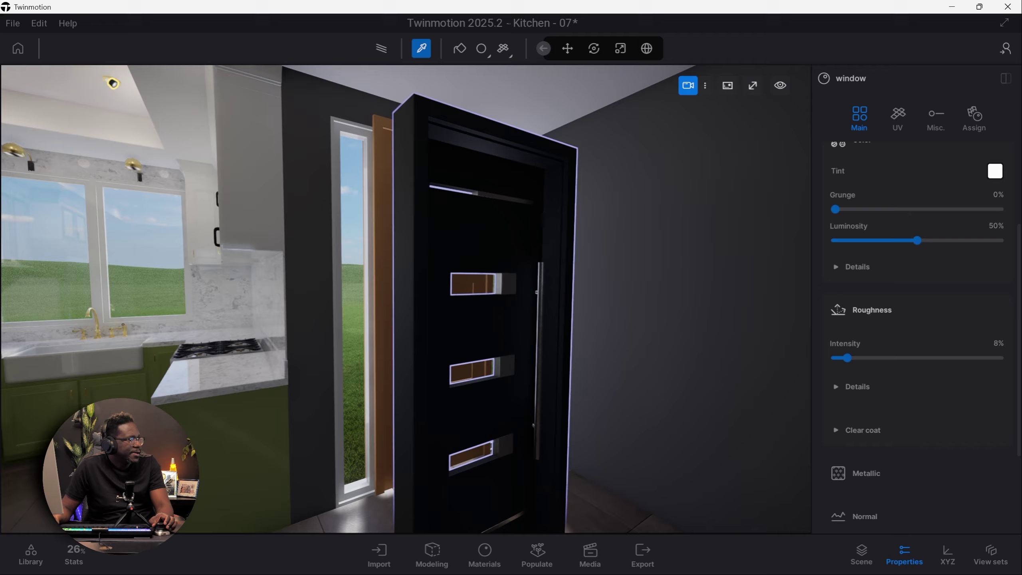
pyautogui.hotkey('ctrl', 'z')
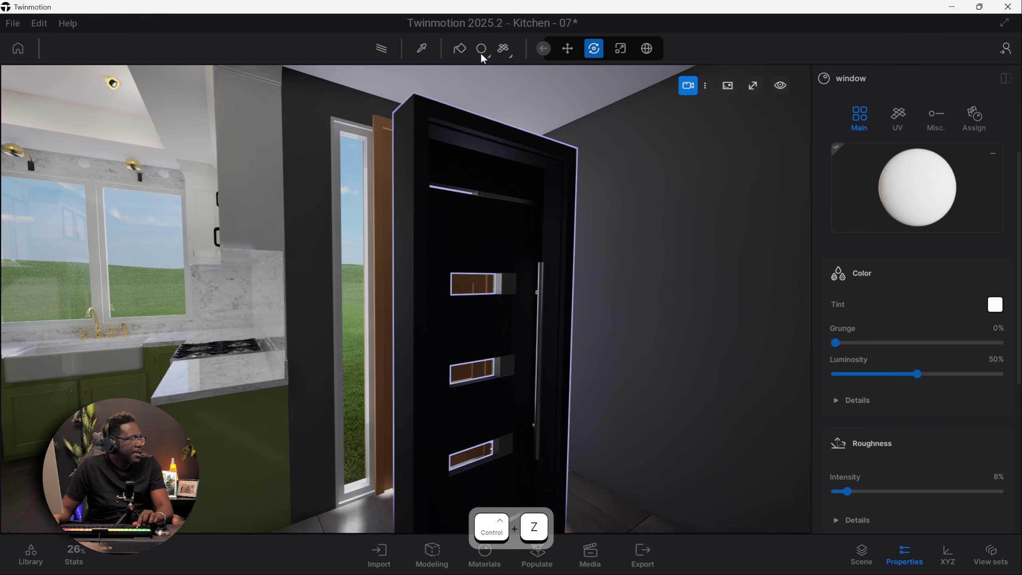
pyautogui.moveTo(481, 50); pyautogui.dragTo(486, 79)
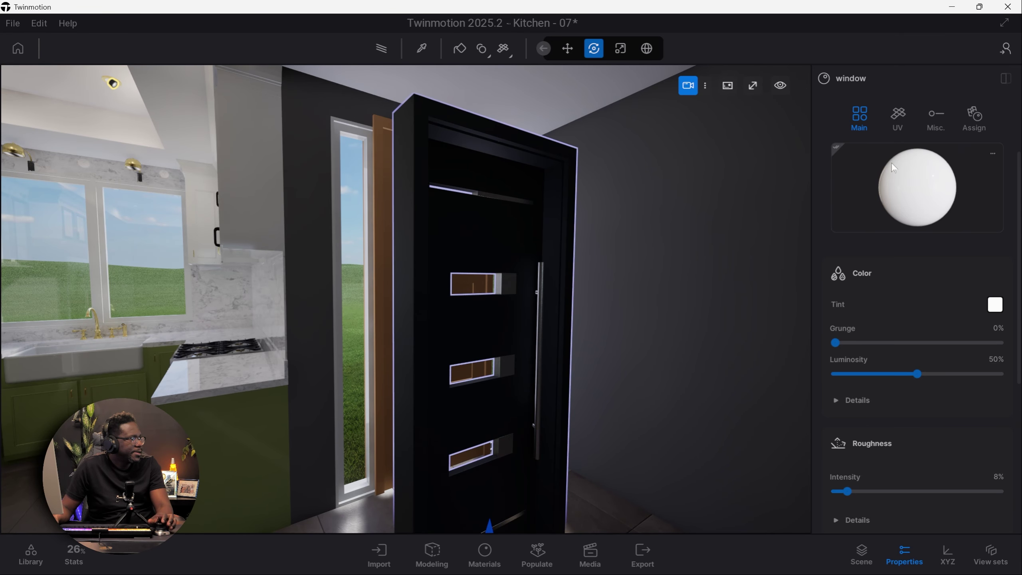
pyautogui.moveTo(917, 188); pyautogui.dragTo(890, 198)
pyautogui.press('Escape')
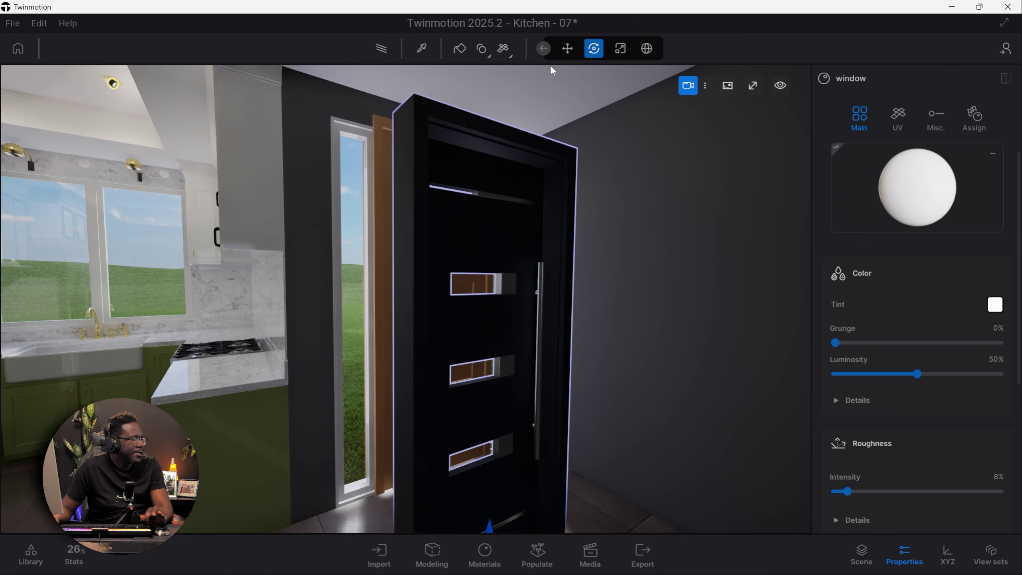
pyautogui.moveTo(473, 50); pyautogui.dragTo(477, 97)
# Step: Hide the original wooden entry door's IfcDoor group in the scene
pyautogui.keyDown('shift'); pyautogui.moveTo(785, 265); pyautogui.dragTo(433, 50, button='middle'); pyautogui.keyUp('shift')
pyautogui.click(862, 555)
pyautogui.click(828, 242)
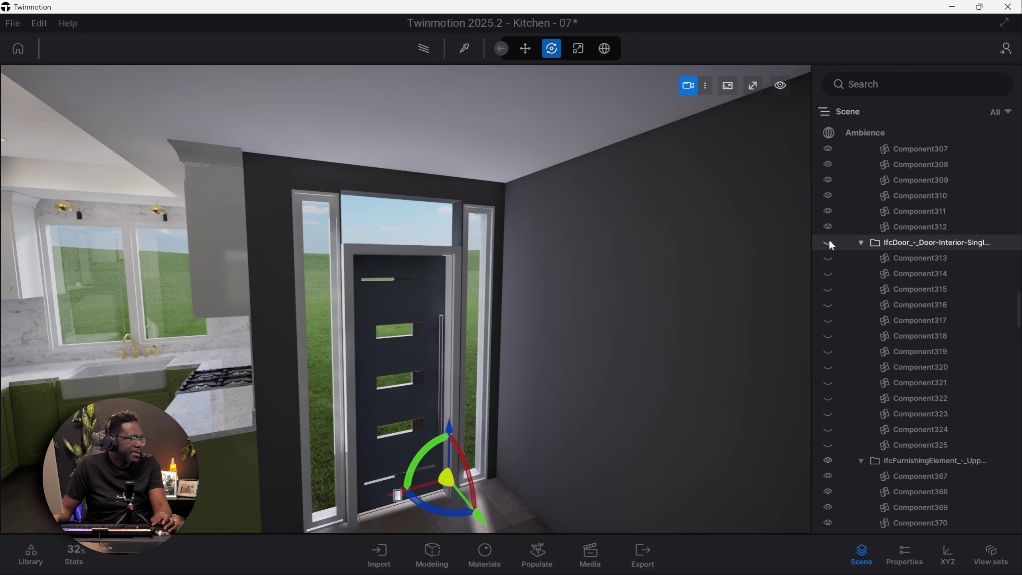
# Step: Select the Simple Rotating 10 door and fine-tune its placement in the entry opening
pyautogui.click(398, 495)
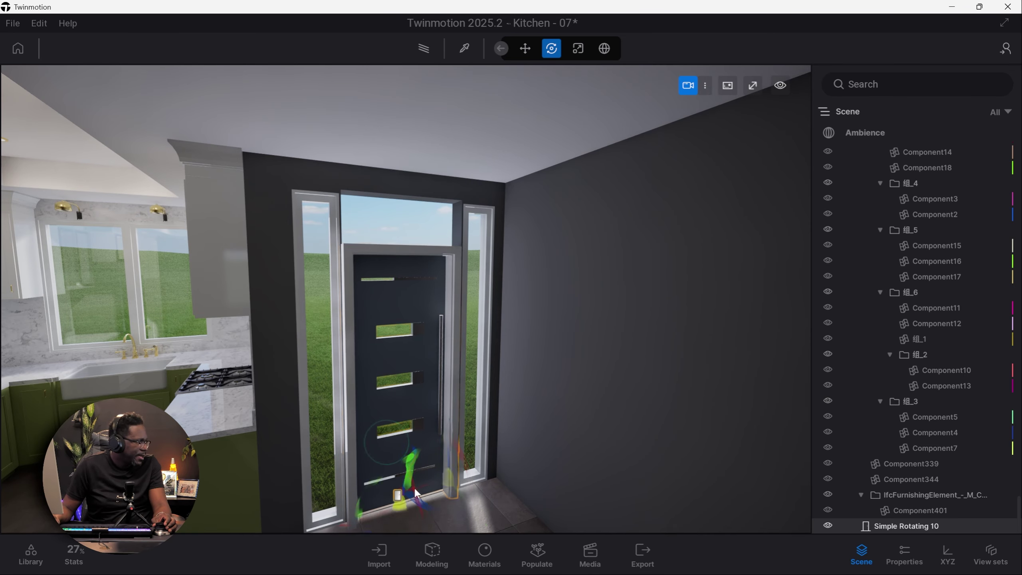
pyautogui.moveTo(412, 495)
pyautogui.mouseDown(button='right')
pyautogui.moveTo(402, 516)
pyautogui.moveTo(418, 507)
pyautogui.mouseUp(button='right')
pyautogui.moveTo(438, 494); pyautogui.dragTo(434, 488)
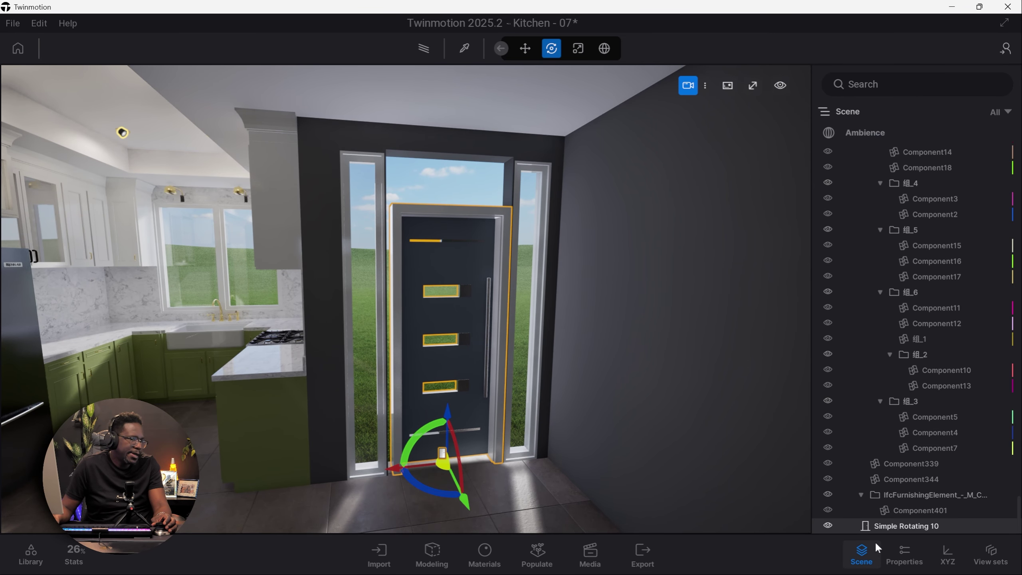
# Step: Sample the Plaster coating 02 material from the light hallway wall and apply it to the dark walls, including the entry door wall
pyautogui.click(903, 554)
pyautogui.click(246, 477)
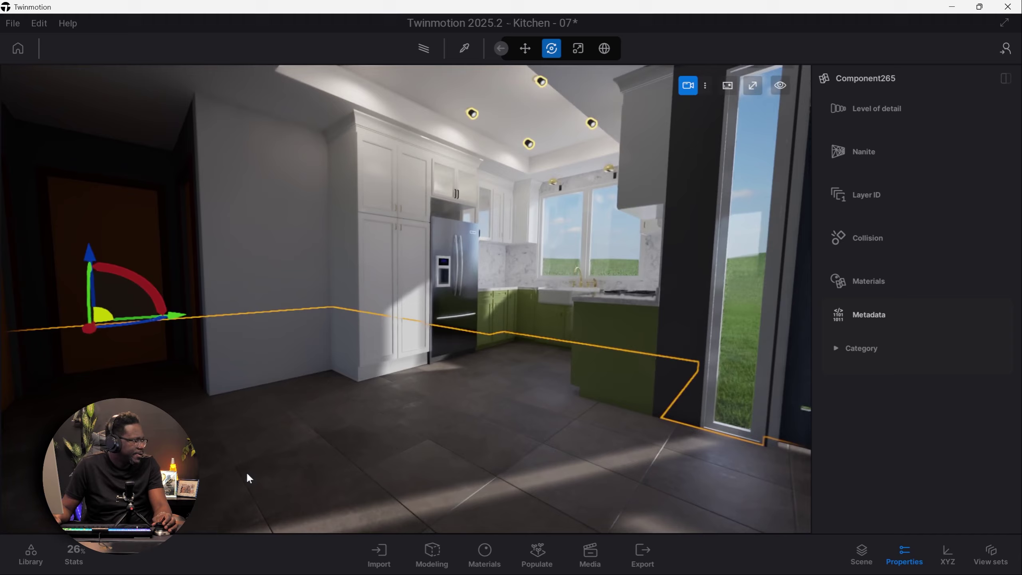
pyautogui.moveTo(246, 477); pyautogui.dragTo(433, 301, button='right')
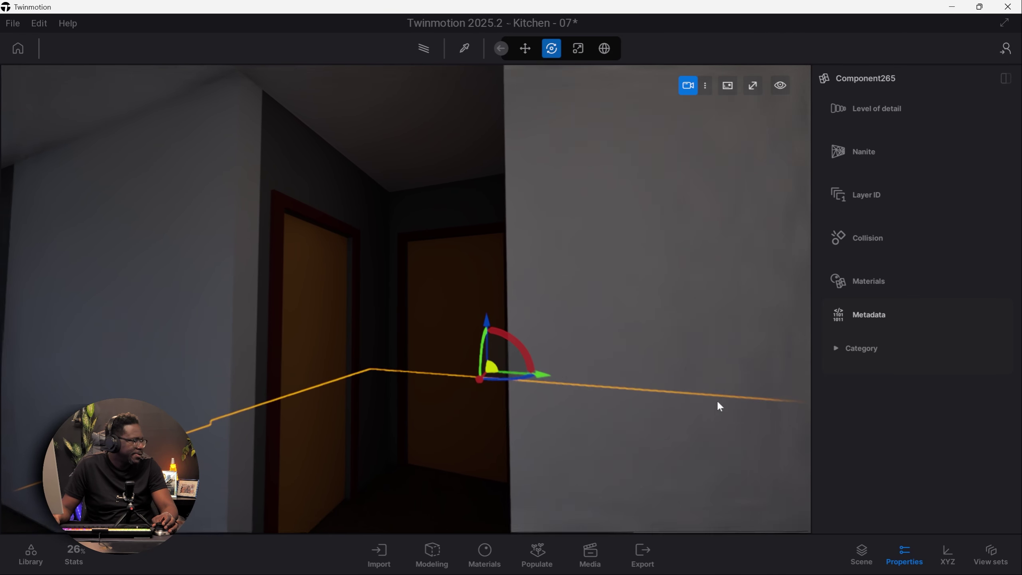
pyautogui.click(622, 173)
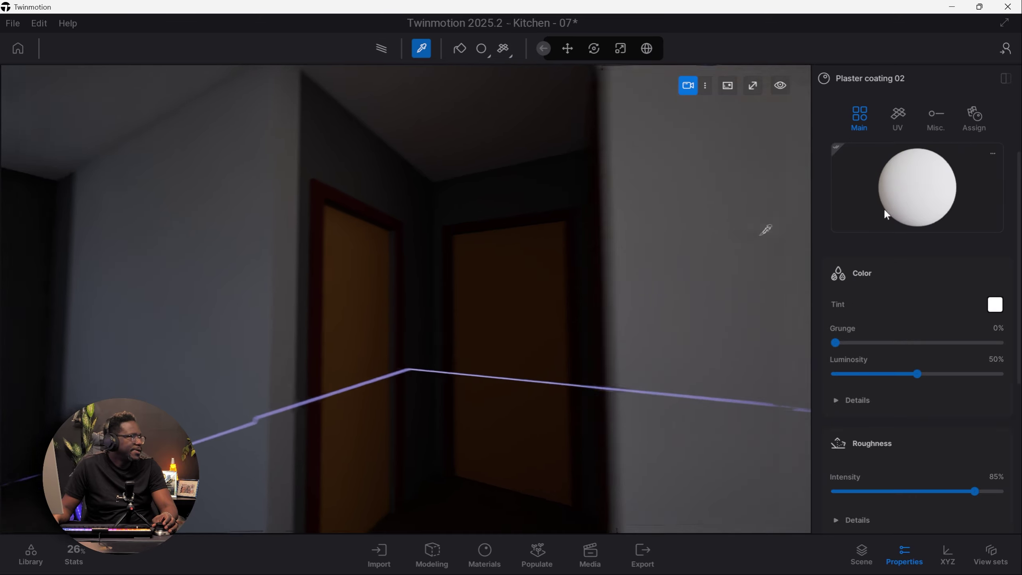
pyautogui.rightClick(610, 127)
pyautogui.rightClick(657, 159)
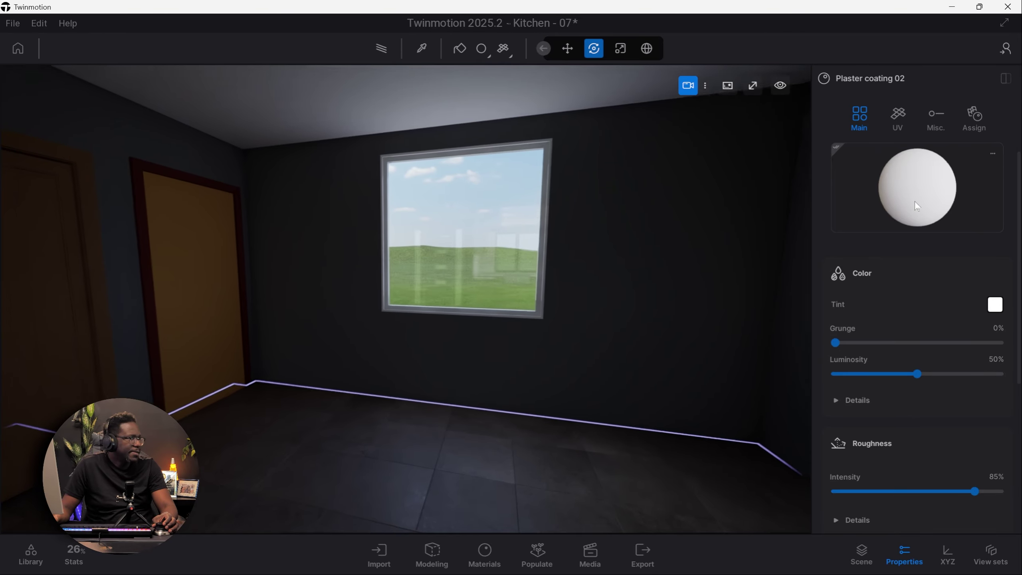
pyautogui.rightClick(773, 282)
pyautogui.moveTo(685, 228); pyautogui.dragTo(791, 230, button='right')
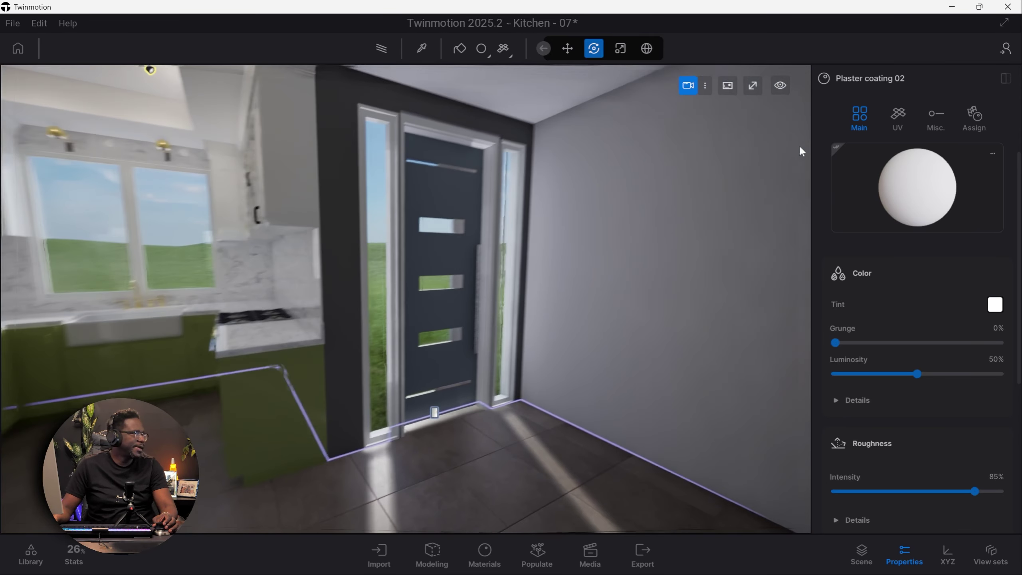
pyautogui.click(680, 165)
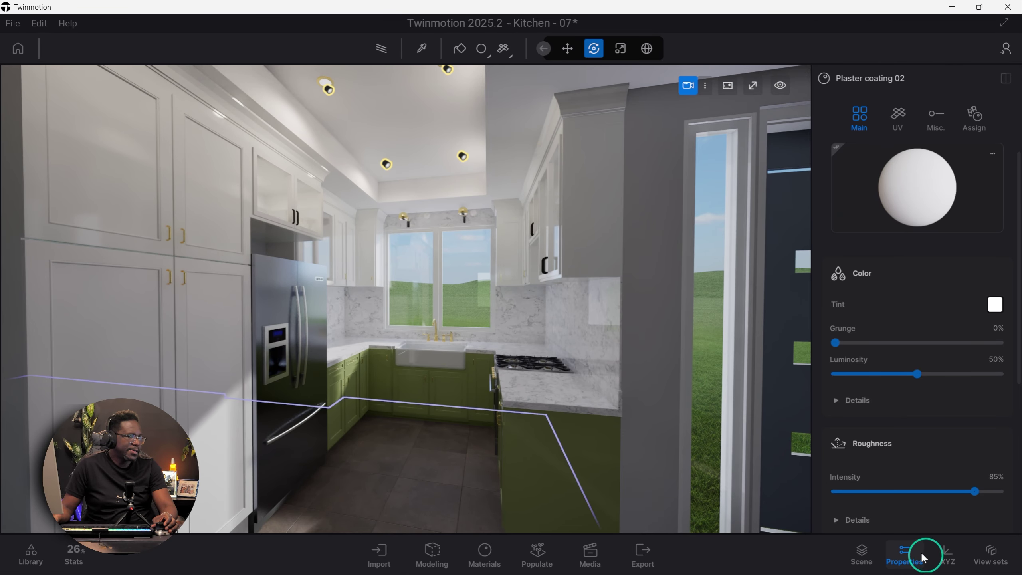
# Step: Check the kitchen reference photo on the Miro board, and open the Kitchen Accessories category in Twinmotion's object library
pyautogui.click(921, 558)
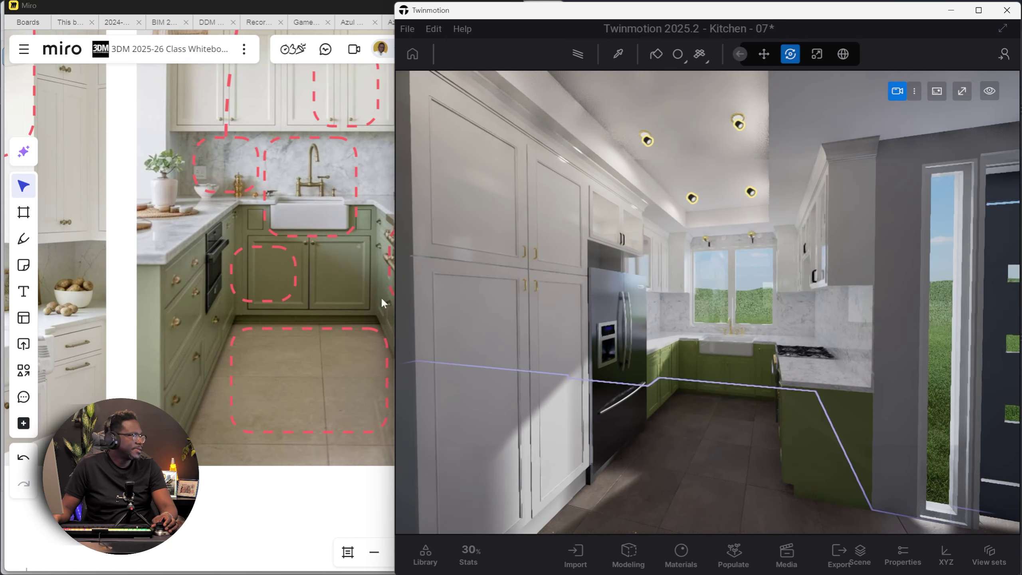
pyautogui.scroll(-5, 259, 218)
pyautogui.moveTo(266, 207); pyautogui.dragTo(227, 333, button='middle')
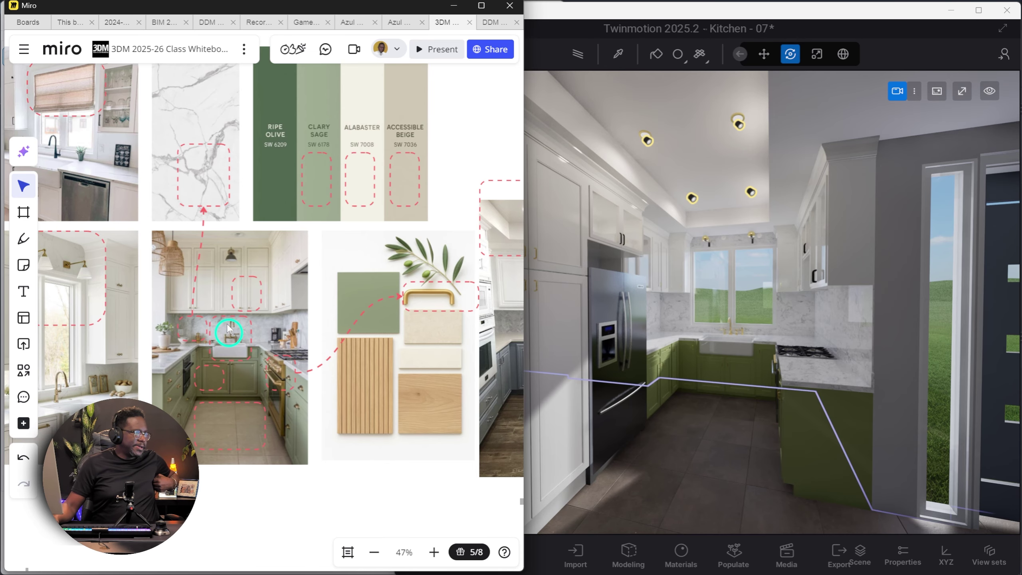
pyautogui.scroll(6, 281, 318)
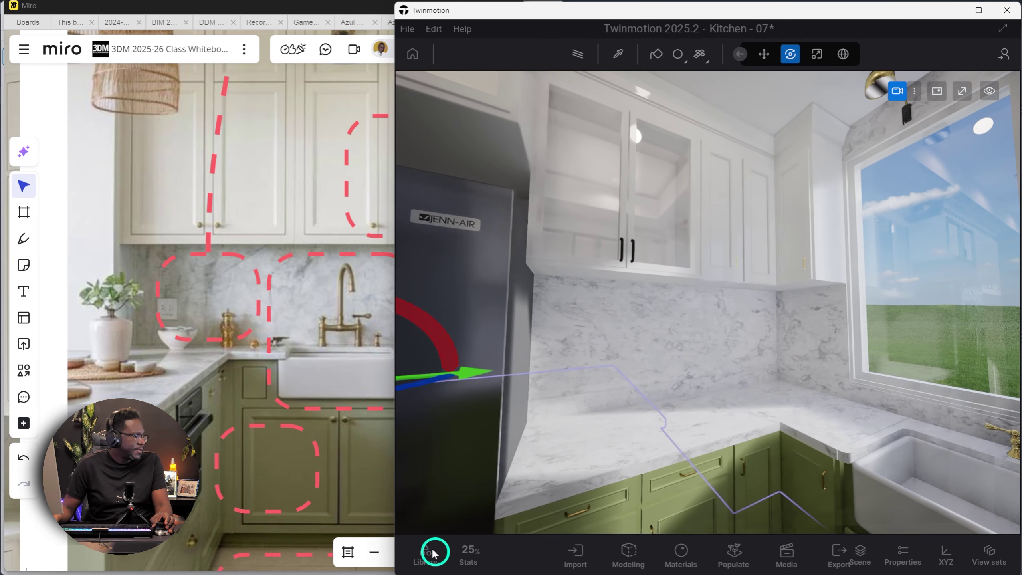
pyautogui.click(425, 553)
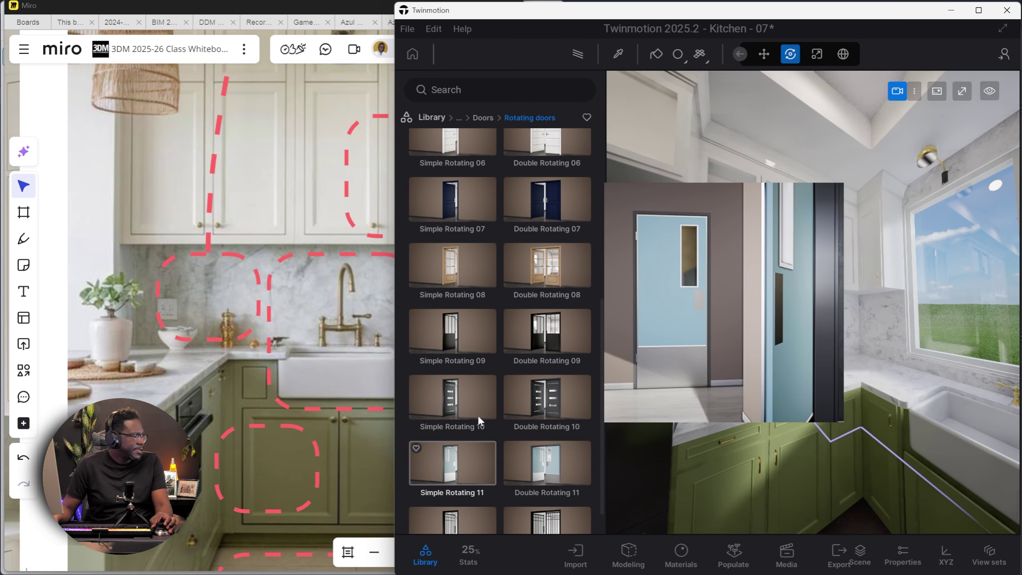
pyautogui.click(469, 116)
pyautogui.click(453, 183)
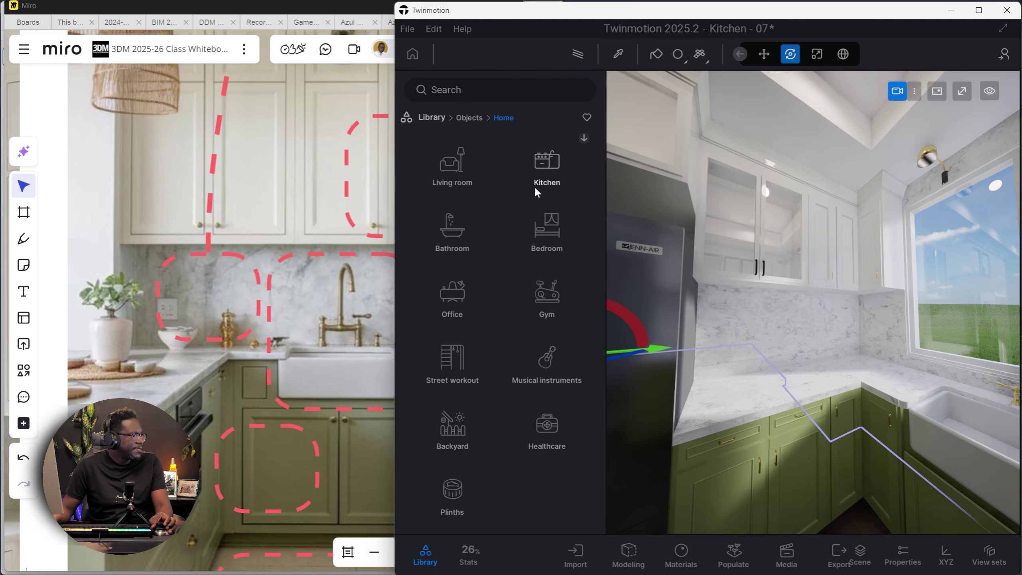
pyautogui.click(547, 177)
pyautogui.click(545, 177)
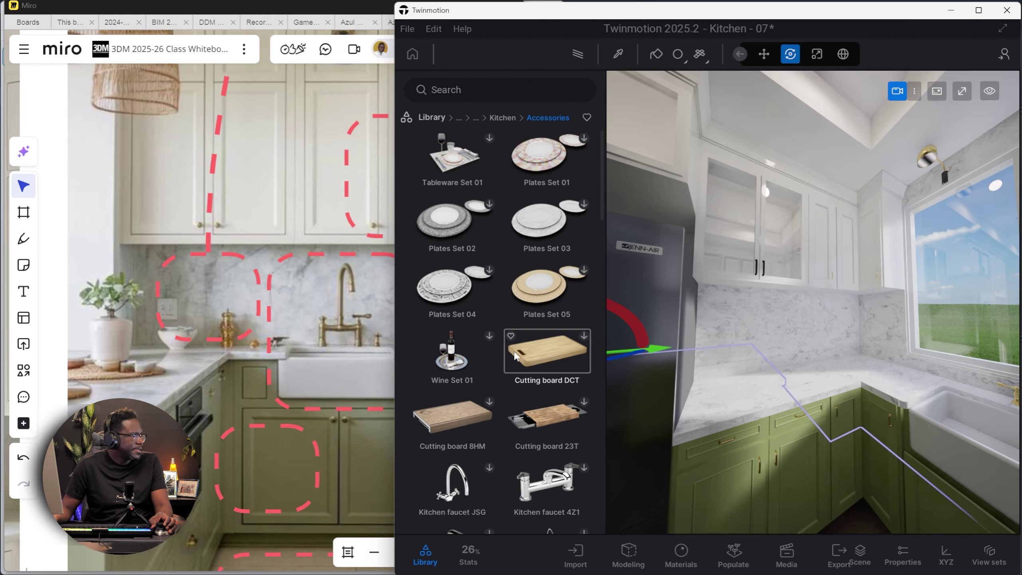
# Step: Download Plate kit 181 from the Kitchen Accessories and place it on the floor of the glass-door wall cabinet
pyautogui.scroll(-10, 543, 379)
pyautogui.scroll(-10, 543, 376)
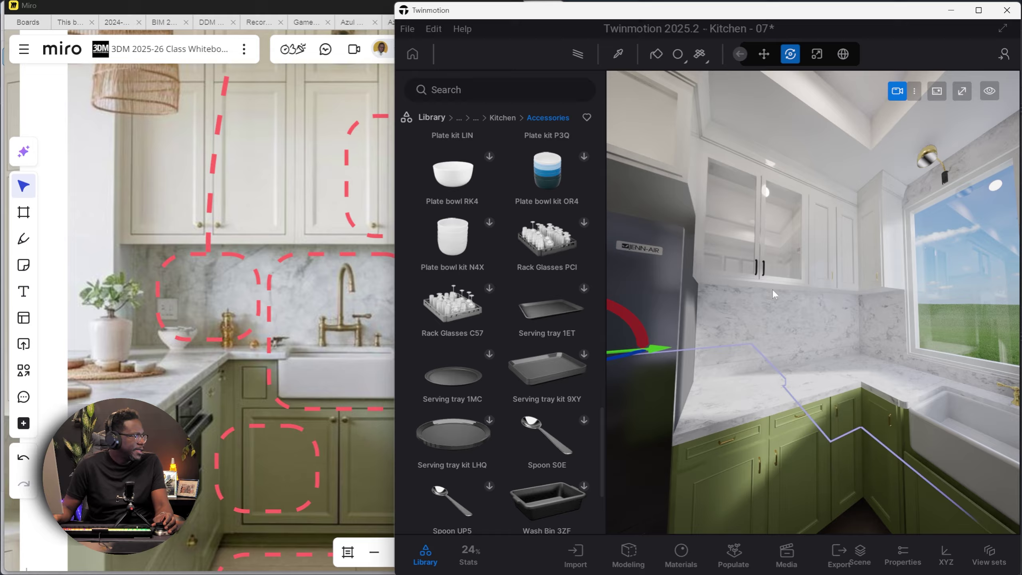
pyautogui.moveTo(772, 290); pyautogui.dragTo(772, 291, button='right')
pyautogui.press('w')
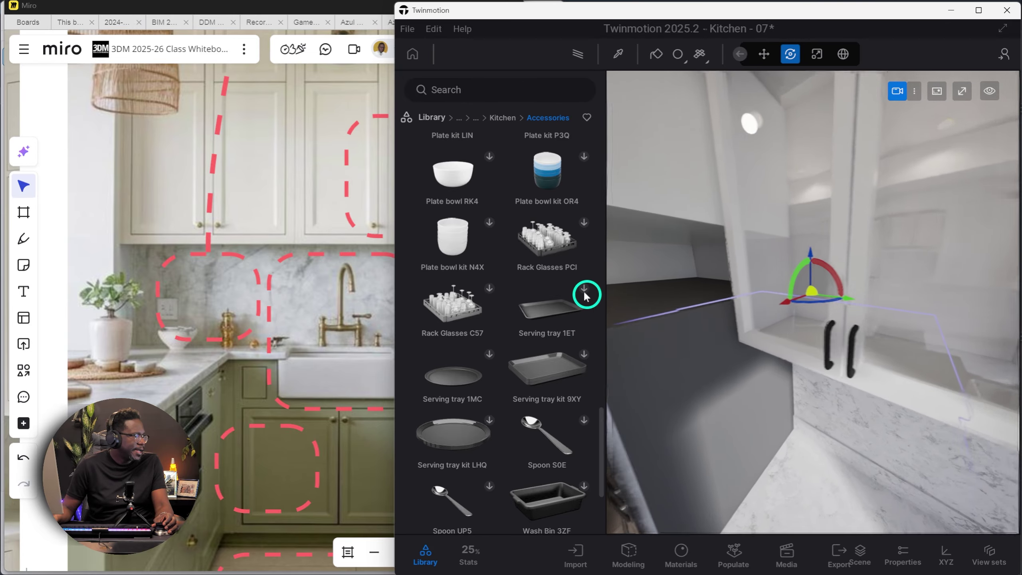
pyautogui.scroll(3, 560, 284)
pyautogui.scroll(1, 561, 284)
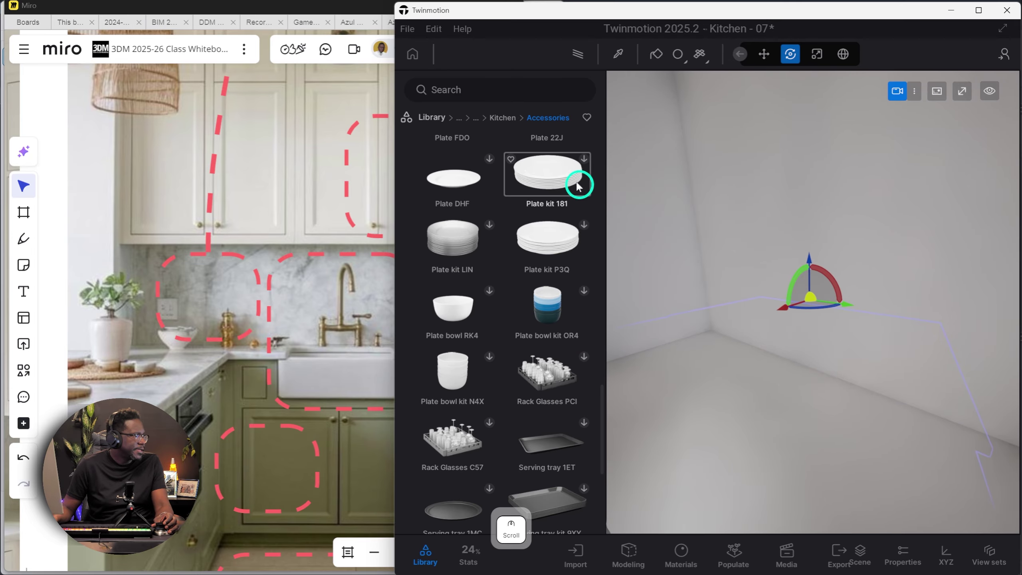
pyautogui.click(585, 161)
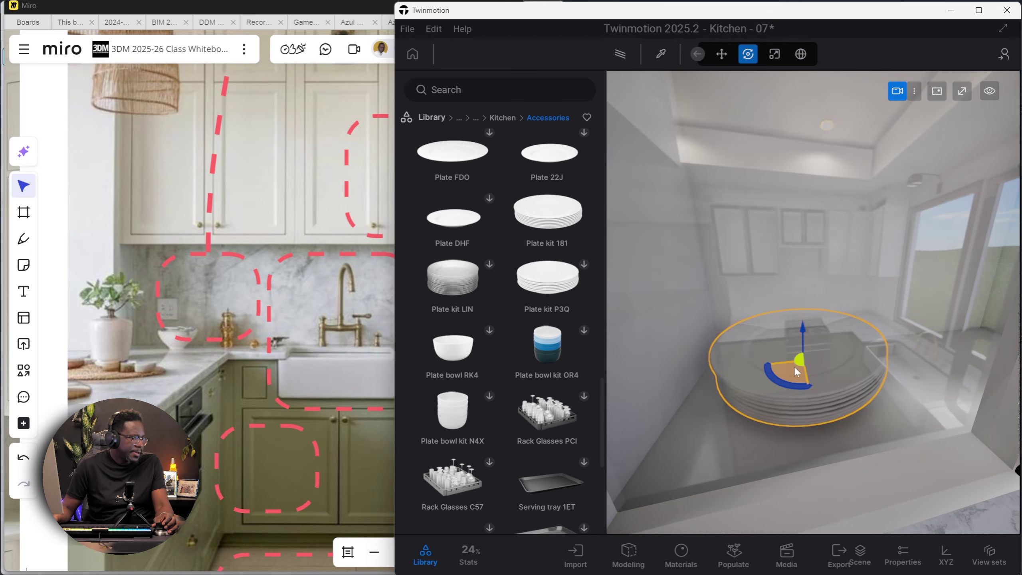
# Step: Duplicate the plate stack toward the far end of the glass-door cabinet's floor
pyautogui.moveTo(797, 369); pyautogui.dragTo(920, 356)
pyautogui.click(474, 364)
pyautogui.scroll(3, 832, 367)
pyautogui.keyDown('shift'); pyautogui.moveTo(832, 367); pyautogui.dragTo(947, 380, button='middle'); pyautogui.keyUp('shift')
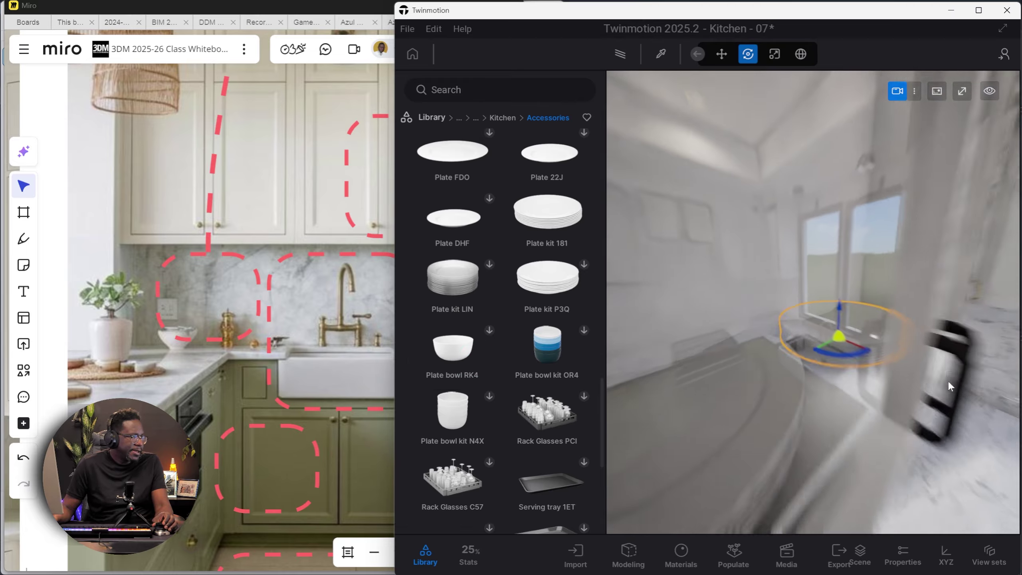
pyautogui.scroll(3, 926, 380)
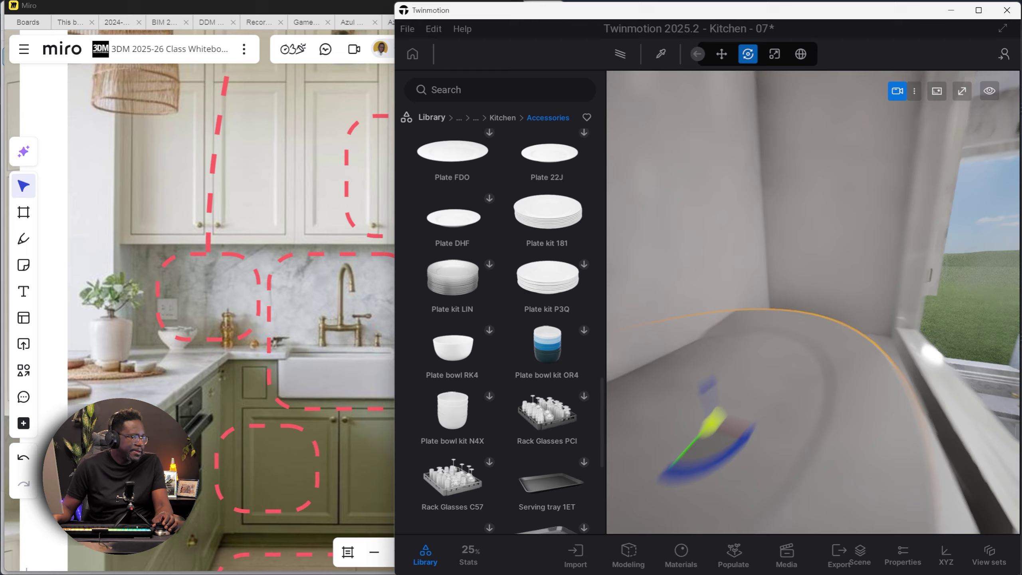
pyautogui.scroll(-3, 926, 402)
pyautogui.keyDown('shift'); pyautogui.moveTo(938, 428); pyautogui.dragTo(777, 428, button='middle'); pyautogui.keyUp('shift')
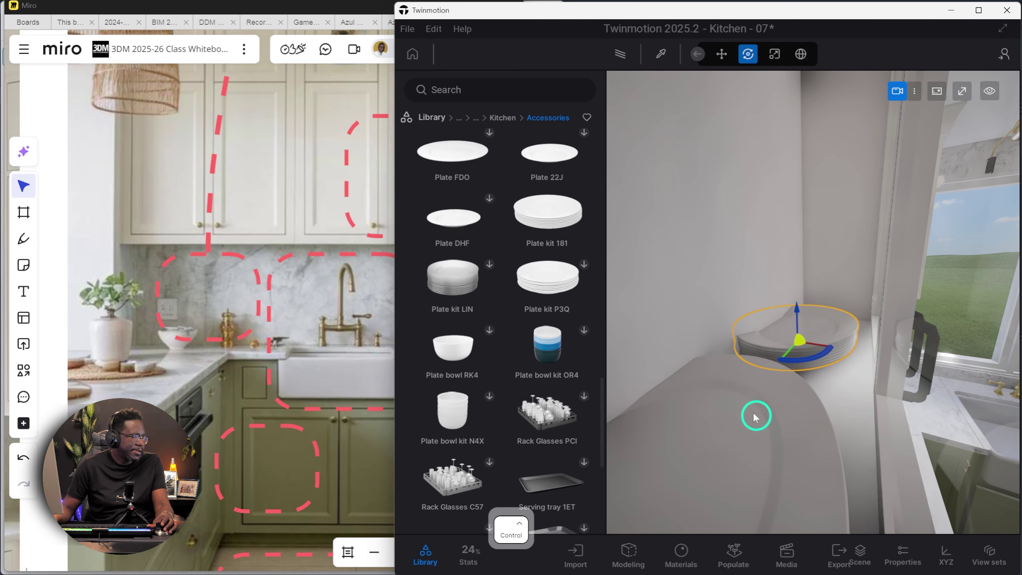
# Step: Scale down the plate stacks and reposition the rear one on the cabinet floor
pyautogui.click(753, 467)
pyautogui.moveTo(793, 447); pyautogui.dragTo(802, 406, button='middle')
pyautogui.press('Tab')
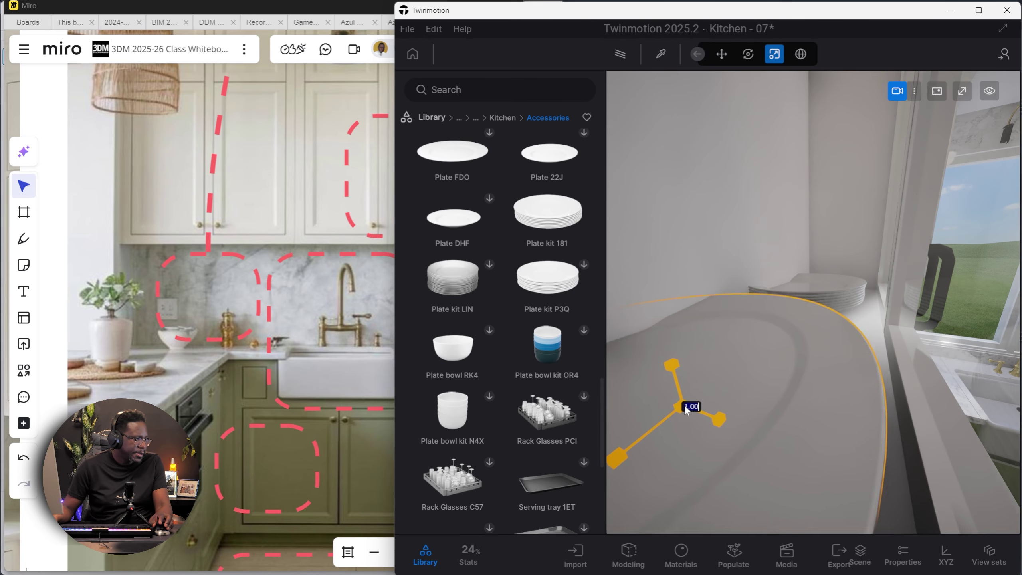
pyautogui.moveTo(687, 408); pyautogui.dragTo(787, 427)
pyautogui.press('Tab')
pyautogui.click(812, 297)
pyautogui.moveTo(818, 317); pyautogui.dragTo(831, 317)
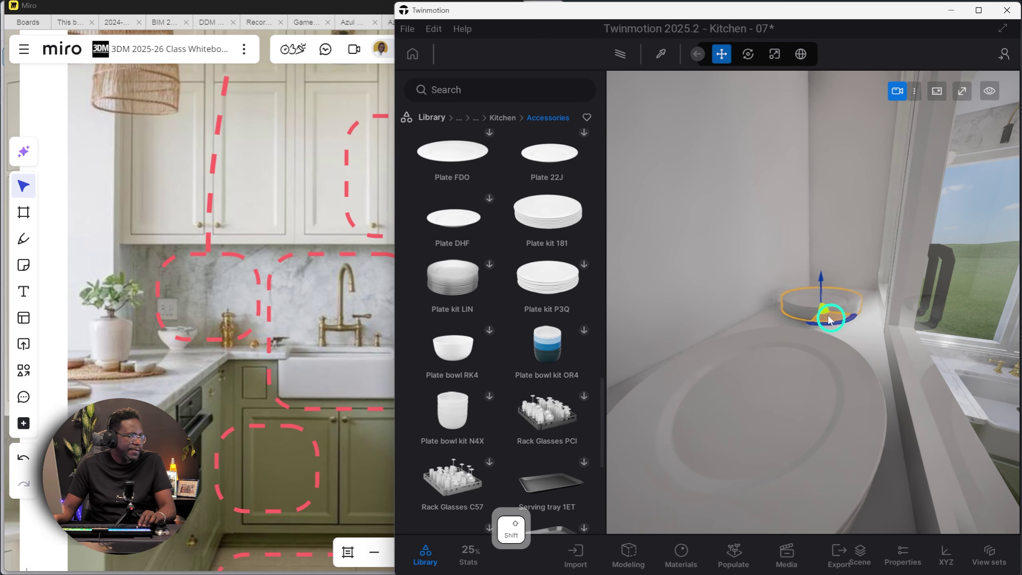
# Step: Copy both plate stacks straight up so that each pile is doubled in height
pyautogui.keyDown('shift'); pyautogui.moveTo(835, 334); pyautogui.dragTo(972, 486, button='middle'); pyautogui.keyUp('shift')
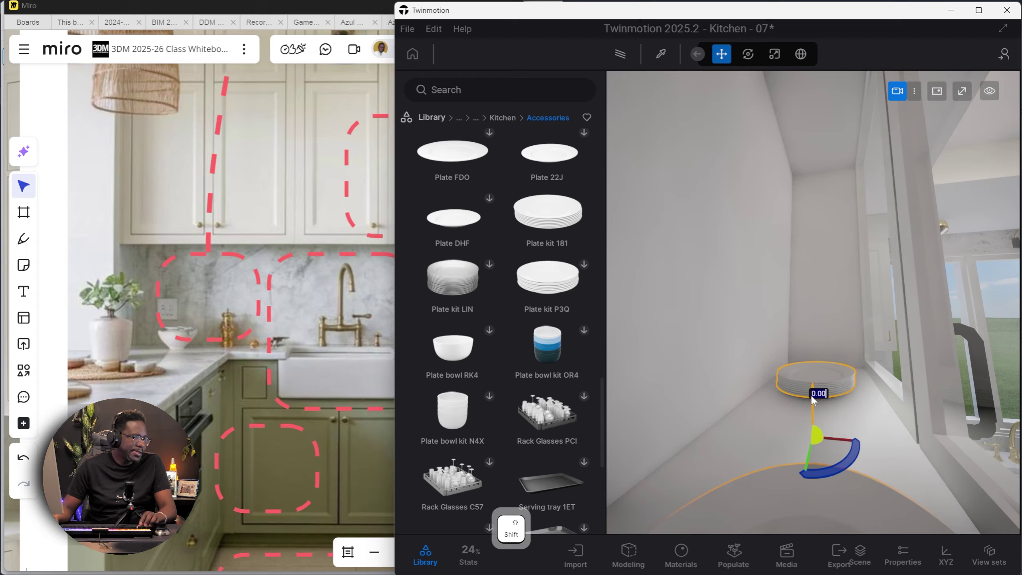
pyautogui.keyDown('shift'); pyautogui.moveTo(812, 398); pyautogui.dragTo(815, 354); pyautogui.keyUp('shift')
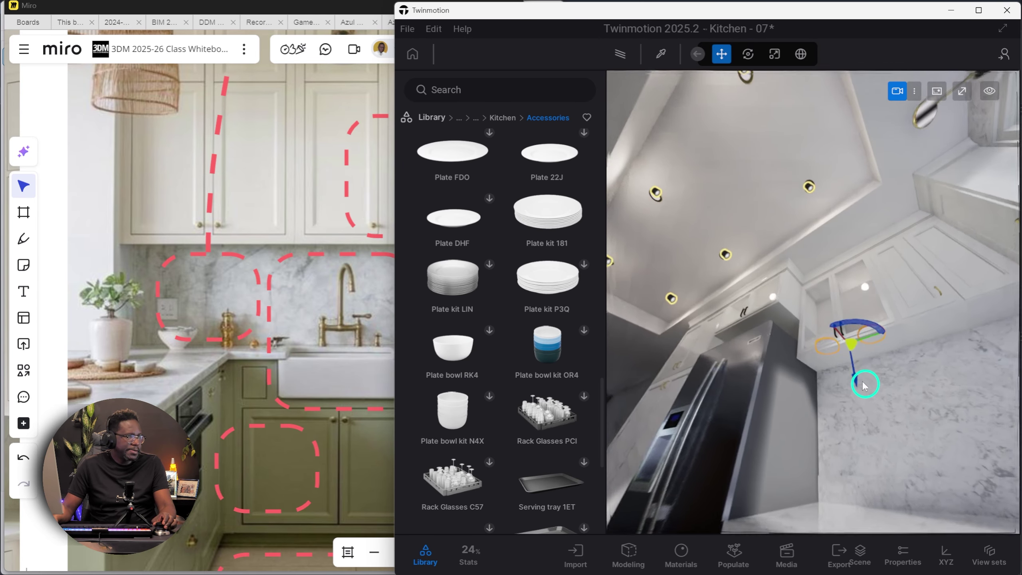
pyautogui.moveTo(862, 385)
pyautogui.keyDown('shift'); pyautogui.mouseDown(button='middle')
pyautogui.moveTo(828, 368)
pyautogui.moveTo(855, 383)
pyautogui.mouseUp(button='middle'); pyautogui.keyUp('shift')
pyautogui.scroll(3, 828, 367)
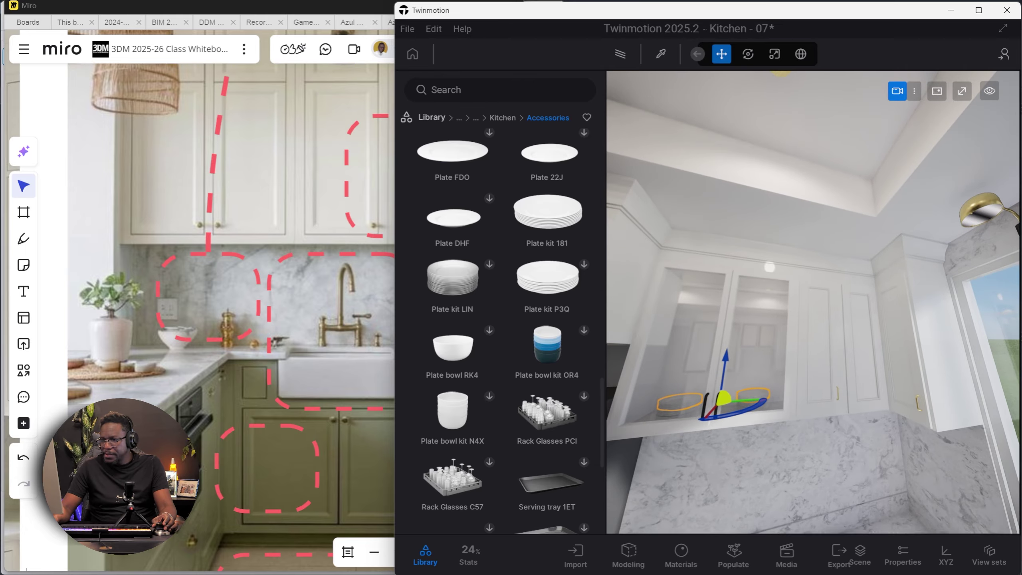
# Step: Switch to SketchUp and draw a thin shelf-profile rectangle across the inner end wall of the glass-door wall cabinet
pyautogui.hotkey('alt', 'Tab')
pyautogui.moveTo(308, 297); pyautogui.dragTo(308, 296, button='middle')
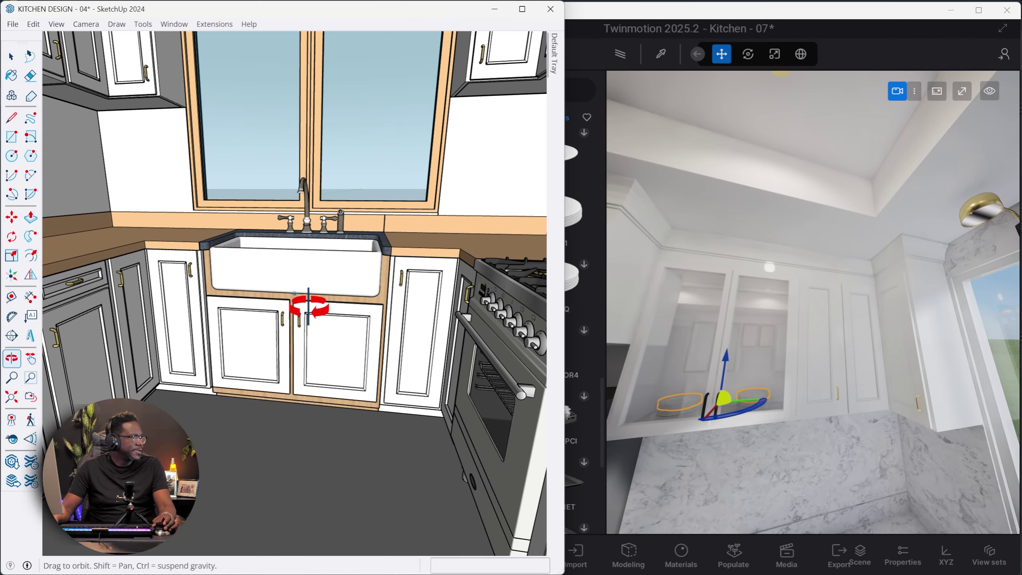
pyautogui.scroll(10, 308, 297)
pyautogui.scroll(5, 510, 388)
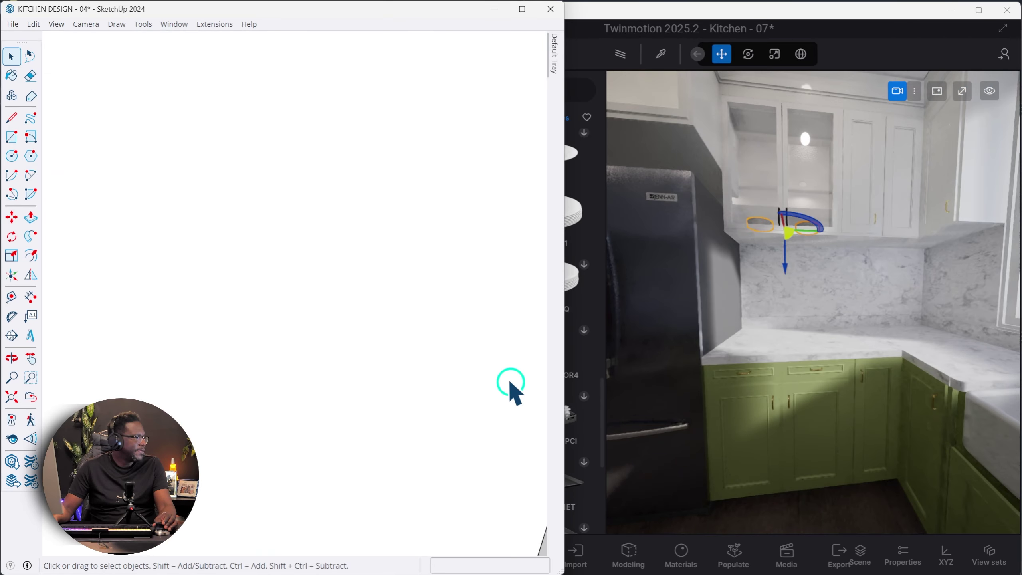
pyautogui.scroll(-3, 391, 388)
pyautogui.scroll(2, 459, 334)
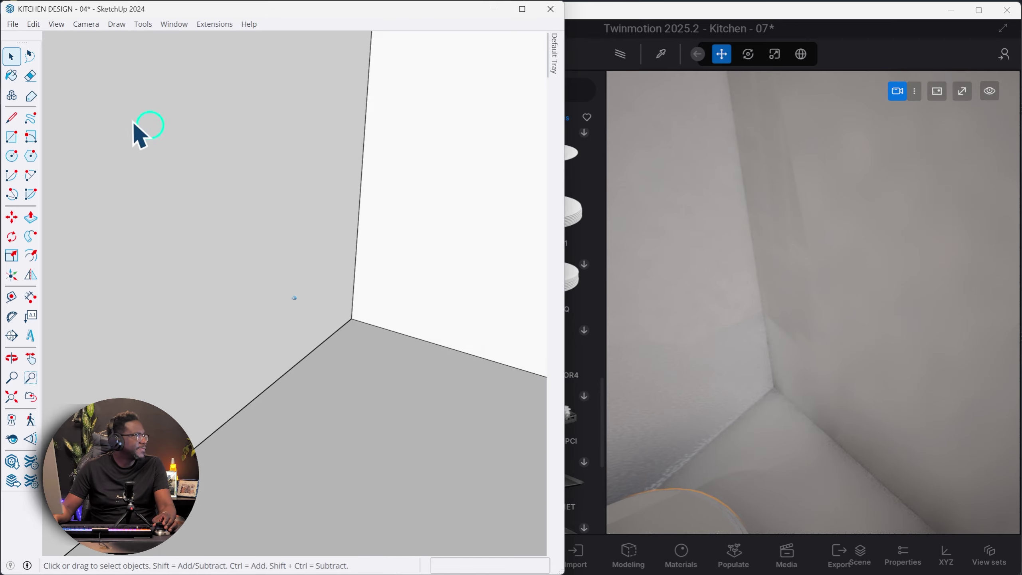
pyautogui.click(11, 137)
pyautogui.scroll(2, 378, 211)
pyautogui.scroll(-3, 379, 211)
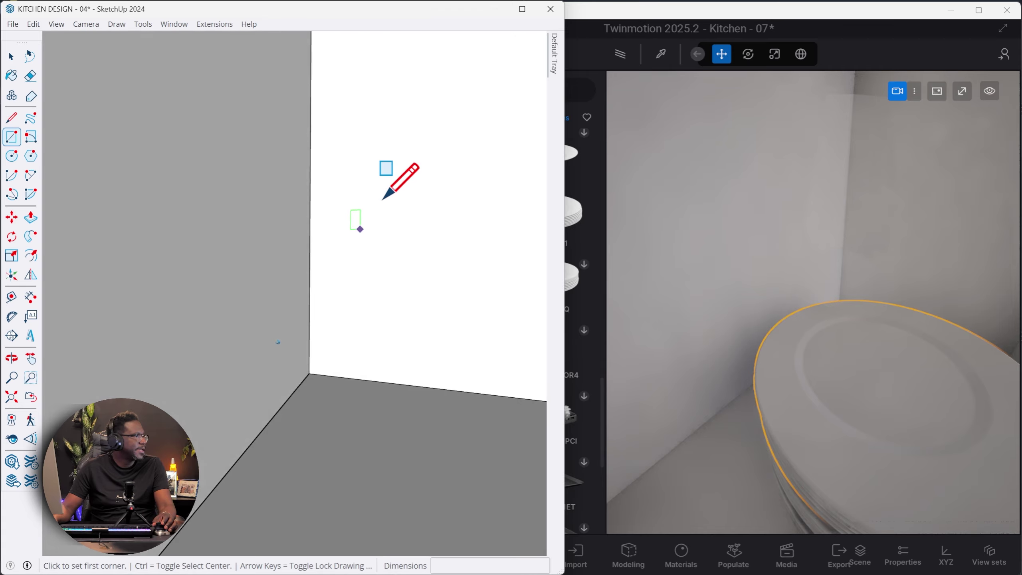
pyautogui.click(255, 180)
pyautogui.click(474, 192)
pyautogui.press('space')
# Step: Make the rectangle a component and Push/Pull it along the cabinet's interior to form a shelf
pyautogui.doubleClick(380, 199)
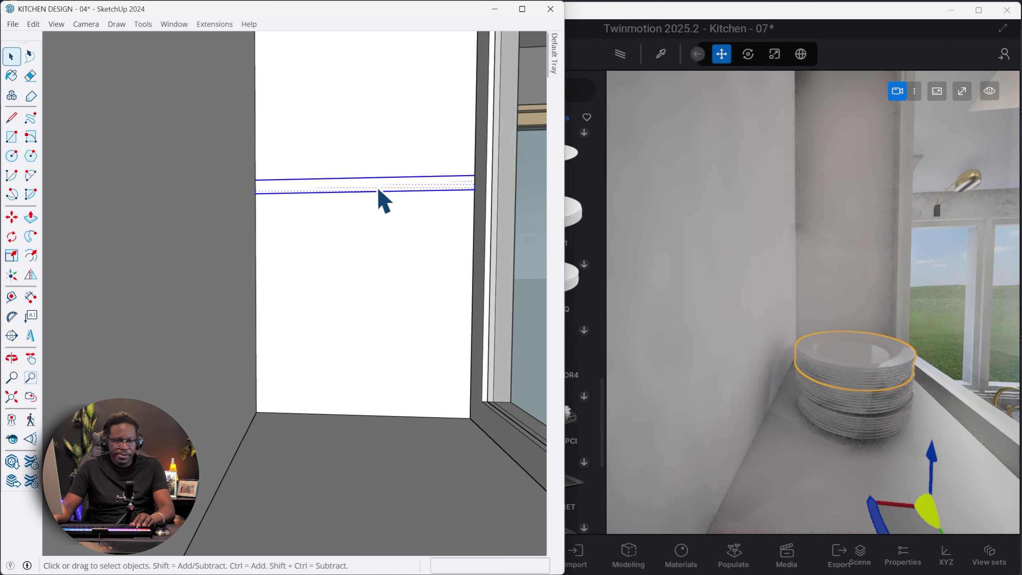
pyautogui.press('g')
pyautogui.press('Return')
pyautogui.press('p')
pyautogui.scroll(-3, 328, 164)
pyautogui.scroll(4, 501, 354)
pyautogui.scroll(-2, 395, 453)
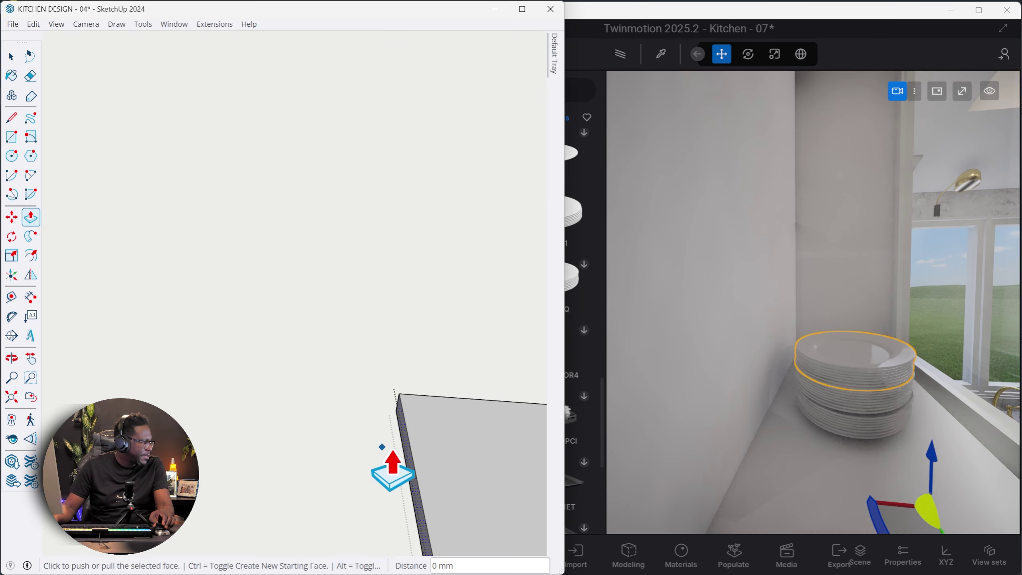
pyautogui.click(415, 453)
pyautogui.click(77, 439)
pyautogui.scroll(-3, 467, 456)
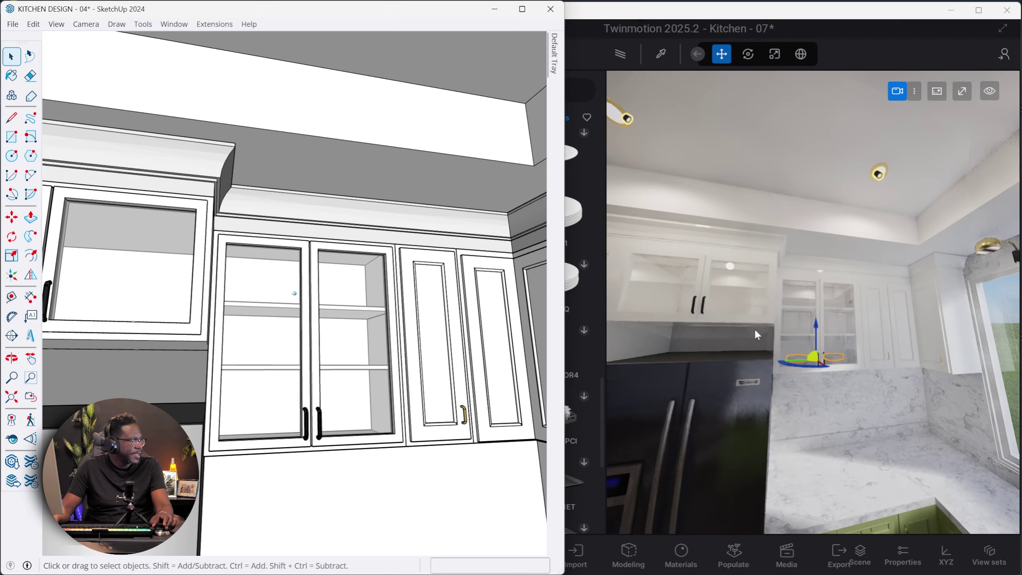
pyautogui.scroll(-5, 326, 388)
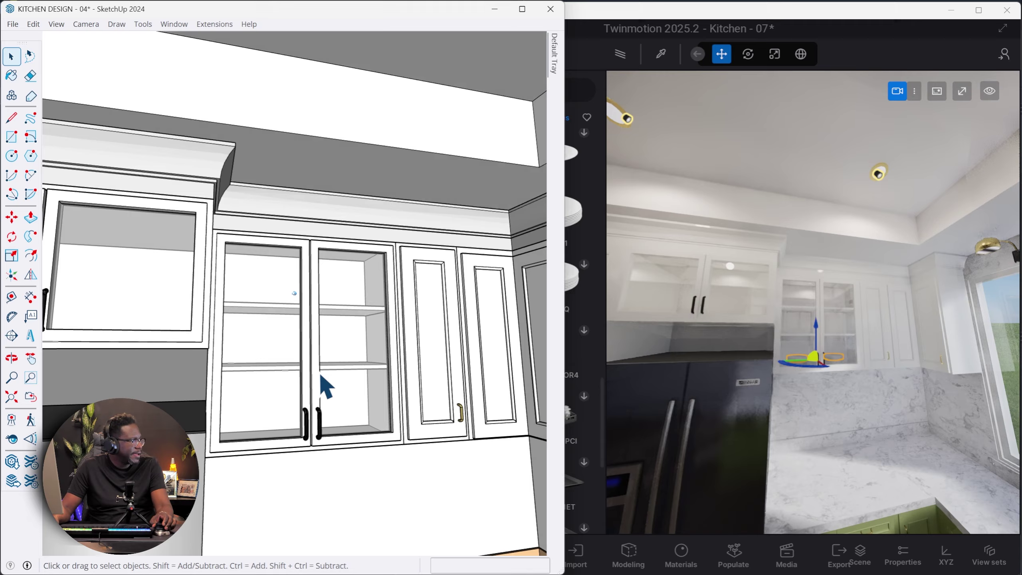
# Step: Switch back to Twinmotion, maximize its window and browse the Kitchen Accessories and Food objects for suitable decor
pyautogui.click(719, 16)
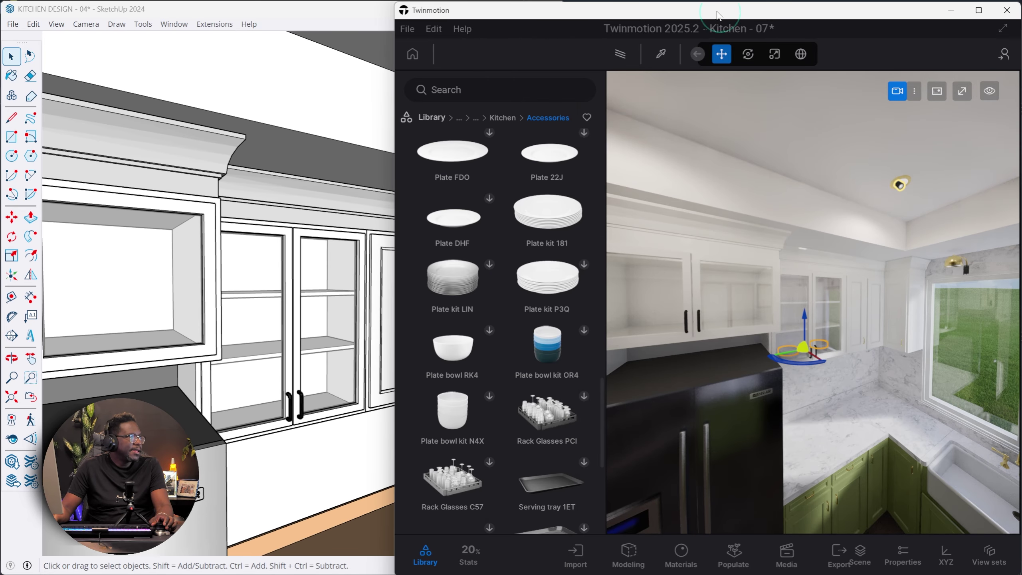
pyautogui.click(978, 10)
pyautogui.moveTo(417, 390); pyautogui.dragTo(421, 392)
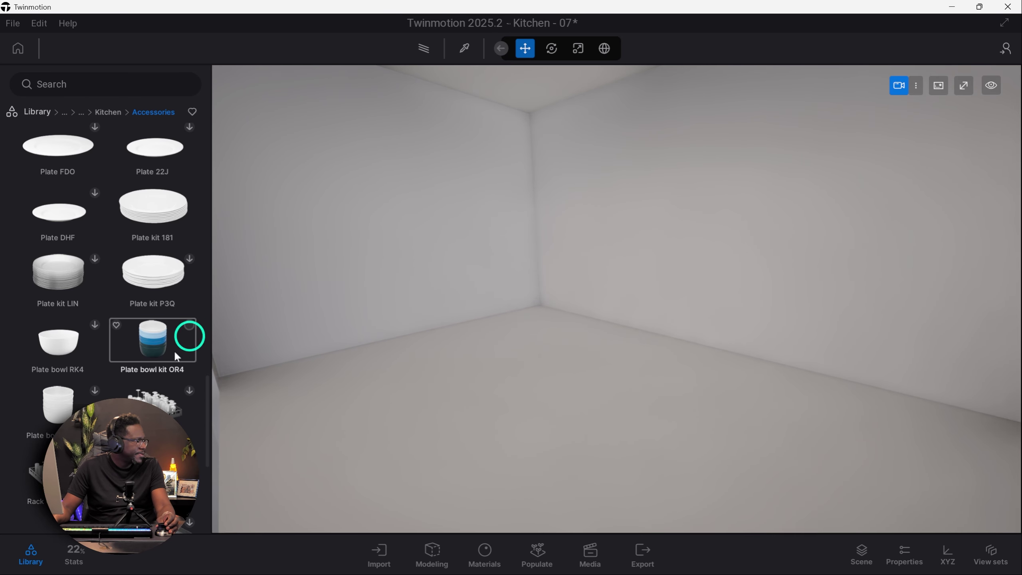
pyautogui.scroll(-10, 147, 354)
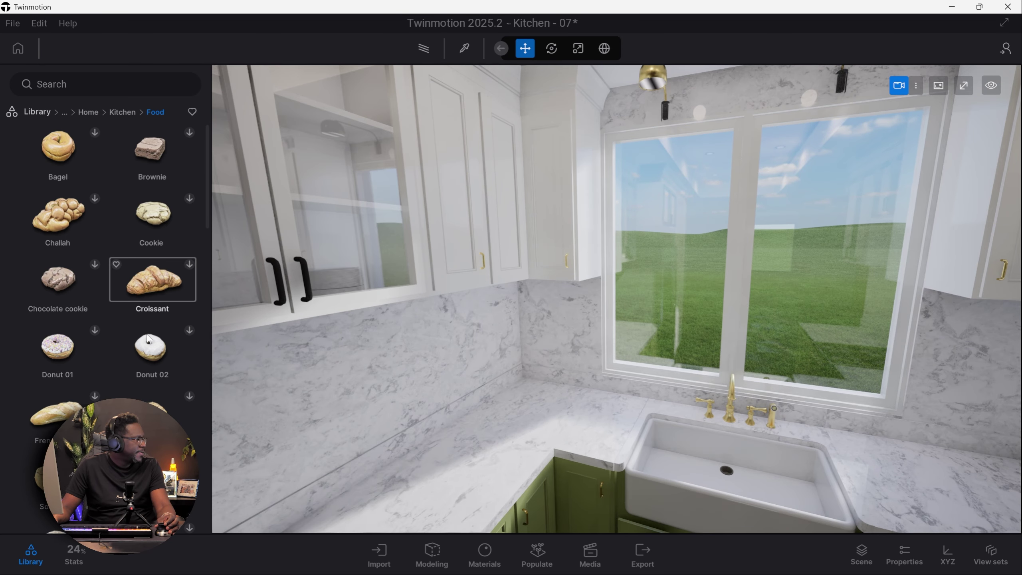
pyautogui.scroll(-12, 143, 335)
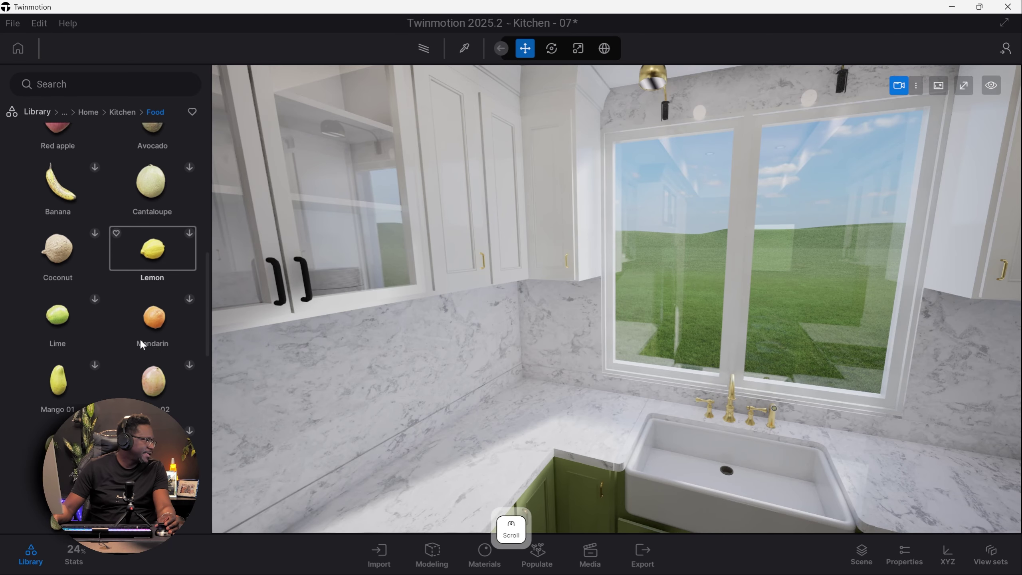
pyautogui.scroll(-3, 136, 340)
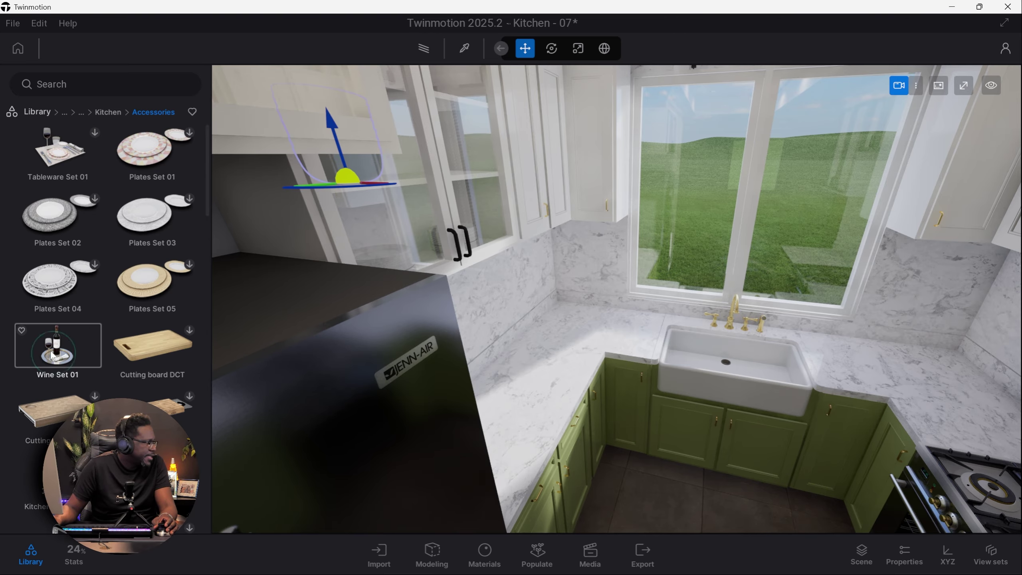
# Step: Place Wine Set 01 on the countertop beside the sink and adjust its position in the corner
pyautogui.moveTo(52, 355); pyautogui.dragTo(610, 330)
pyautogui.press('f')
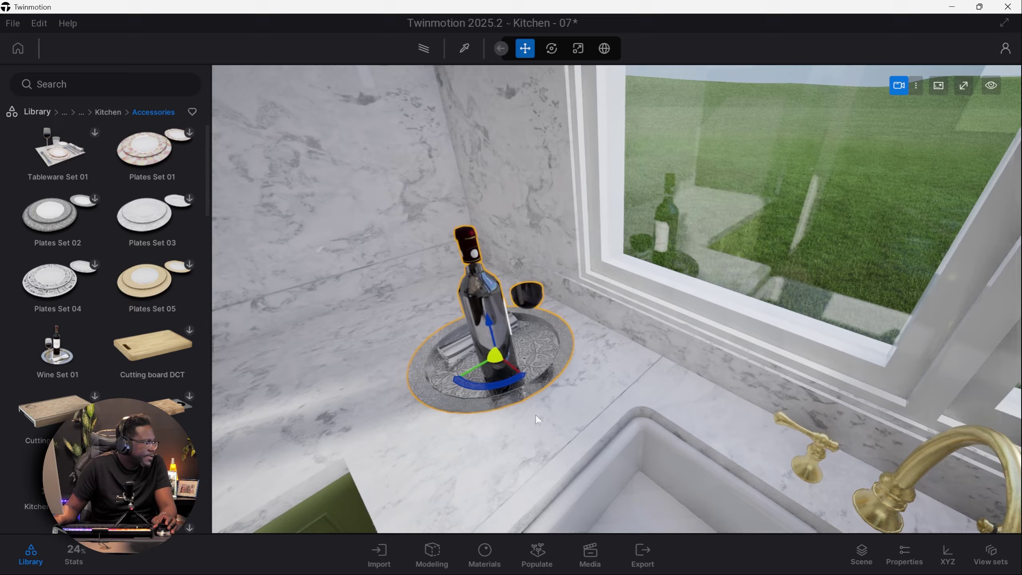
pyautogui.scroll(-5, 535, 417)
pyautogui.click(512, 390)
pyautogui.click(591, 358)
pyautogui.moveTo(595, 365); pyautogui.dragTo(483, 360)
pyautogui.scroll(-3, 483, 360)
# Step: Add Orchid 05 from the Living room plants to the countertop beside the fridge
pyautogui.click(111, 111)
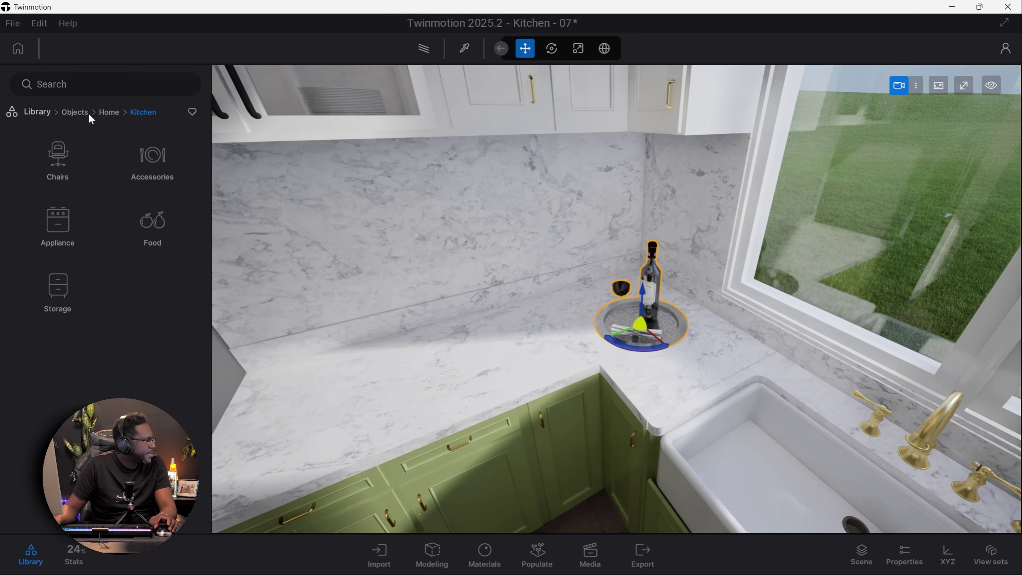
pyautogui.click(108, 114)
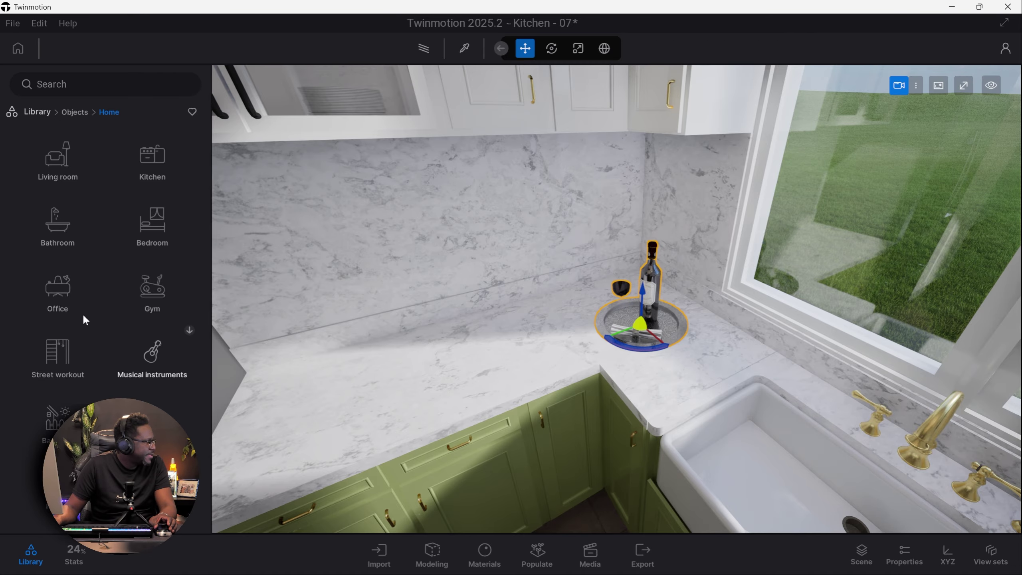
pyautogui.click(54, 161)
pyautogui.click(155, 229)
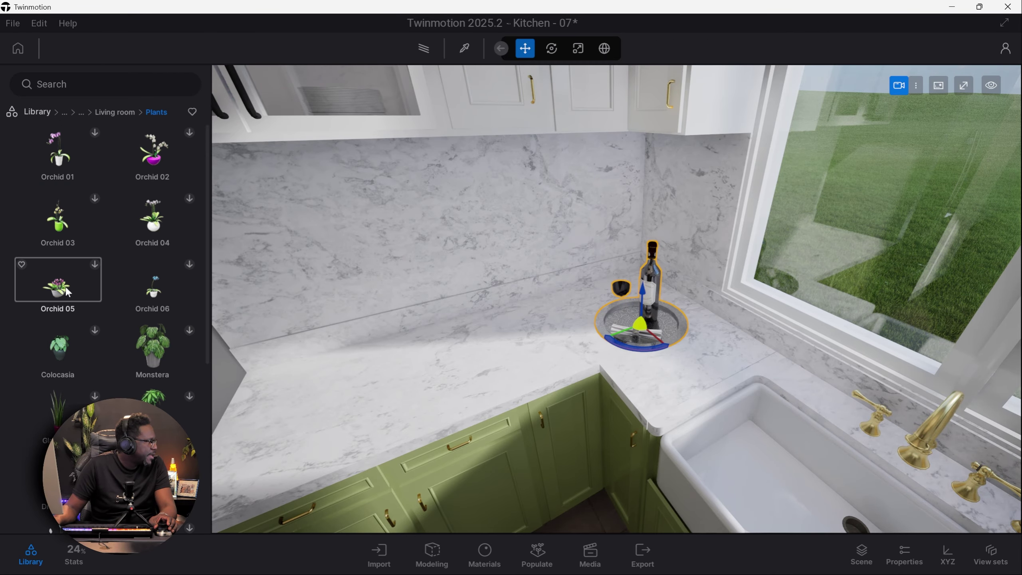
pyautogui.moveTo(47, 340); pyautogui.dragTo(244, 423)
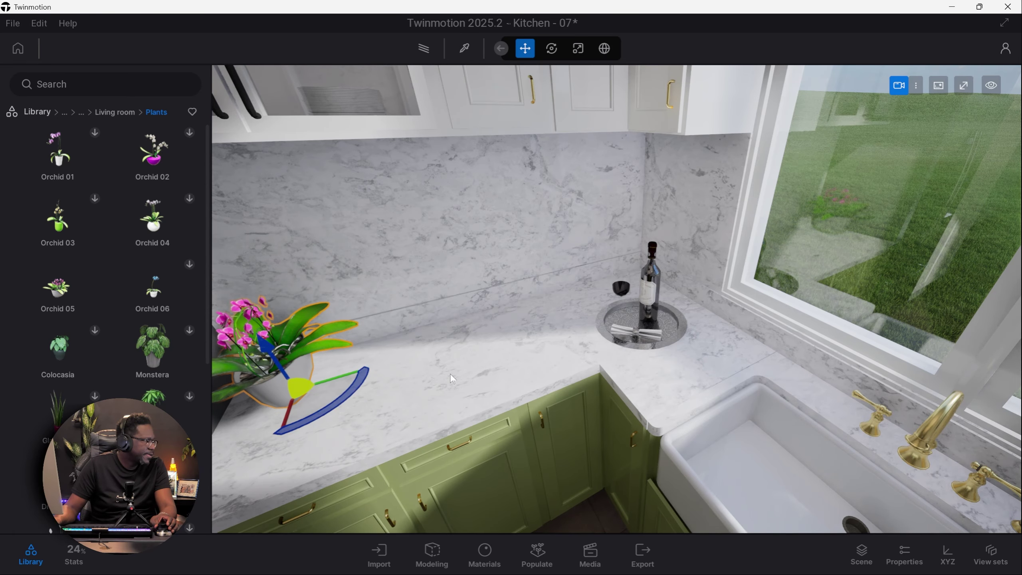
# Step: Move the wine set from the sink corner to the countertop in front of the cooktop's near side
pyautogui.scroll(-2, 451, 373)
pyautogui.moveTo(450, 373); pyautogui.dragTo(551, 327, button='right')
pyautogui.press('s')
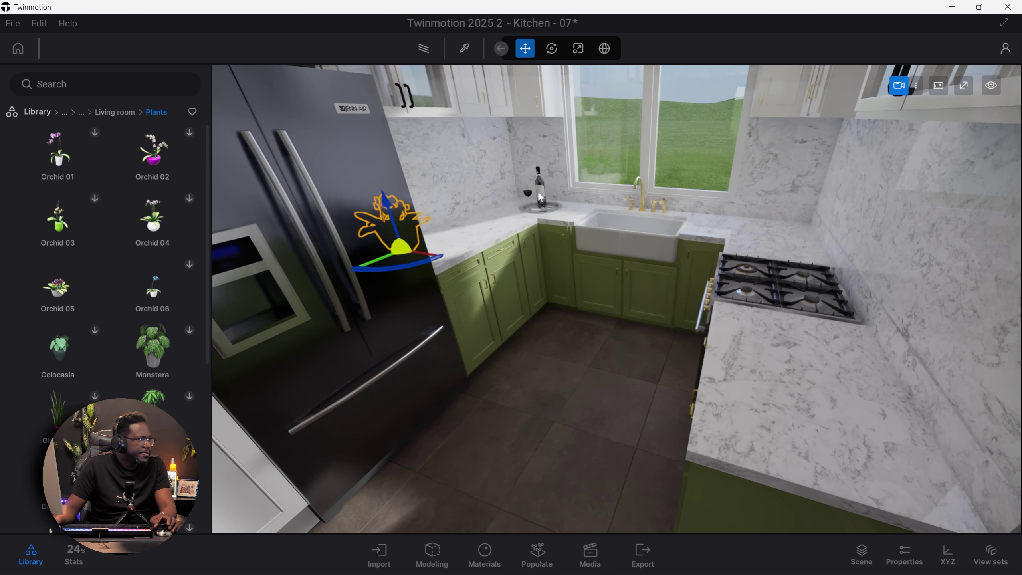
pyautogui.click(540, 204)
pyautogui.moveTo(542, 216); pyautogui.dragTo(688, 374)
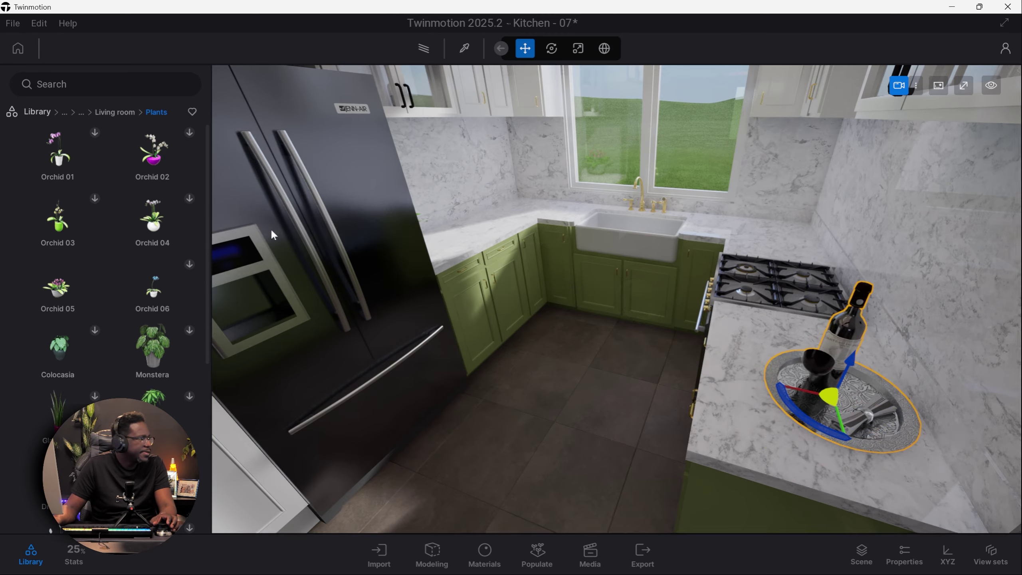
# Step: Add the Vases decoration in the counter corner by the cooktop and the Pastry robot NAK appliance in the corner near the fridge
pyautogui.scroll(-5, 49, 354)
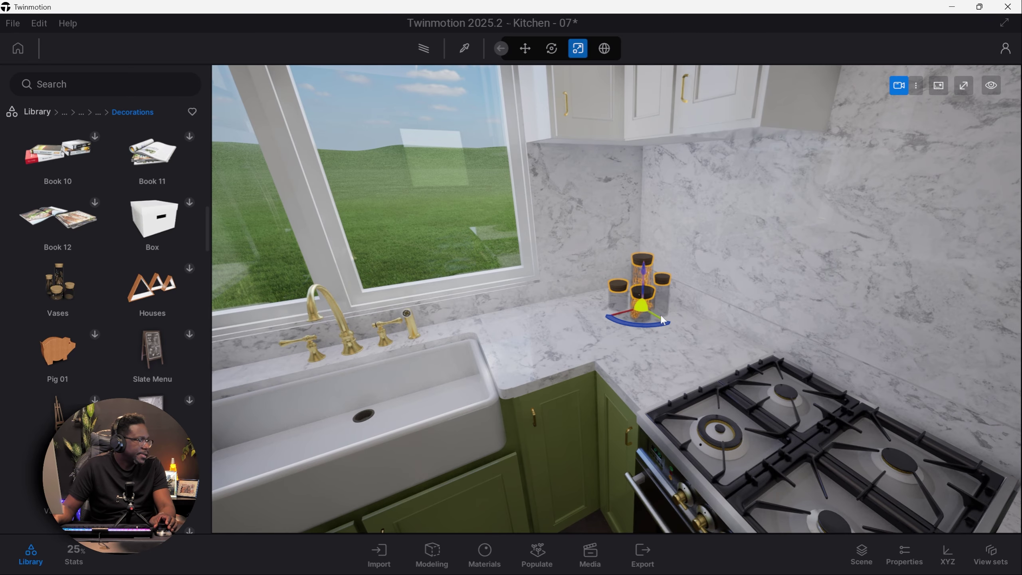
pyautogui.click(98, 111)
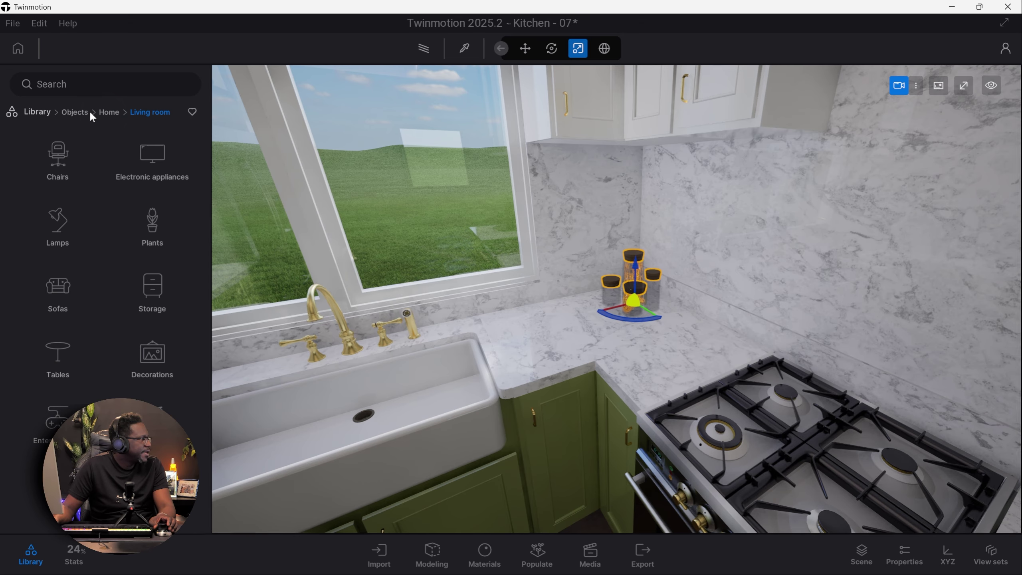
pyautogui.click(105, 114)
pyautogui.click(133, 173)
pyautogui.click(82, 240)
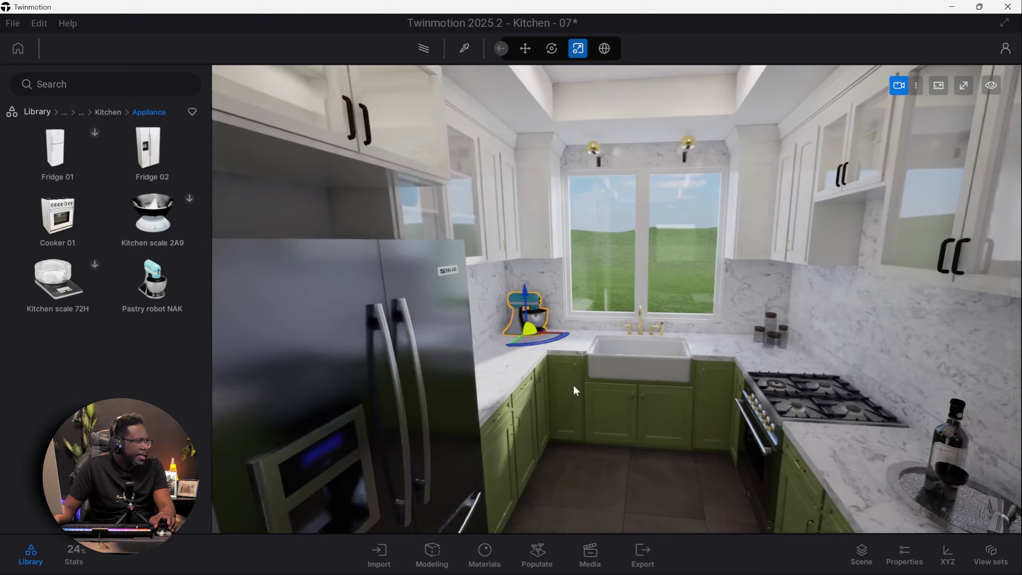
# Step: Examine the outlet and switch plates on the cooktop wall in both SketchUp and Twinmotion
pyautogui.moveTo(573, 386); pyautogui.dragTo(811, 365, button='right')
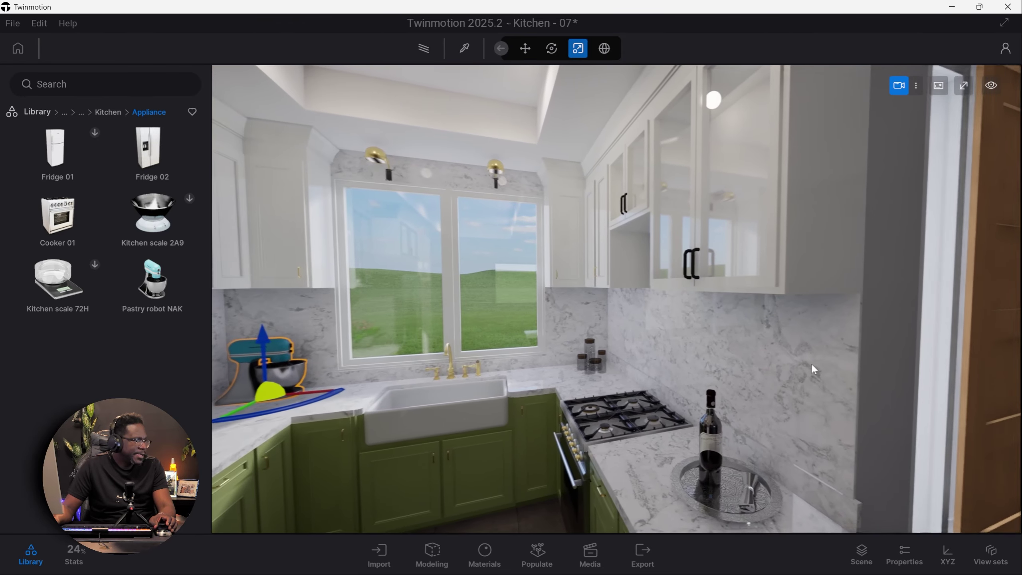
pyautogui.moveTo(572, 318); pyautogui.dragTo(686, 353, button='right')
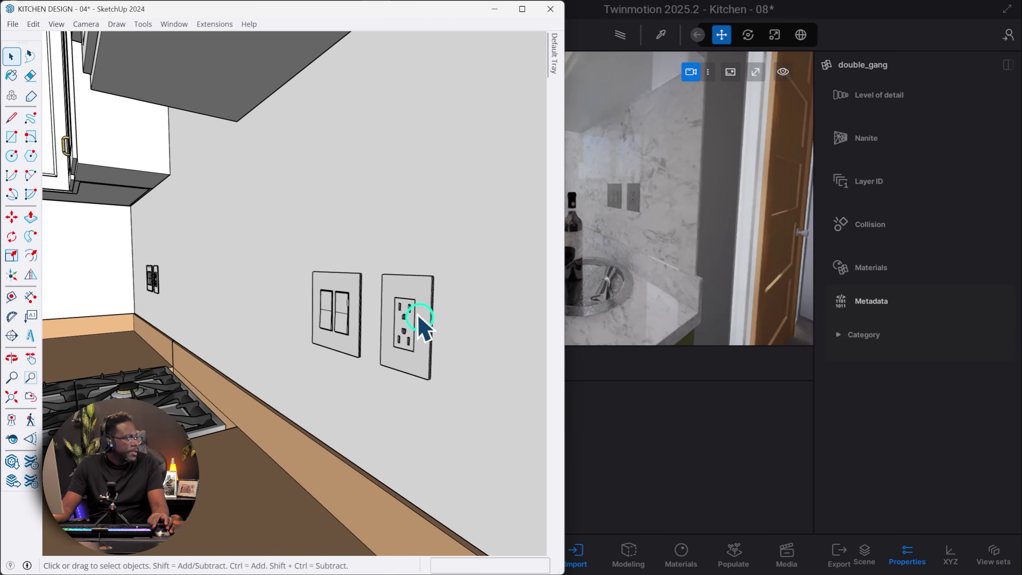
pyautogui.click(406, 313)
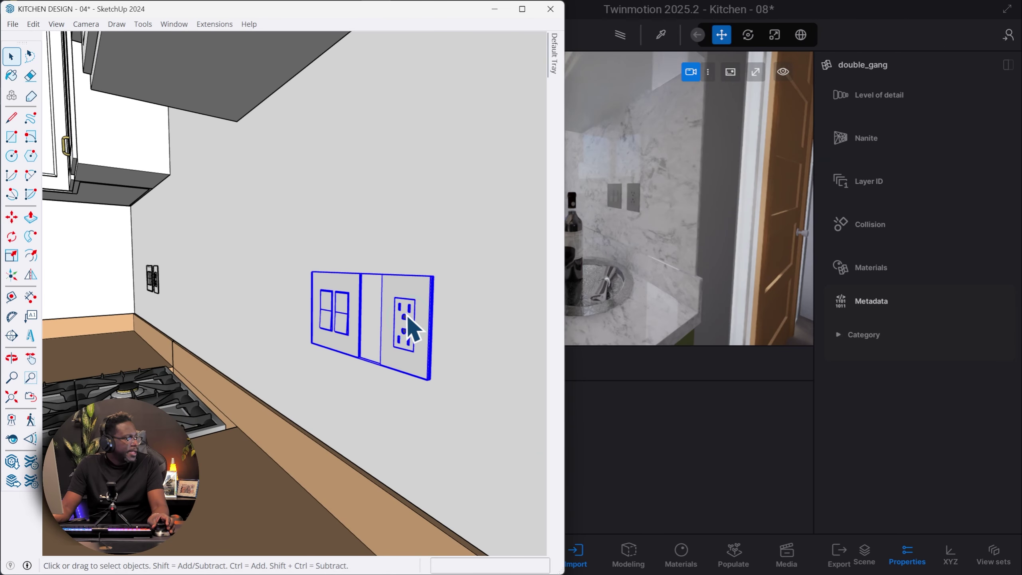
pyautogui.click(654, 208)
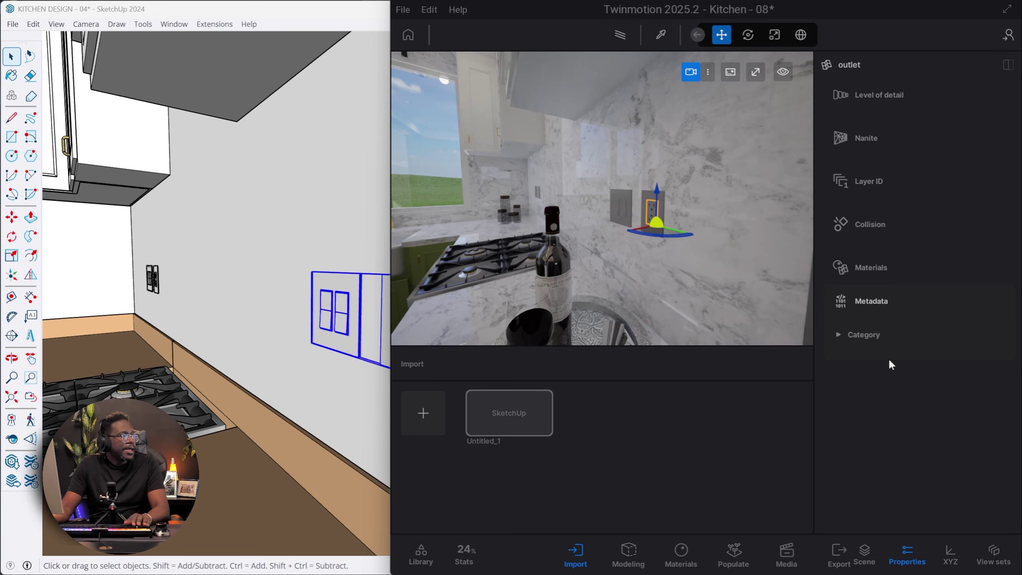
pyautogui.click(907, 554)
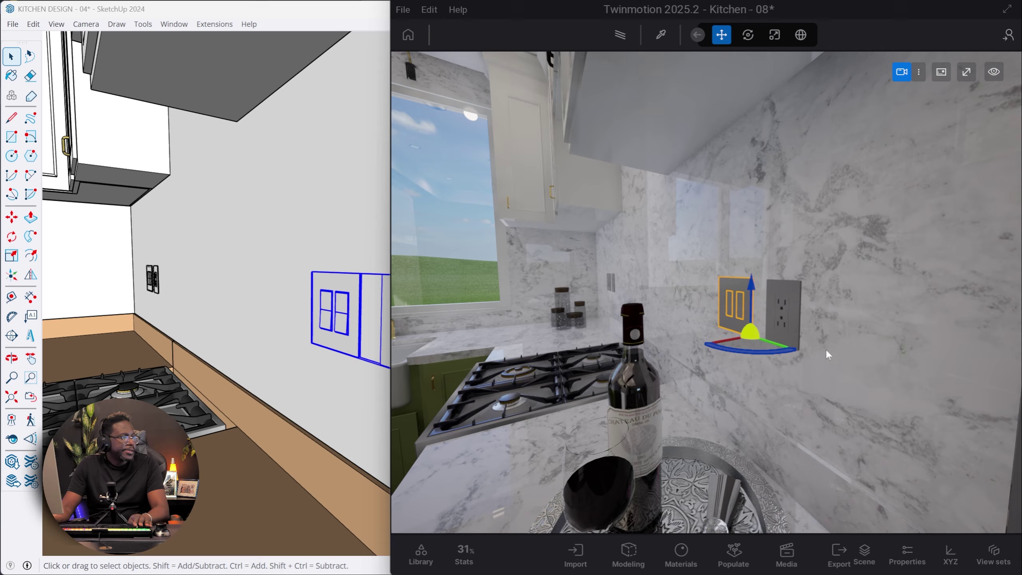
# Step: Sample the white_plastic material from the outlet plate beside the cooktop and lighten its tint to E2E2E2
pyautogui.click(661, 35)
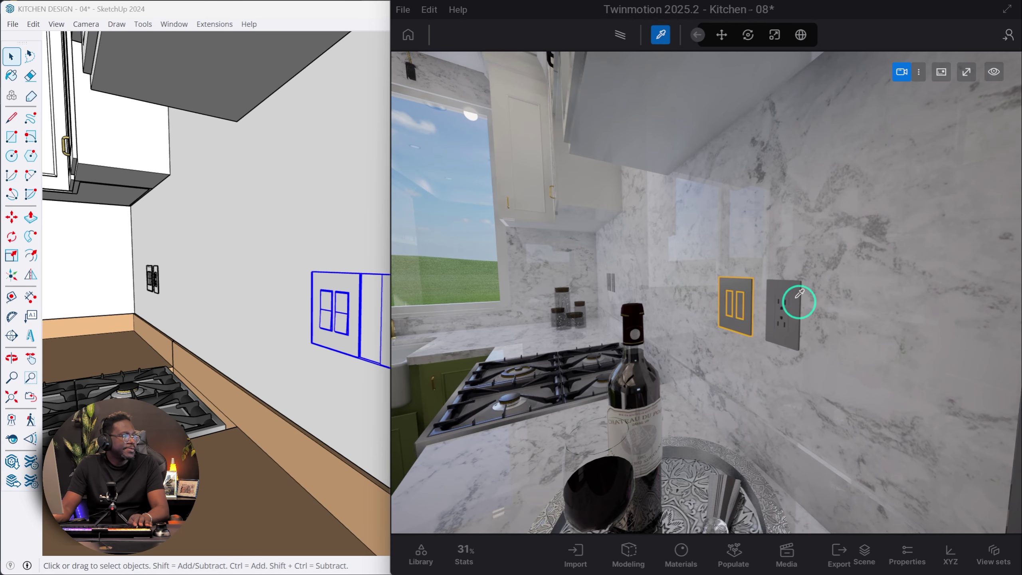
pyautogui.click(792, 302)
pyautogui.click(997, 294)
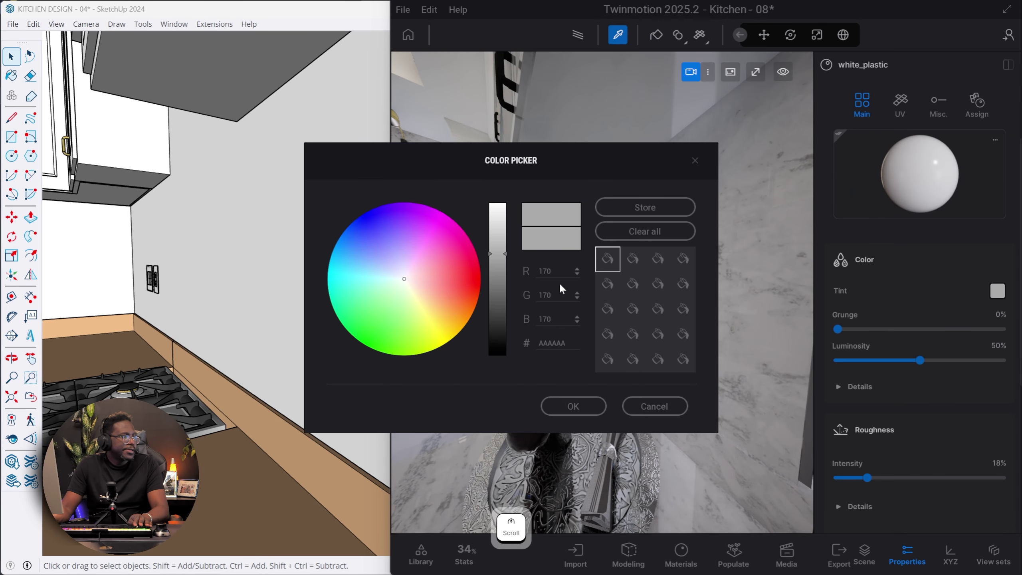
pyautogui.moveTo(862, 362); pyautogui.dragTo(865, 351)
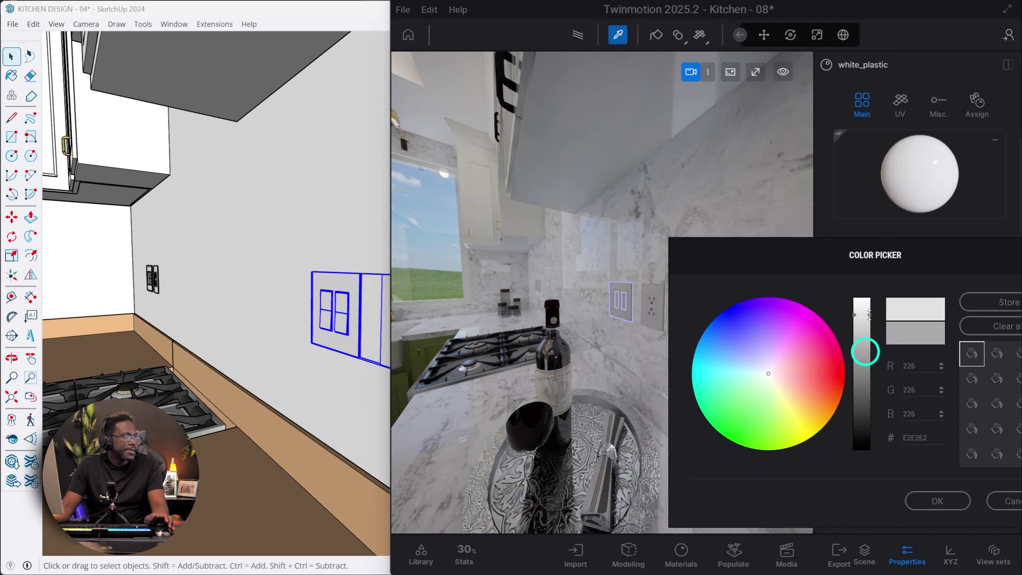
pyautogui.click(930, 497)
# Step: Examine the outlet and switch plates on the wall behind the orchid and mixer in both SketchUp and Twinmotion
pyautogui.moveTo(573, 241)
pyautogui.mouseDown(button='right')
pyautogui.moveTo(604, 269)
pyautogui.moveTo(777, 522)
pyautogui.moveTo(583, 453)
pyautogui.moveTo(491, 372)
pyautogui.mouseUp(button='right')
pyautogui.moveTo(171, 299); pyautogui.dragTo(232, 309, button='middle')
pyautogui.scroll(5, 233, 309)
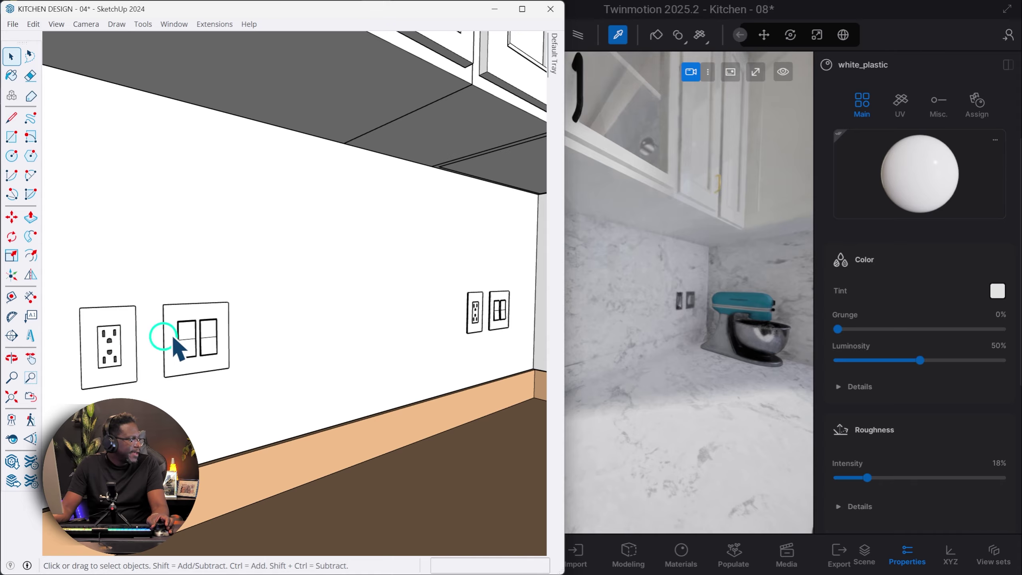
pyautogui.click(841, 349)
pyautogui.scroll(-5, 518, 318)
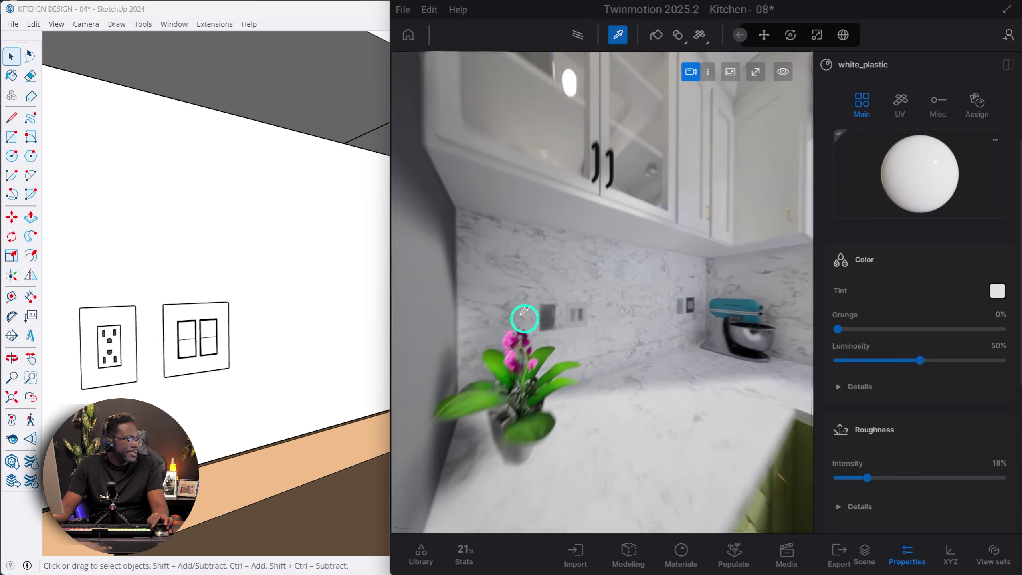
pyautogui.scroll(8, 524, 318)
pyautogui.press('Escape')
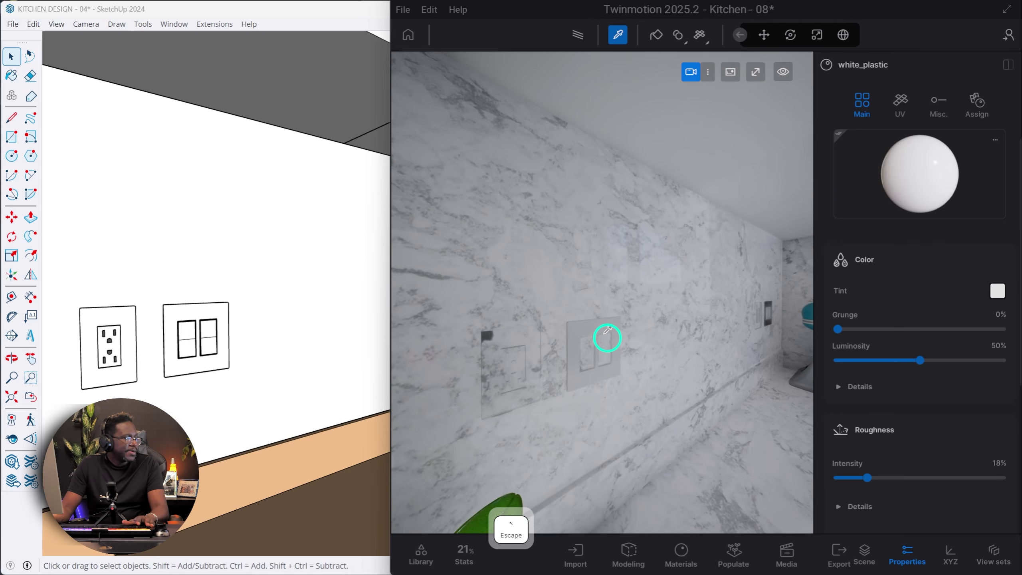
pyautogui.click(606, 339)
pyautogui.click(600, 330)
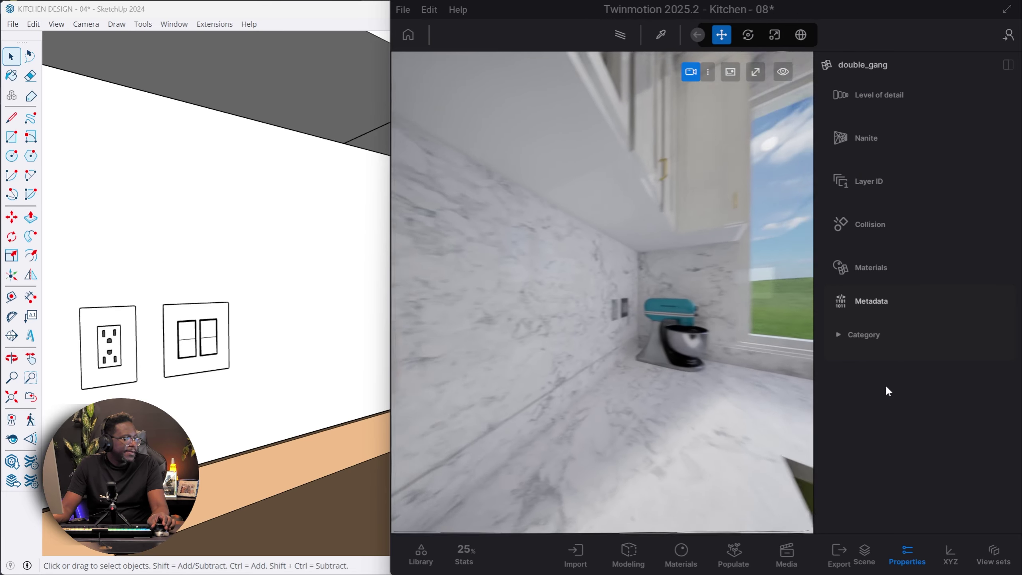
# Step: Toggle X-ray on and off for the plates' white_plastic material, and enable its Two sided attribute
pyautogui.click(661, 35)
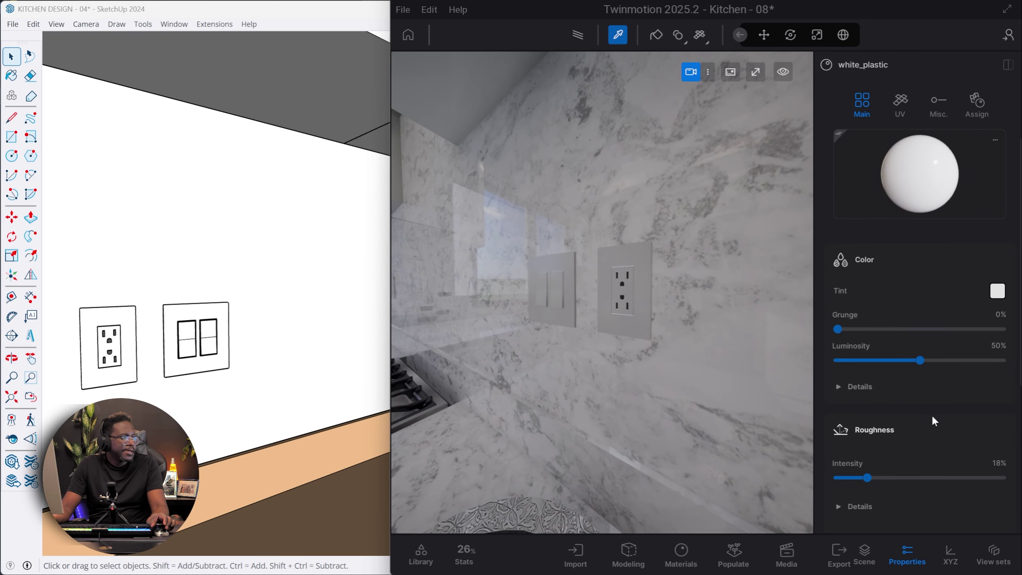
pyautogui.click(949, 104)
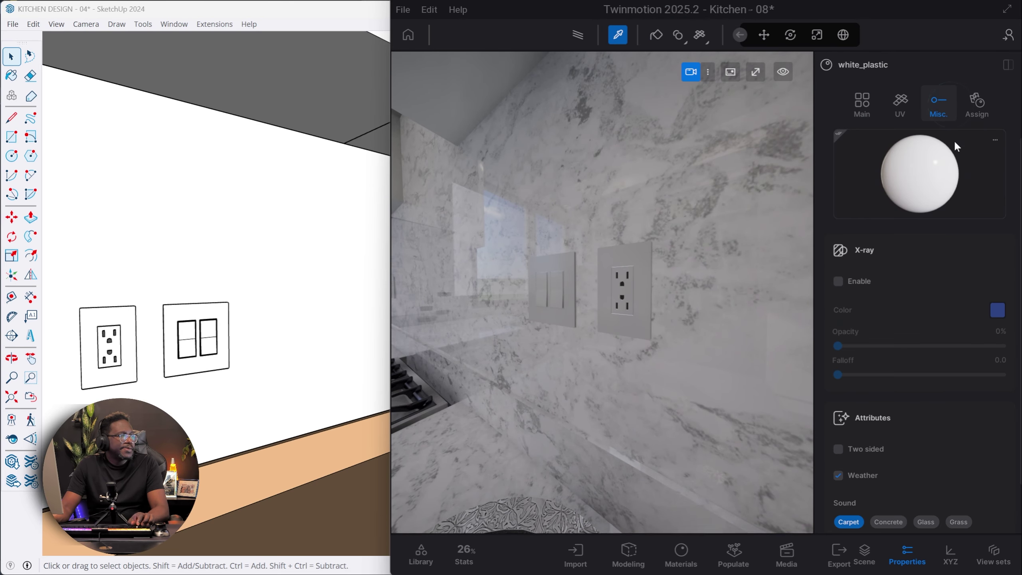
pyautogui.click(839, 281)
pyautogui.press('Pause')
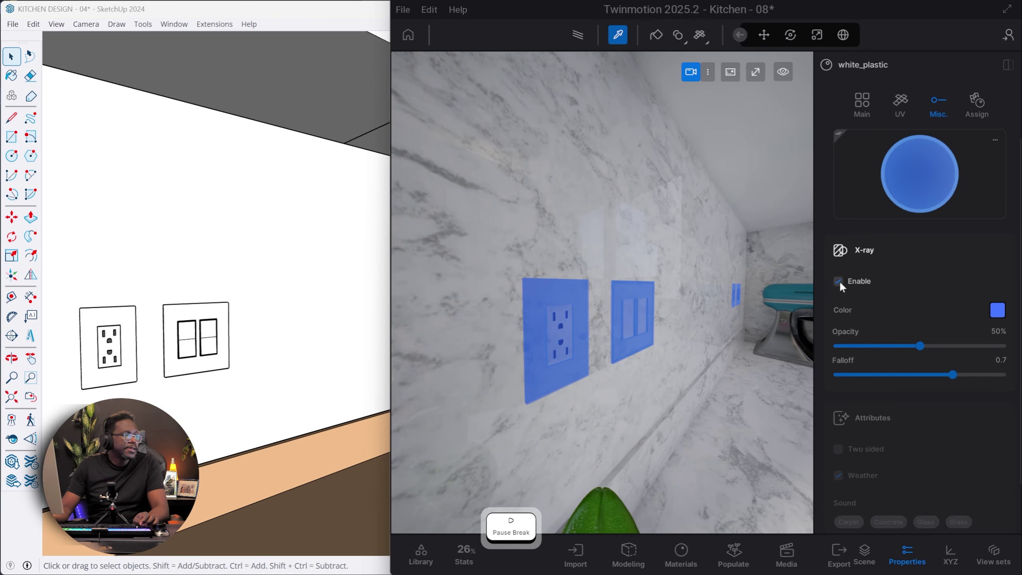
pyautogui.click(838, 281)
pyautogui.scroll(-1, 990, 475)
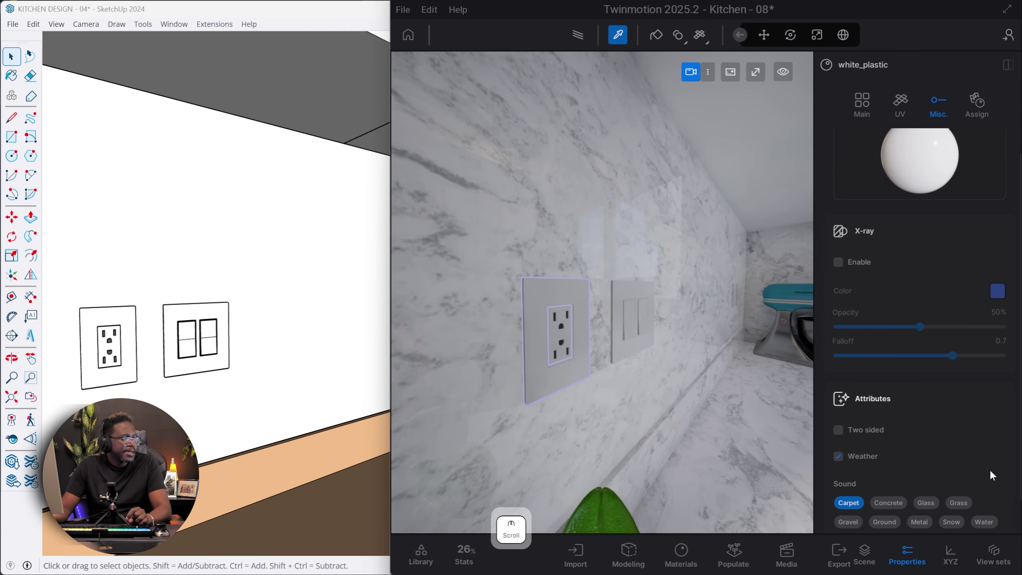
pyautogui.click(839, 429)
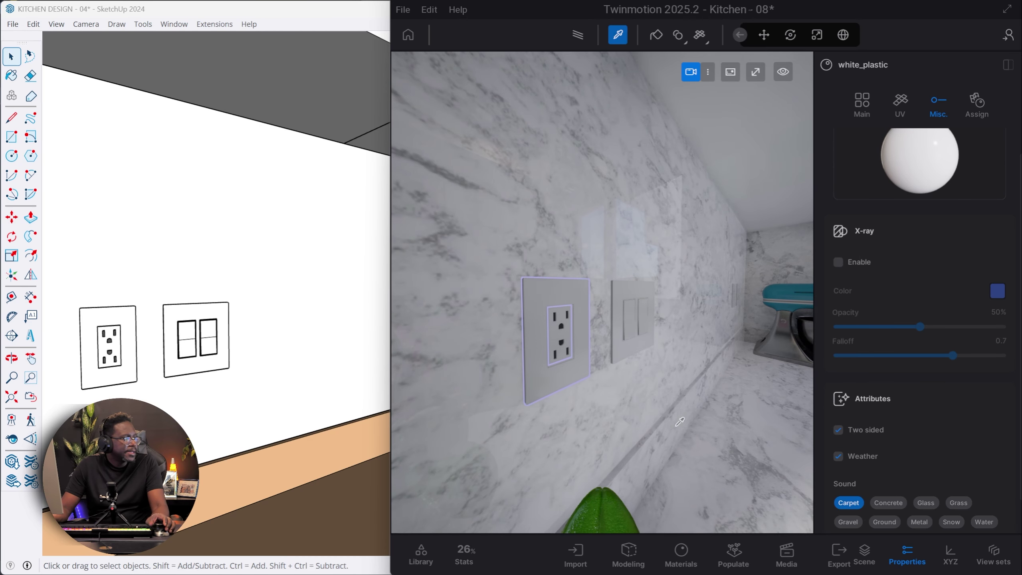
pyautogui.press('space')
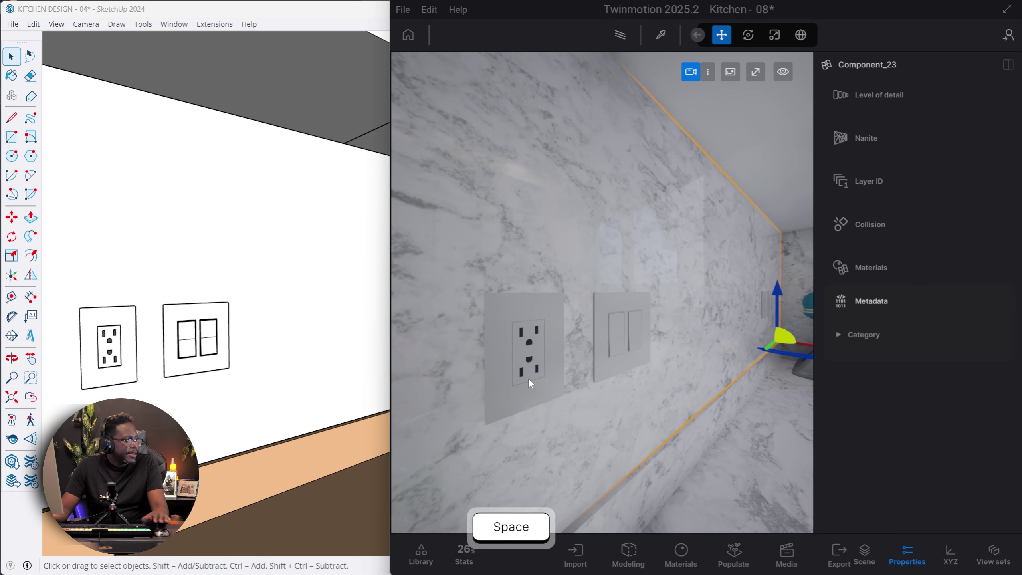
# Step: Review the whole kitchen and the front door from the entry area, comparing Twinmotion with the SketchUp model
pyautogui.press('s')
pyautogui.moveTo(535, 371); pyautogui.dragTo(632, 314, button='right')
pyautogui.press('e')
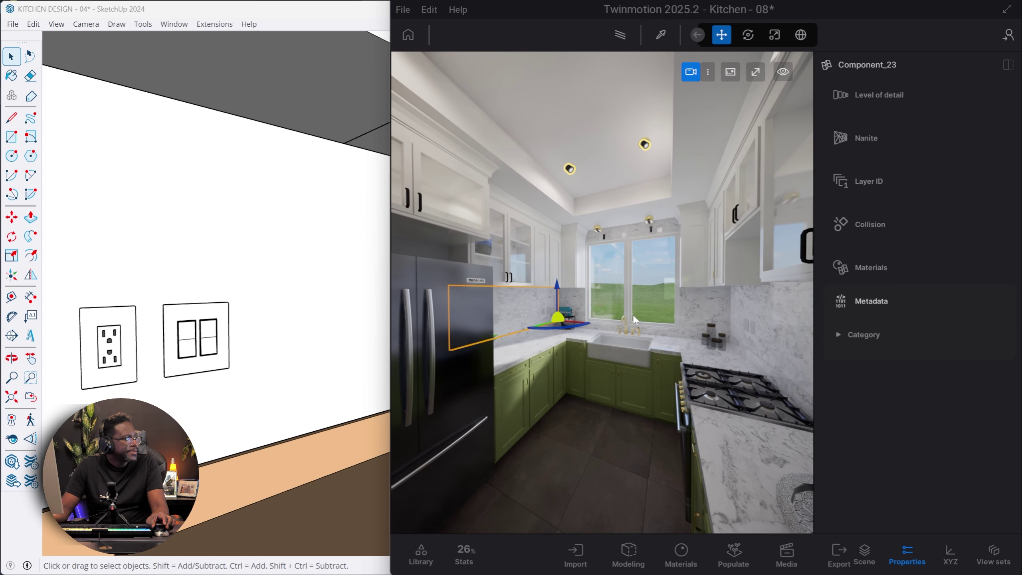
pyautogui.press('s')
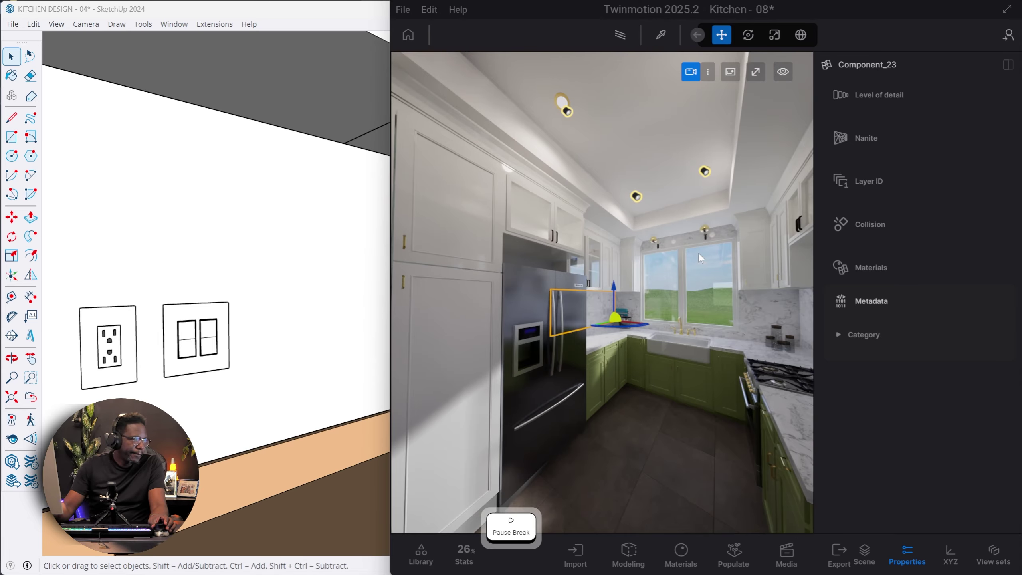
pyautogui.press('s')
pyautogui.press('s')
pyautogui.moveTo(712, 269); pyautogui.dragTo(640, 261, button='right')
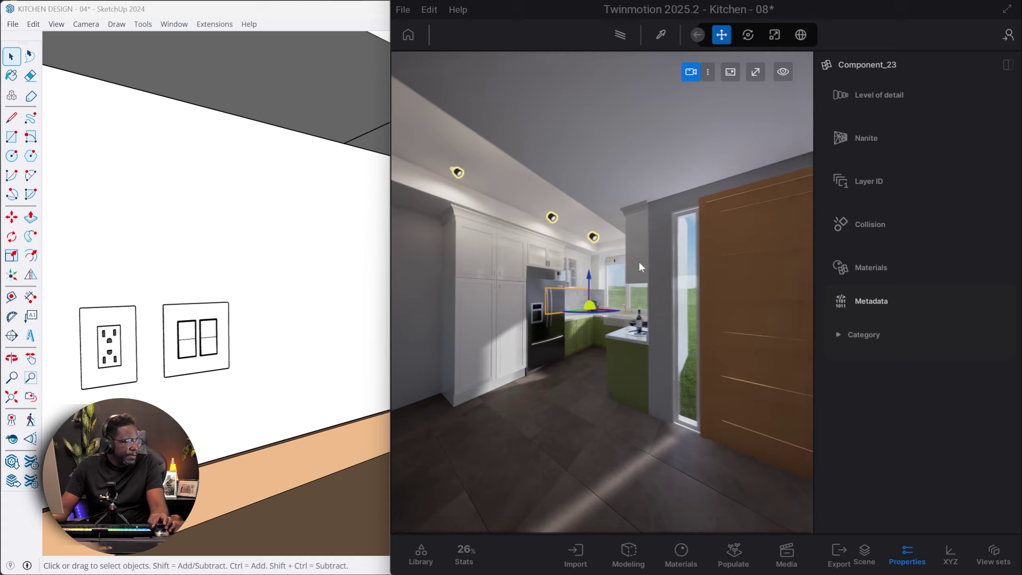
pyautogui.moveTo(748, 252); pyautogui.dragTo(670, 241, button='right')
pyautogui.click(677, 247)
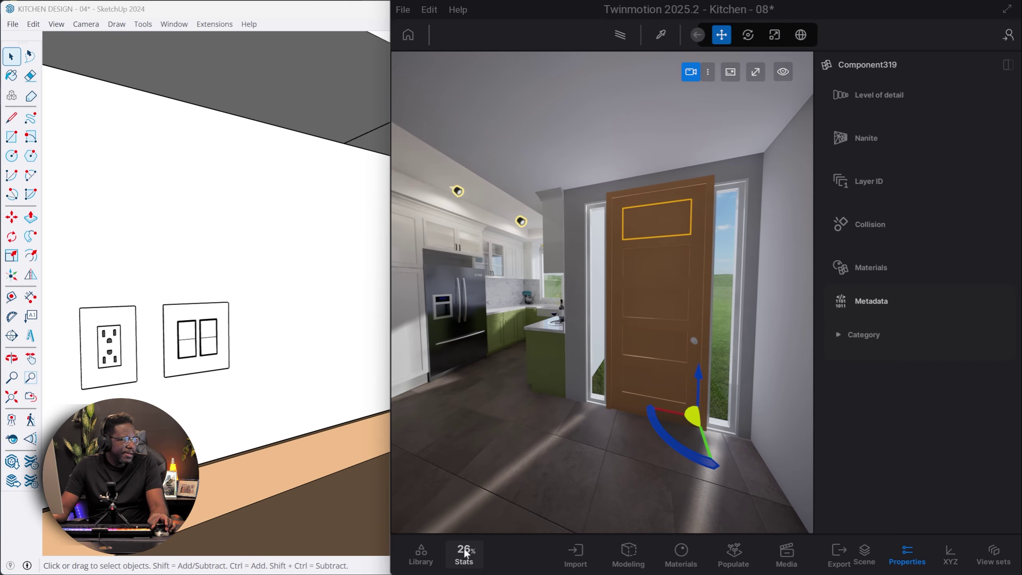
pyautogui.moveTo(305, 318)
pyautogui.mouseDown(button='middle')
pyautogui.moveTo(251, 279)
pyautogui.moveTo(313, 287)
pyautogui.mouseUp(button='middle')
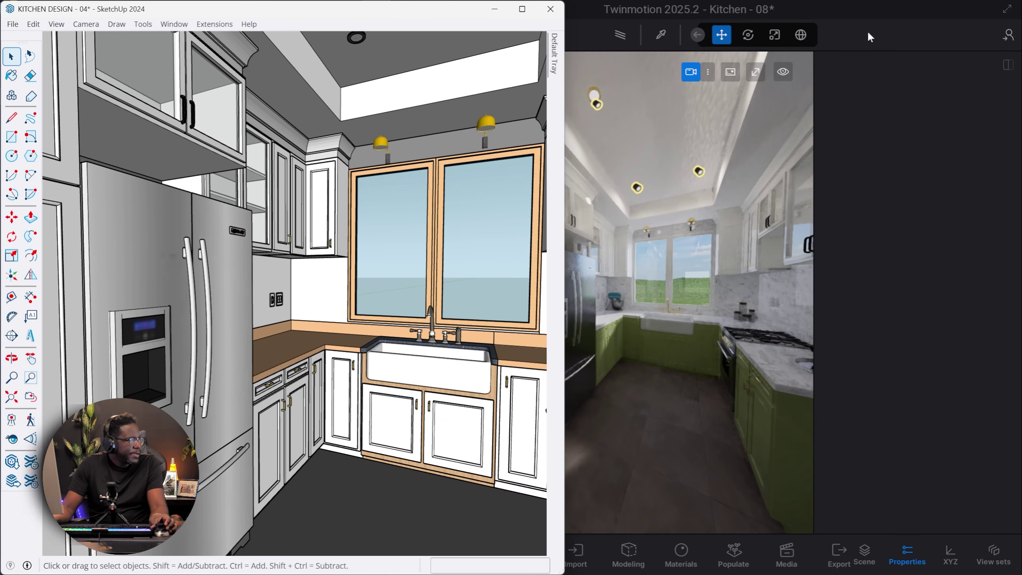
pyautogui.click(876, 32)
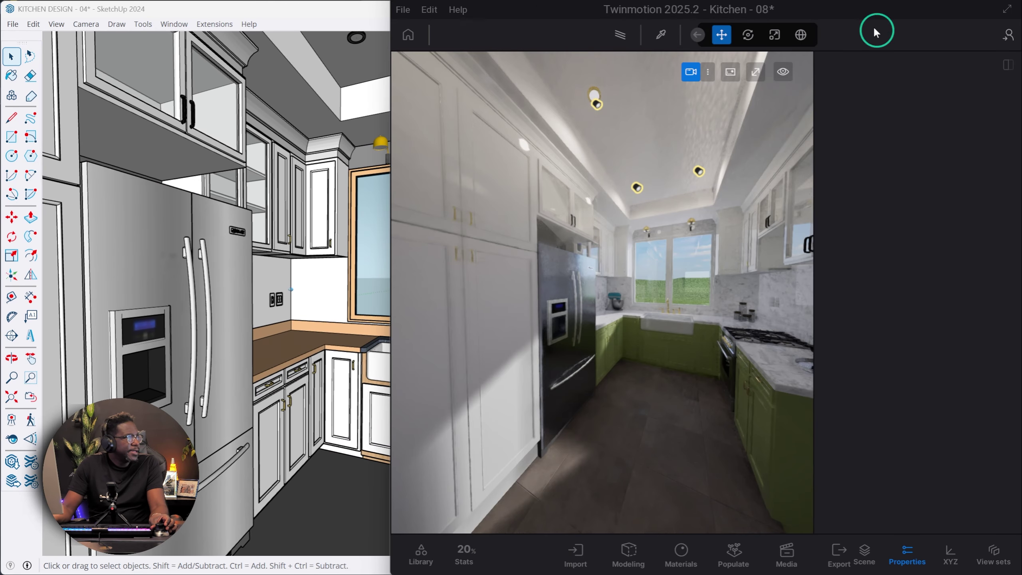
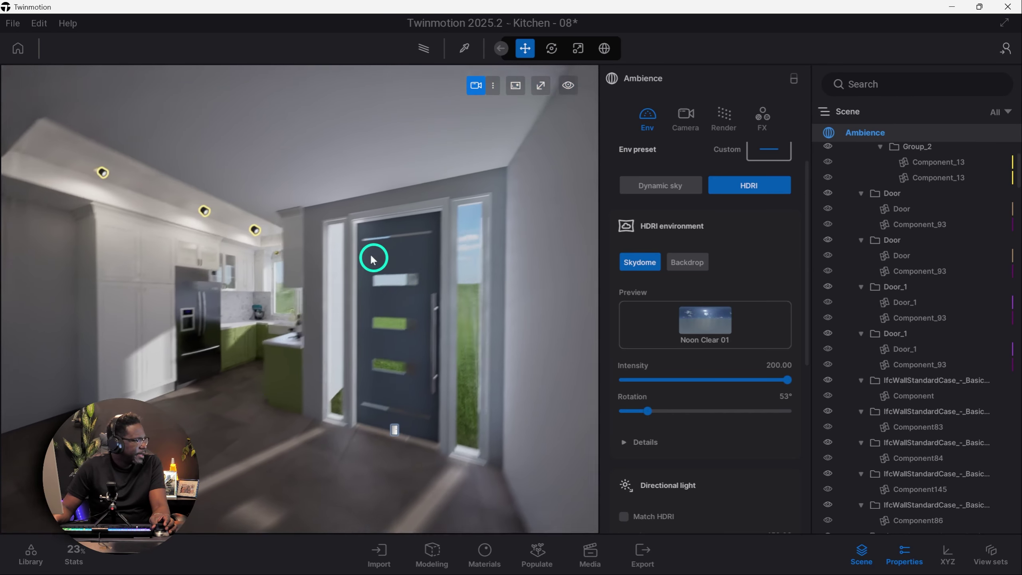
# Step: Switch the HDRI environment to Backdrop in the Ambience settings, with the scene tree hidden
pyautogui.moveTo(371, 255); pyautogui.dragTo(385, 225, button='right')
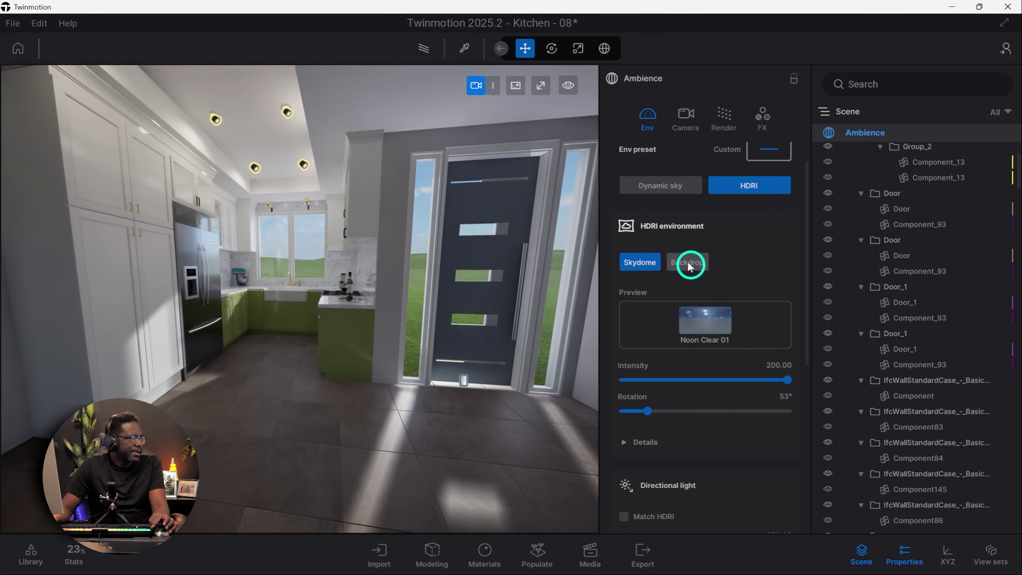
pyautogui.click(905, 557)
pyautogui.click(905, 557)
pyautogui.click(905, 557)
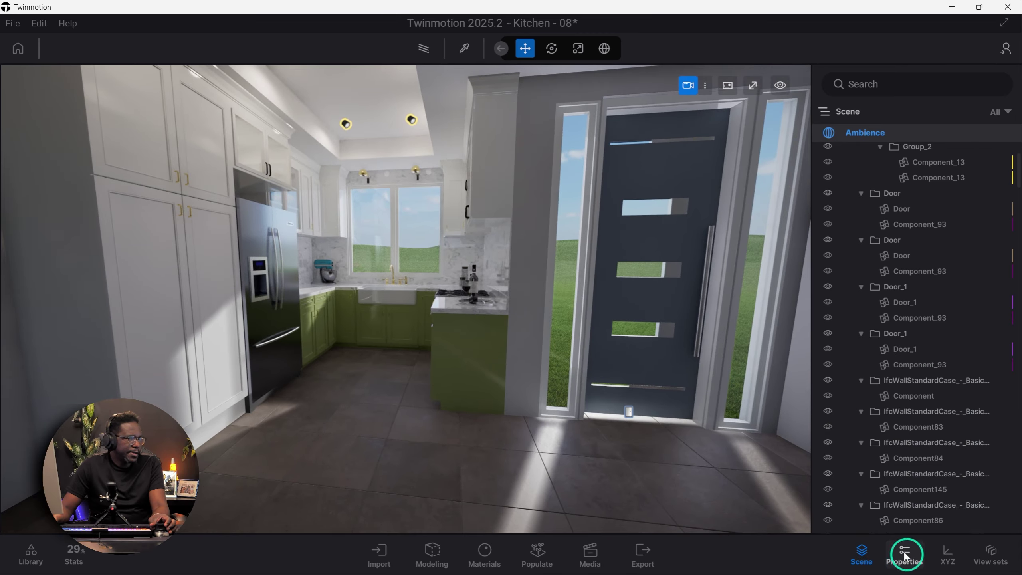
pyautogui.click(905, 558)
pyautogui.click(1006, 237)
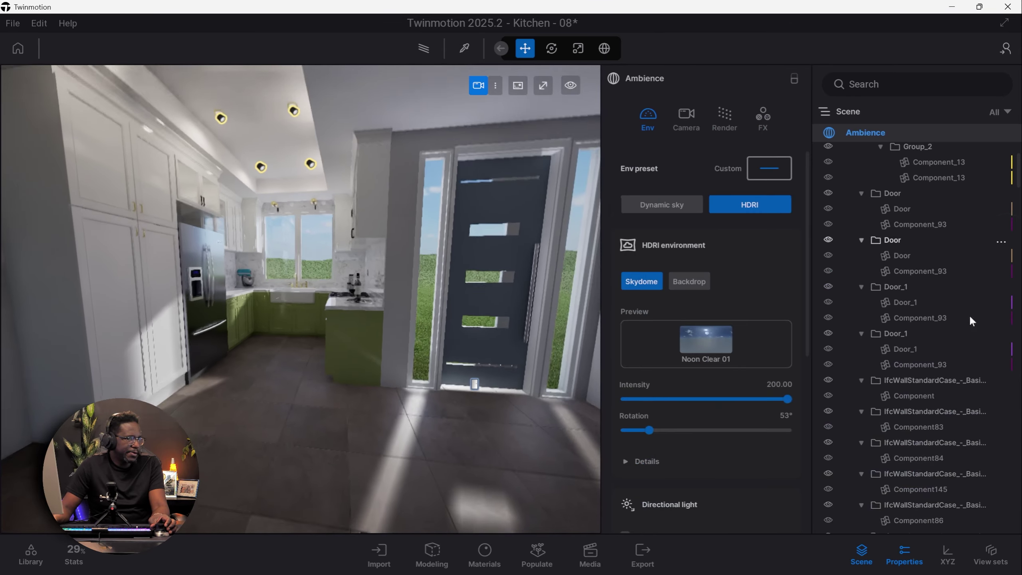
pyautogui.click(861, 555)
pyautogui.click(901, 282)
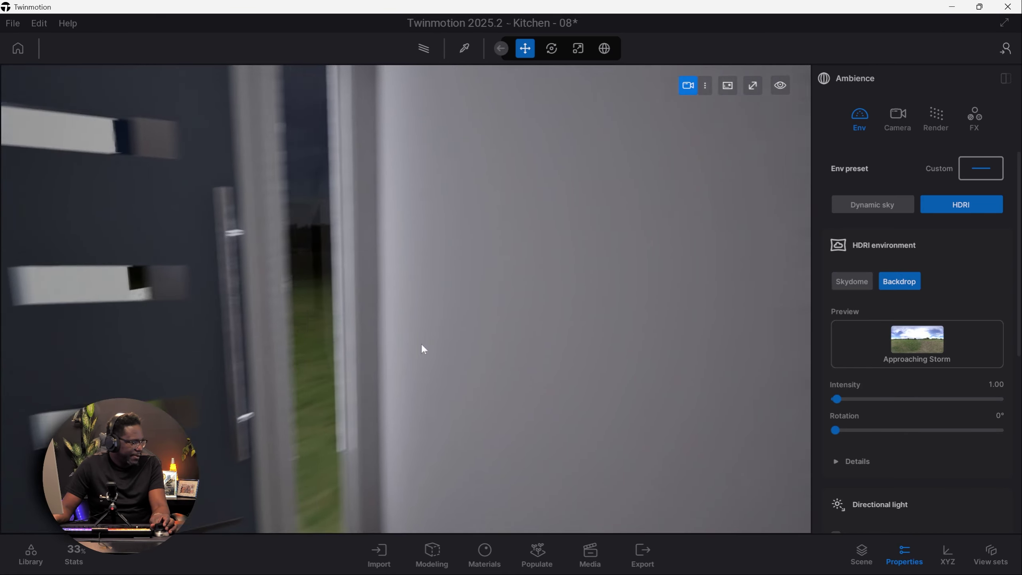
# Step: Raise the Approaching Storm backdrop's intensity to 45.01 and set its projection offset to 2.6 m
pyautogui.press('shift')
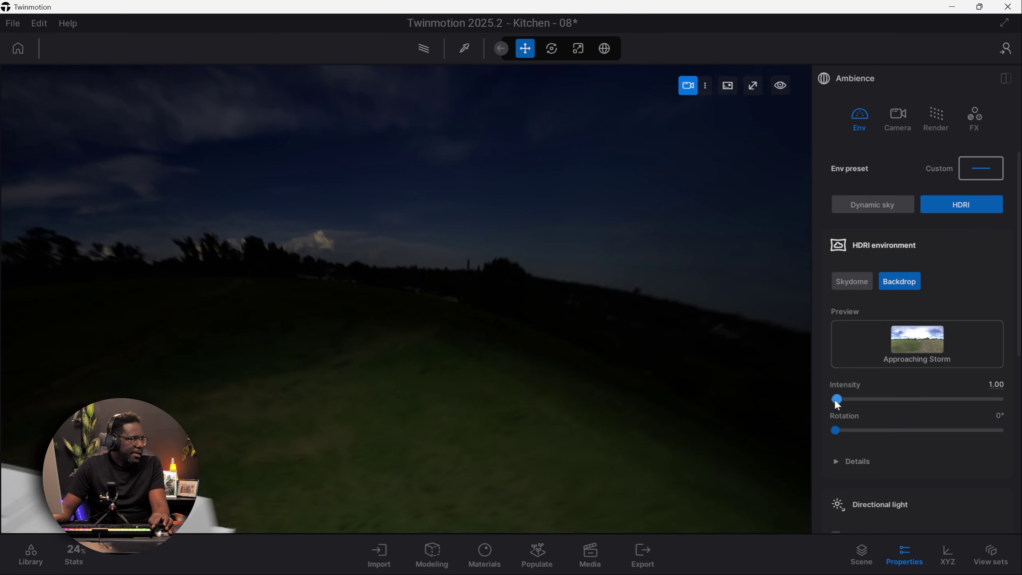
pyautogui.moveTo(836, 398); pyautogui.dragTo(852, 398)
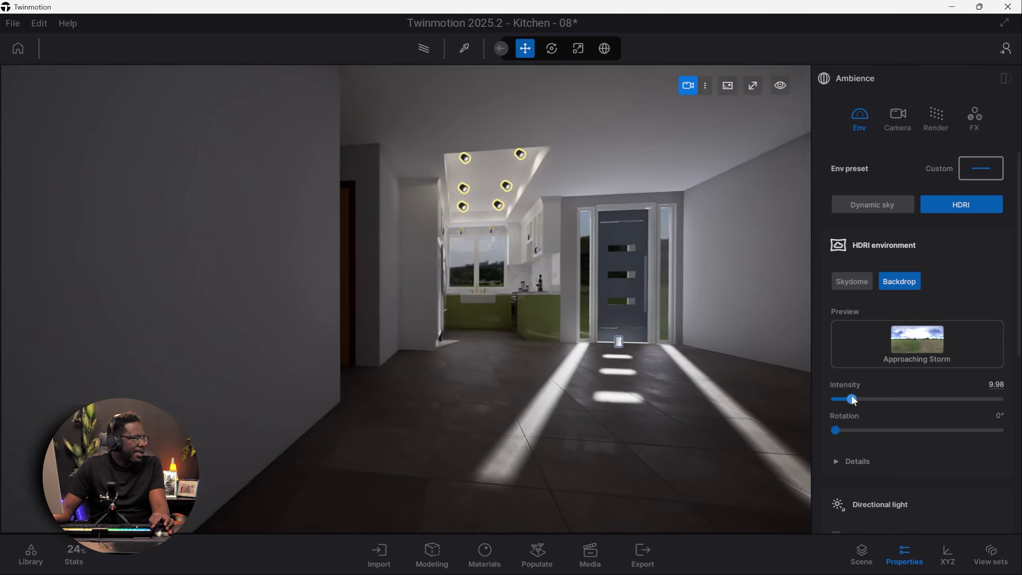
pyautogui.moveTo(853, 398); pyautogui.dragTo(910, 398)
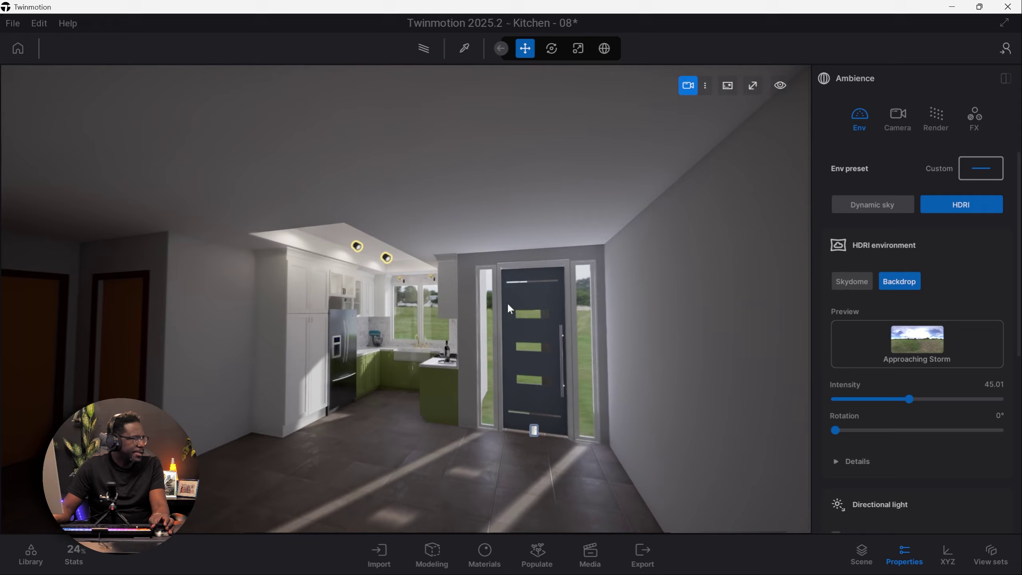
pyautogui.scroll(-4, 946, 435)
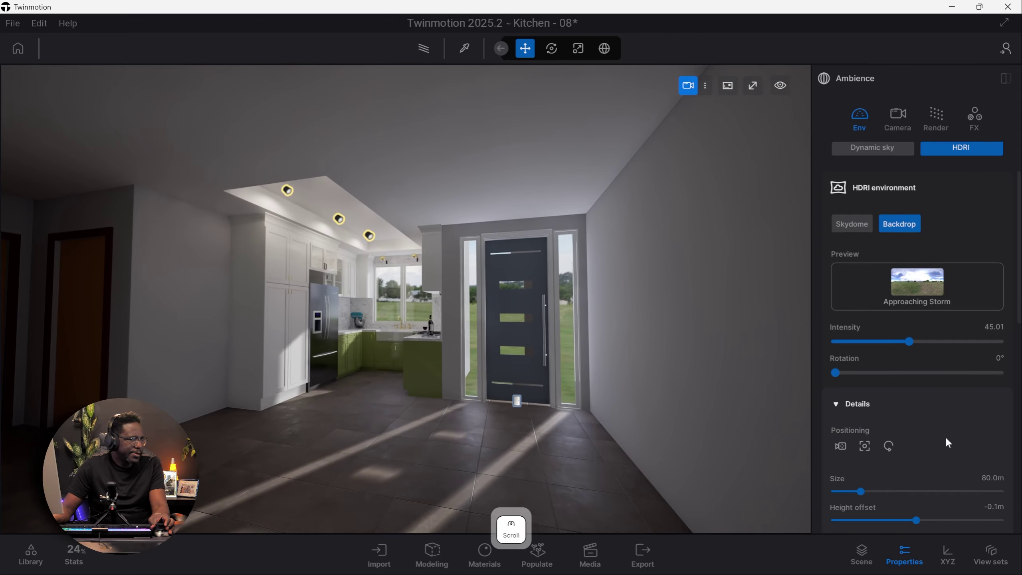
pyautogui.moveTo(839, 428); pyautogui.dragTo(842, 426)
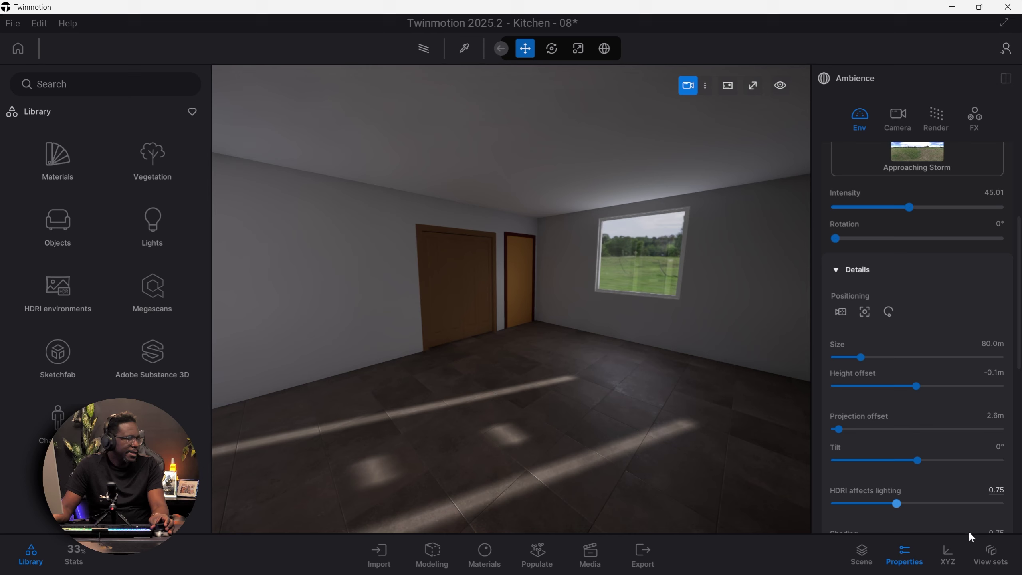
# Step: Add an Area light from the library to the floor of the room with the closet doors, with its length set to 1.8 m
pyautogui.click(904, 555)
pyautogui.click(152, 226)
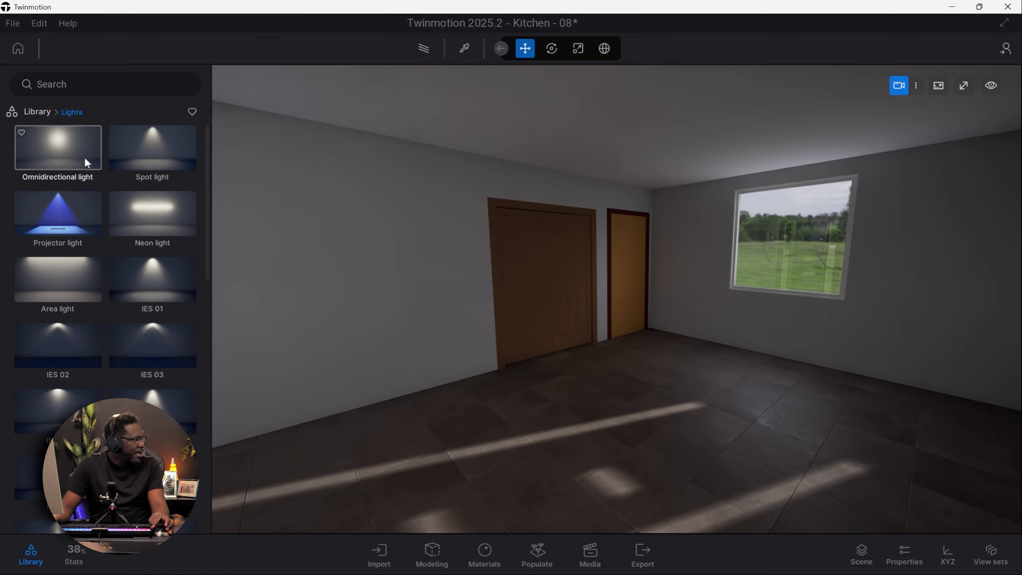
pyautogui.moveTo(93, 268); pyautogui.dragTo(648, 540)
pyautogui.click(31, 554)
pyautogui.moveTo(843, 209); pyautogui.dragTo(838, 208)
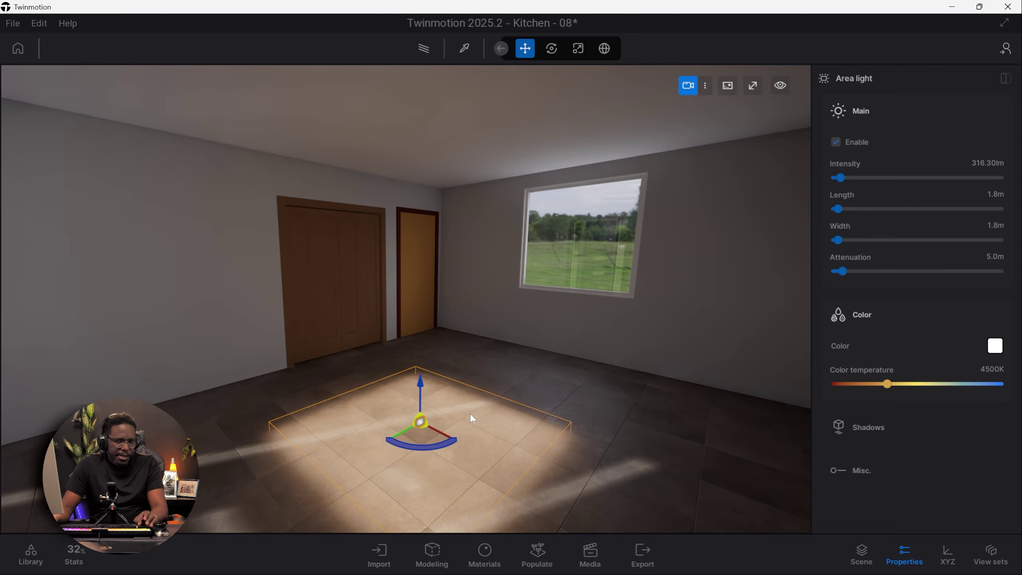
# Step: Rotate the area light to shine towards the kitchen and position it in front of the far window wall
pyautogui.press('Tab')
pyautogui.moveTo(393, 410); pyautogui.dragTo(397, 411)
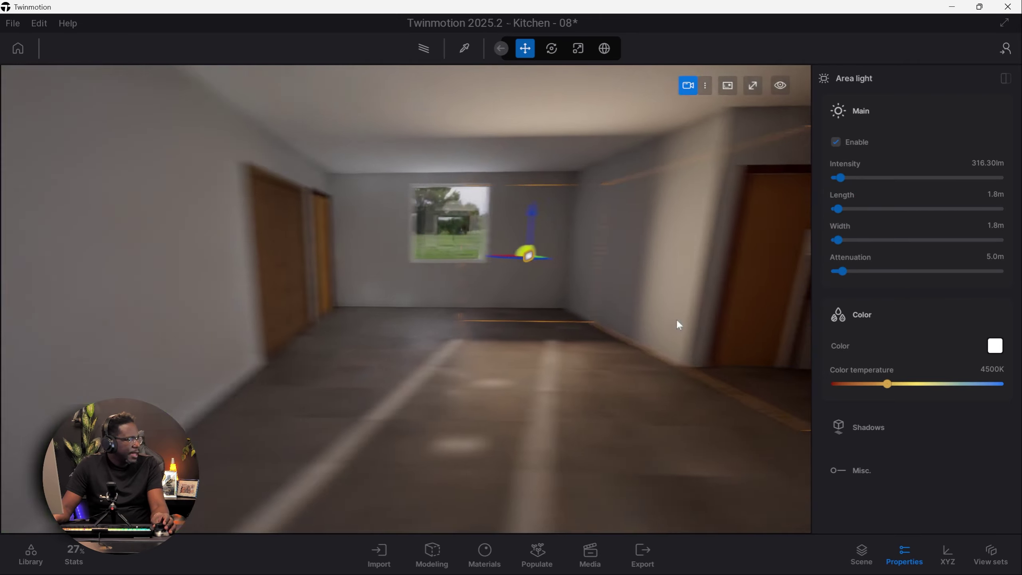
pyautogui.moveTo(676, 320); pyautogui.dragTo(677, 320, button='right')
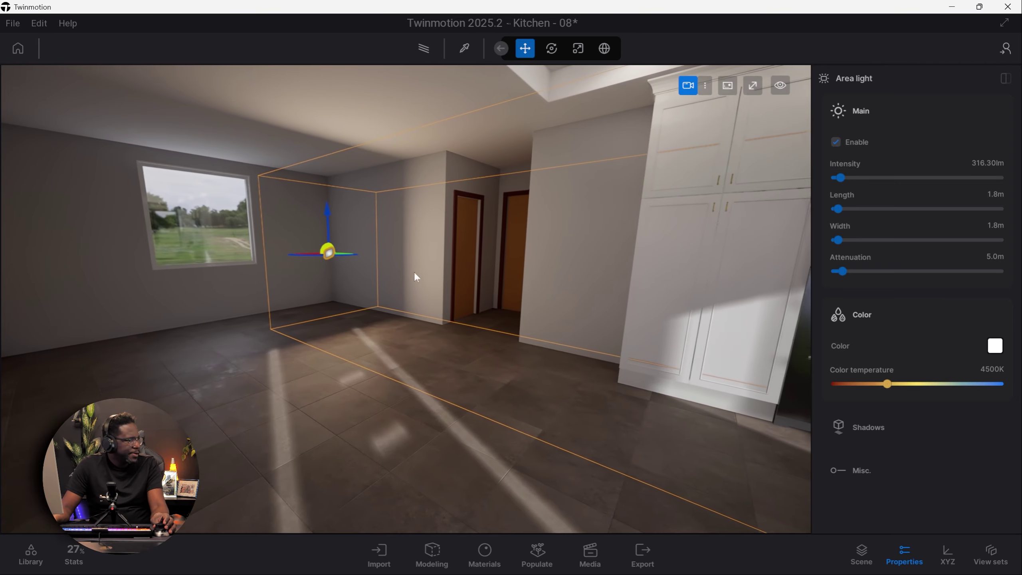
pyautogui.moveTo(520, 275); pyautogui.dragTo(519, 275, button='right')
pyautogui.moveTo(400, 284); pyautogui.dragTo(344, 301)
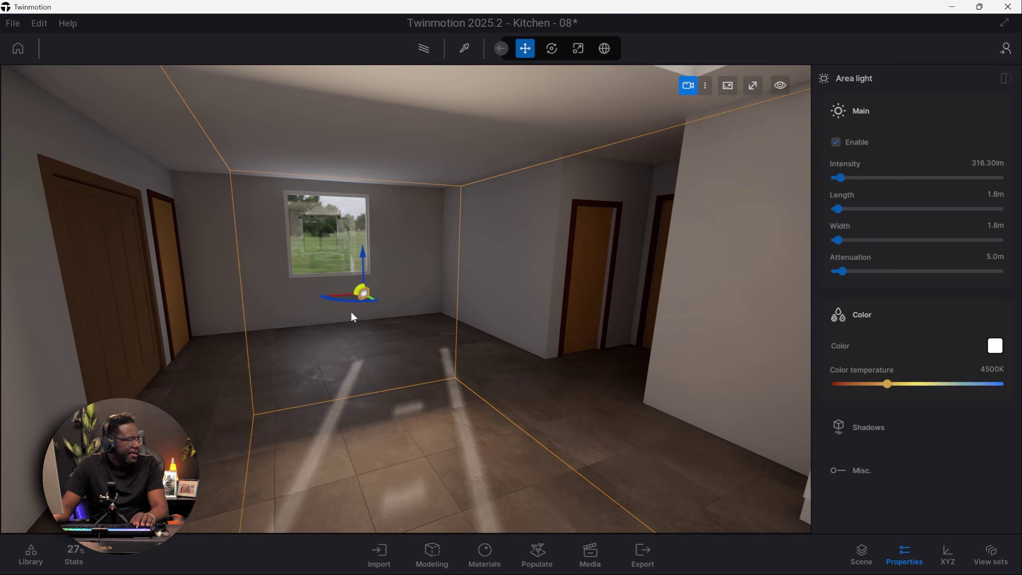
pyautogui.moveTo(349, 305); pyautogui.dragTo(319, 296)
# Step: Set the area light's color temperature to 5871K, its attenuation to 6.3 m and its width to 4.5 m
pyautogui.moveTo(887, 384); pyautogui.dragTo(891, 384)
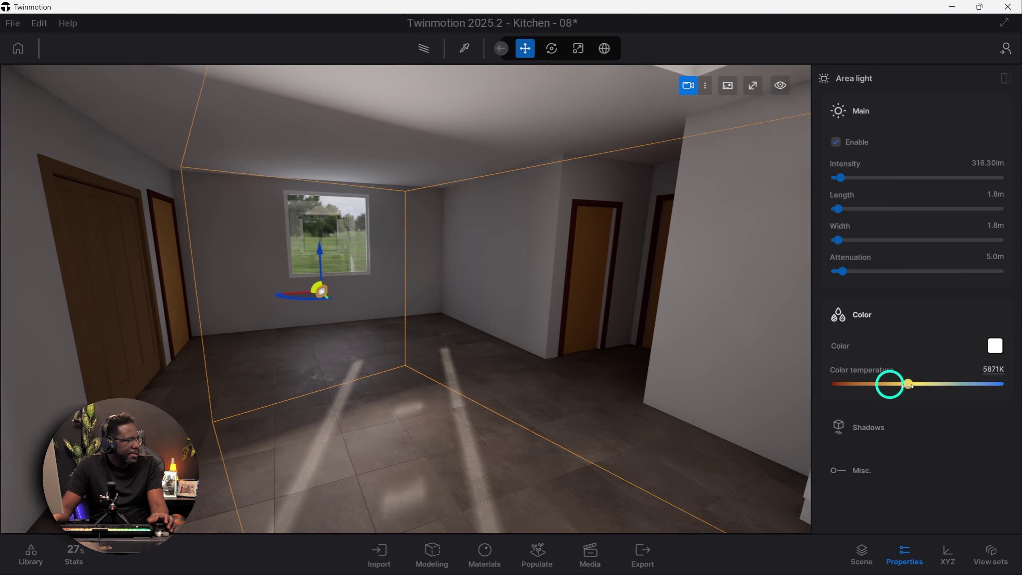
pyautogui.moveTo(475, 350); pyautogui.dragTo(146, 225, button='right')
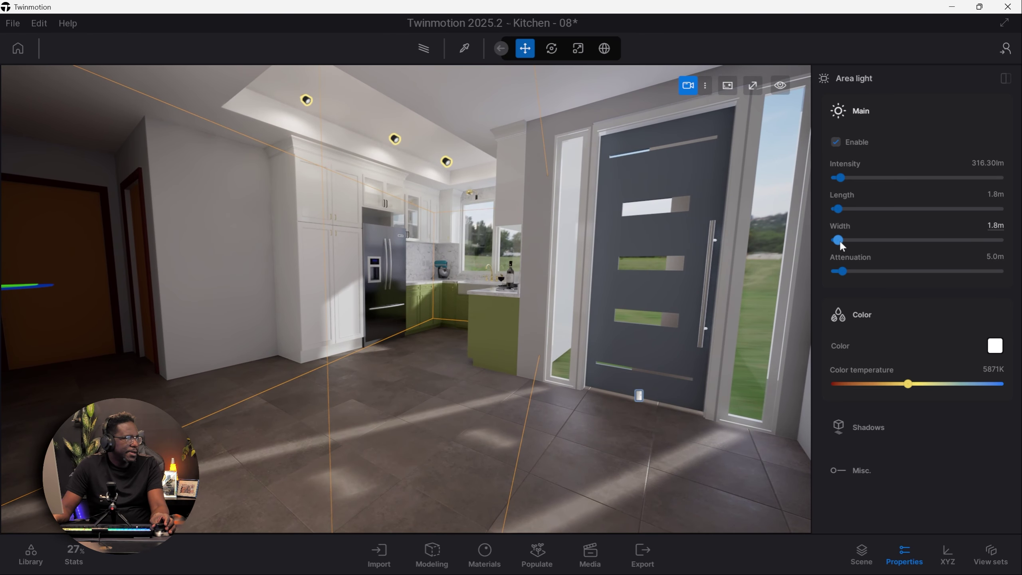
pyautogui.moveTo(841, 271); pyautogui.dragTo(847, 271)
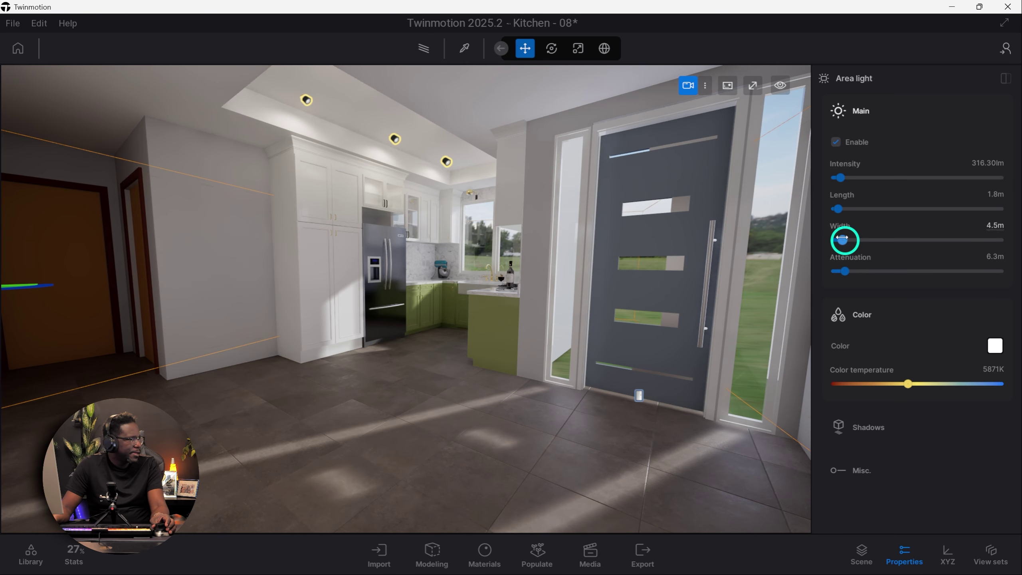
# Step: Reposition the area light at the back of the room and toggle it off and on to compare its effect on the kitchen
pyautogui.scroll(-3, 245, 315)
pyautogui.moveTo(244, 322); pyautogui.dragTo(143, 321)
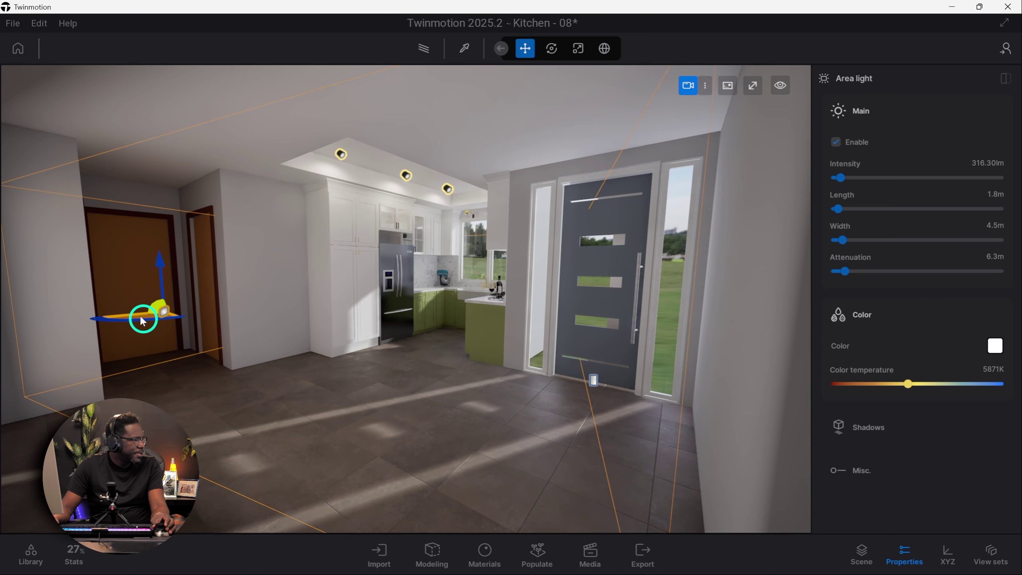
pyautogui.click(169, 322)
pyautogui.click(169, 320)
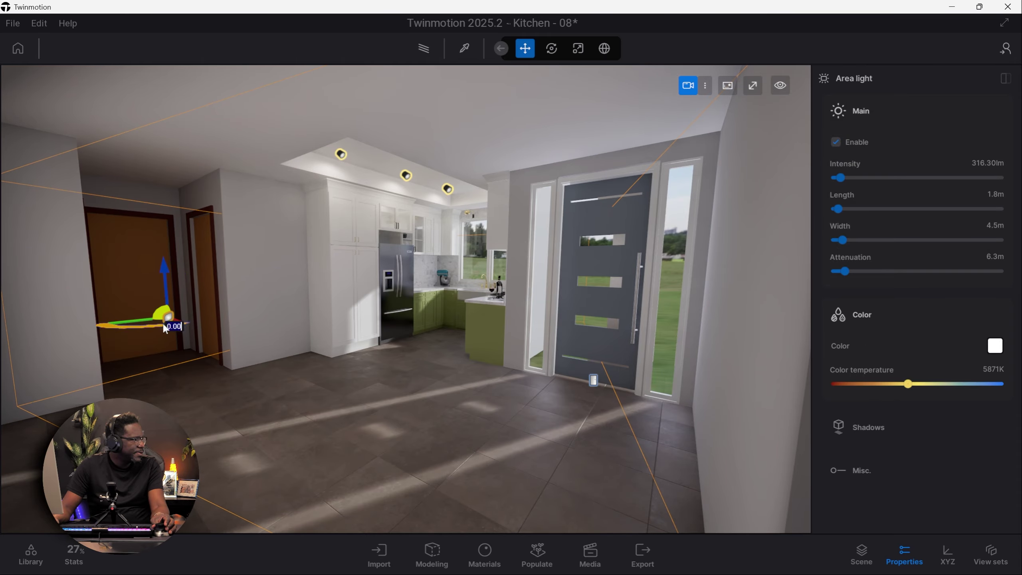
pyautogui.moveTo(164, 329); pyautogui.dragTo(177, 335)
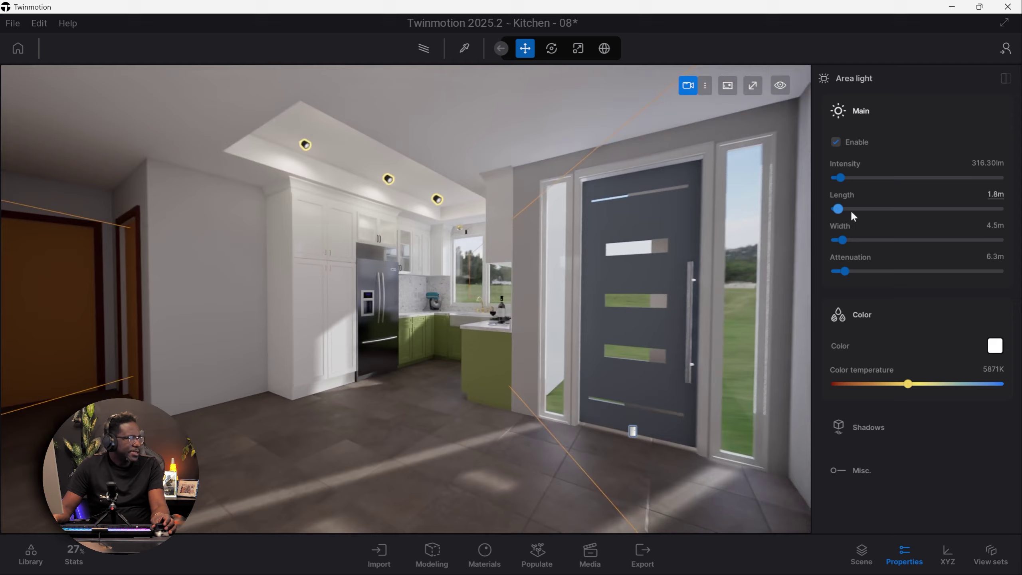
pyautogui.click(836, 143)
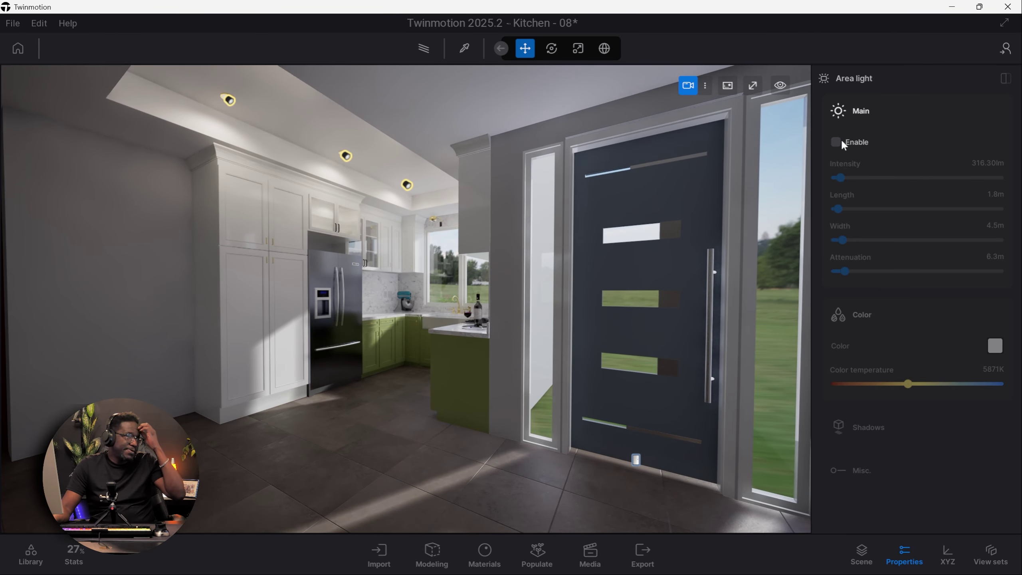
pyautogui.click(835, 141)
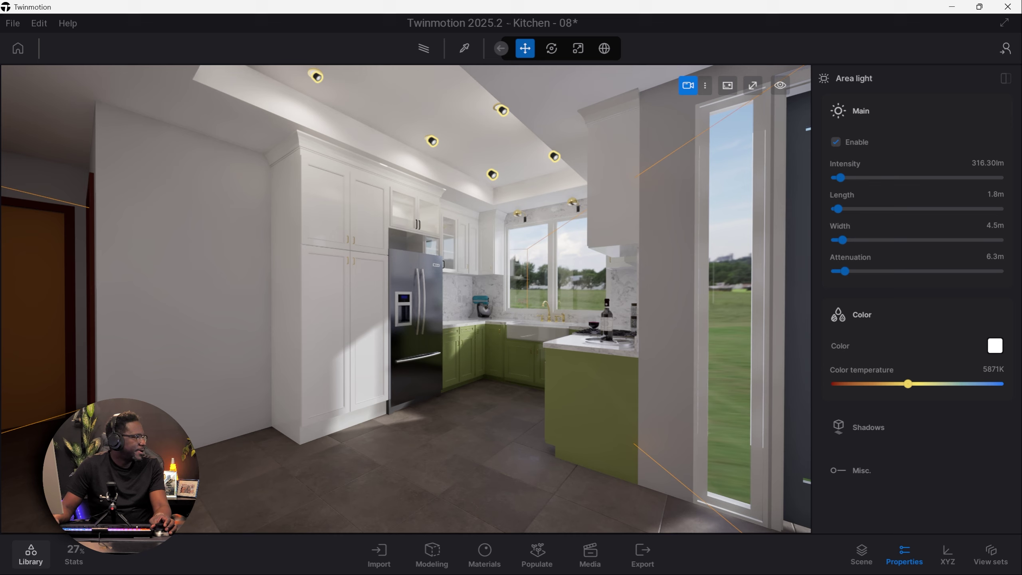
# Step: Place Frame Composition x3 from the living room decorations on the blank wall beside the tall pantry cabinets
pyautogui.click(31, 554)
pyautogui.click(46, 115)
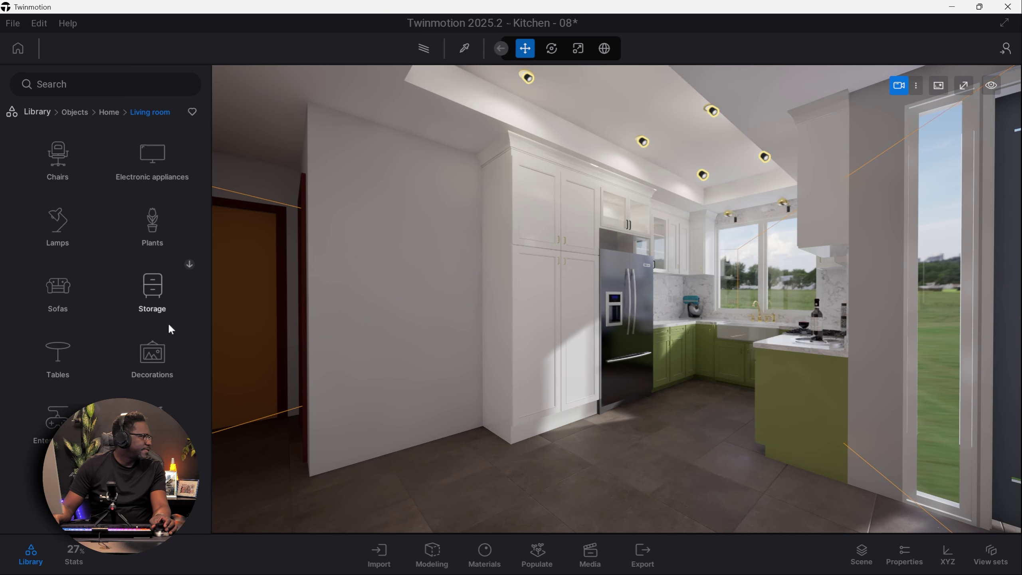
pyautogui.click(161, 348)
pyautogui.press('w')
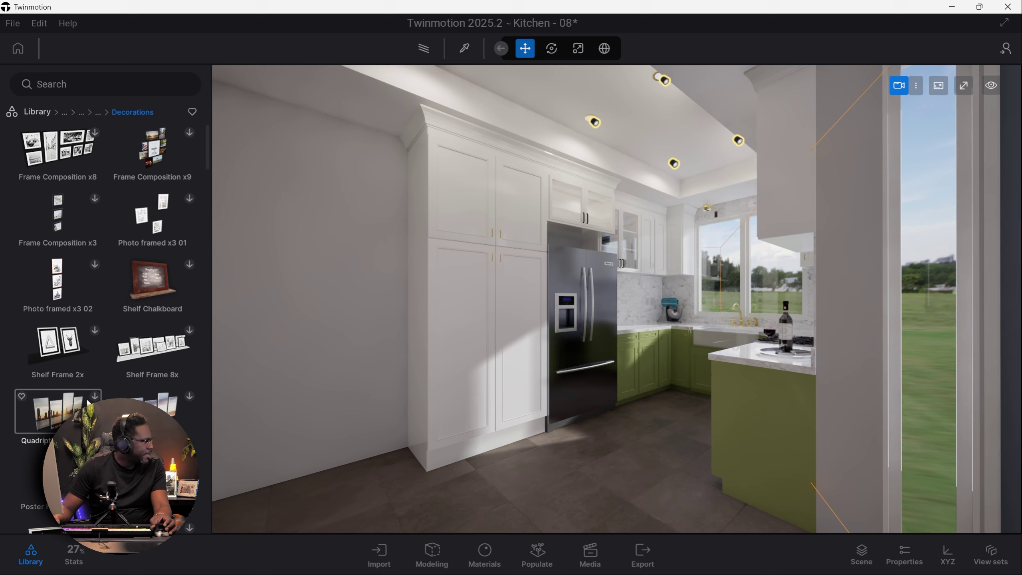
pyautogui.scroll(-6, 145, 326)
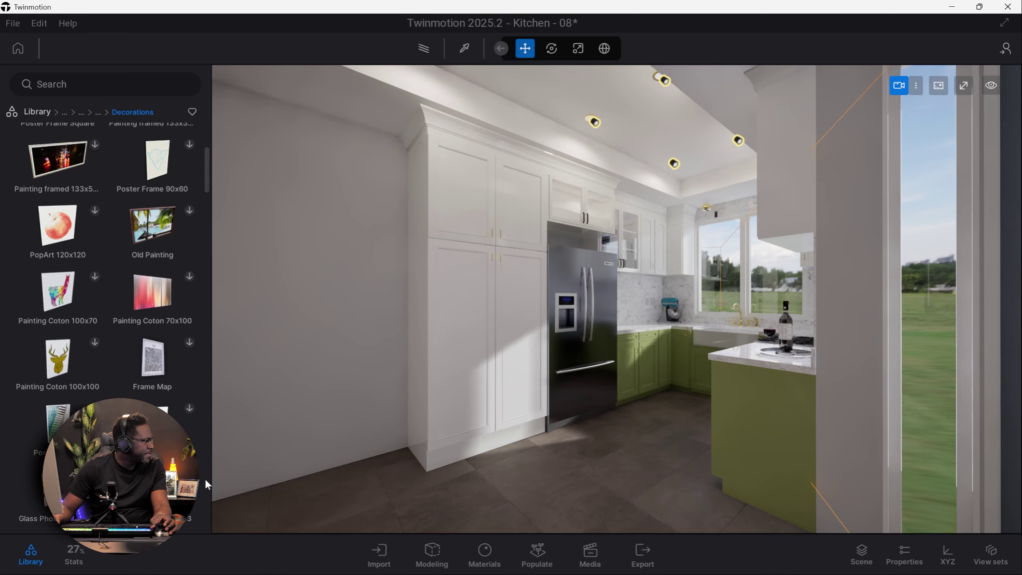
pyautogui.scroll(6, 91, 199)
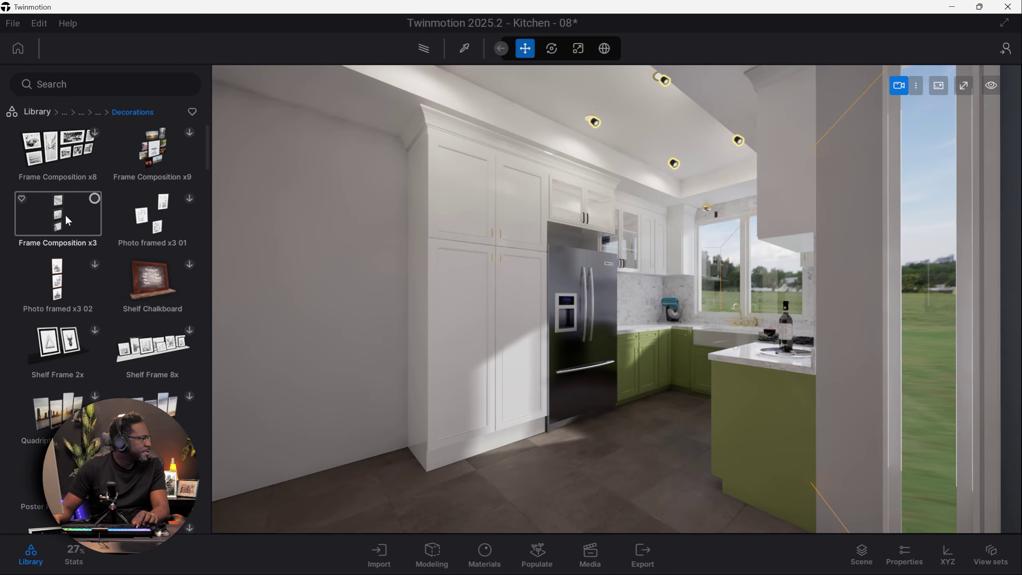
pyautogui.moveTo(64, 214); pyautogui.dragTo(285, 278)
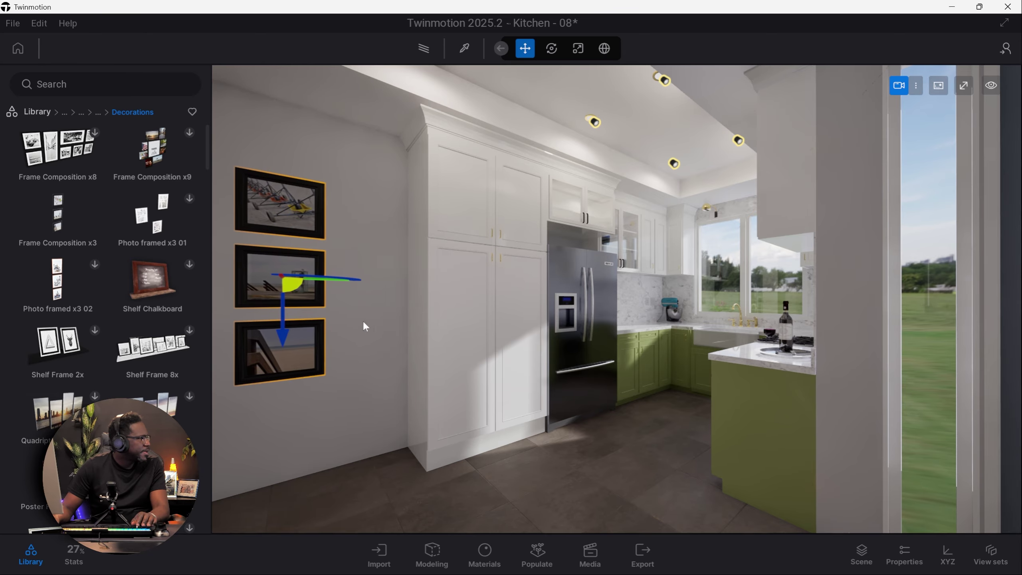
# Step: Adjust the height of the three-picture frame set on the wall between the hallway door and the pantry cabinets
pyautogui.scroll(5, 405, 320)
pyautogui.scroll(-8, 404, 319)
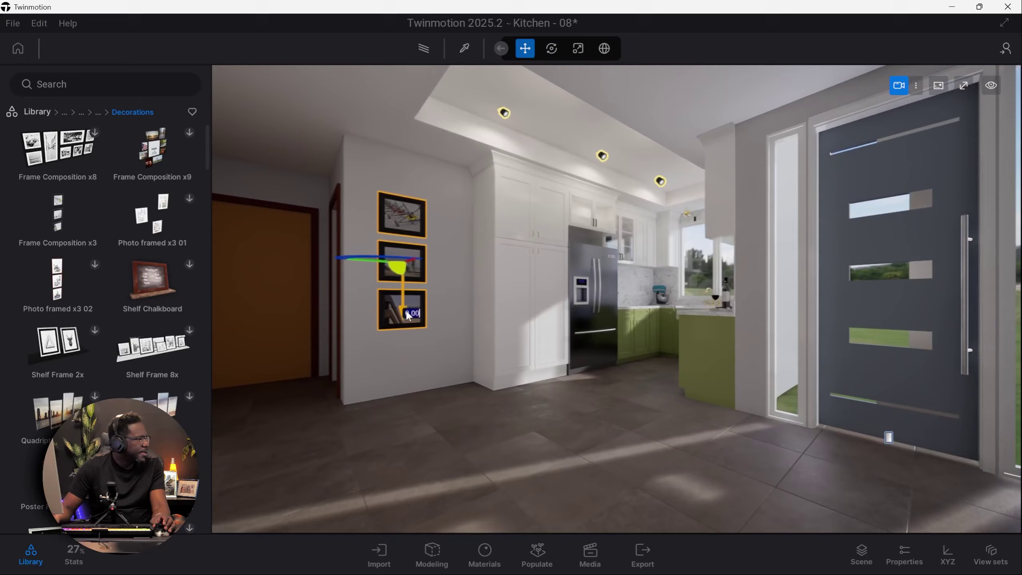
pyautogui.moveTo(406, 310); pyautogui.dragTo(453, 304, button='right')
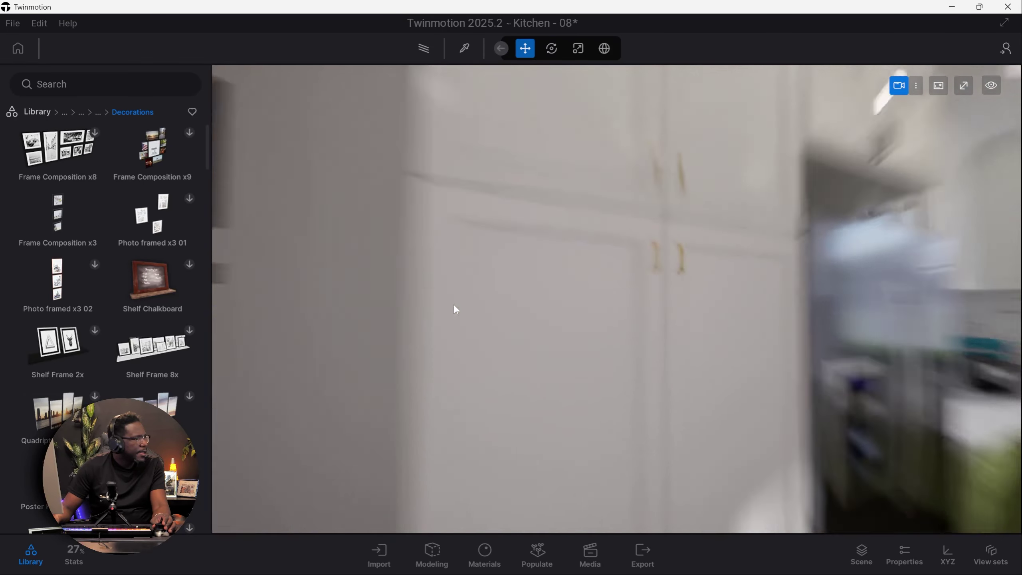
pyautogui.scroll(-8, 453, 305)
pyautogui.scroll(7, 454, 306)
pyautogui.scroll(-3, 443, 327)
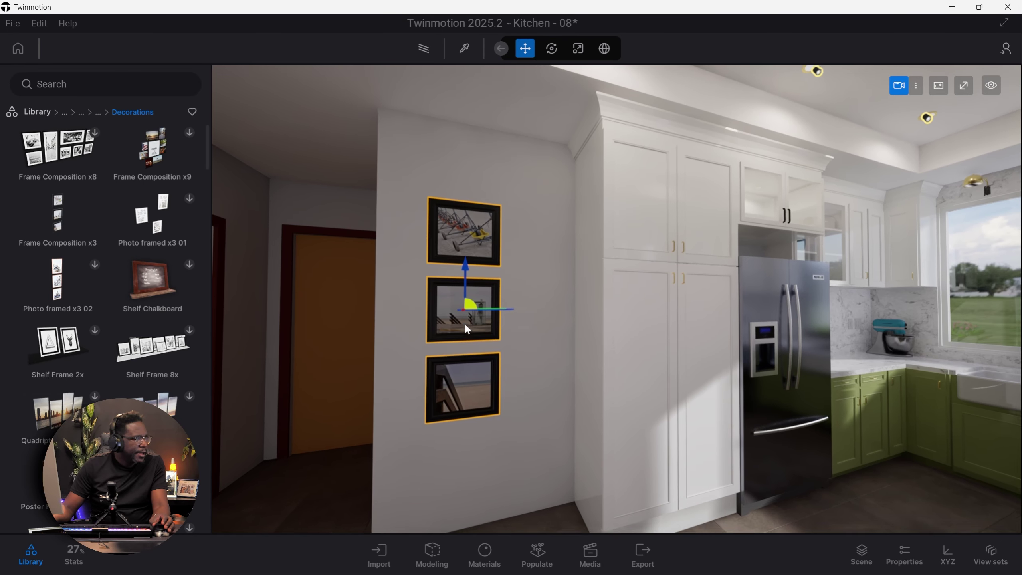
pyautogui.press('Tab')
# Step: Create the first media image looking into the kitchen, and pull the camera back to bring the front door into the frame
pyautogui.moveTo(465, 323); pyautogui.dragTo(672, 268, button='right')
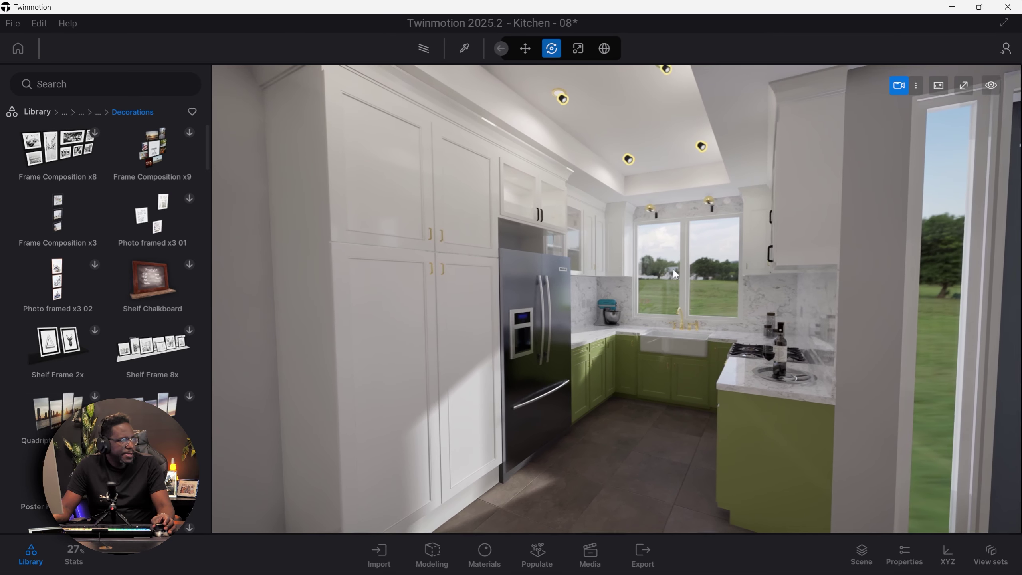
pyautogui.scroll(-2, 672, 270)
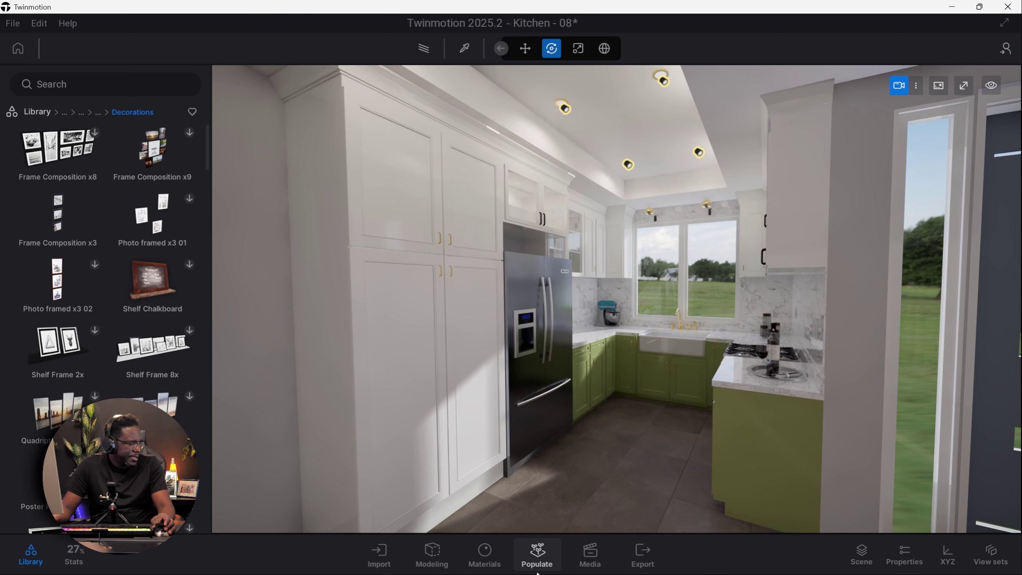
pyautogui.click(585, 554)
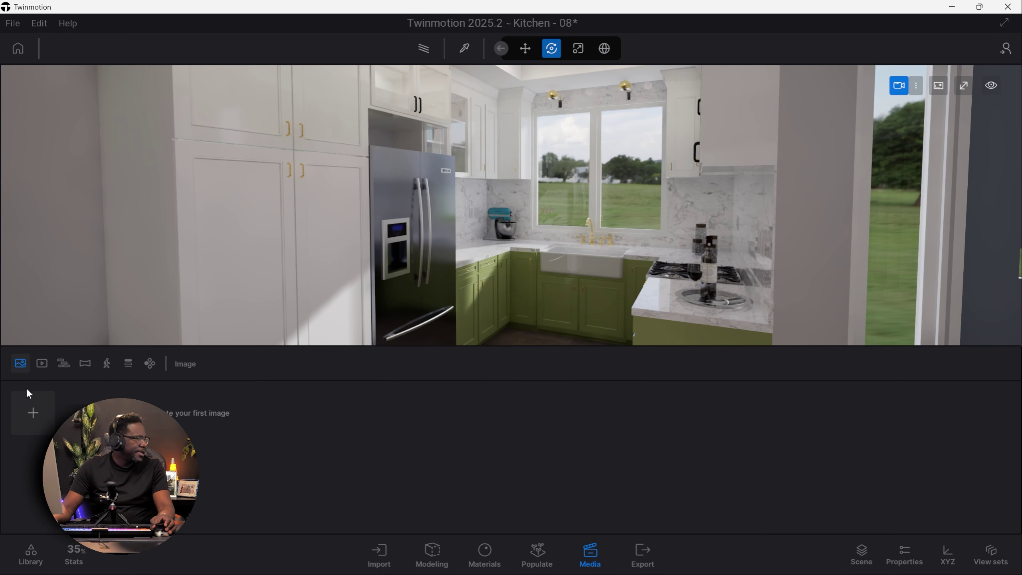
pyautogui.click(29, 416)
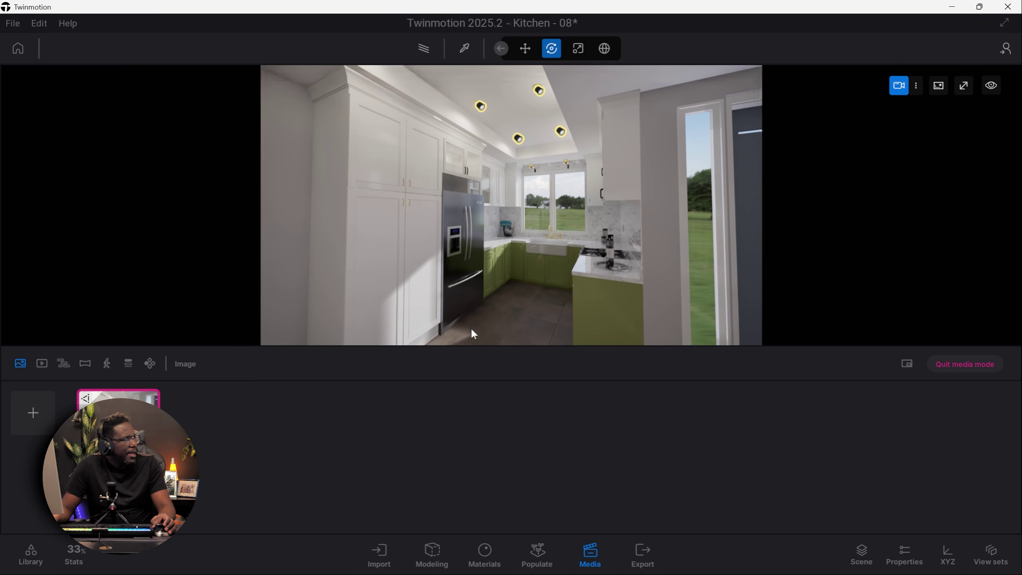
pyautogui.press('s')
pyautogui.moveTo(472, 327); pyautogui.dragTo(502, 326, button='right')
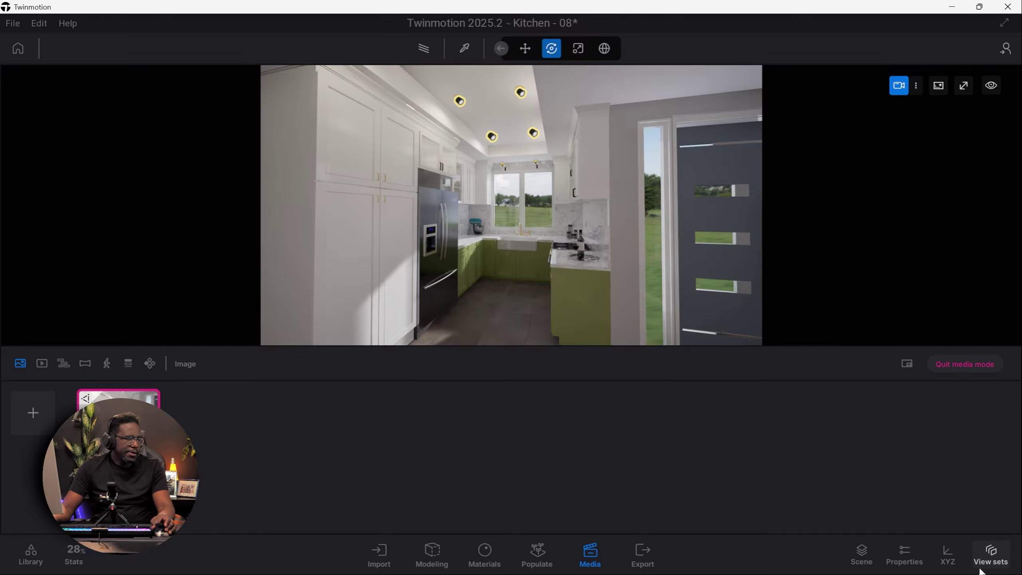
# Step: Set Image1's output height to 1920 for a square 1920 by 1920 format
pyautogui.click(898, 564)
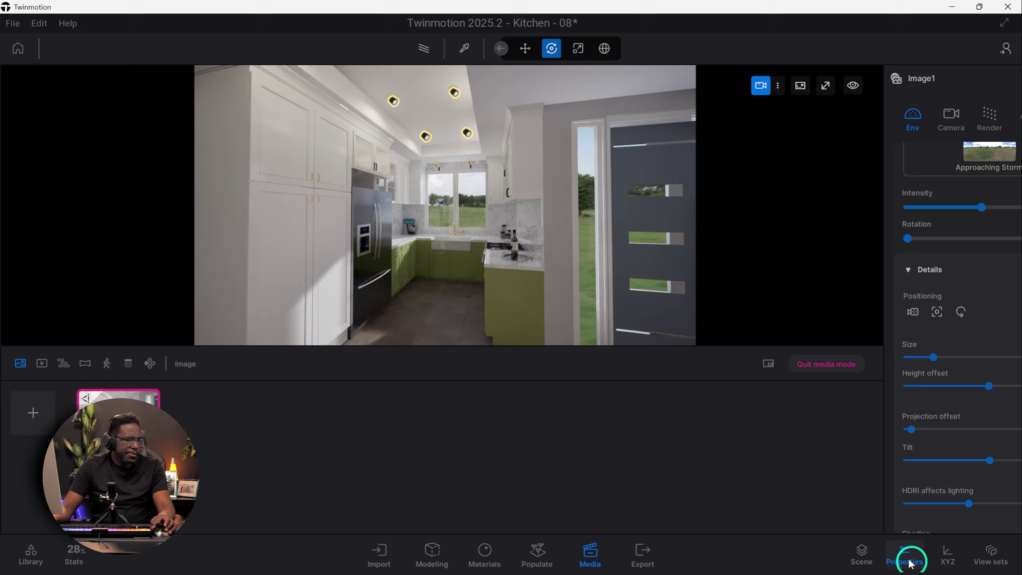
pyautogui.click(994, 117)
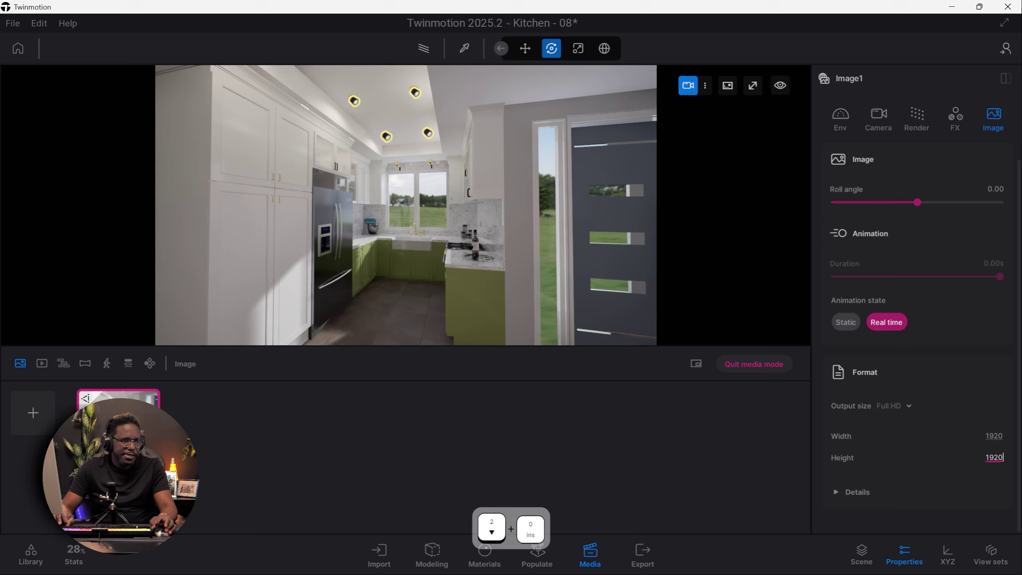
pyautogui.press('Return')
# Step: Set Image1's focal length to 25 mm, with the camera aimed between the fridge and the peninsula at the kitchen window
pyautogui.moveTo(405, 224); pyautogui.dragTo(914, 156, button='right')
pyautogui.press('w')
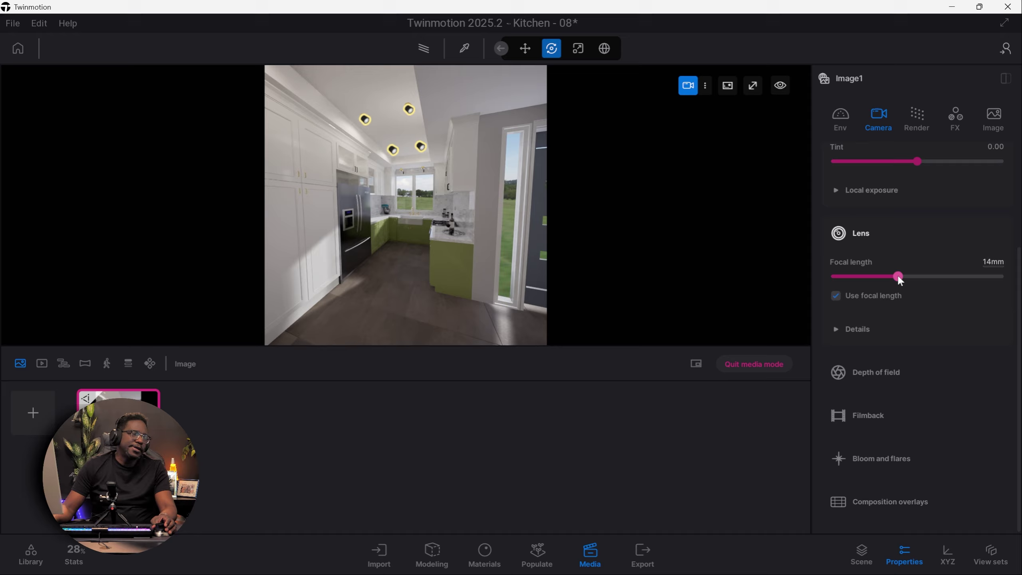
pyautogui.moveTo(898, 277); pyautogui.dragTo(929, 277)
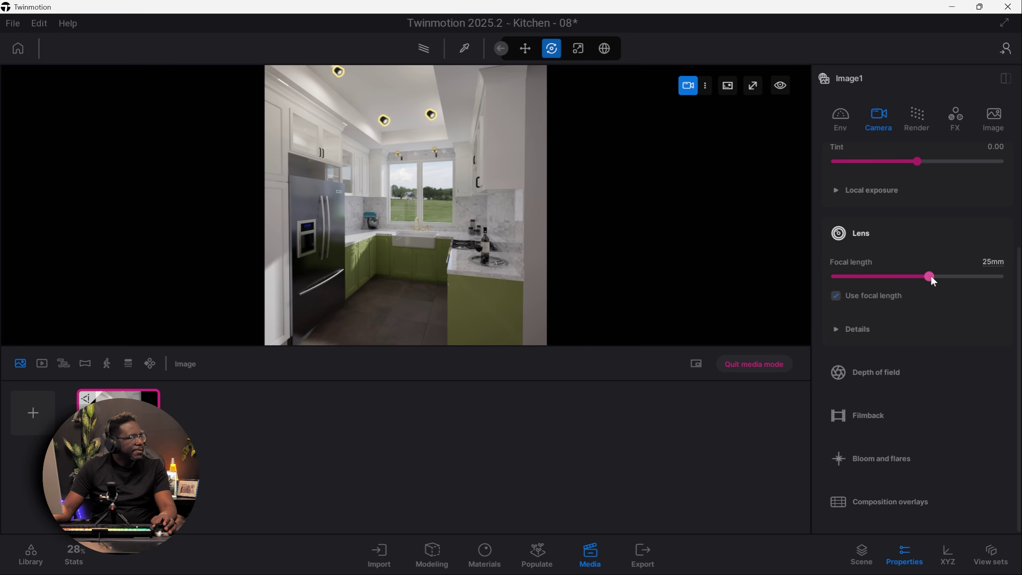
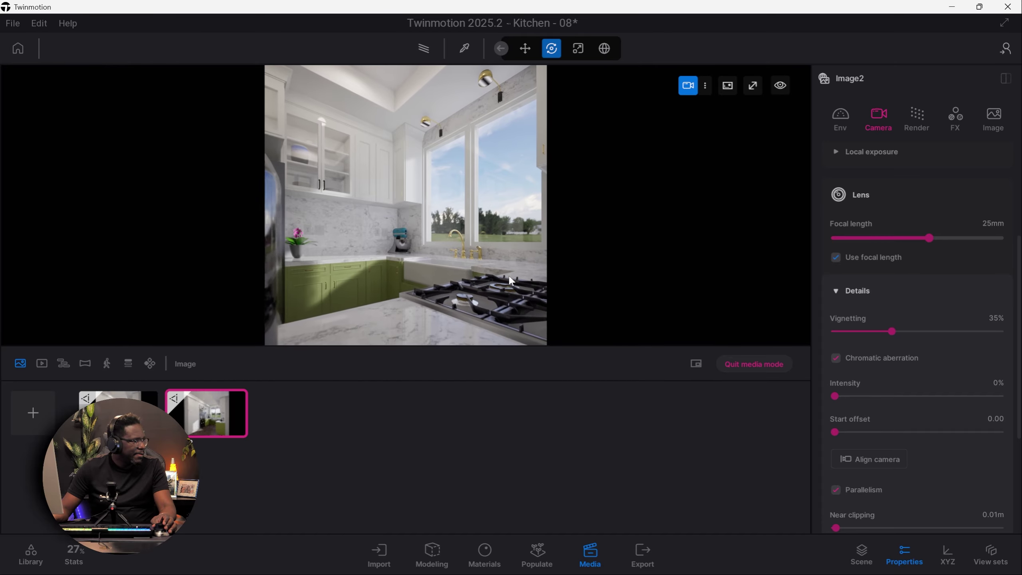
# Step: Move Wine Set 01 back on the peninsula countertop and compose Image2's close-up with the bottle beside the cooktop and window
pyautogui.click(421, 322)
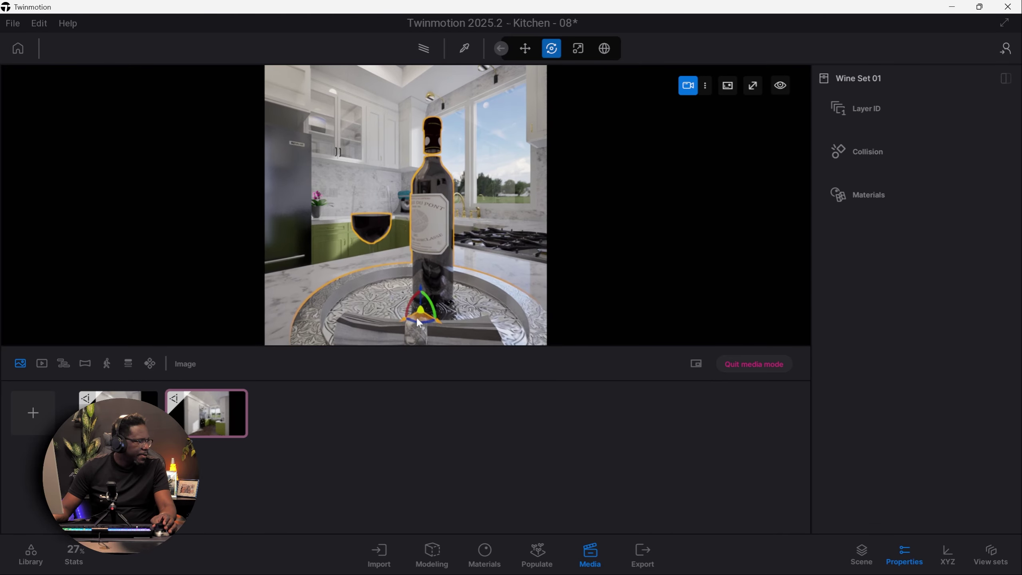
pyautogui.moveTo(418, 323); pyautogui.dragTo(396, 269)
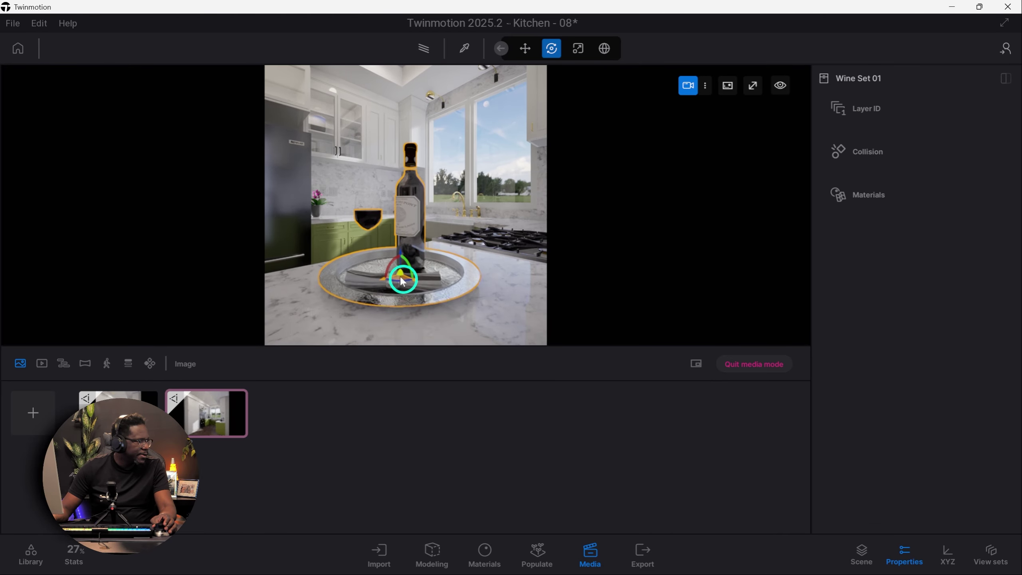
pyautogui.scroll(5, 392, 306)
pyautogui.scroll(4, 394, 306)
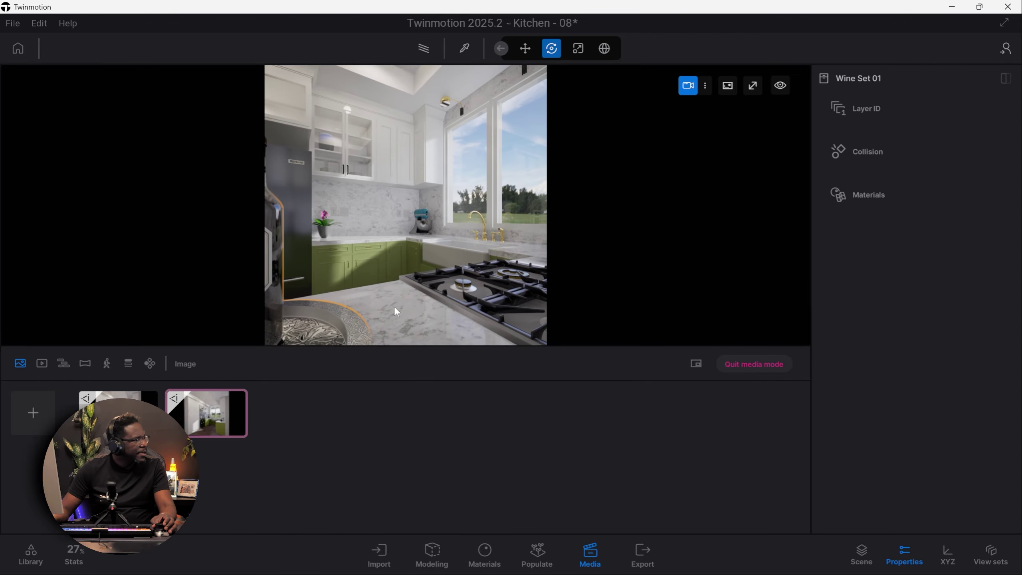
pyautogui.scroll(-4, 395, 306)
pyautogui.moveTo(394, 306); pyautogui.dragTo(349, 203, button='right')
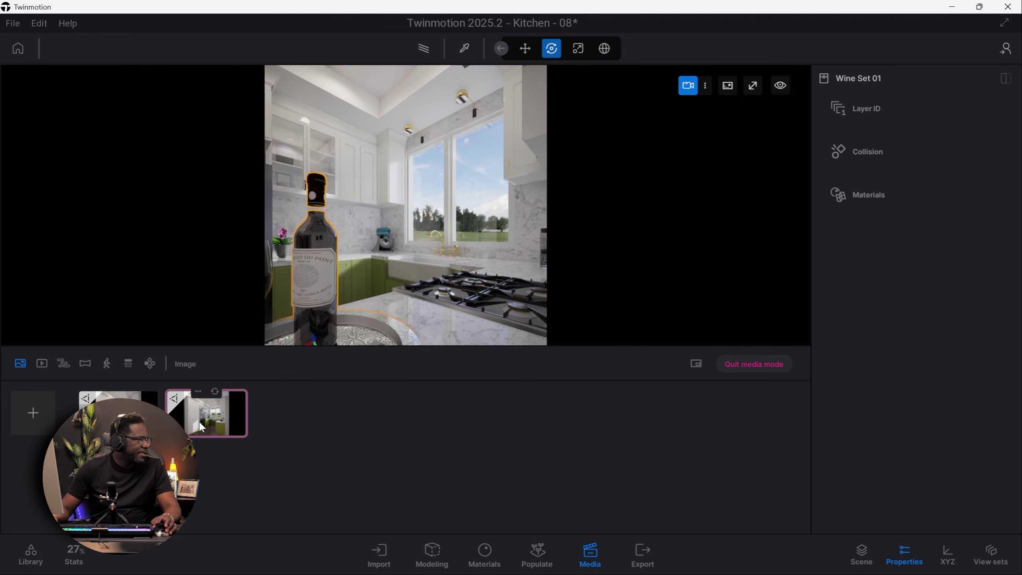
# Step: Select Image2 and update it with the current close-up of the wine bottle, cooktop and kitchen window
pyautogui.click(216, 392)
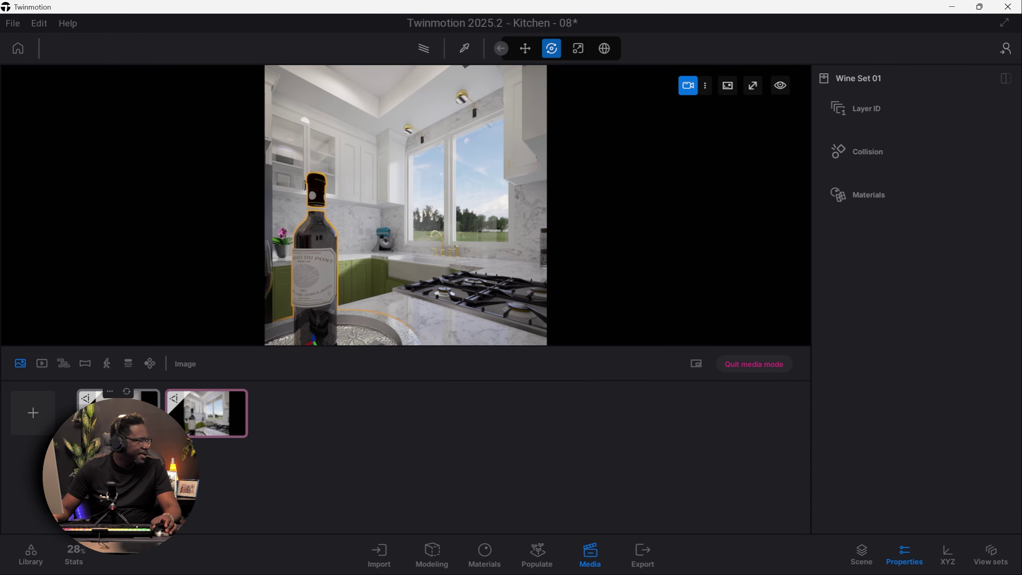
pyautogui.click(223, 406)
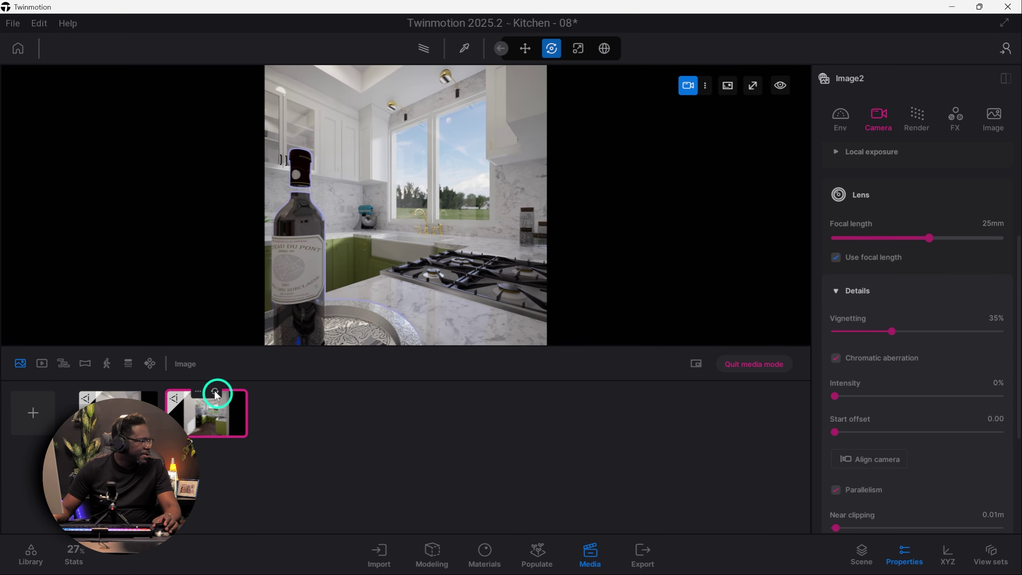
pyautogui.click(215, 392)
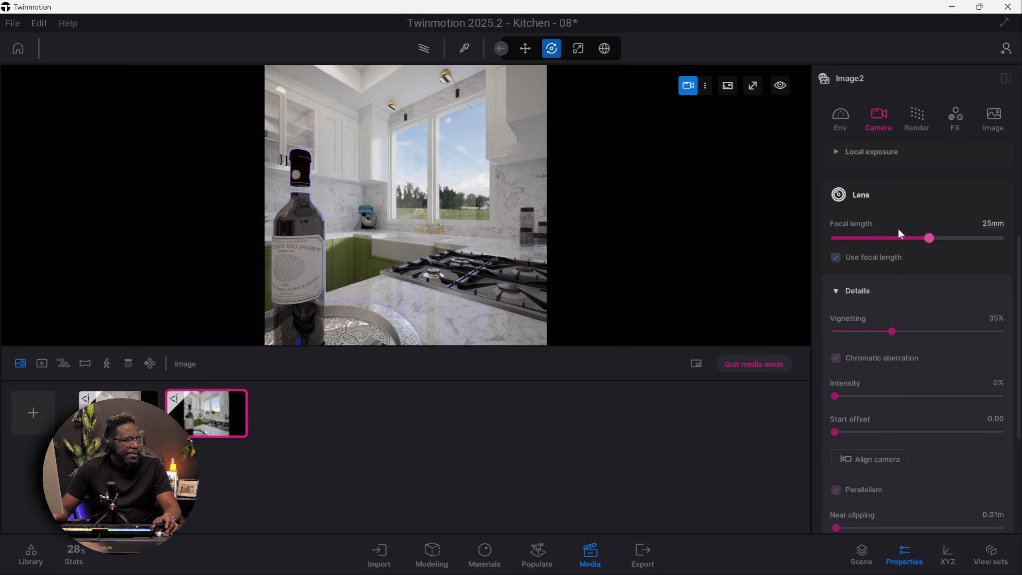
# Step: Set Image2's output size to 2K Full HD 1920x1080 and update the image with the widescreen framing
pyautogui.click(998, 115)
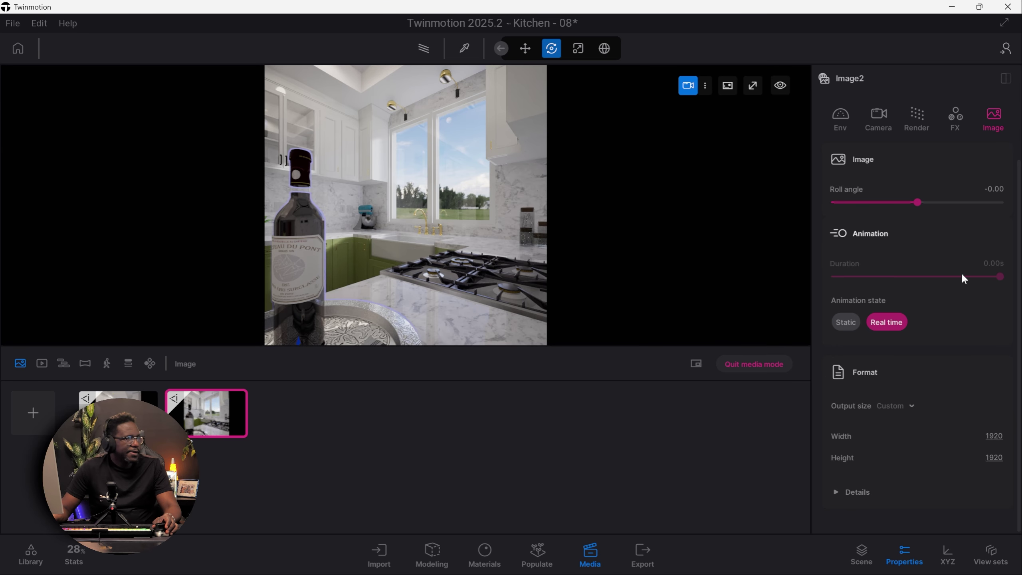
pyautogui.click(904, 407)
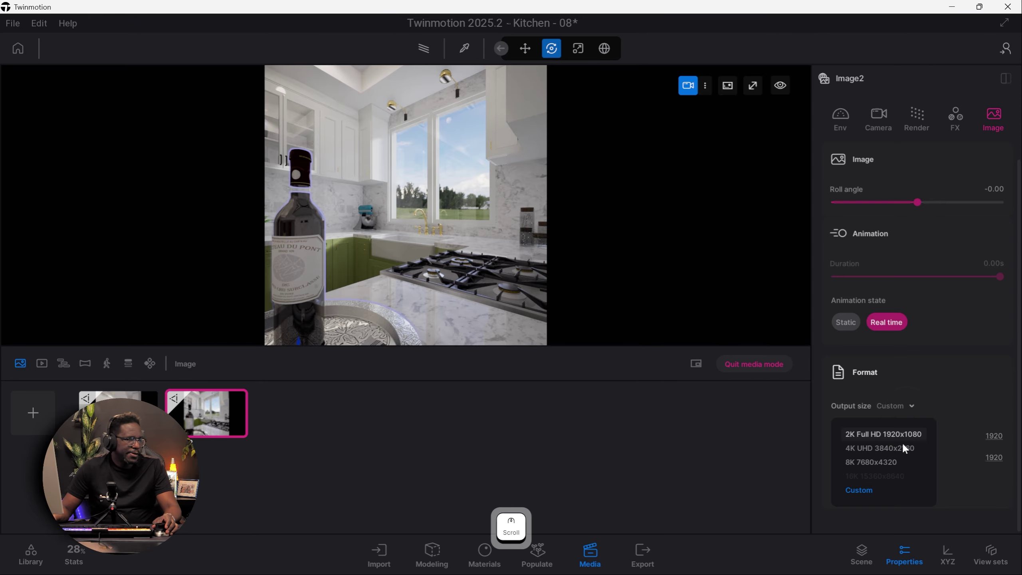
pyautogui.click(876, 435)
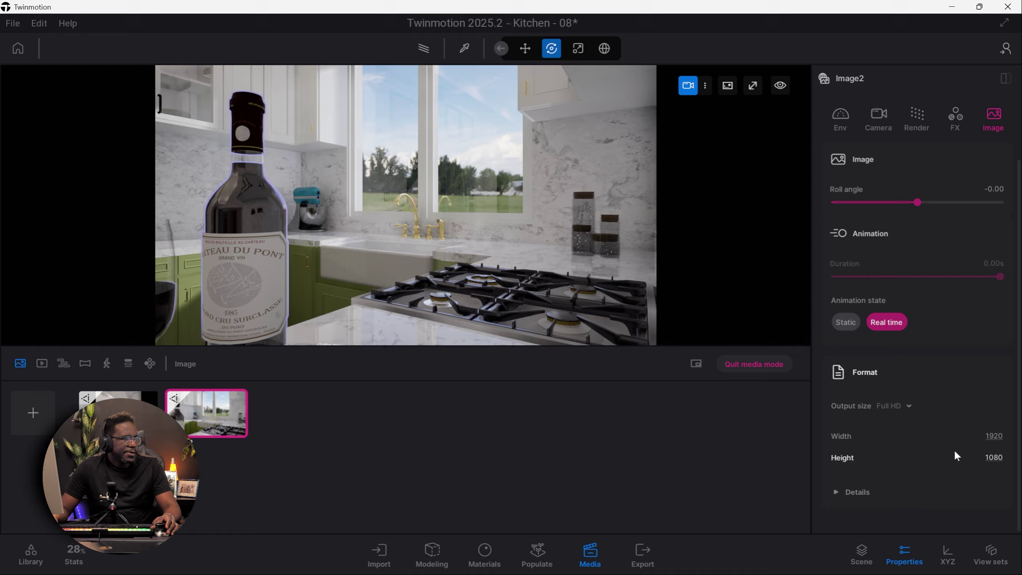
pyautogui.moveTo(216, 416)
pyautogui.click(216, 394)
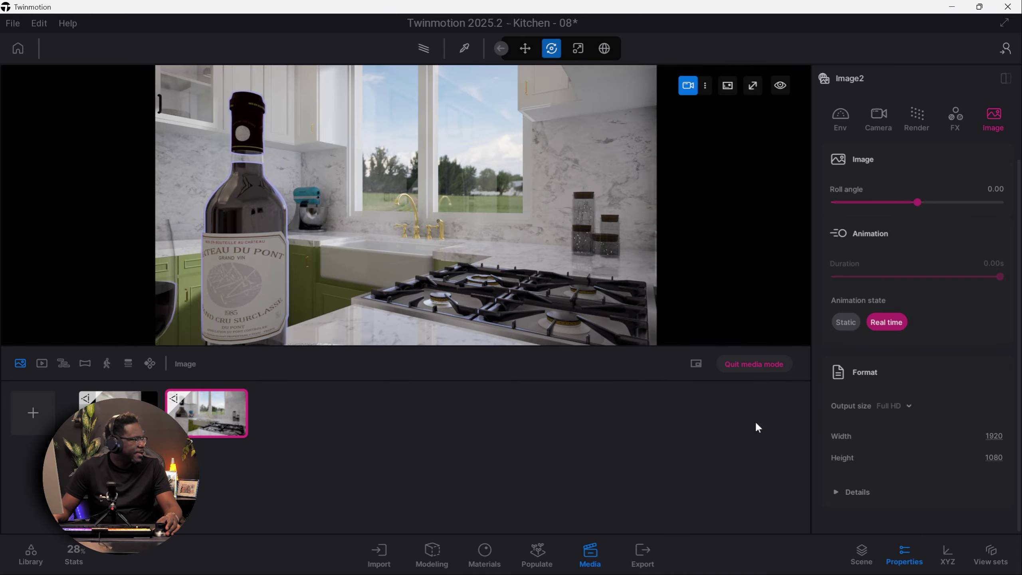
# Step: Enable depth of field for Image2 and pick the focus on the wine bottle, followed by the sink faucet area
pyautogui.scroll(1, 961, 362)
pyautogui.click(878, 121)
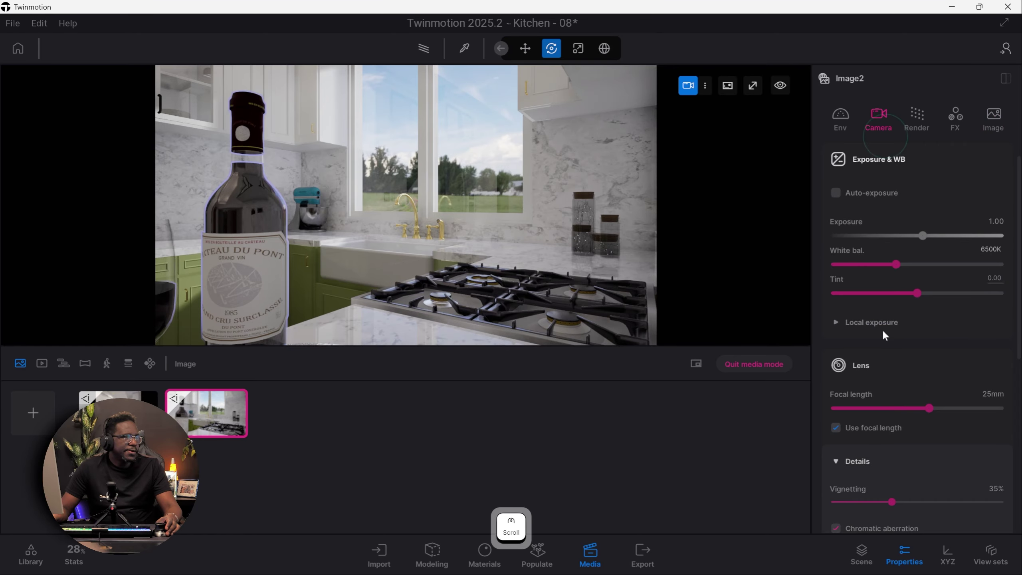
pyautogui.scroll(-4, 921, 399)
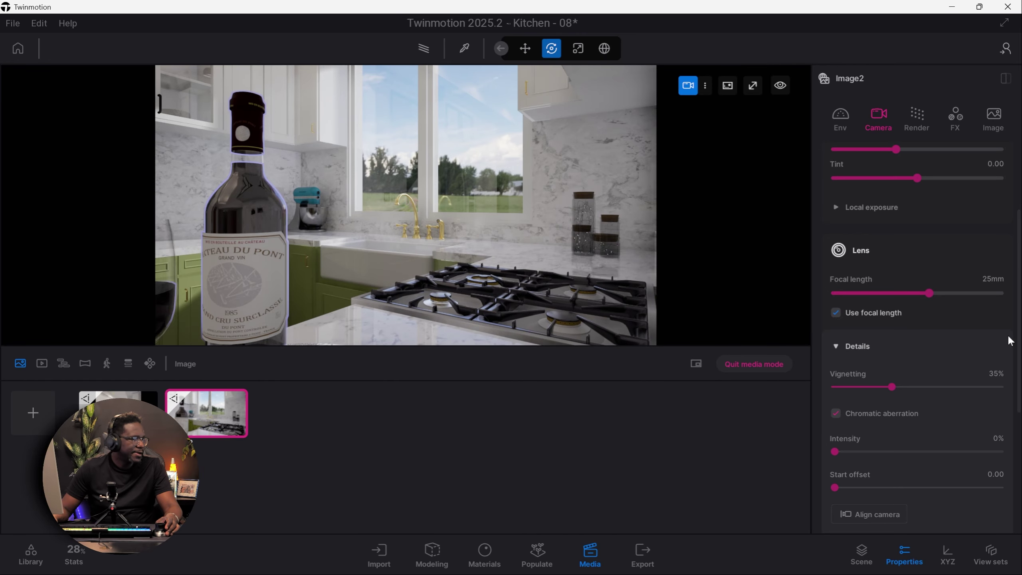
pyautogui.scroll(-3, 927, 433)
pyautogui.click(835, 410)
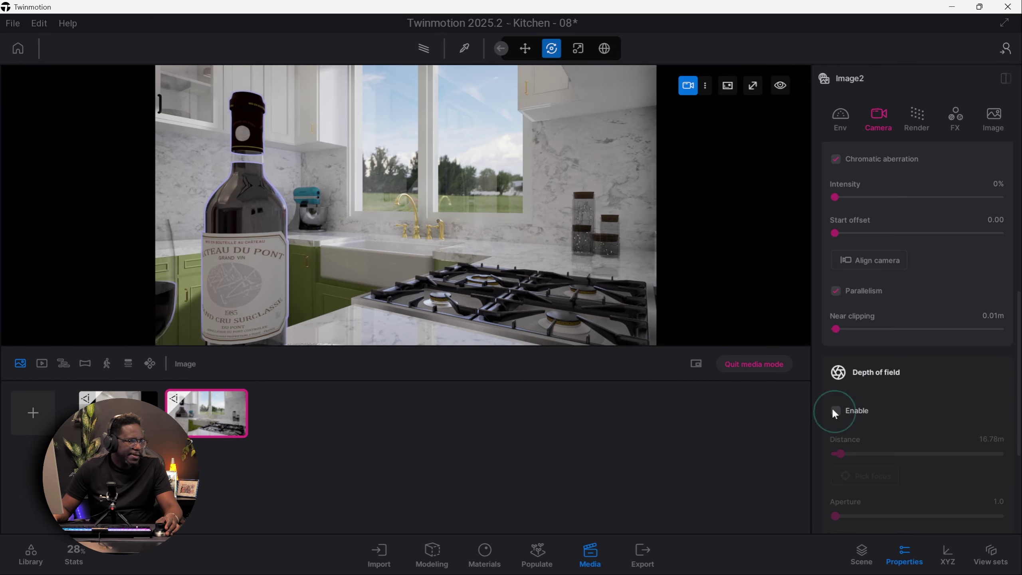
pyautogui.click(865, 476)
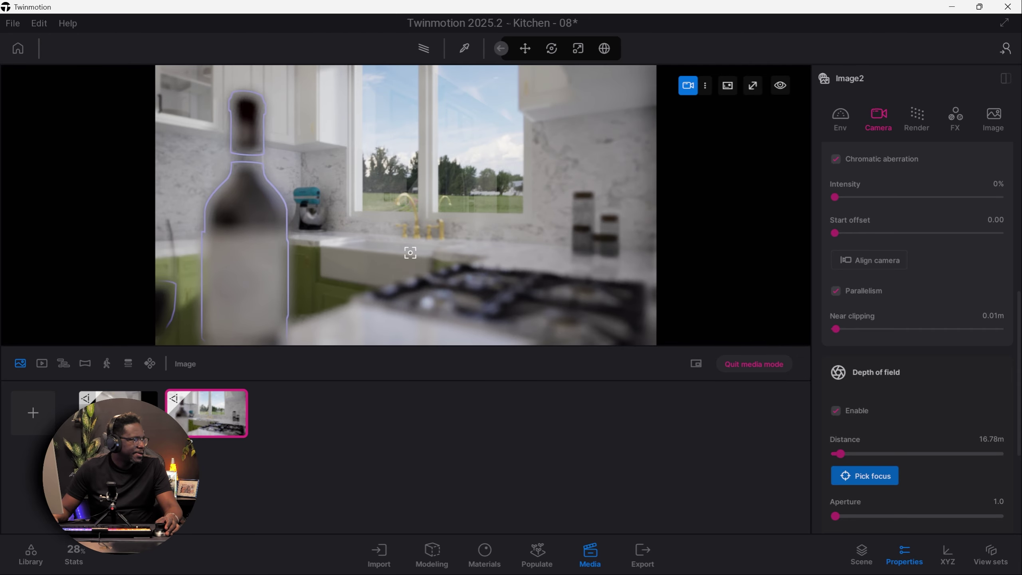
pyautogui.click(259, 275)
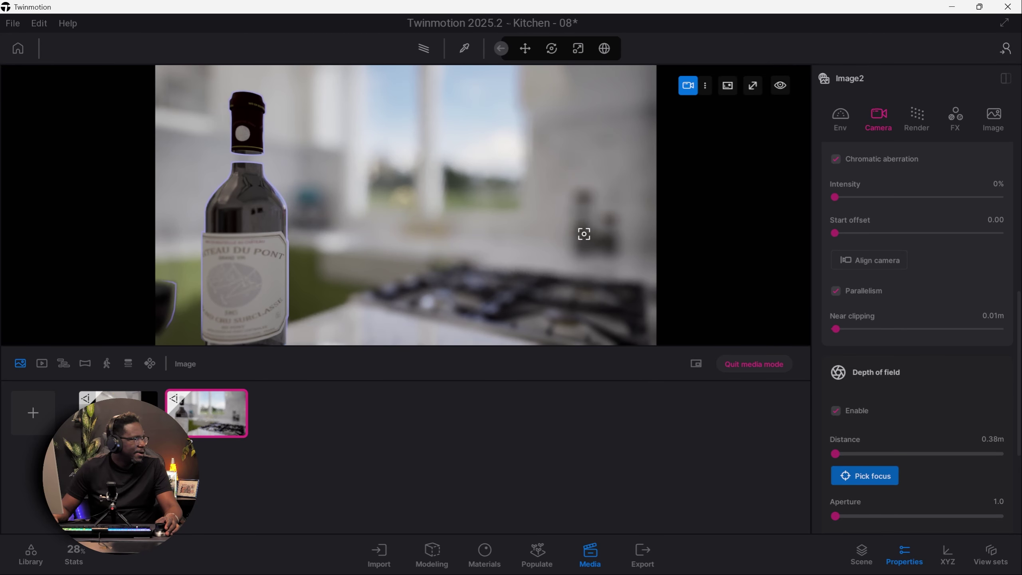
pyautogui.click(447, 235)
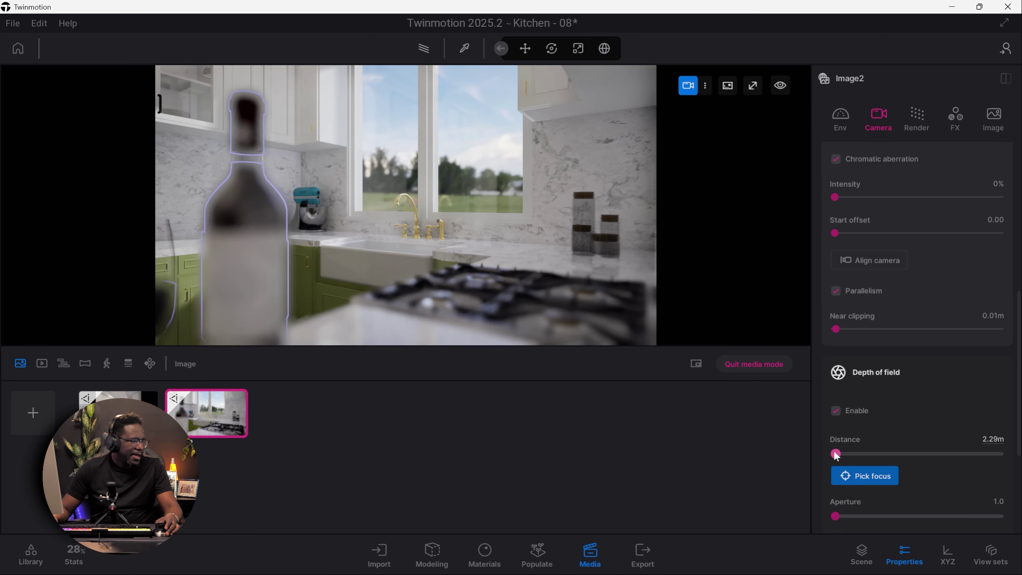
# Step: Try a depth of field distance of 6.18 m with an aperture of 1.4 on Image2
pyautogui.moveTo(835, 454)
pyautogui.mouseDown()
pyautogui.moveTo(875, 450)
pyautogui.moveTo(810, 453)
pyautogui.moveTo(823, 454)
pyautogui.mouseUp()
pyautogui.moveTo(834, 516)
pyautogui.mouseDown()
pyautogui.moveTo(859, 510)
pyautogui.moveTo(835, 521)
pyautogui.moveTo(844, 522)
pyautogui.mouseUp()
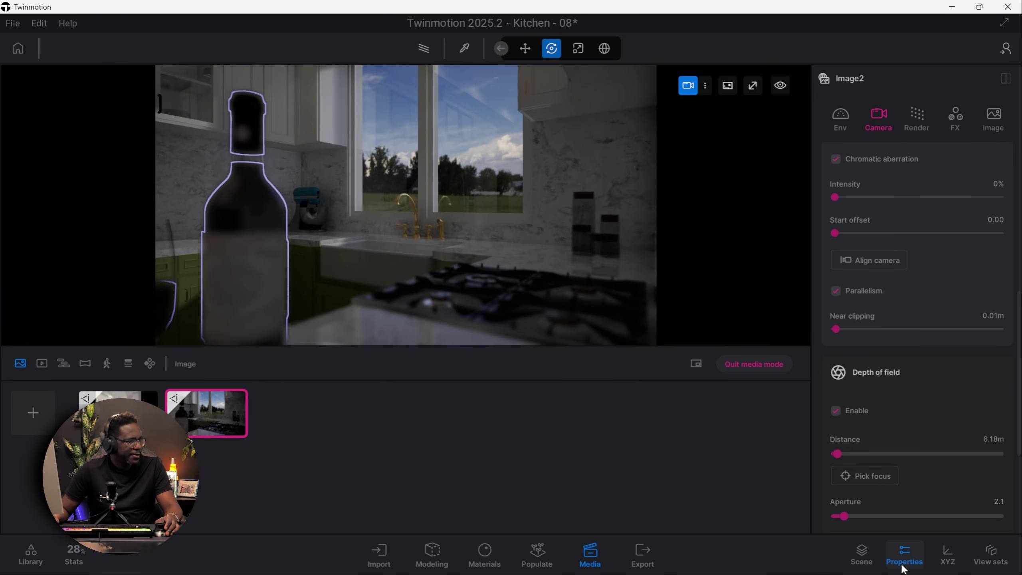
pyautogui.click(840, 515)
# Step: Pick Image2's focus on the jars beside the window, followed by the cooktop
pyautogui.click(861, 476)
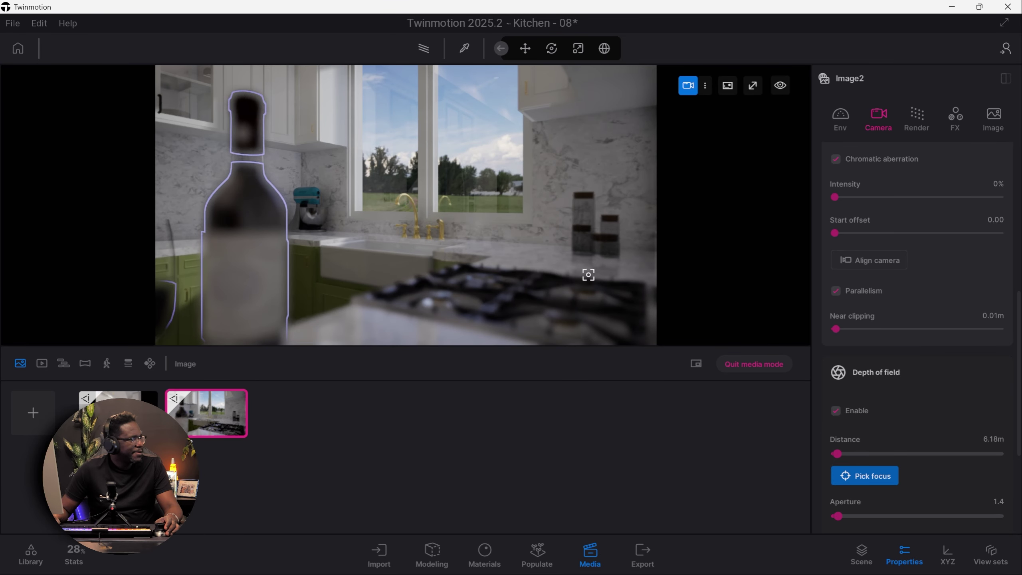
pyautogui.click(576, 237)
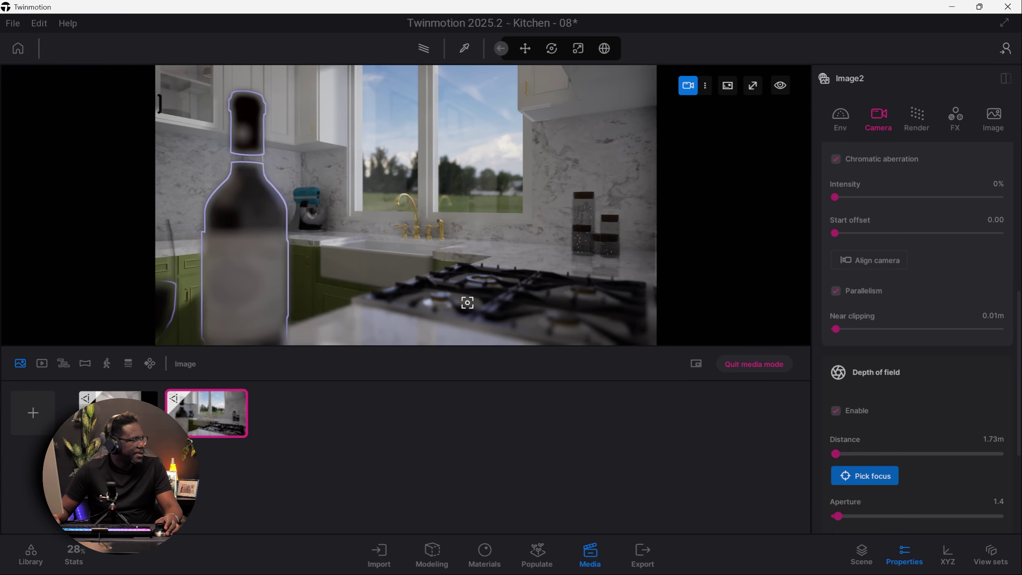
pyautogui.click(468, 301)
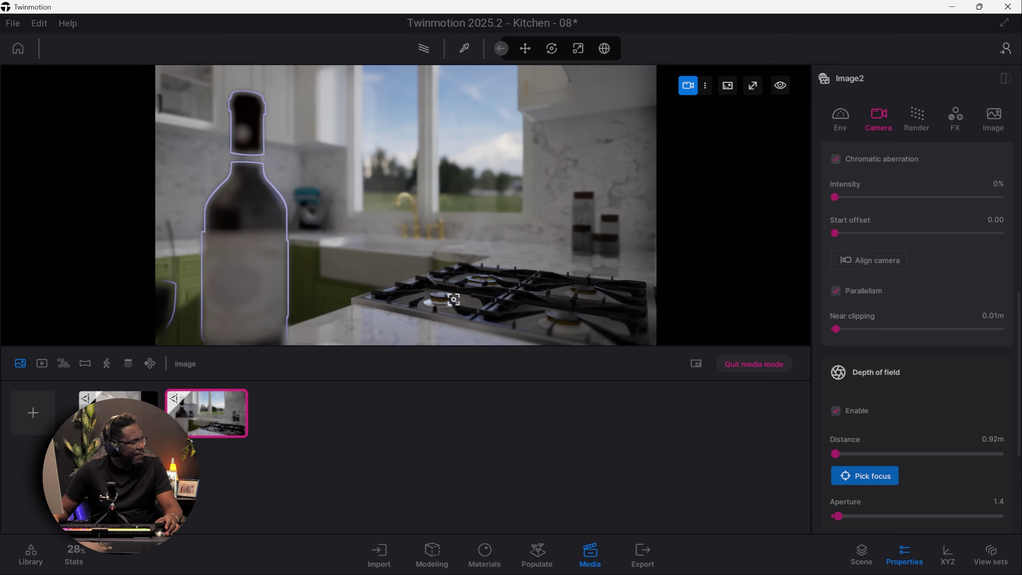
# Step: Try a focus distance of 2 m, and pick Image2's focus on the near edge of the cooktop instead
pyautogui.click(993, 439)
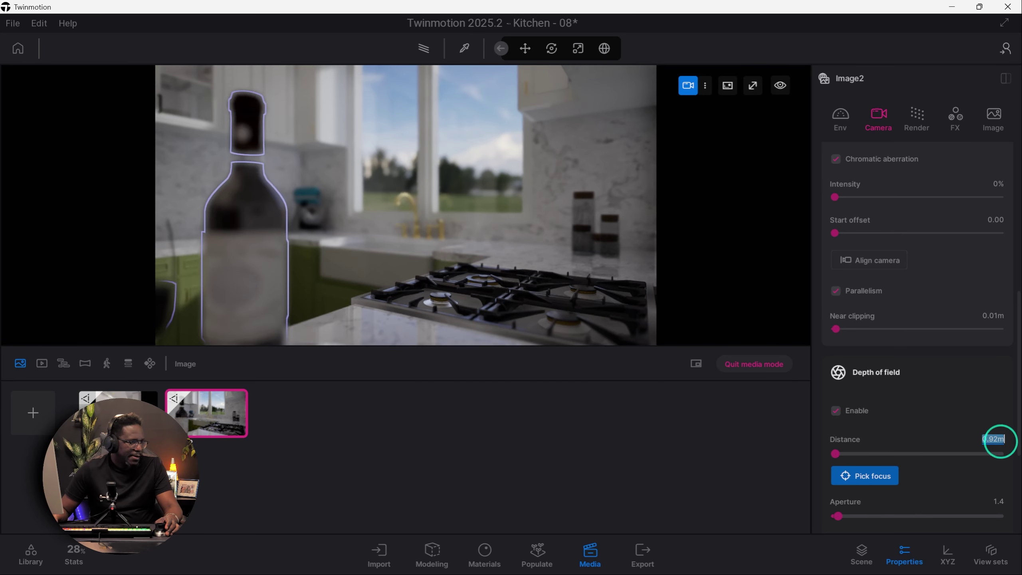
pyautogui.write('2')
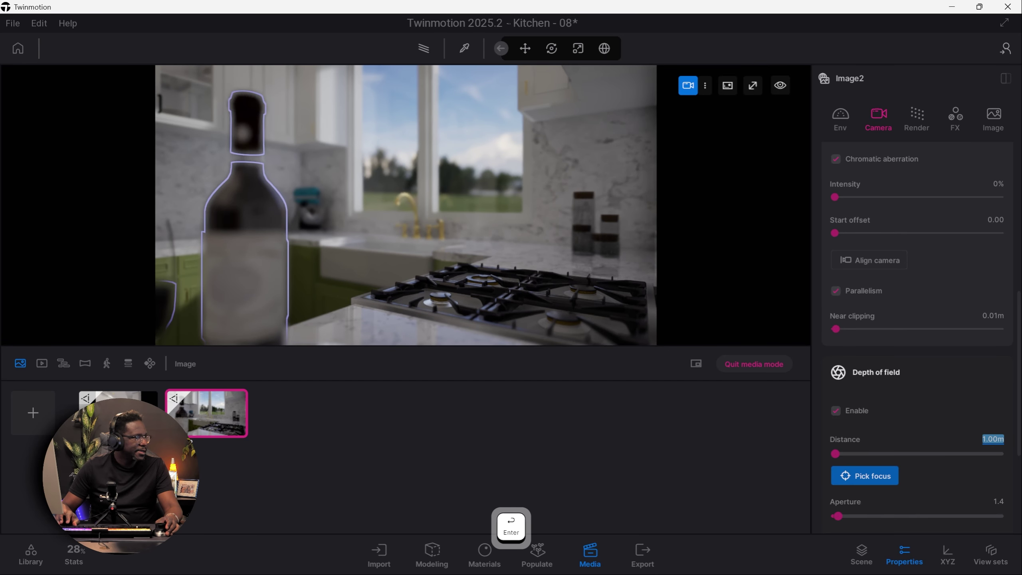
pyautogui.press('Return')
pyautogui.click(864, 475)
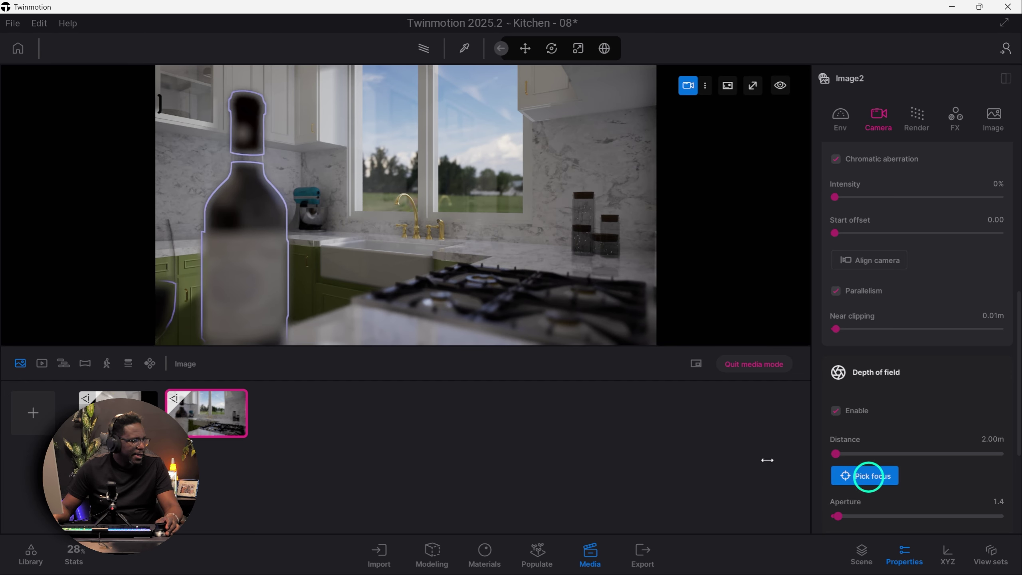
pyautogui.click(438, 308)
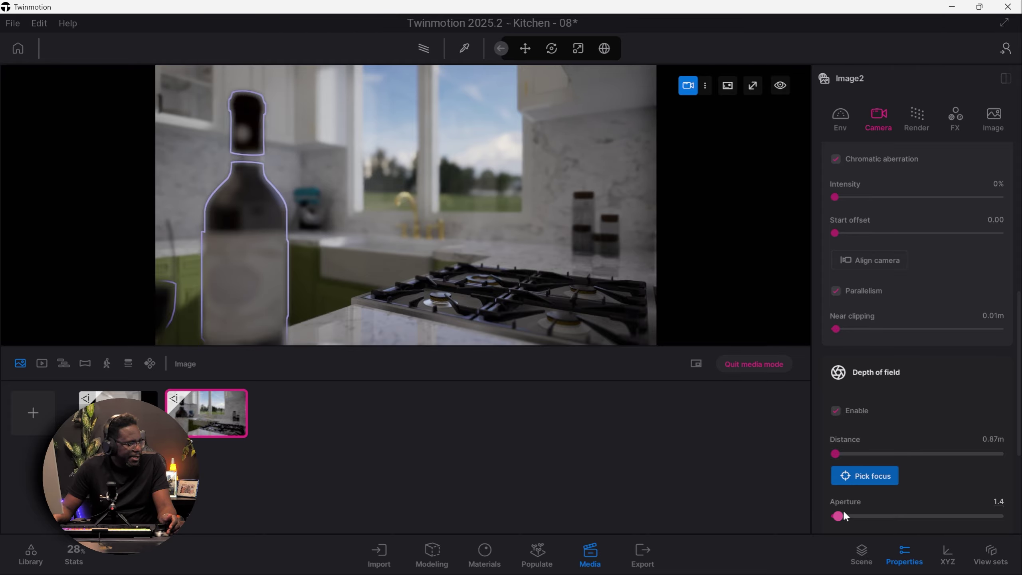
# Step: Raise Image2's aperture to 5.3 and compensate by increasing its exposure to about 5.2
pyautogui.moveTo(839, 516); pyautogui.dragTo(868, 516)
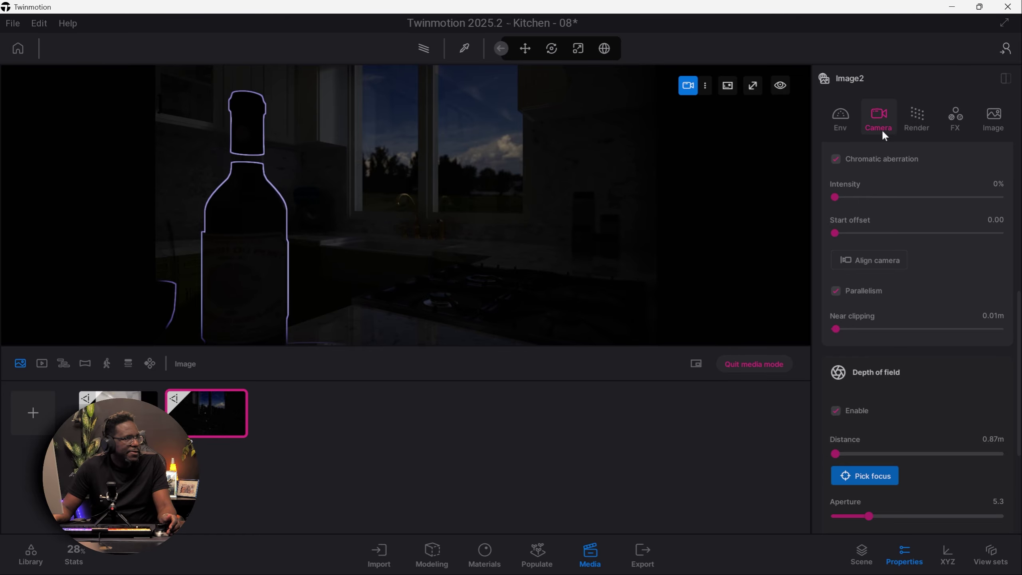
pyautogui.scroll(5, 956, 258)
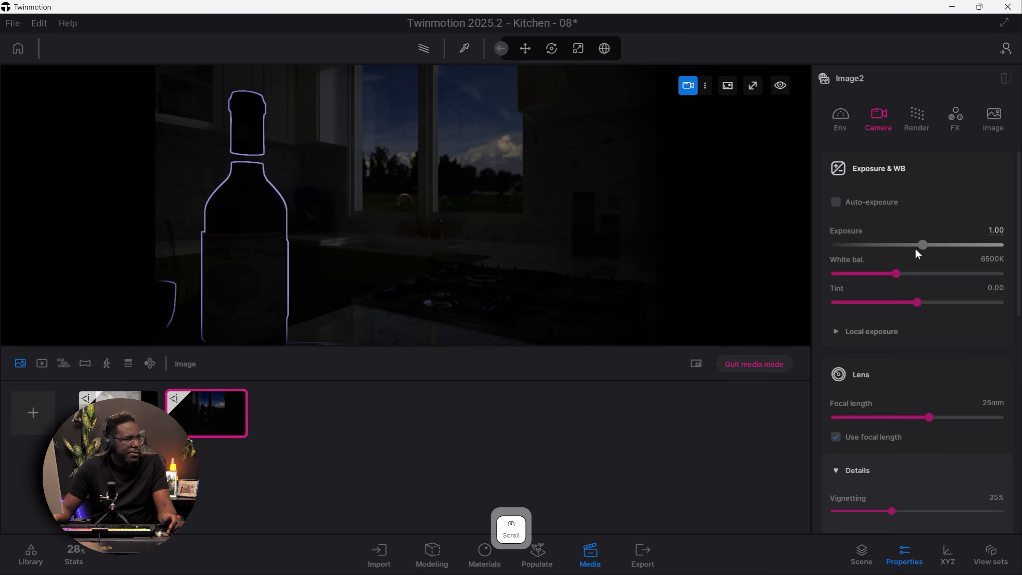
pyautogui.moveTo(921, 244); pyautogui.dragTo(945, 245)
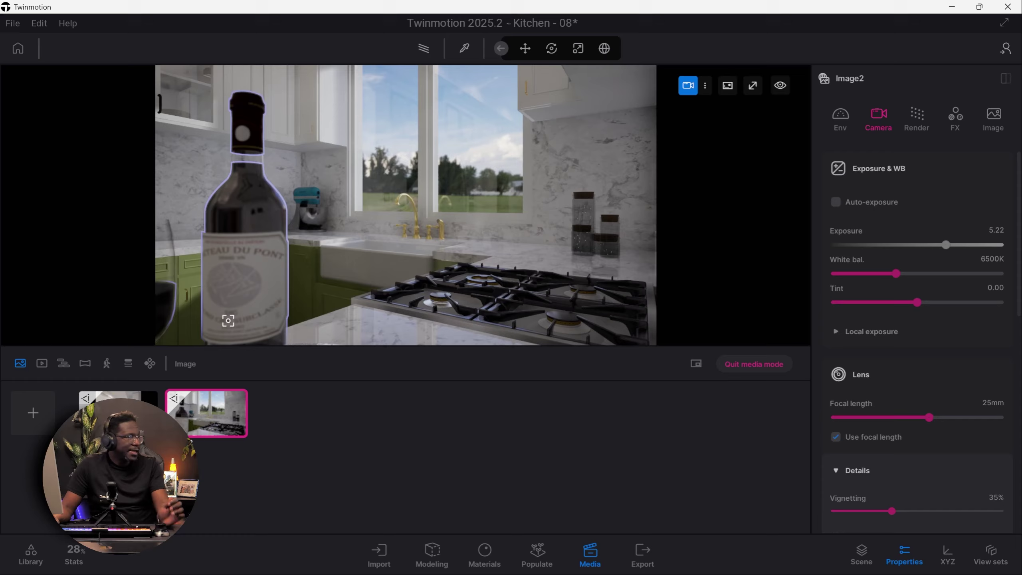
pyautogui.moveTo(946, 244); pyautogui.dragTo(946, 244)
# Step: Lower Image2's depth of field aperture to 3.5 for a softer wine bottle in the foreground
pyautogui.scroll(-10, 982, 498)
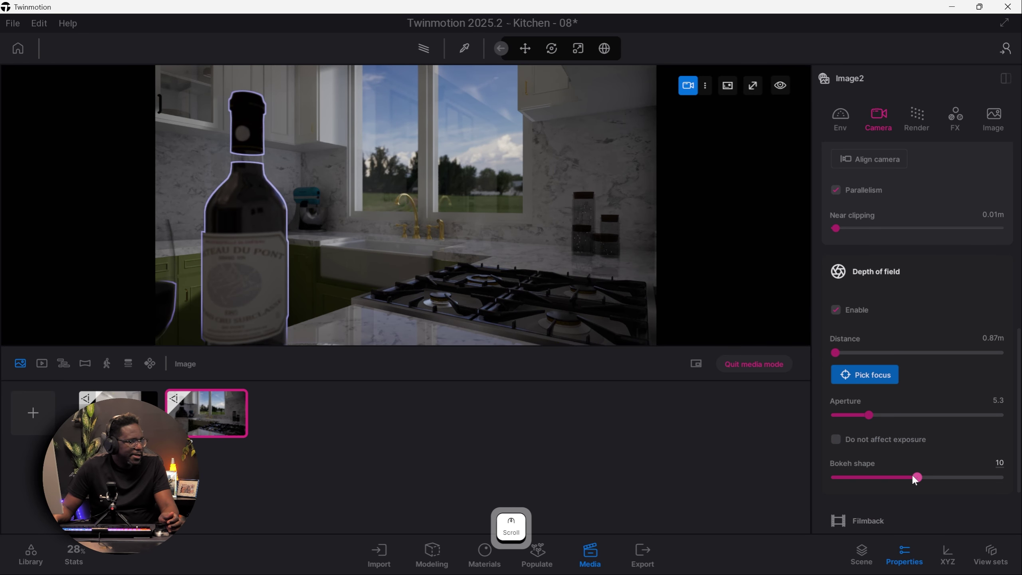
pyautogui.moveTo(868, 415); pyautogui.dragTo(854, 415)
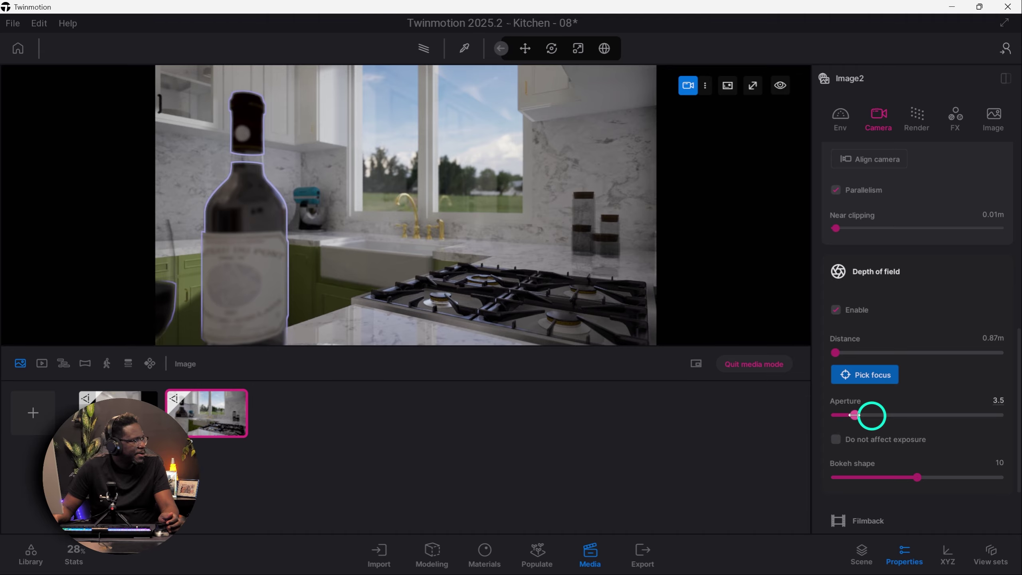
pyautogui.moveTo(191, 397)
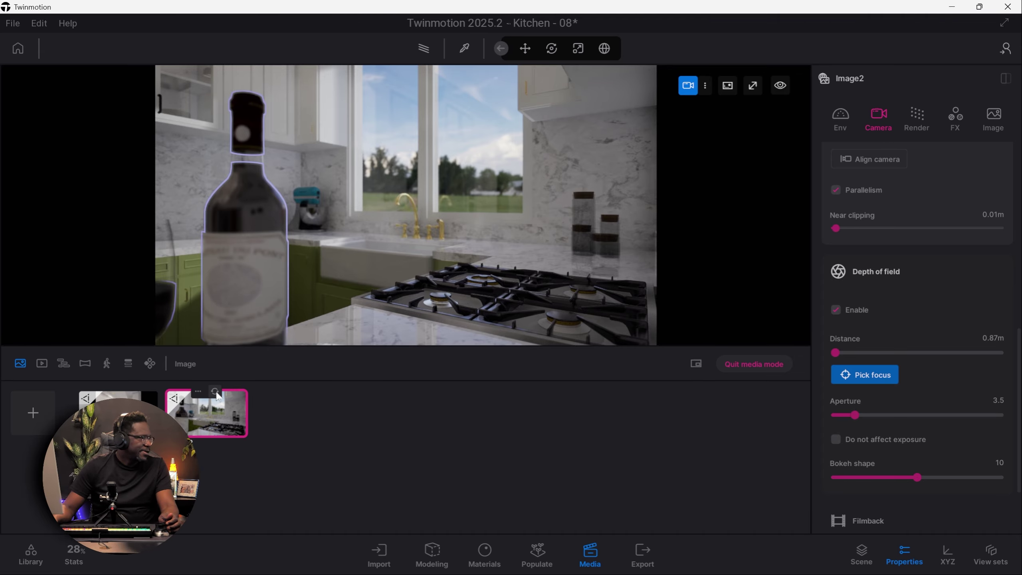
# Step: Pull Image1's camera back to show the full white cabinet wall beside the fridge, and update the image
pyautogui.click(119, 400)
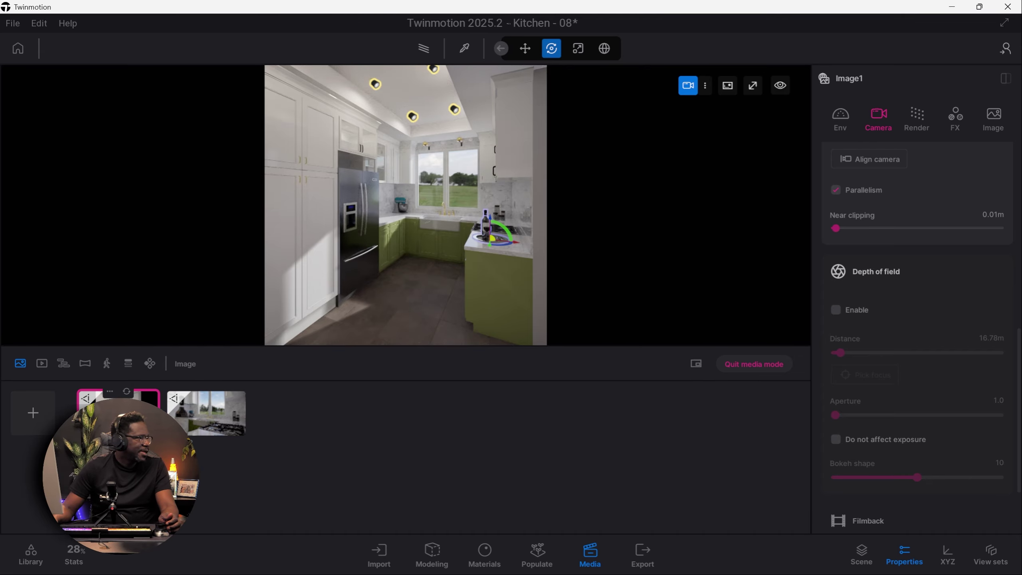
pyautogui.moveTo(182, 423)
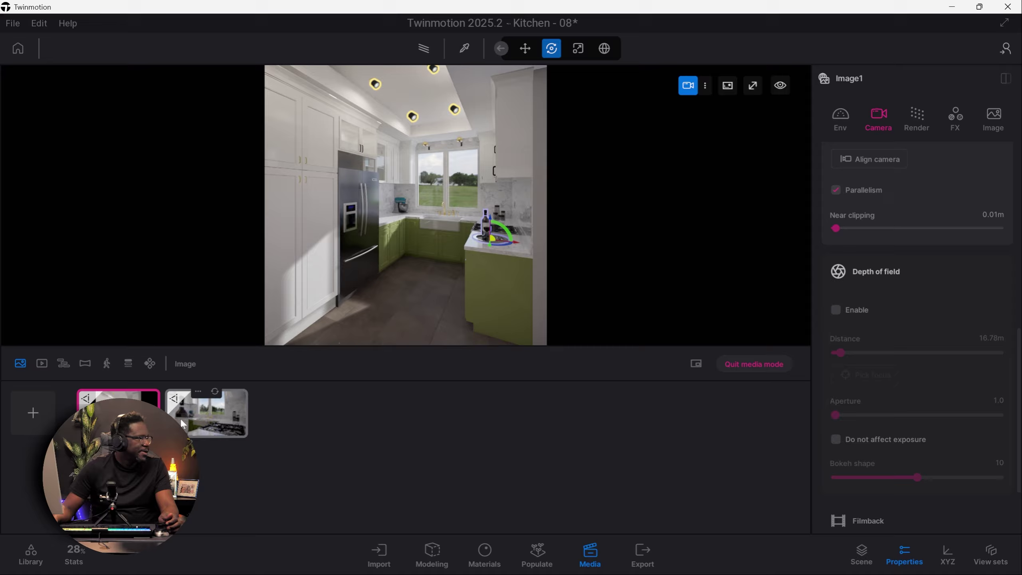
pyautogui.click(217, 427)
pyautogui.click(119, 400)
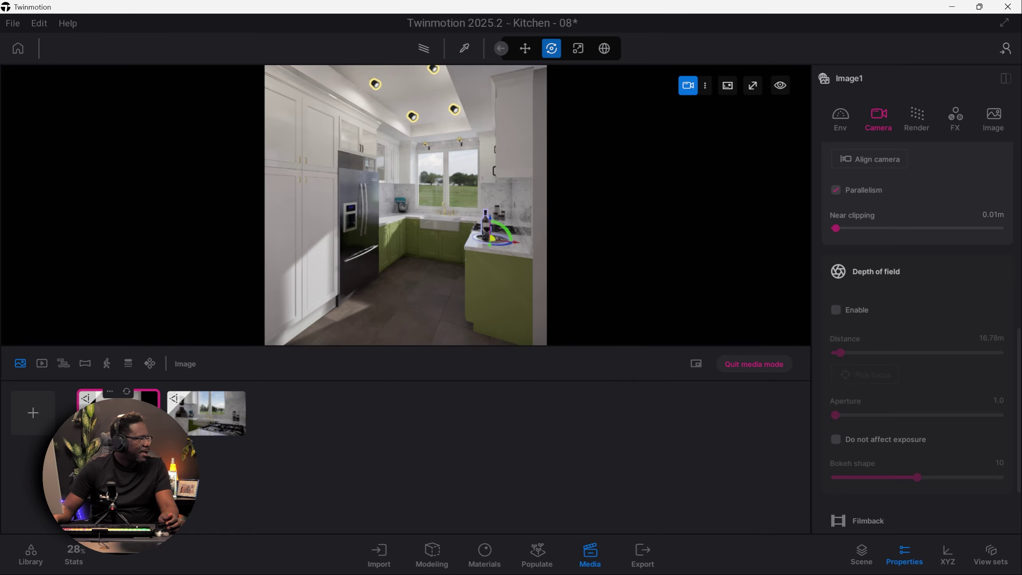
pyautogui.click(878, 114)
pyautogui.scroll(-3, 905, 442)
pyautogui.scroll(8, 910, 436)
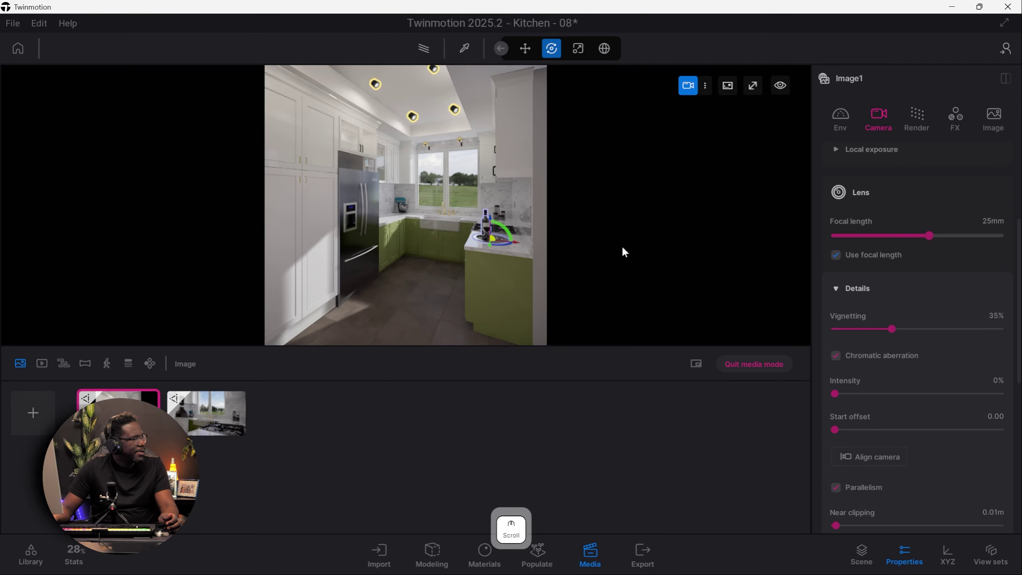
pyautogui.press('s')
pyautogui.moveTo(426, 223); pyautogui.dragTo(427, 224, button='right')
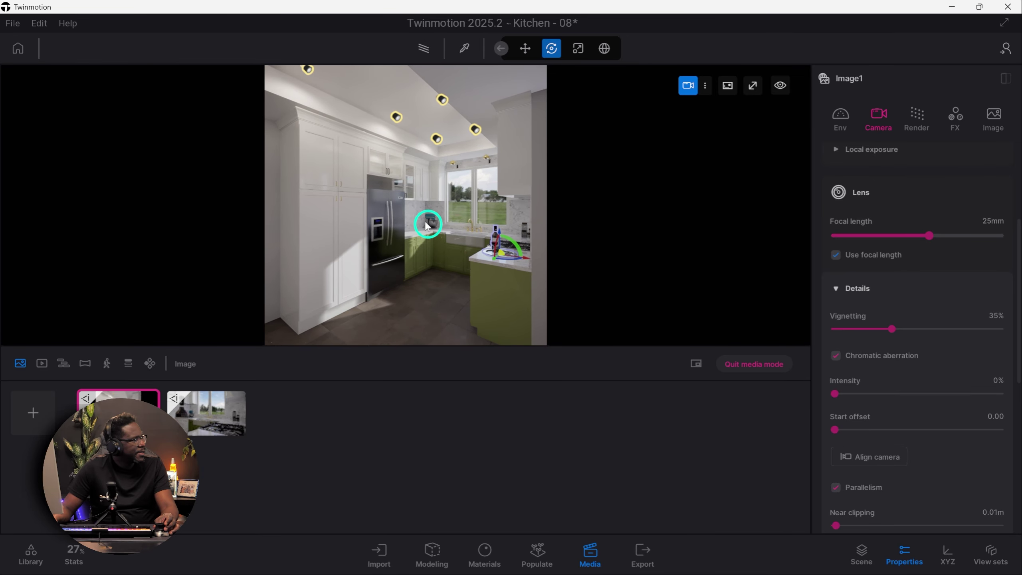
pyautogui.moveTo(426, 224); pyautogui.dragTo(426, 224, button='right')
pyautogui.click(128, 394)
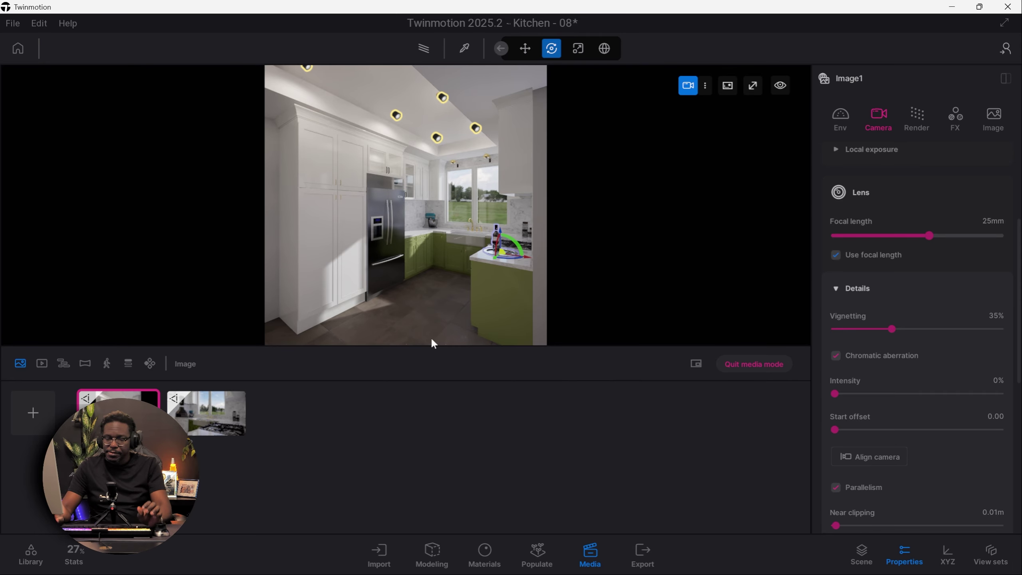
# Step: Create a third camera image, reframe the view straight towards the sink window, and set its focal length to 34 mm
pyautogui.press('Pause')
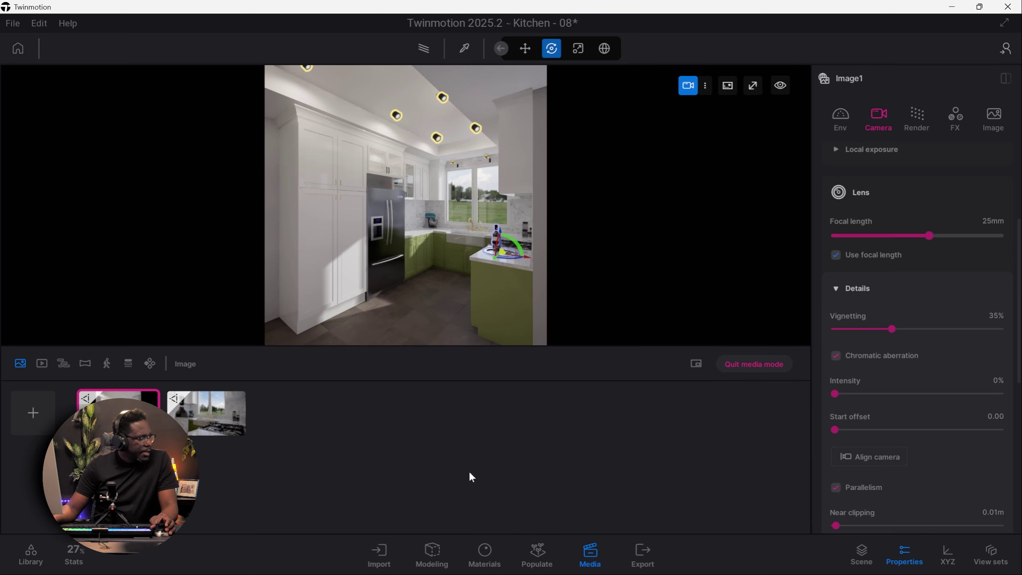
pyautogui.click(33, 413)
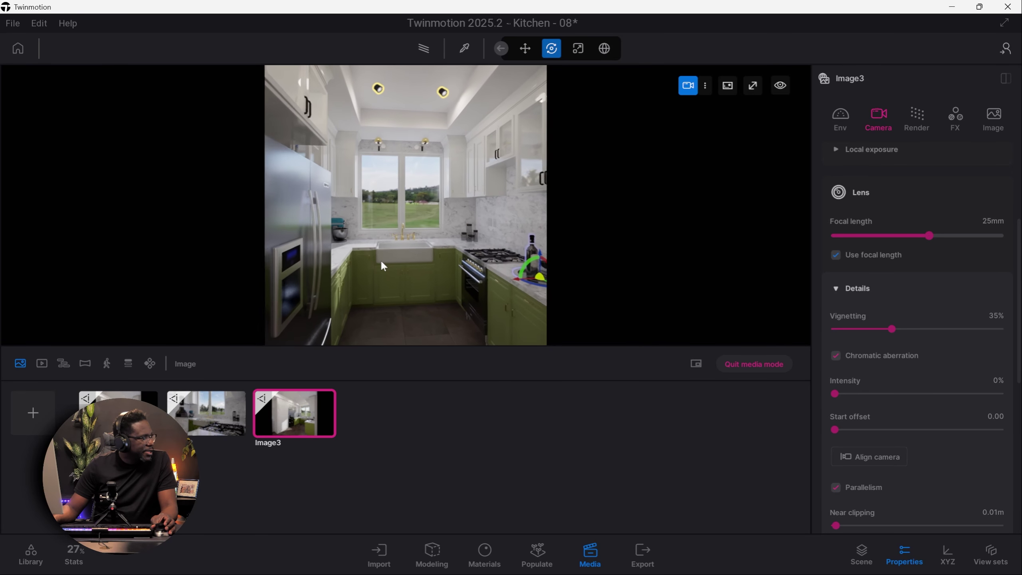
pyautogui.press('d')
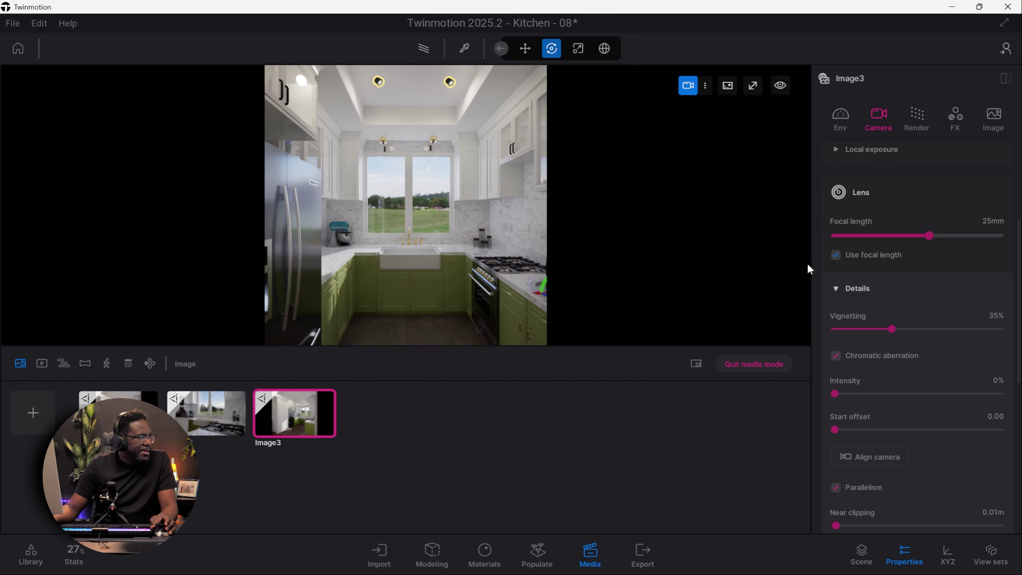
pyautogui.moveTo(935, 239); pyautogui.dragTo(944, 237)
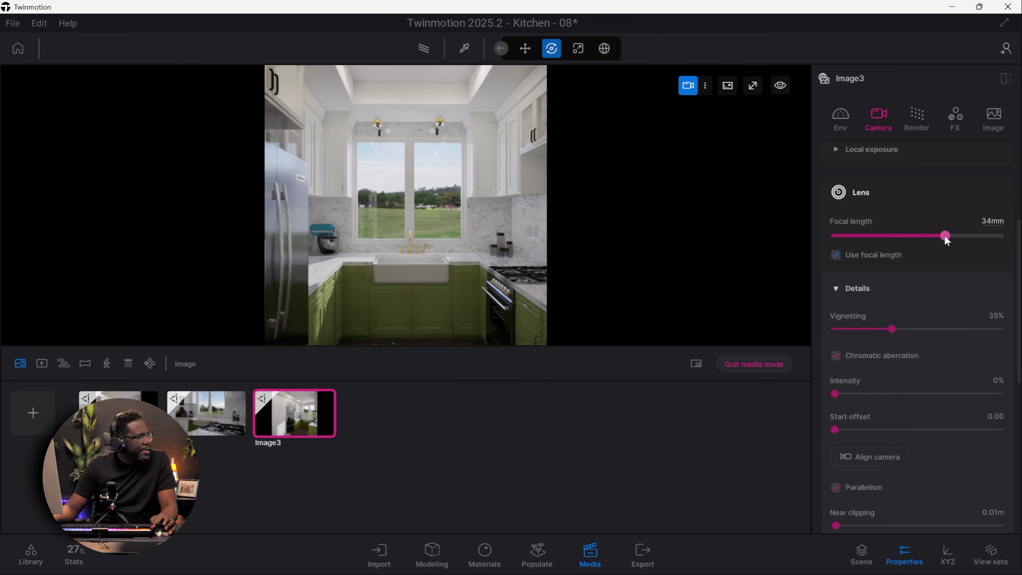
# Step: Pull Image3's camera back to a centred view including the tall cabinets and counter end, and update the image
pyautogui.press('s')
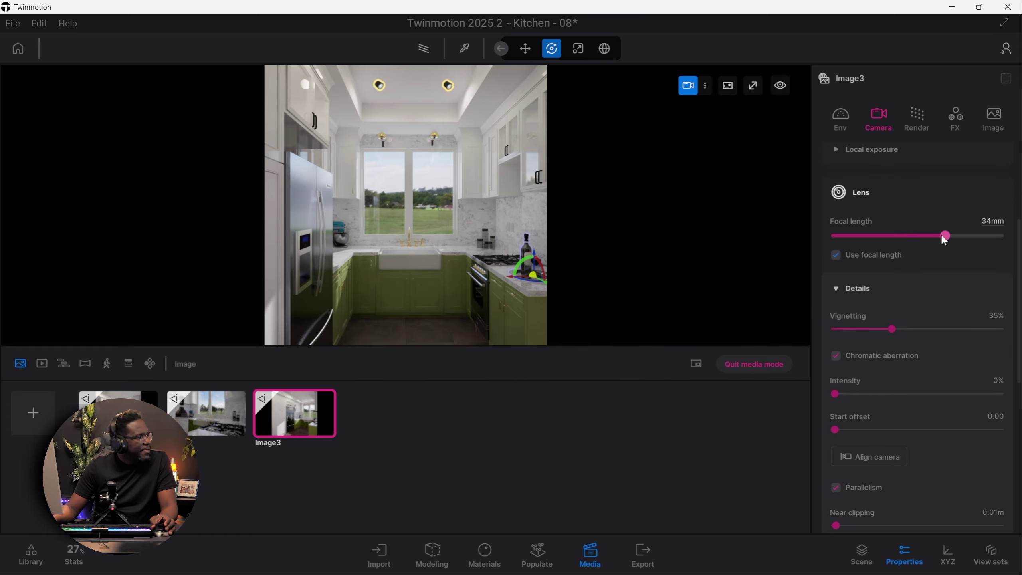
pyautogui.press('s')
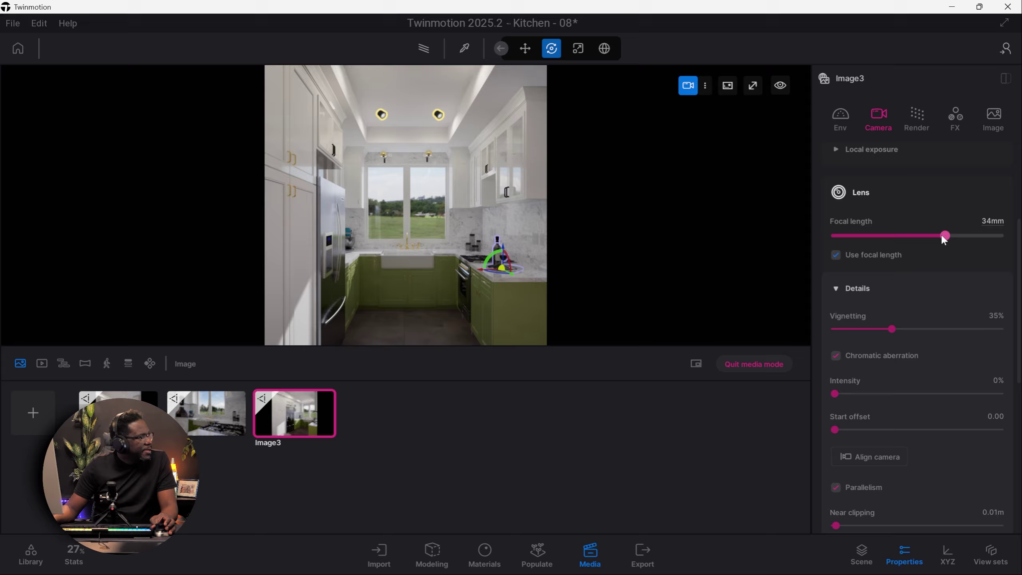
pyautogui.press('s')
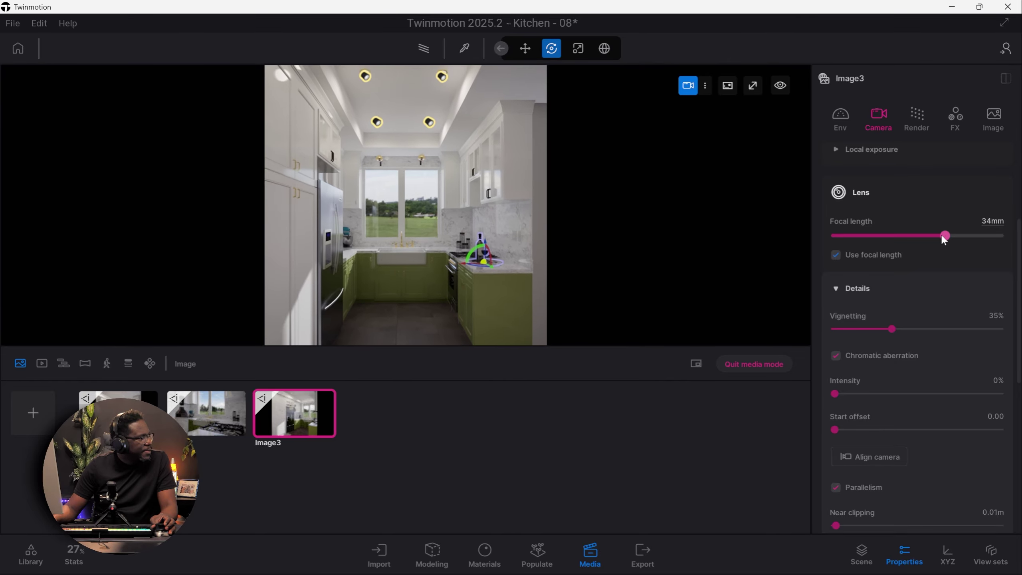
pyautogui.press('s')
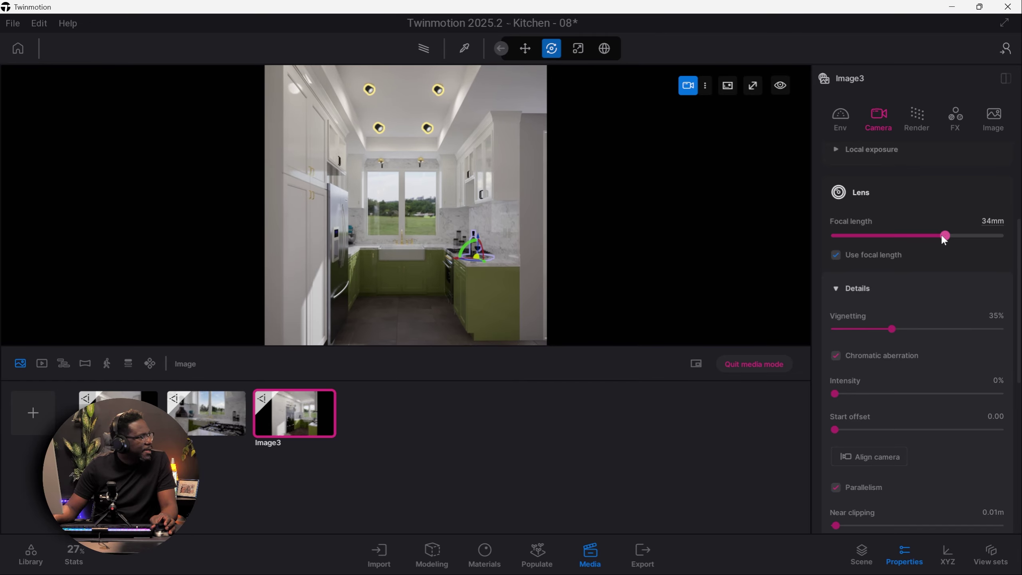
pyautogui.press('w')
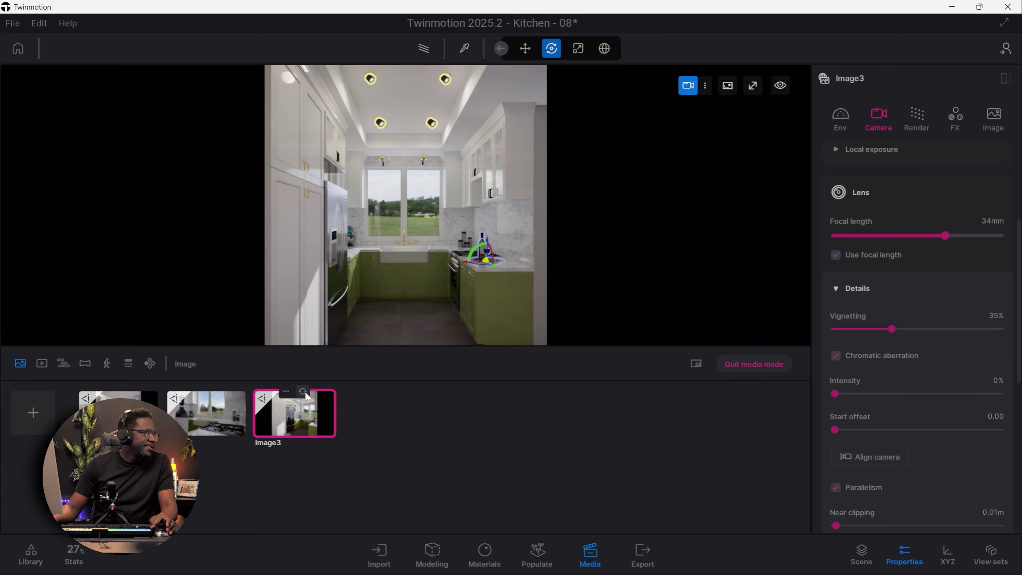
pyautogui.click(304, 393)
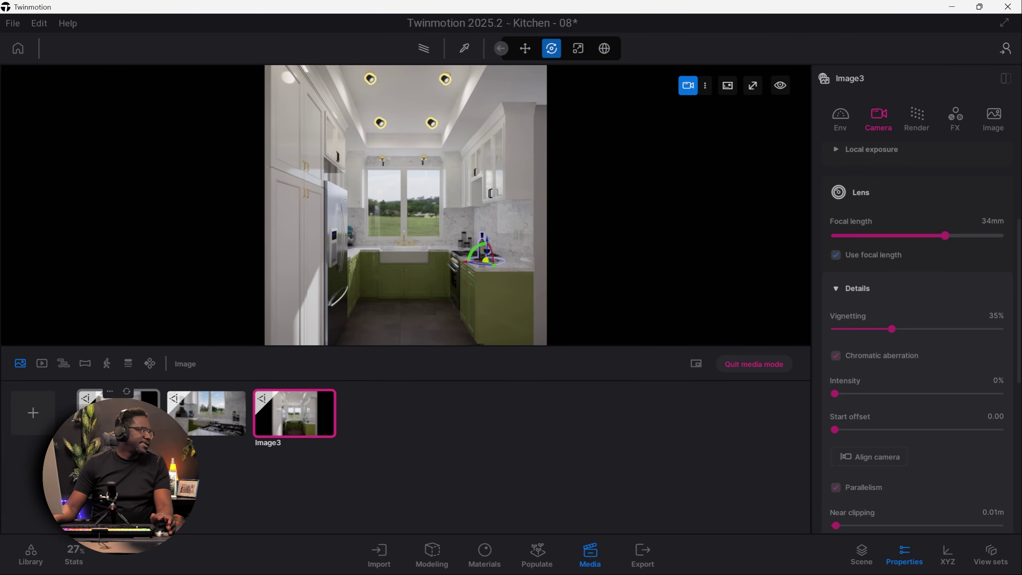
# Step: Compare the three saved images, and raise Image2's exposure to about 4.78
pyautogui.click(141, 399)
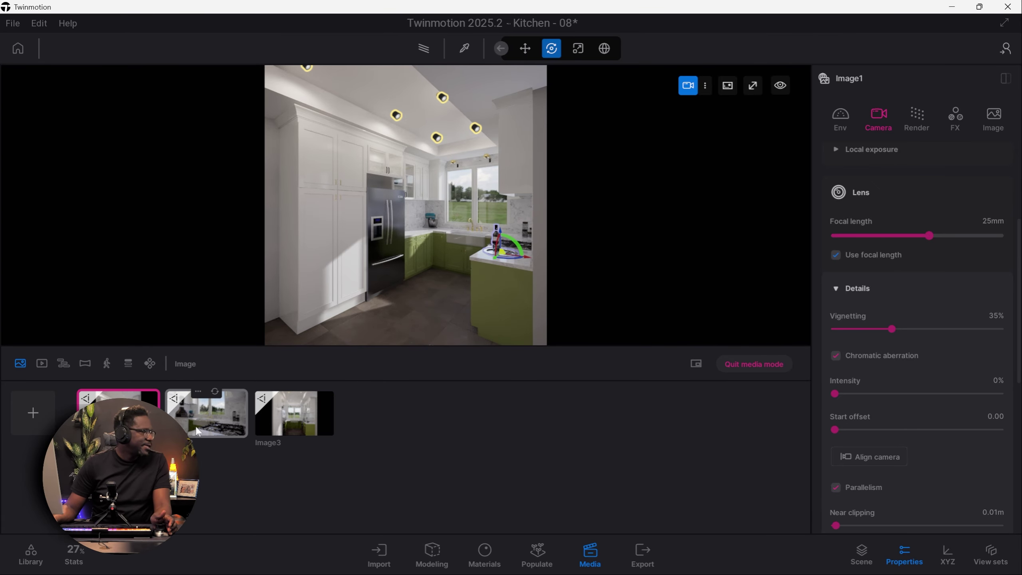
pyautogui.click(289, 417)
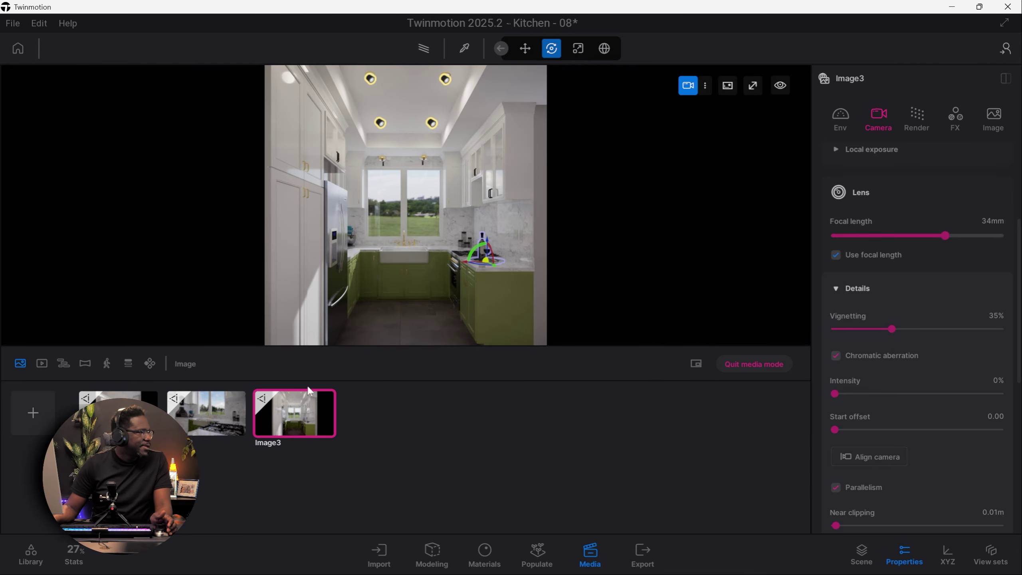
pyautogui.click(195, 428)
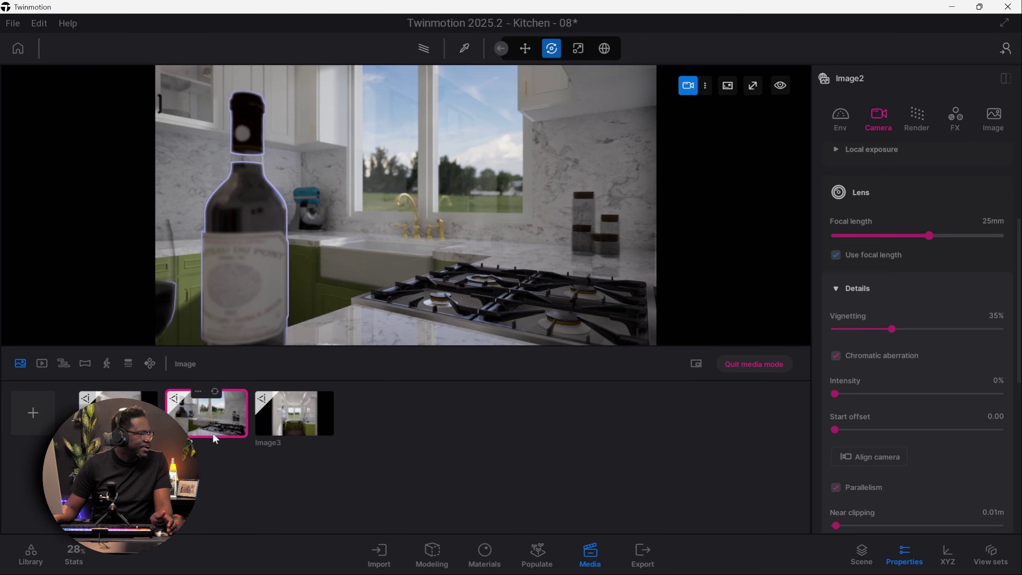
pyautogui.scroll(5, 881, 247)
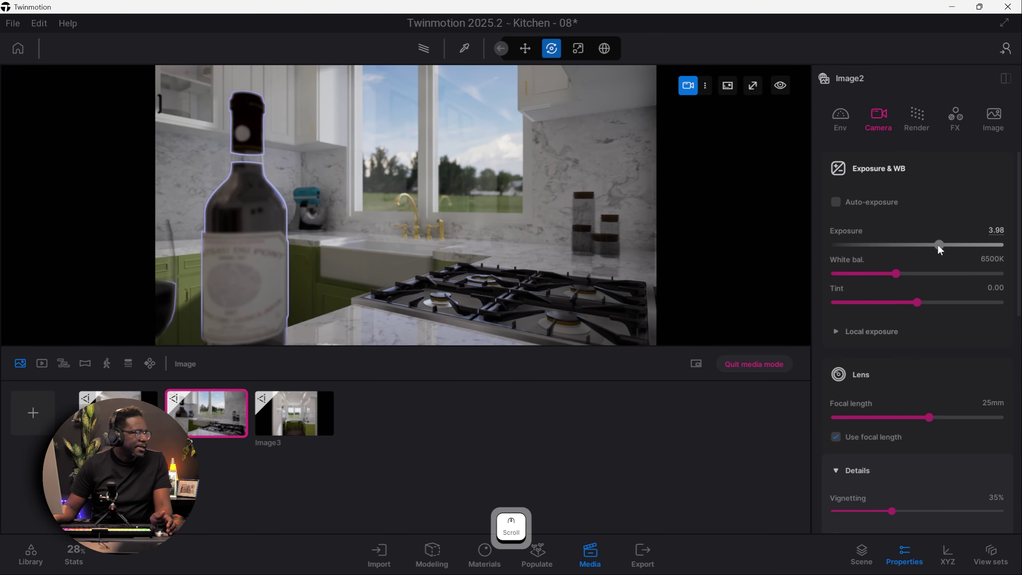
pyautogui.moveTo(937, 244); pyautogui.dragTo(942, 244)
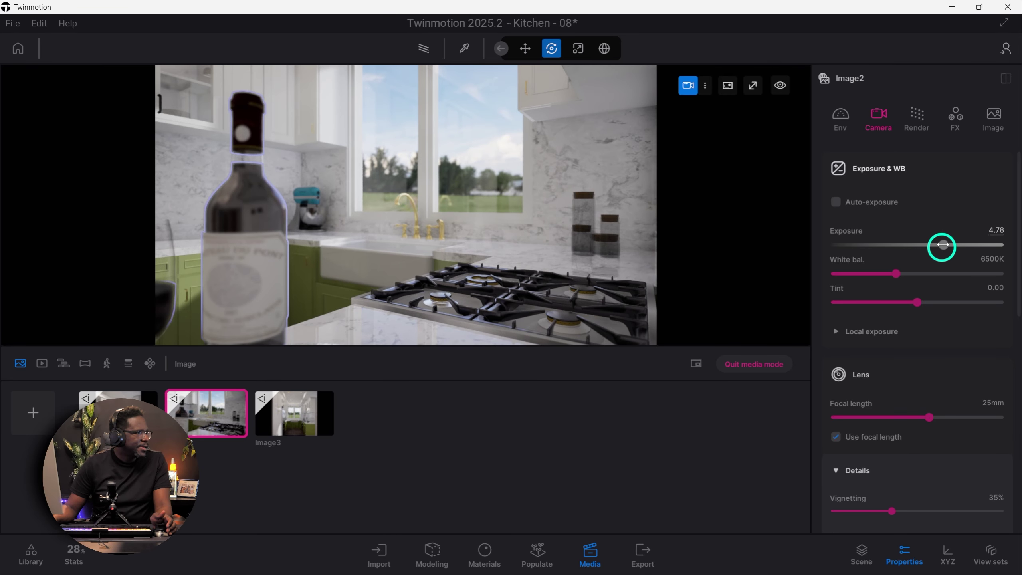
# Step: Review Image1, Image2 and Image3 in turn, and show Image3's render settings
pyautogui.click(120, 402)
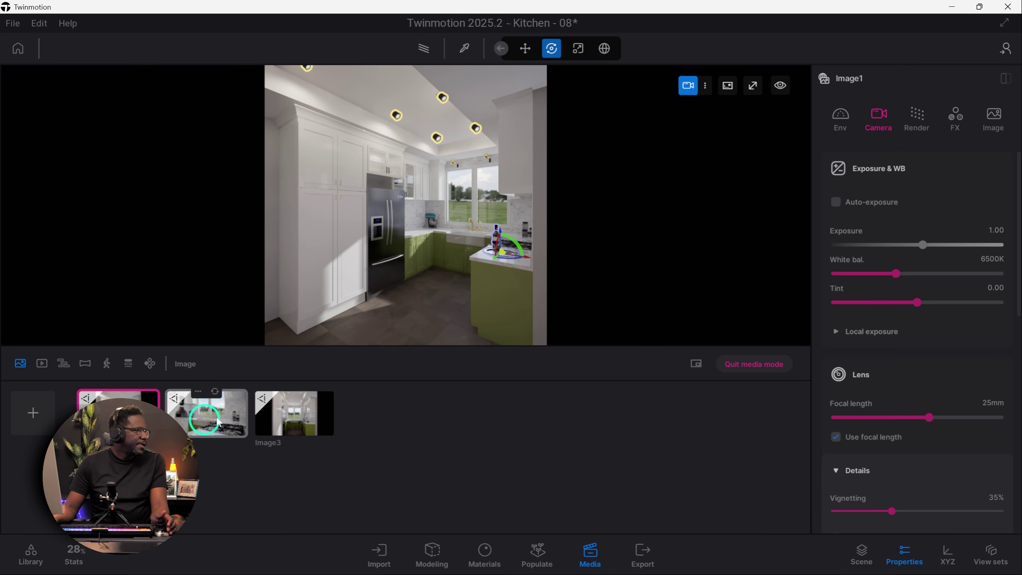
pyautogui.click(205, 420)
pyautogui.click(265, 428)
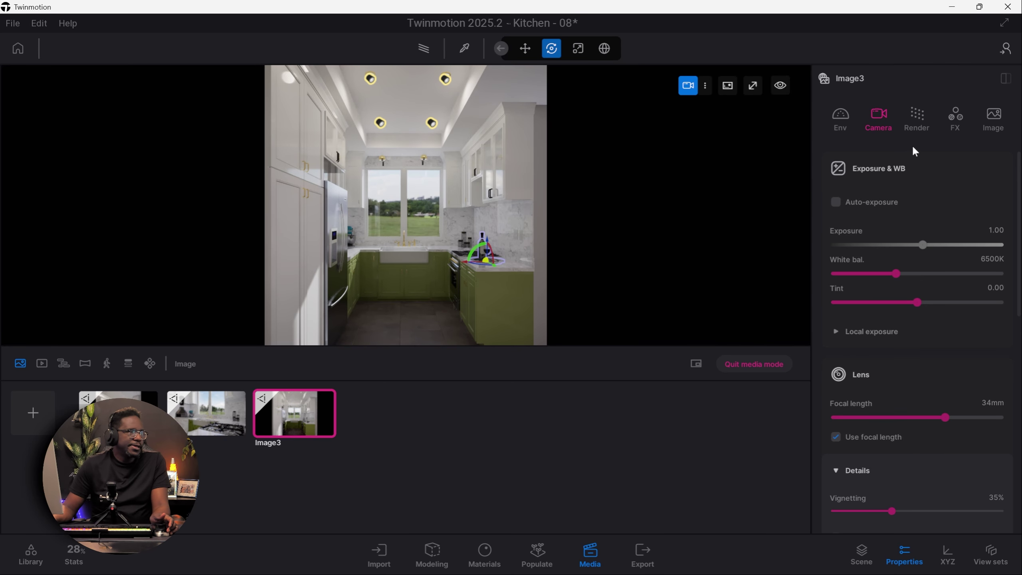
pyautogui.click(923, 127)
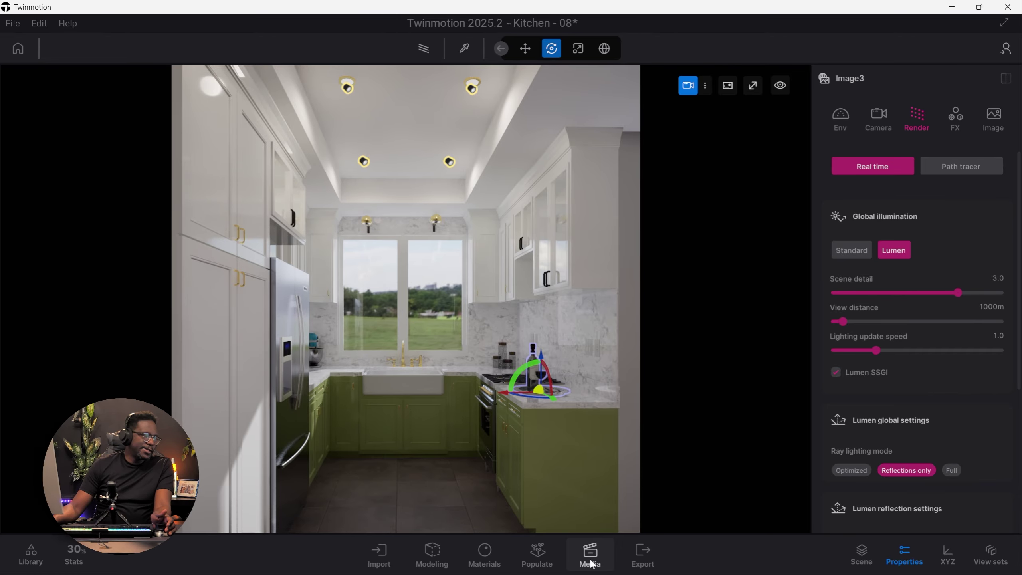
# Step: Return to the saved images and rename Image1 as L_Kitchen1
pyautogui.click(590, 554)
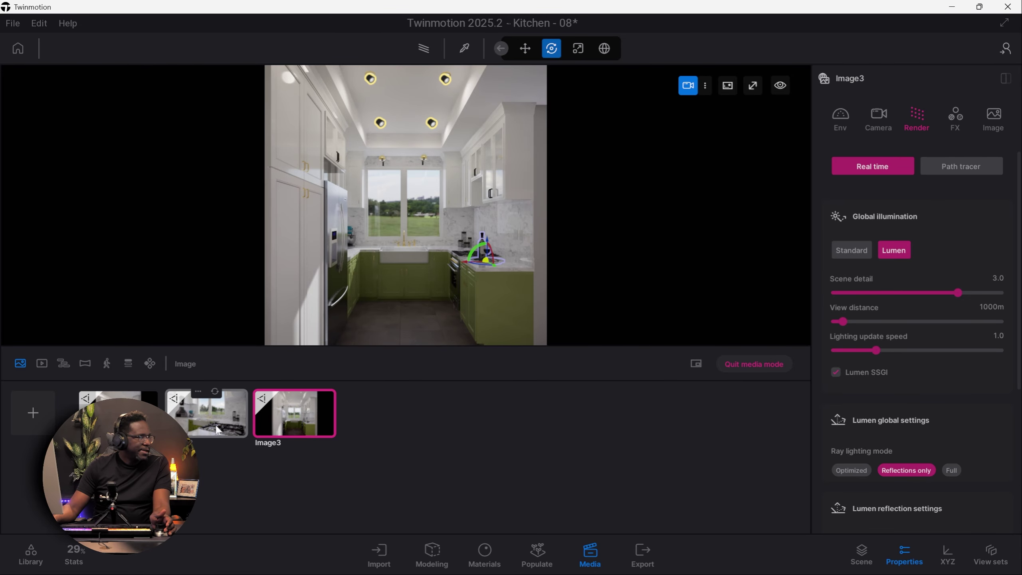
pyautogui.moveTo(307, 445)
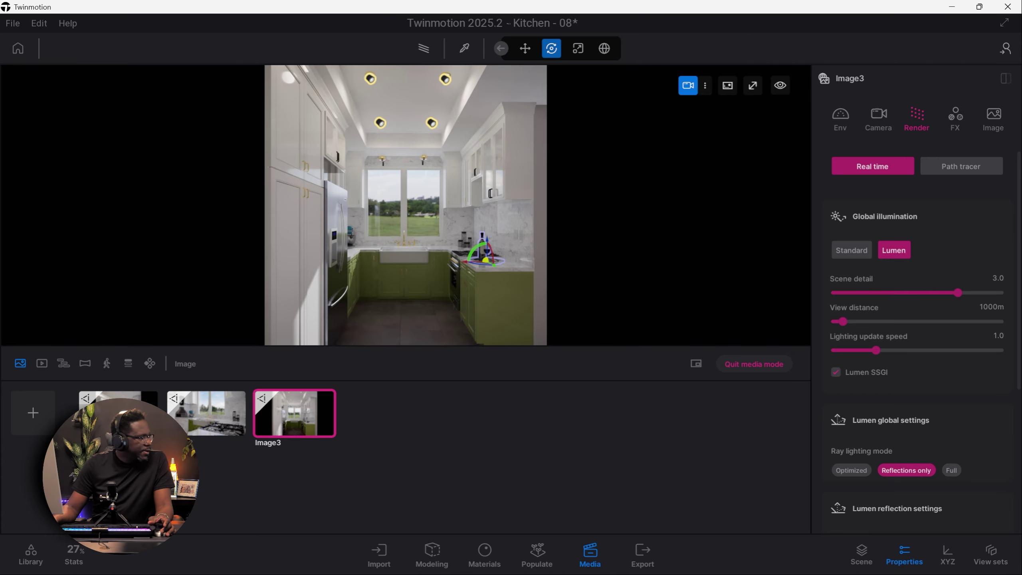
pyautogui.click(110, 391)
pyautogui.click(119, 290)
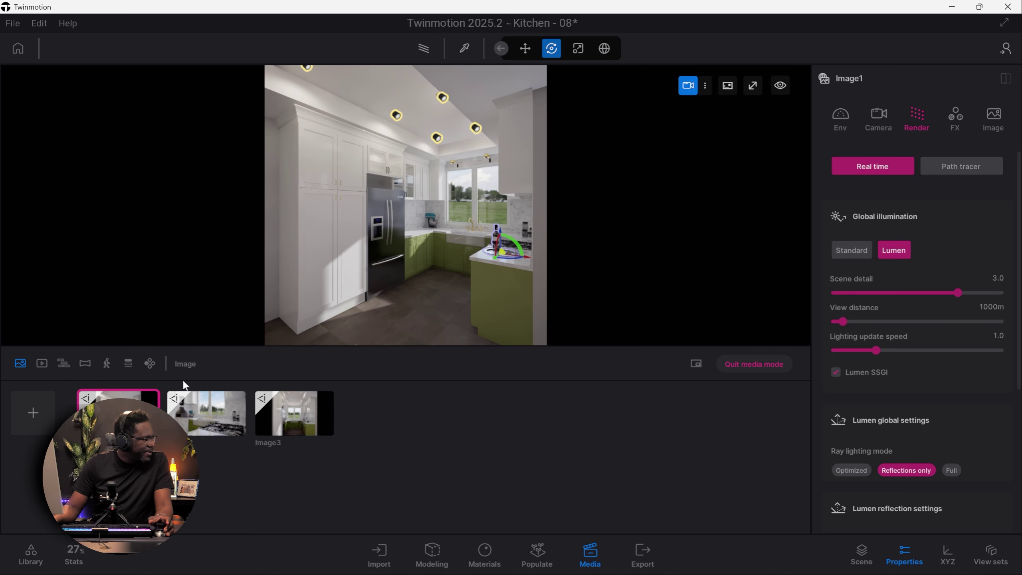
pyautogui.write('n')
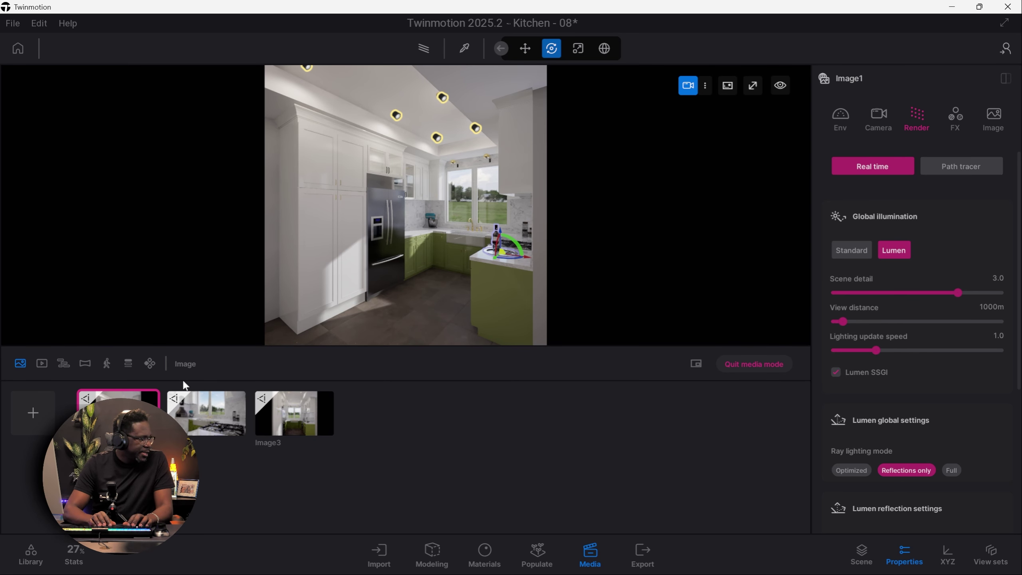
pyautogui.press('BackSpace')
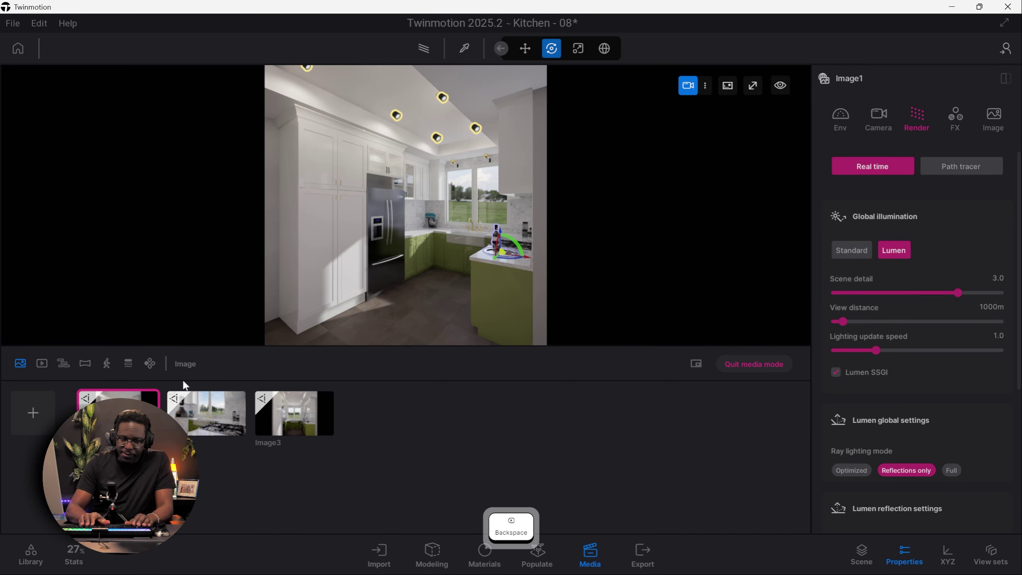
pyautogui.press('Up')
pyautogui.press('Home')
pyautogui.write('L:')
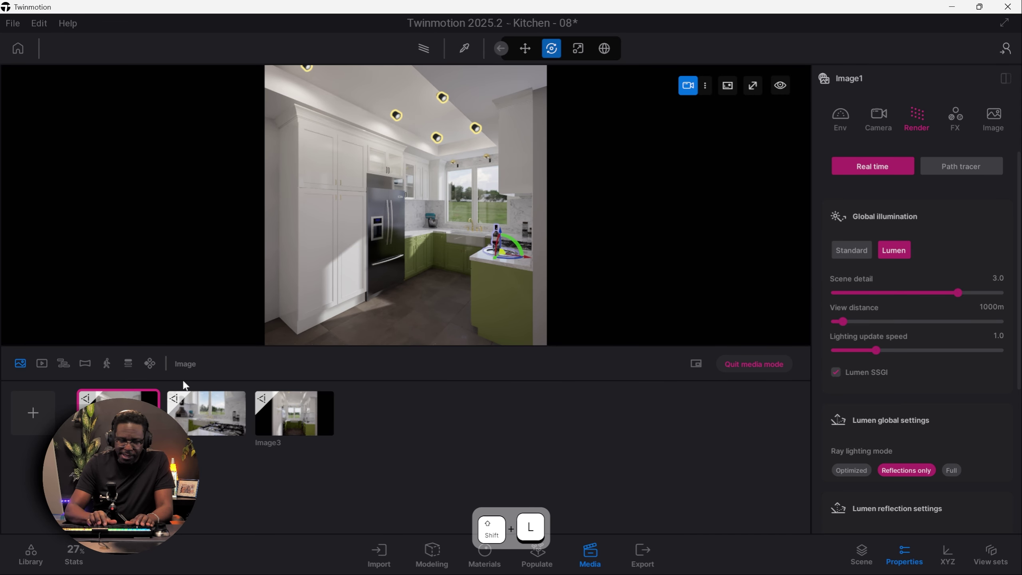
pyautogui.press('Home')
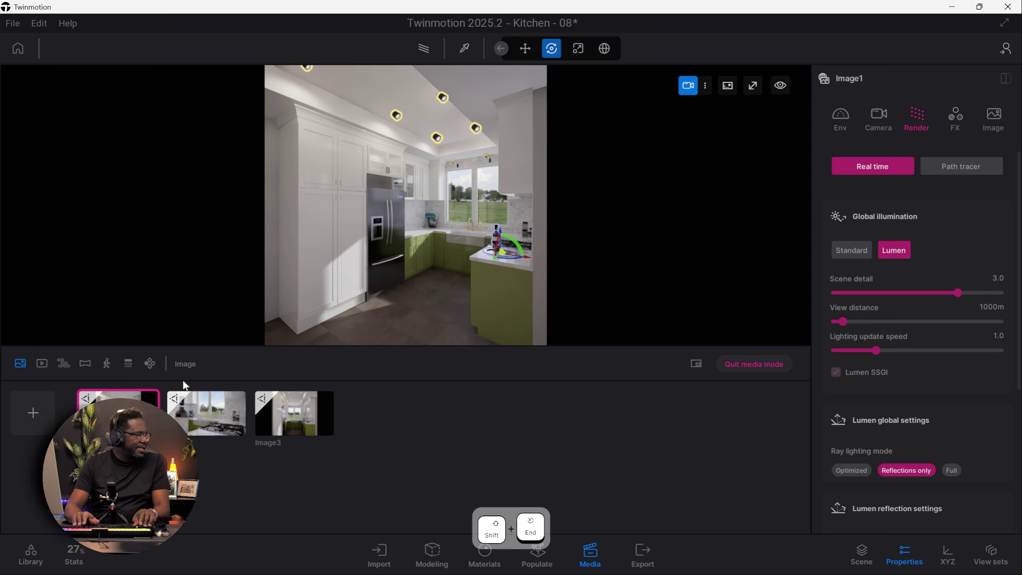
pyautogui.press('Return')
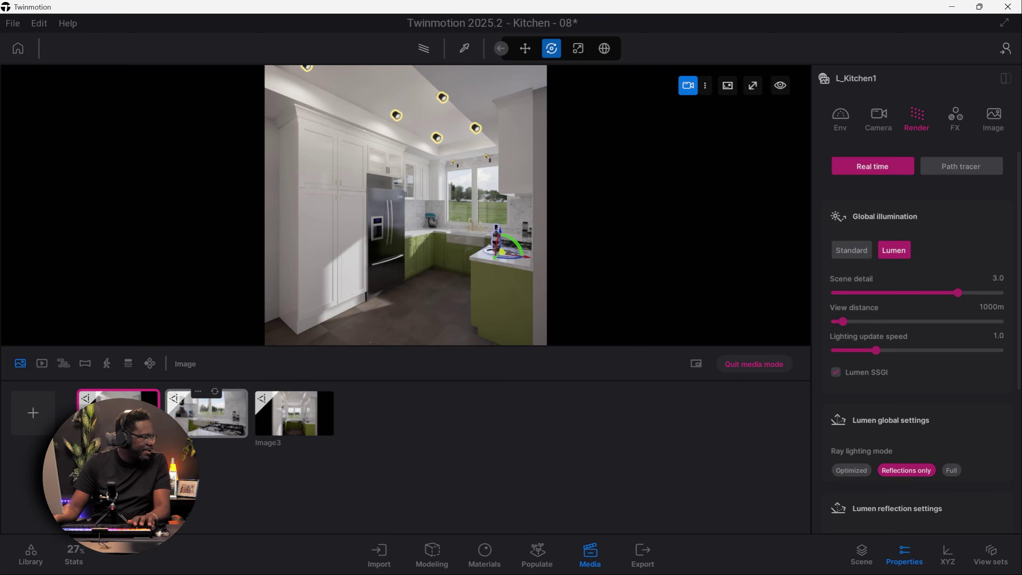
# Step: Rename Image2 as L_Kitchen2 and Image3 as L_Kitchen3
pyautogui.click(185, 417)
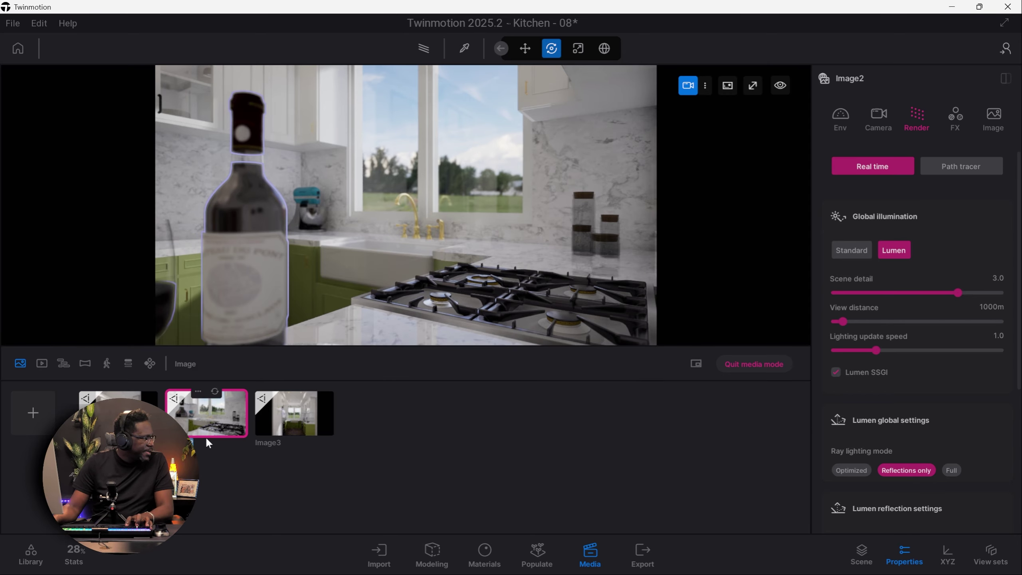
pyautogui.press('Return')
pyautogui.click(284, 427)
pyautogui.write('L_Kitchen1')
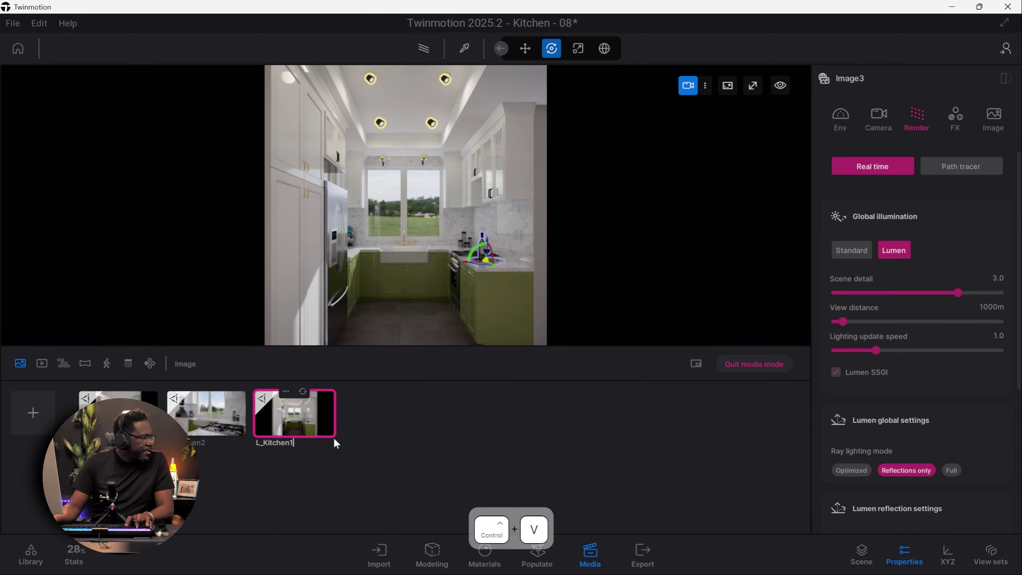
pyautogui.press('BackSpace')
pyautogui.write('3')
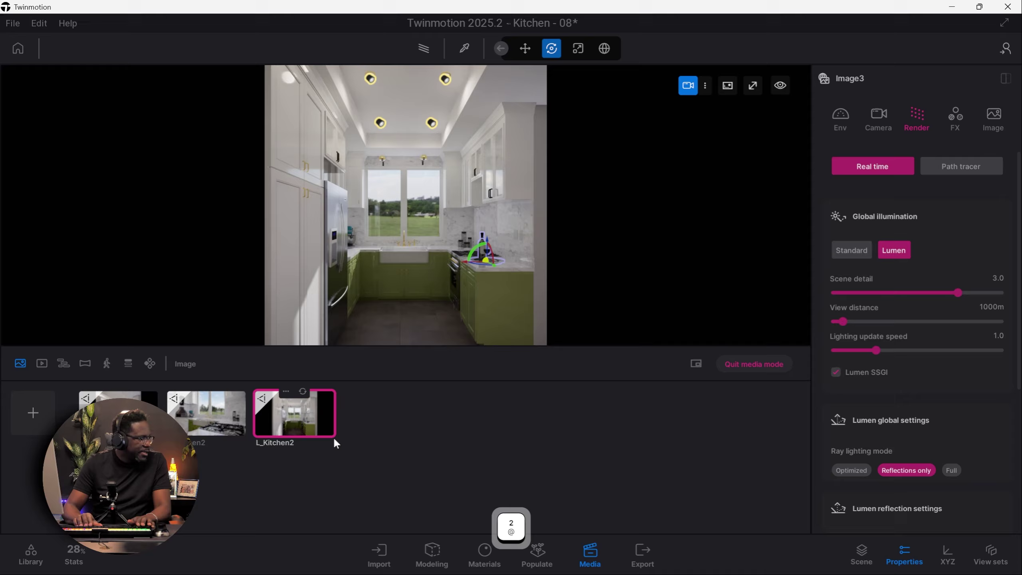
pyautogui.press('Return')
# Step: Duplicate the L_Kitchen1 image
pyautogui.click(119, 402)
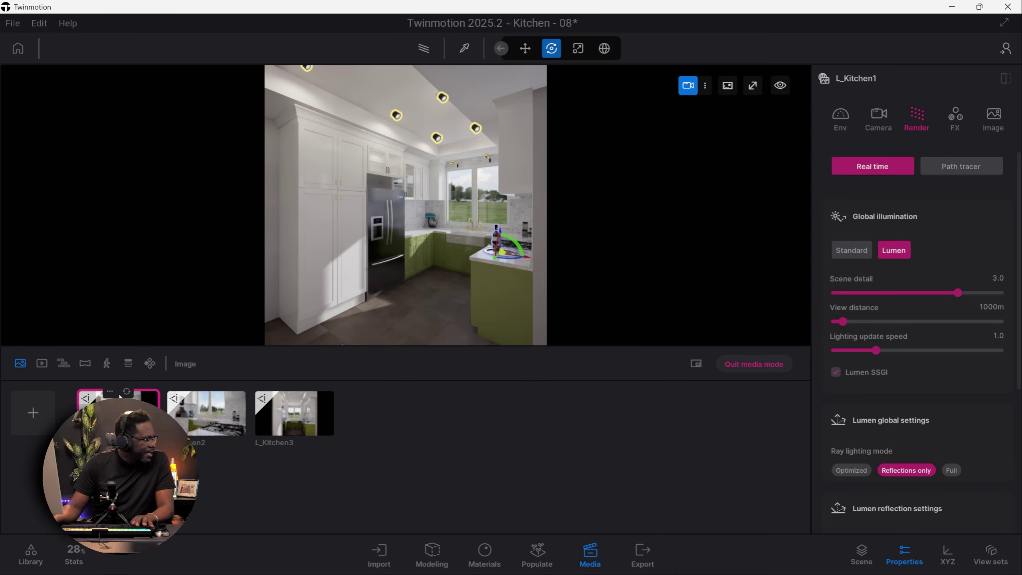
pyautogui.click(108, 391)
pyautogui.click(95, 344)
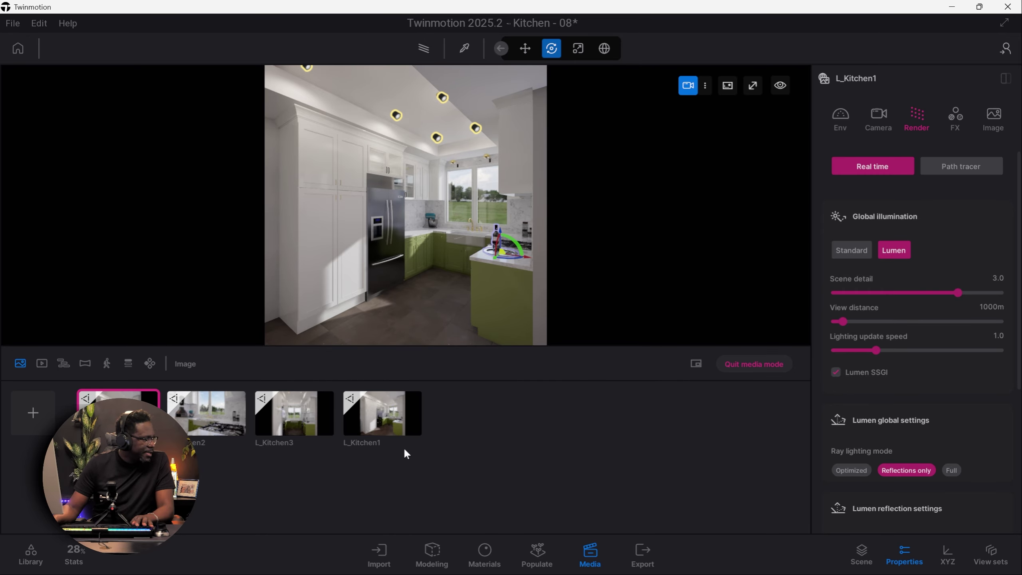
# Step: Rename the duplicated image as P_Kitchen1 and switch its rendering mode to Path tracer
pyautogui.click(374, 391)
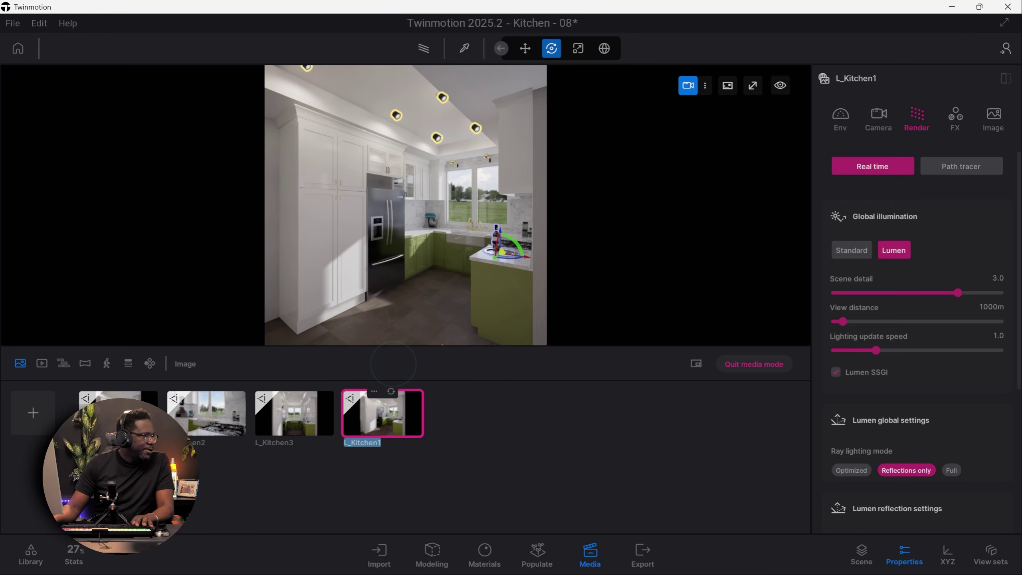
pyautogui.click(360, 288)
pyautogui.press('BackSpace')
pyautogui.write('P')
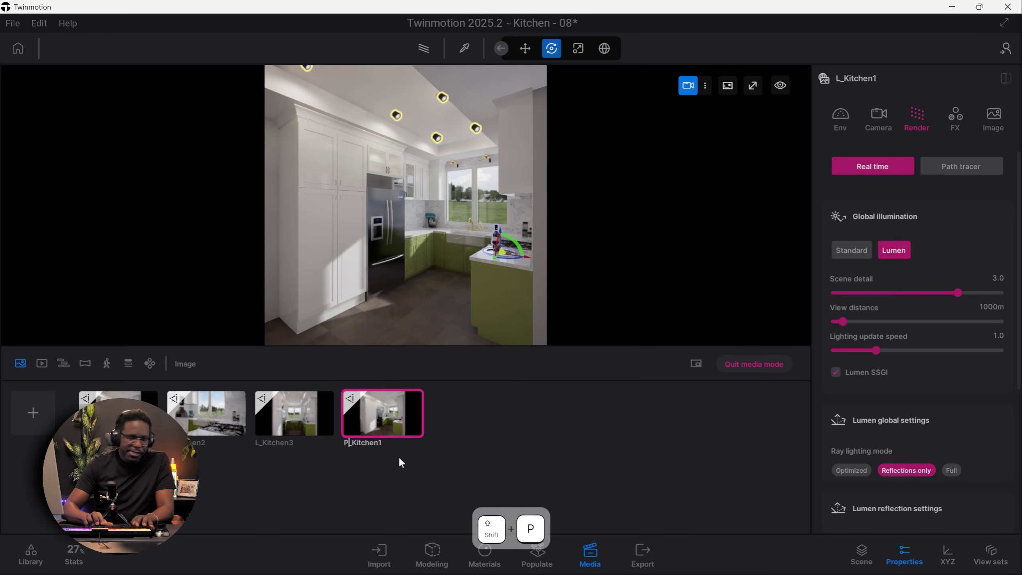
pyautogui.press('Return')
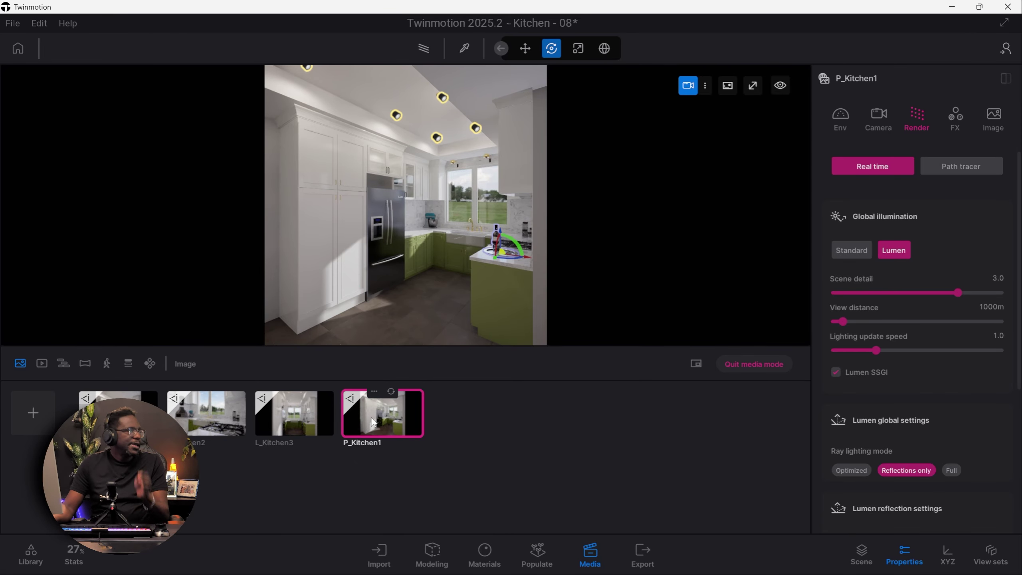
pyautogui.click(956, 166)
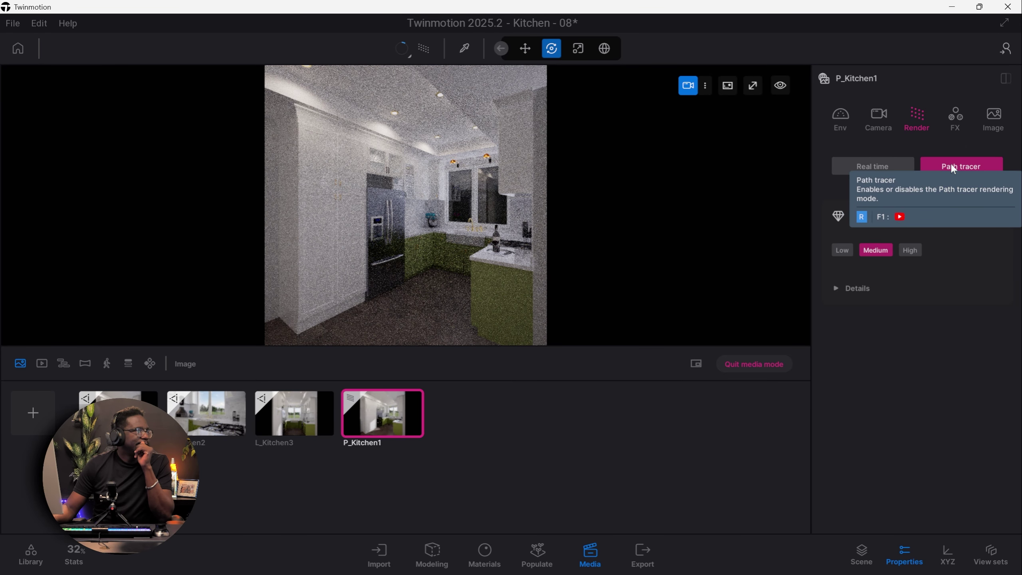
# Step: Set the HDRI environment intensity of the P_Kitchen1 image to 35
pyautogui.click(404, 48)
pyautogui.click(393, 77)
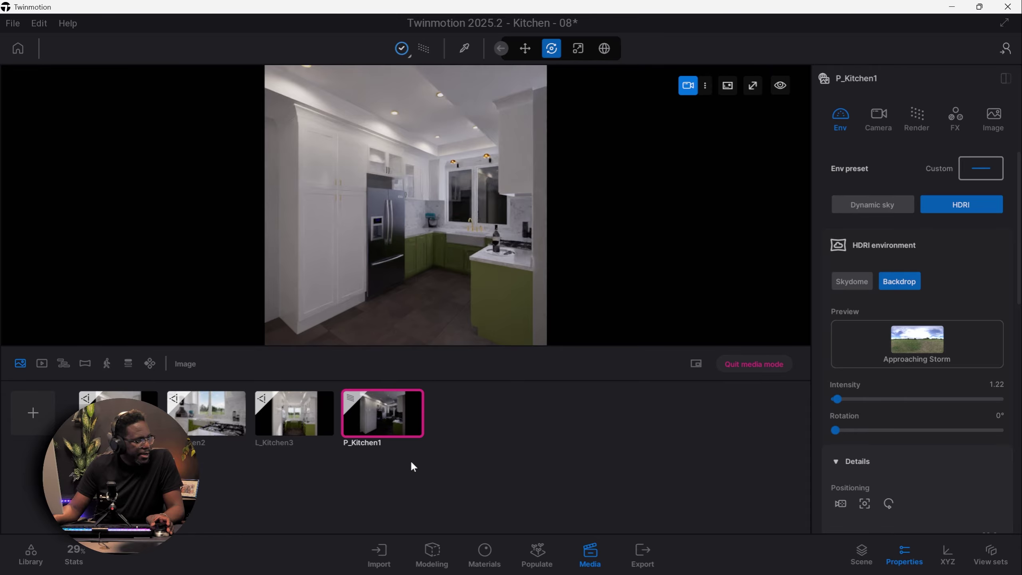
pyautogui.click(837, 399)
pyautogui.moveTo(882, 404)
pyautogui.mouseDown()
pyautogui.moveTo(911, 401)
pyautogui.moveTo(889, 401)
pyautogui.mouseUp()
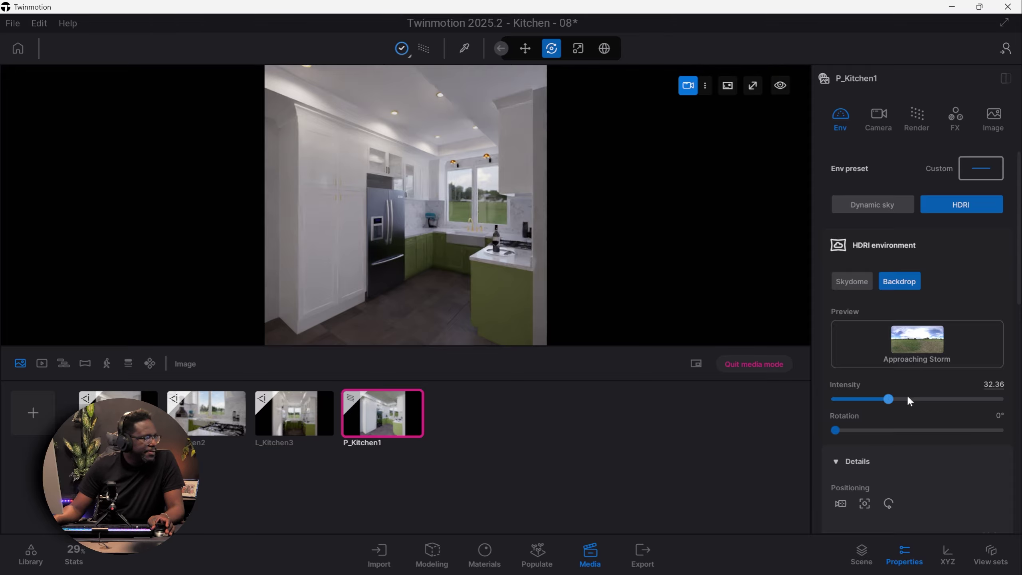
pyautogui.click(994, 384)
pyautogui.write('35')
pyautogui.press('Return')
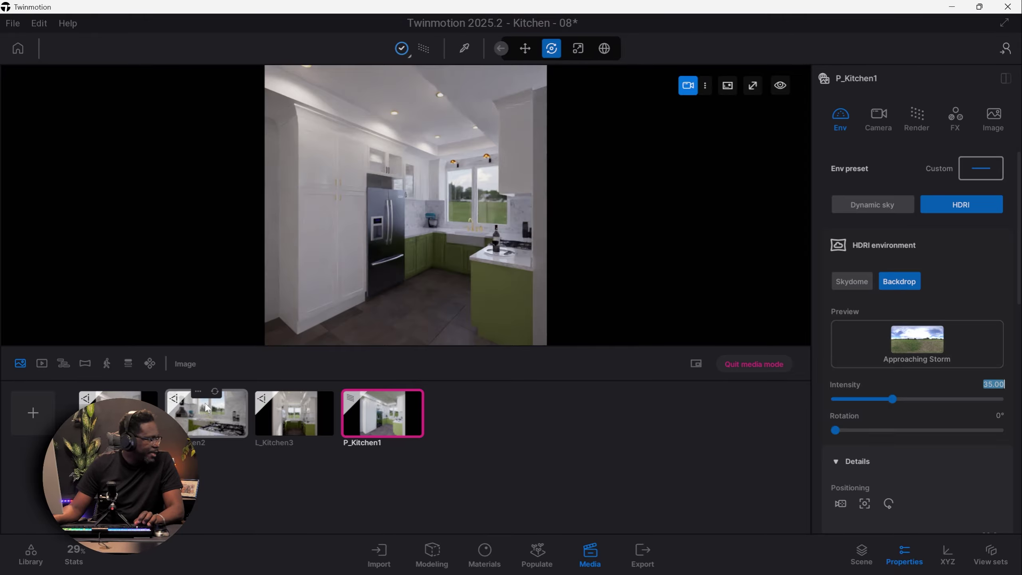
# Step: Duplicate the L_Kitchen2 image and switch the copy to Path tracer rendering at Low quality
pyautogui.click(198, 391)
pyautogui.click(193, 343)
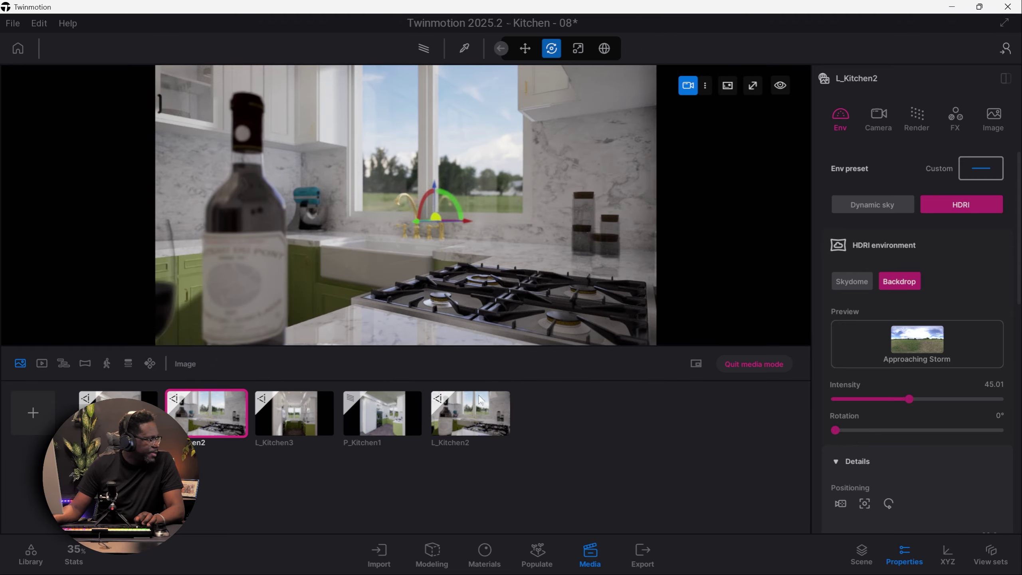
pyautogui.click(468, 421)
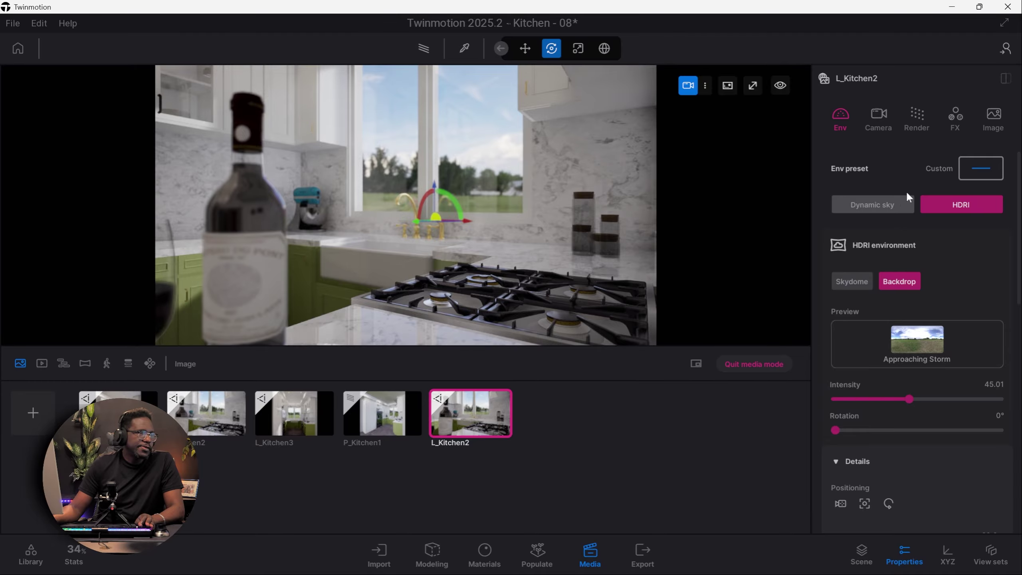
pyautogui.click(917, 119)
pyautogui.click(983, 167)
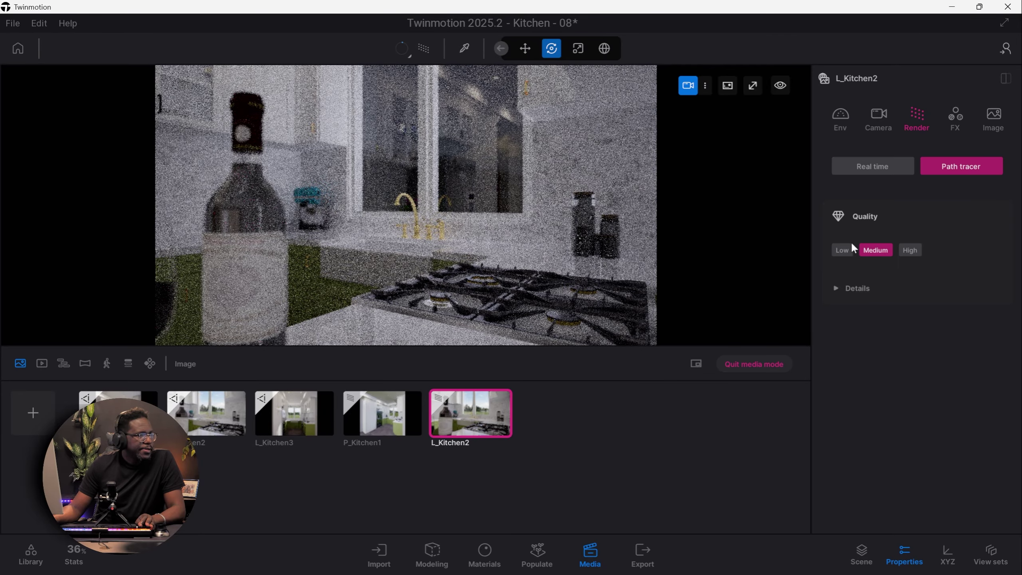
pyautogui.click(842, 249)
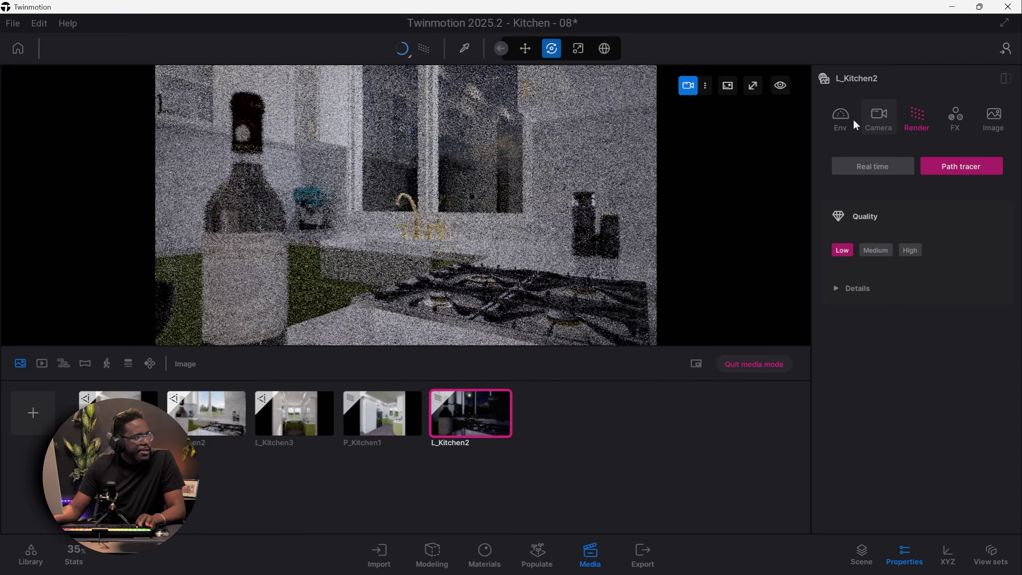
# Step: Switch the duplicated L_Kitchen3 image to Path tracer rendering at Low quality
pyautogui.click(882, 121)
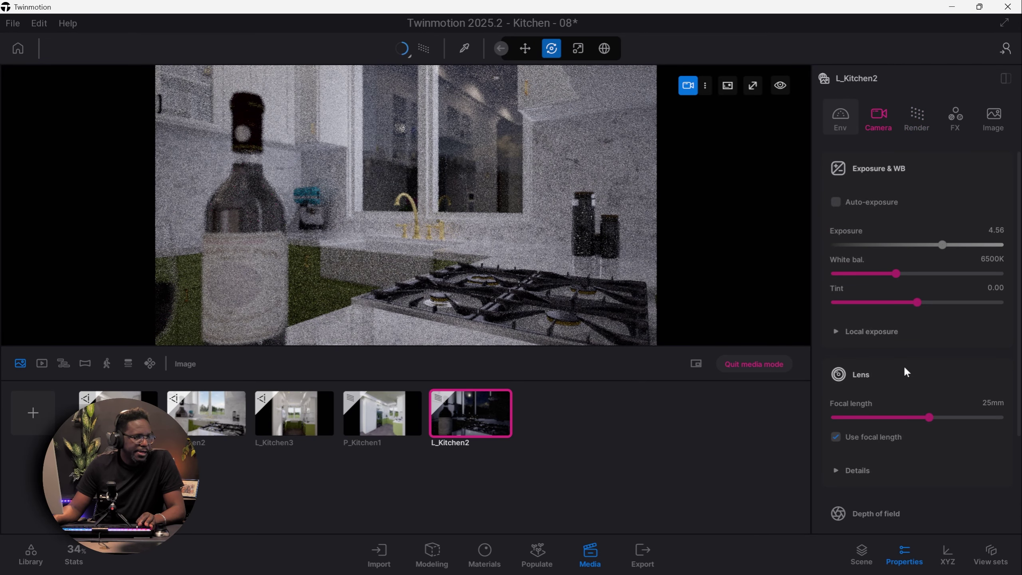
pyautogui.click(916, 118)
pyautogui.click(960, 166)
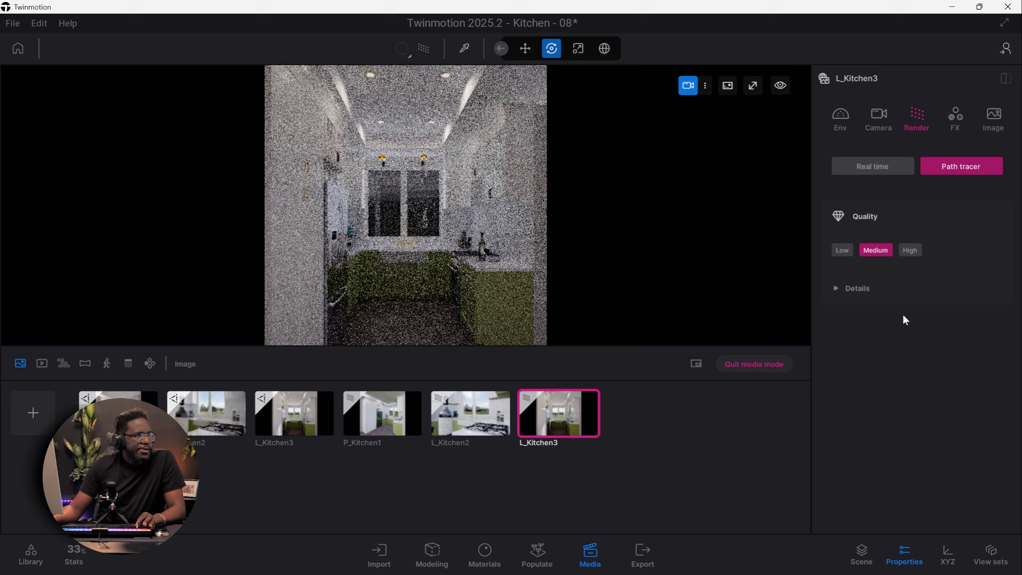
pyautogui.click(843, 250)
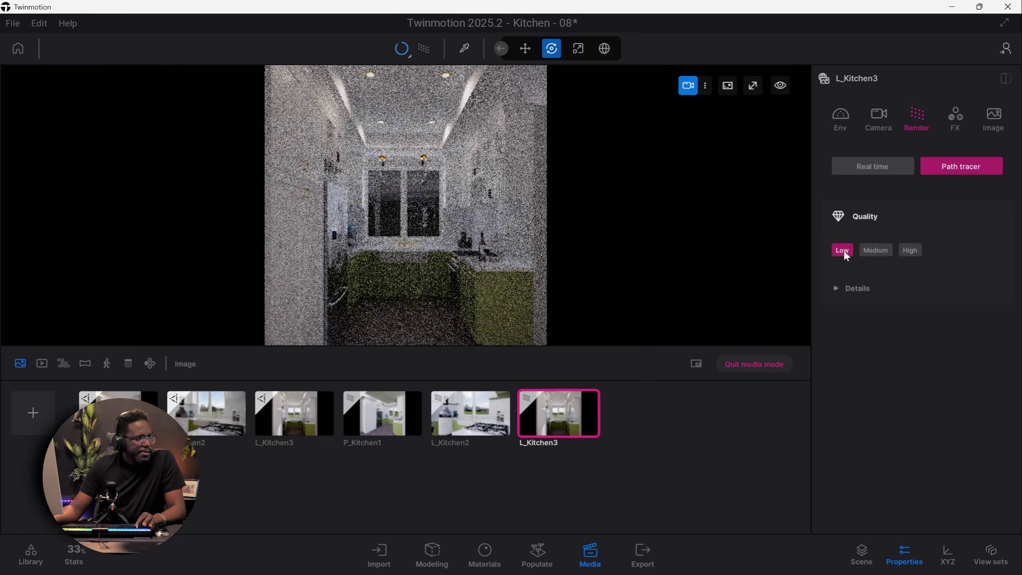
# Step: Set the HDRI environment intensity of the L_Kitchen3 copy to 35
pyautogui.click(841, 122)
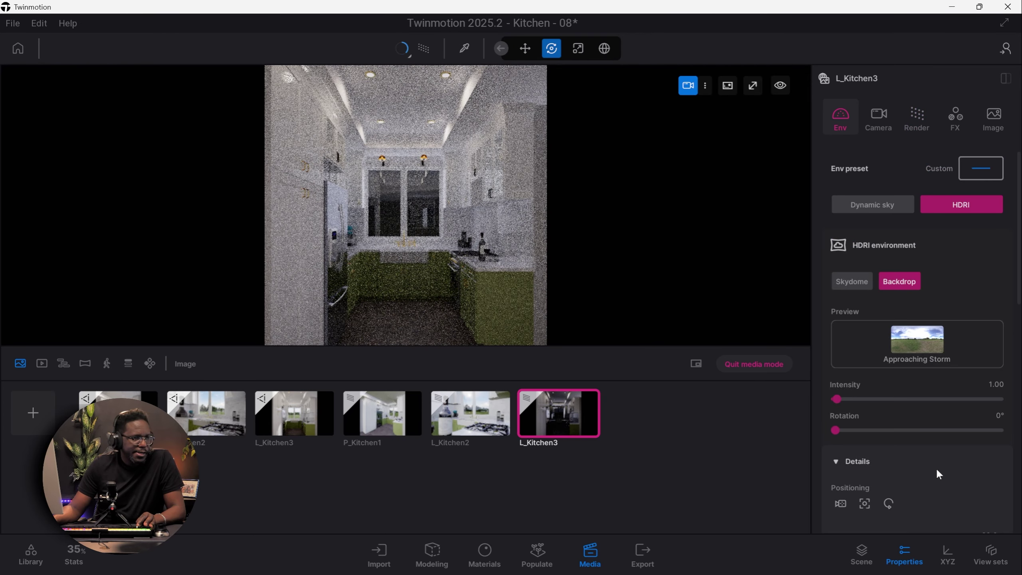
pyautogui.write('35')
pyautogui.press('Return')
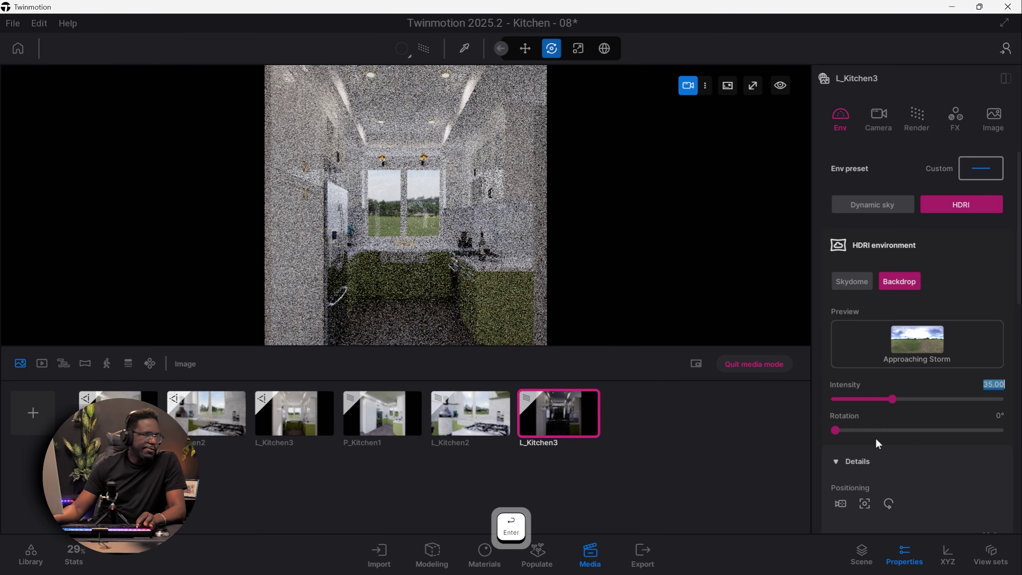
# Step: Set the L_Kitchen3 copy's exposure to 1.50 and its local exposure highlights to 0.54 and shadows to 0.38
pyautogui.click(883, 116)
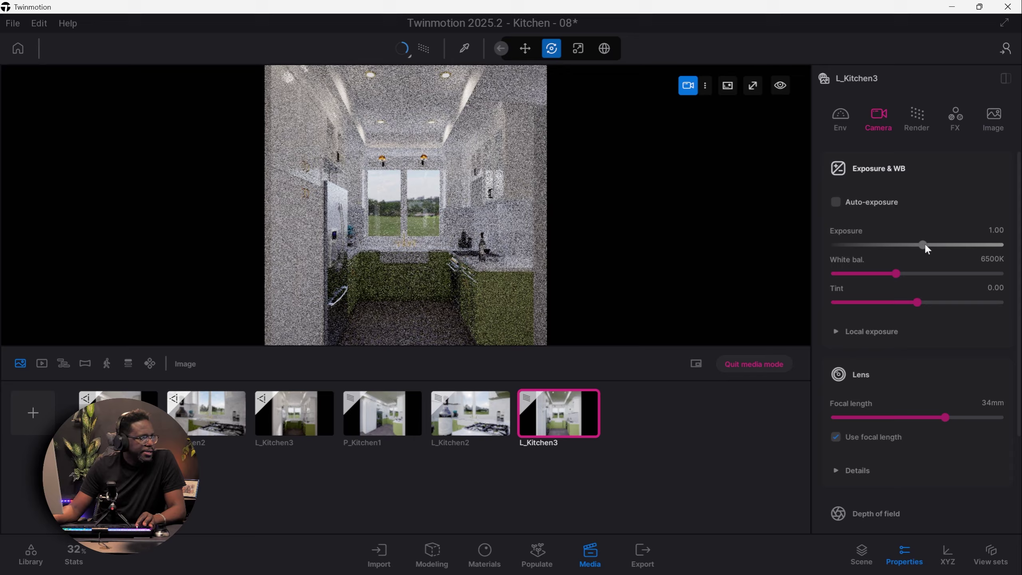
pyautogui.moveTo(921, 243); pyautogui.dragTo(926, 246)
pyautogui.click(857, 331)
pyautogui.moveTo(980, 400); pyautogui.dragTo(923, 400)
pyautogui.moveTo(979, 433); pyautogui.dragTo(898, 434)
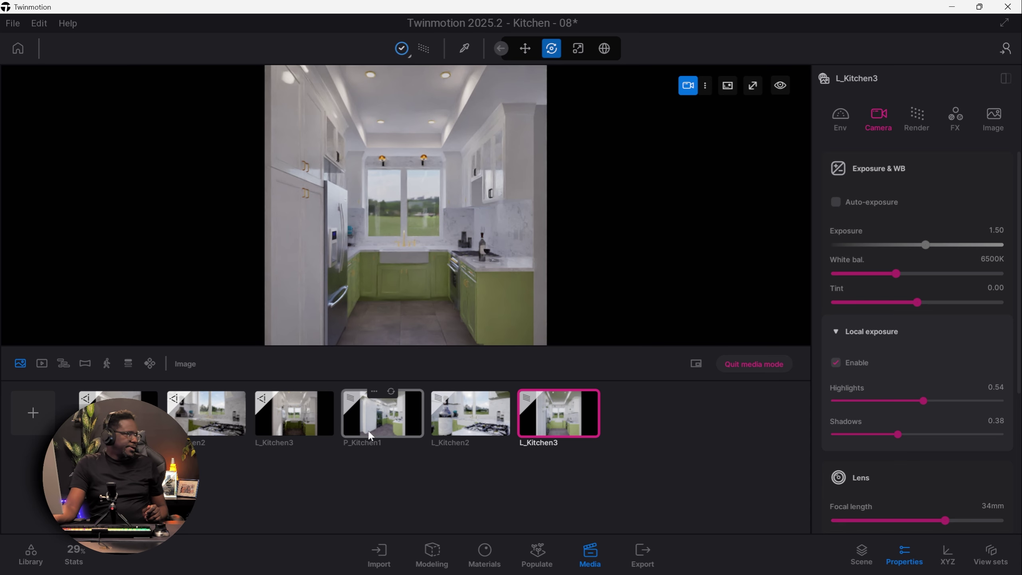
# Step: Rename the Path tracer copy of L_Kitchen2 as P_Kitchen2
pyautogui.click(463, 393)
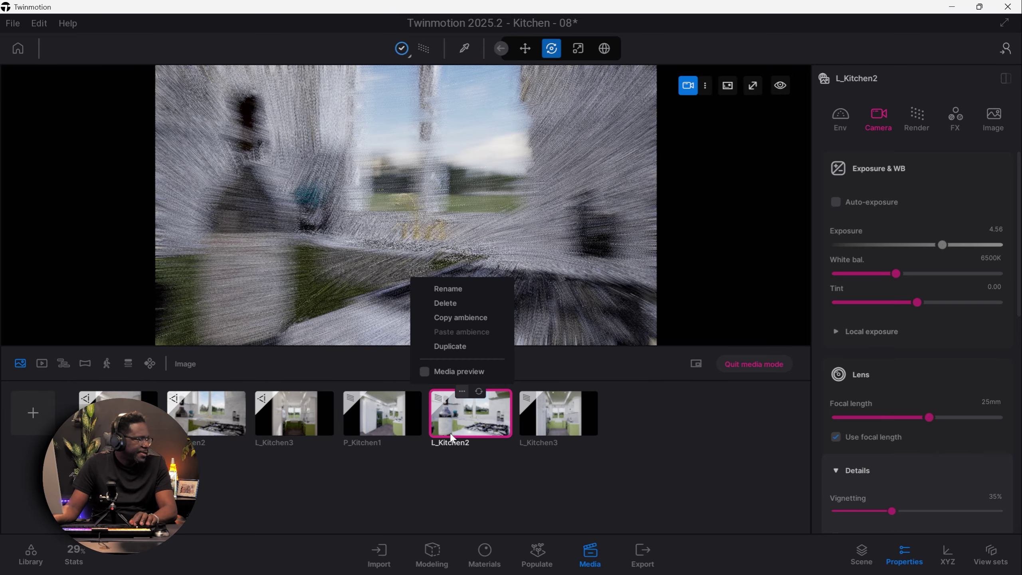
pyautogui.click(458, 347)
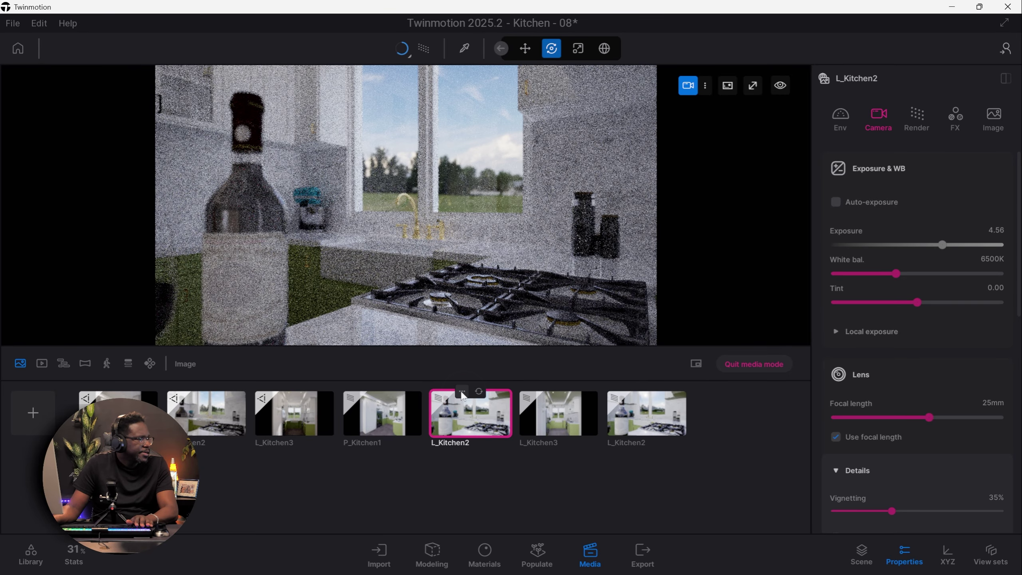
pyautogui.click(462, 394)
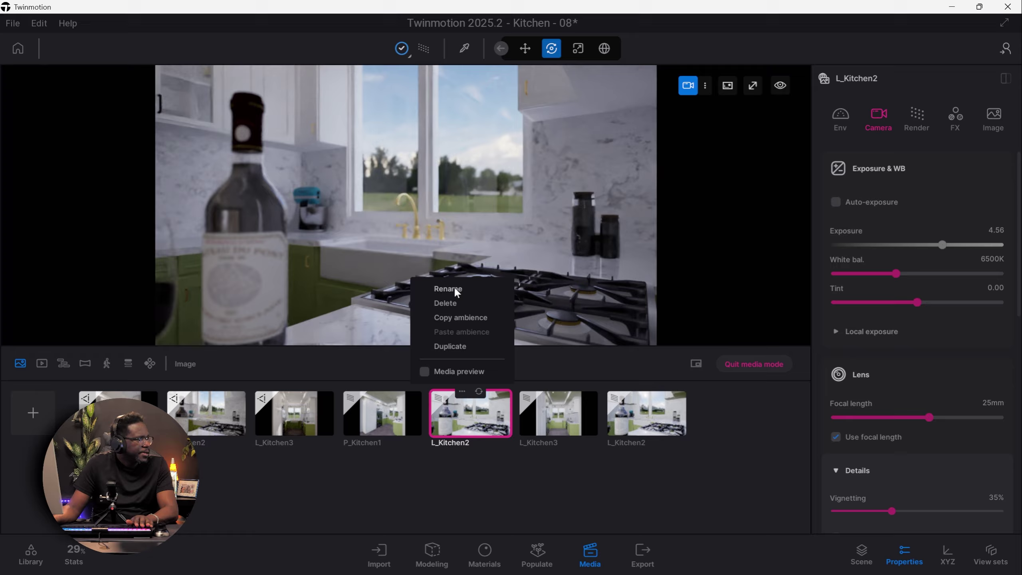
pyautogui.click(453, 286)
pyautogui.press('BackSpace')
pyautogui.press('BackSpace')
pyautogui.write('P_')
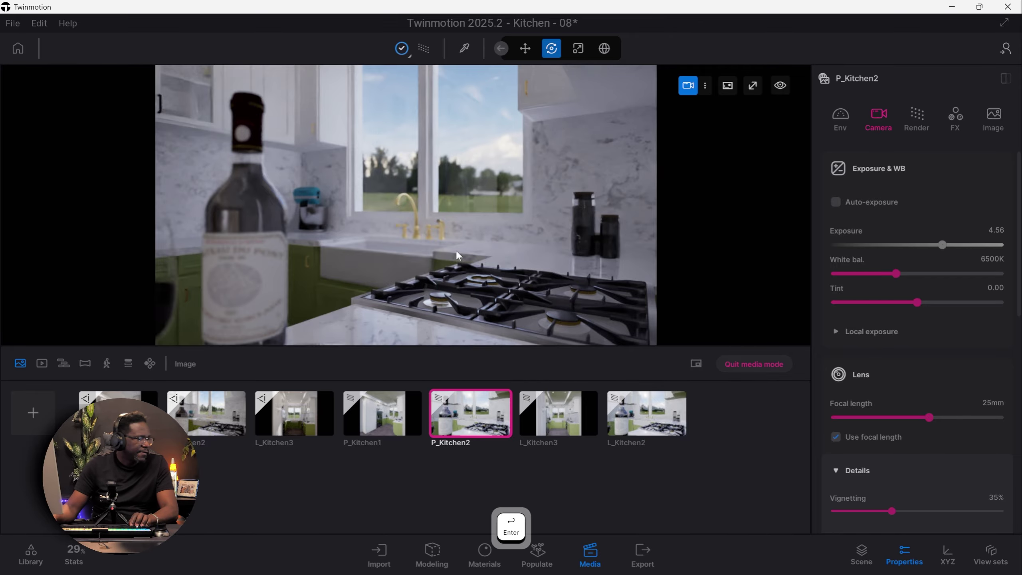
pyautogui.press('Return')
# Step: Rename the Path tracer copy of L_Kitchen3 as P_Kitchen3 and save the project
pyautogui.click(556, 425)
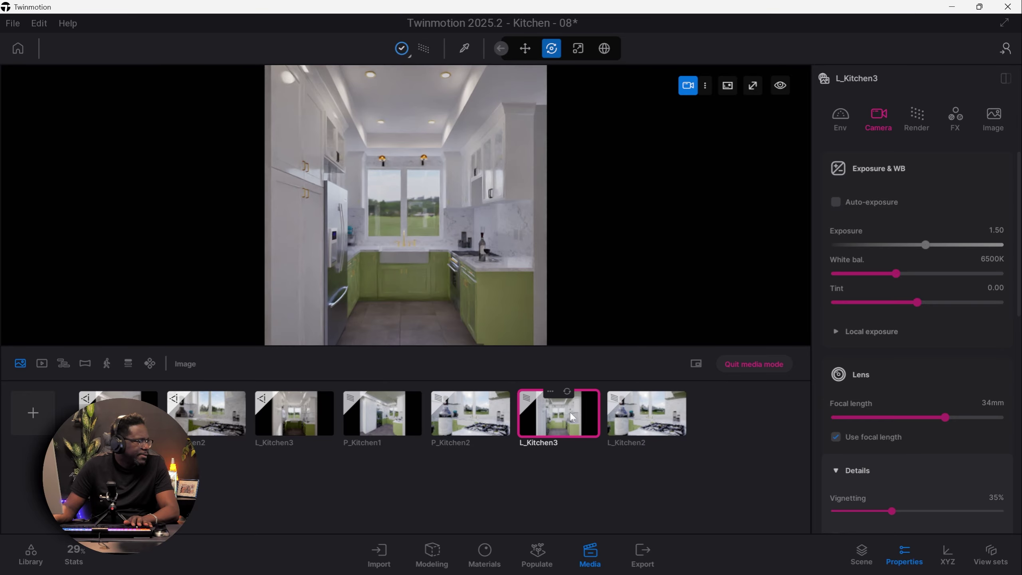
pyautogui.click(550, 391)
pyautogui.click(469, 287)
pyautogui.write('P_Kitchen3')
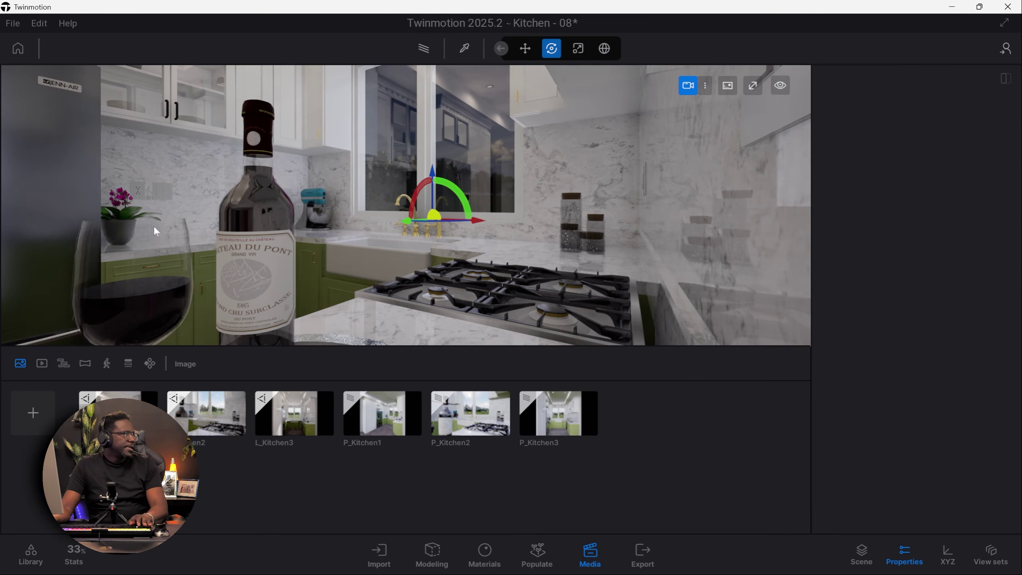
pyautogui.click(14, 23)
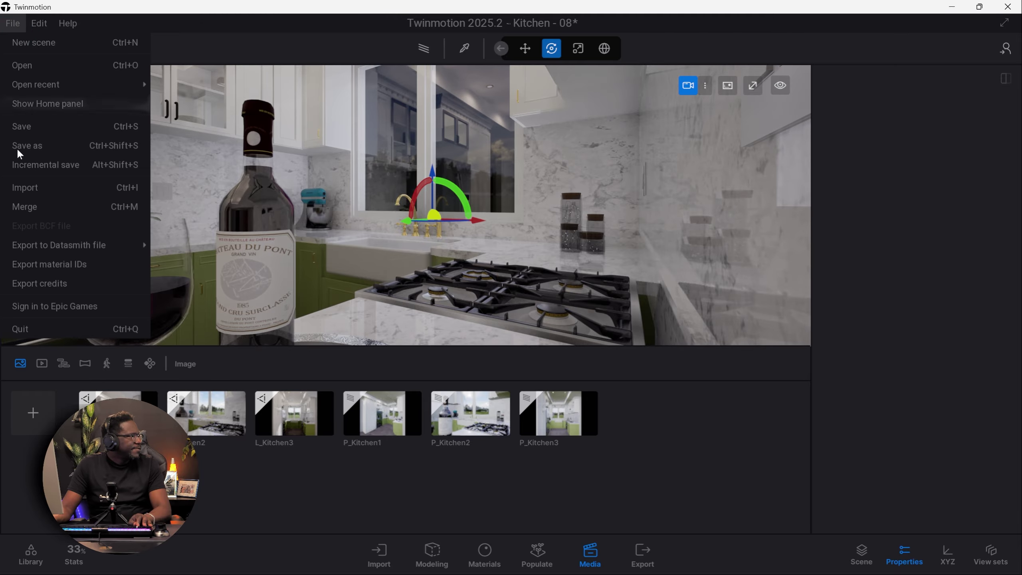
pyautogui.click(32, 125)
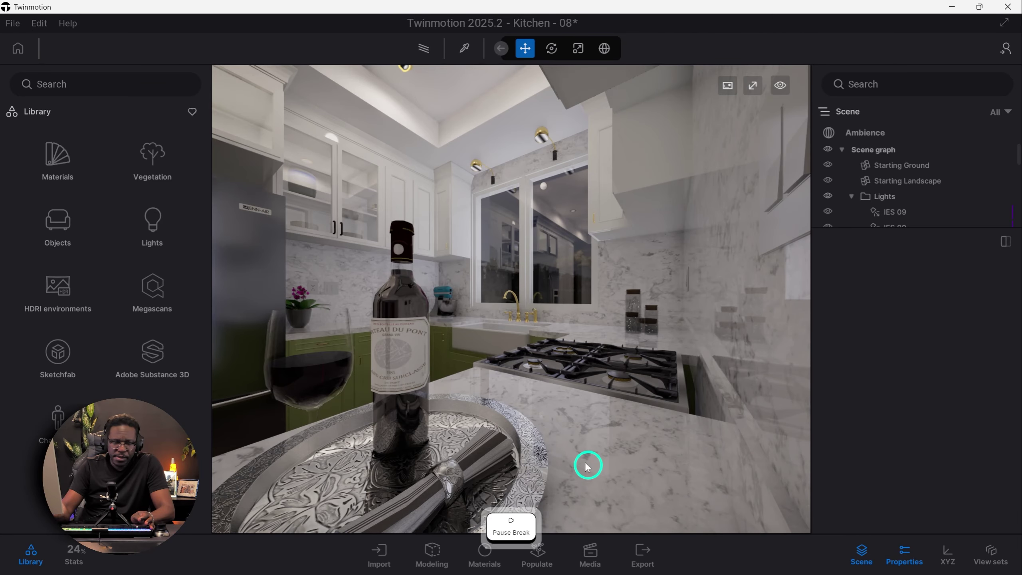
# Step: Review the saved Lumen and Path tracer images one after another in the media collection
pyautogui.click(591, 557)
pyautogui.click(431, 410)
pyautogui.click(509, 418)
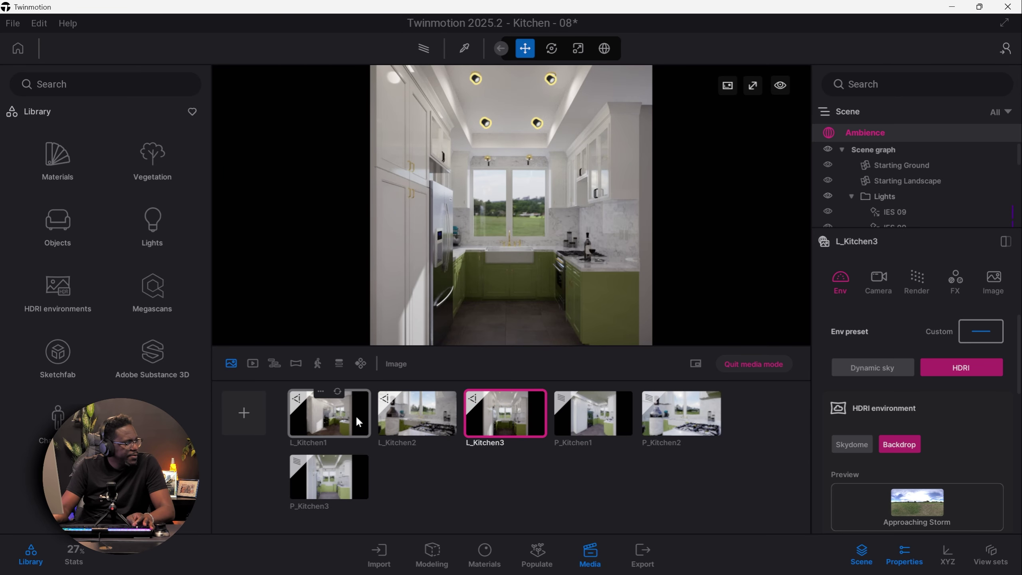
pyautogui.click(584, 419)
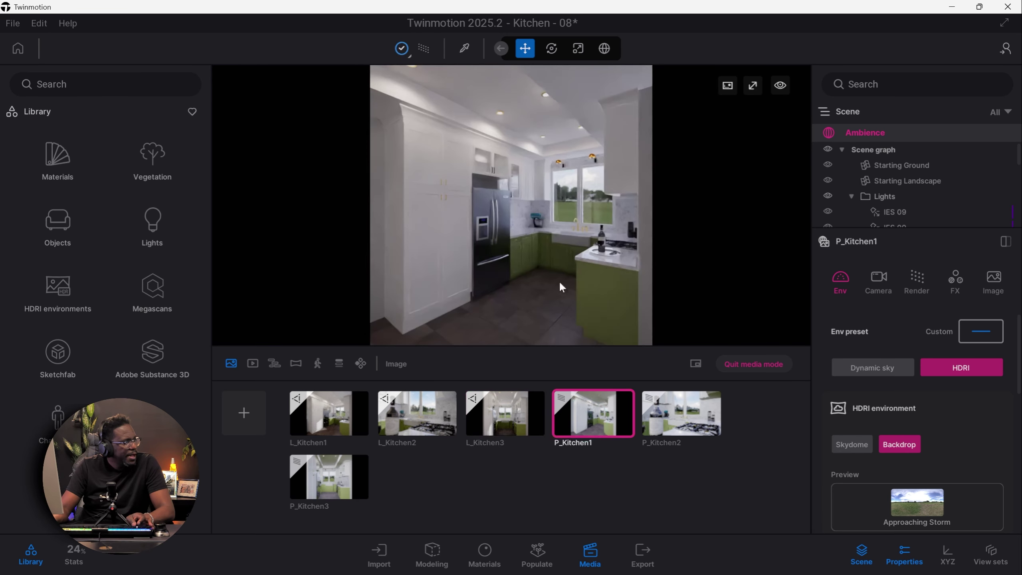
pyautogui.click(664, 417)
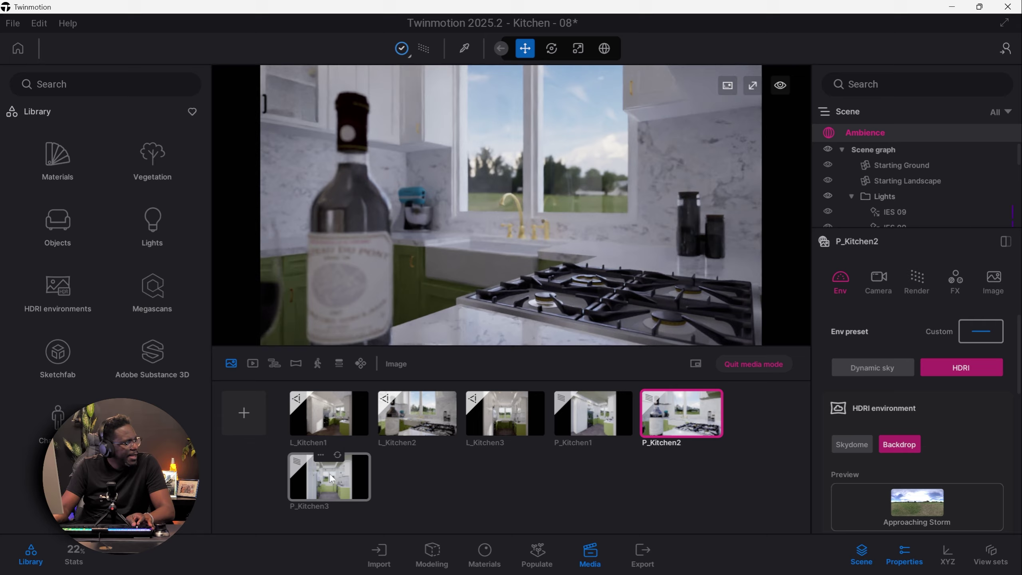
pyautogui.click(333, 482)
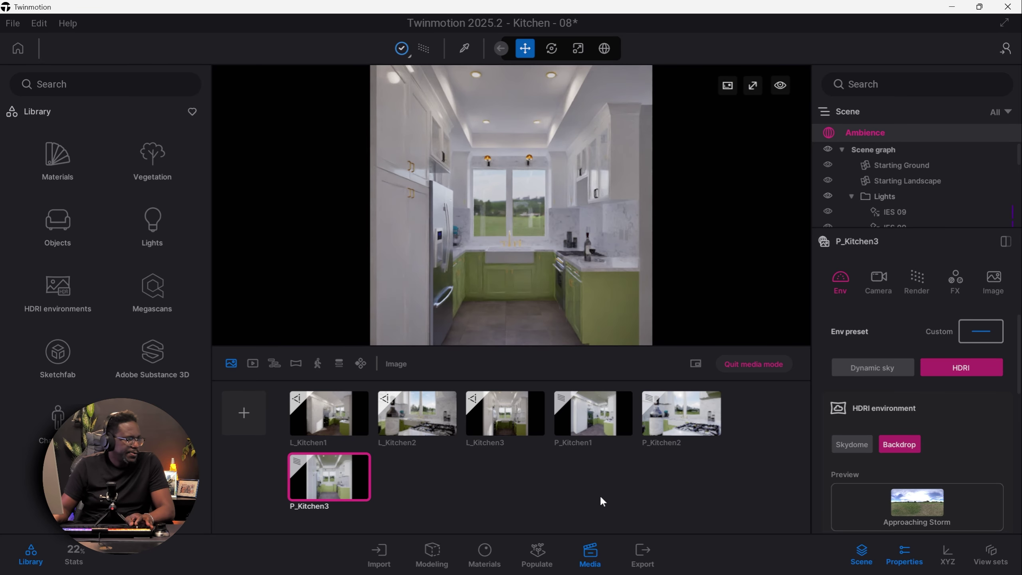
# Step: Set up a local image export that includes all the saved Lumen and Path tracer kitchen images
pyautogui.click(643, 553)
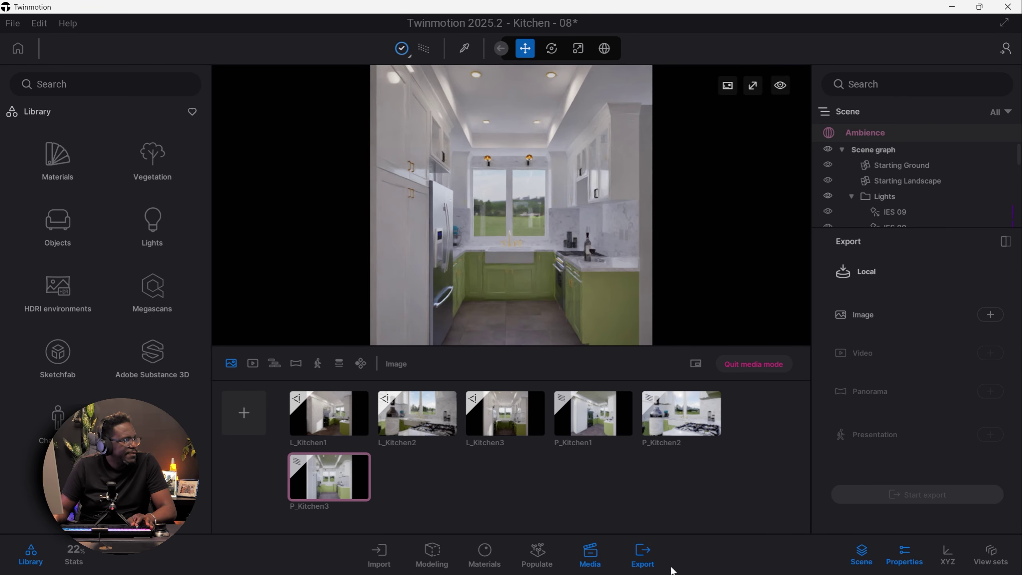
pyautogui.click(910, 319)
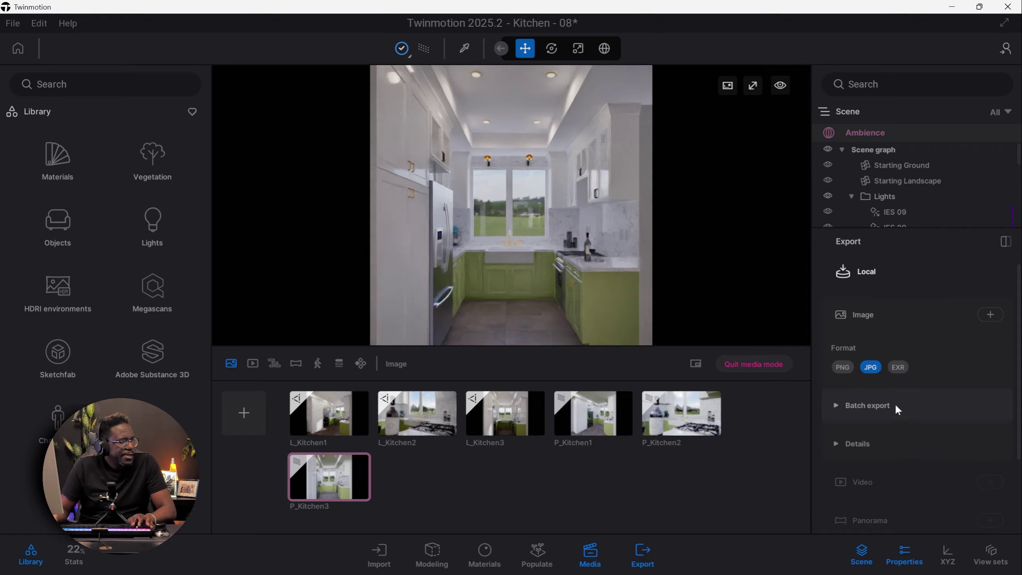
pyautogui.scroll(-1, 898, 406)
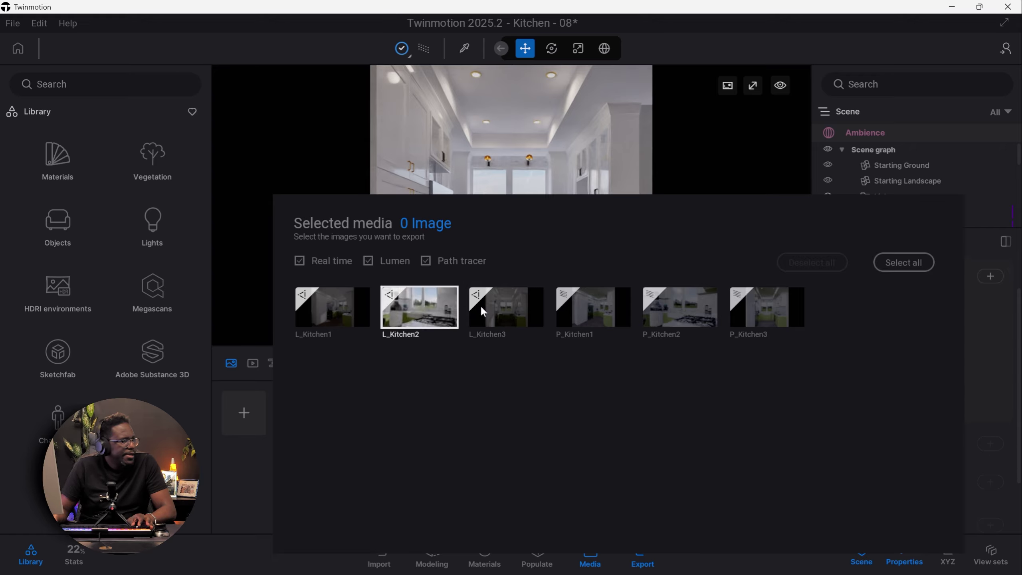
pyautogui.click(907, 262)
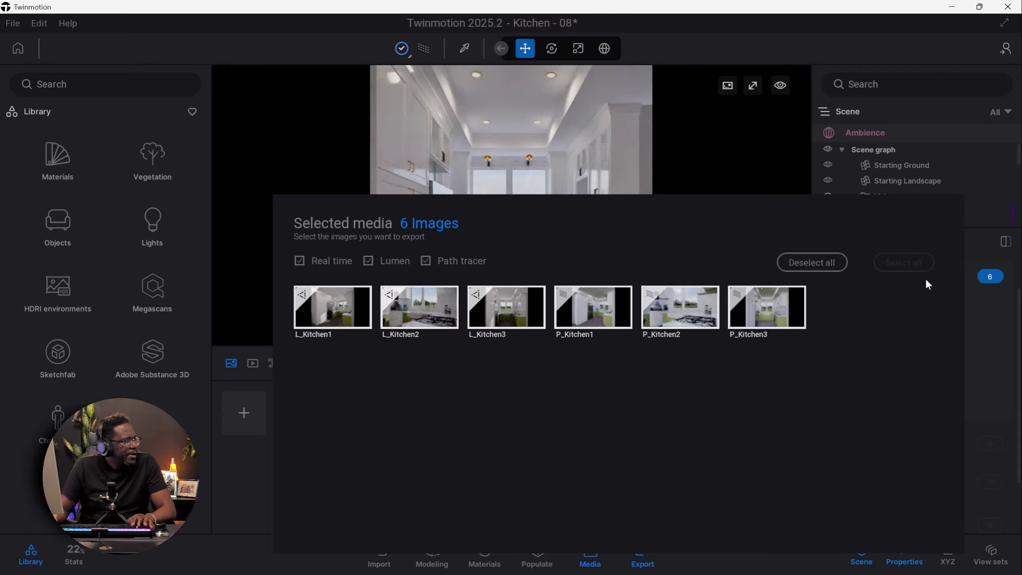
pyautogui.scroll(-3, 921, 374)
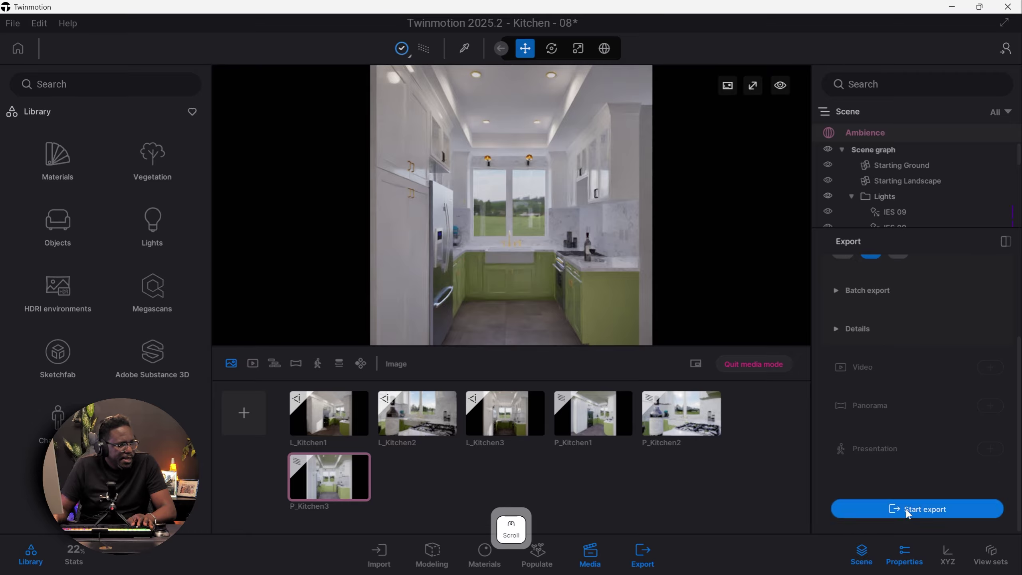
# Step: Set the Path tracer quality of the P_Kitchen1 image to High
pyautogui.click(595, 420)
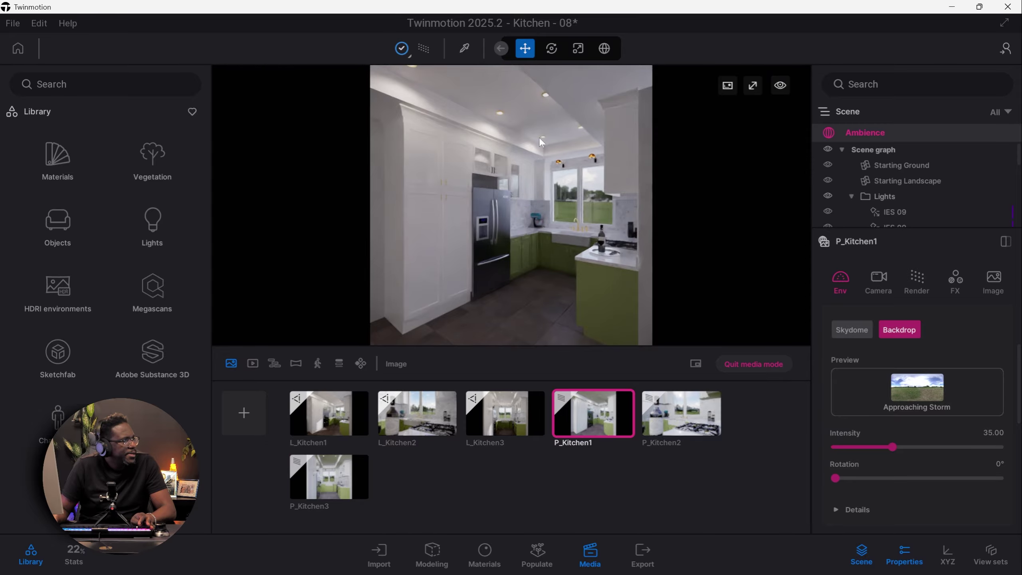
pyautogui.click(861, 554)
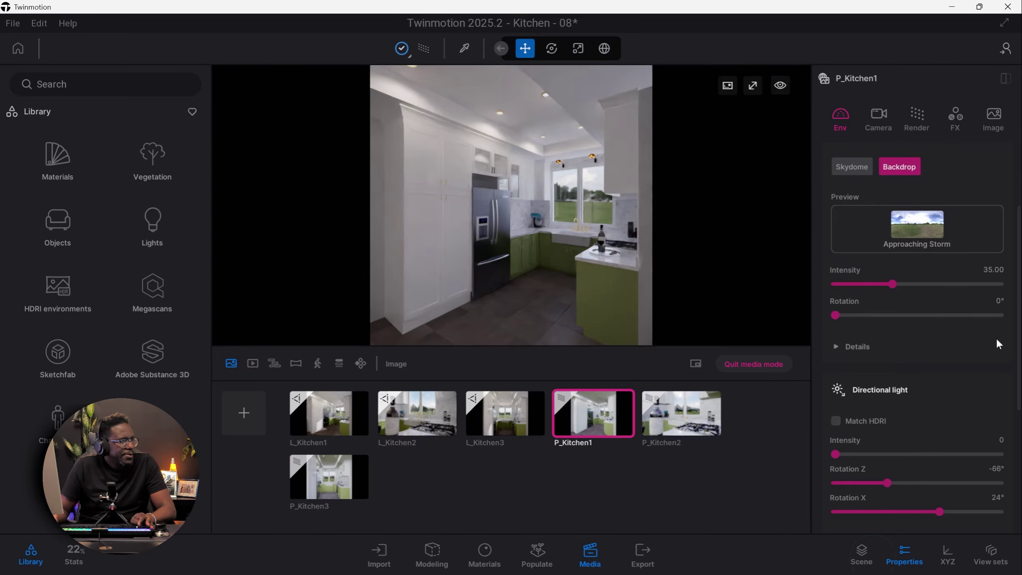
pyautogui.click(916, 116)
pyautogui.click(909, 250)
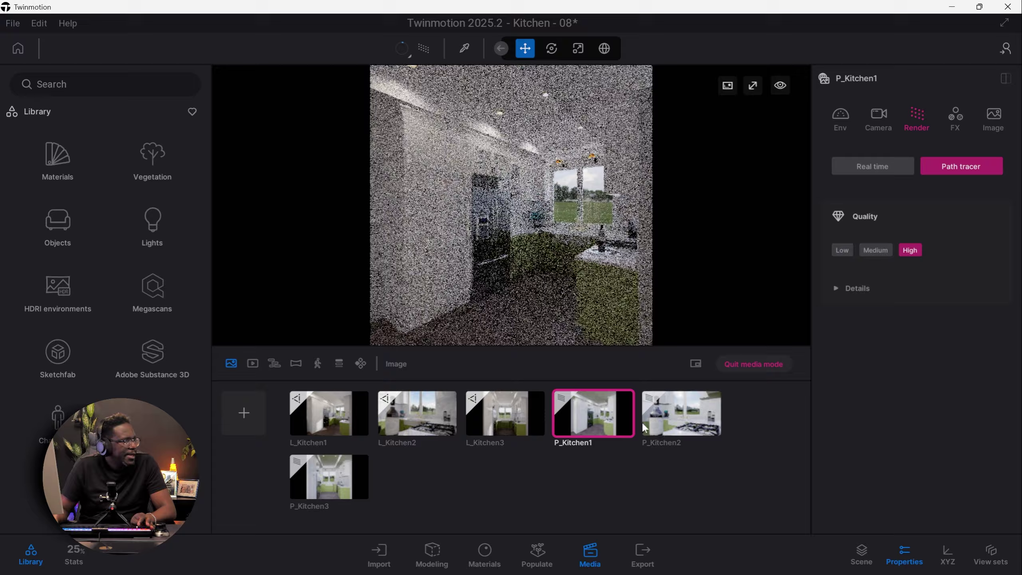
# Step: Set the Path tracer quality of the P_Kitchen2 image to High and save the project
pyautogui.click(659, 419)
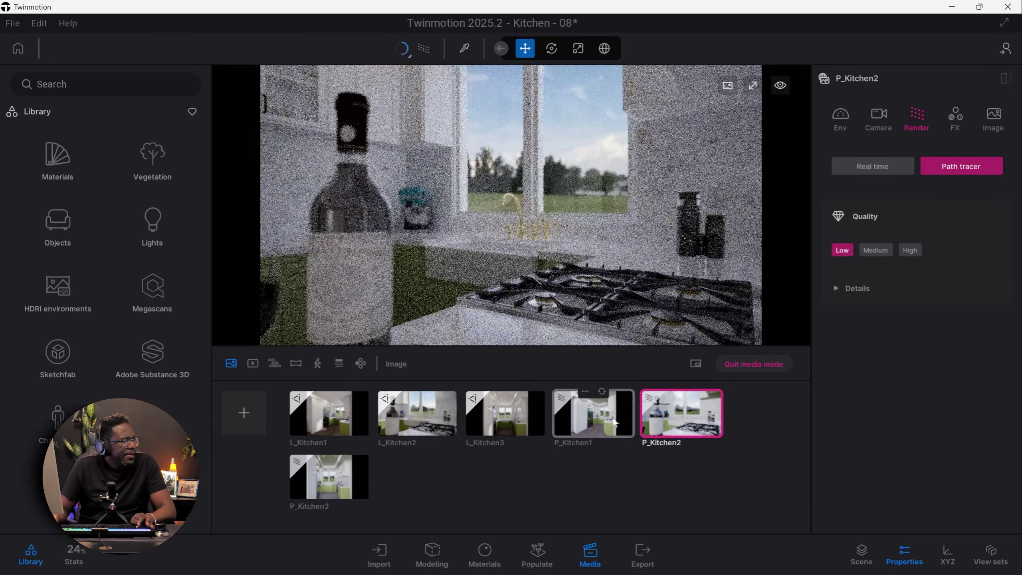
pyautogui.click(613, 422)
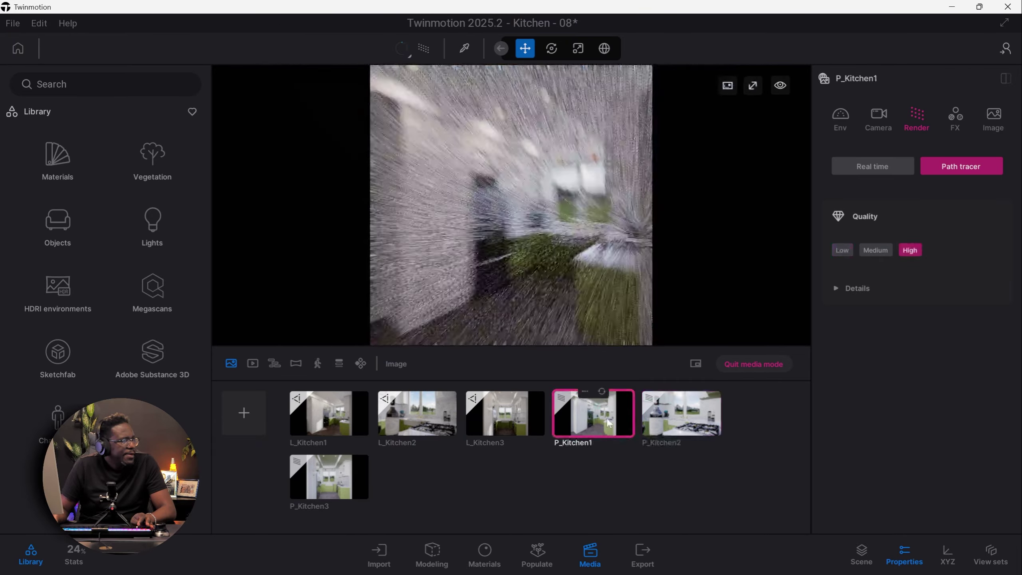
pyautogui.click(688, 427)
pyautogui.click(910, 250)
pyautogui.hotkey('ctrl', 's')
# Step: Export all the saved kitchen images locally as JPG into a new RENDERING folder inside USING TM WITH REVIT
pyautogui.click(642, 554)
pyautogui.click(989, 151)
pyautogui.click(917, 460)
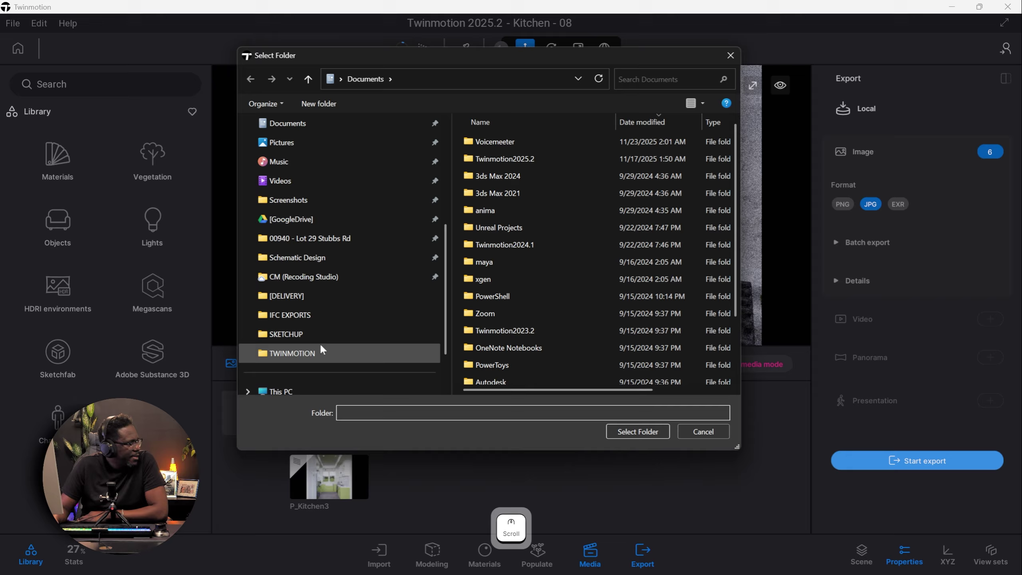
pyautogui.click(319, 354)
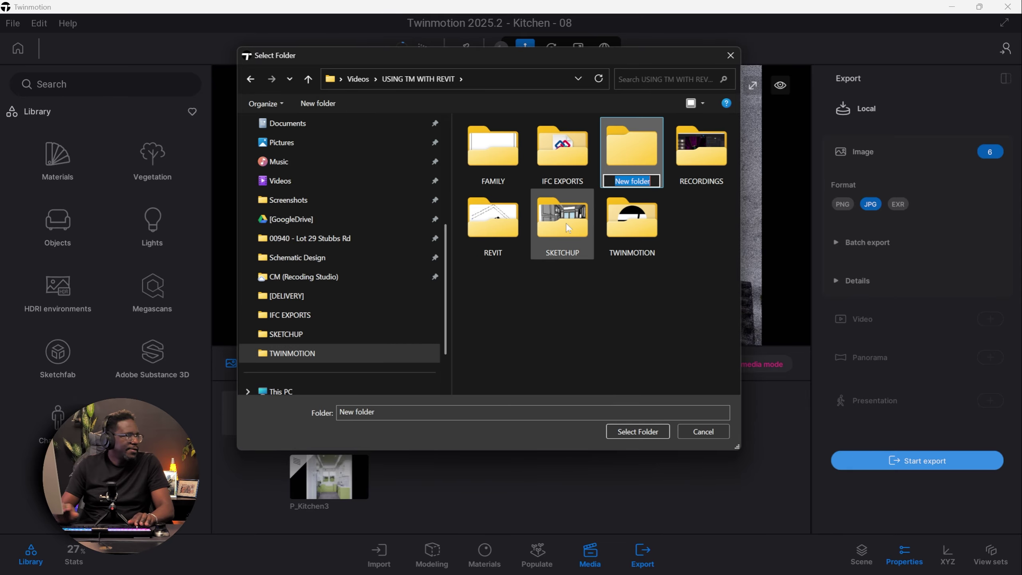
pyautogui.write('RENDE')
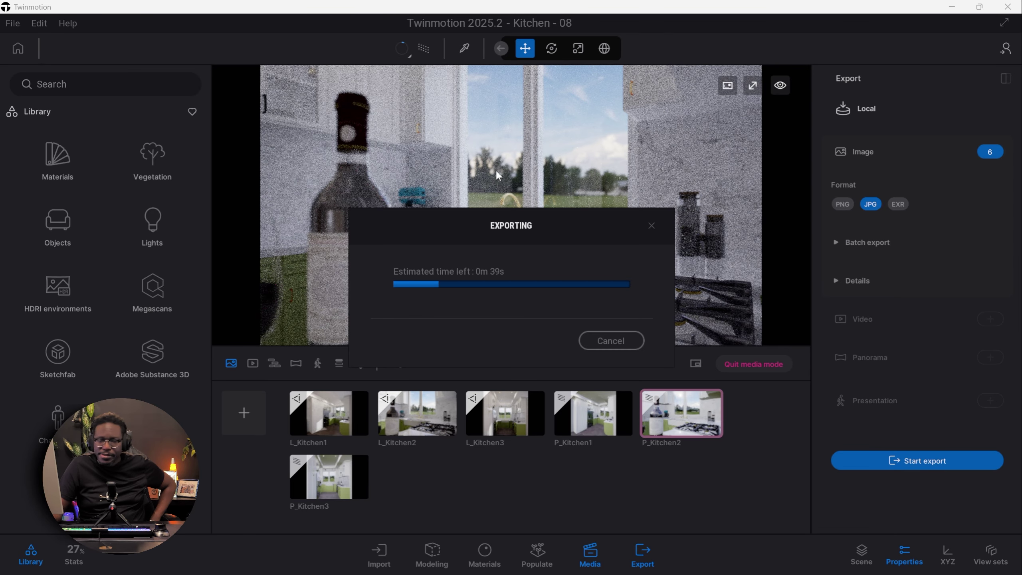
pyautogui.press('Pause')
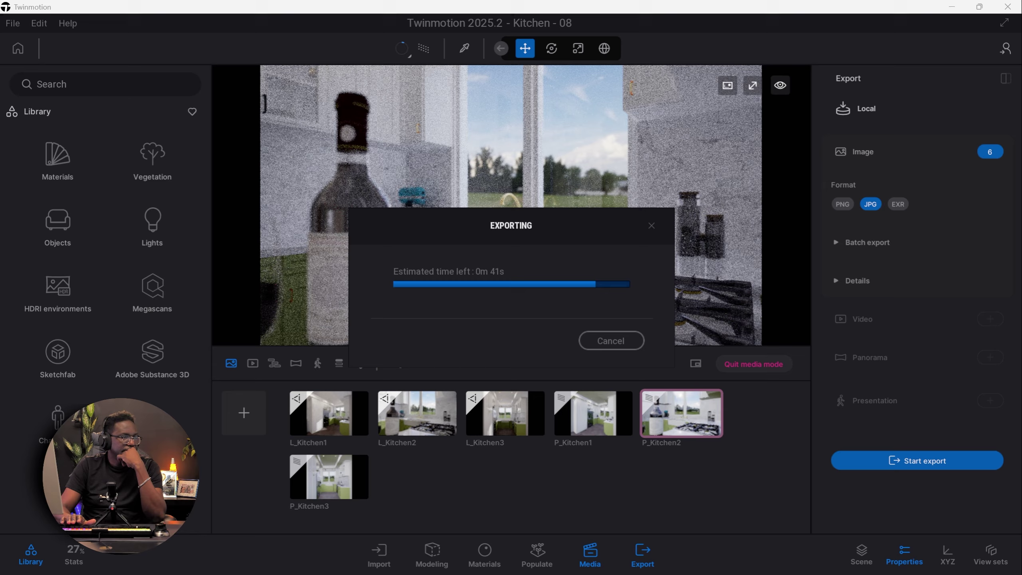
pyautogui.press('Pause')
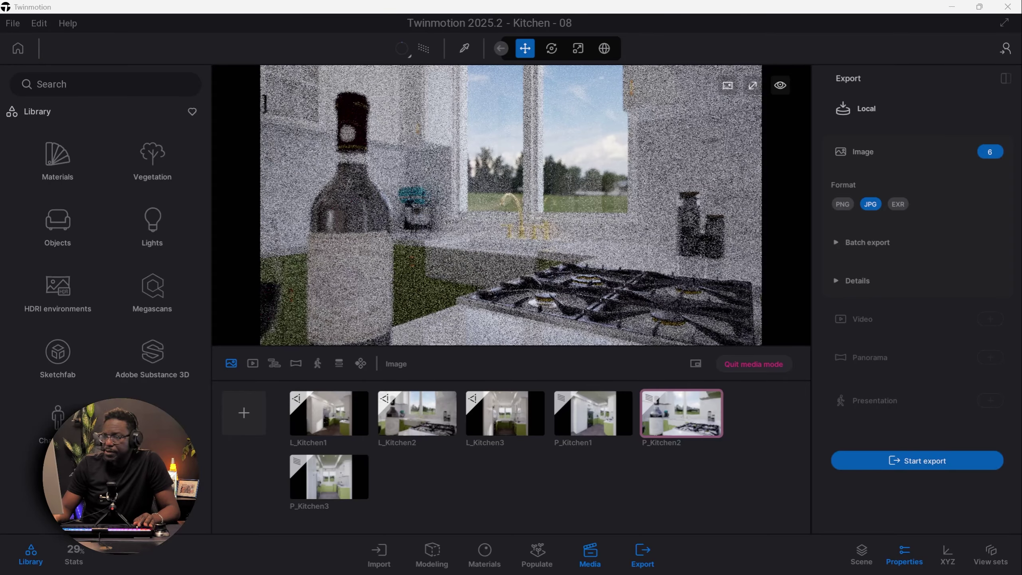
pyautogui.press('Pause')
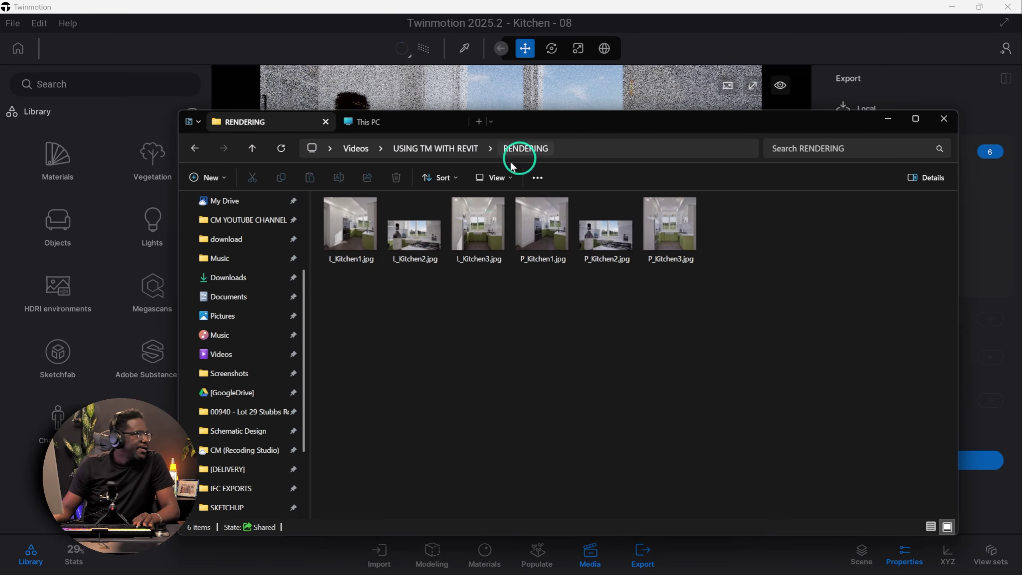
# Step: Open the exported L_Kitchen1.jpg and P_Kitchen1.jpg side by side, compare their lighting, and inspect the L_Kitchen1 cabinets and window up close
pyautogui.click(365, 236)
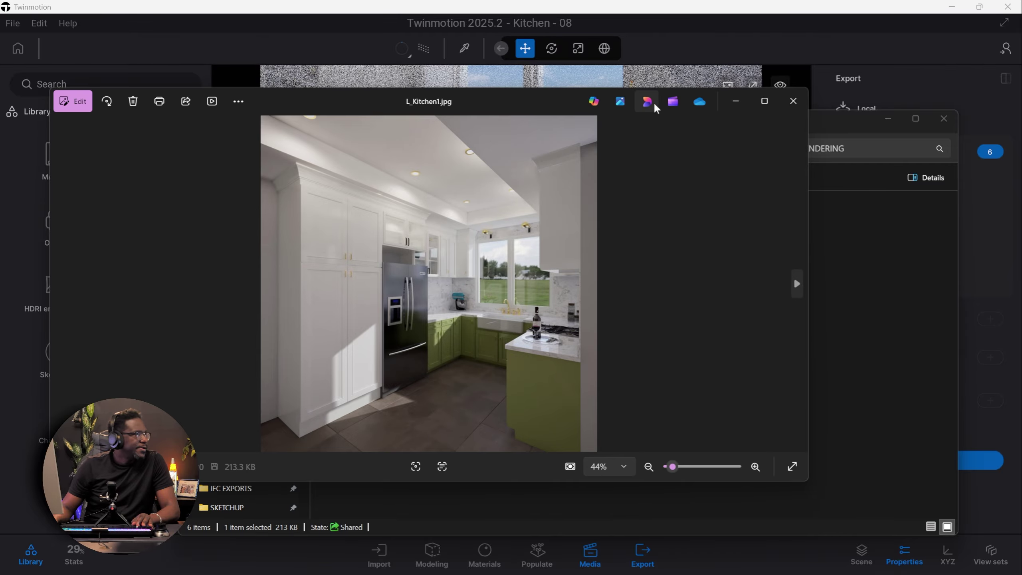
pyautogui.moveTo(491, 102); pyautogui.dragTo(316, 288)
pyautogui.moveTo(638, 123); pyautogui.dragTo(1021, 129)
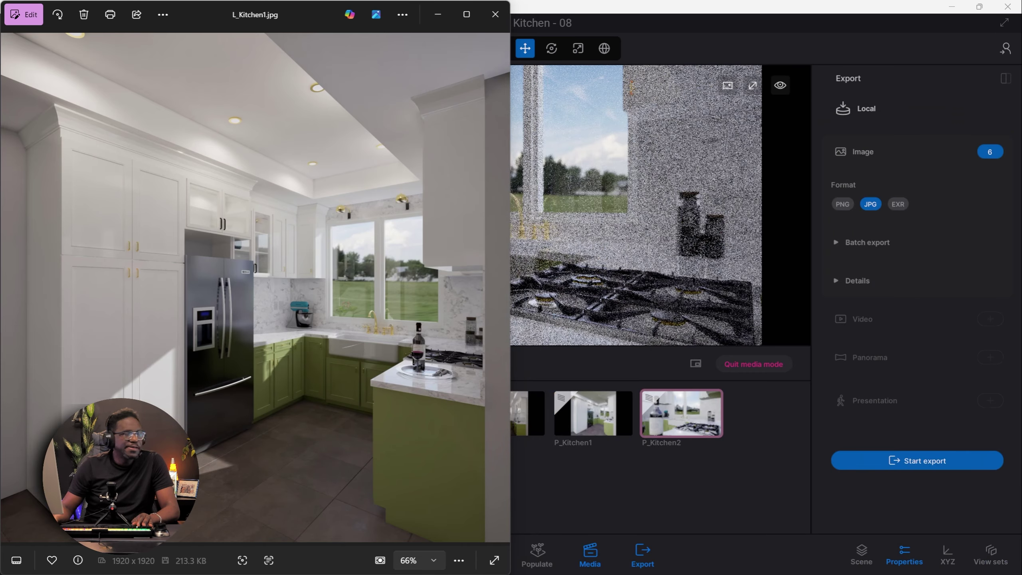
pyautogui.scroll(6, 204, 271)
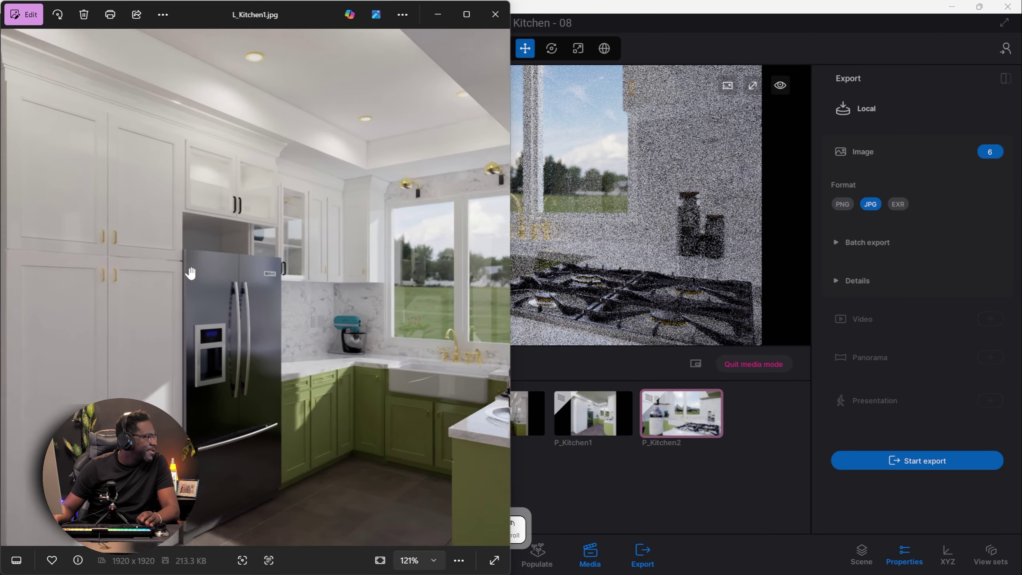
pyautogui.moveTo(339, 182); pyautogui.dragTo(218, 369)
pyautogui.moveTo(360, 304); pyautogui.dragTo(86, 279)
pyautogui.moveTo(303, 342); pyautogui.dragTo(75, 260)
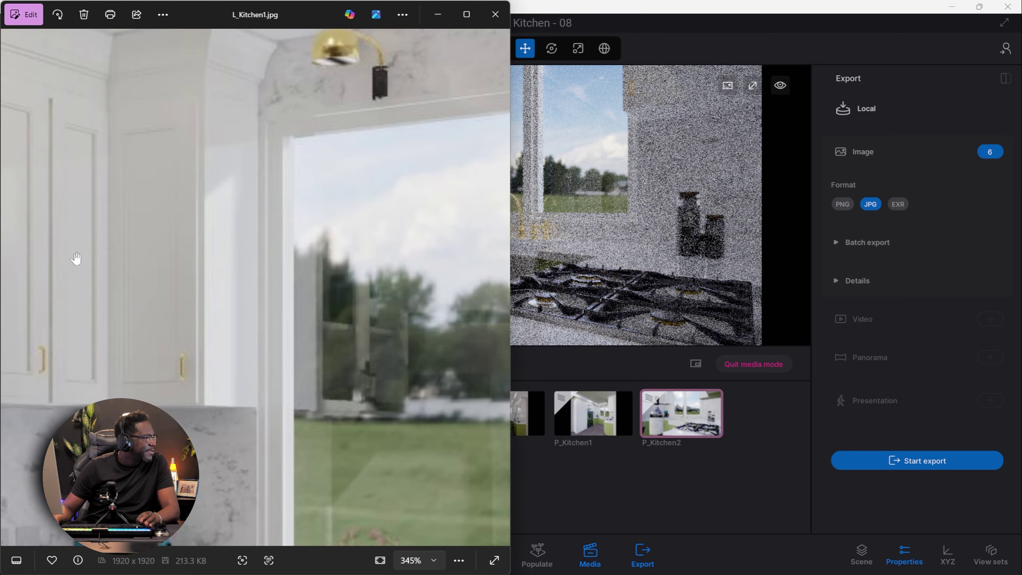
pyautogui.scroll(-2, 191, 247)
pyautogui.scroll(-5, 190, 247)
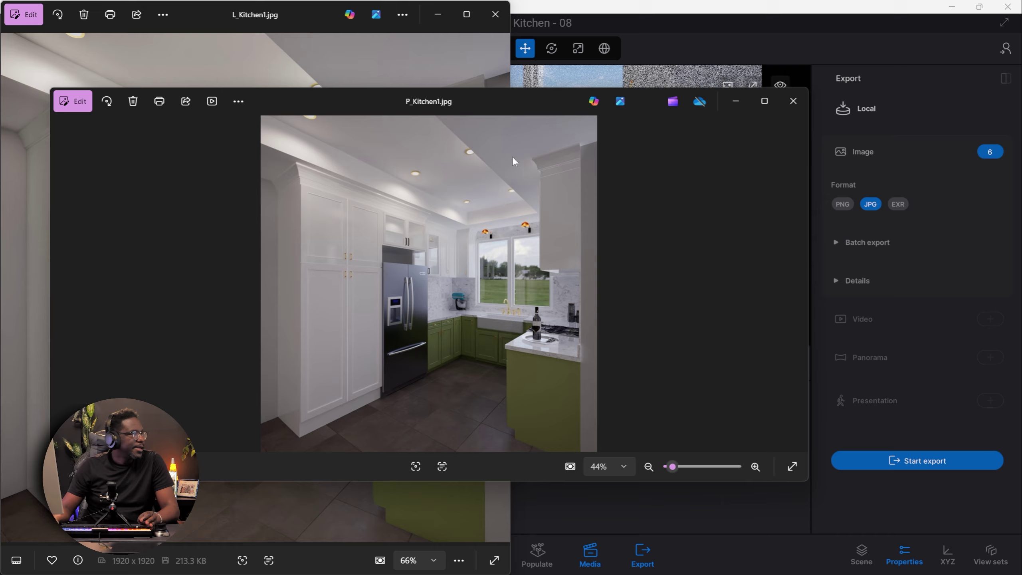
pyautogui.moveTo(437, 99); pyautogui.dragTo(684, 299)
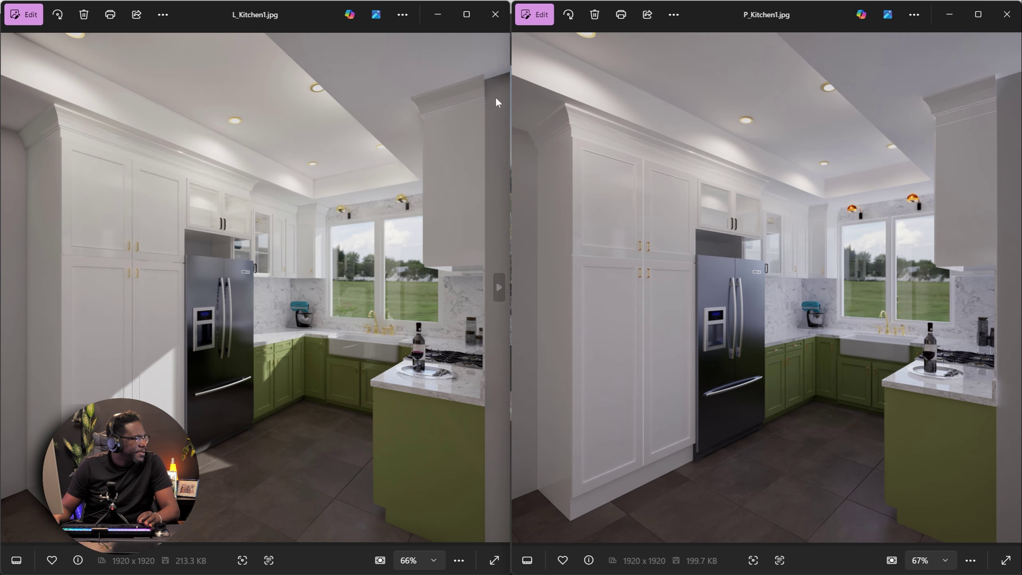
pyautogui.click(432, 16)
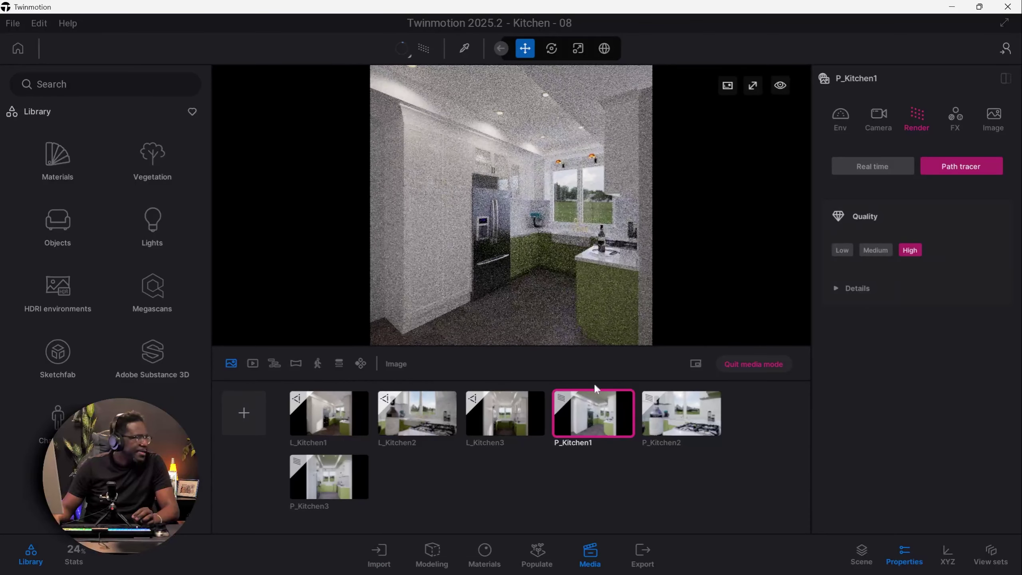
# Step: Set the directional light intensity of the P_Kitchen1 image to 300 and export the images again
pyautogui.click(838, 113)
pyautogui.scroll(-5, 833, 329)
pyautogui.click(998, 266)
pyautogui.write('30')
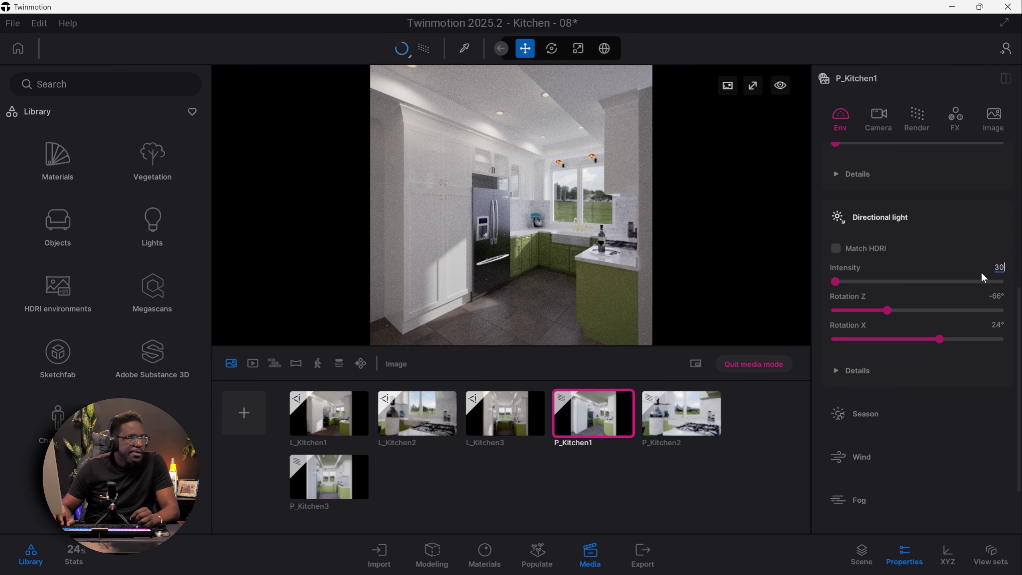
pyautogui.write('0')
pyautogui.press('Return')
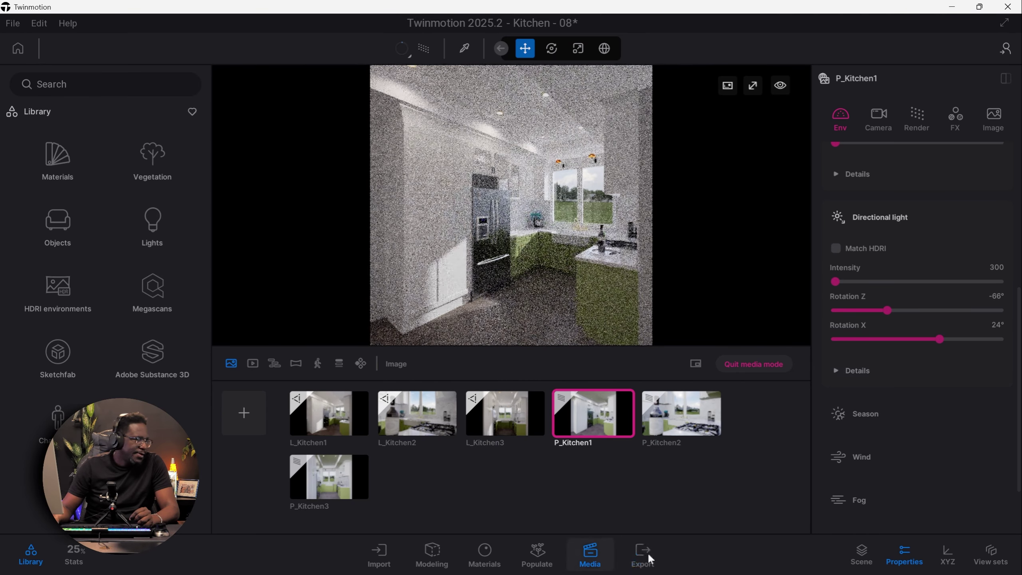
pyautogui.click(644, 555)
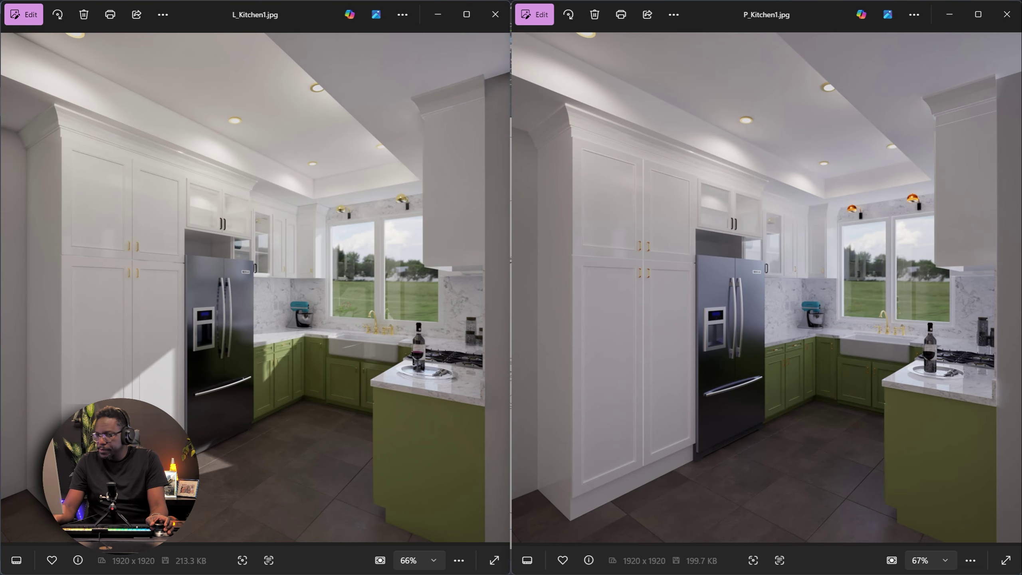
# Step: Replace P_Kitchen1.jpg with the new P_Kitchen1_000.jpg beside L_Kitchen1.jpg and compare the fridge handles and reflections up close
pyautogui.click(1006, 14)
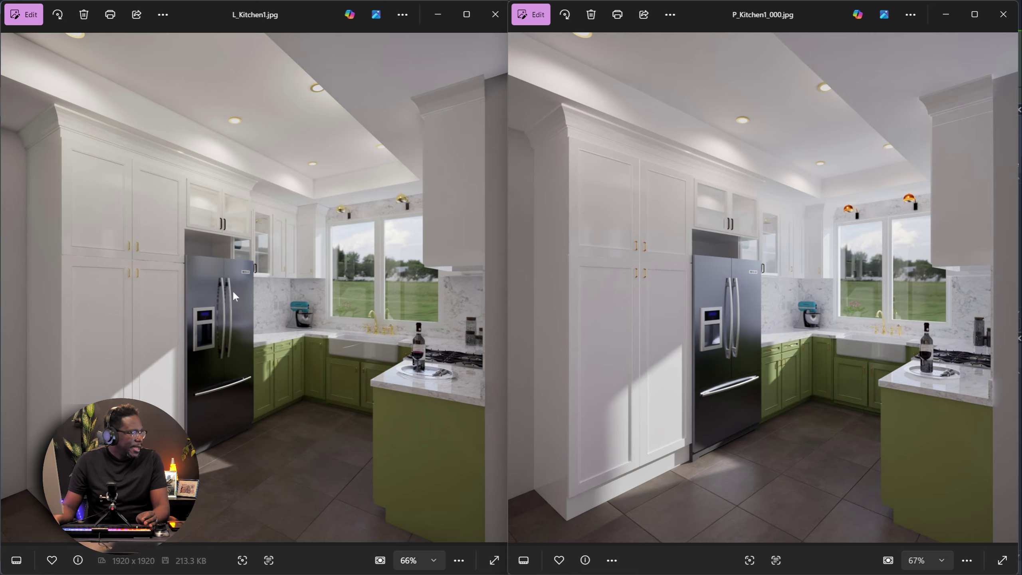
pyautogui.scroll(10, 237, 274)
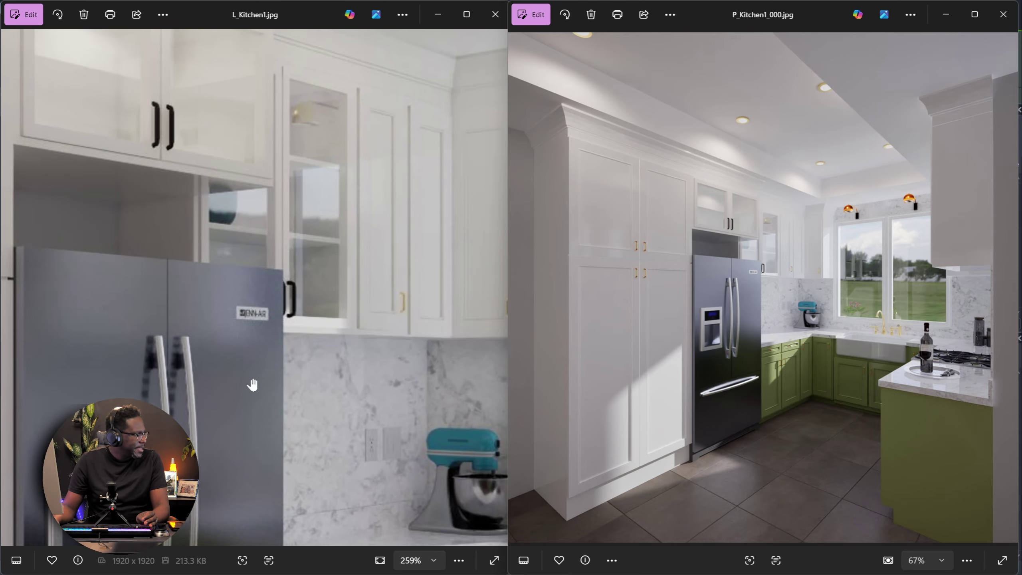
pyautogui.moveTo(235, 403); pyautogui.dragTo(273, 250)
pyautogui.scroll(8, 719, 391)
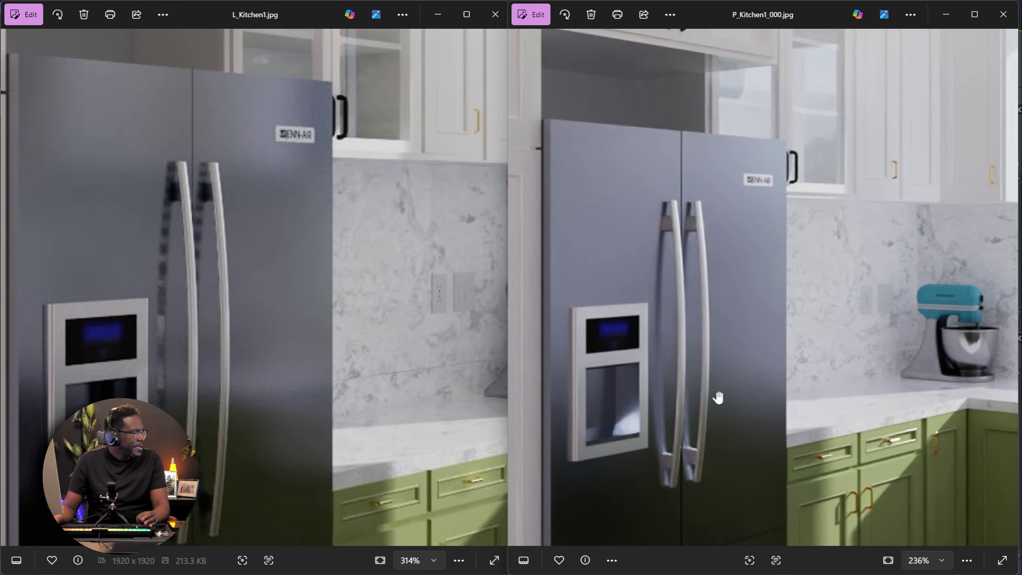
pyautogui.scroll(2, 718, 360)
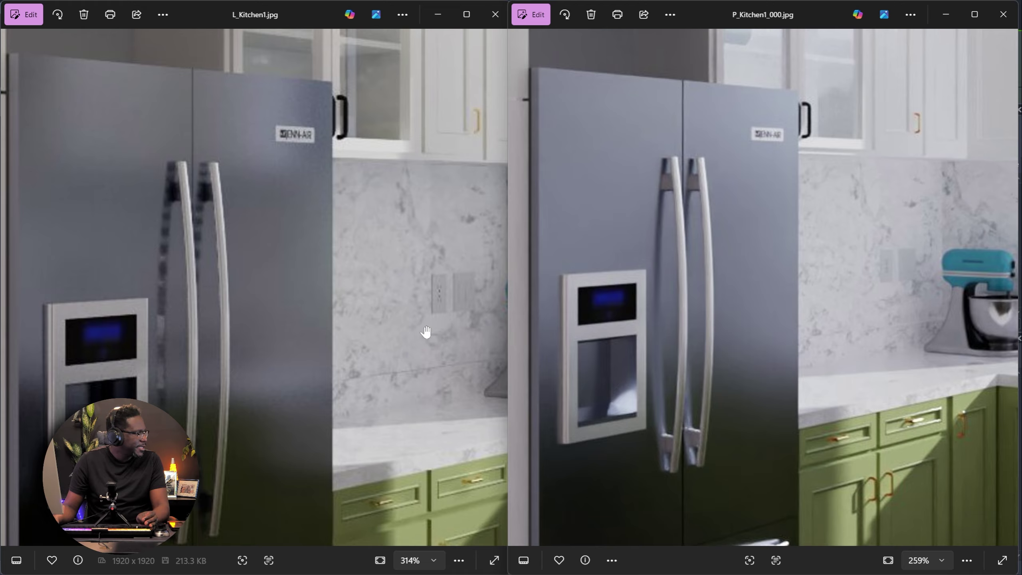
# Step: Compare the marble backsplash, stand mixer and window reflections in L_Kitchen1.jpg and P_Kitchen1_000.jpg, ending with both images in full
pyautogui.moveTo(429, 388); pyautogui.dragTo(200, 383)
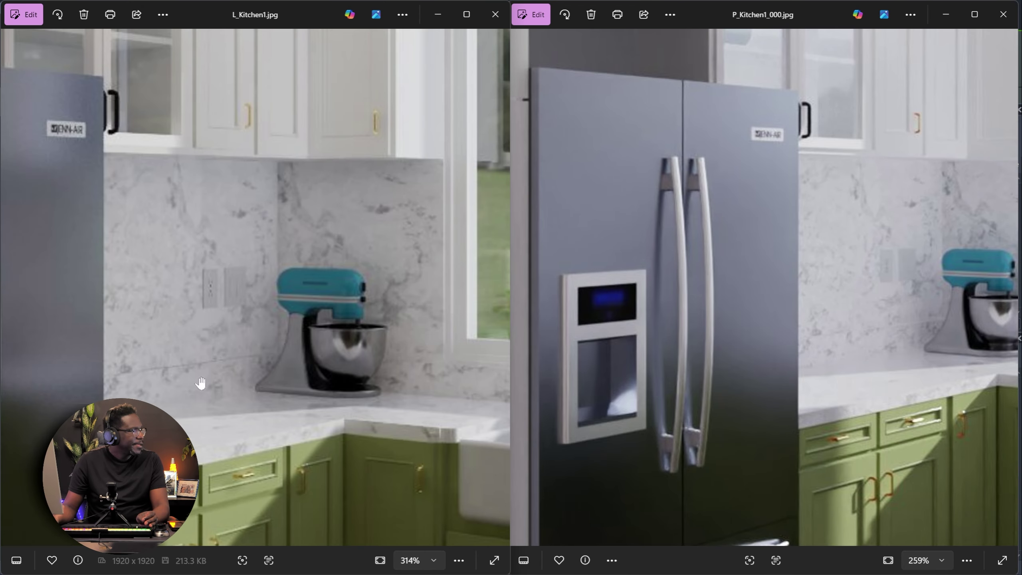
pyautogui.moveTo(371, 370); pyautogui.dragTo(341, 368)
pyautogui.moveTo(894, 321); pyautogui.dragTo(643, 343)
pyautogui.moveTo(731, 335); pyautogui.dragTo(698, 355)
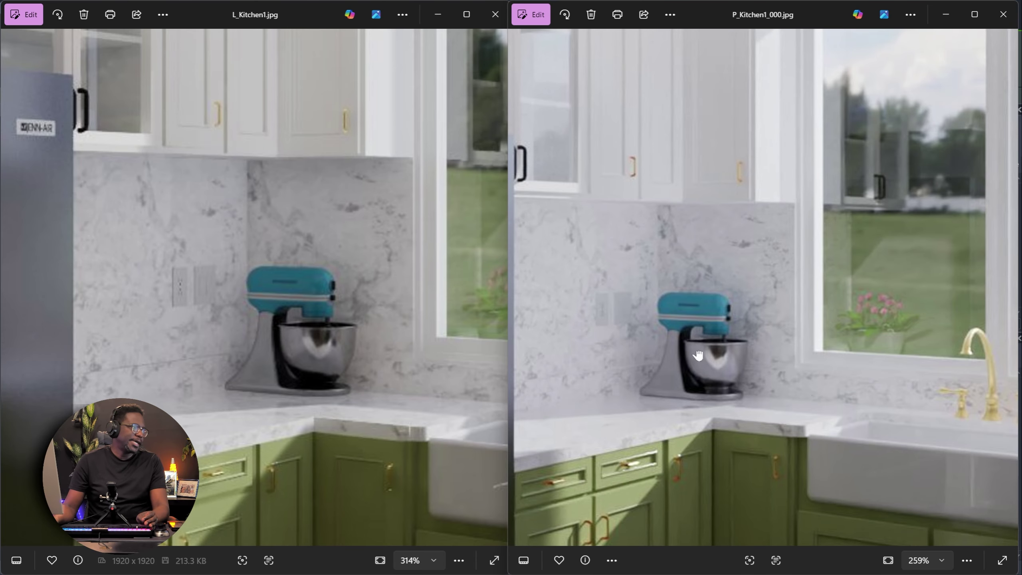
pyautogui.moveTo(414, 245); pyautogui.dragTo(337, 280)
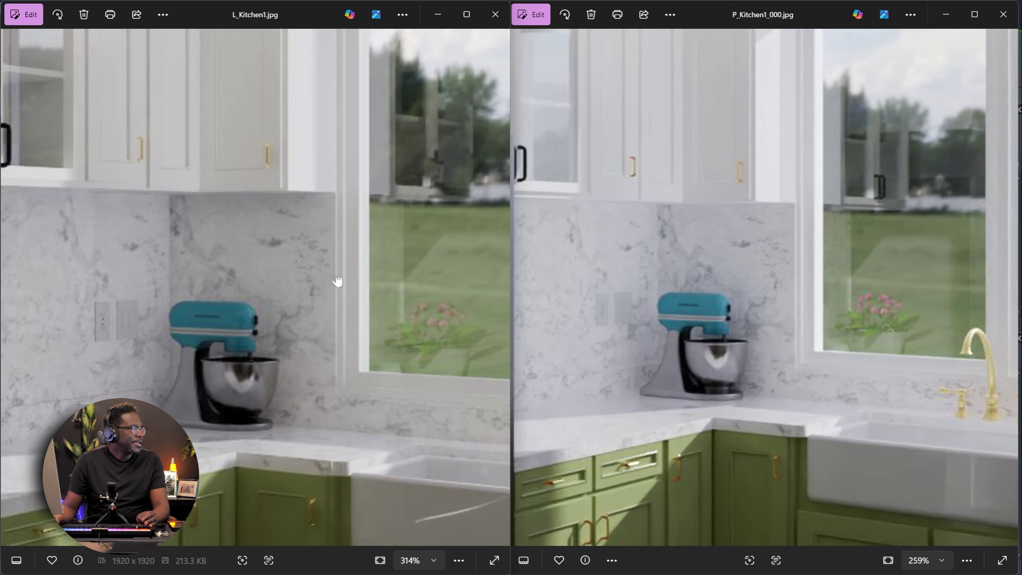
pyautogui.moveTo(780, 319); pyautogui.dragTo(776, 323)
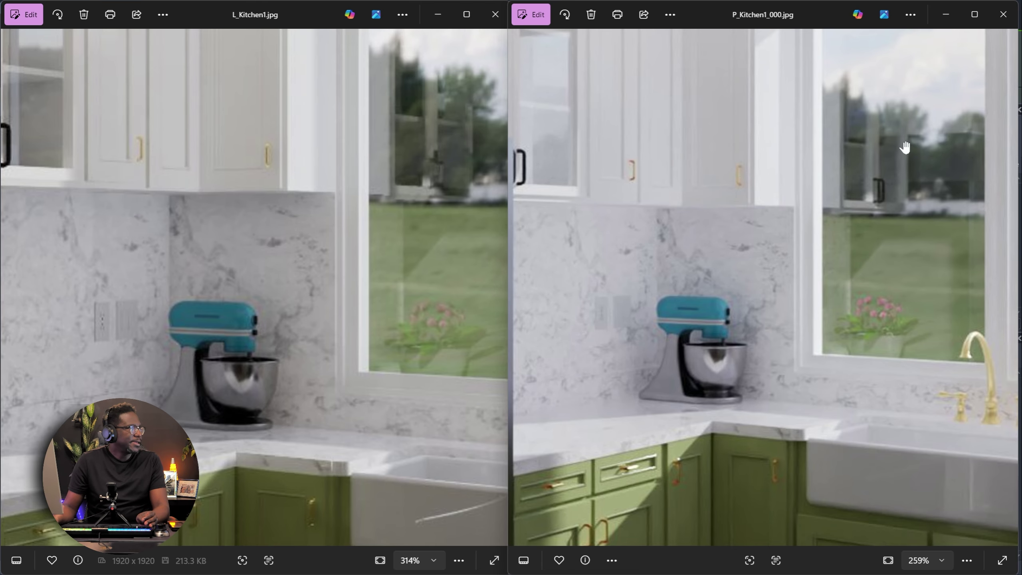
pyautogui.scroll(-5, 792, 234)
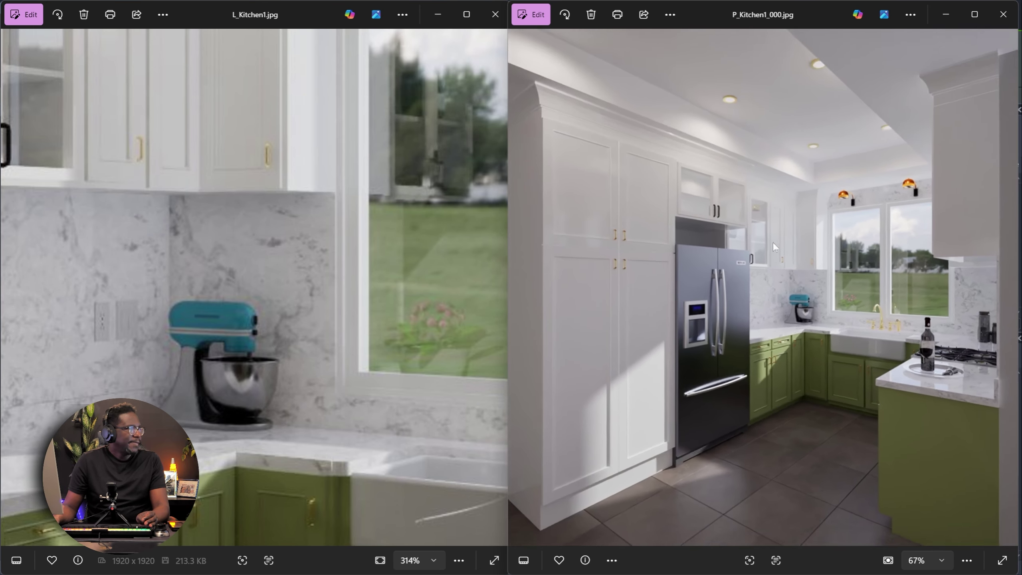
pyautogui.scroll(-6, 244, 293)
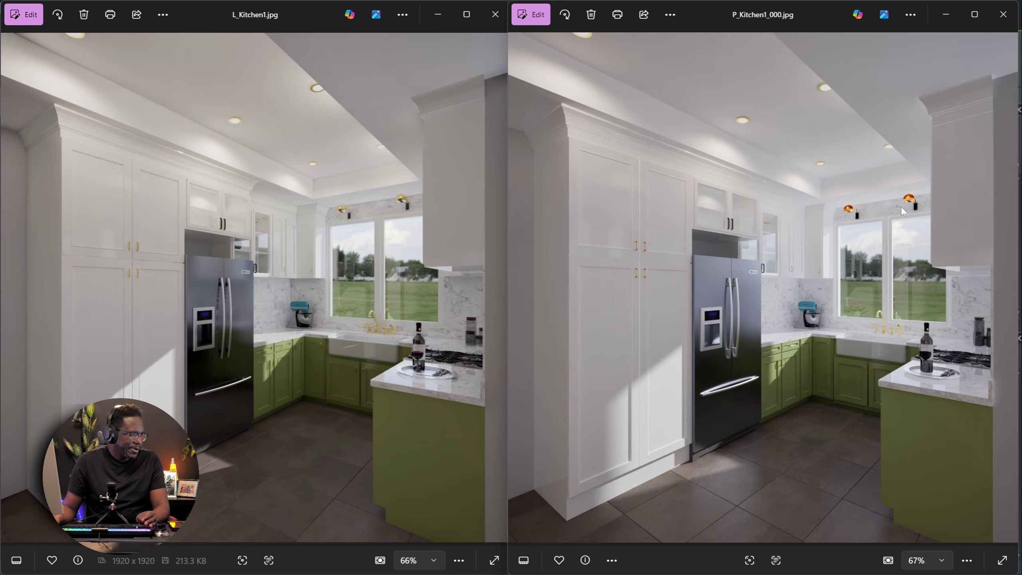
# Step: Compare the wine bottle, glass and serving tray on the counter in L_Kitchen1.jpg and P_Kitchen1_000.jpg
pyautogui.scroll(7, 446, 362)
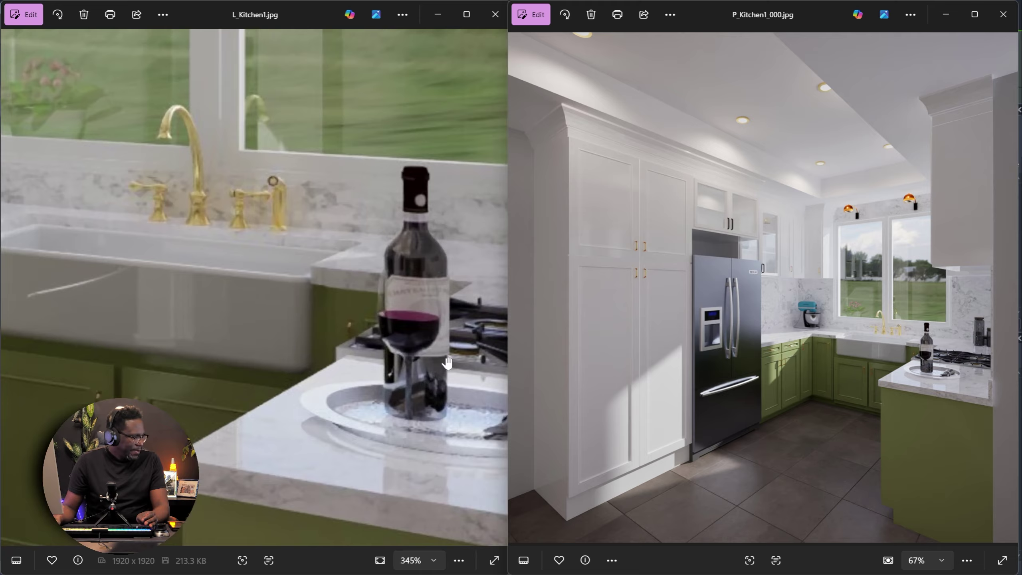
pyautogui.scroll(7, 944, 374)
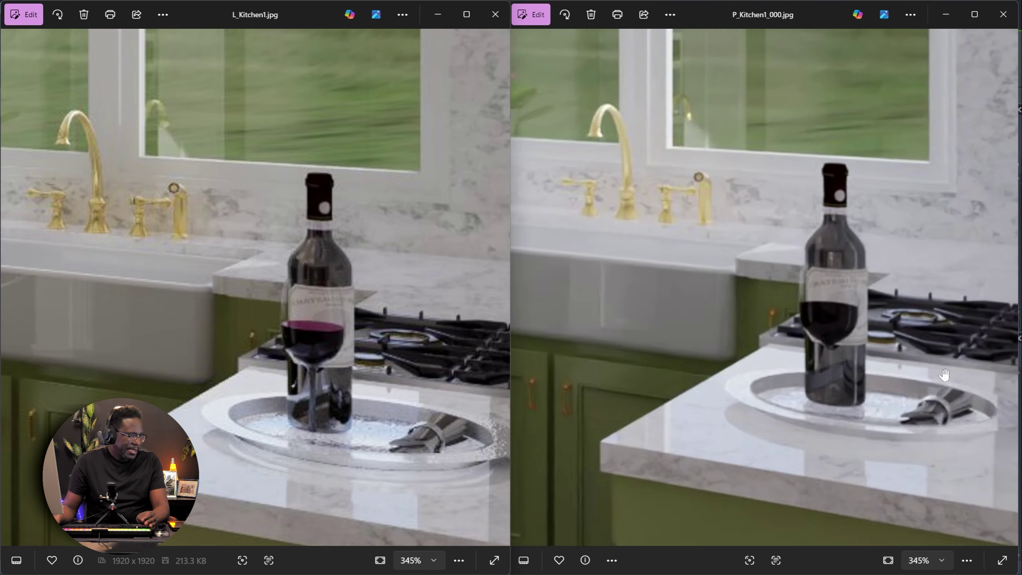
pyautogui.moveTo(876, 376); pyautogui.dragTo(832, 442)
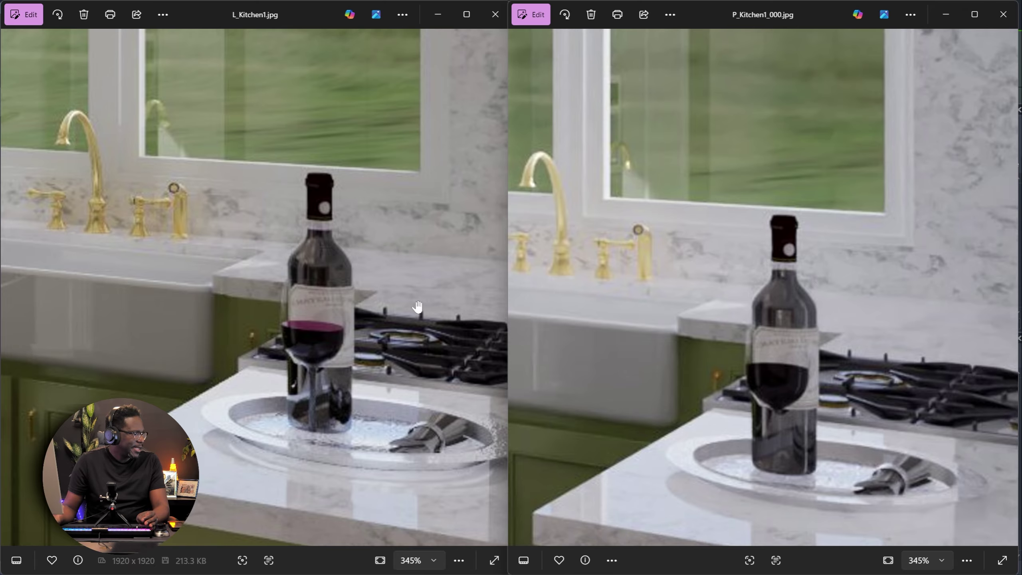
pyautogui.scroll(-1, 403, 307)
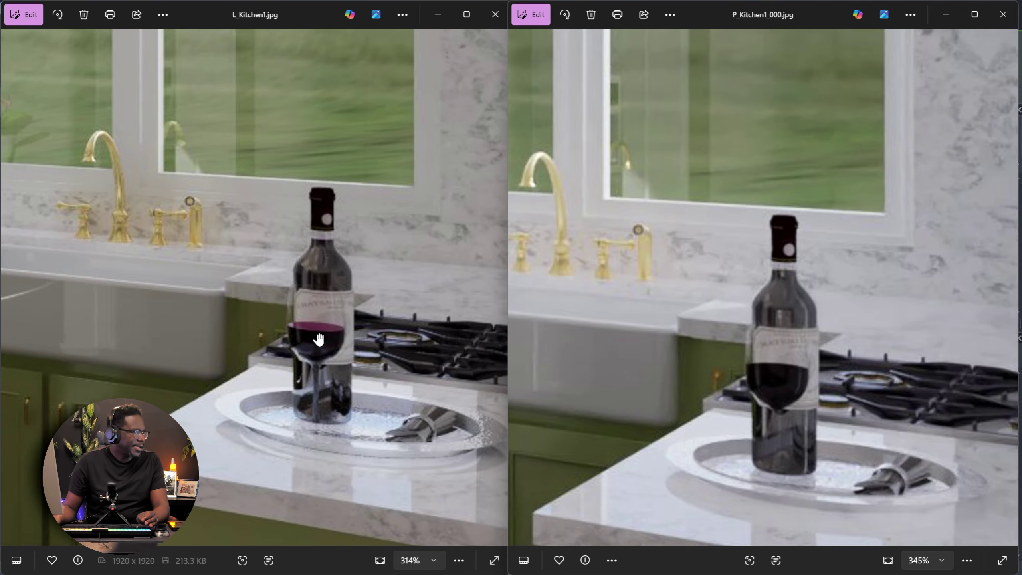
pyautogui.scroll(-2, 317, 338)
pyautogui.moveTo(803, 362); pyautogui.dragTo(686, 343)
pyautogui.scroll(-1, 686, 343)
pyautogui.scroll(-10, 687, 342)
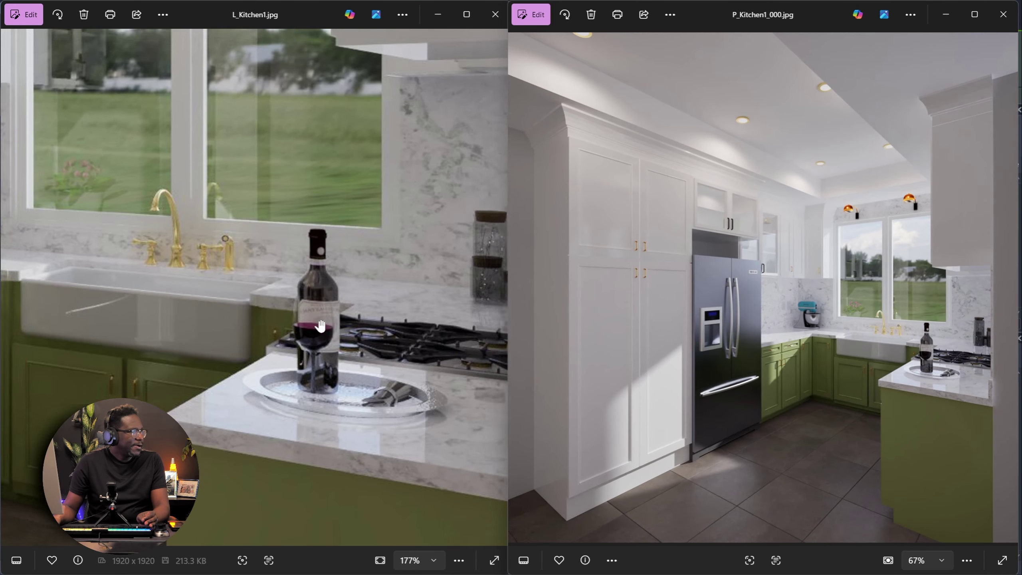
pyautogui.scroll(-8, 276, 296)
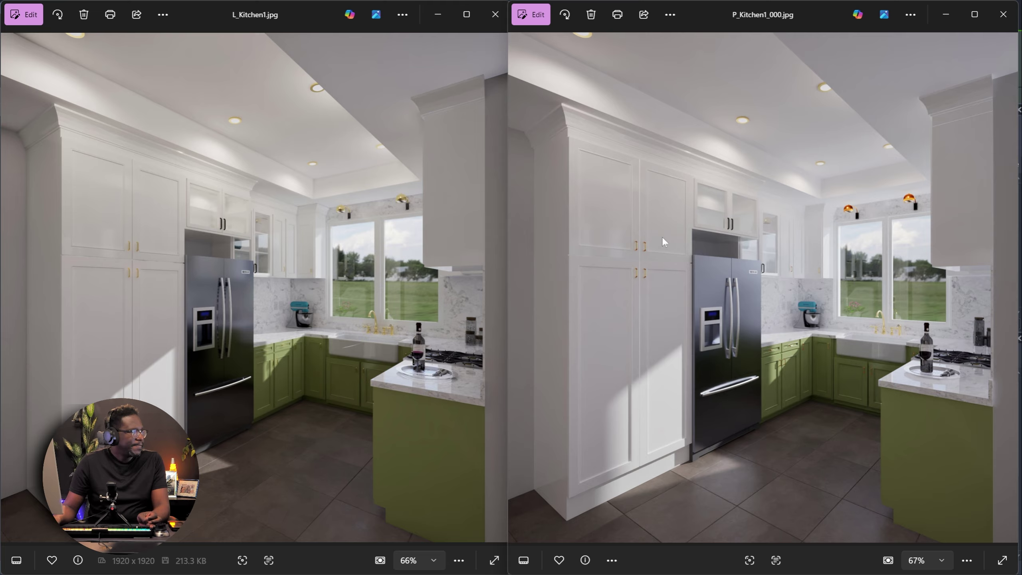
# Step: Advance both viewers to L_Kitchen2.jpg and P_Kitchen2.jpg and compare the Lumen and Path tracer renders
pyautogui.click(389, 322)
pyautogui.press('Right')
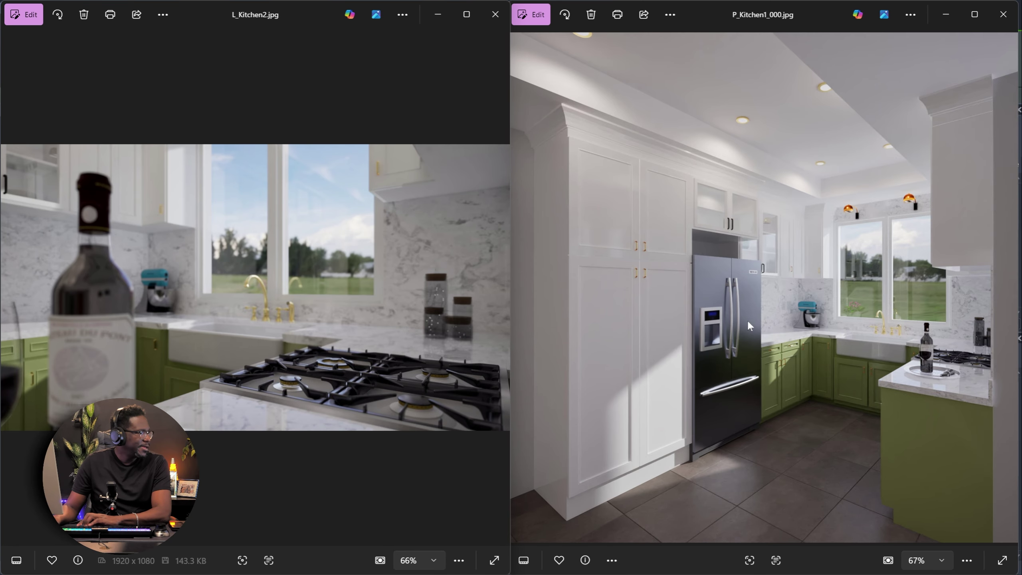
pyautogui.click(710, 318)
pyautogui.press('Right')
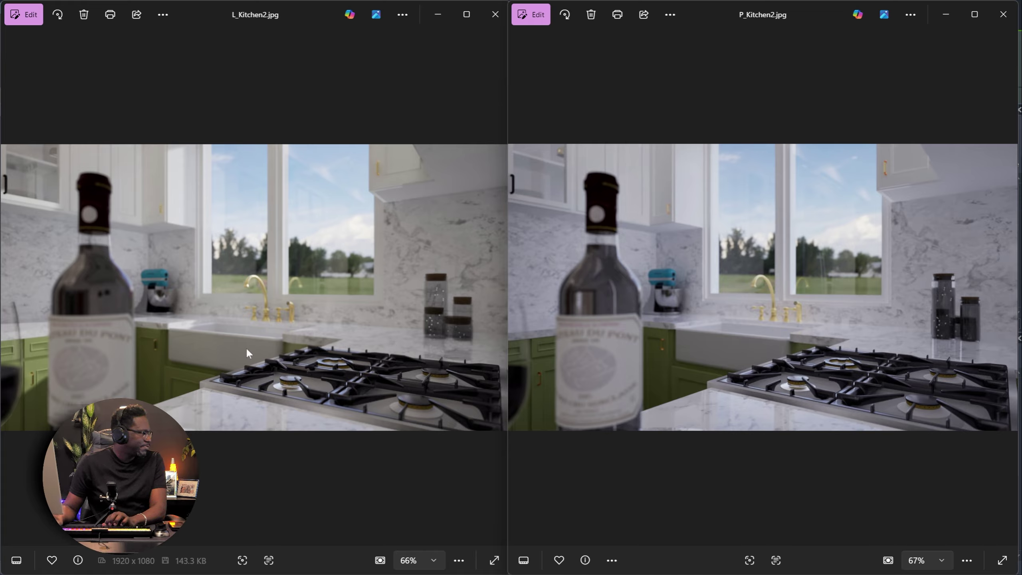
# Step: Close L_Kitchen2.jpg, enlarge the Path tracer viewer to the full screen, and view P_Kitchen2_000.jpg
pyautogui.click(495, 14)
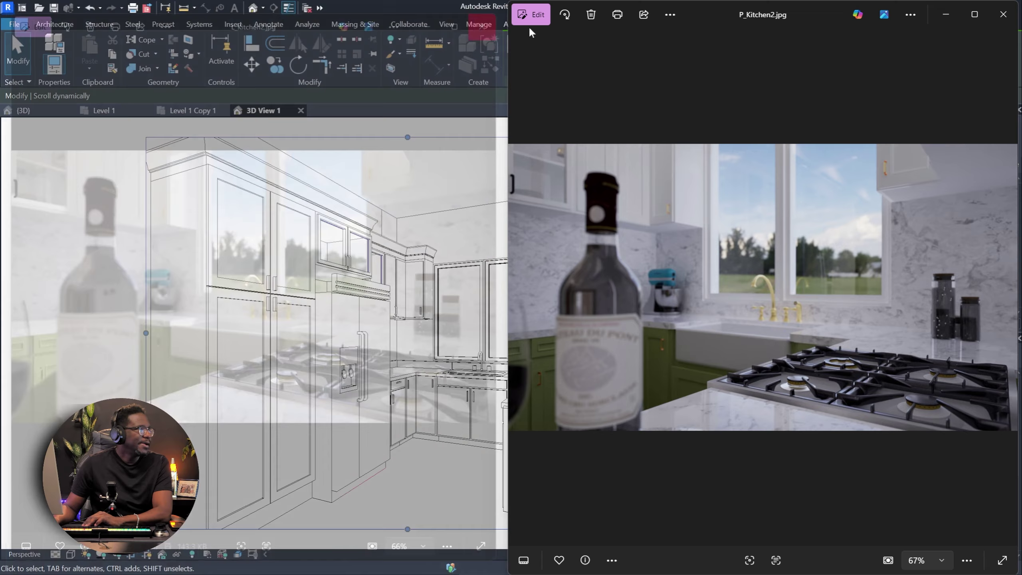
pyautogui.click(975, 14)
pyautogui.press('Right')
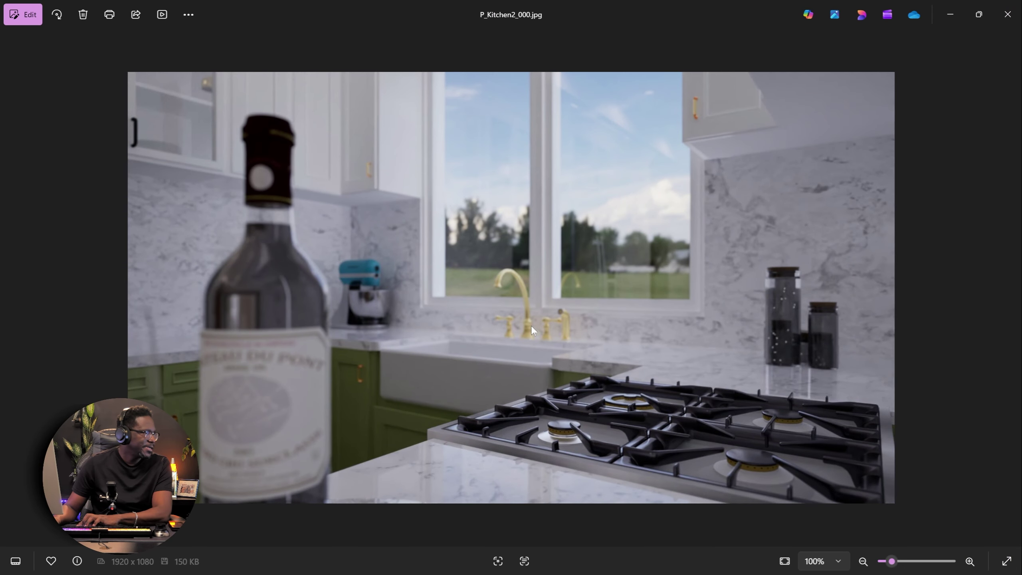